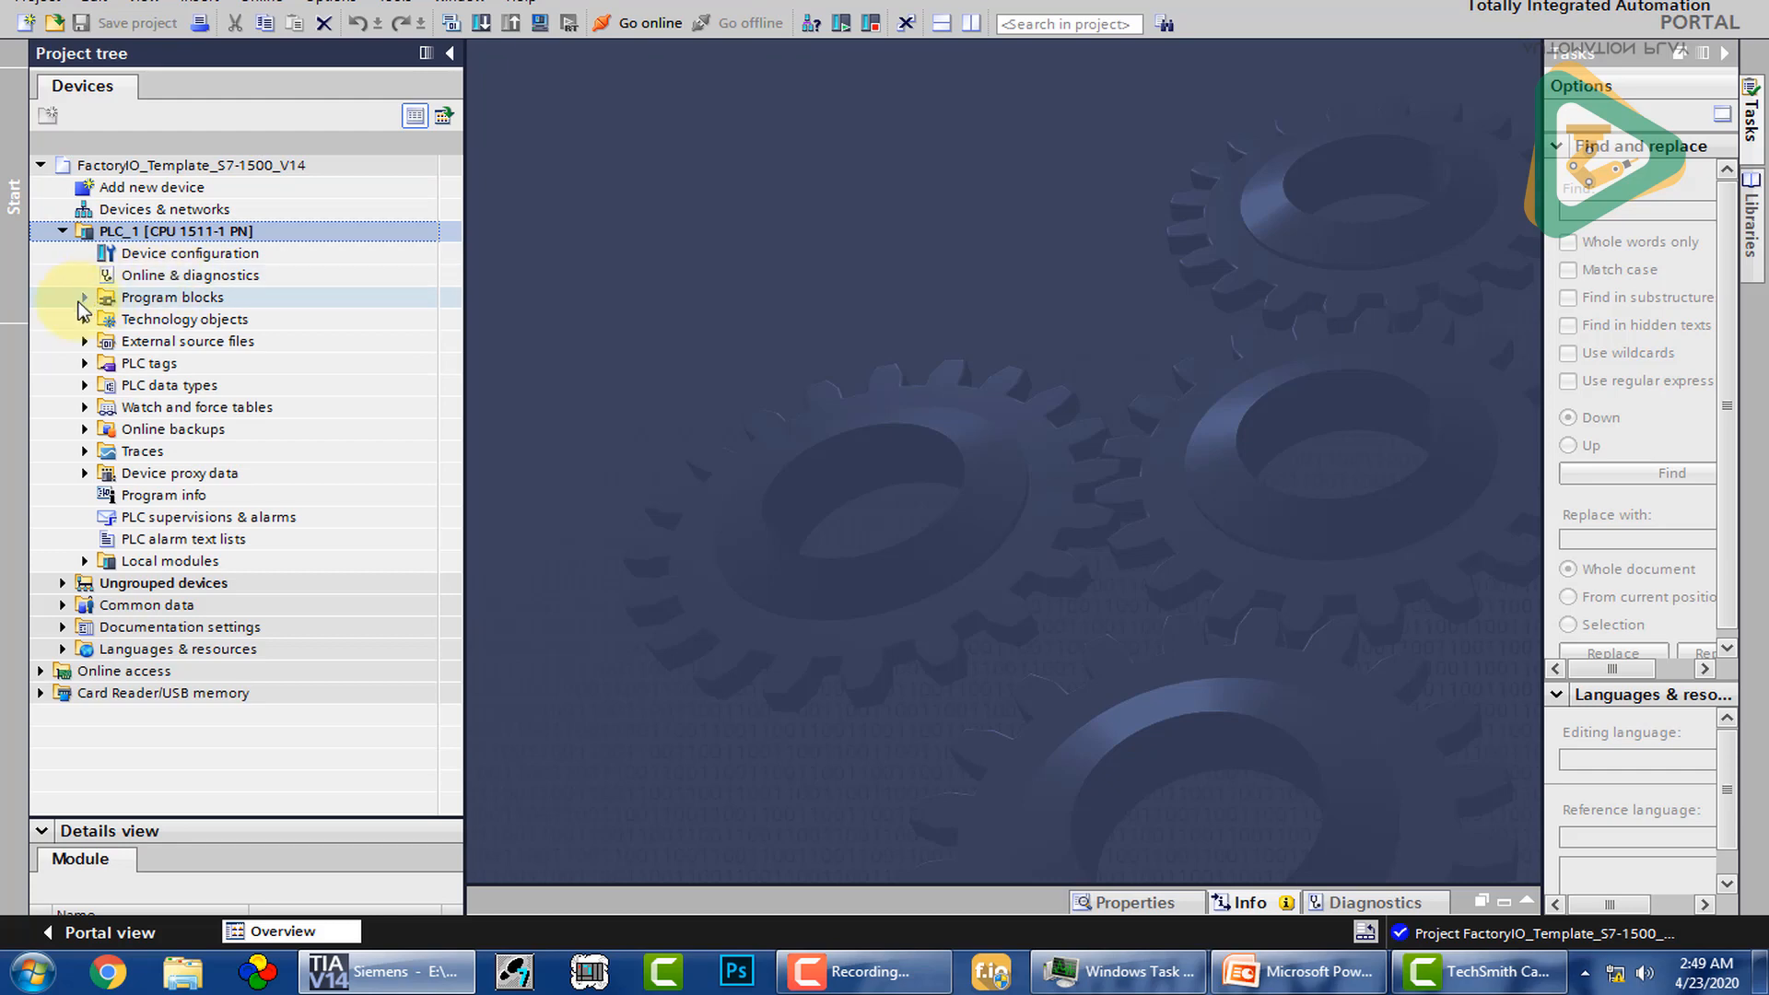
Step: Open the Main [OB1] block from PLC_1's program blocks and collapse Network 1
left_click(84, 298)
left_click(216, 341)
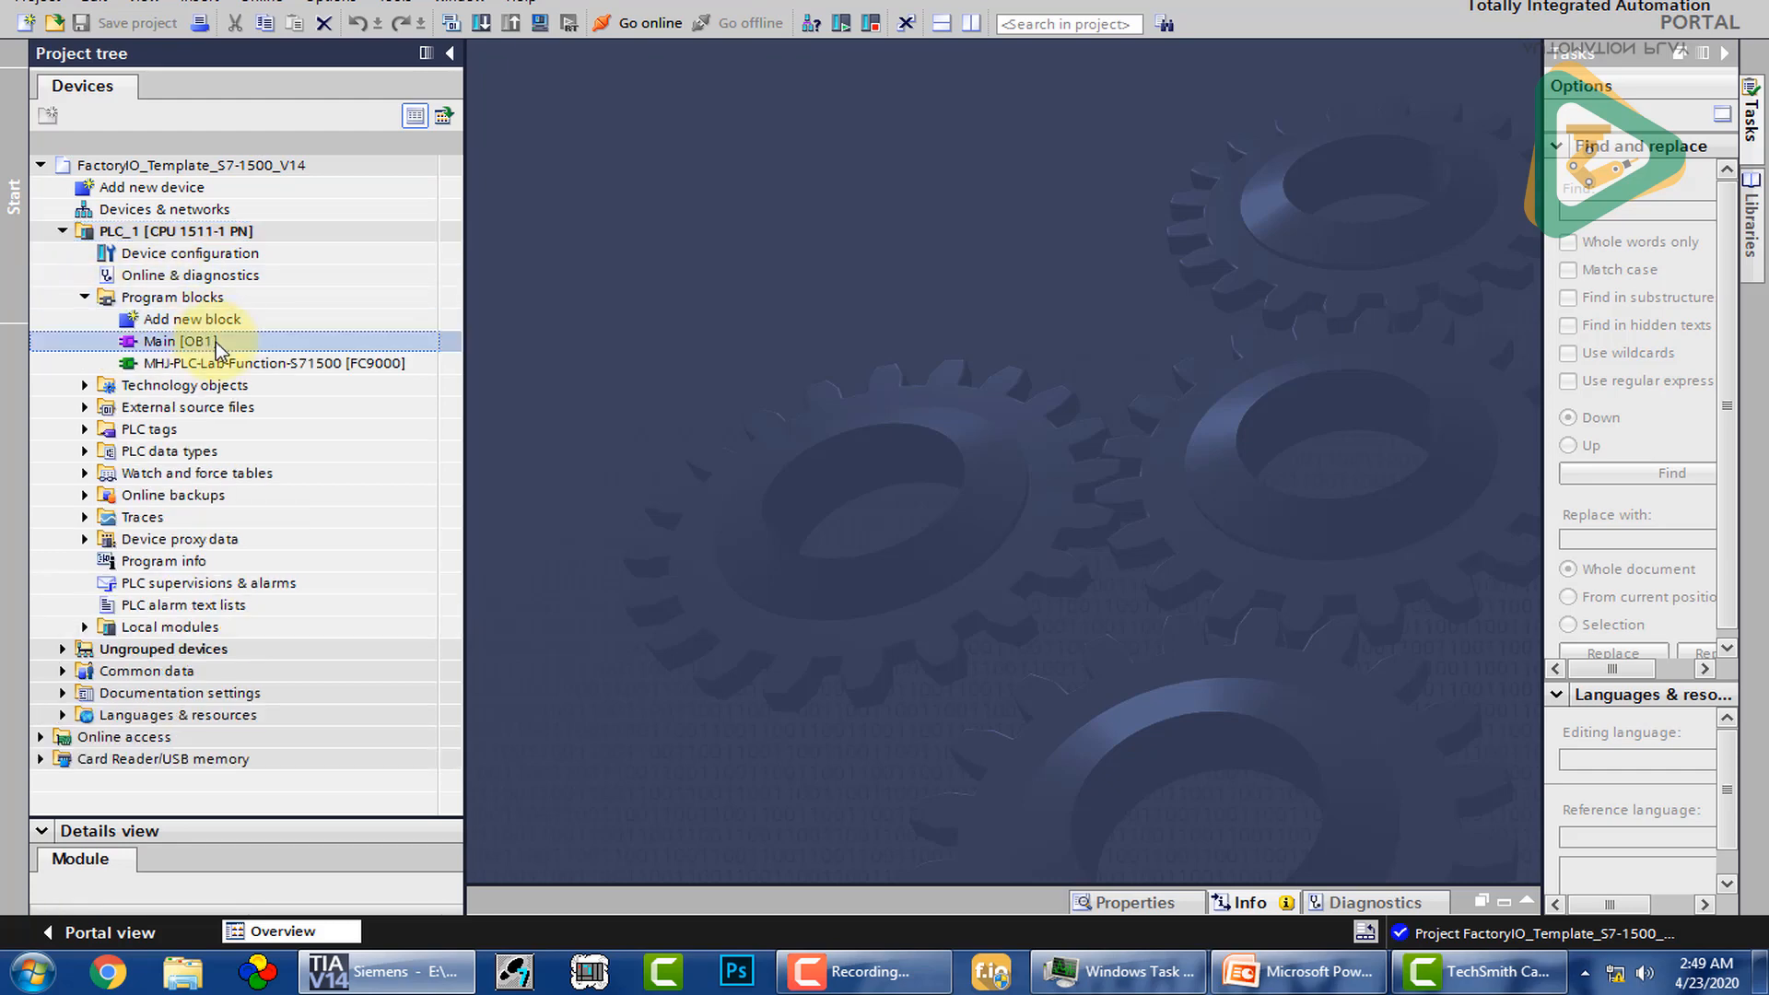
double_click(216, 341)
left_click(483, 279)
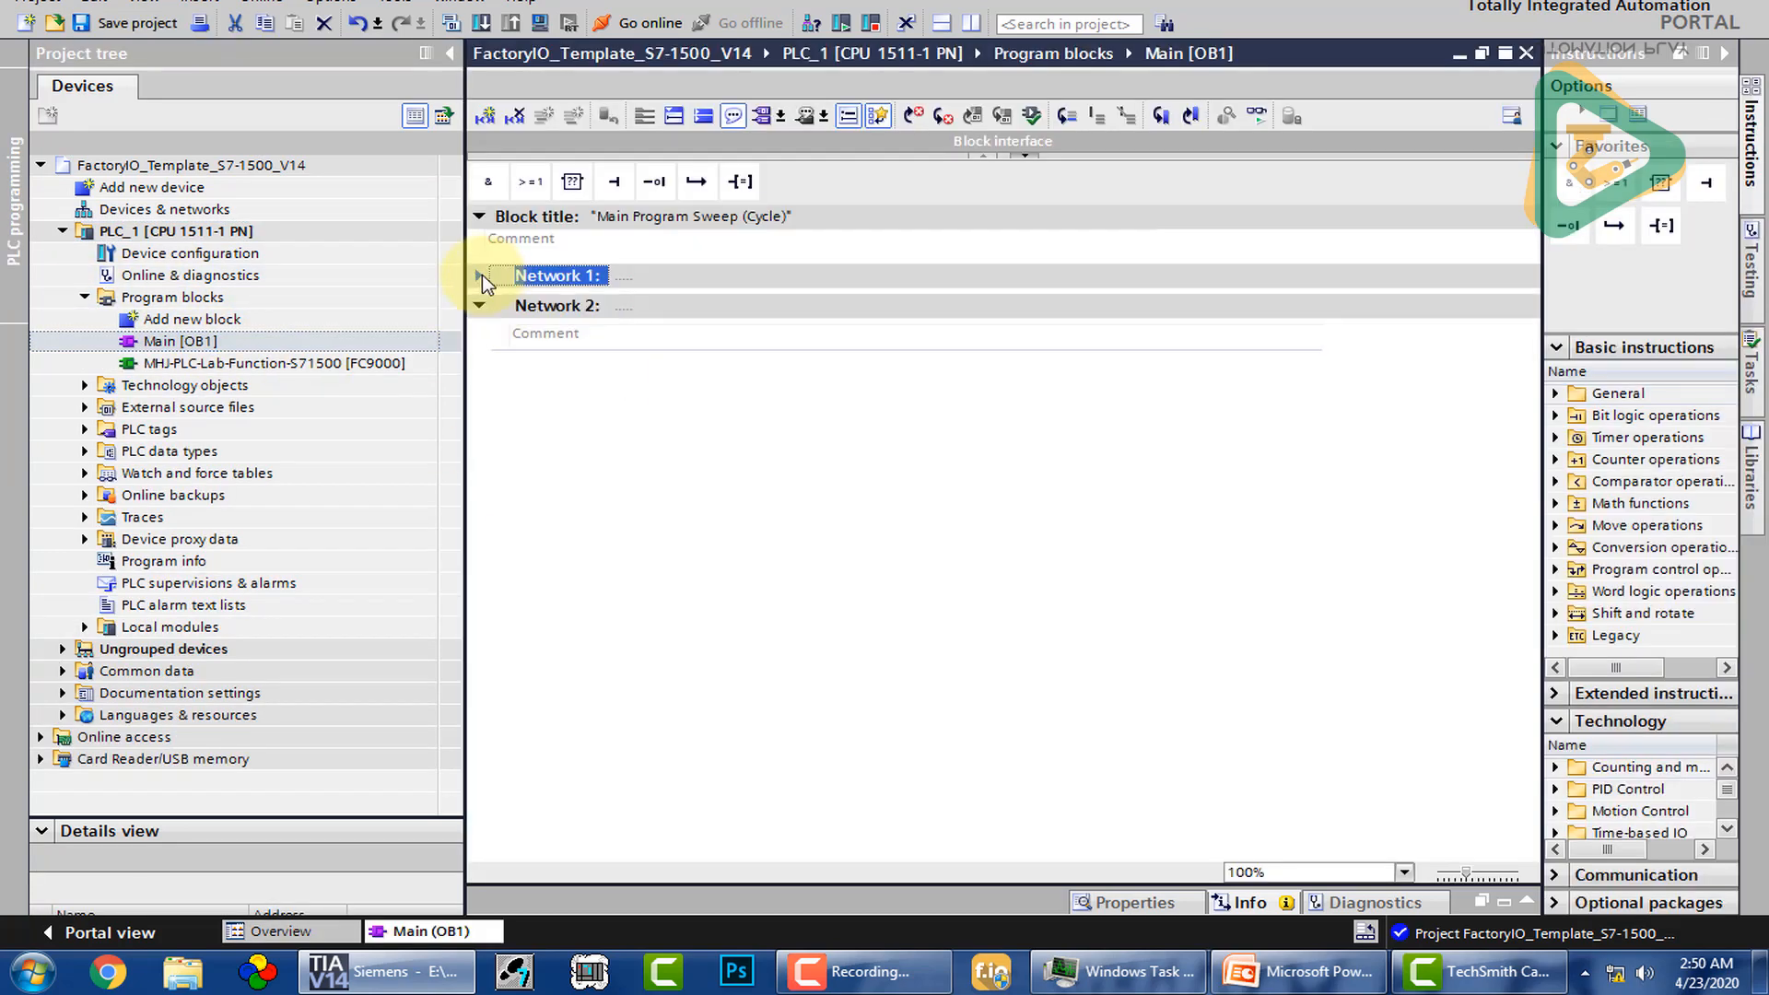
Step: Switch the programming language of Main [OB1] to LAD
right_click(221, 348)
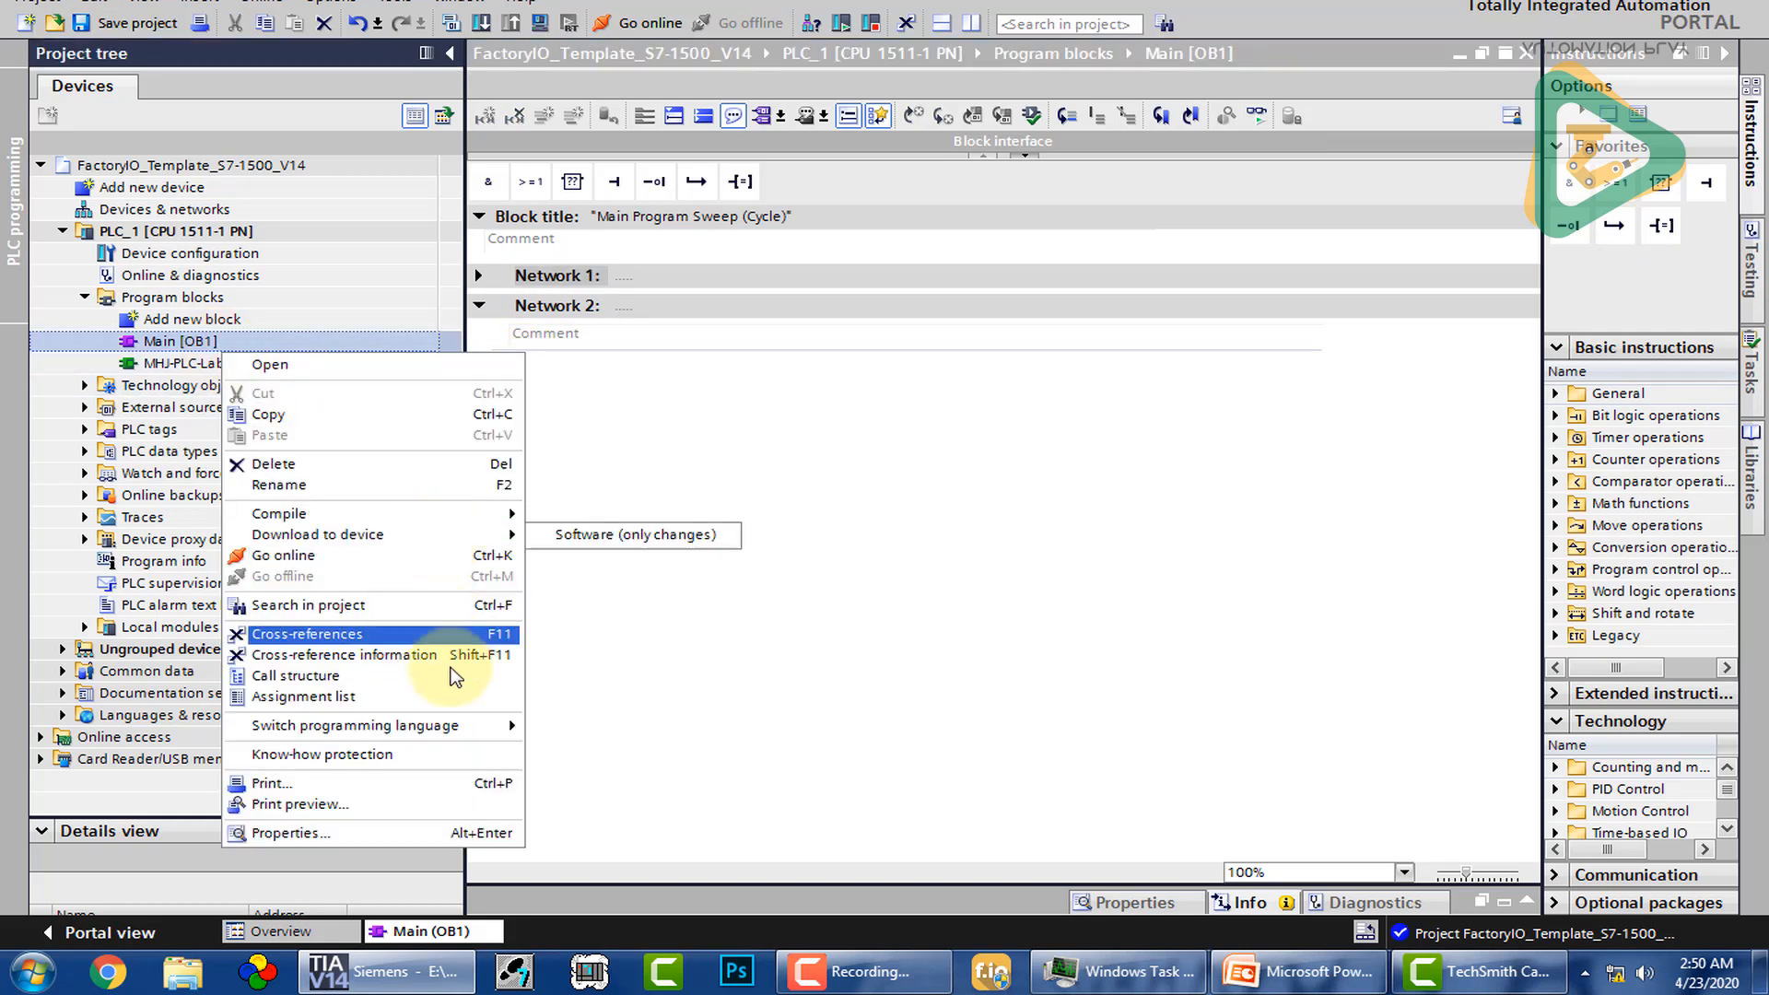
mouse_move(456, 721)
left_click(576, 739)
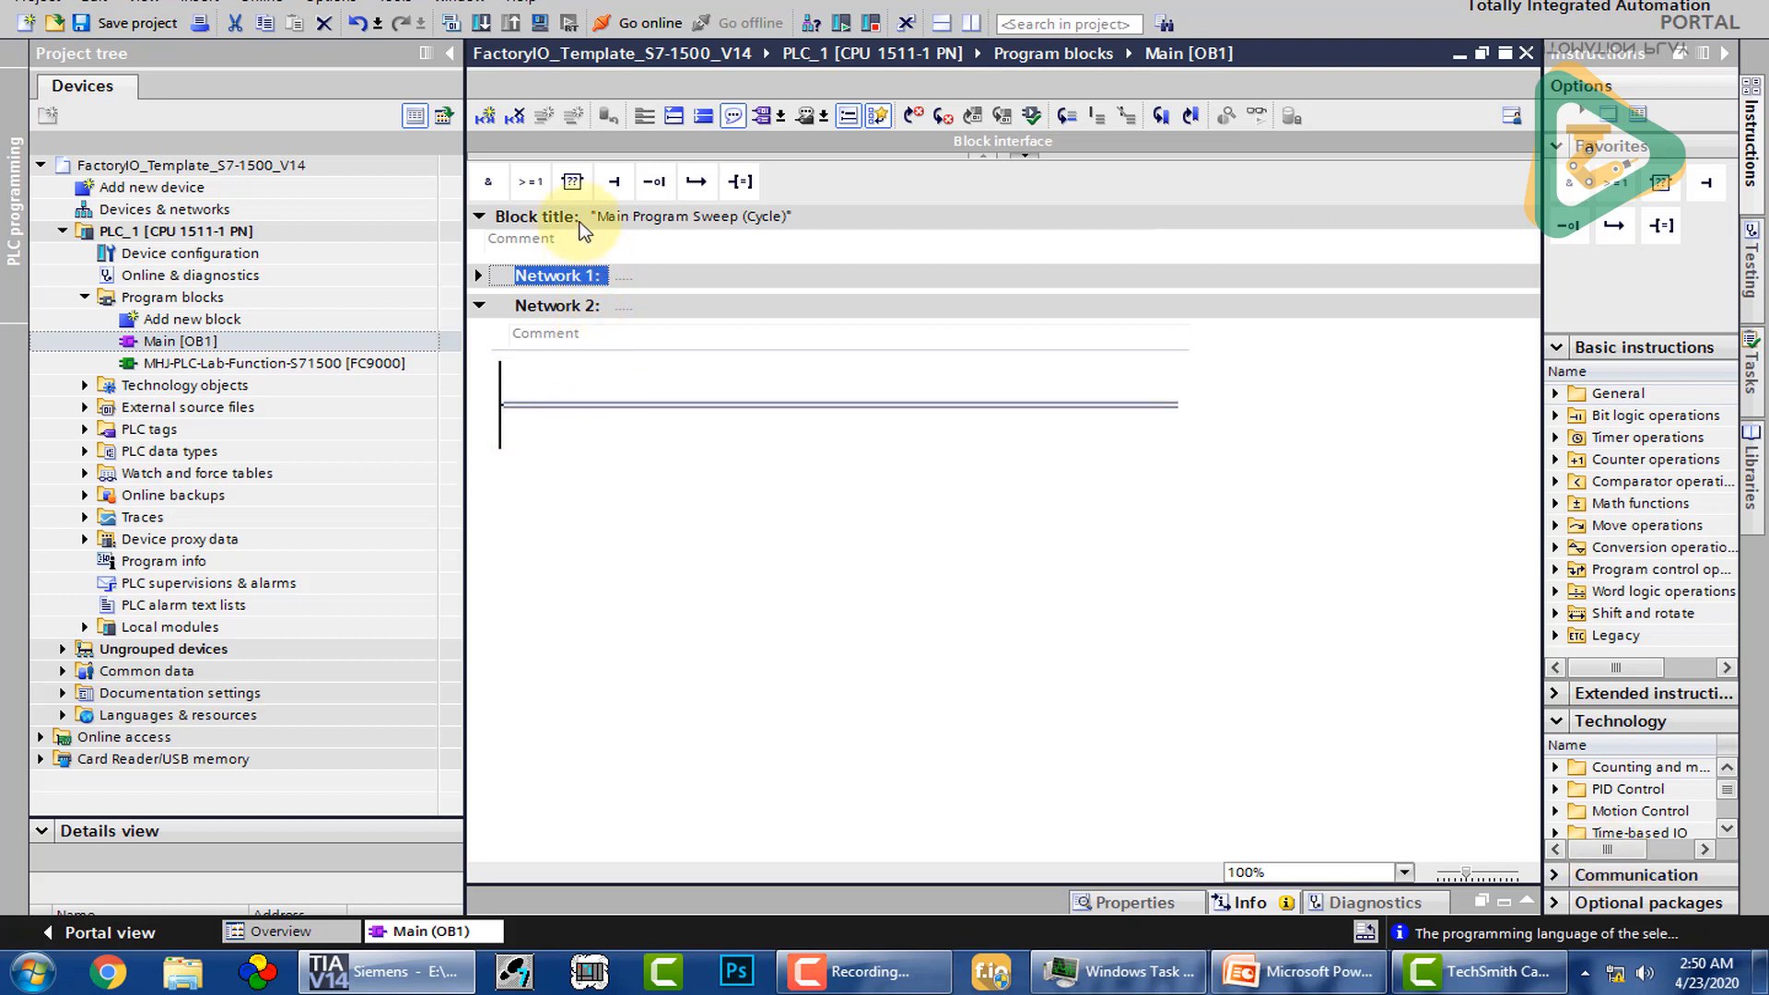
left_click(572, 188)
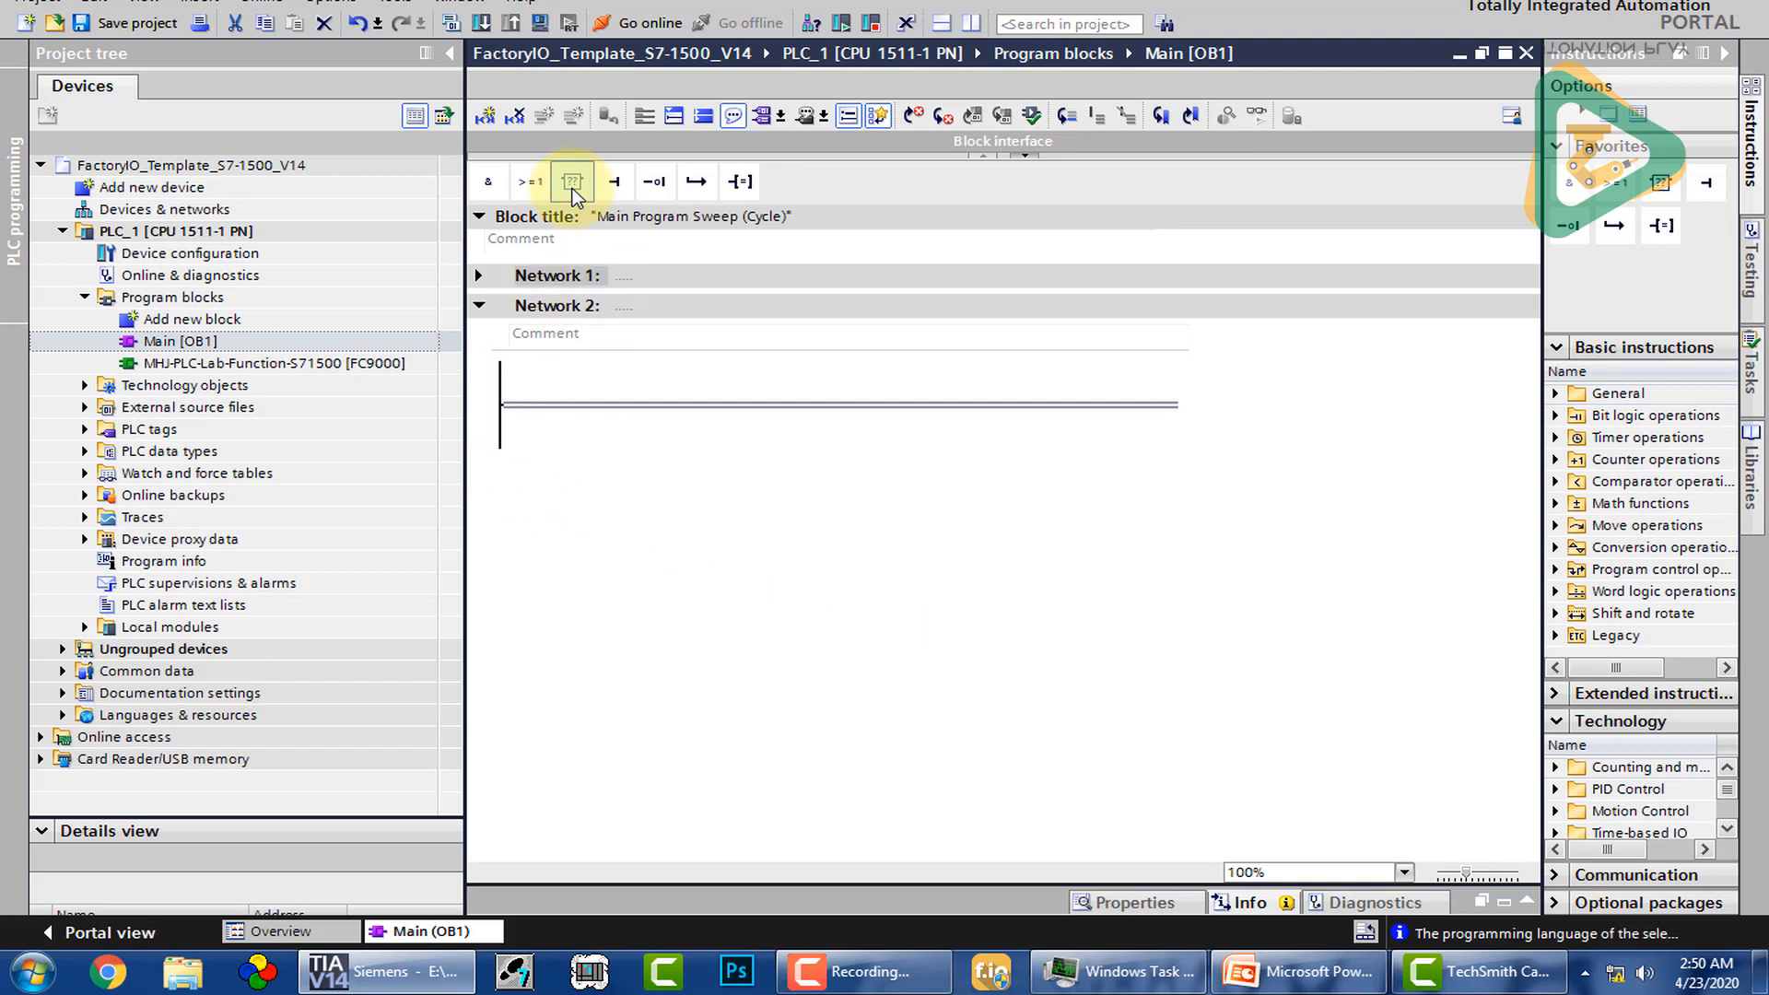
Step: Switch to FACTORY I/O, open the Level Control scene and hide the parts palette
left_click(1011, 973)
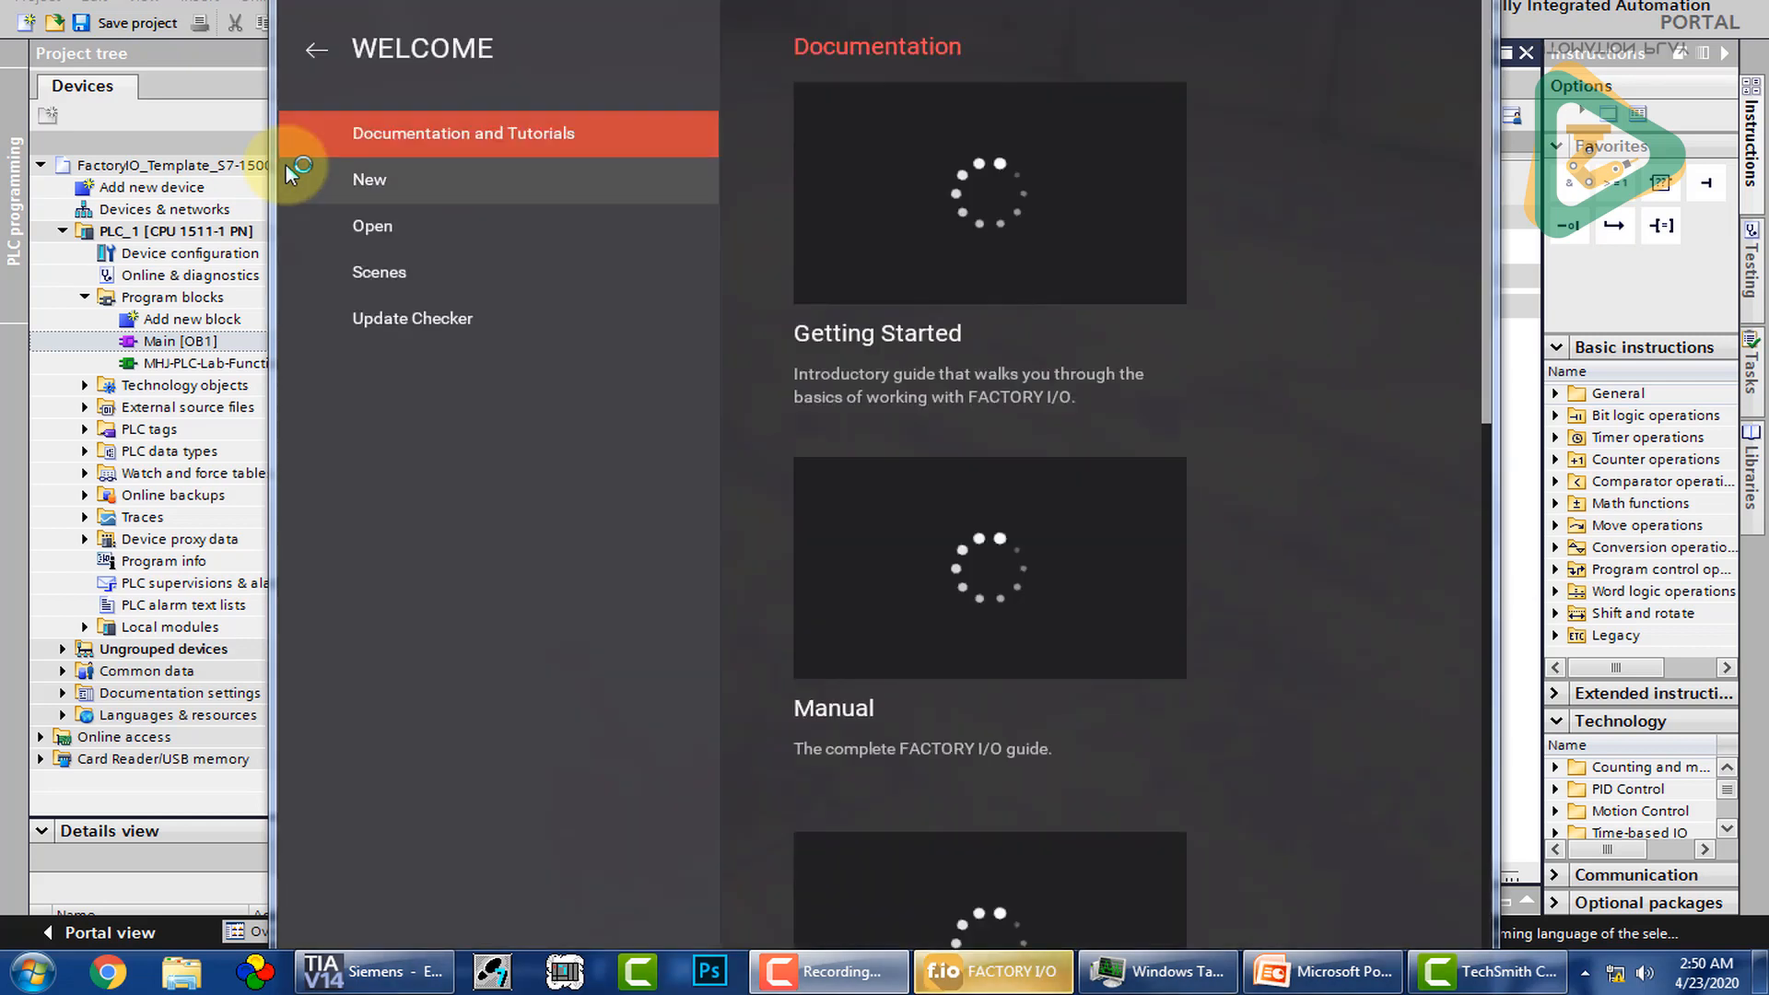
left_click(544, 291)
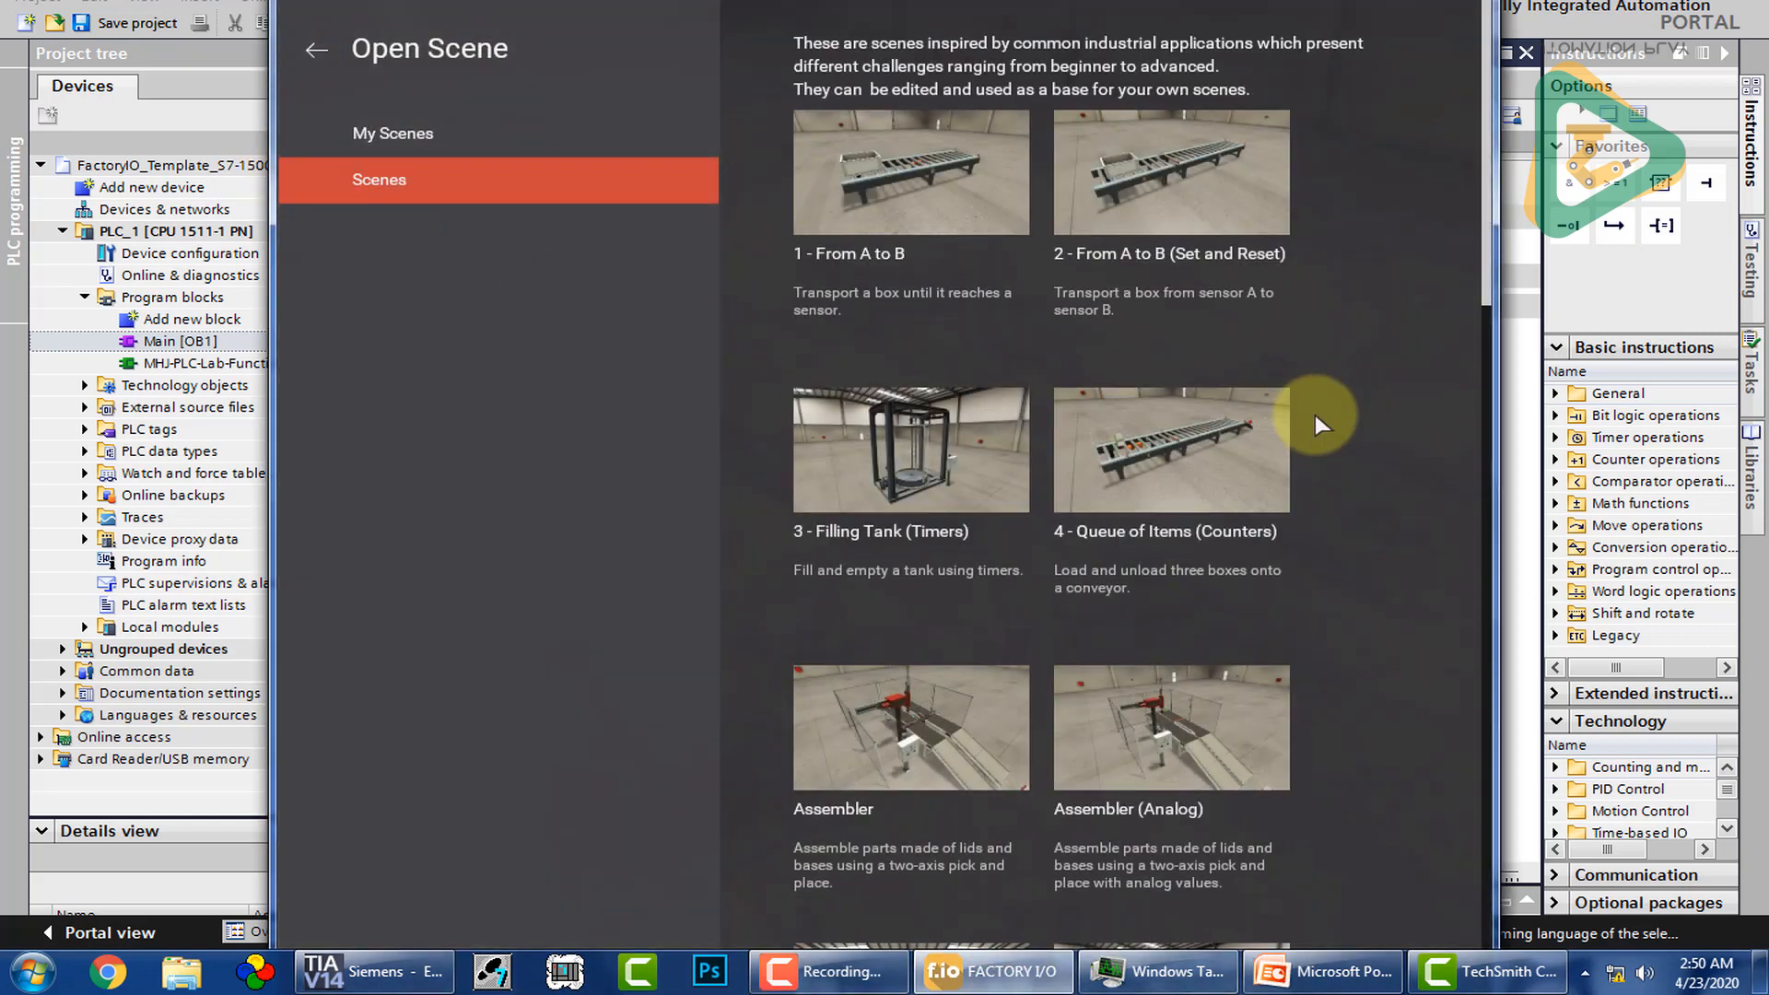
scroll(1483, 401, "down", 5)
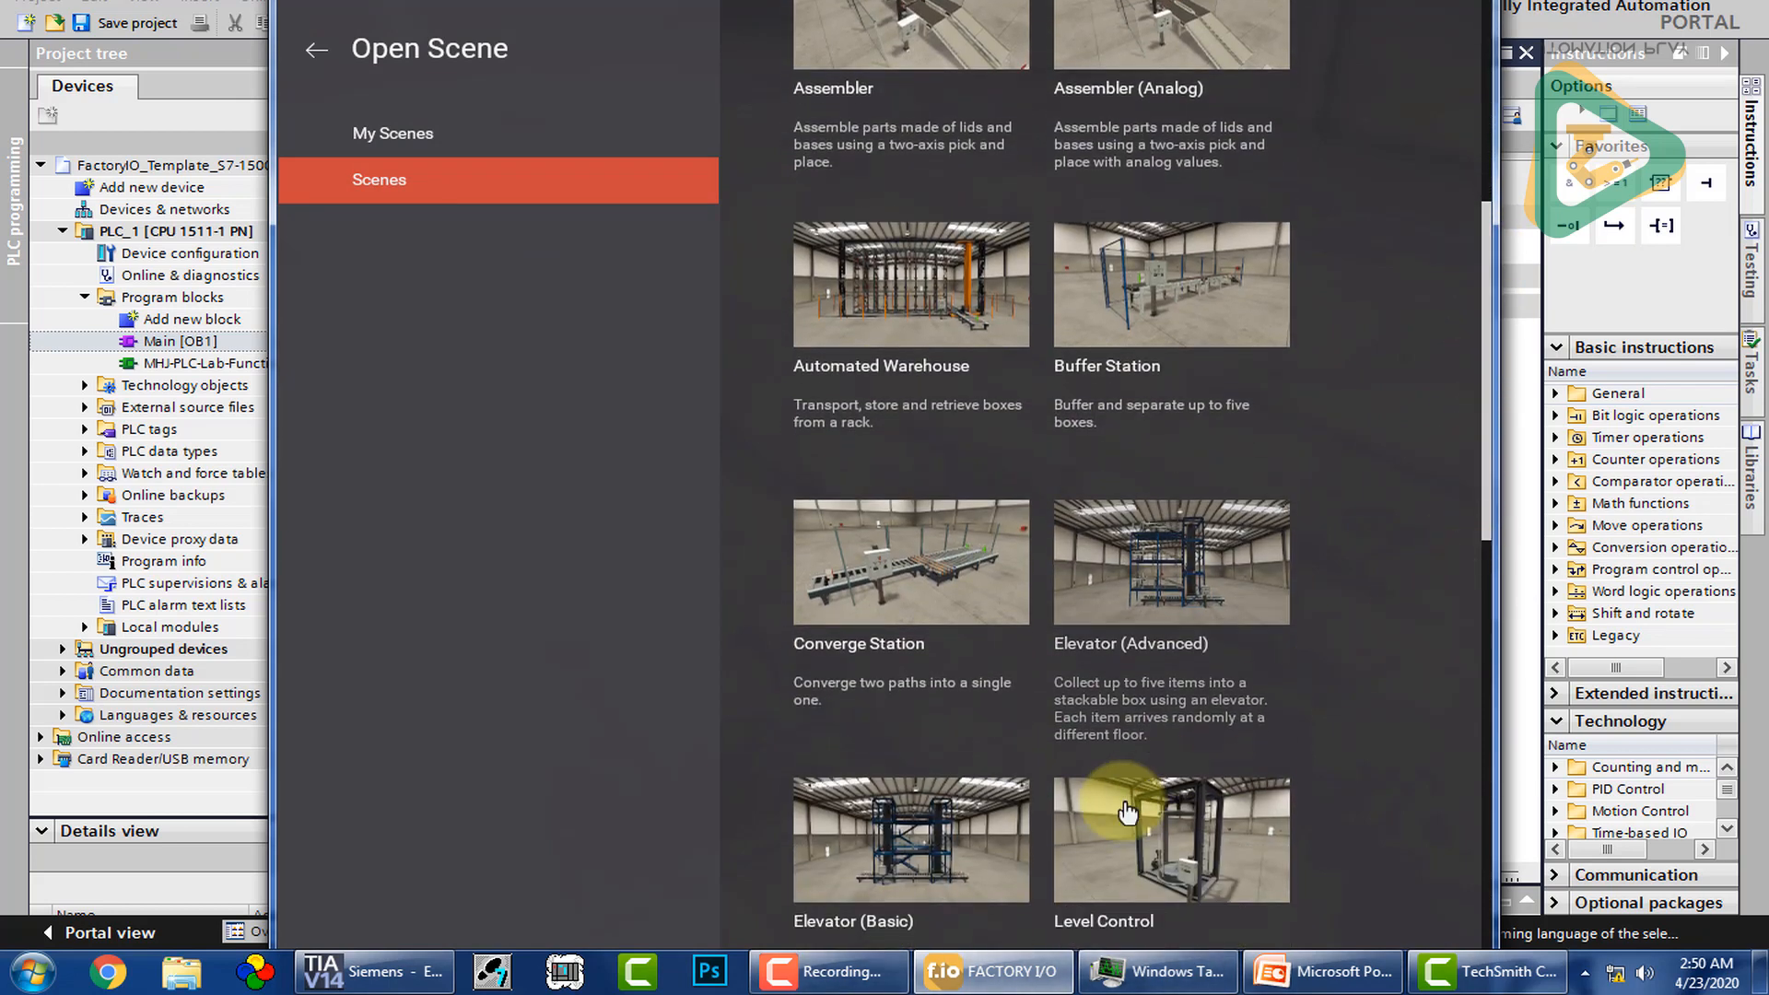
left_click(1142, 835)
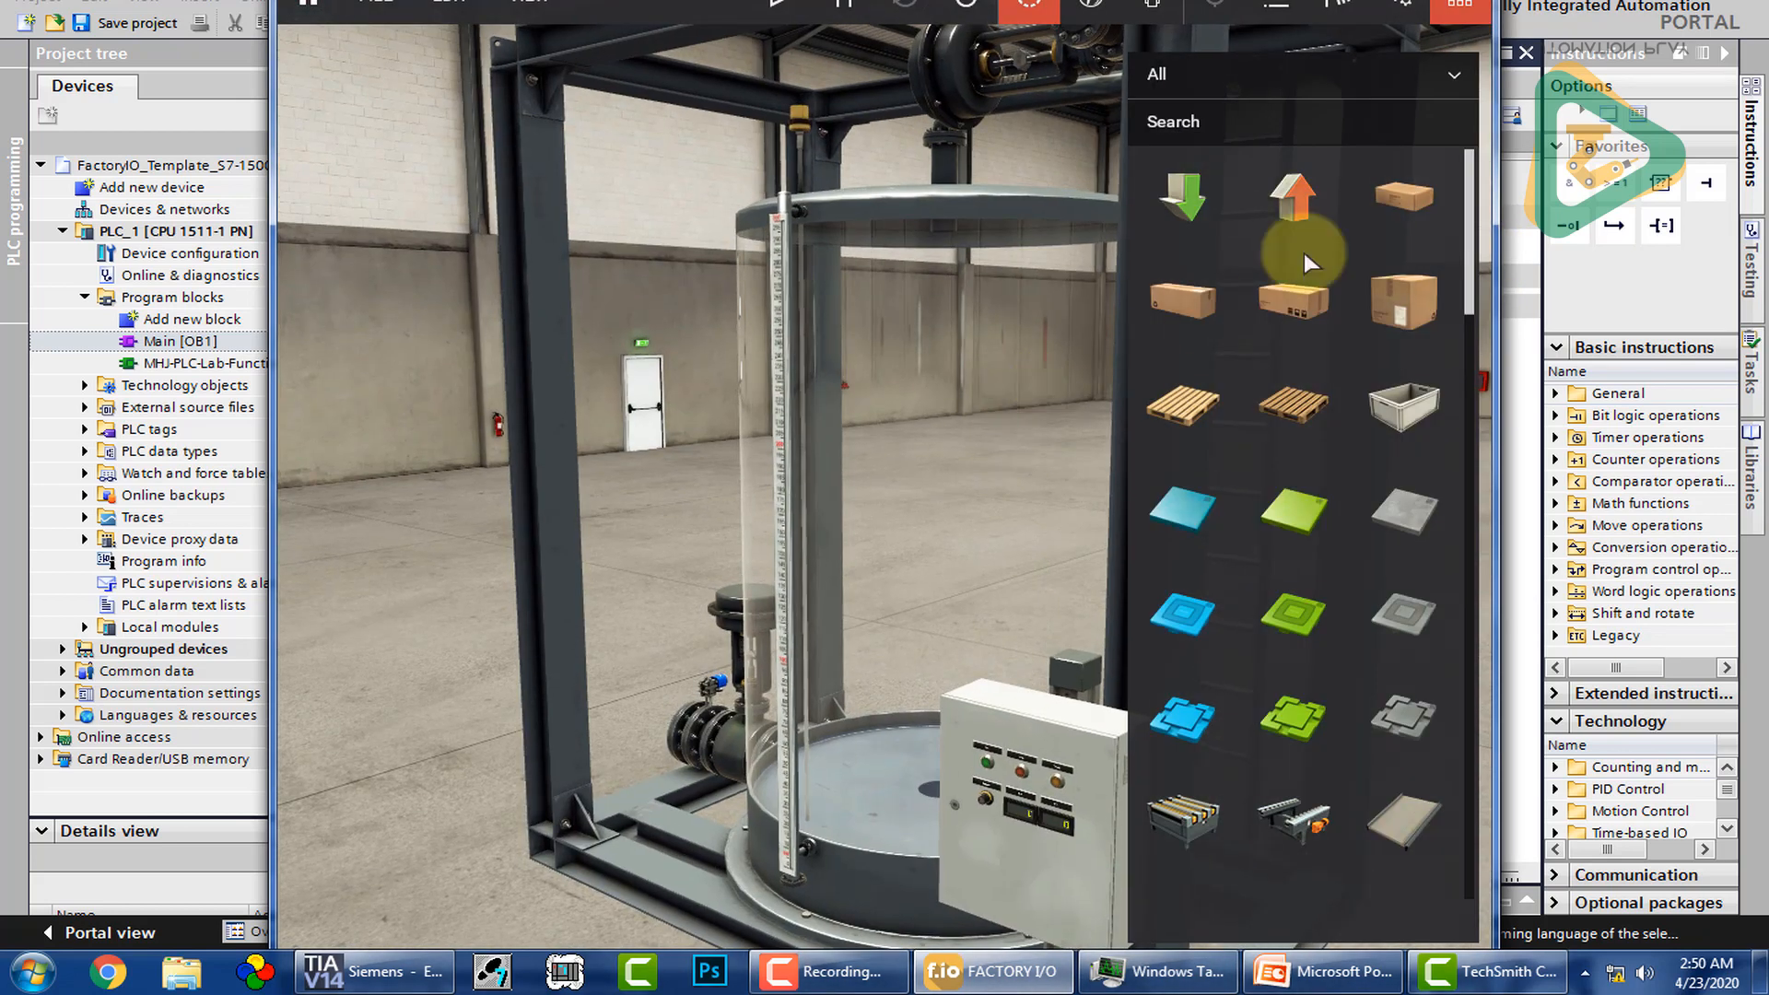
left_click(1459, 9)
Step: Set the scene's driver to Siemens S7-PLCSIM and remove the FACTORY I/O (Running) sensor from input I0.3
left_click(376, 8)
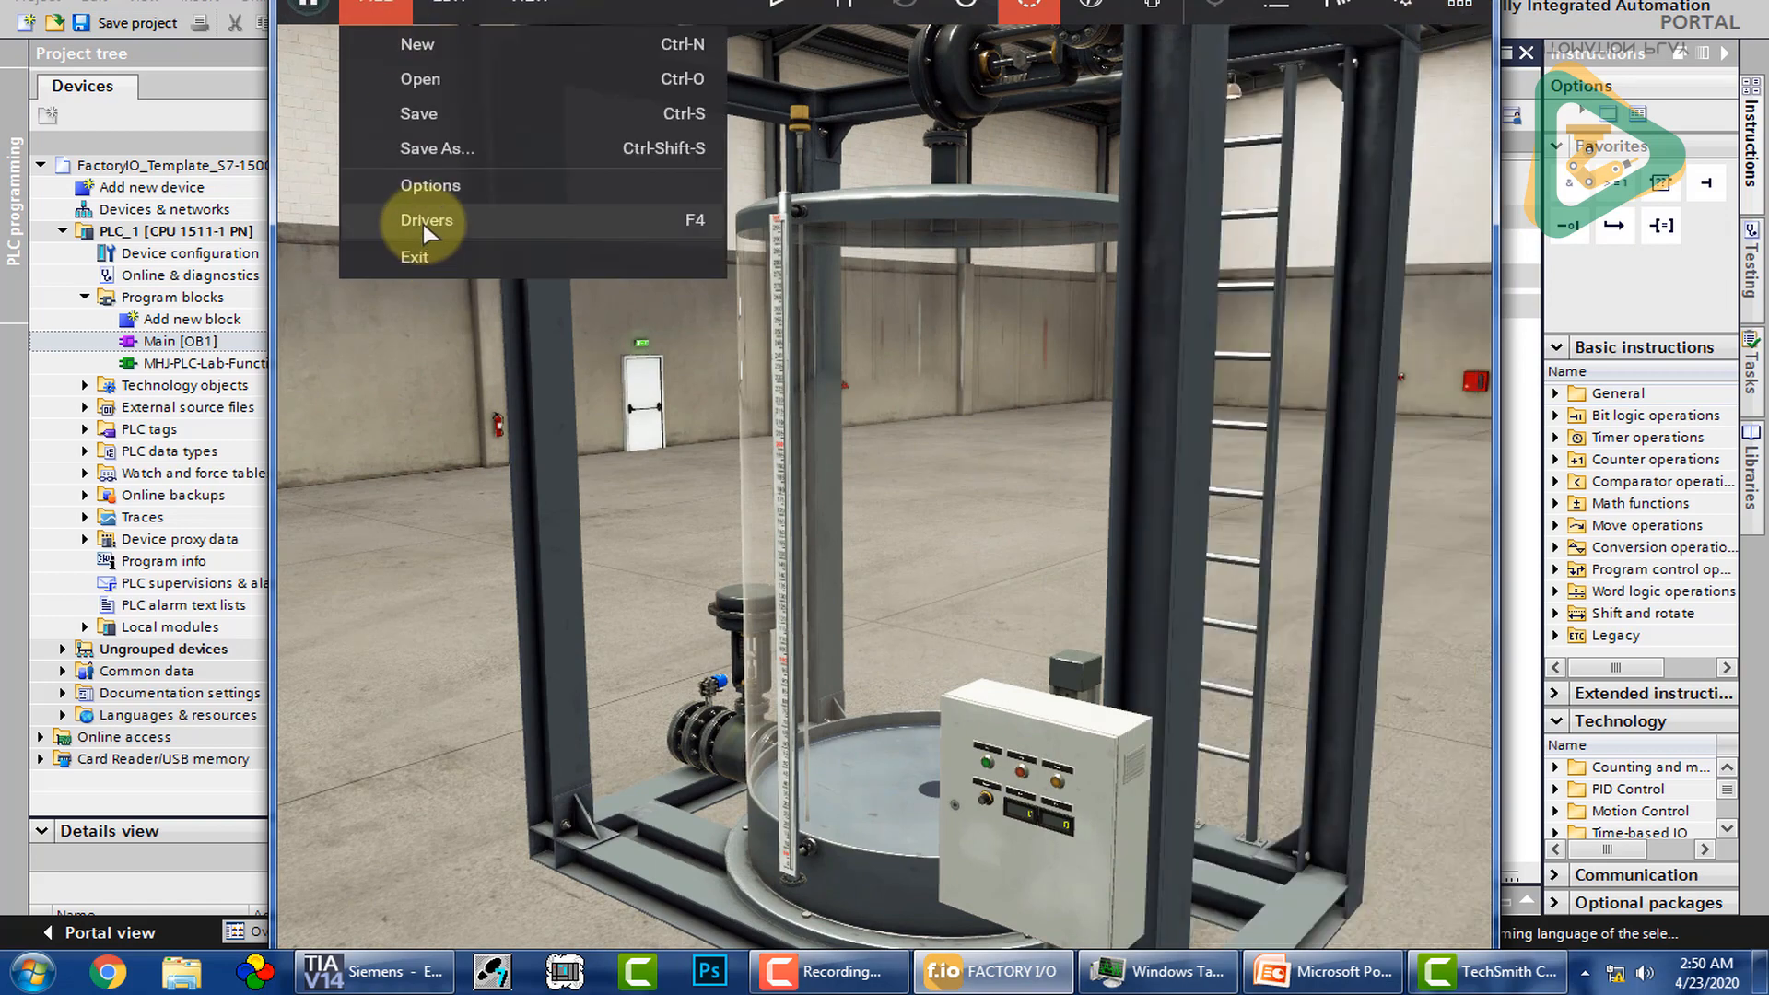
left_click(423, 222)
left_click(830, 16)
left_click(709, 572)
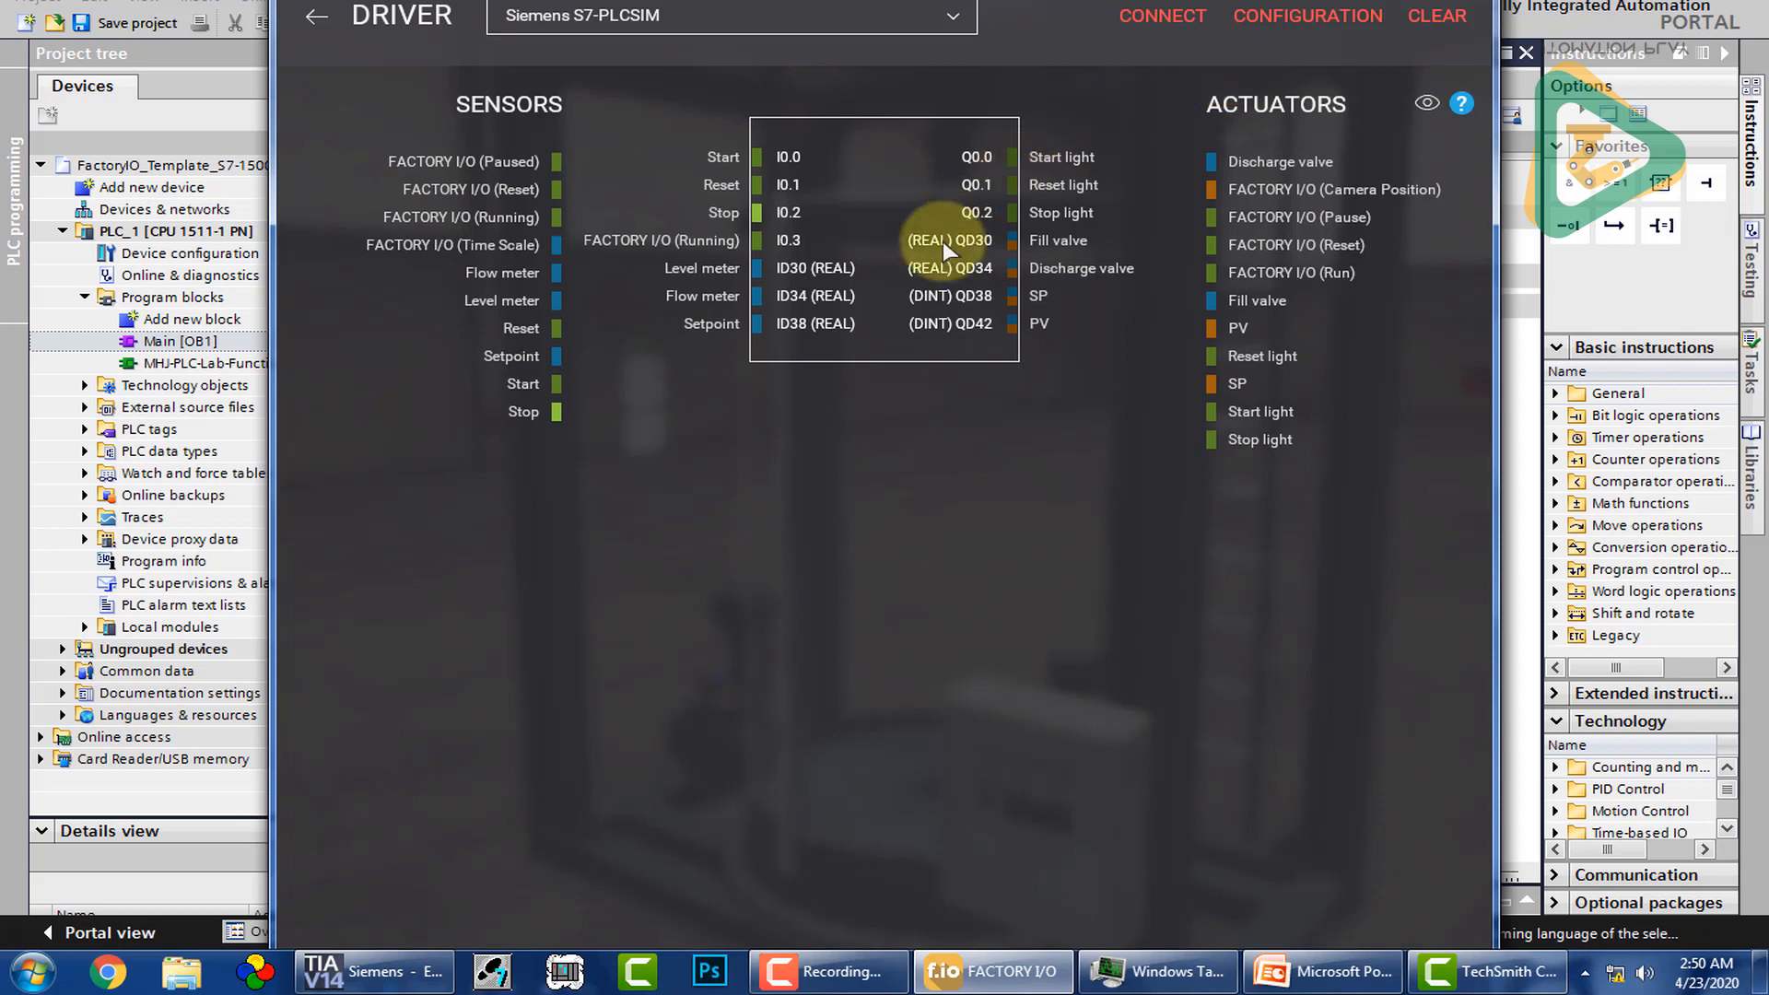
left_click_drag(719, 243, 412, 457)
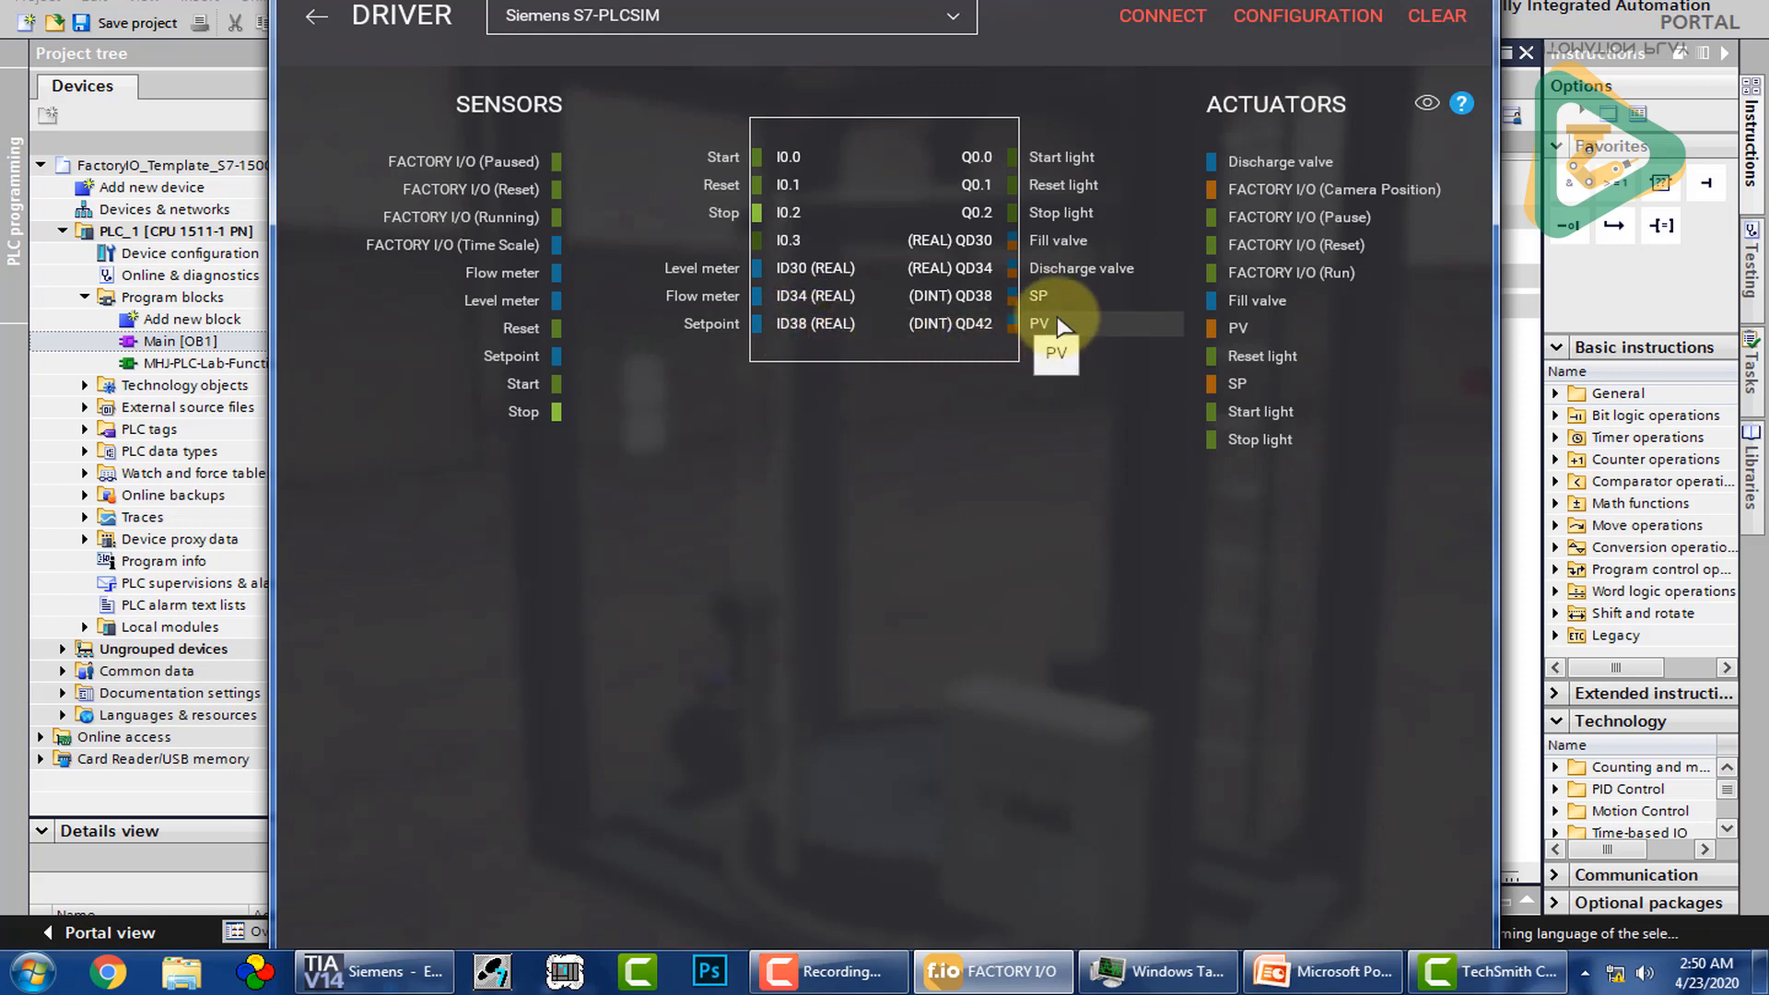
Step: Return to TIA Portal and place a NORM_X instruction on the rungs of Network 2 and Network 3
left_click(995, 973)
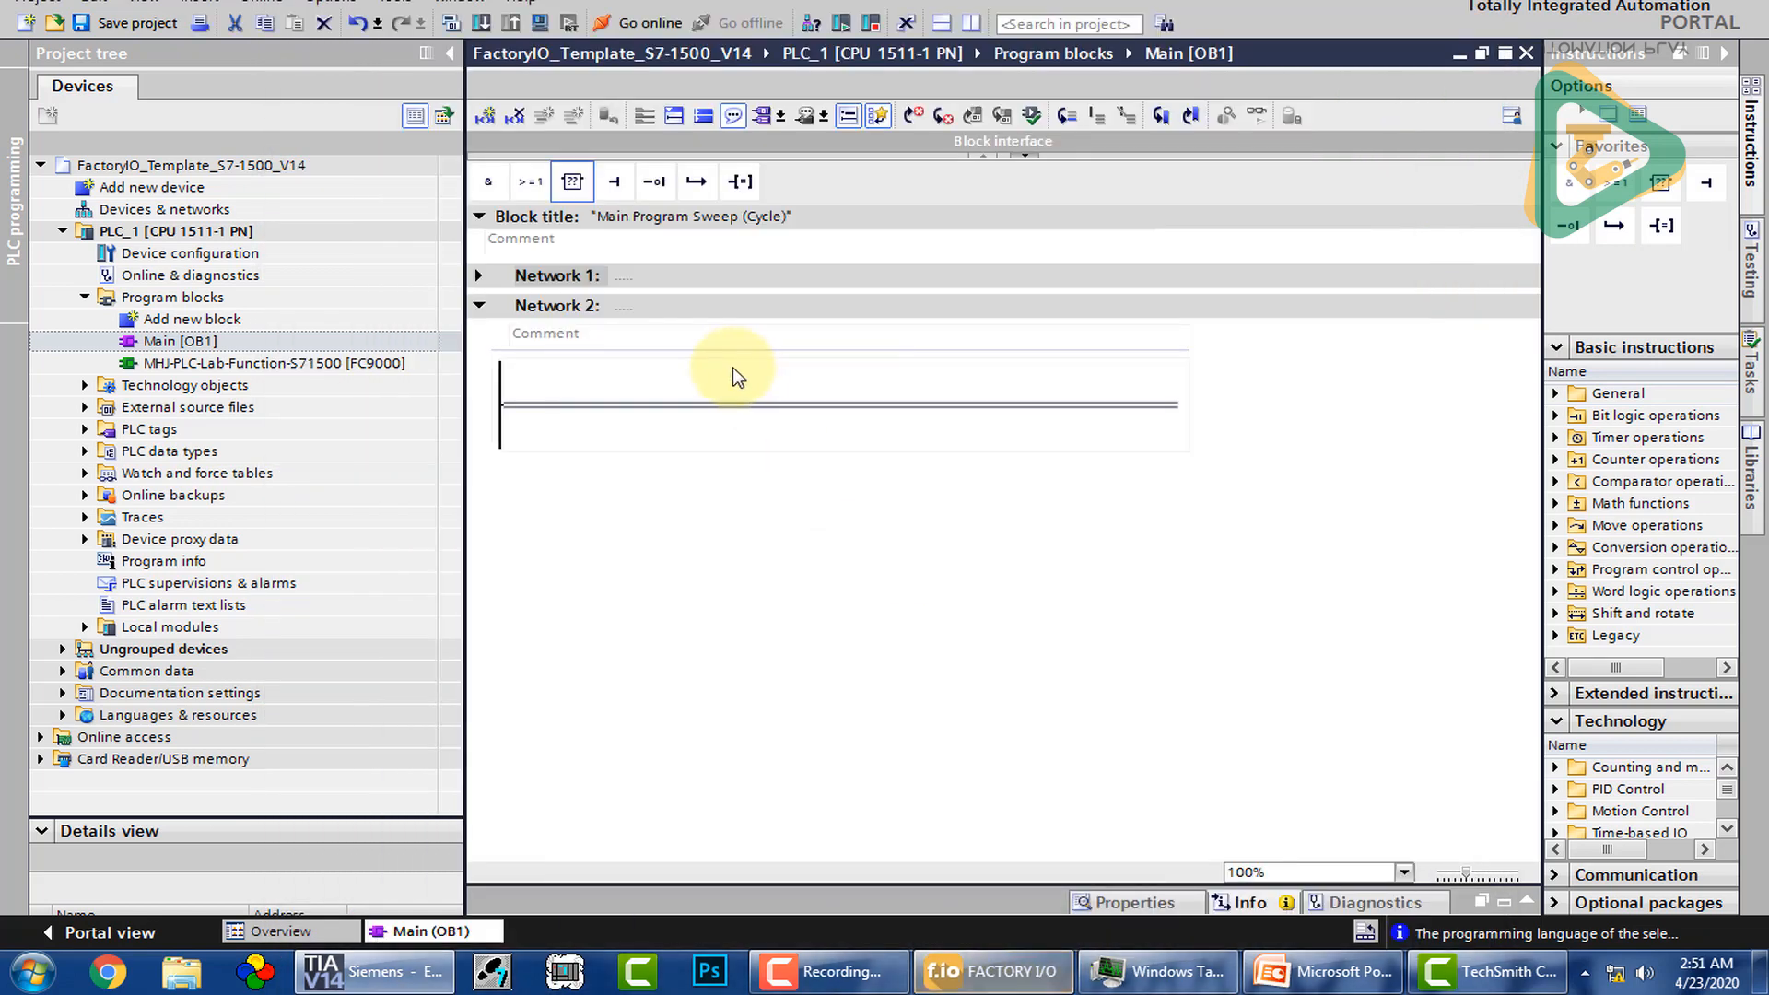
left_click(572, 182)
mouse_move(566, 216)
left_mouse_down()
mouse_move(571, 410)
mouse_move(822, 401)
left_mouse_up()
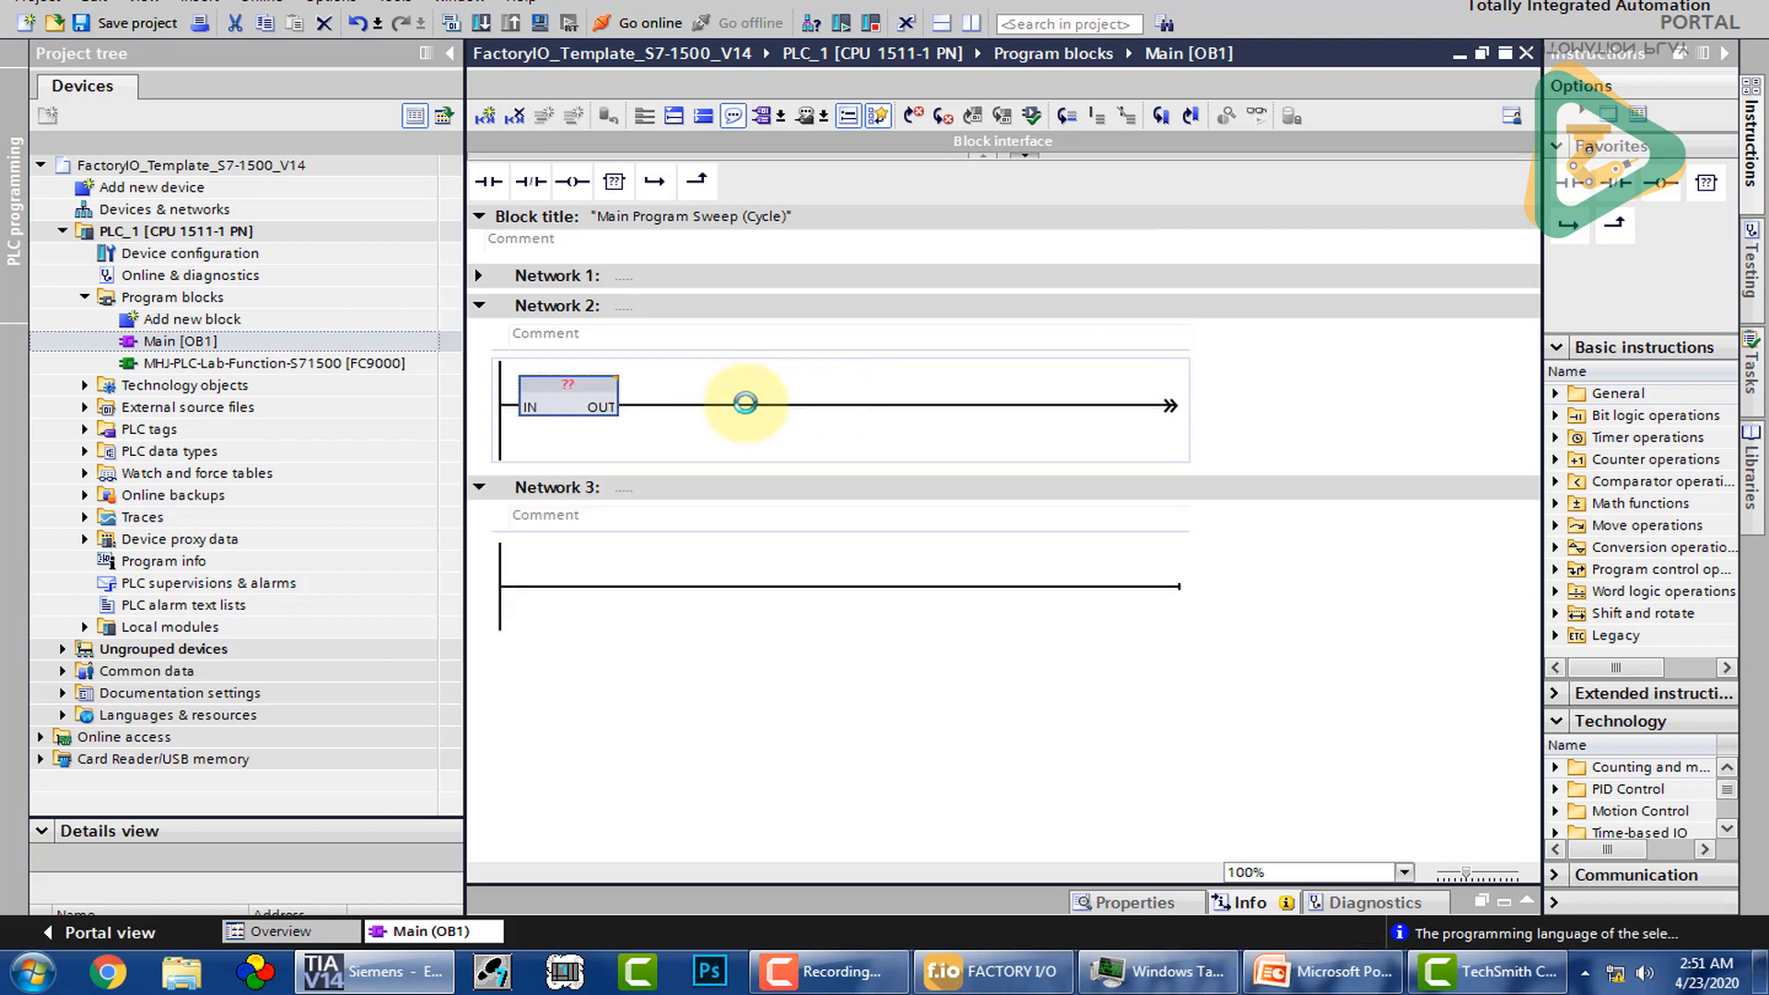
left_click(585, 383)
type("NORM")
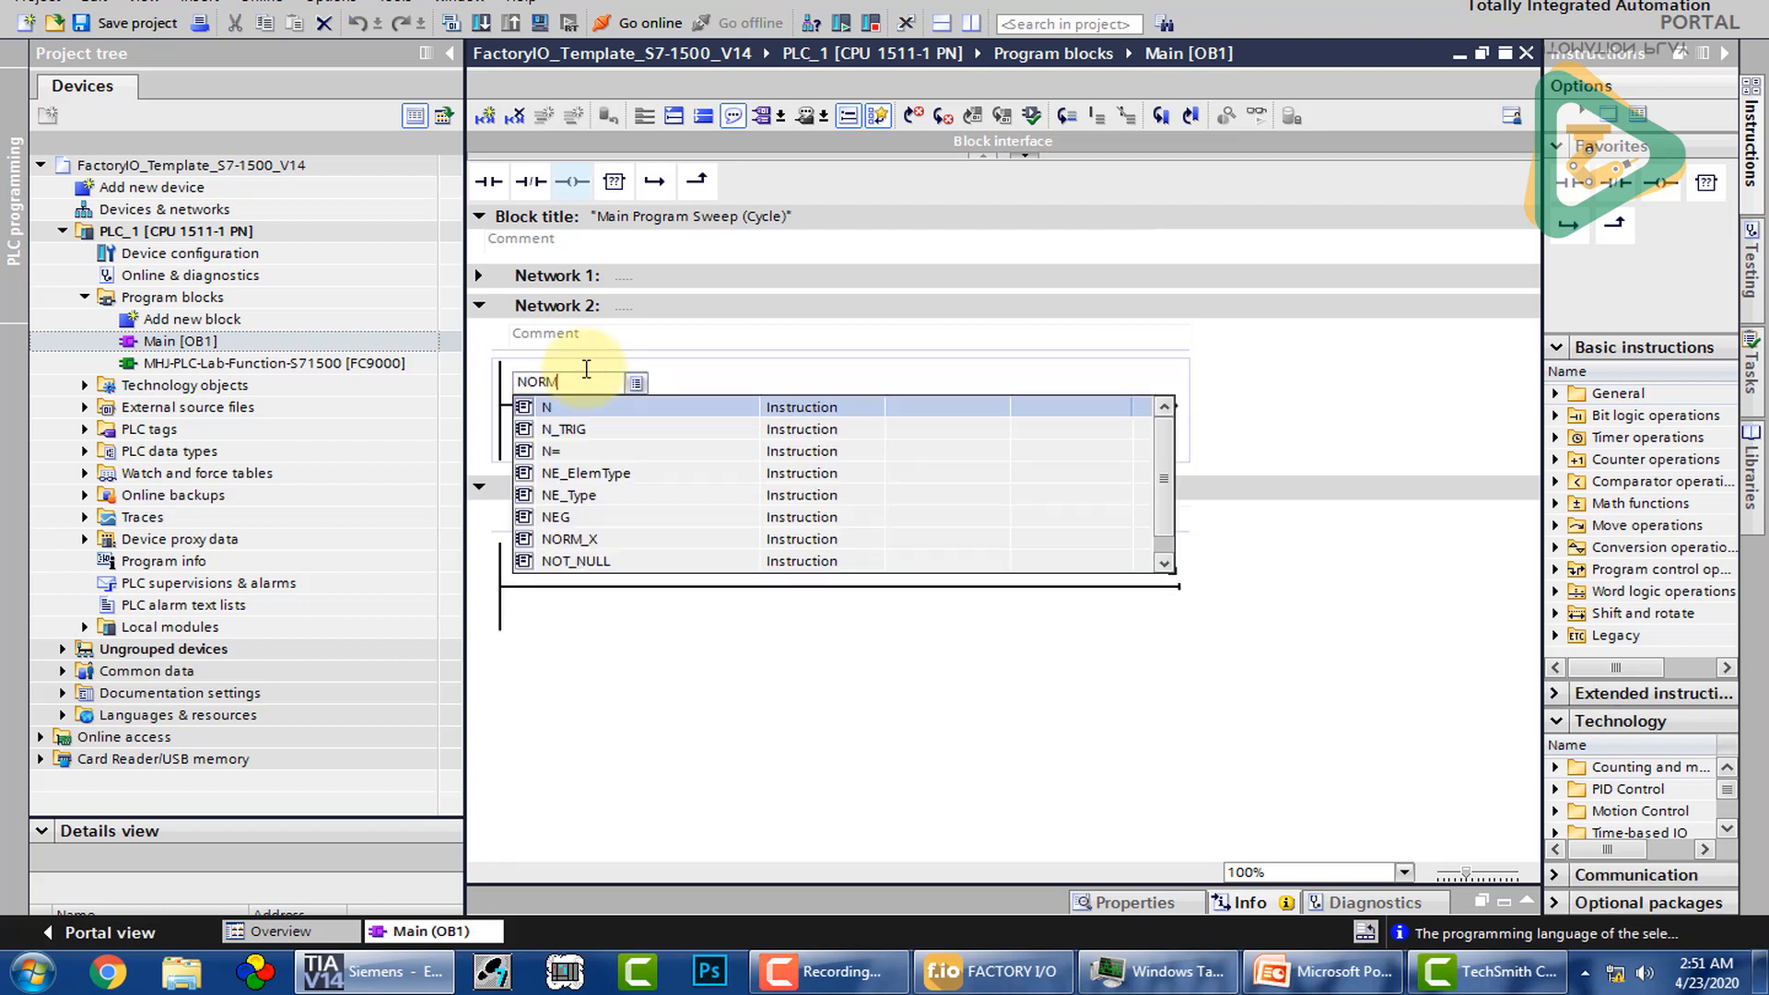
key("Return")
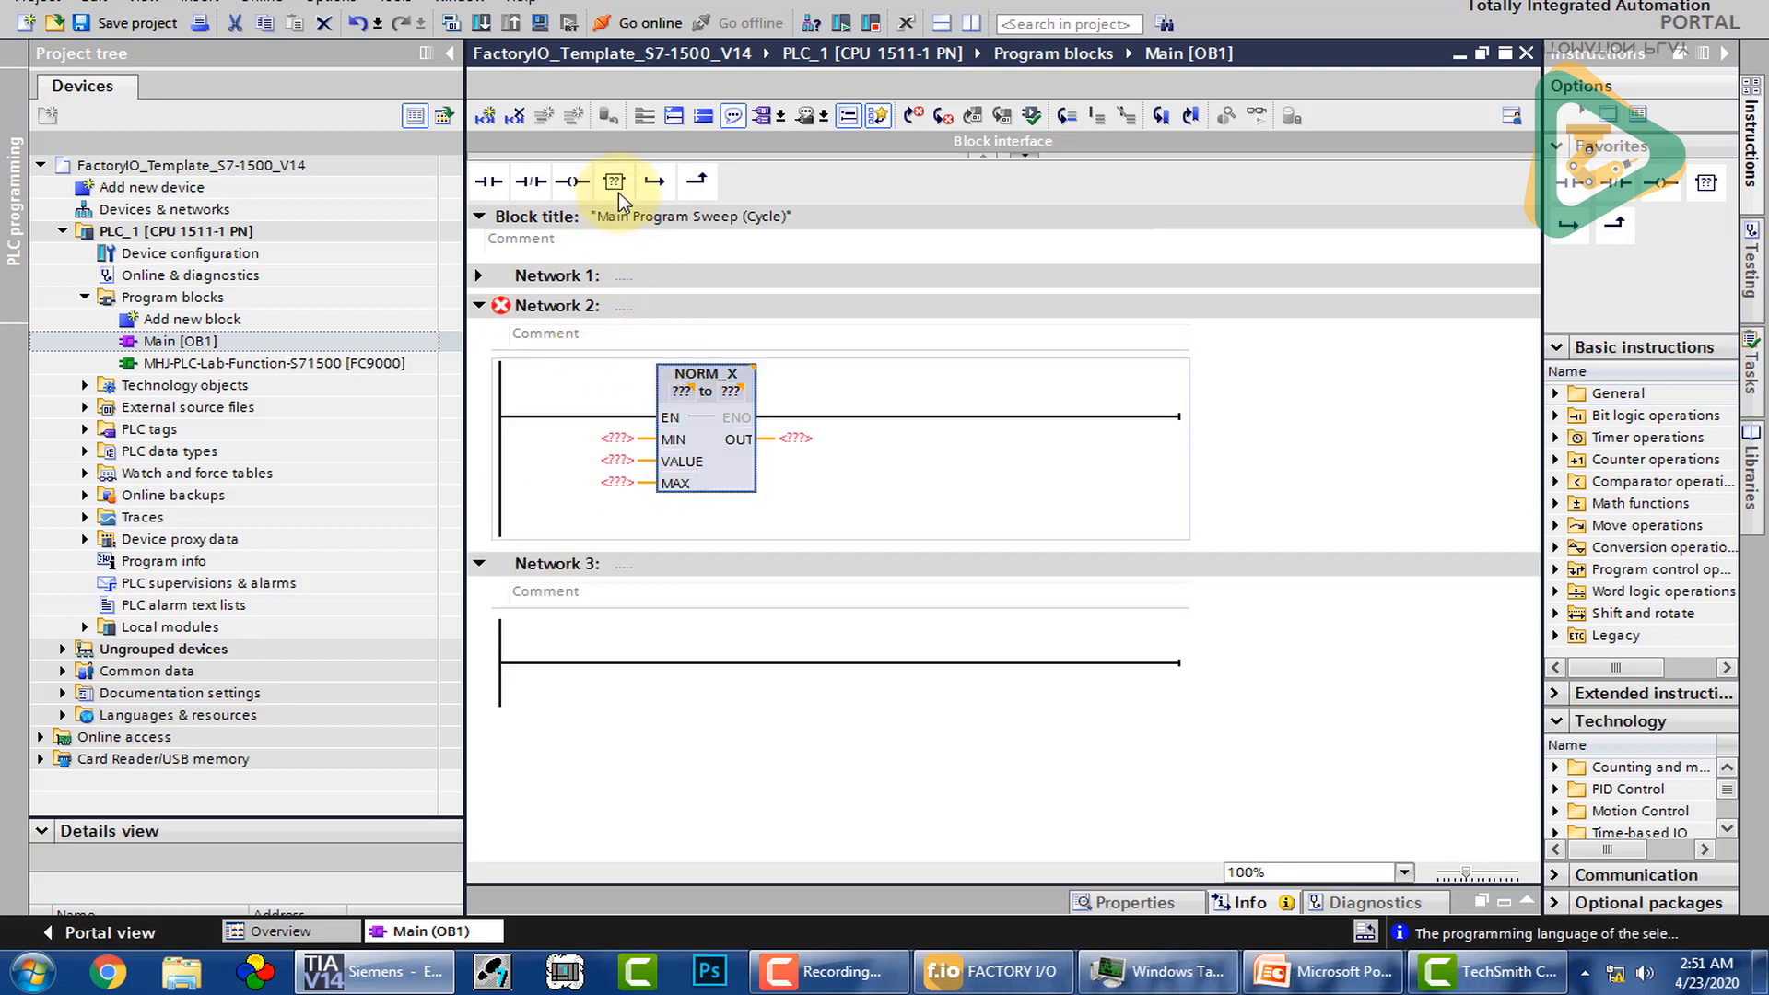
left_click(611, 665)
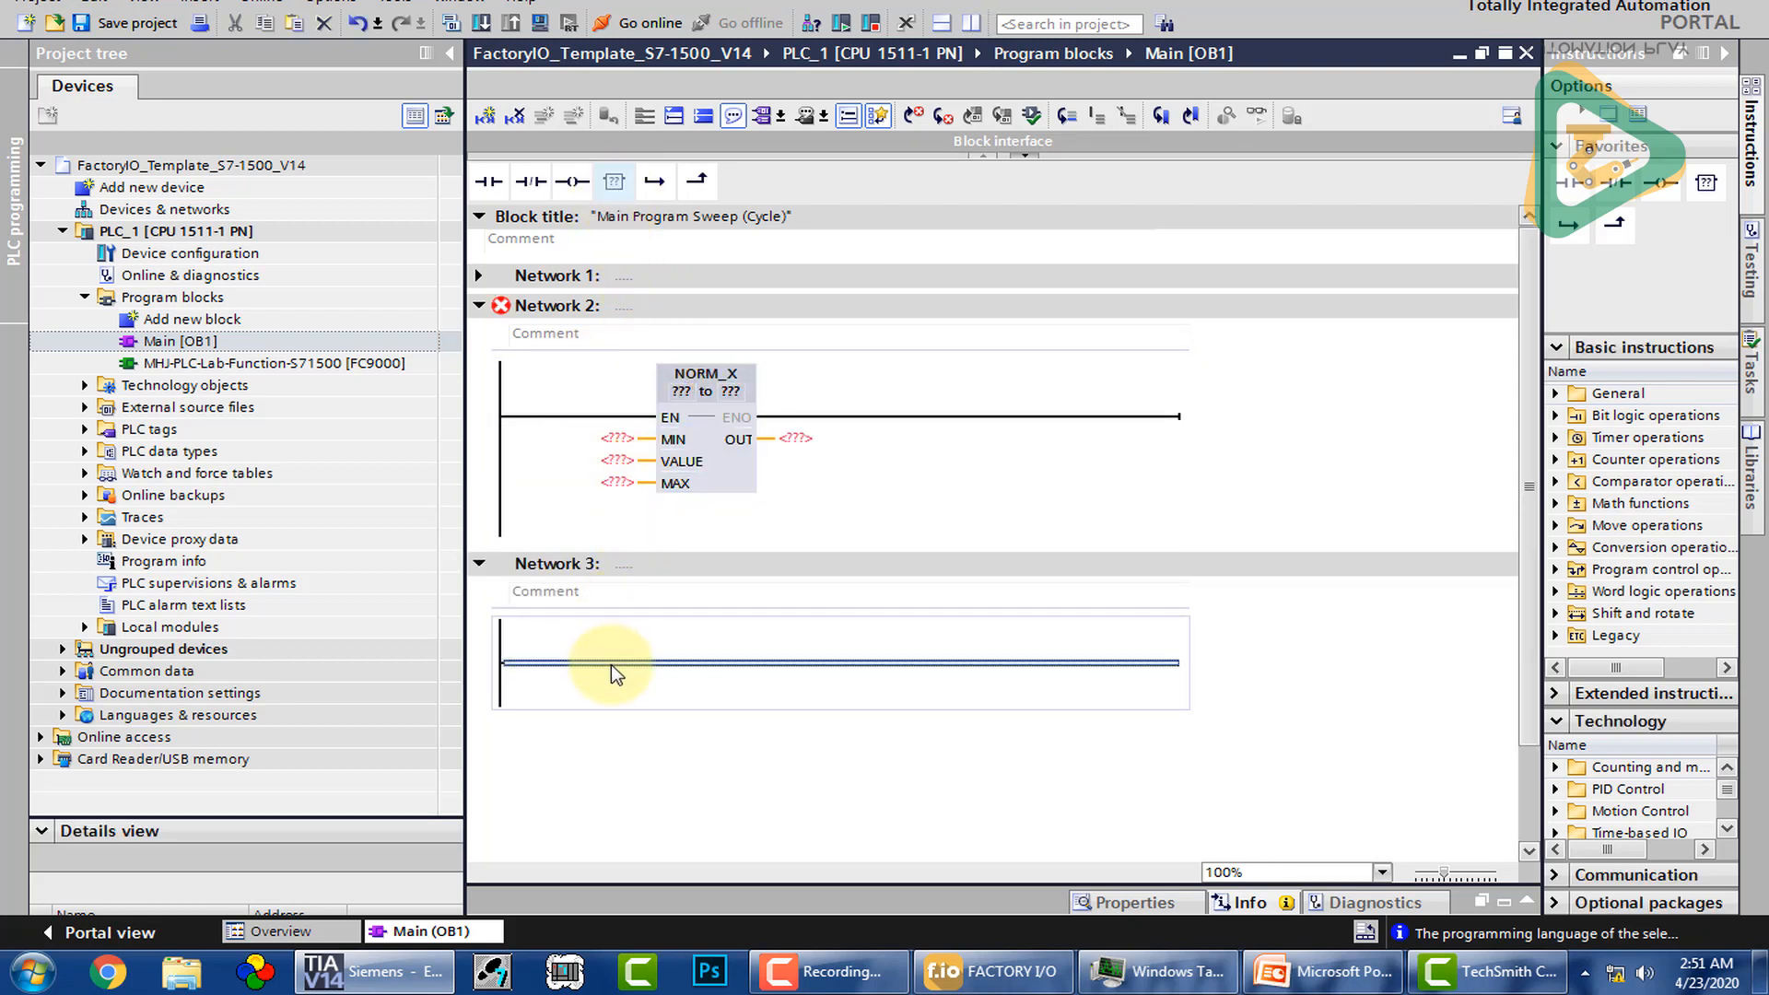
key("ctrl+v")
Step: Add a SCALE_X instruction after the NORM_X block in both Network 2 and Network 3
left_click(731, 307)
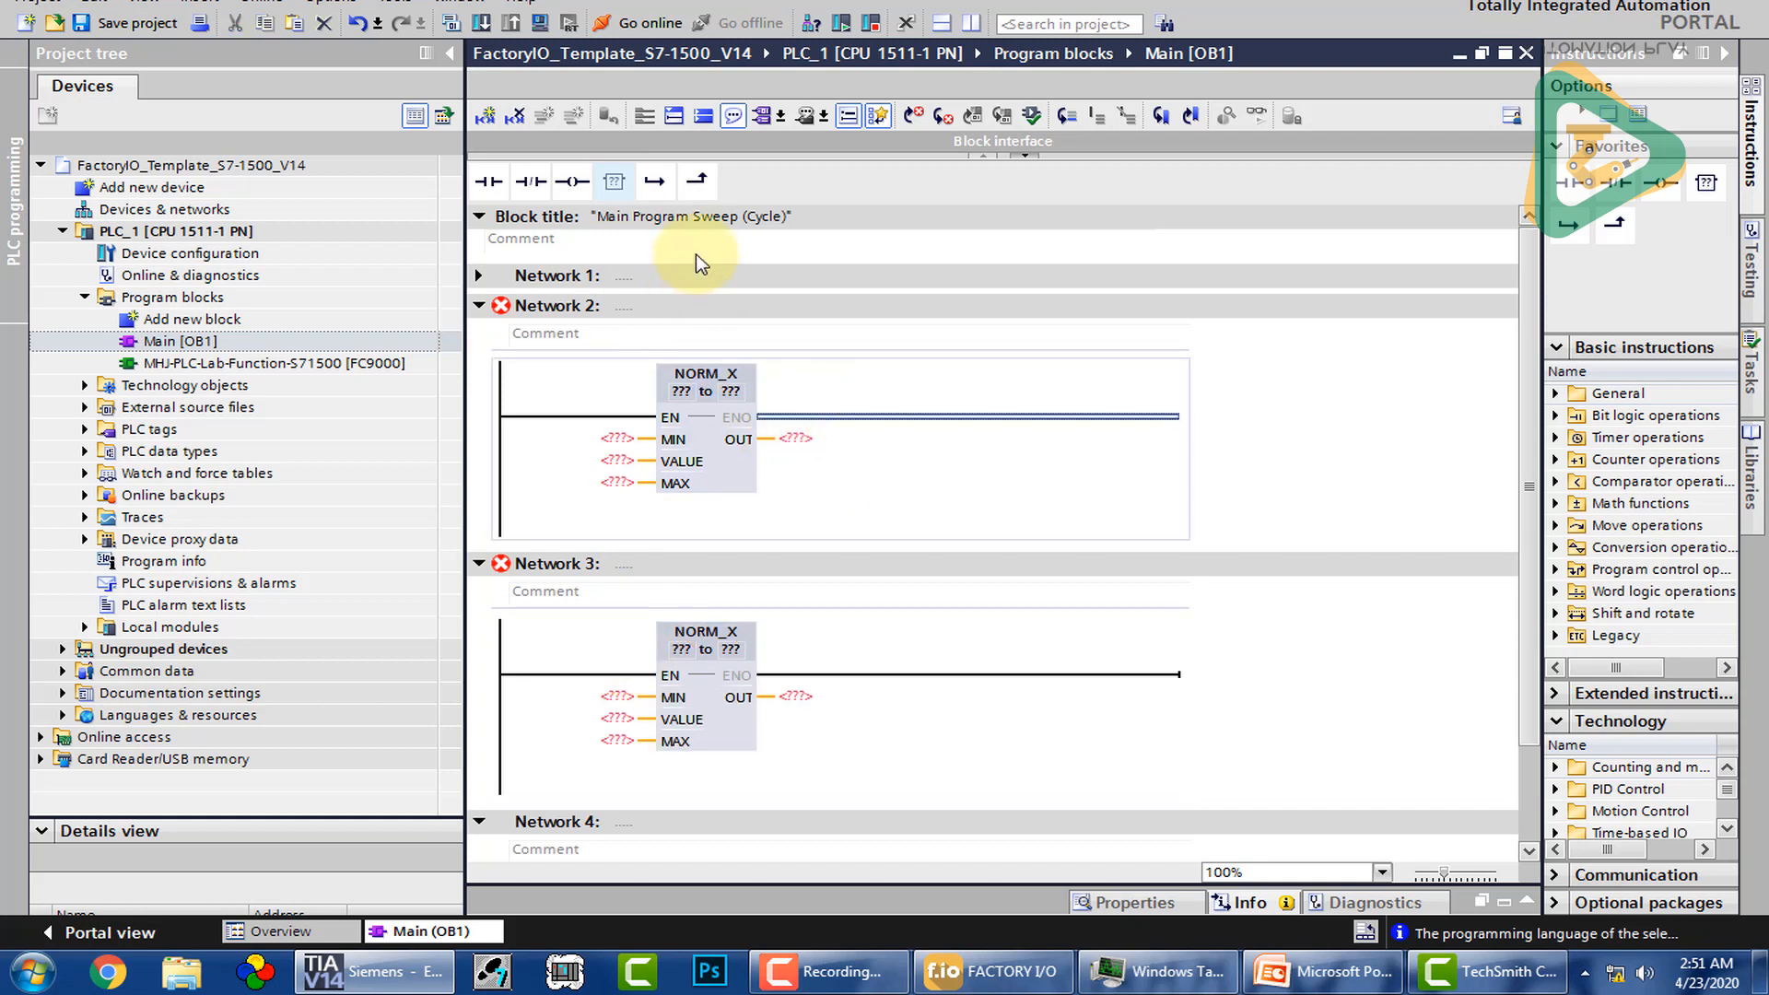
left_click(616, 181)
left_click(1011, 394)
type("SCALE_X")
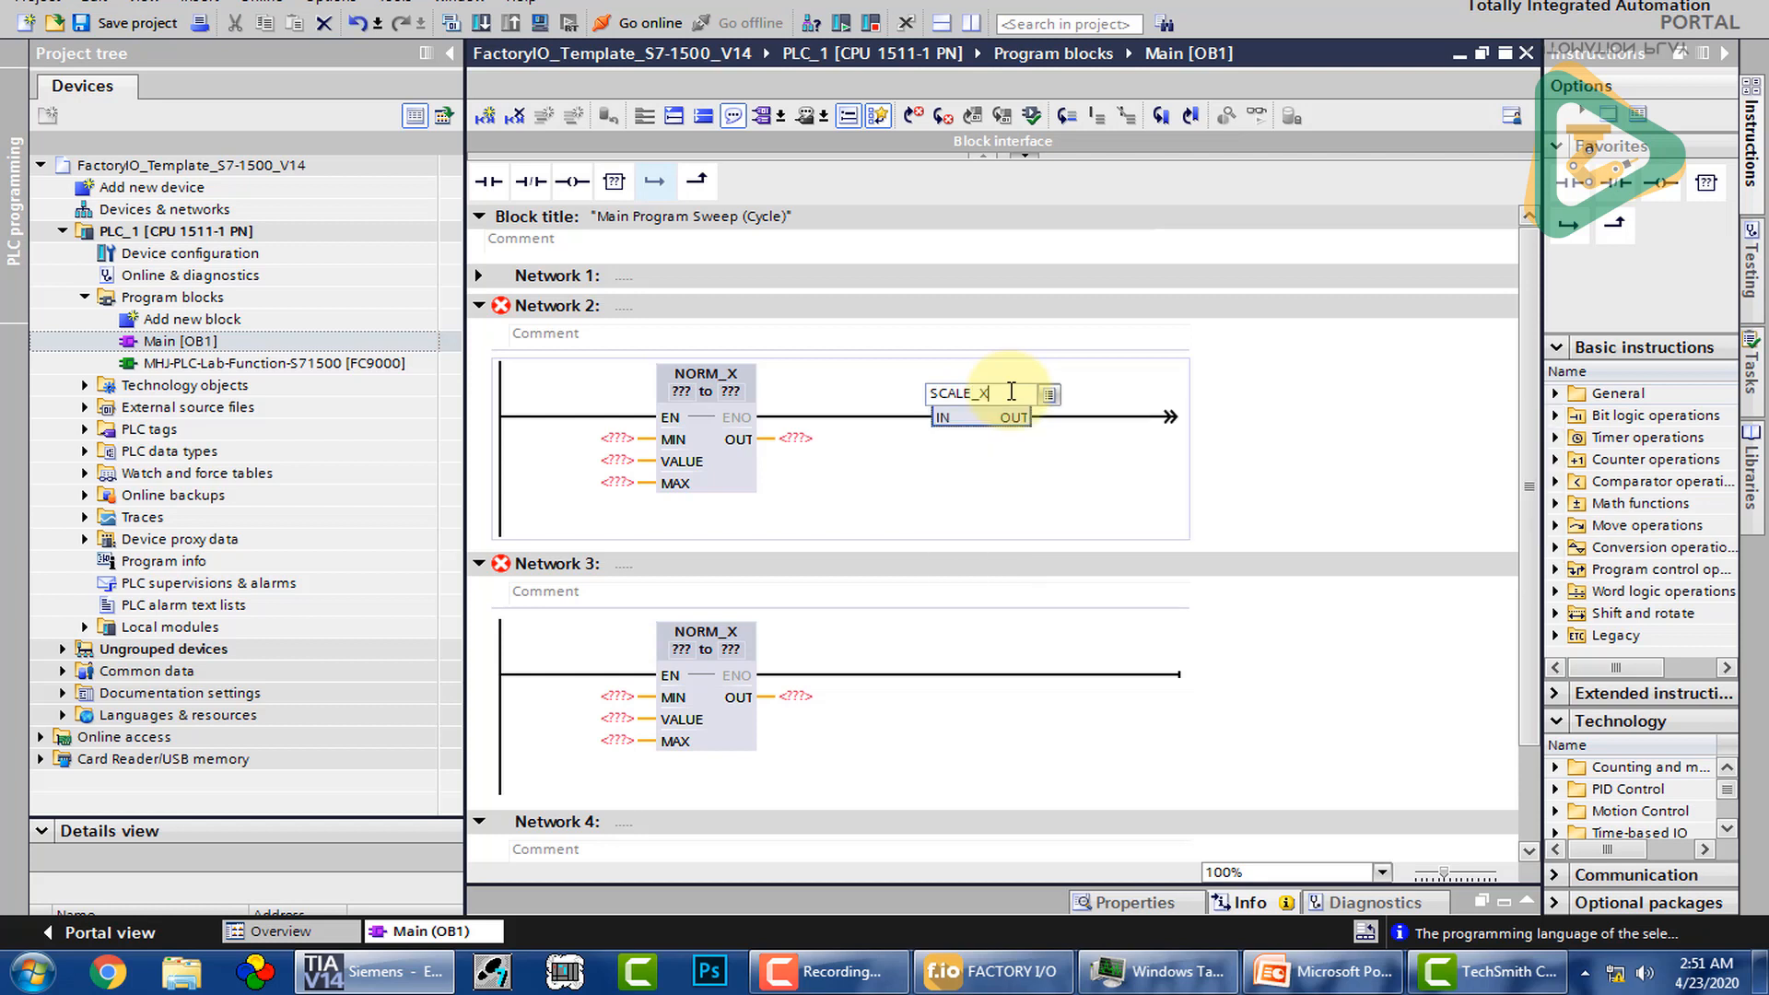
key("Return")
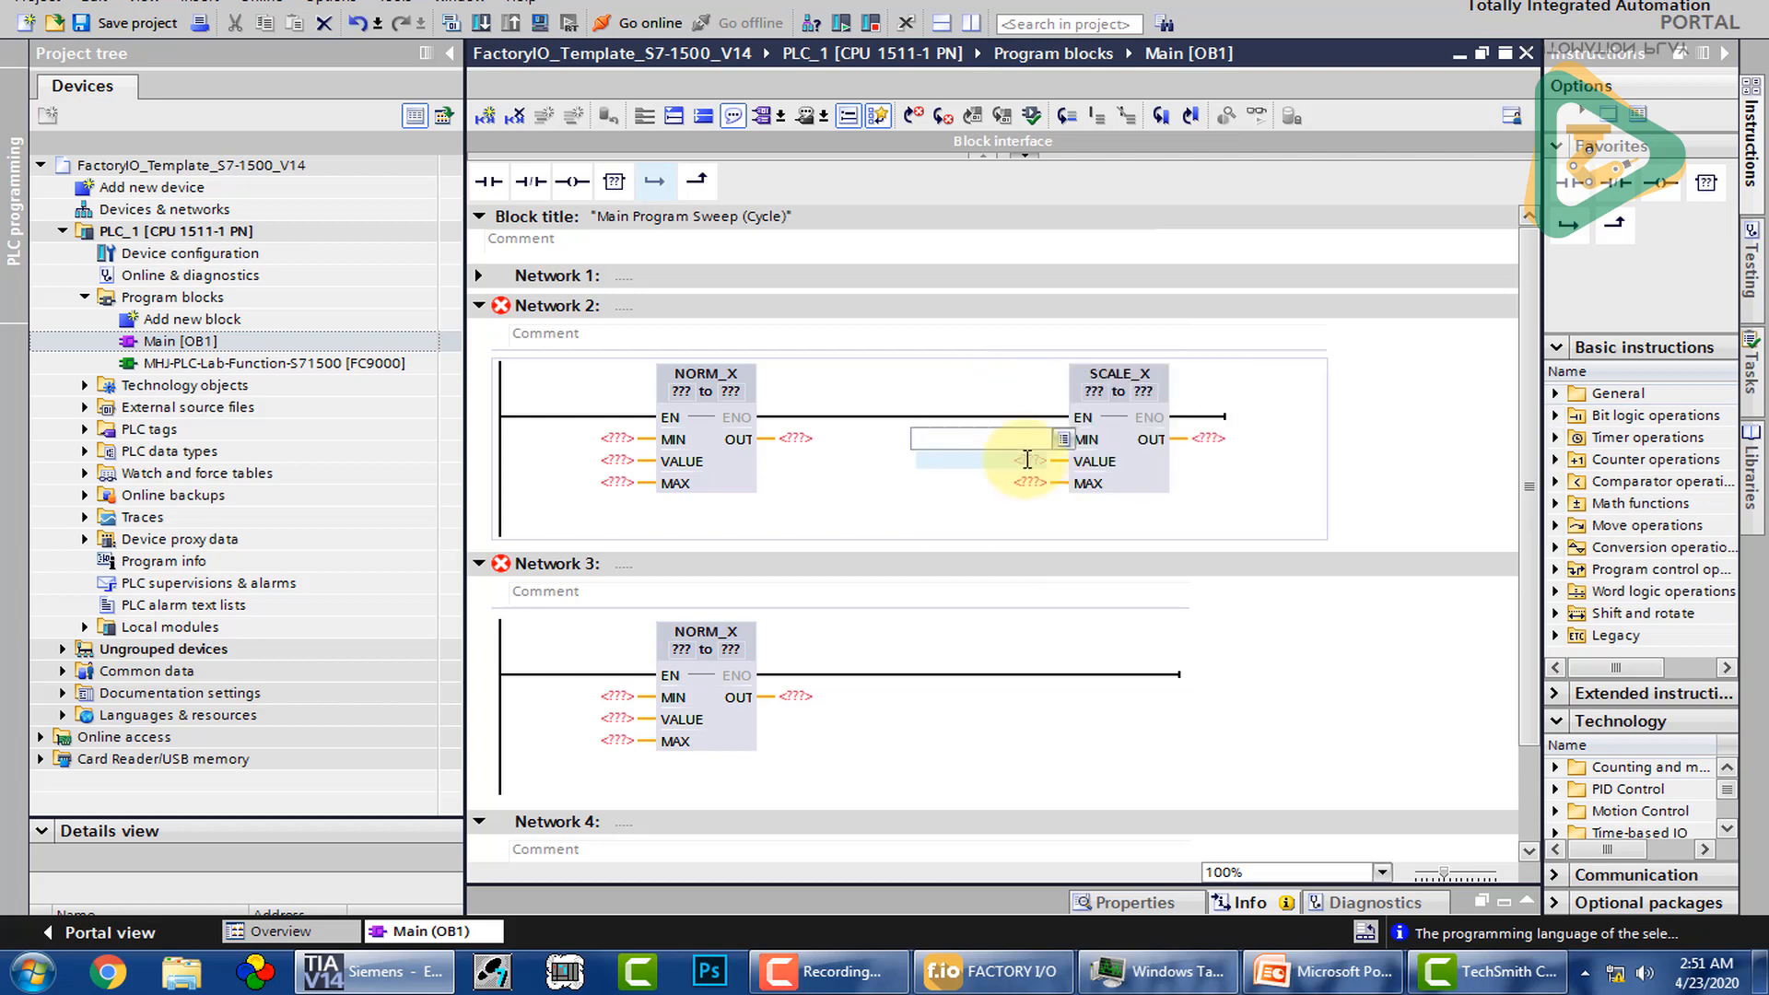
left_click(1157, 461)
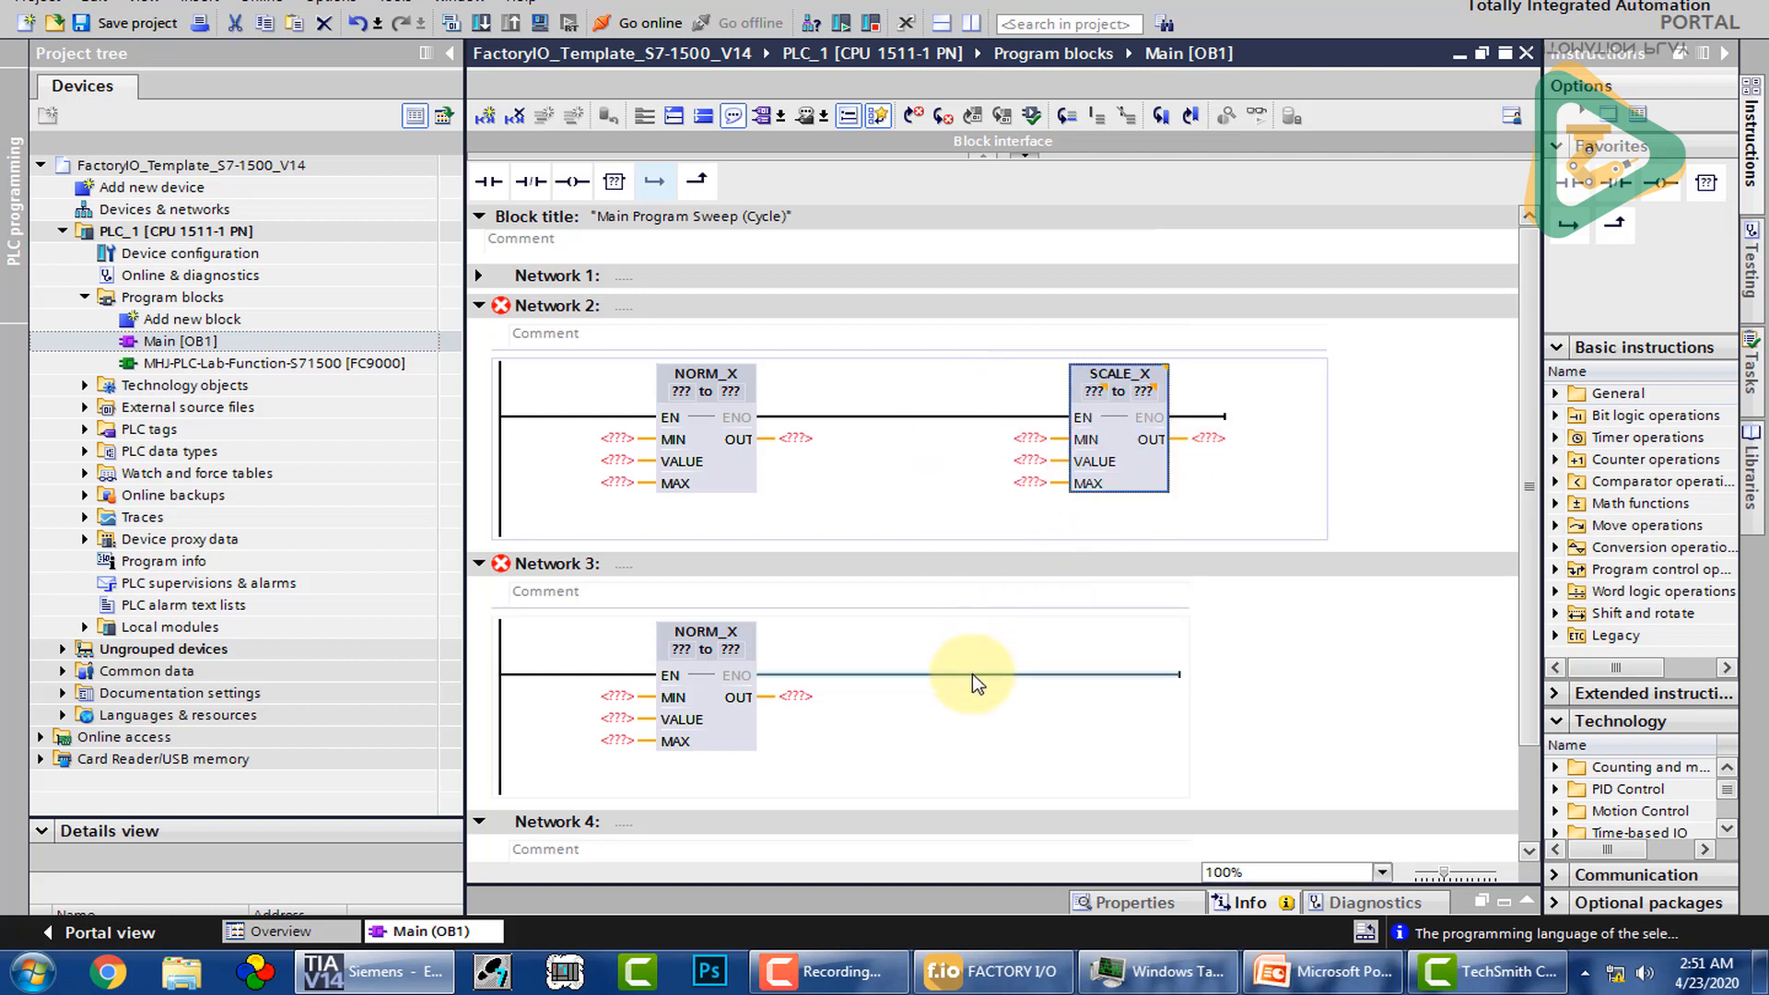
key("ctrl+v")
Step: Set Network 2's NORM_X block to MIN 0.0 and MAX 10.0, with Real as its input data type
left_click(625, 440)
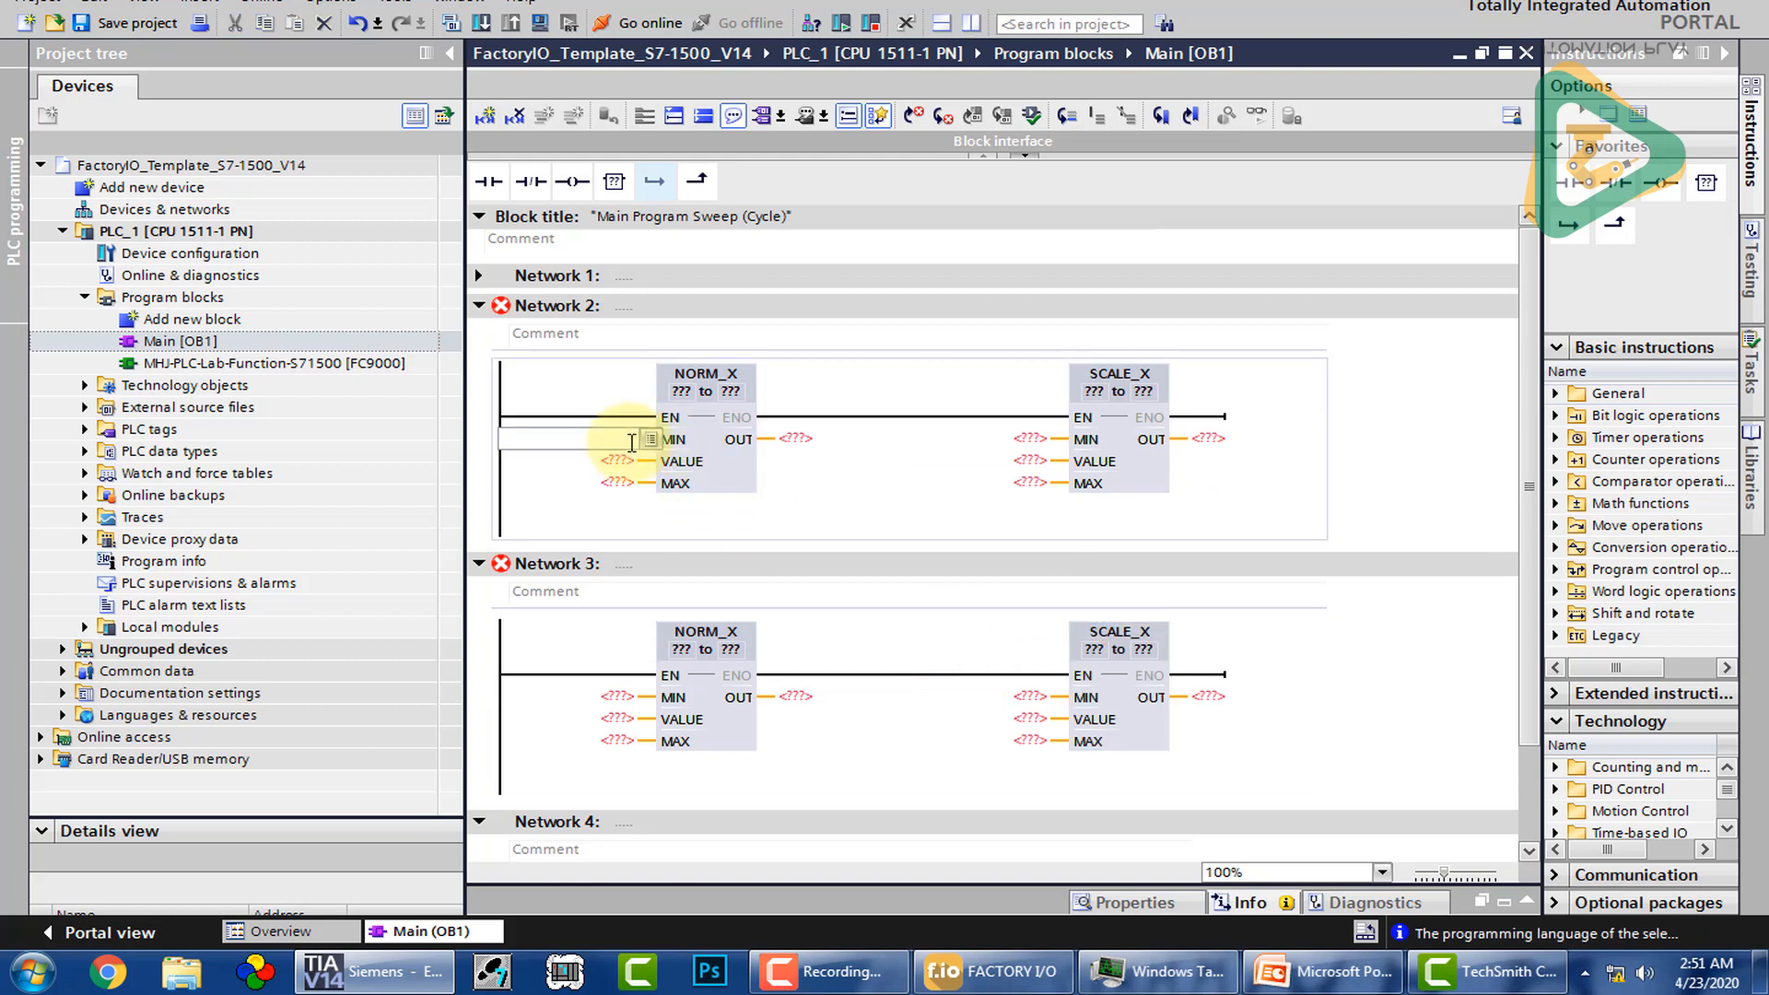
type("0")
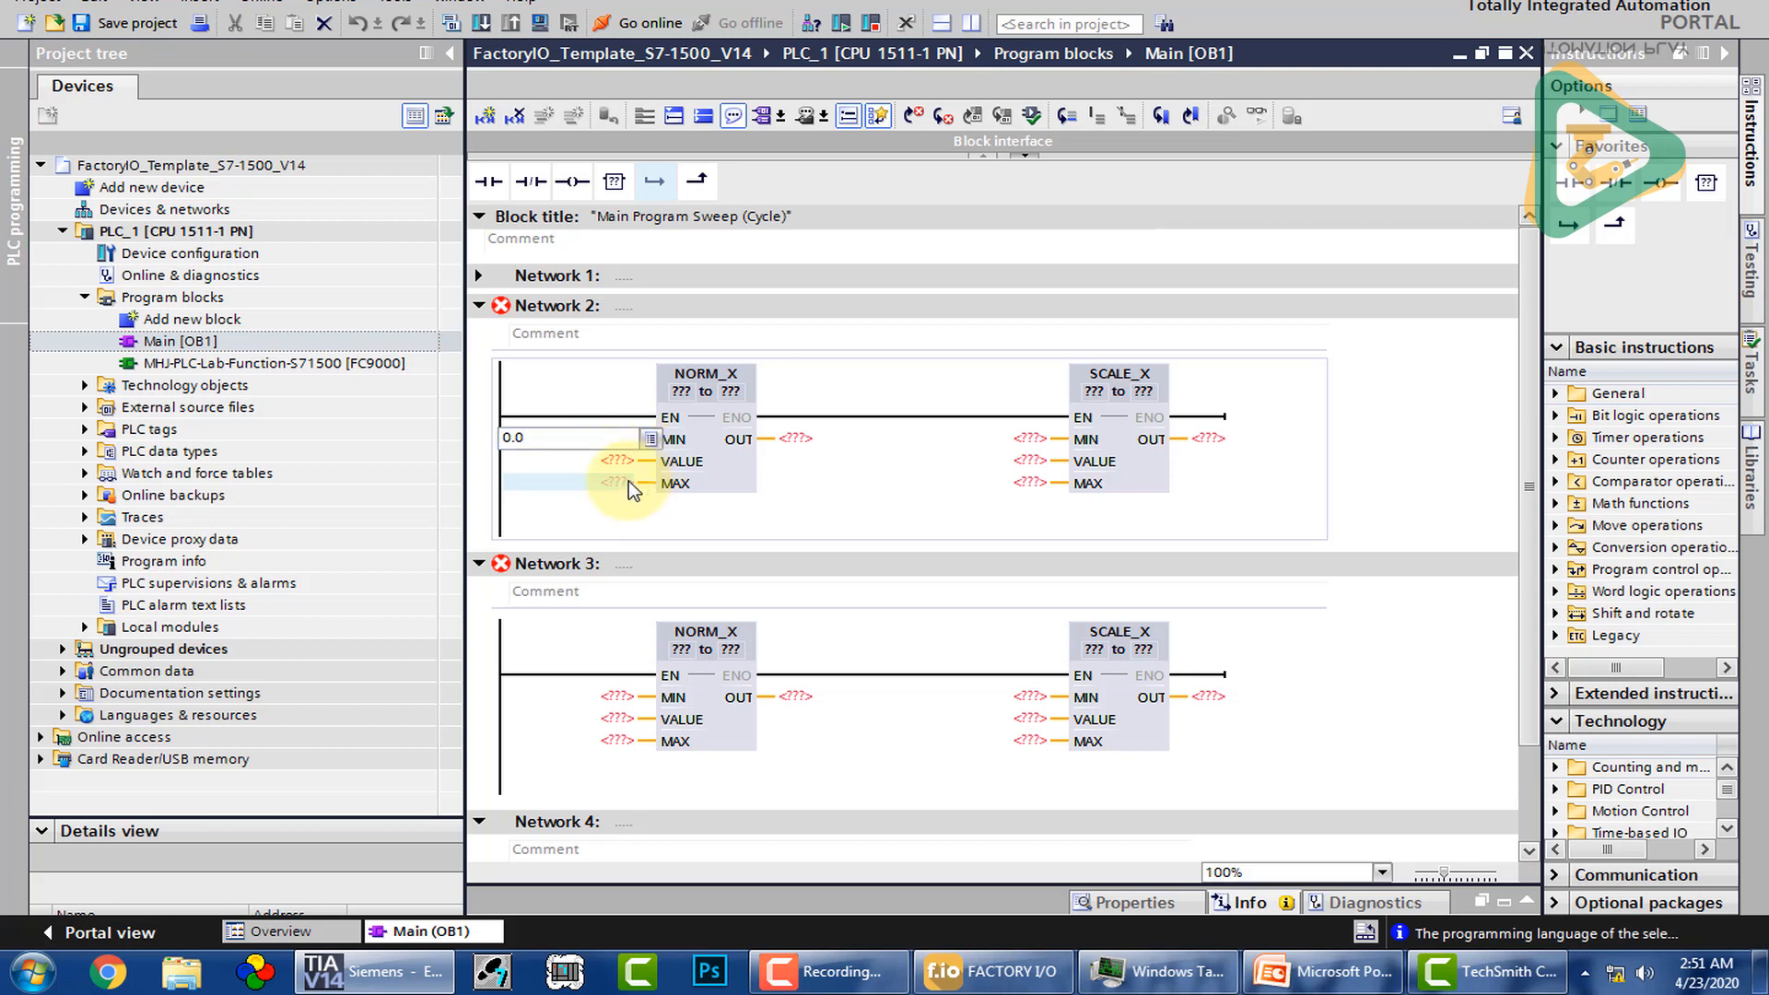
left_click(629, 481)
type("1")
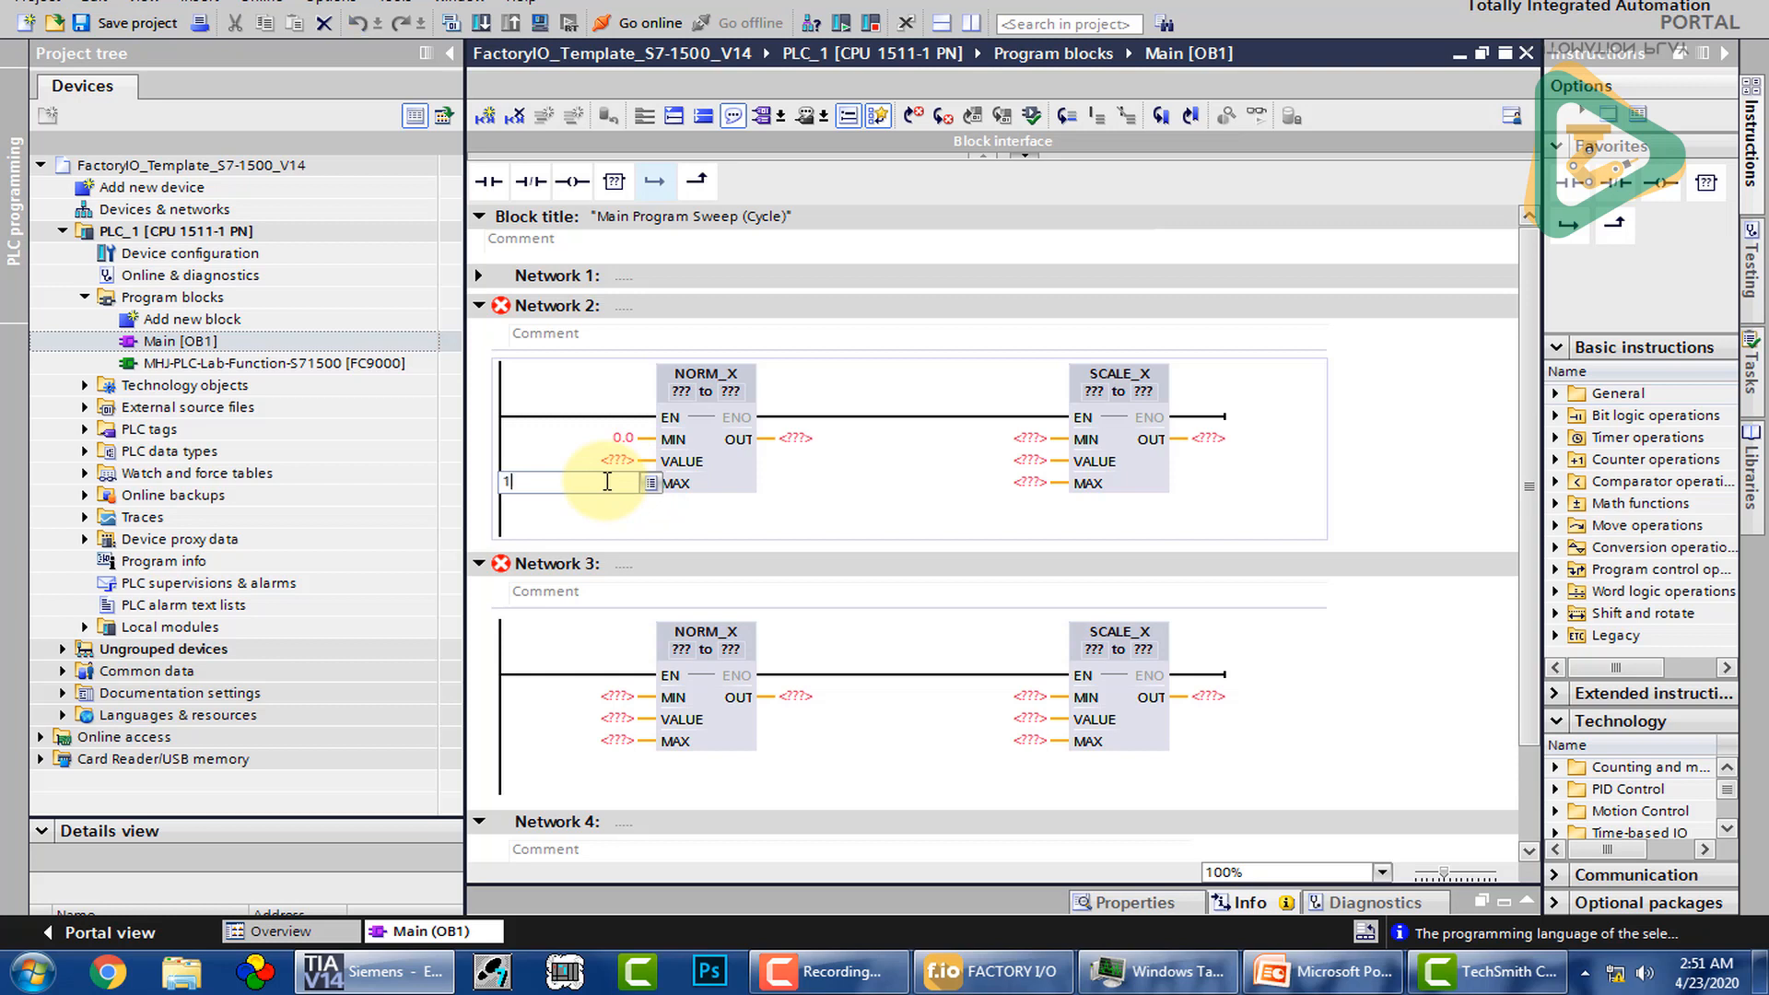
type("0.0")
left_click(682, 391)
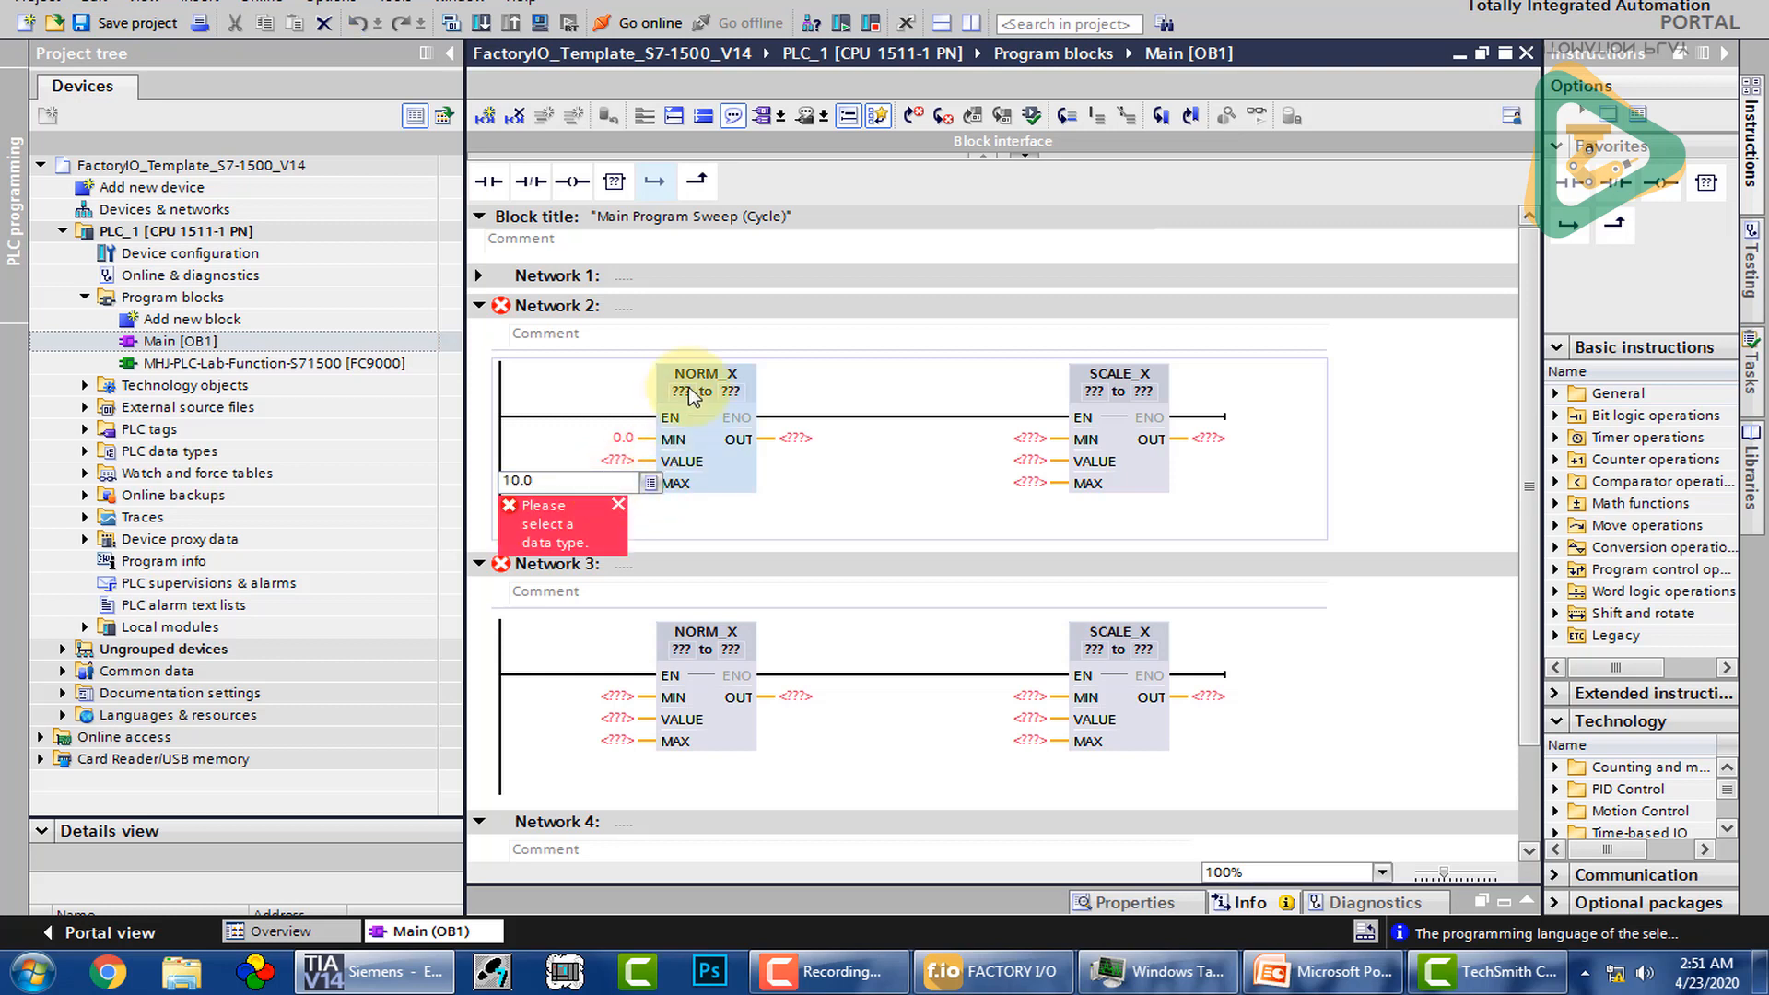
left_click(689, 387)
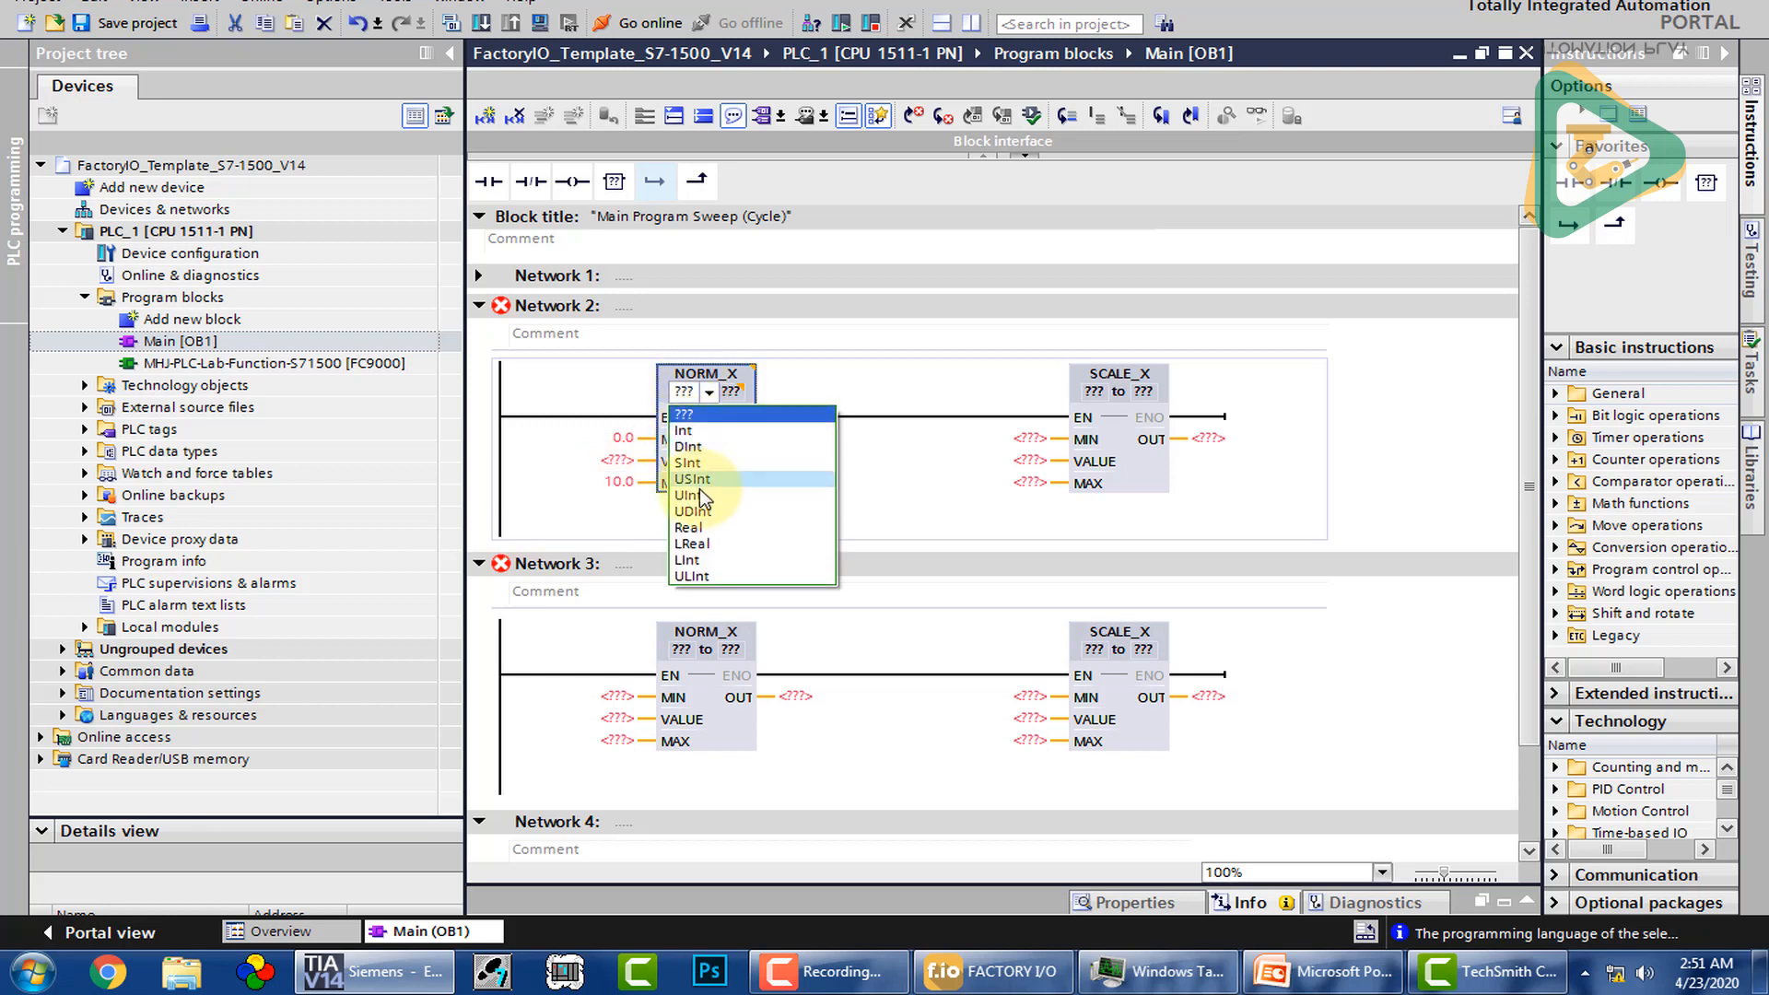
left_click(715, 514)
Step: Assign the level meter address ID30 to the VALUE input of Network 2's NORM_X block
left_click(602, 460)
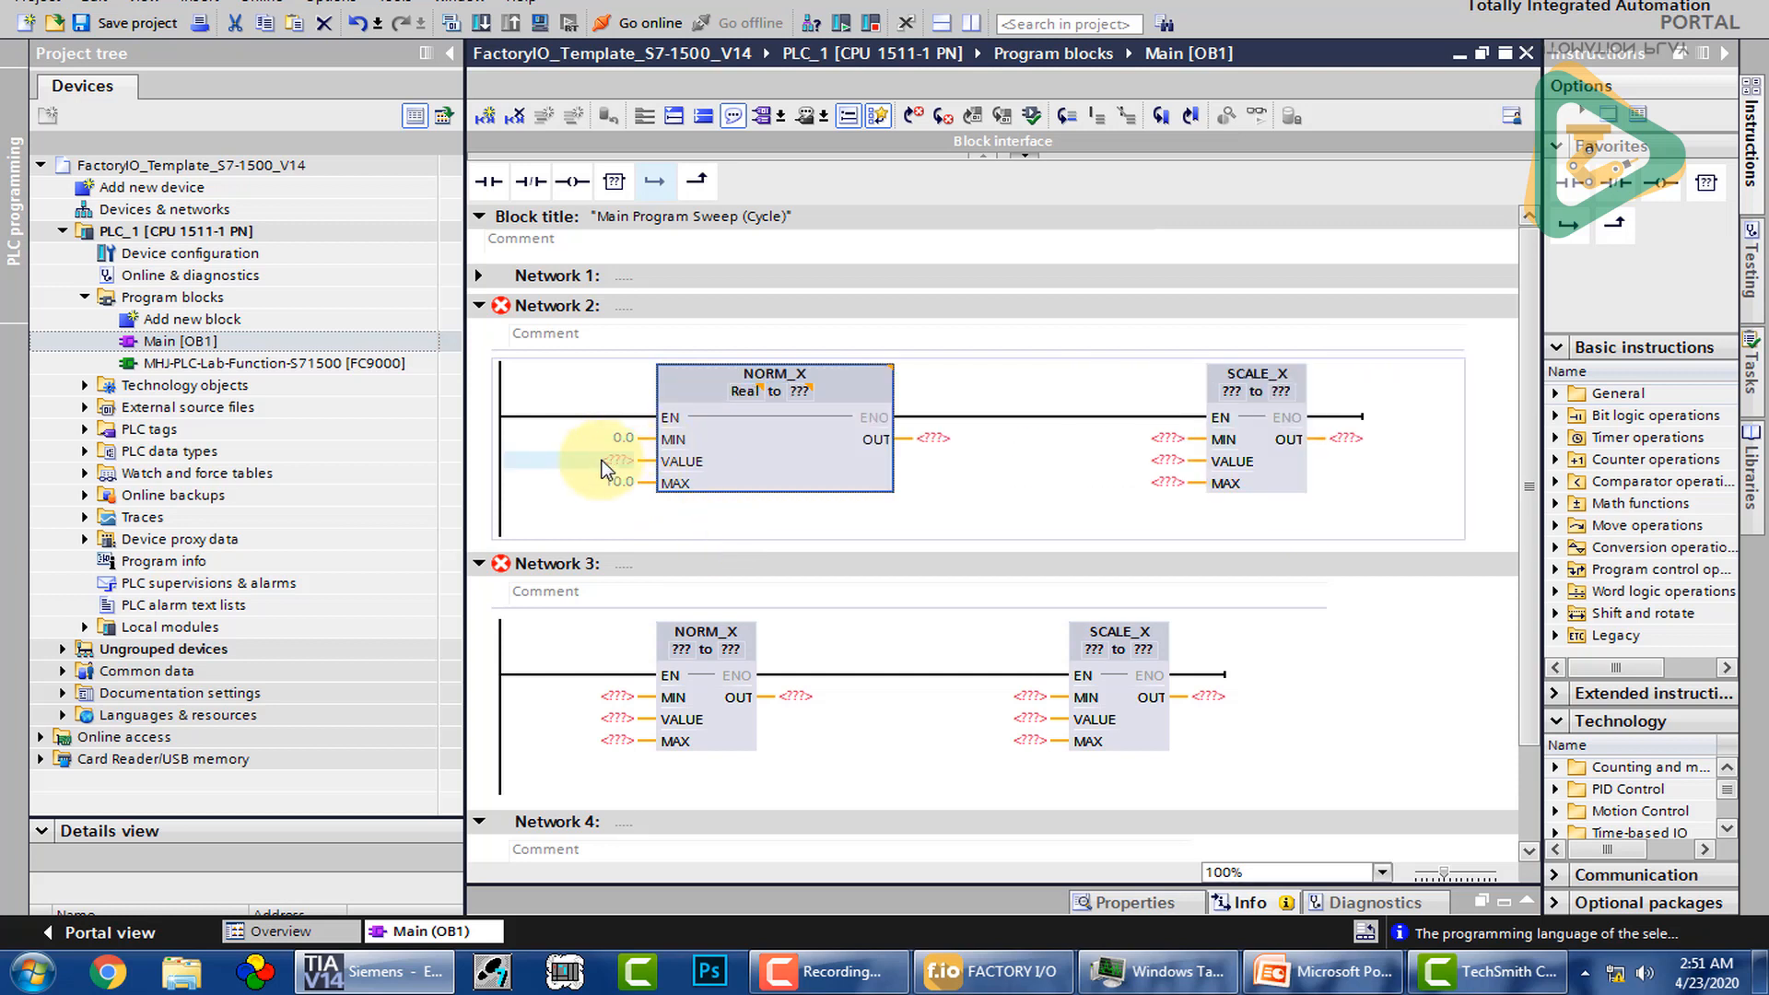
left_click(603, 461)
type("id30")
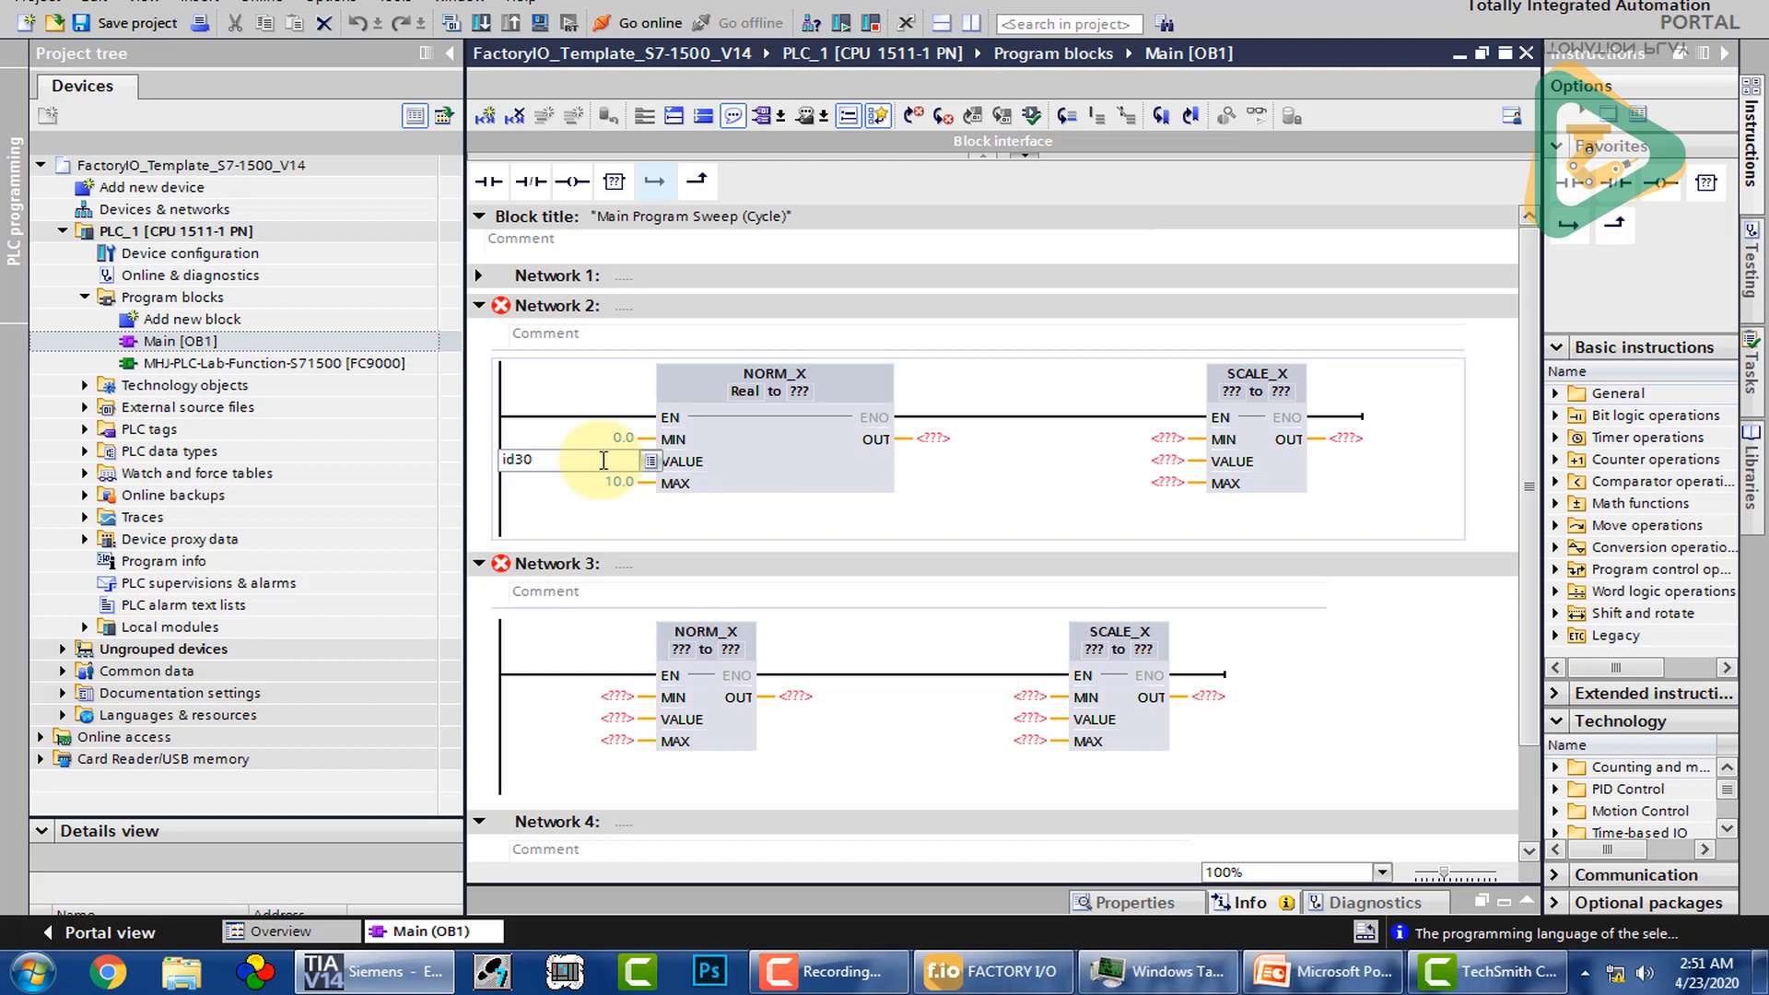
key("Return")
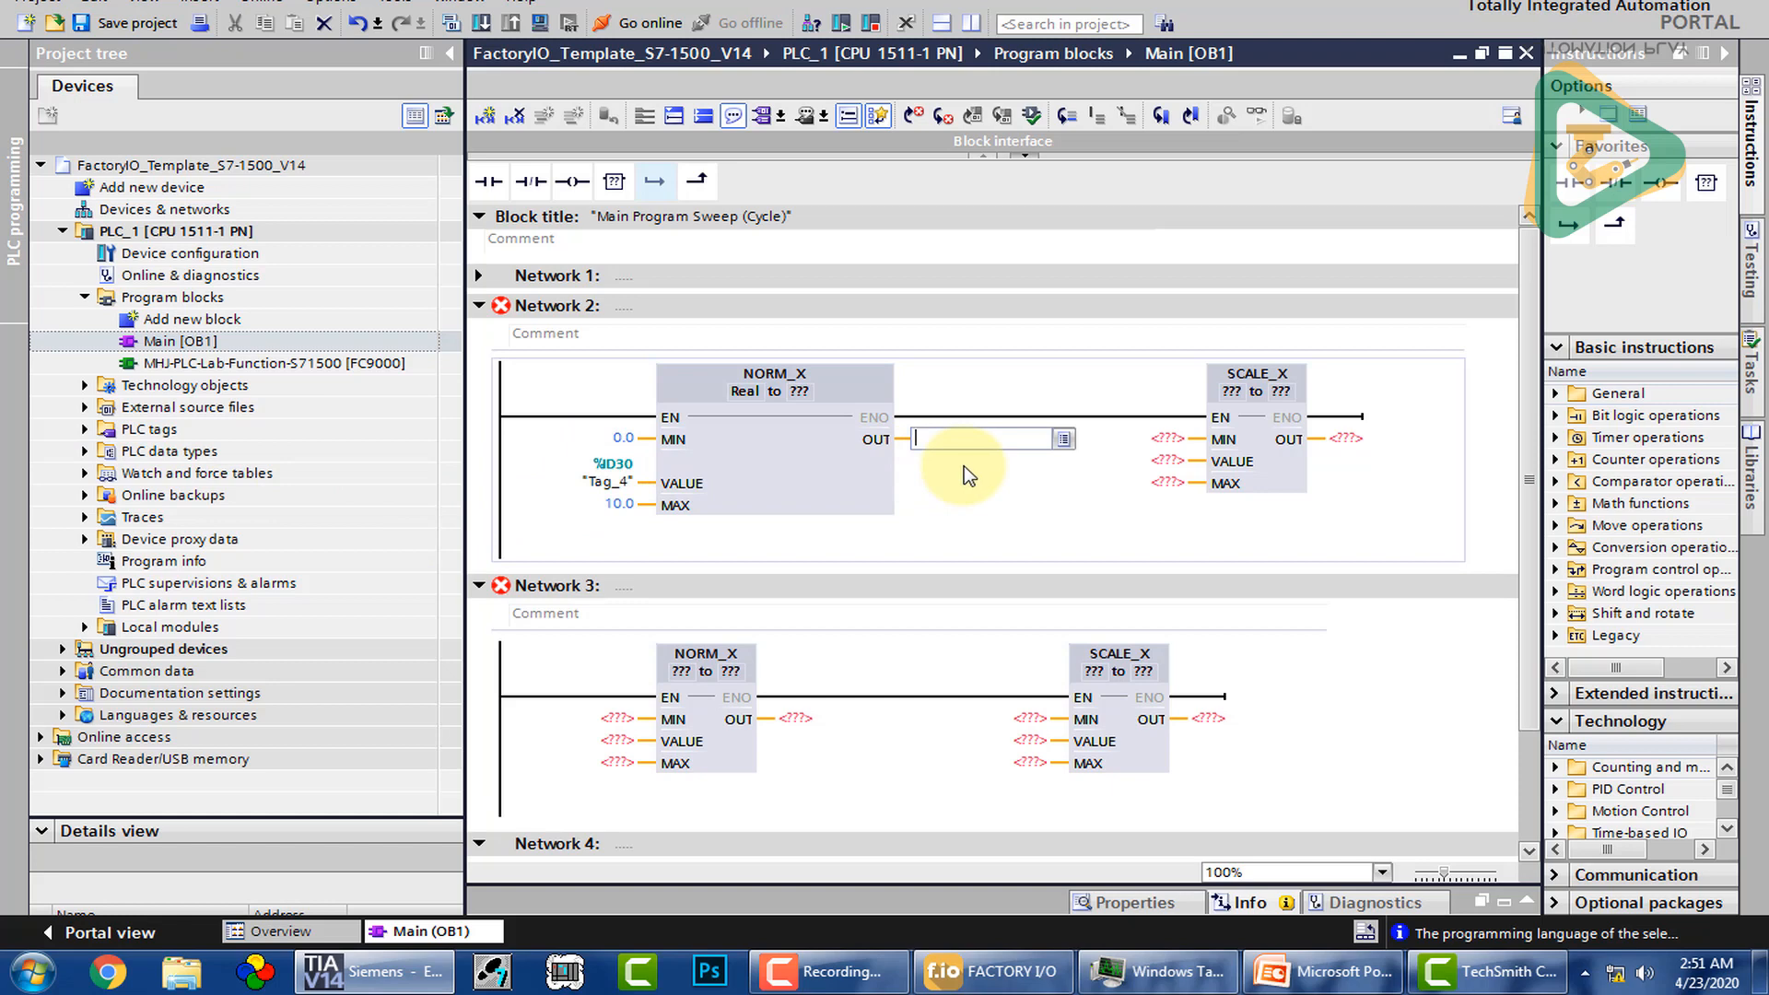
Step: Assign MD1 to the OUT of Network 2's NORM_X block and set its output data type to Real
type("md1")
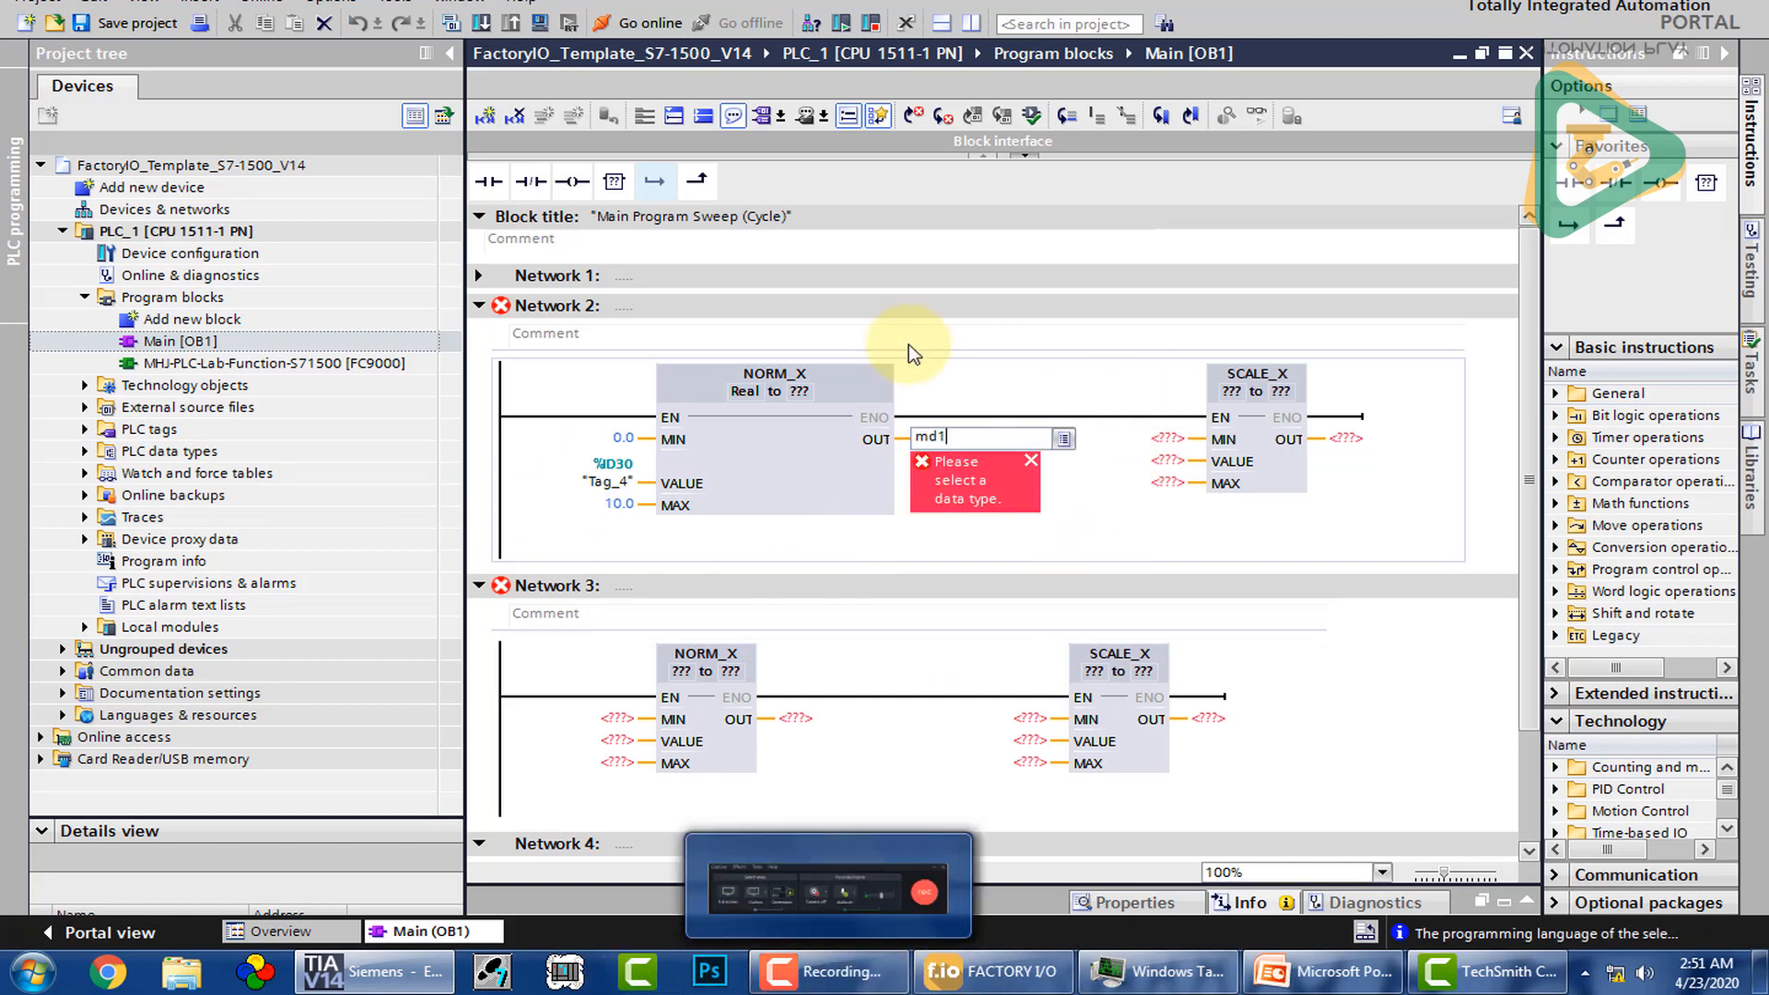
left_click(801, 393)
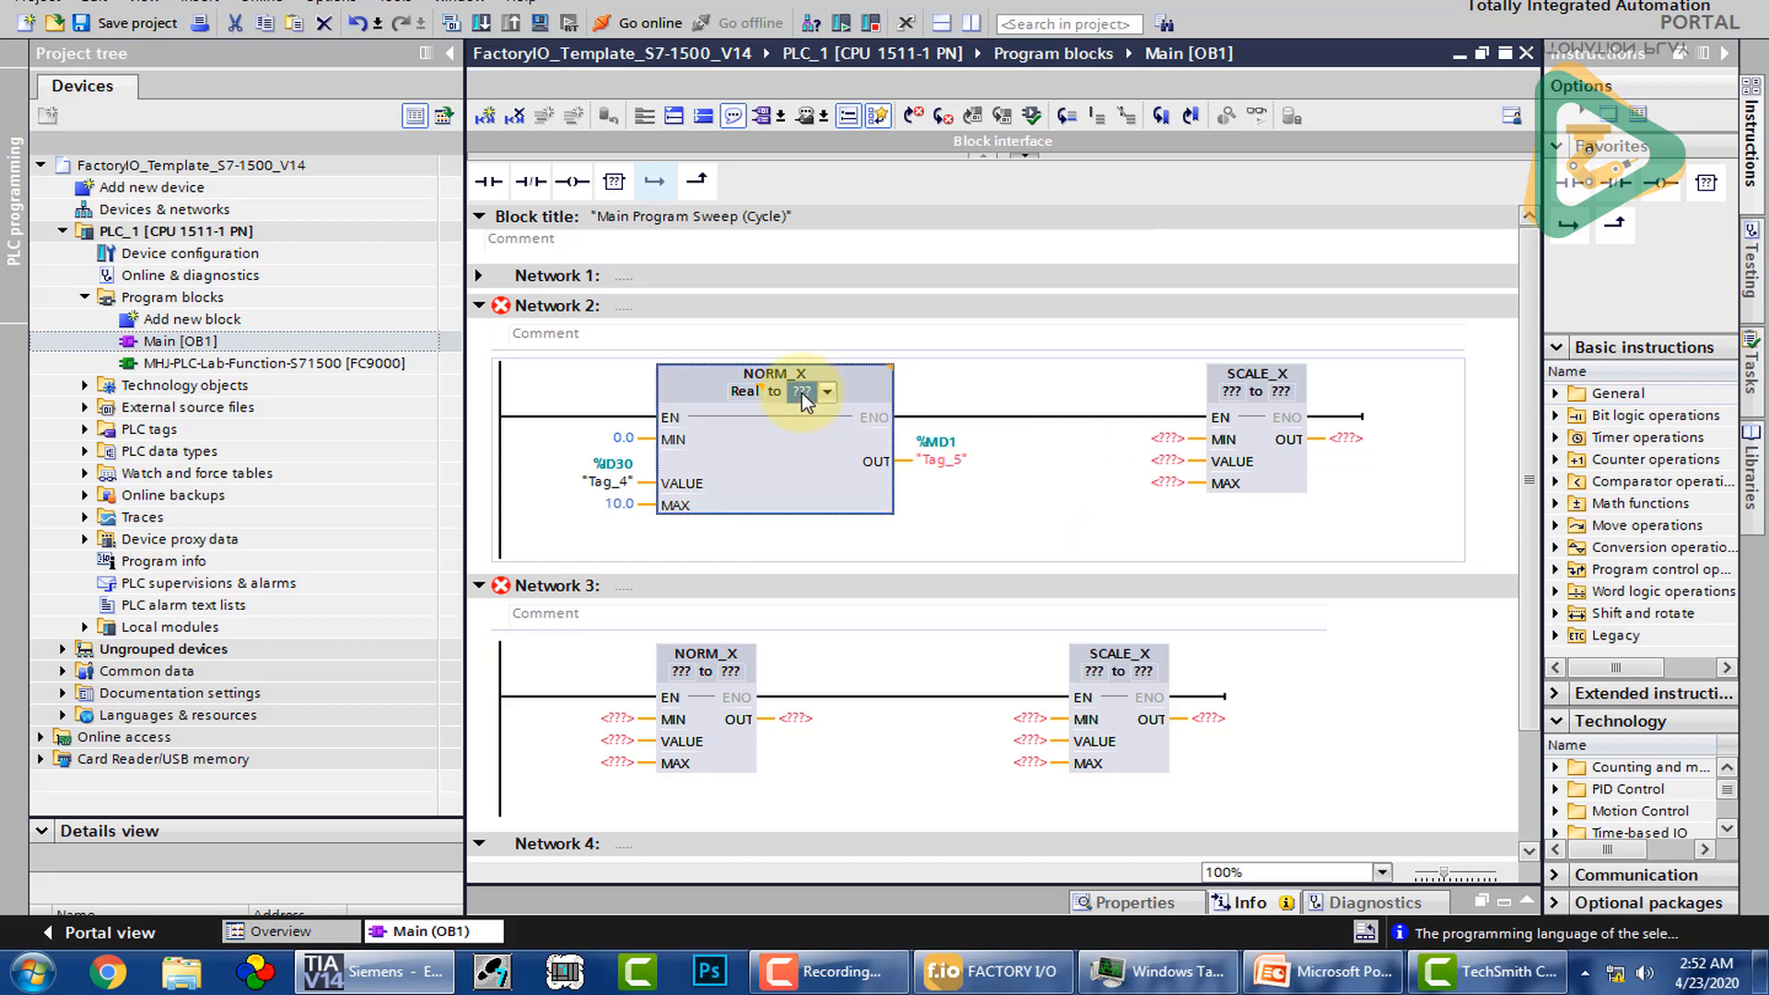
left_click(801, 393)
left_click(809, 429)
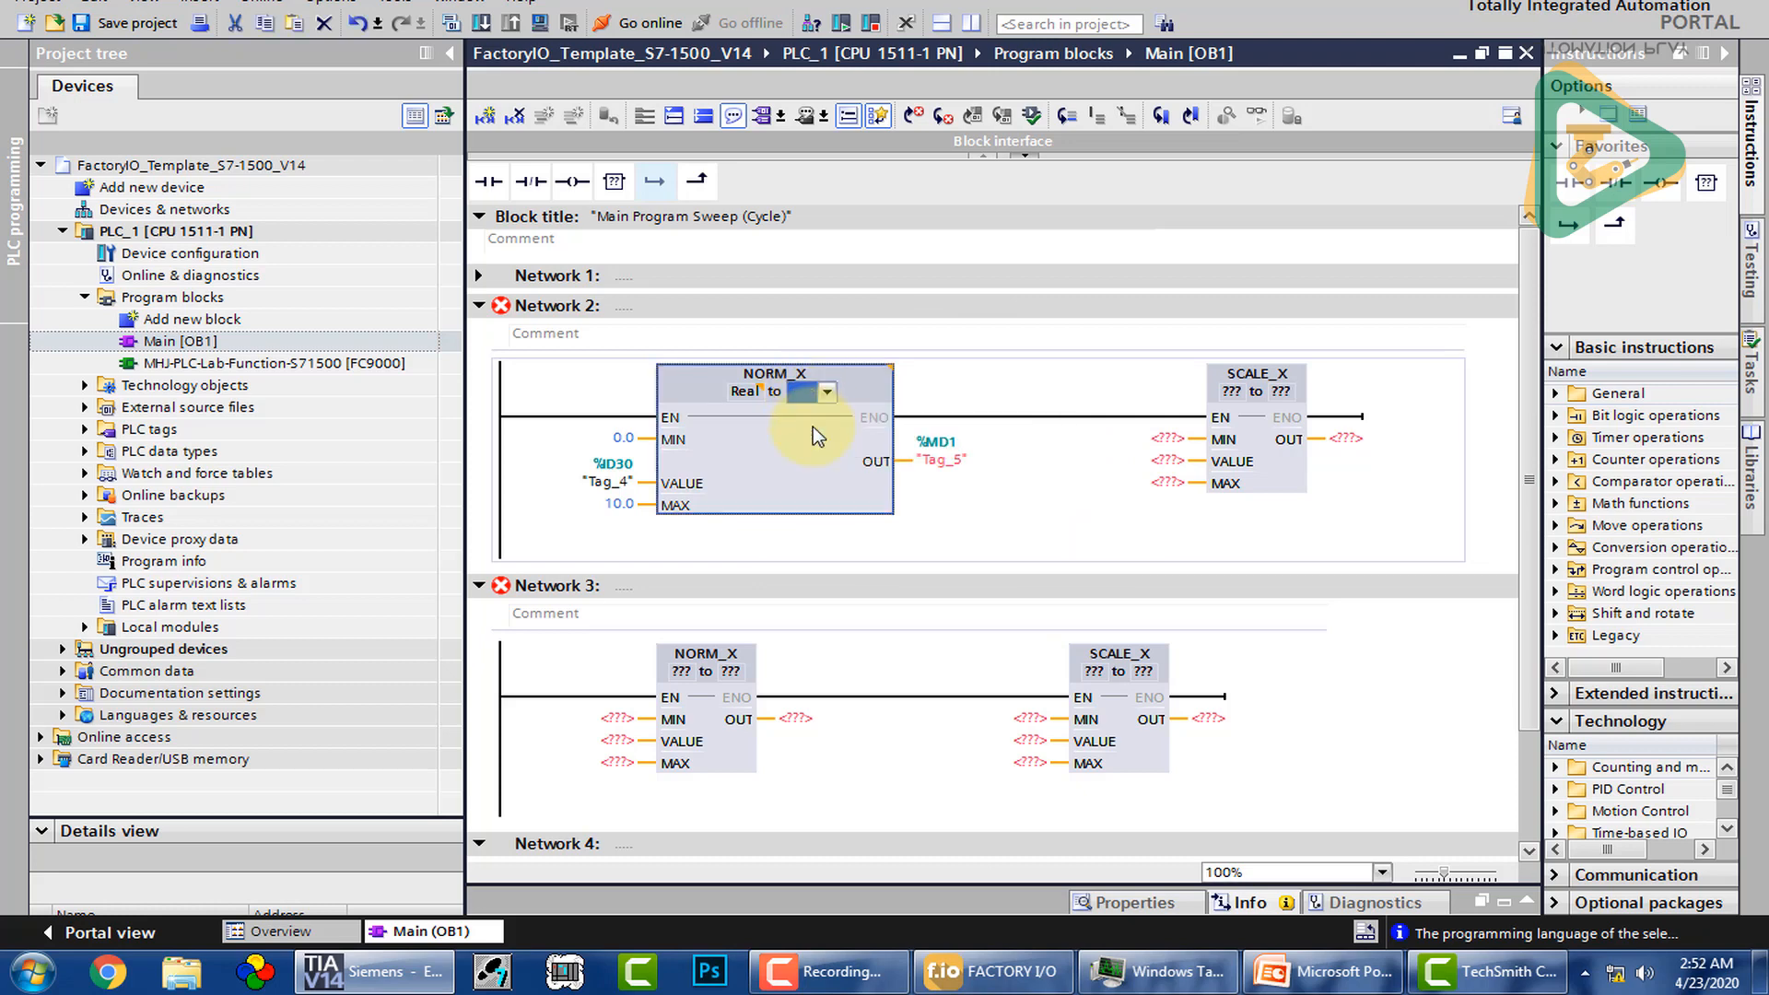
Step: Set Network 2's SCALE_X block to MIN 0 and MAX 300, with MD1 as its VALUE input
left_click(1167, 438)
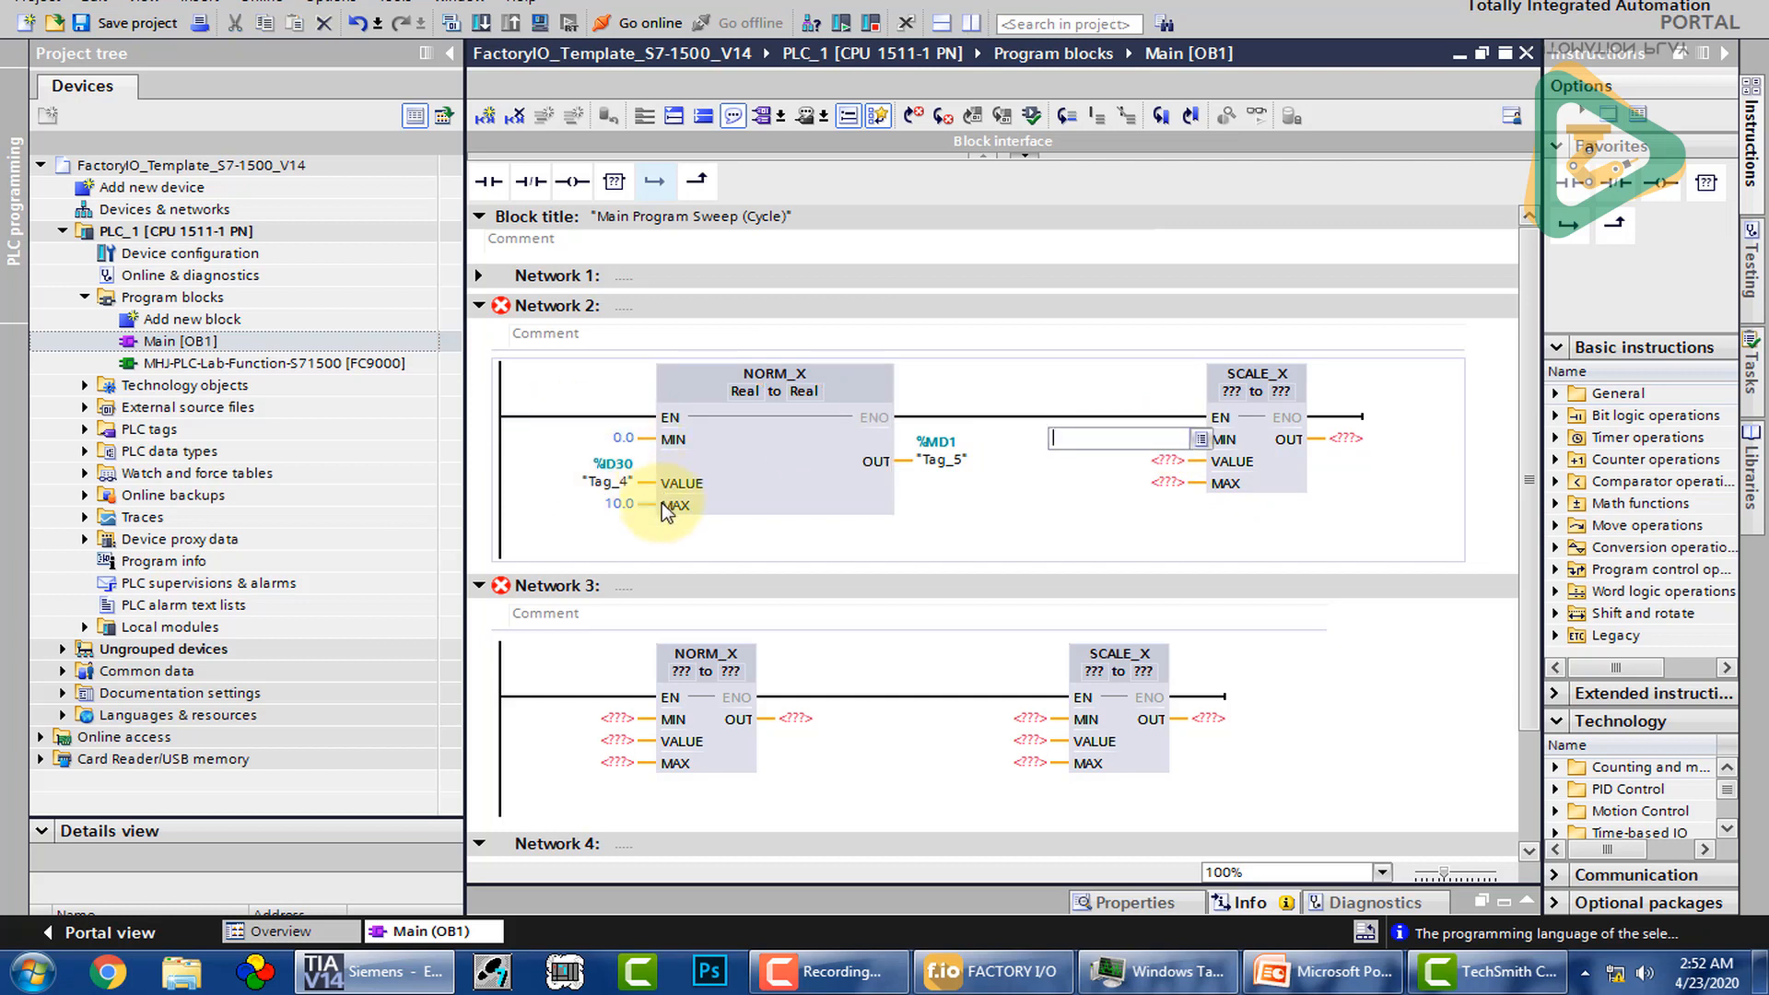
type("0")
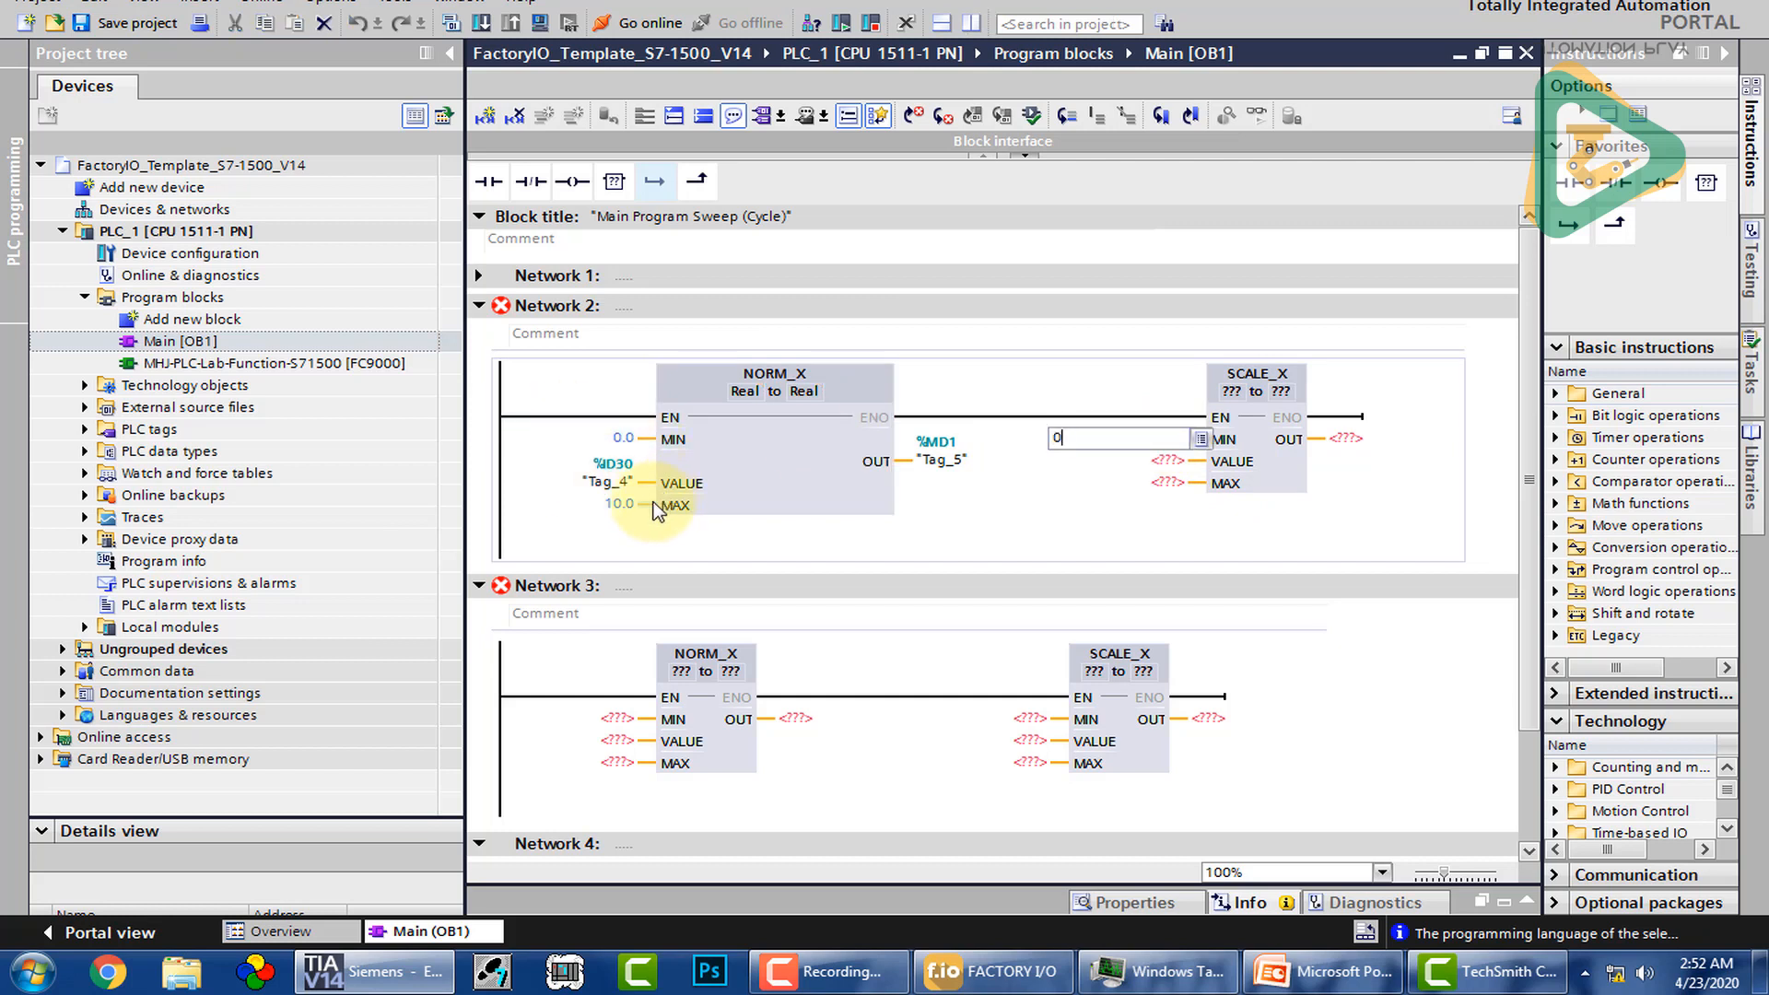
left_click(1171, 483)
type("3")
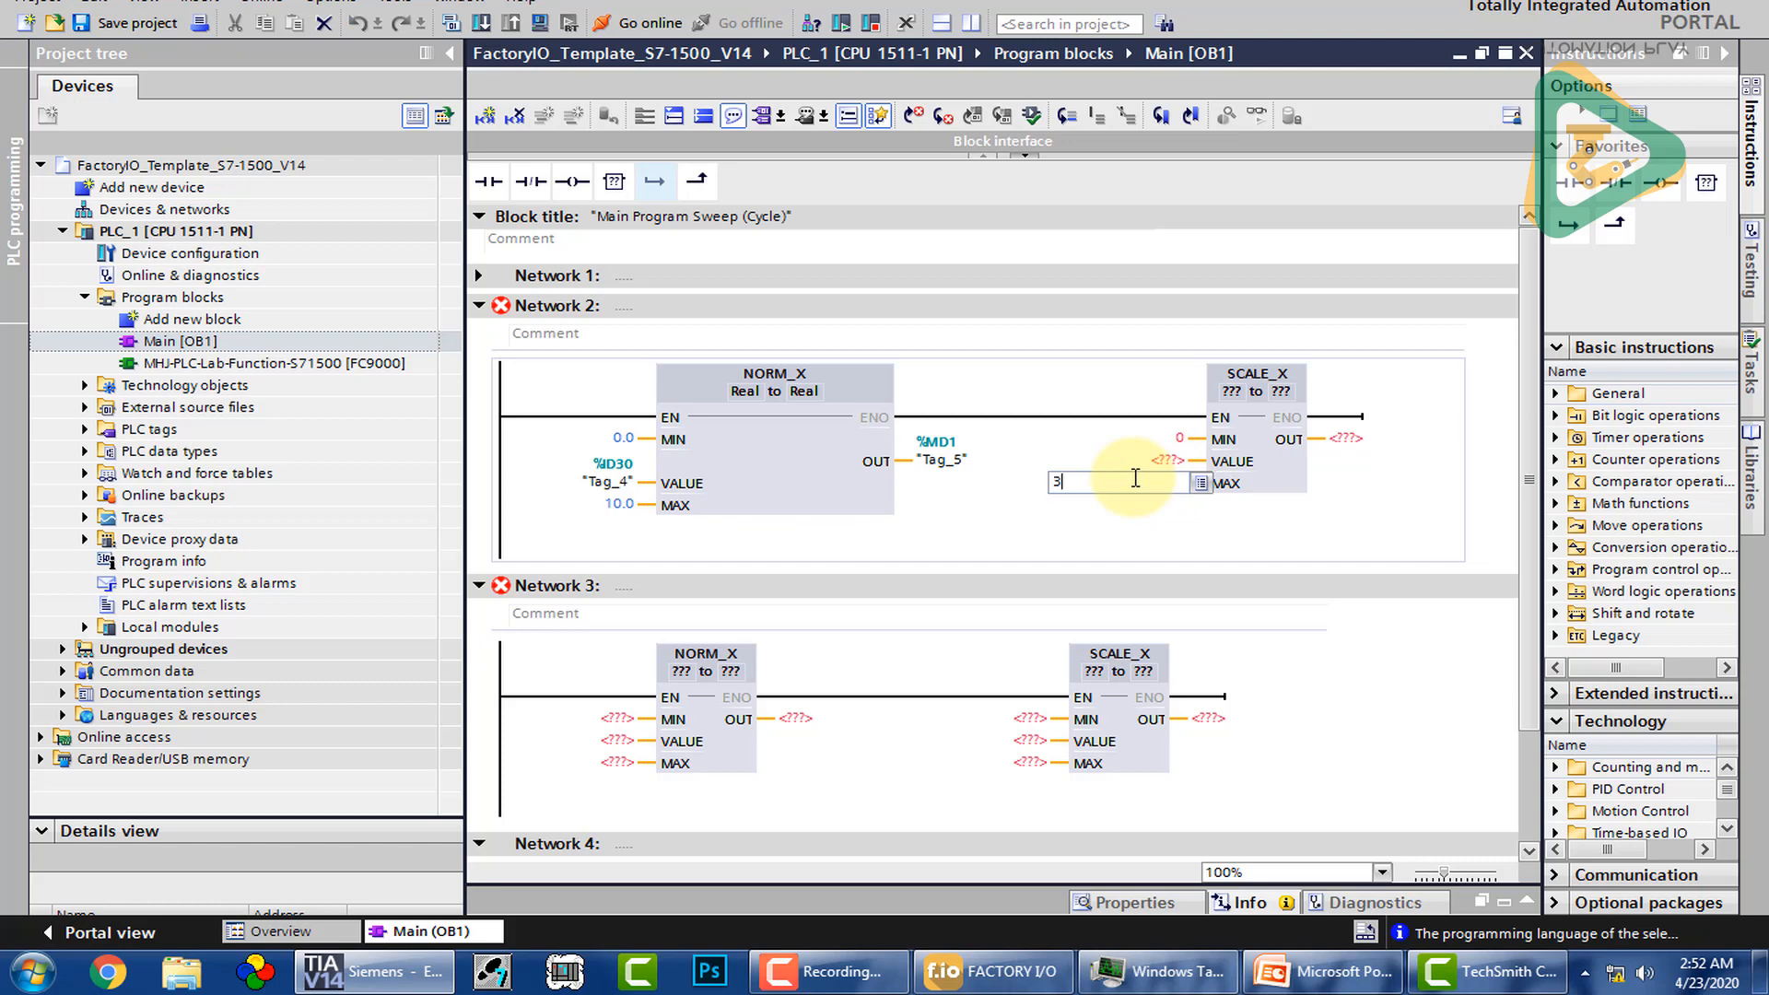
type("00")
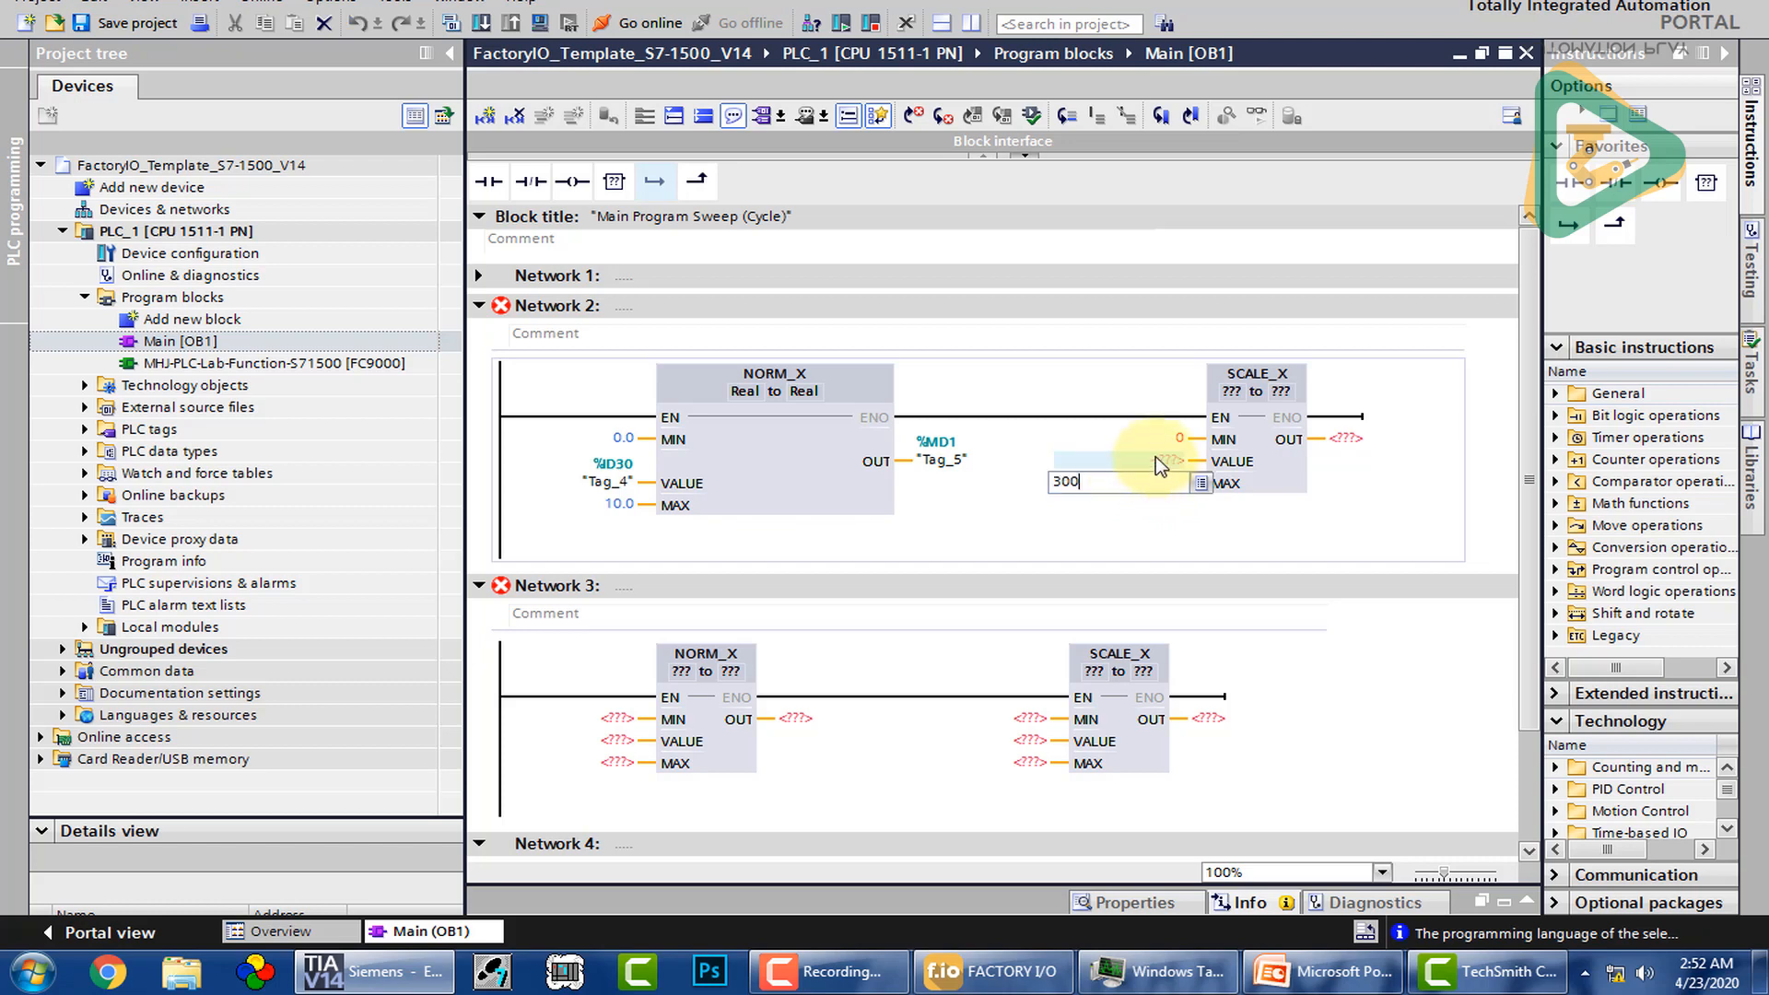
left_click(1155, 457)
type("md1")
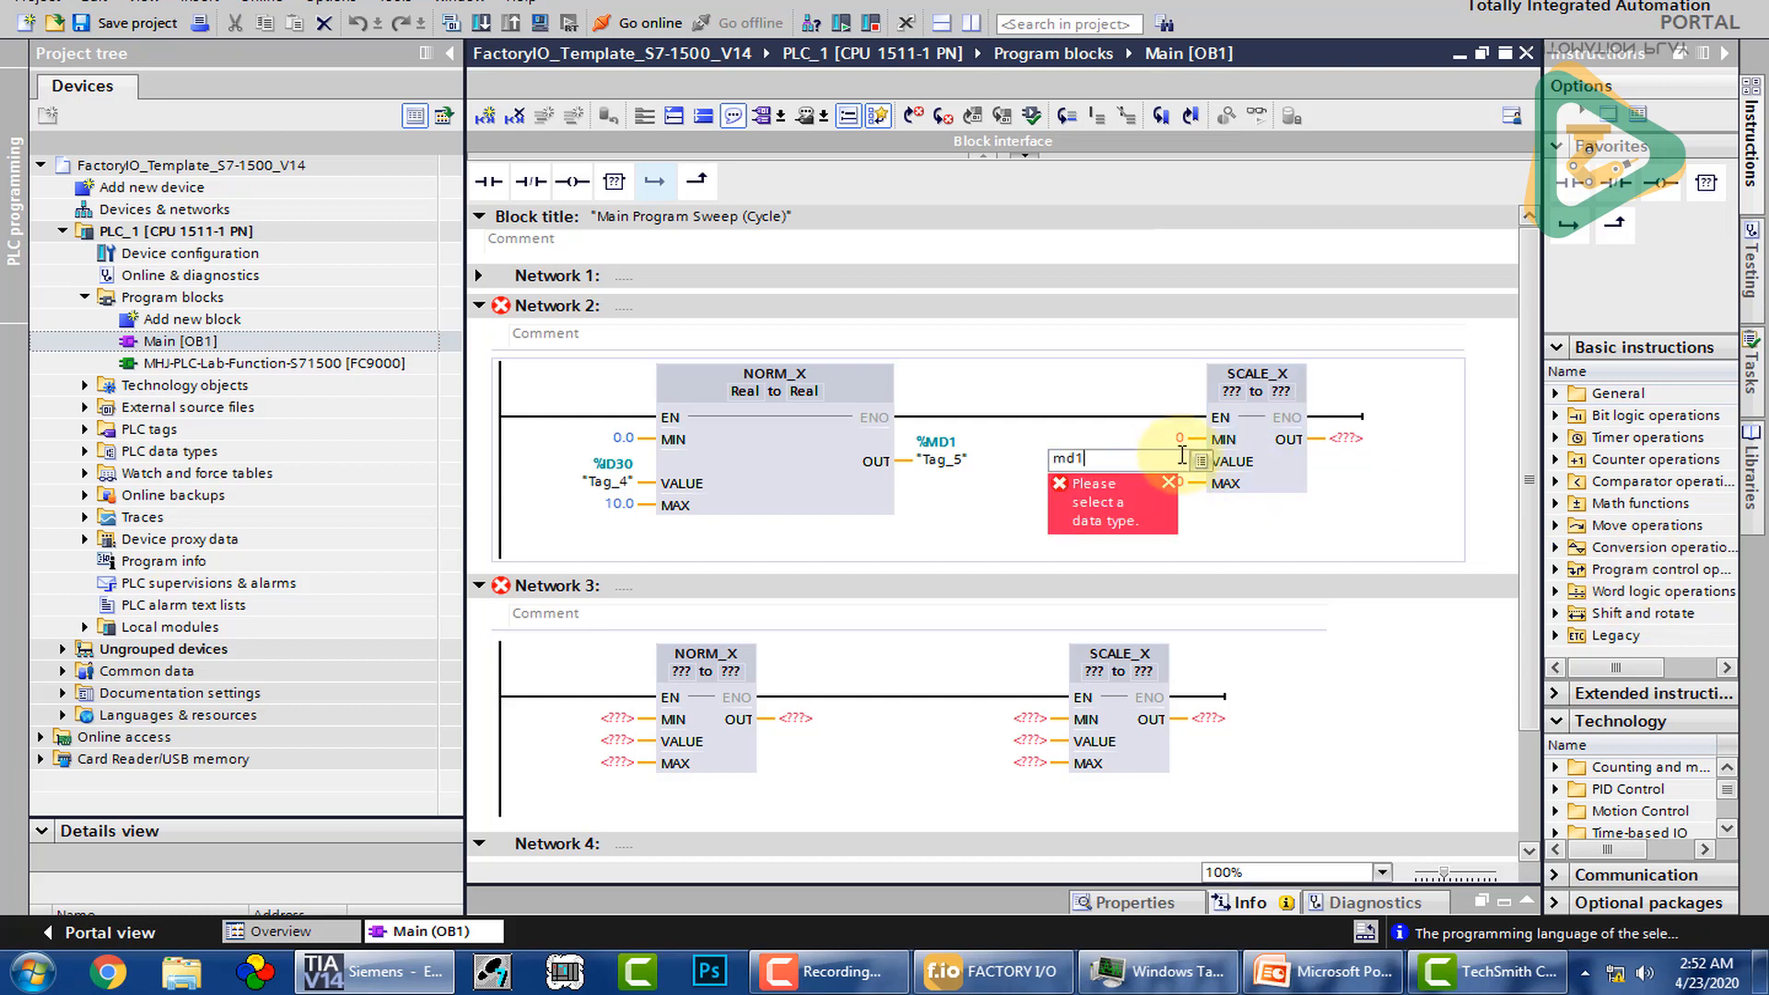
Step: Set Network 2's SCALE_X data types to Real to DInt, checking the PV display's address type in FACTORY I/O
left_click(1235, 393)
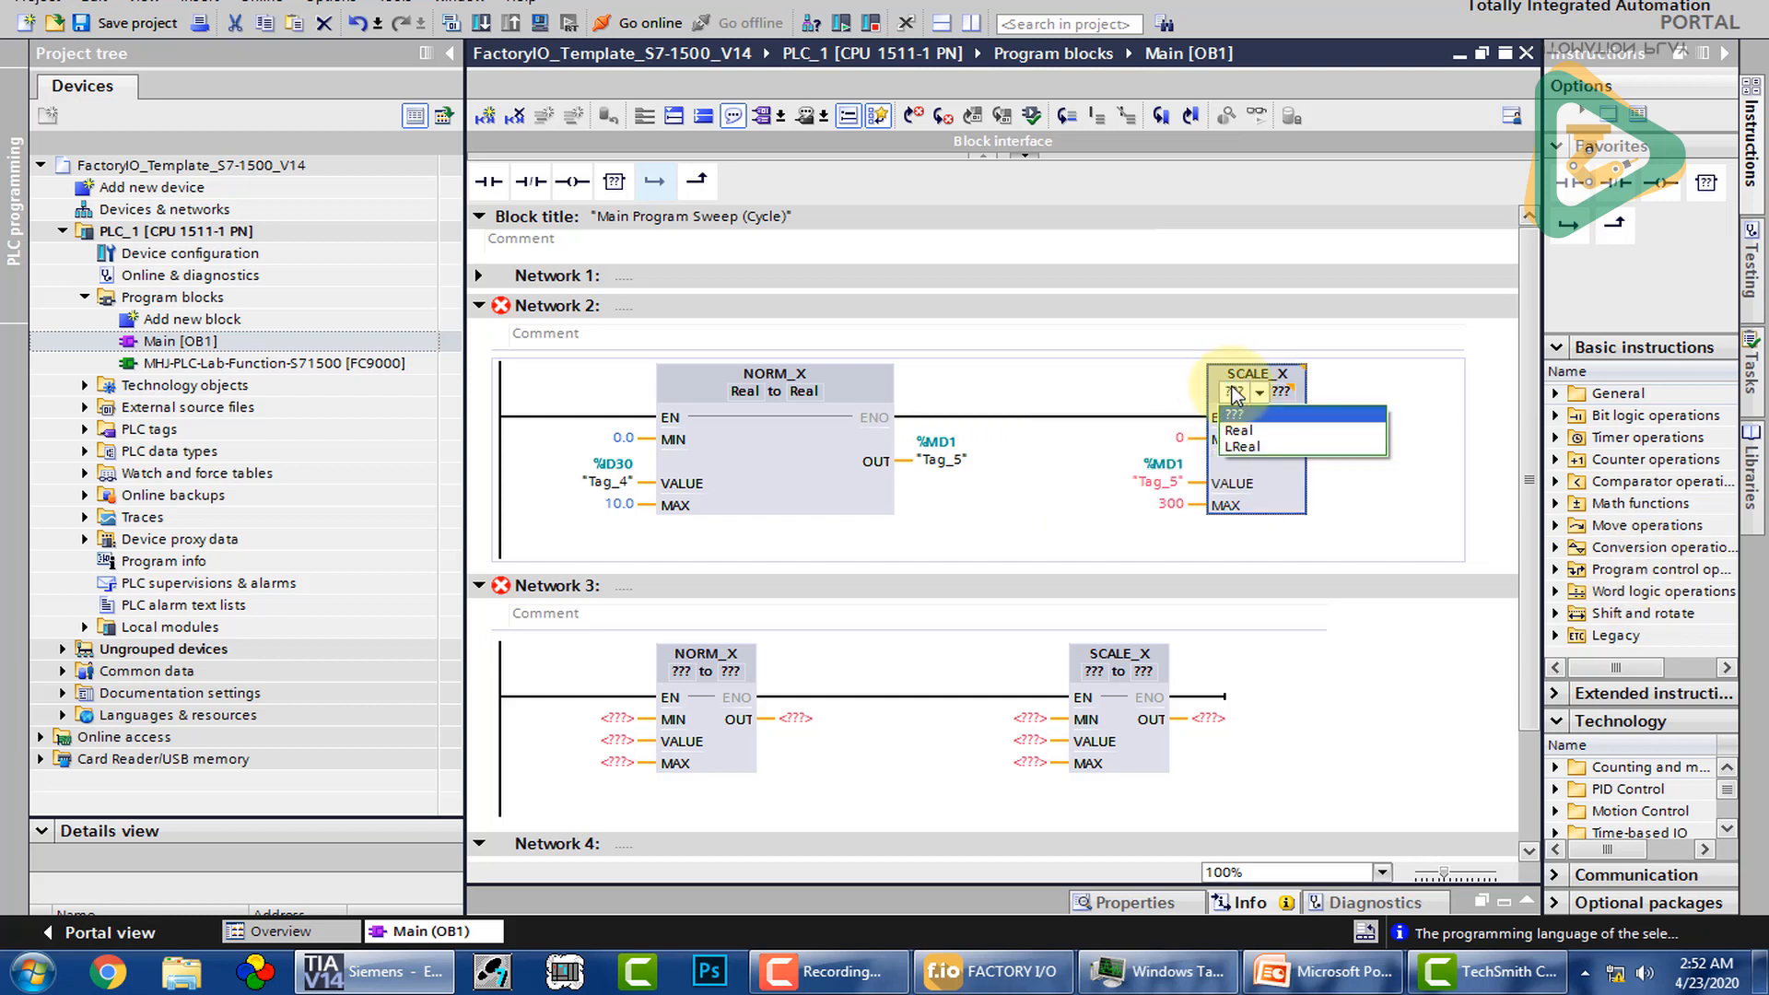
left_click(1241, 430)
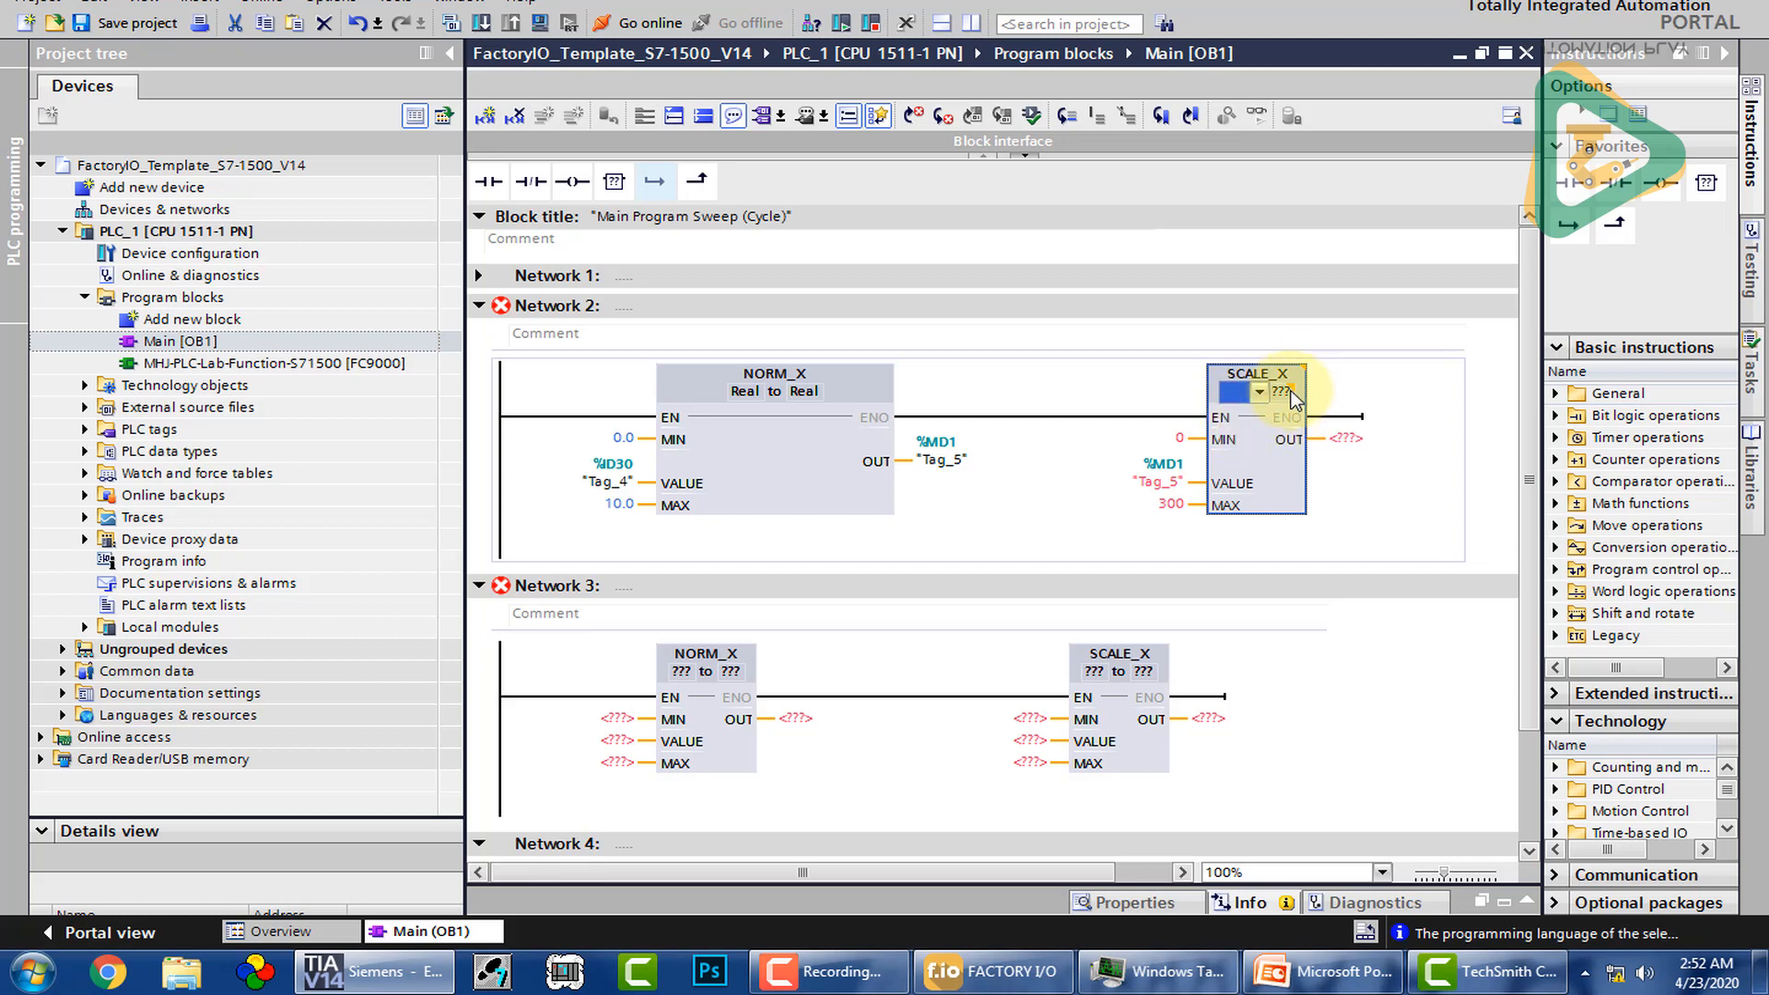
left_click(1295, 396)
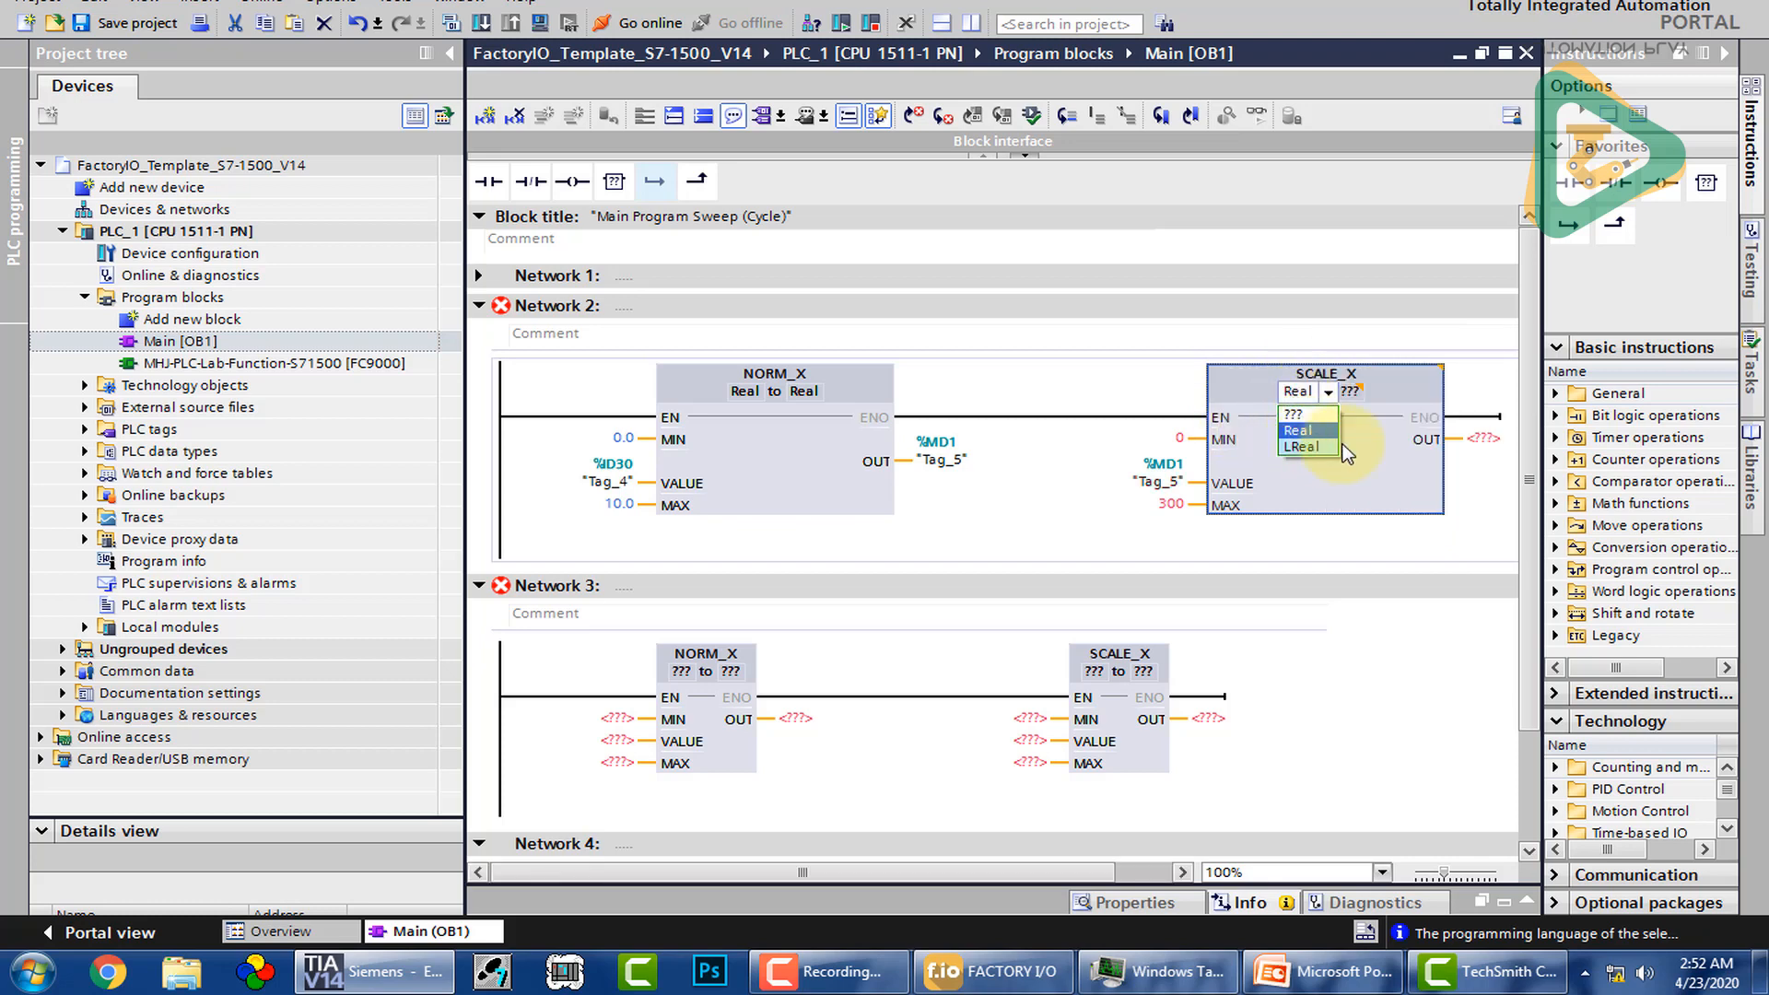
left_click(1313, 430)
left_click(1347, 385)
left_click(1351, 392)
left_click(1015, 962)
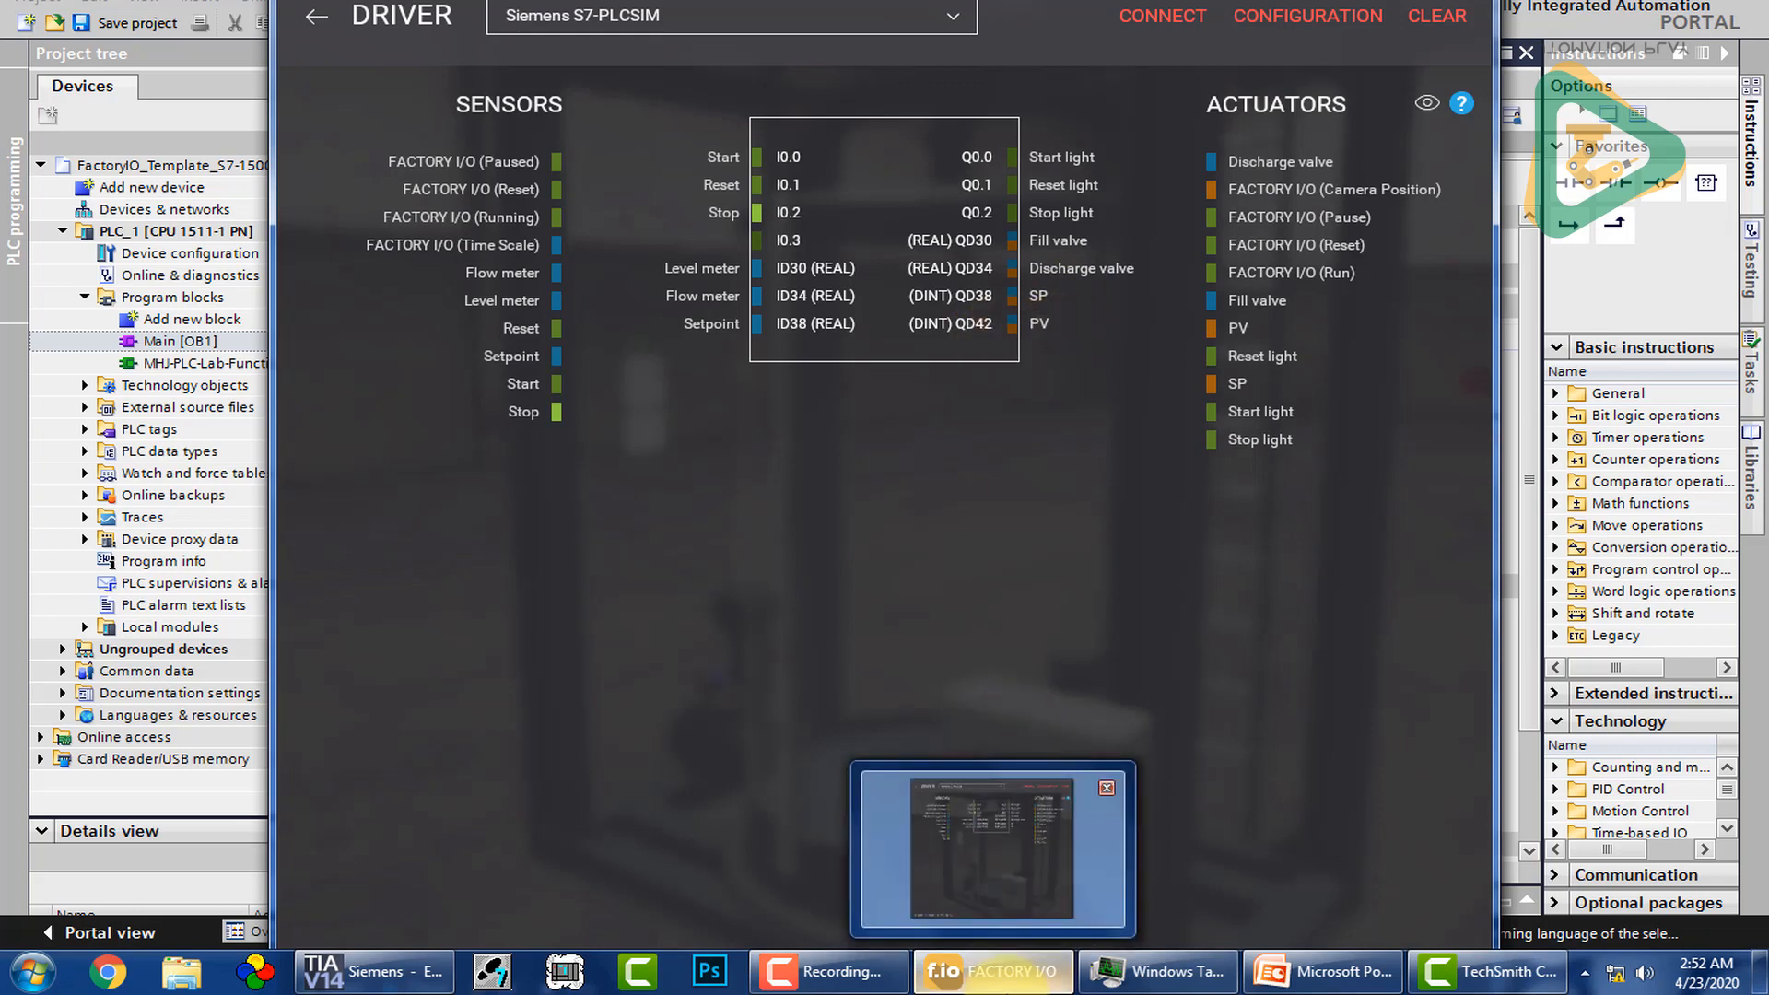
left_click(990, 975)
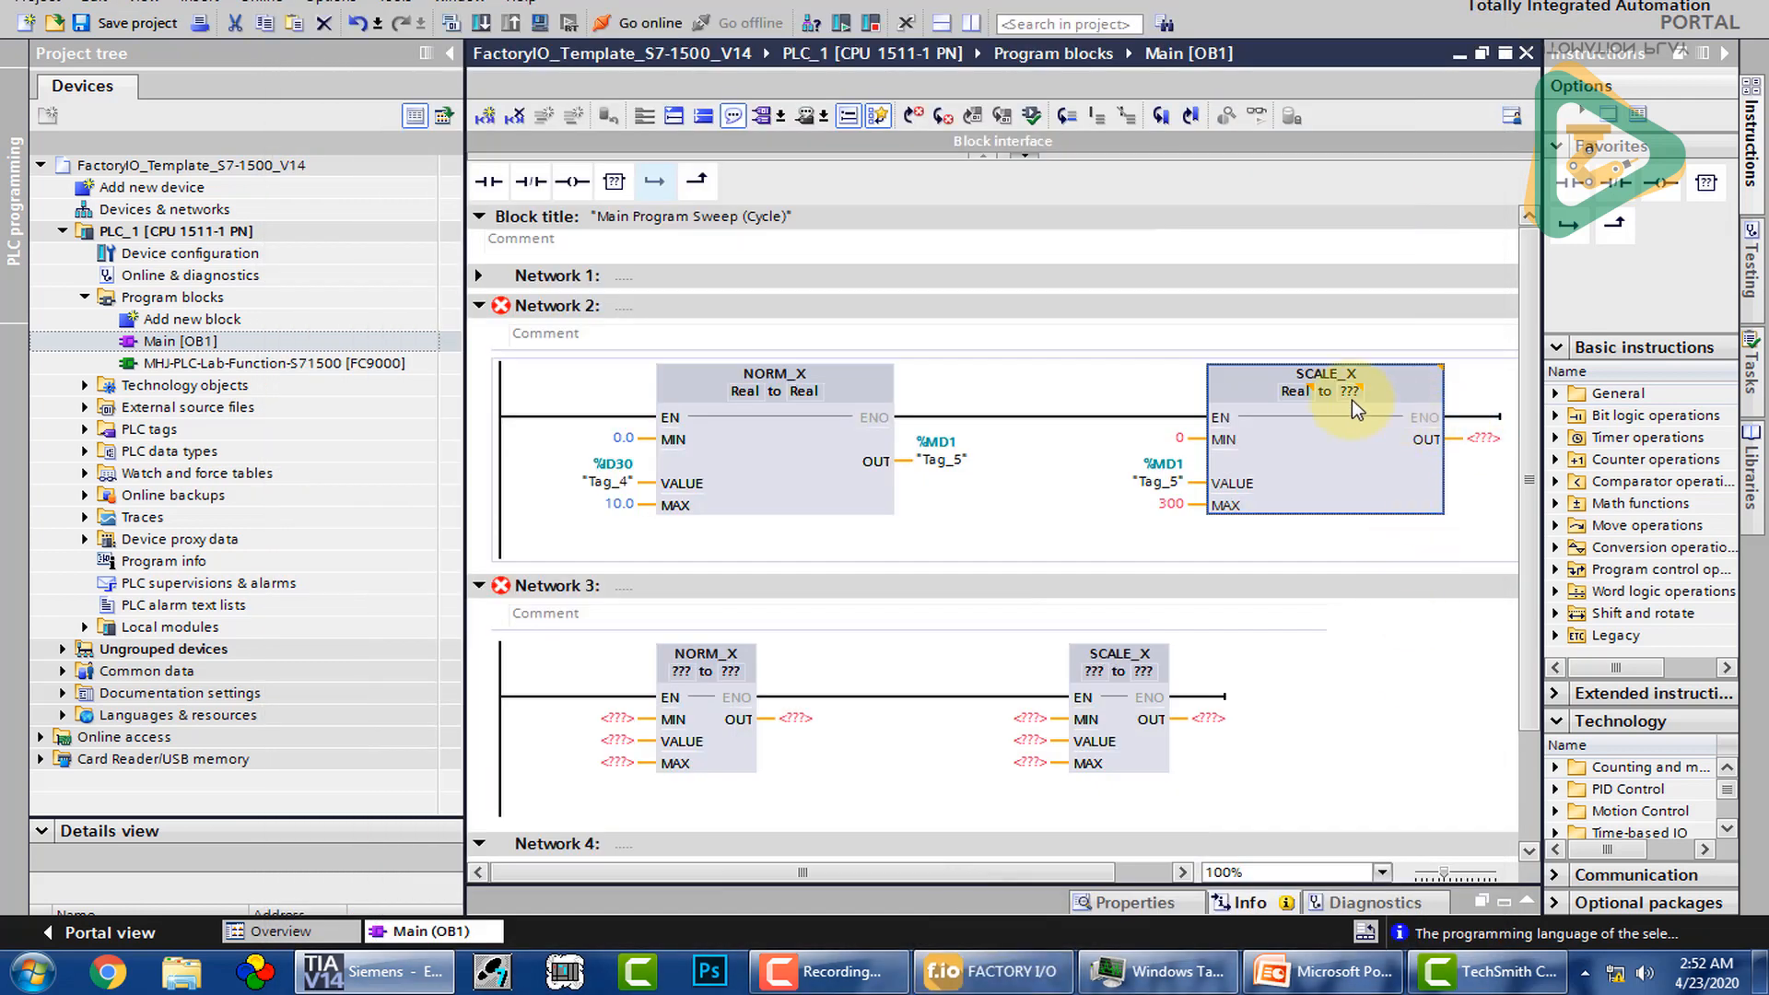
left_click(1344, 391)
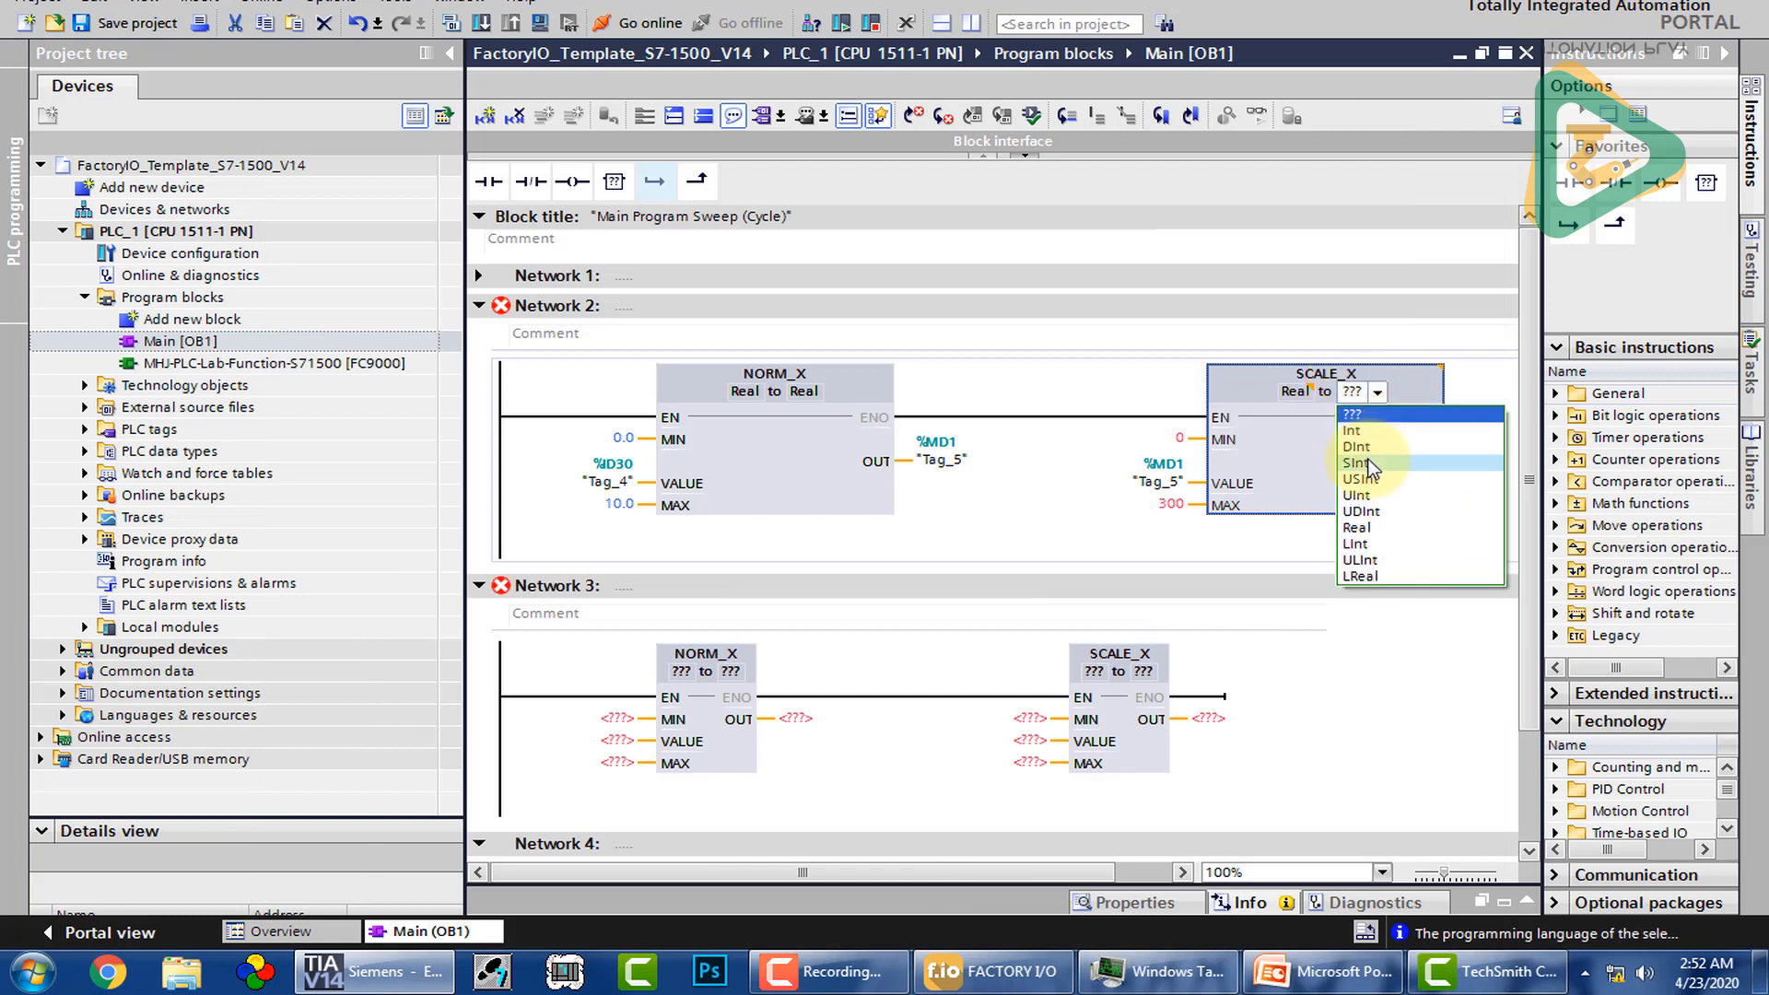
left_click(1364, 447)
Step: Assign the PV display address QD42 to the OUT of Network 2's SCALE_X block
left_click(1490, 435)
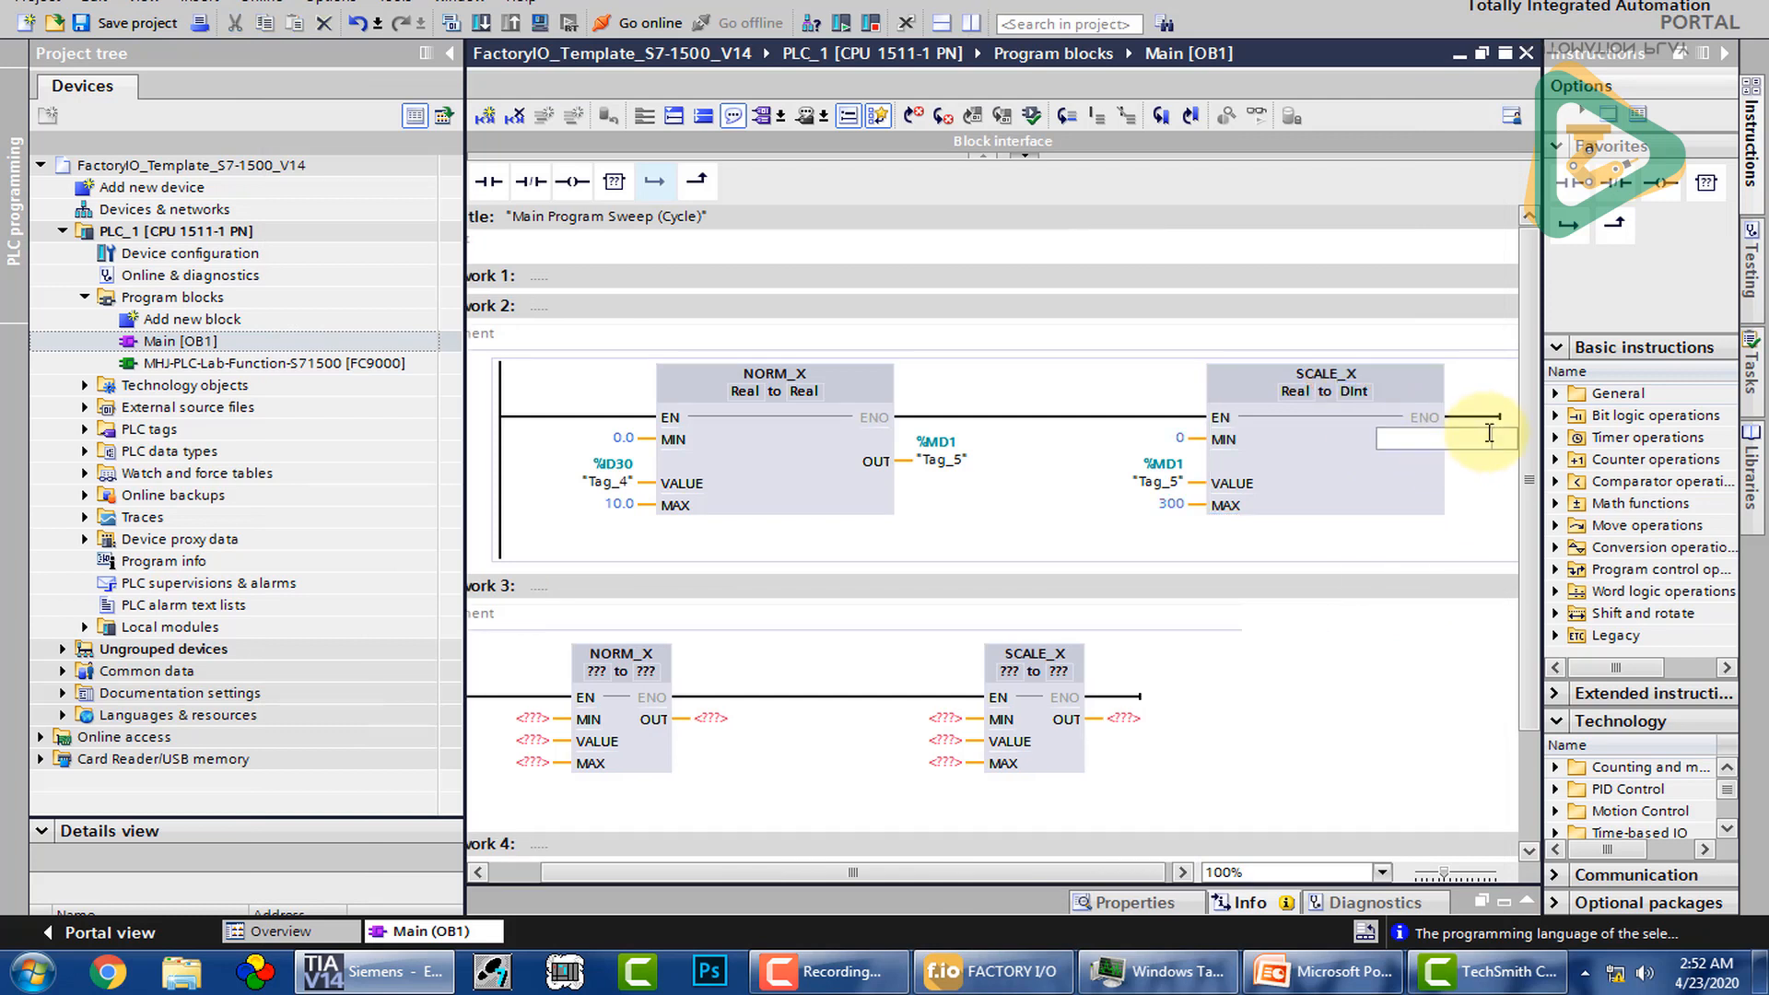
type("qd")
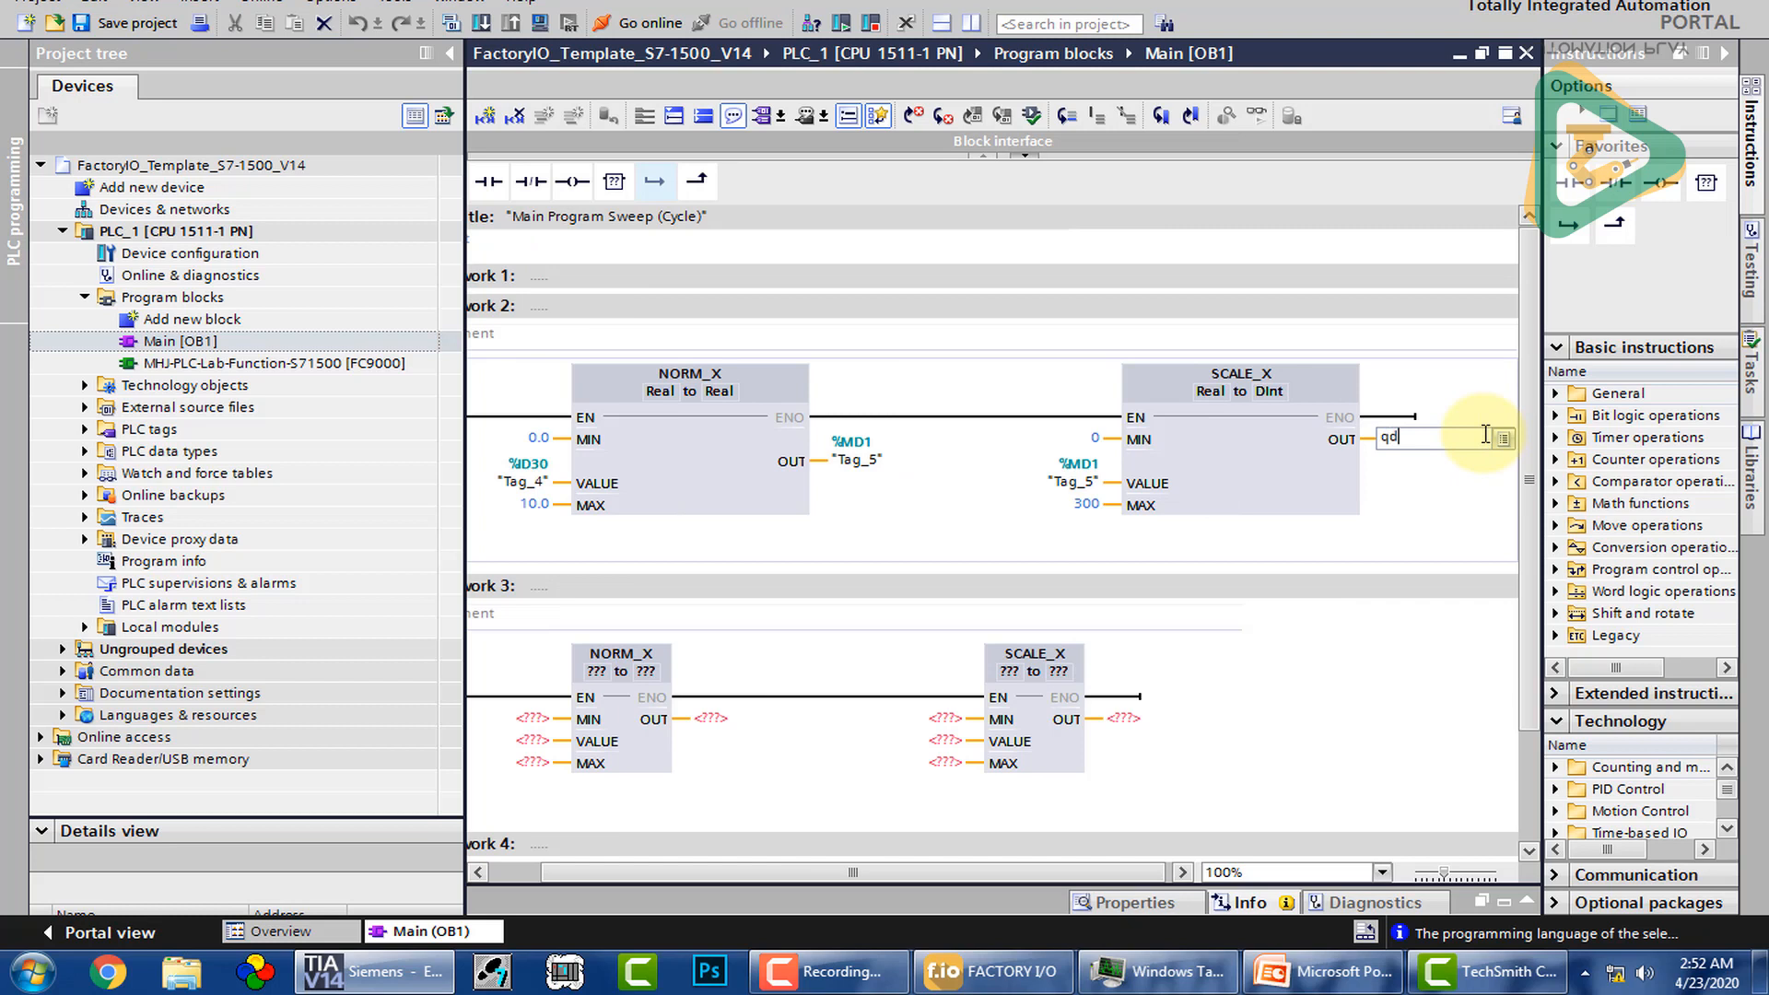
type("42")
key("Return")
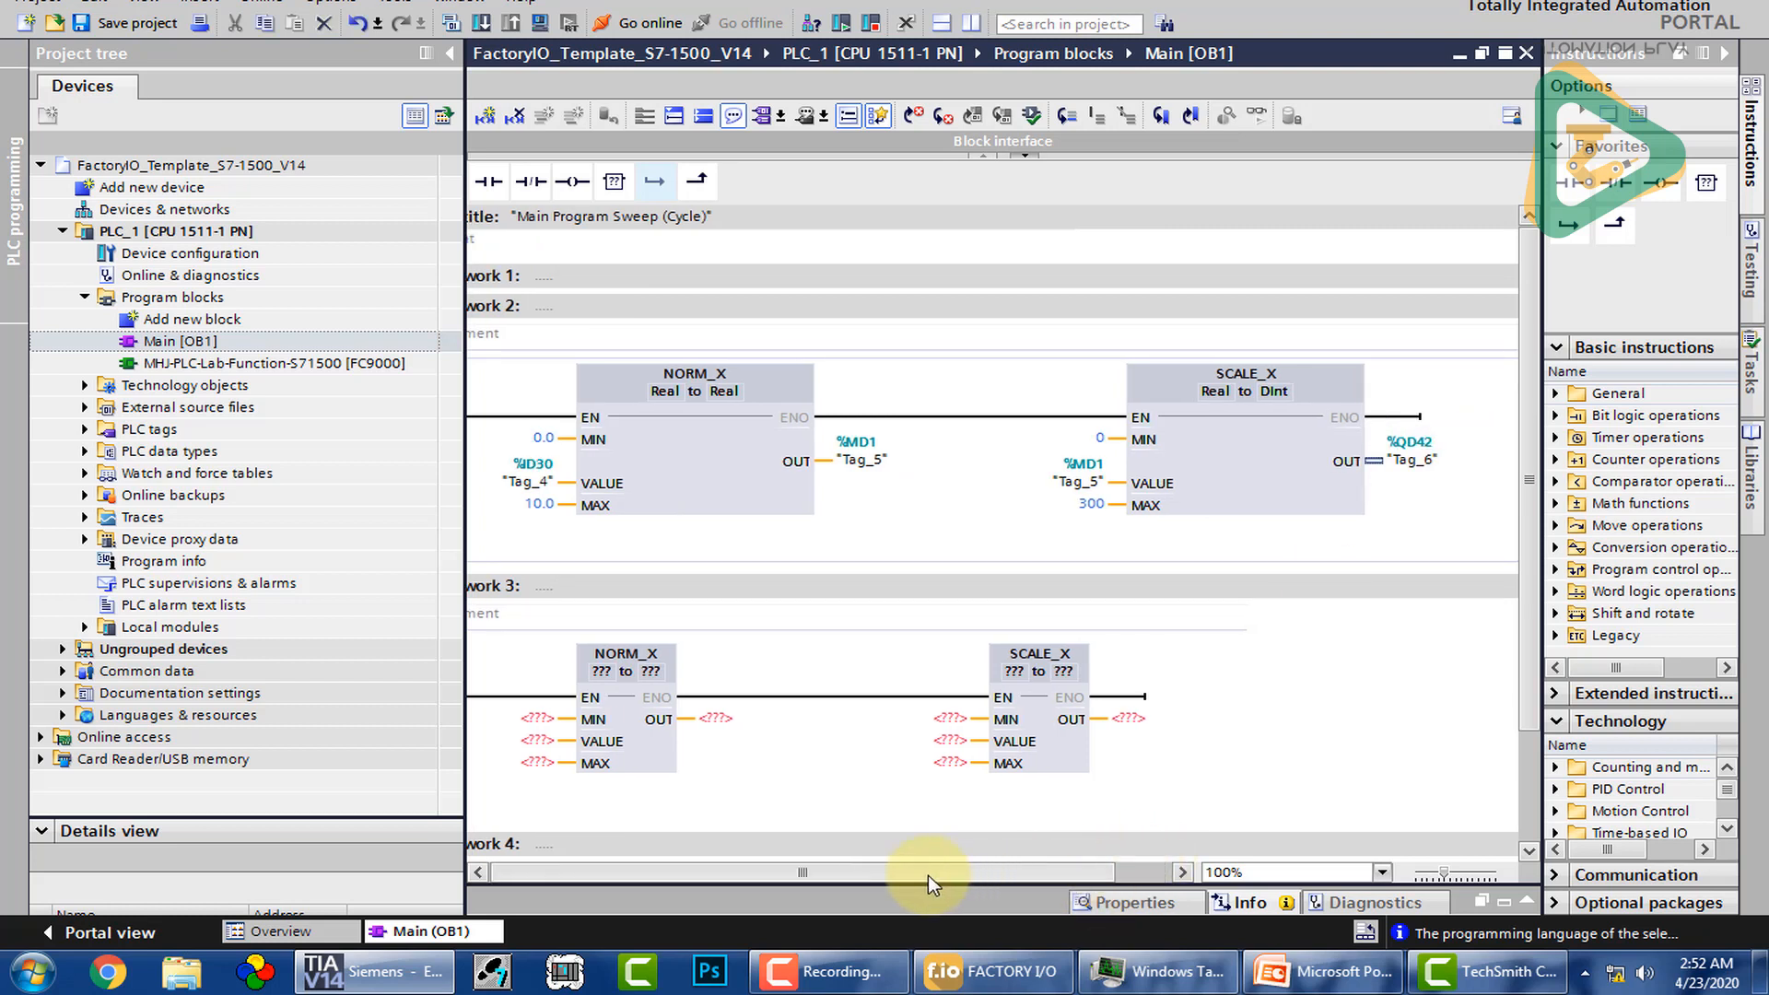
Step: Set Network 3's NORM_X block to MIN 0.0, with Real as both its input and output data type
left_click_drag(937, 875, 885, 876)
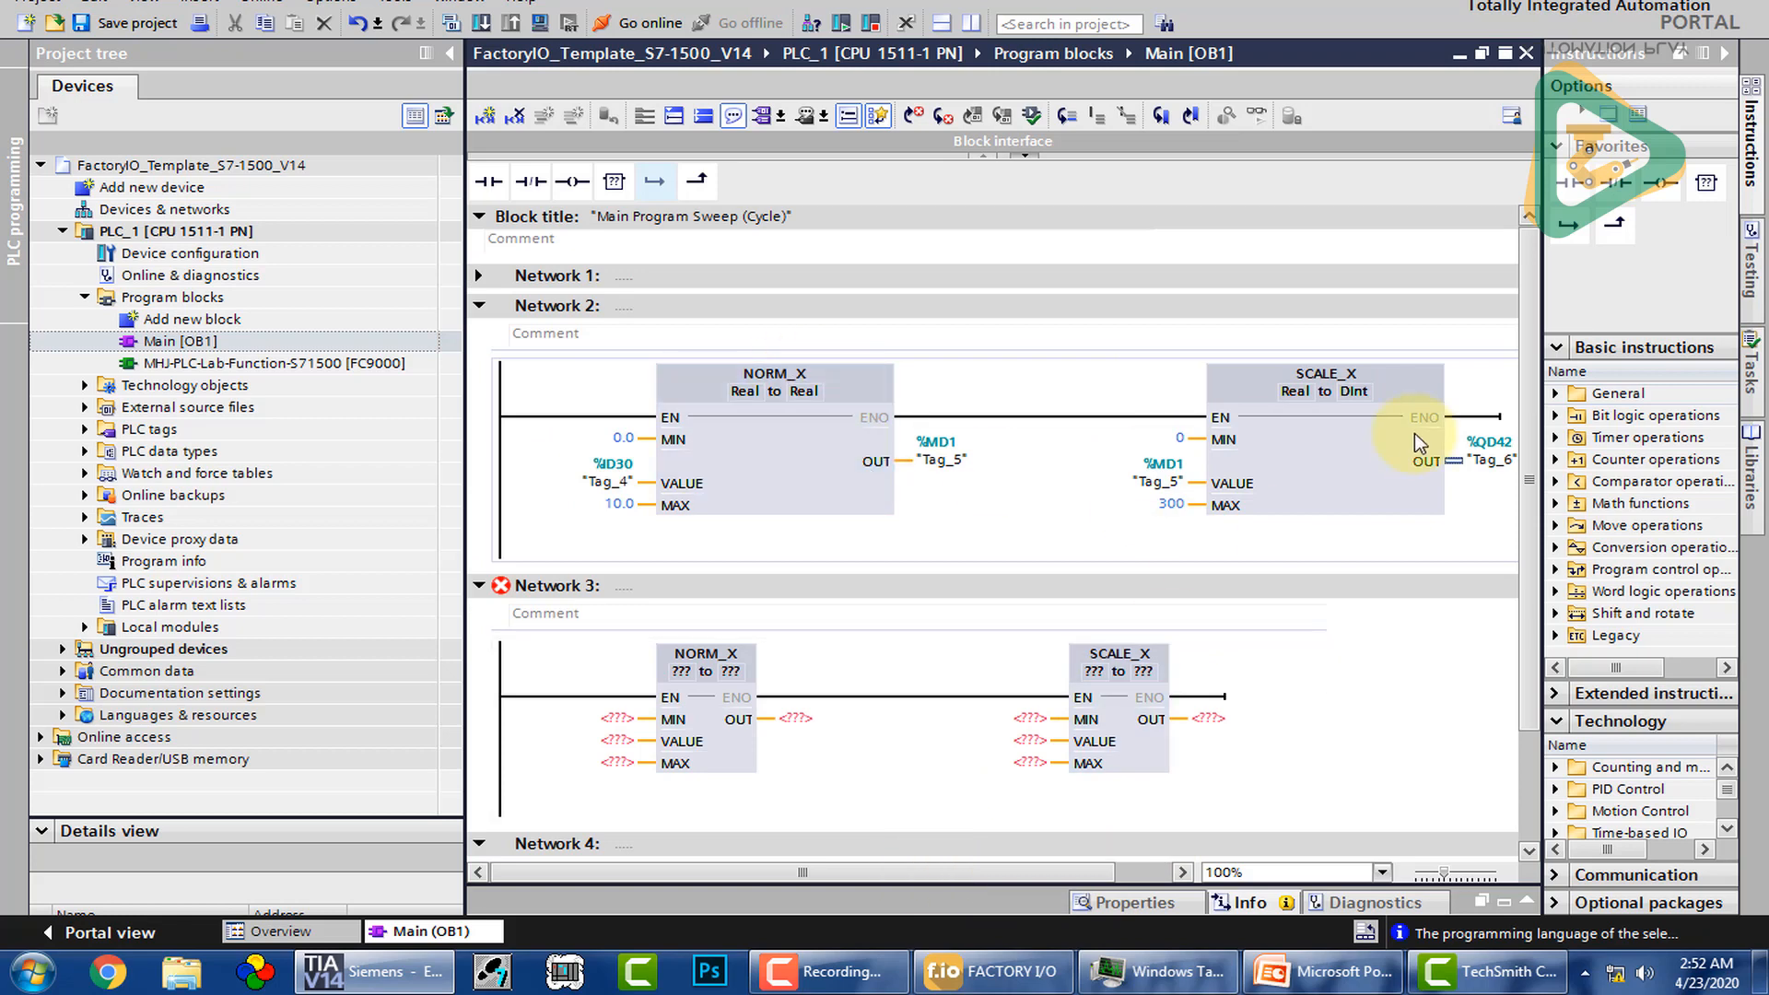
left_click(613, 717)
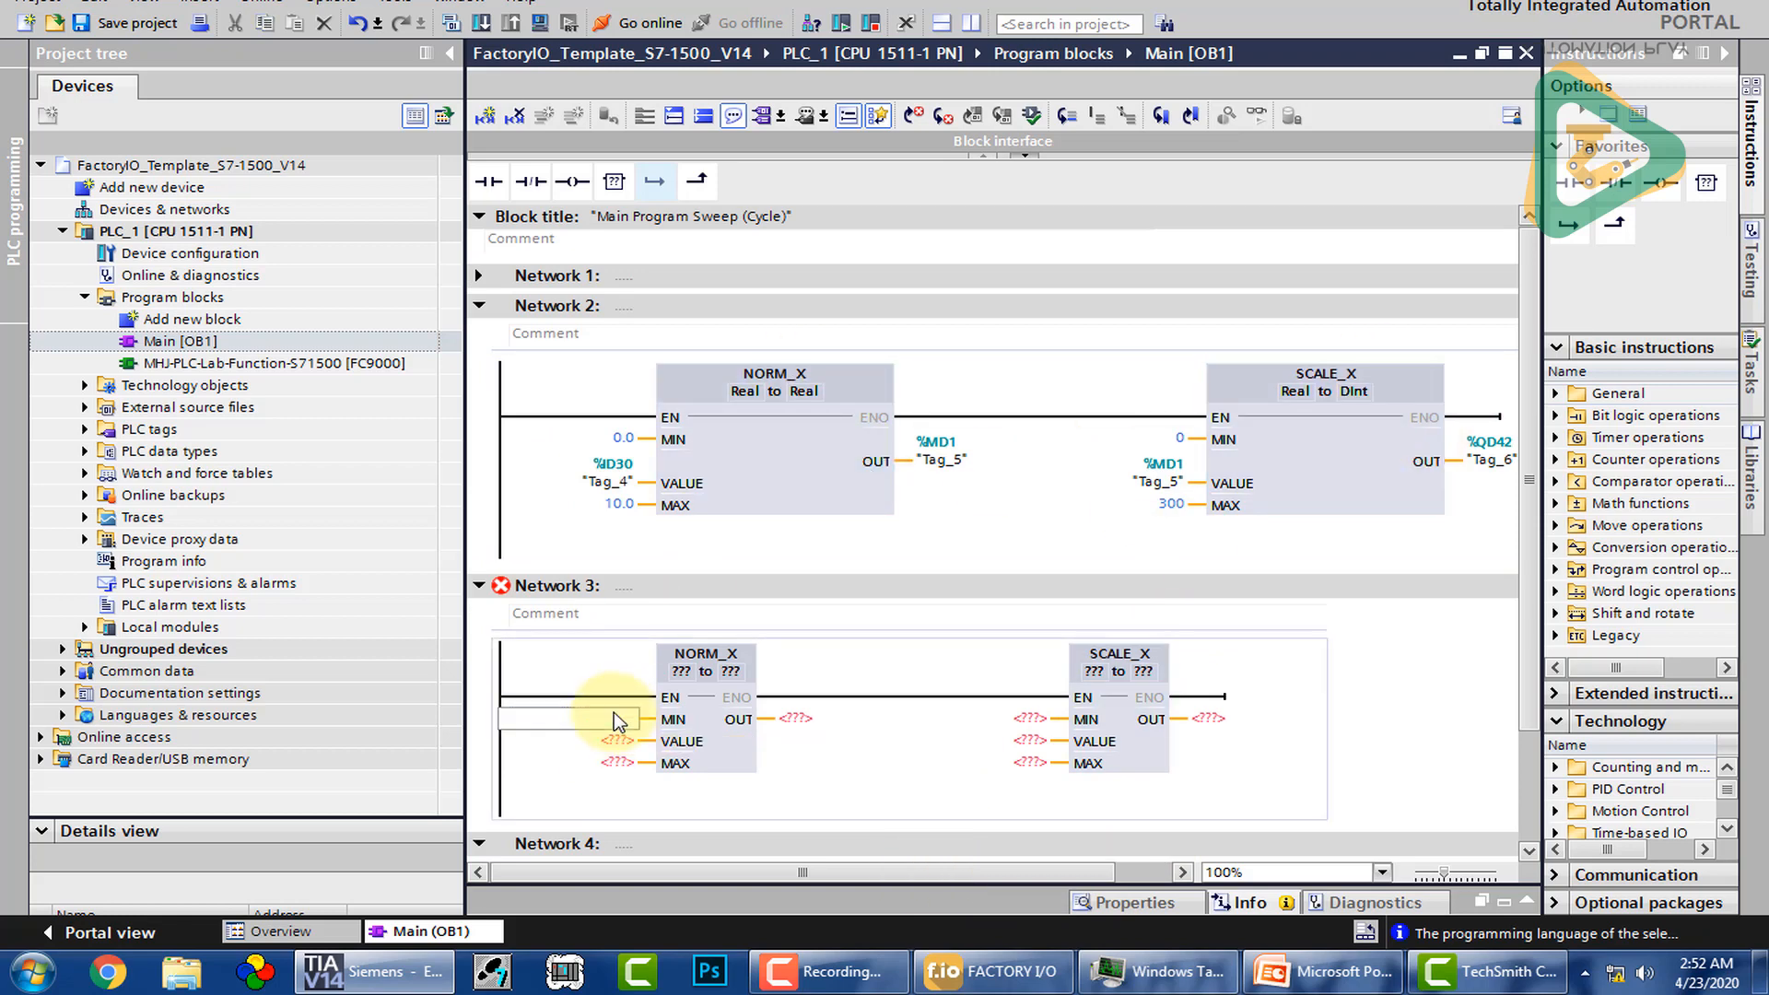
type("0.0")
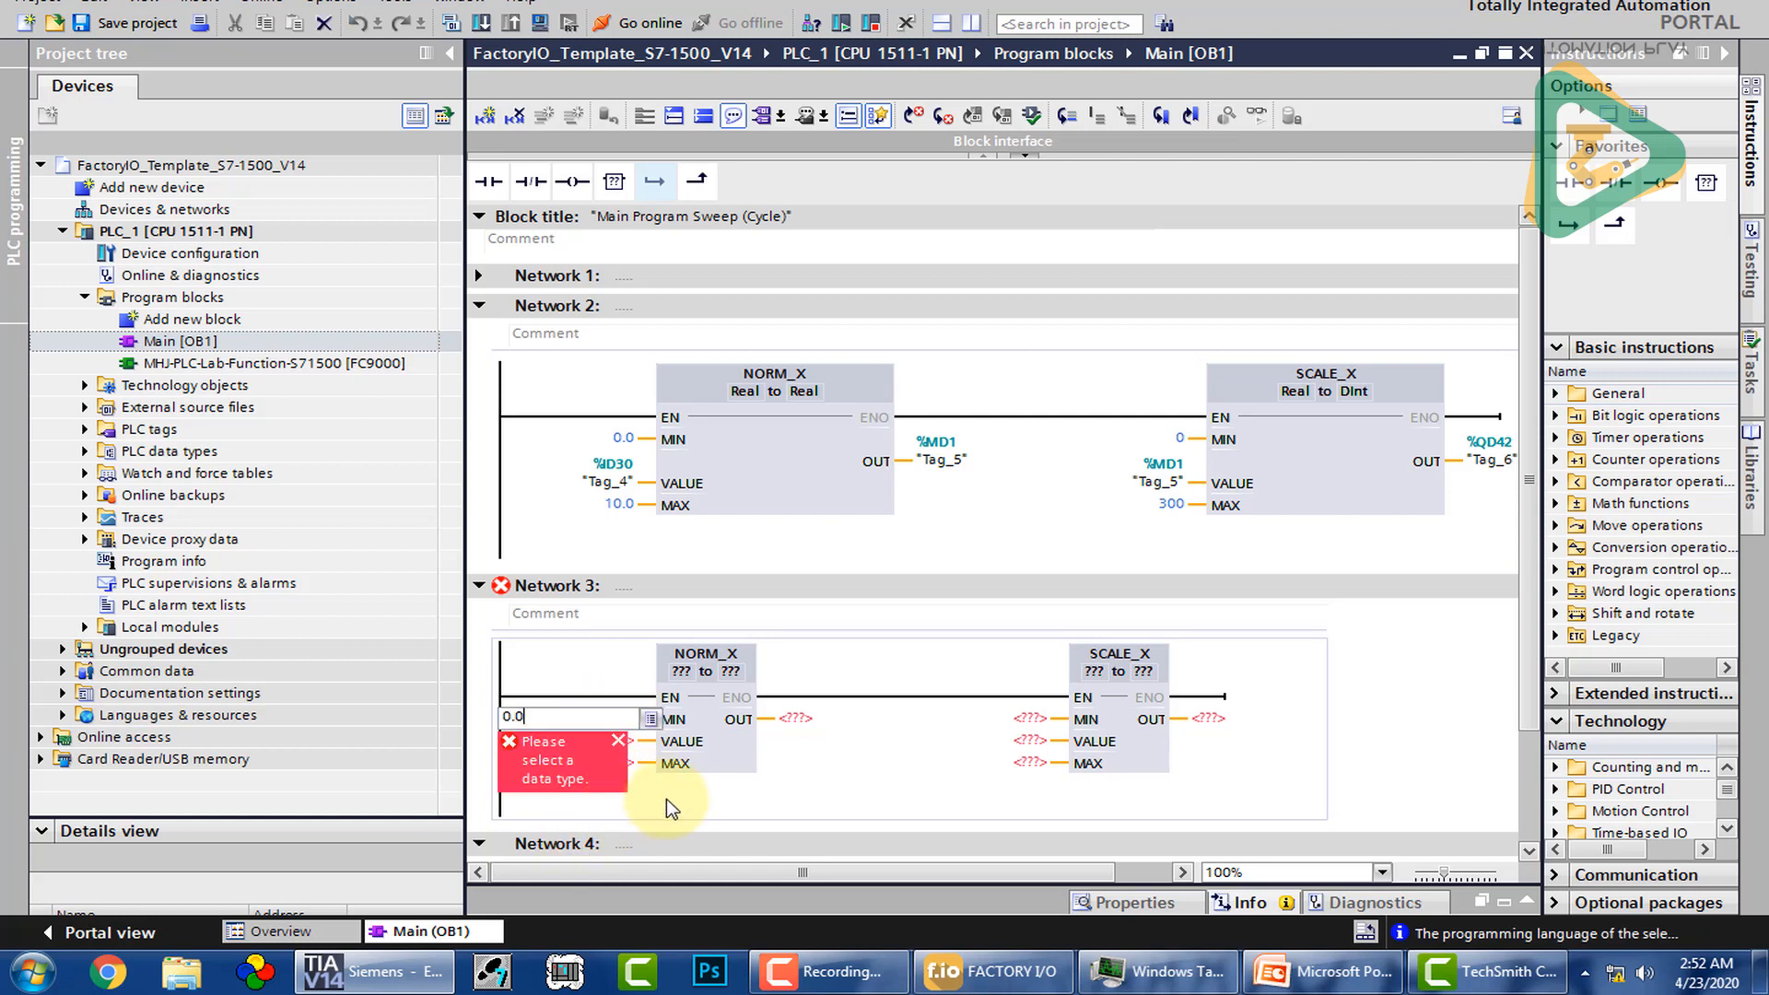
left_click(589, 763)
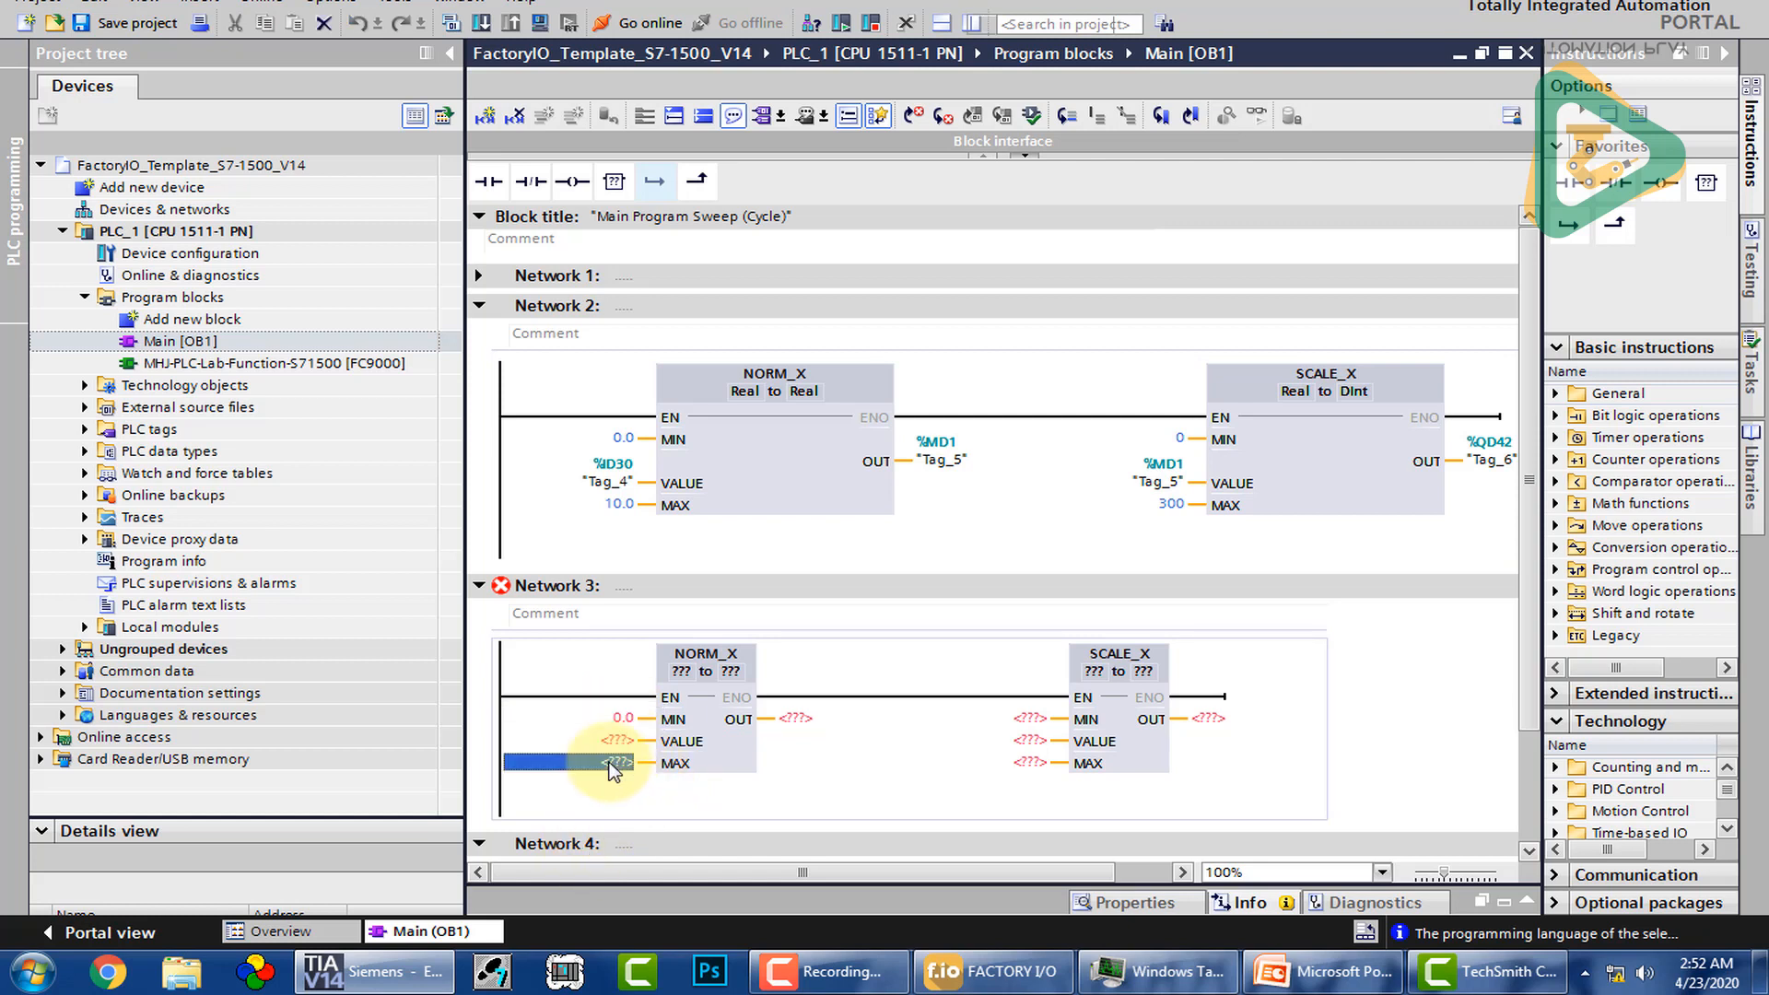
left_click(691, 671)
left_click(691, 673)
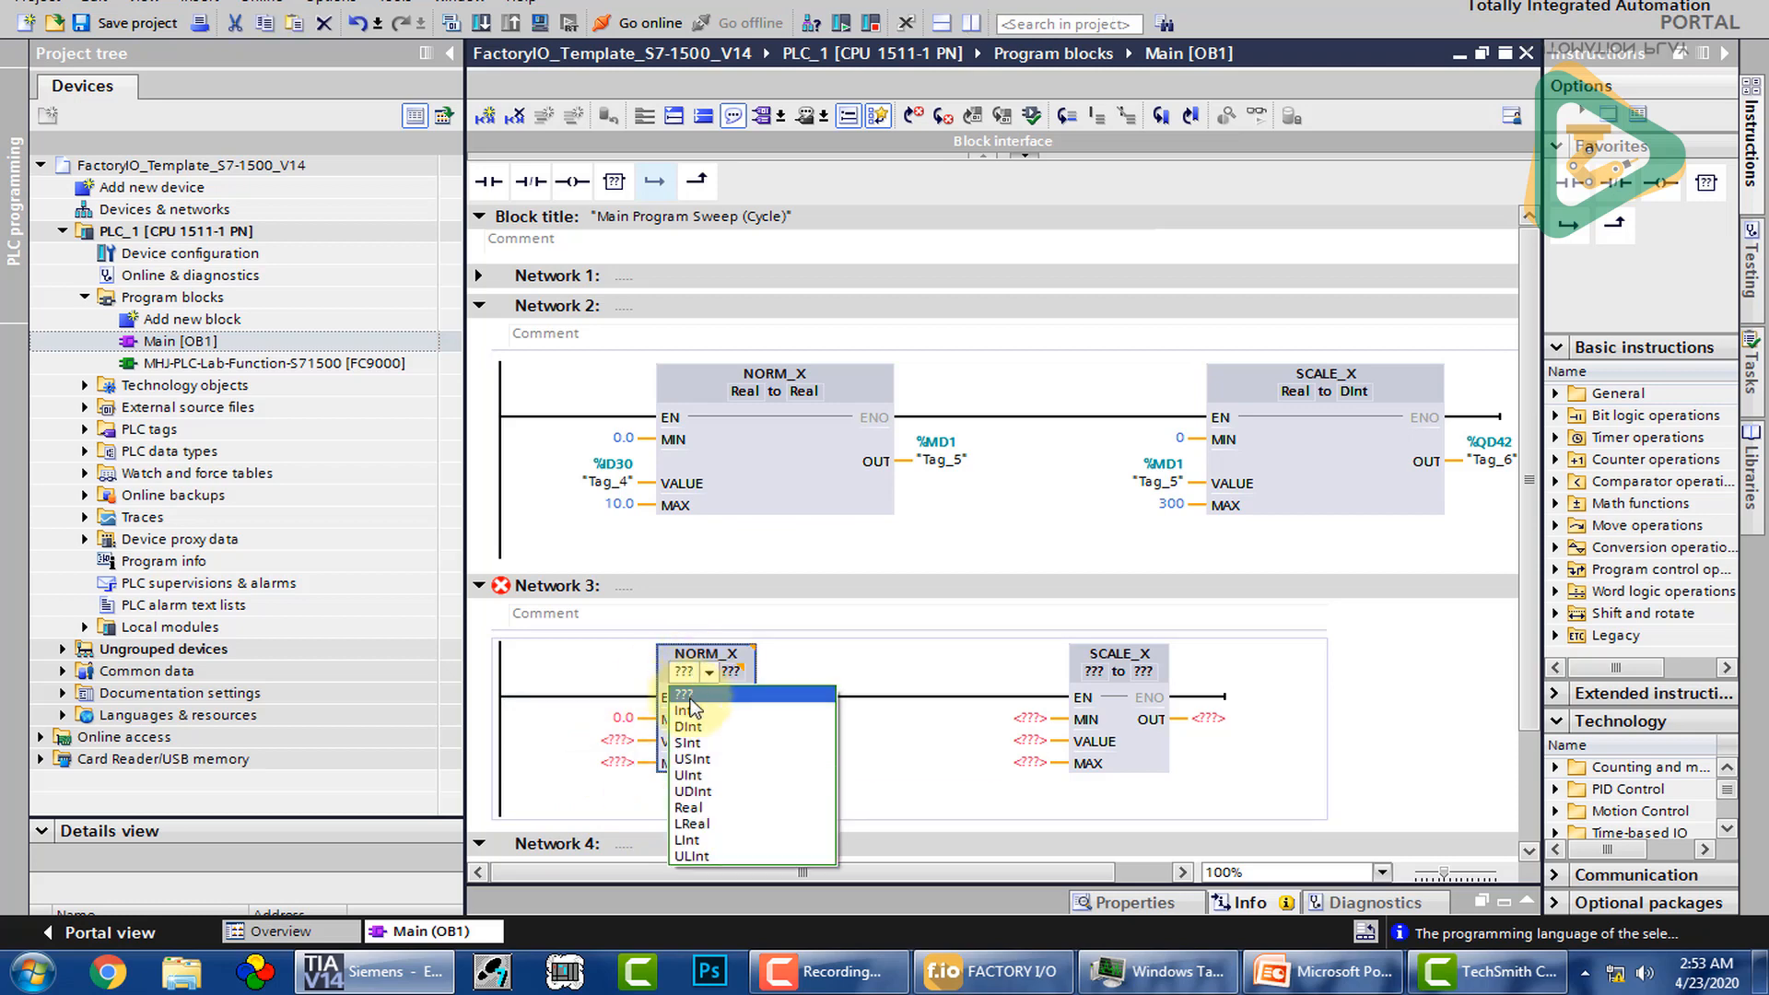
left_click(691, 807)
left_click(784, 675)
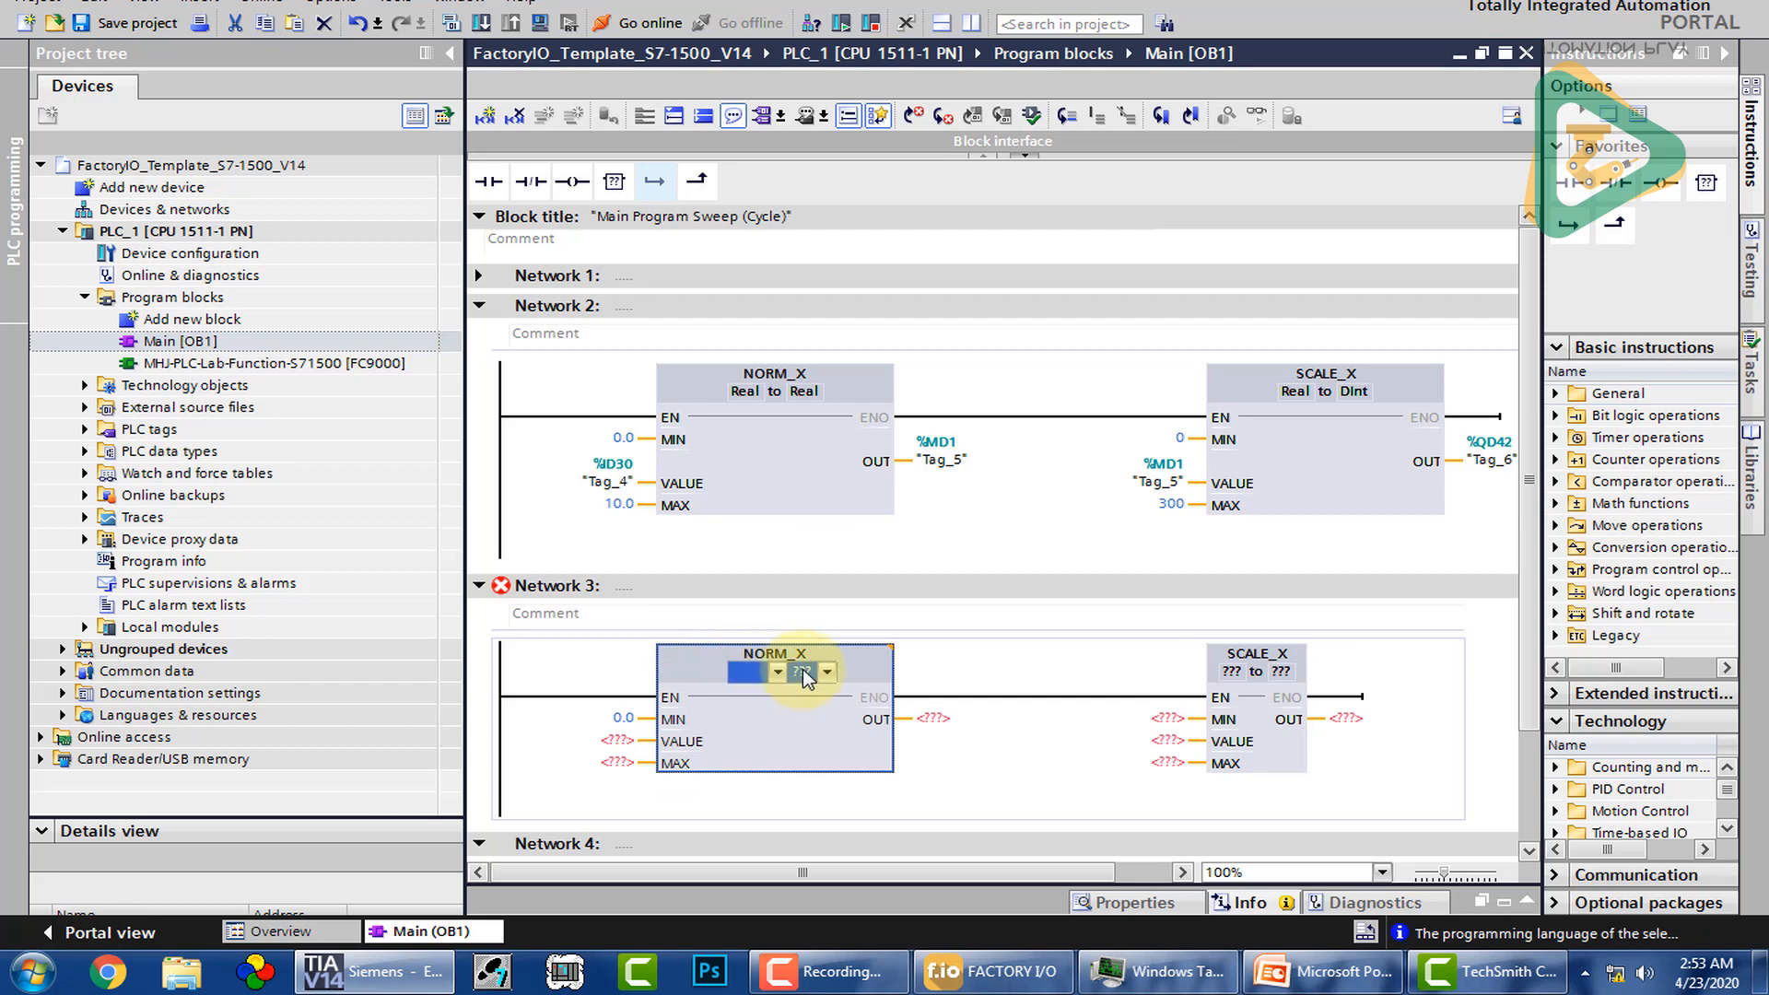
left_click(803, 672)
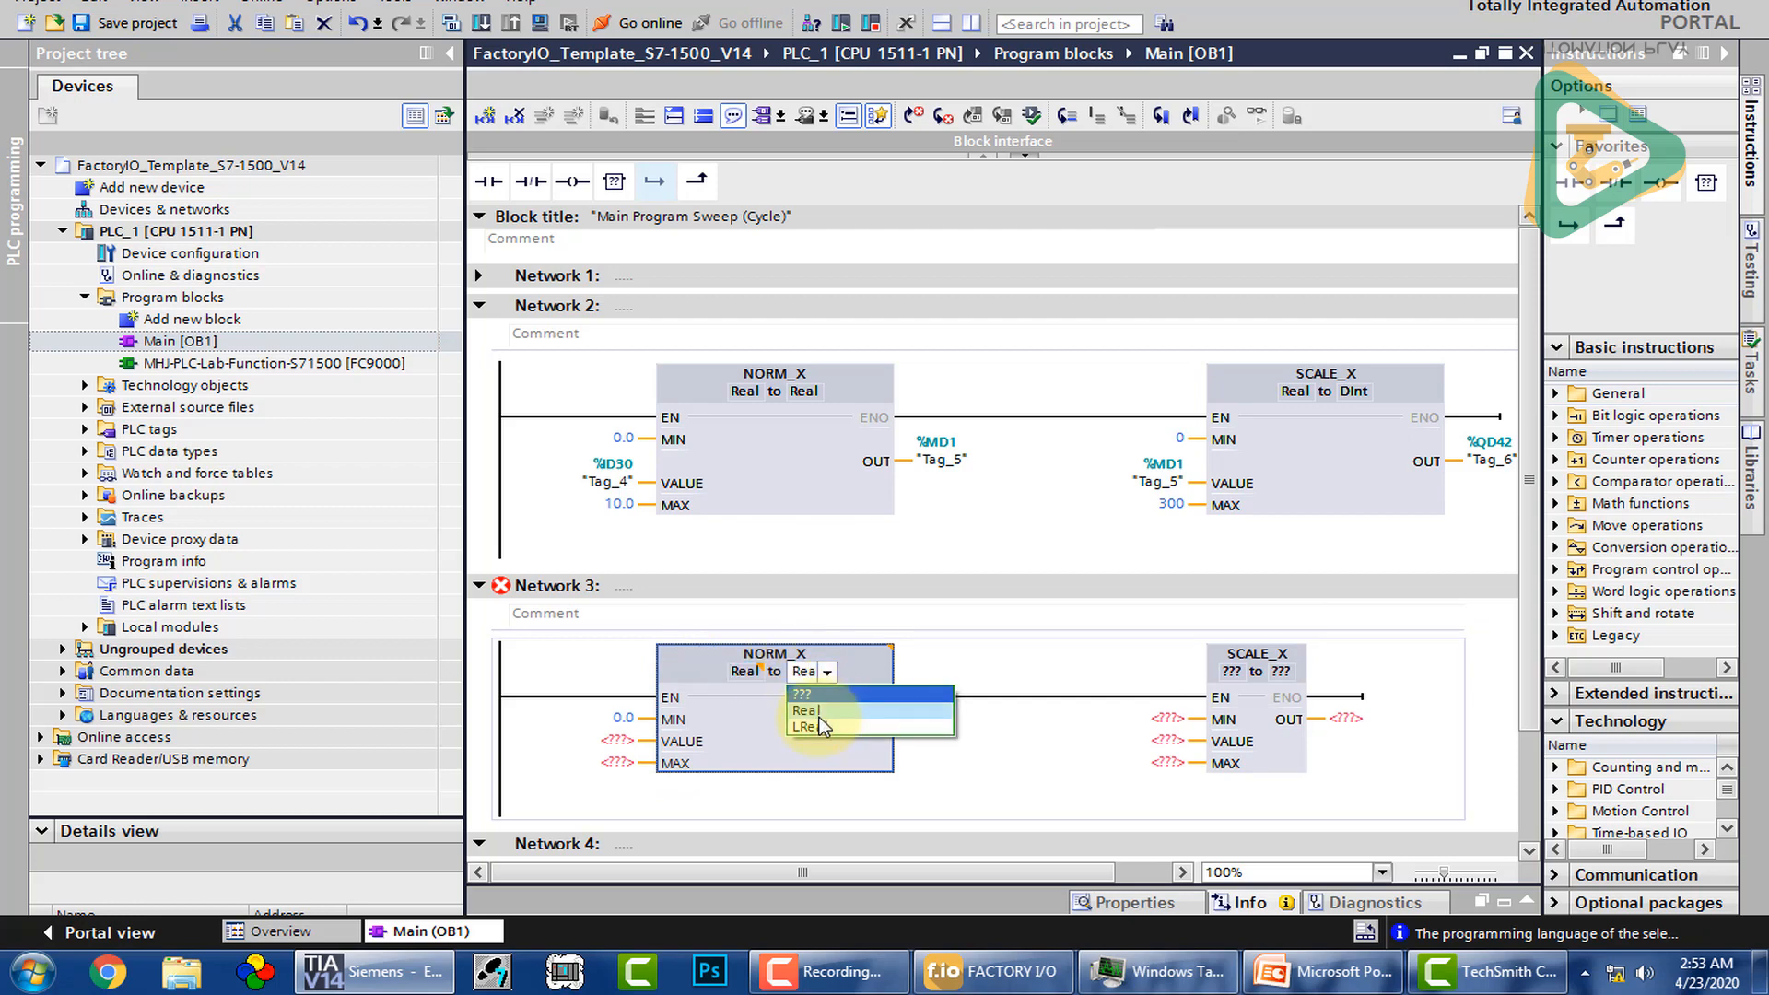
left_click(820, 715)
Step: Set MAX to 10.0 on Network 3's NORM_X block and assign the setpoint address ID38 to its VALUE input
left_click(624, 764)
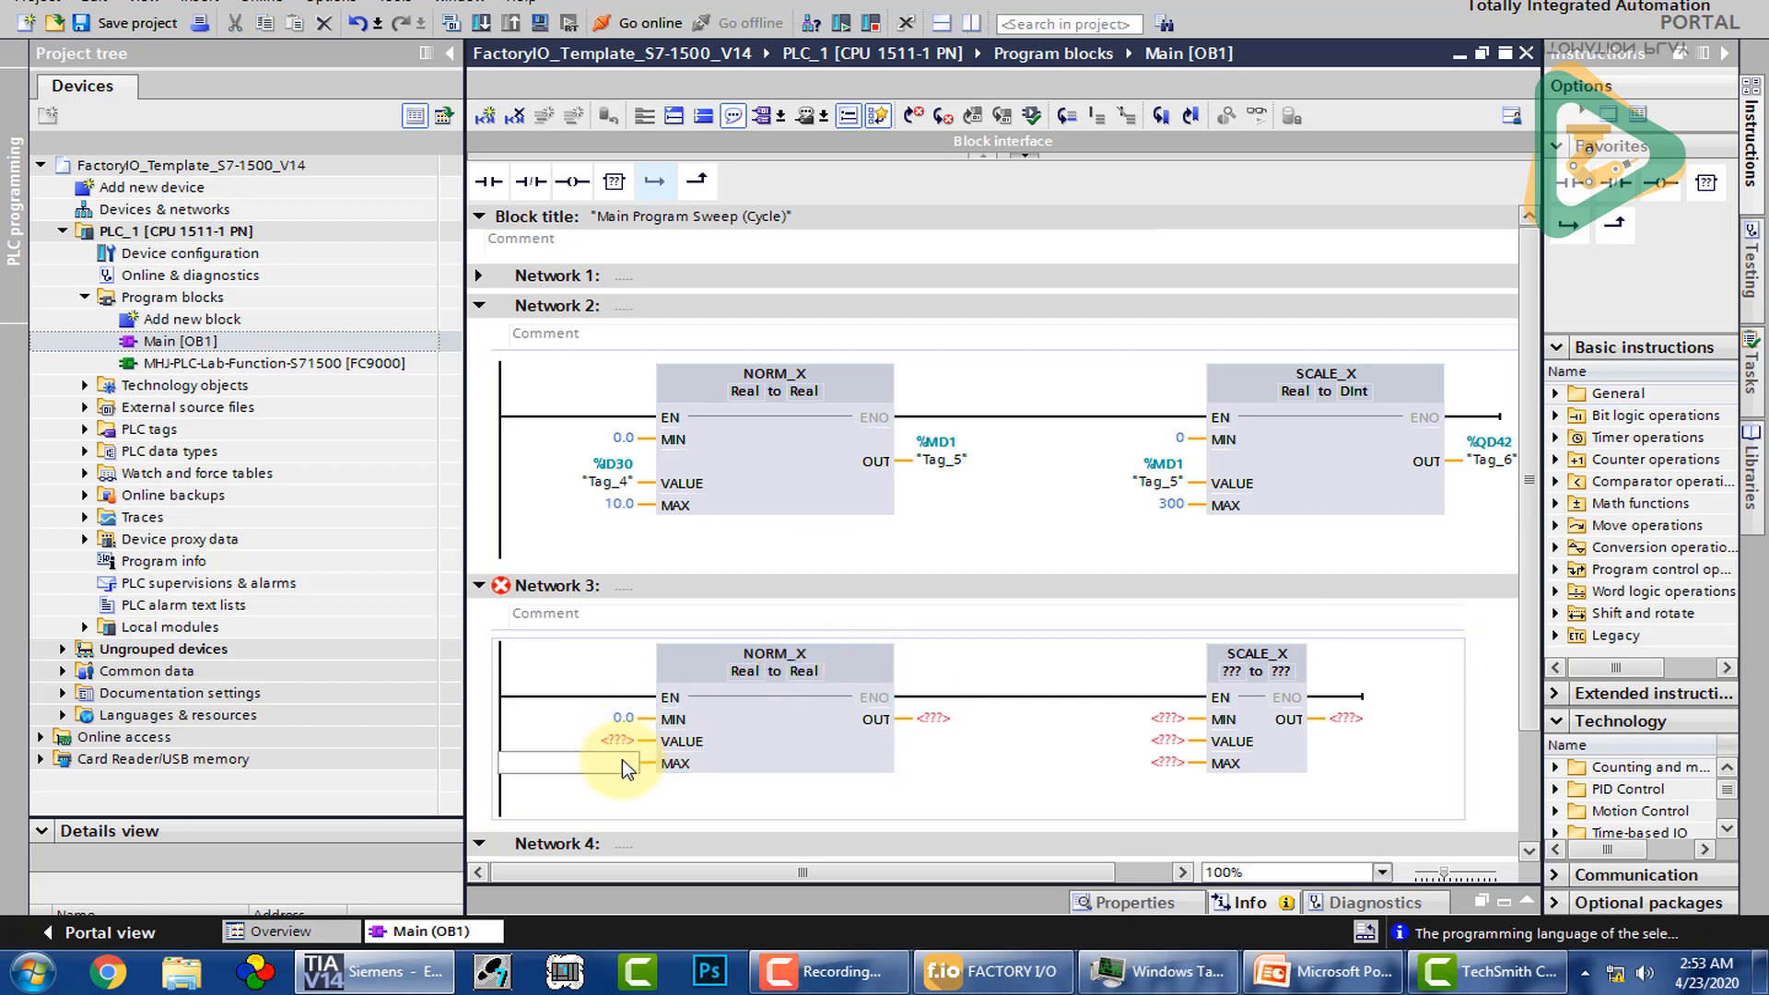
type("10.0")
key("Return")
left_click(607, 741)
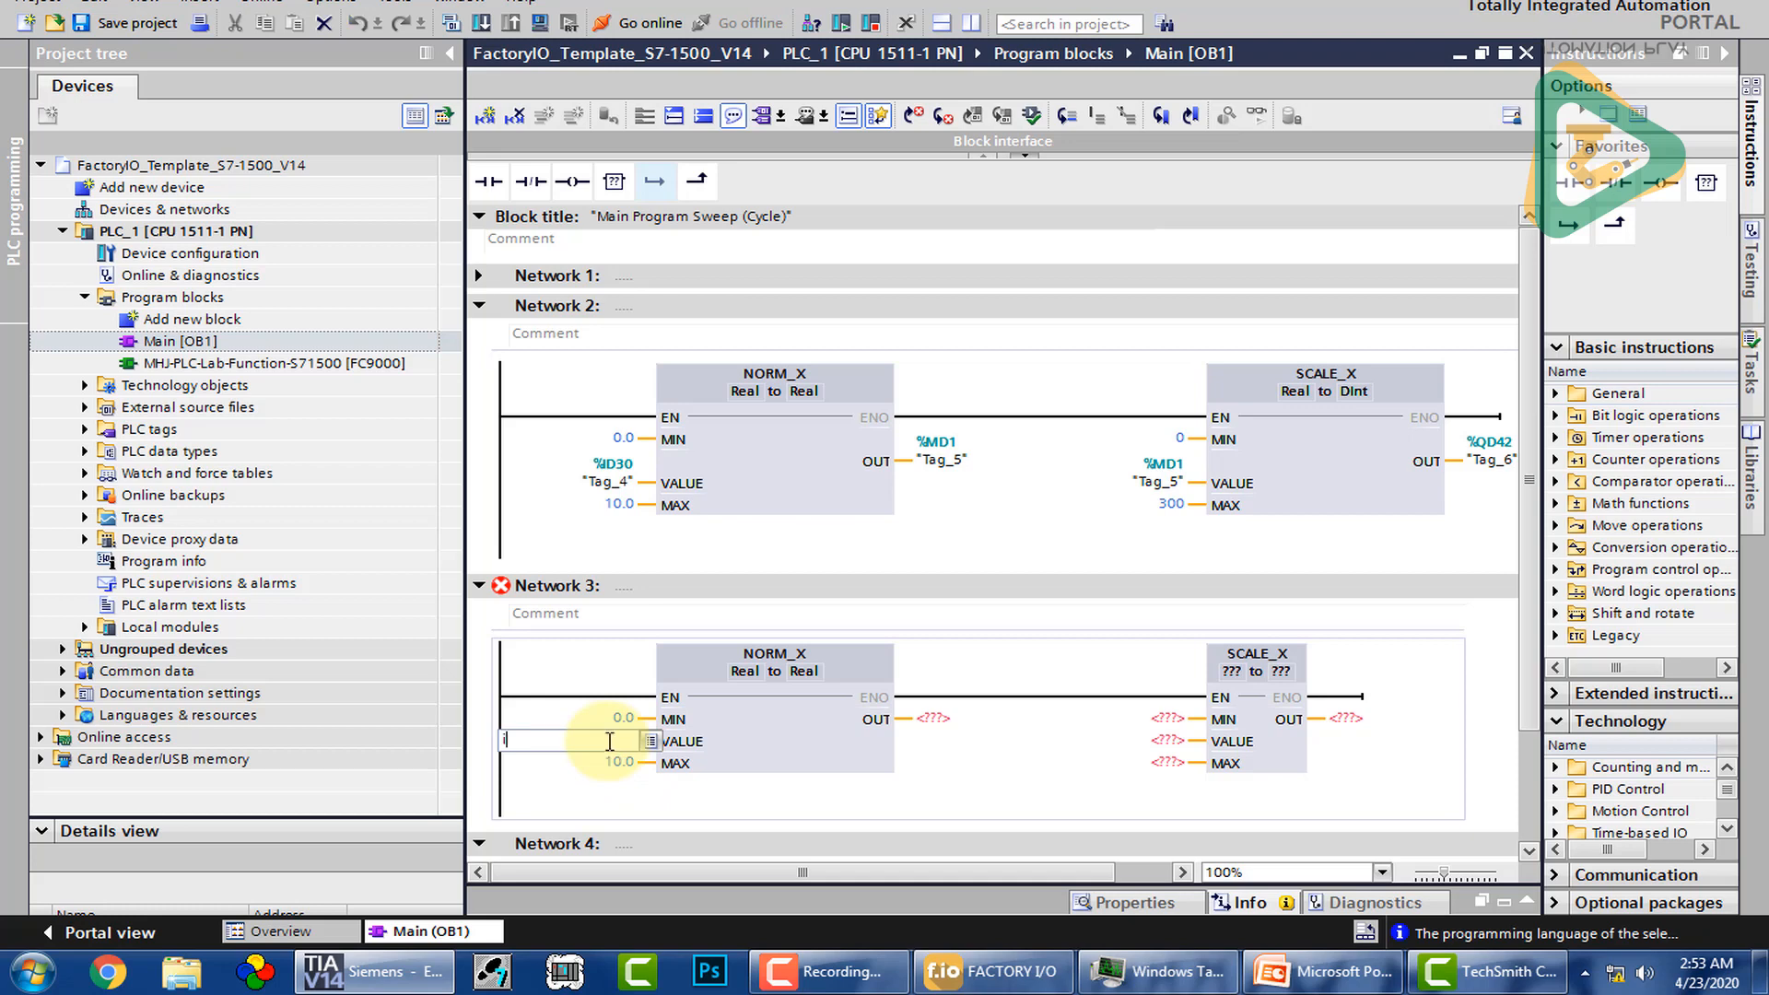
type("id38")
key("Return")
Step: Assign MD10 to the OUT of Network 3's NORM_X block and to the VALUE input of its SCALE_X block
left_click(991, 716)
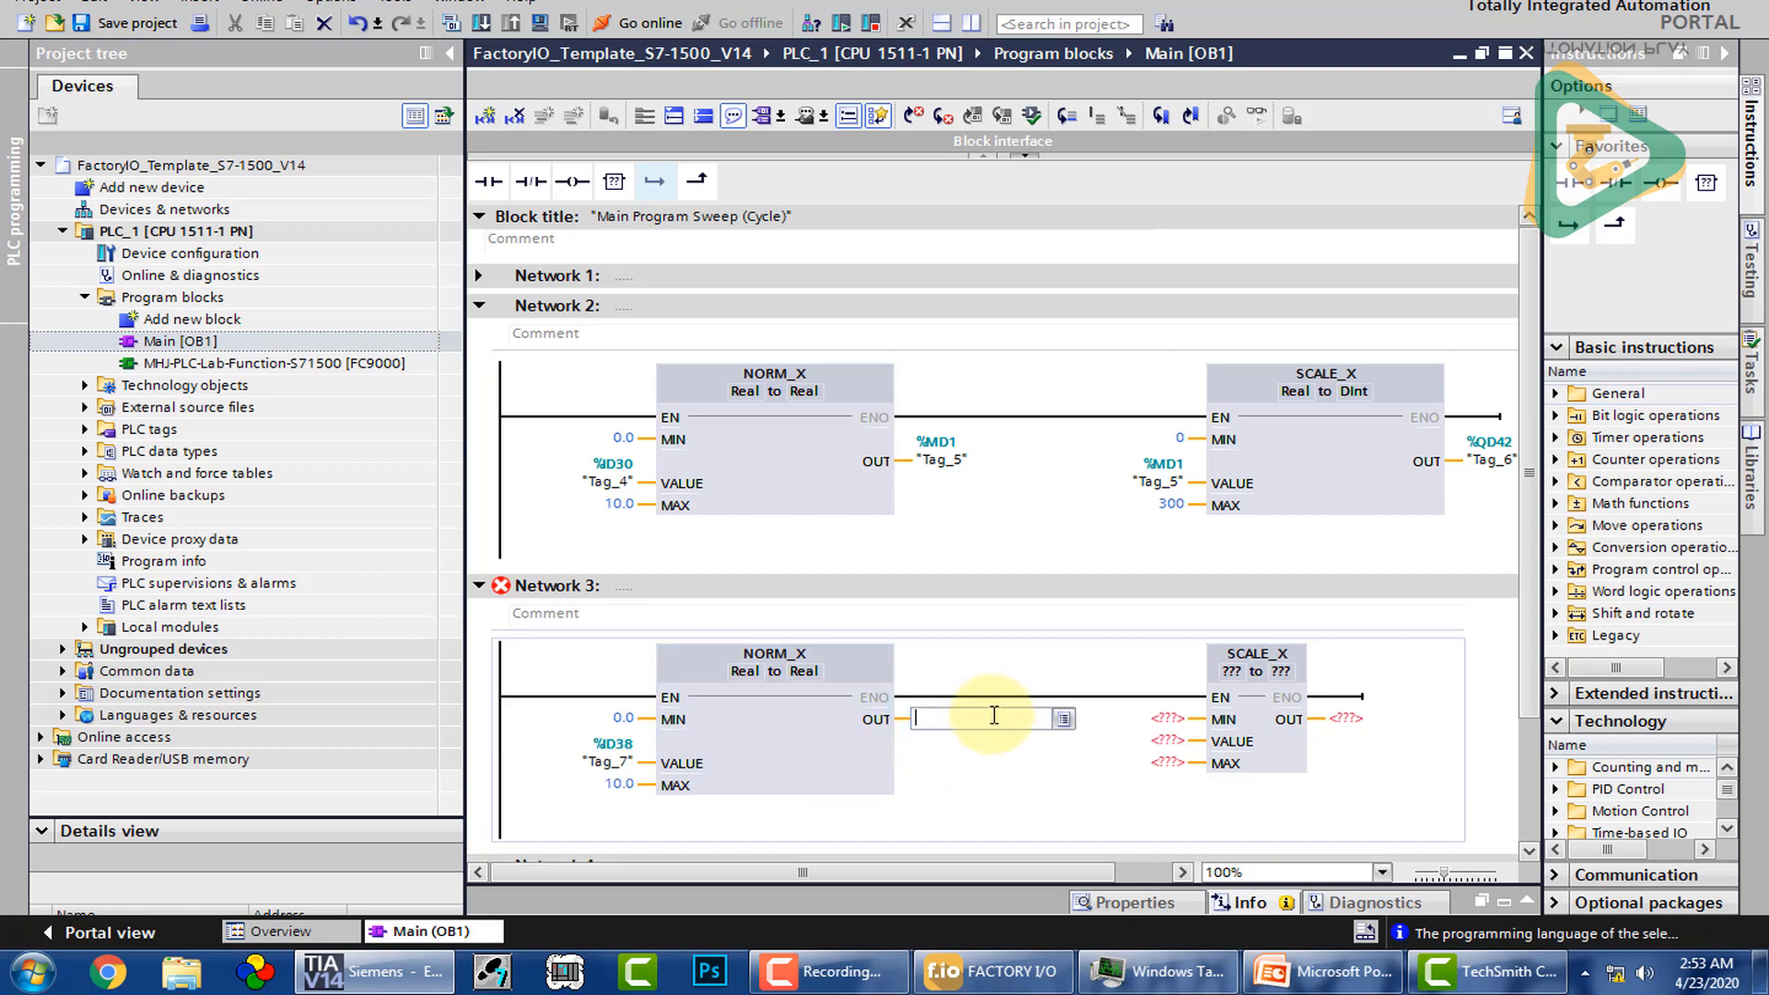
type("md10")
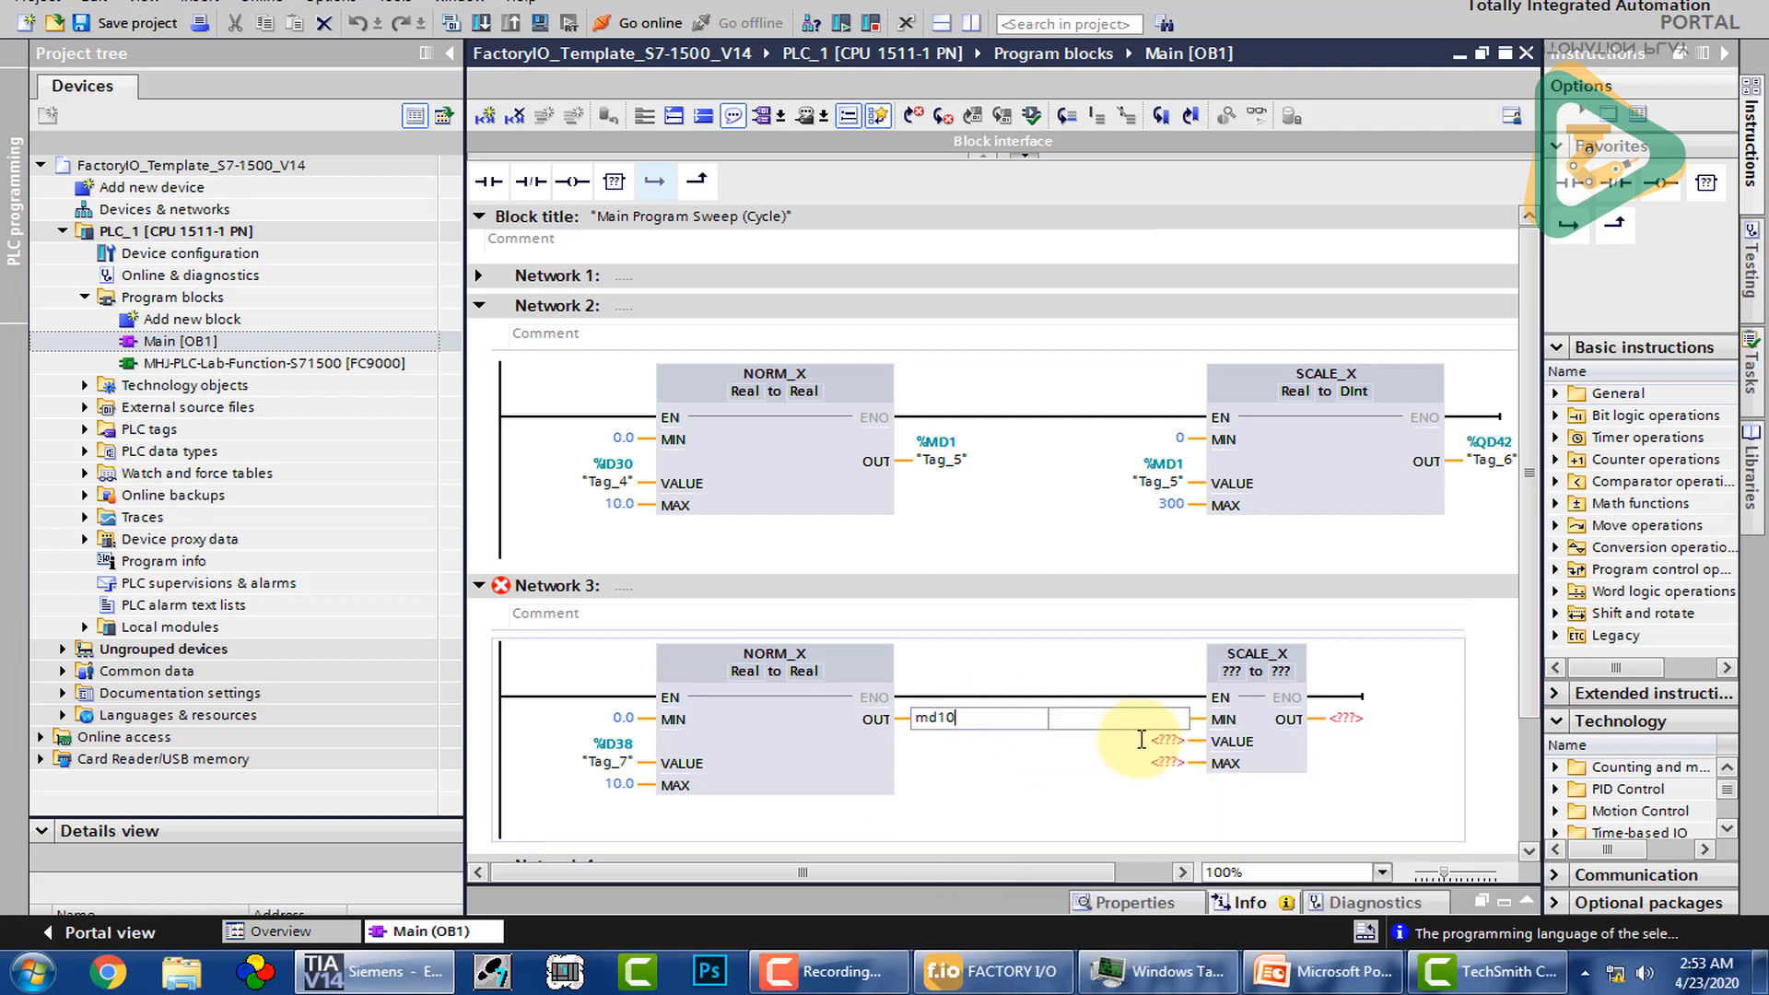
key("Tab")
left_click(1156, 744)
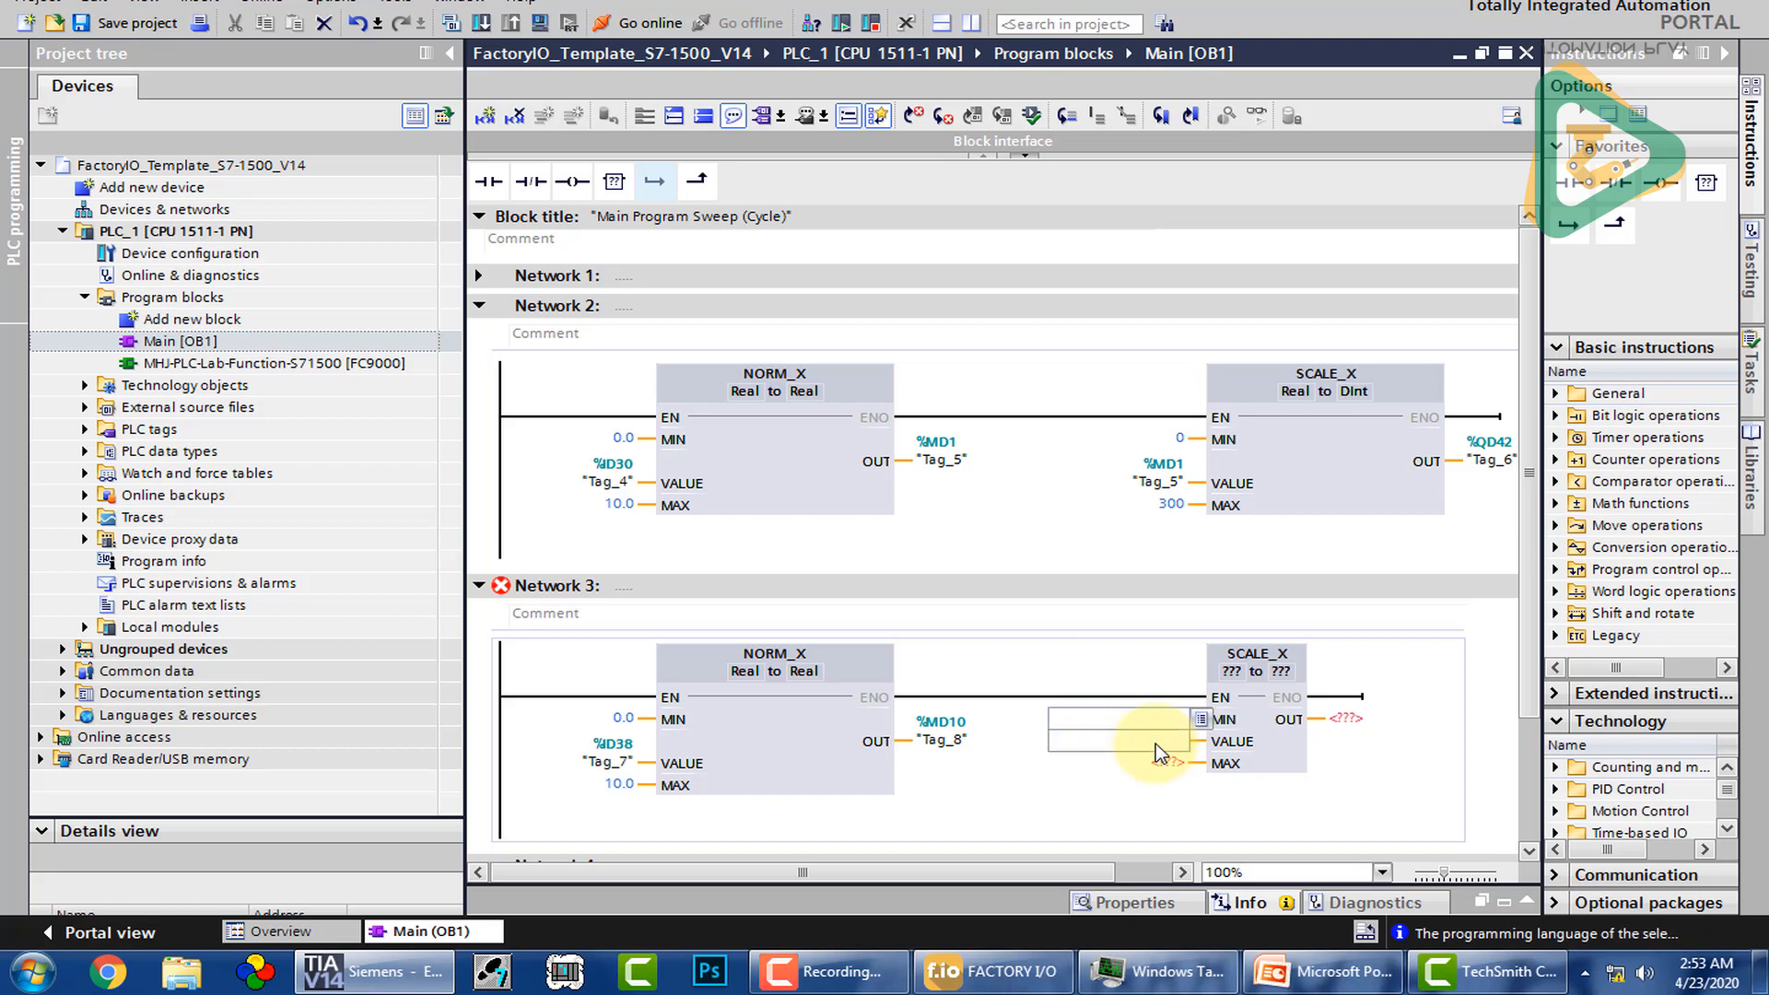
type("md")
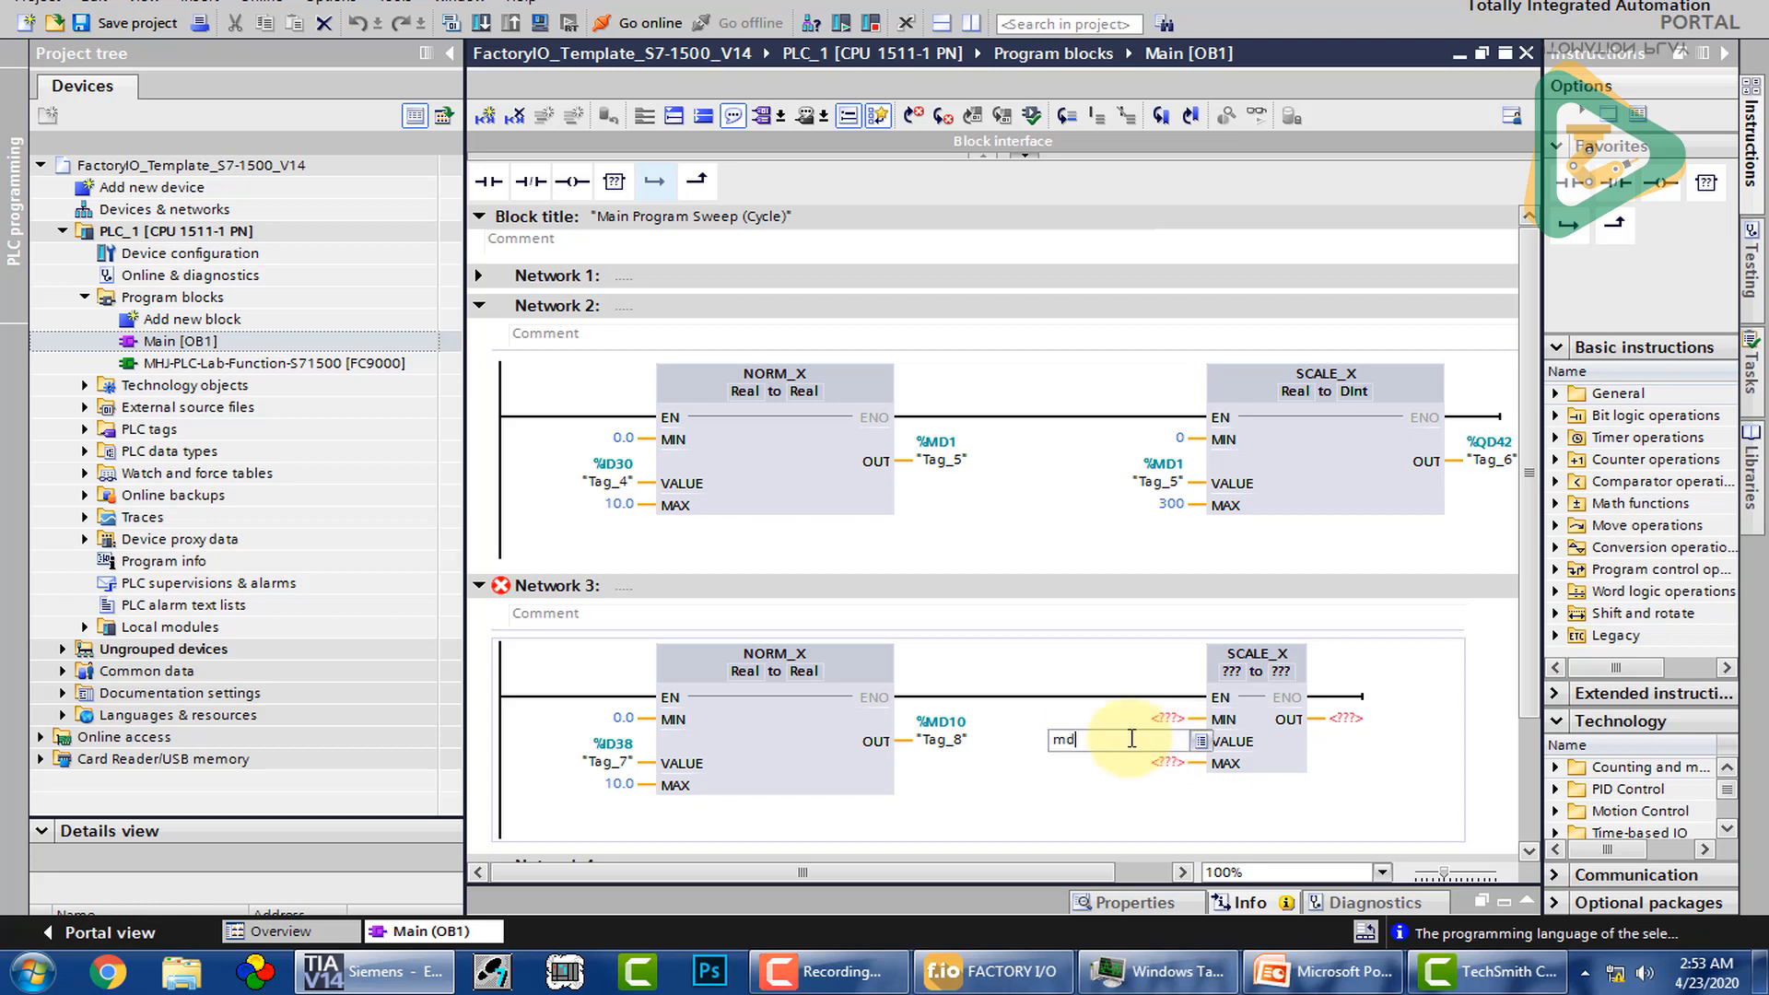
type("10")
key("Return")
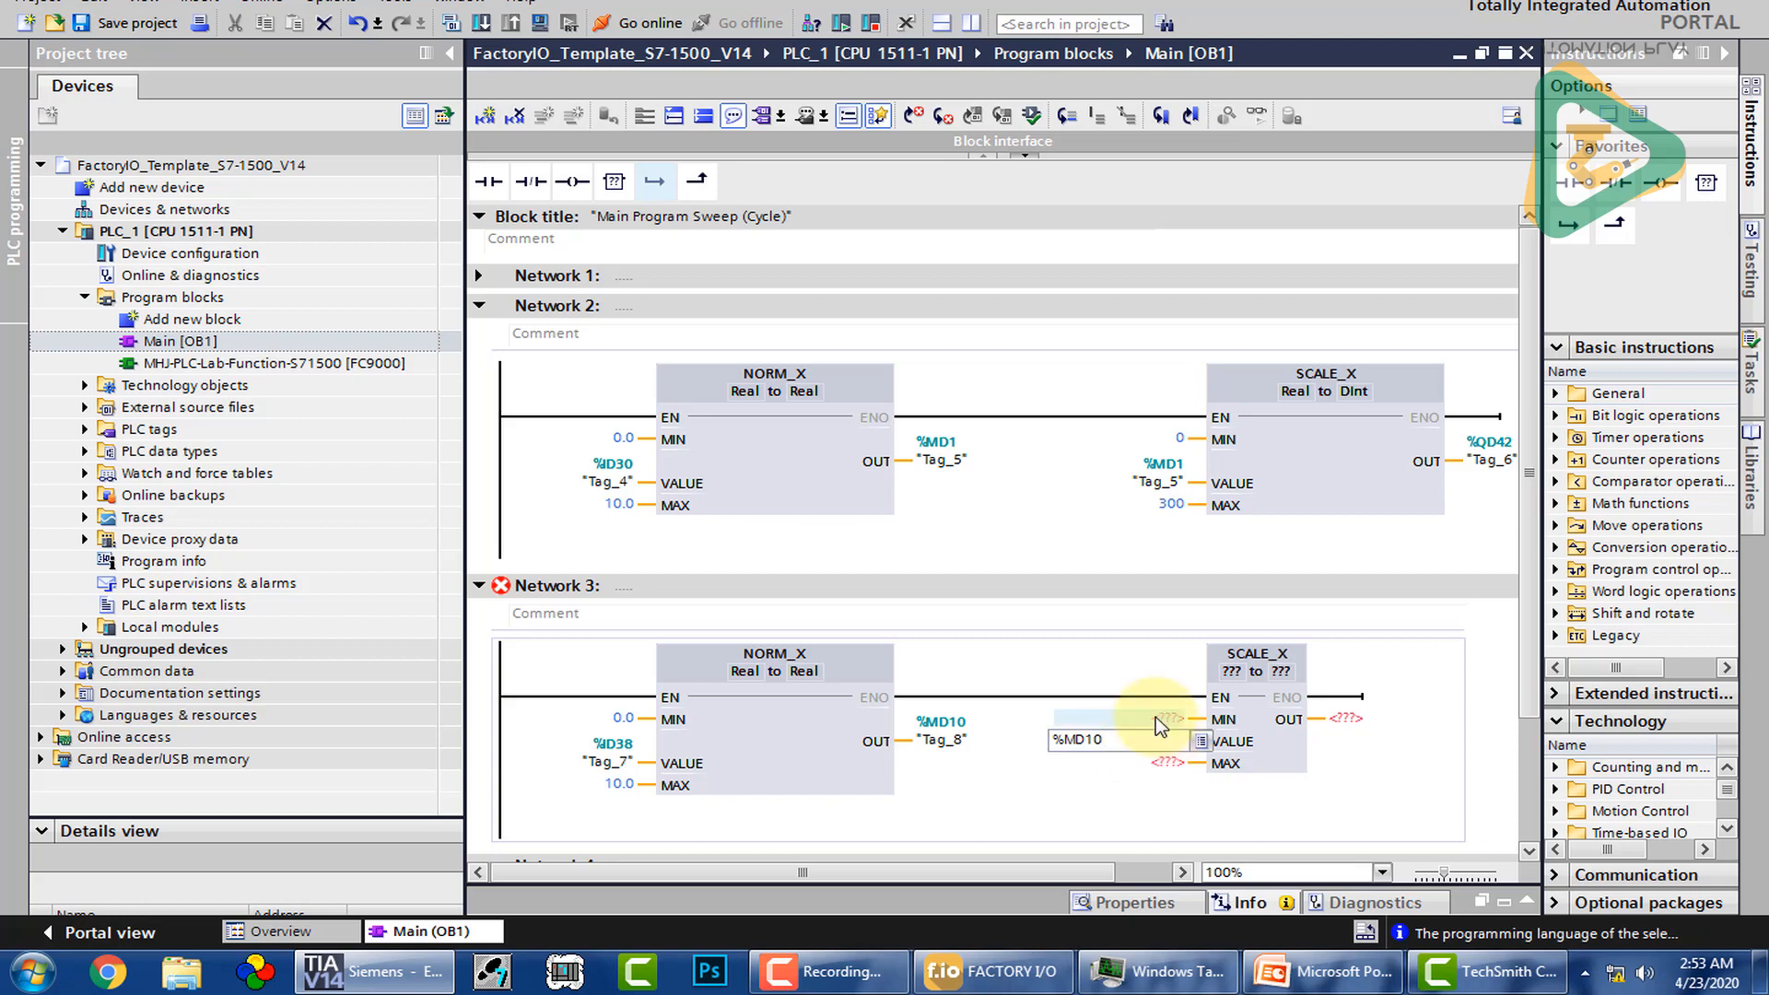
Step: Set Network 3's SCALE_X block to MIN 0 and MAX 300, with DInt as its output data type
left_click(1155, 716)
type("0")
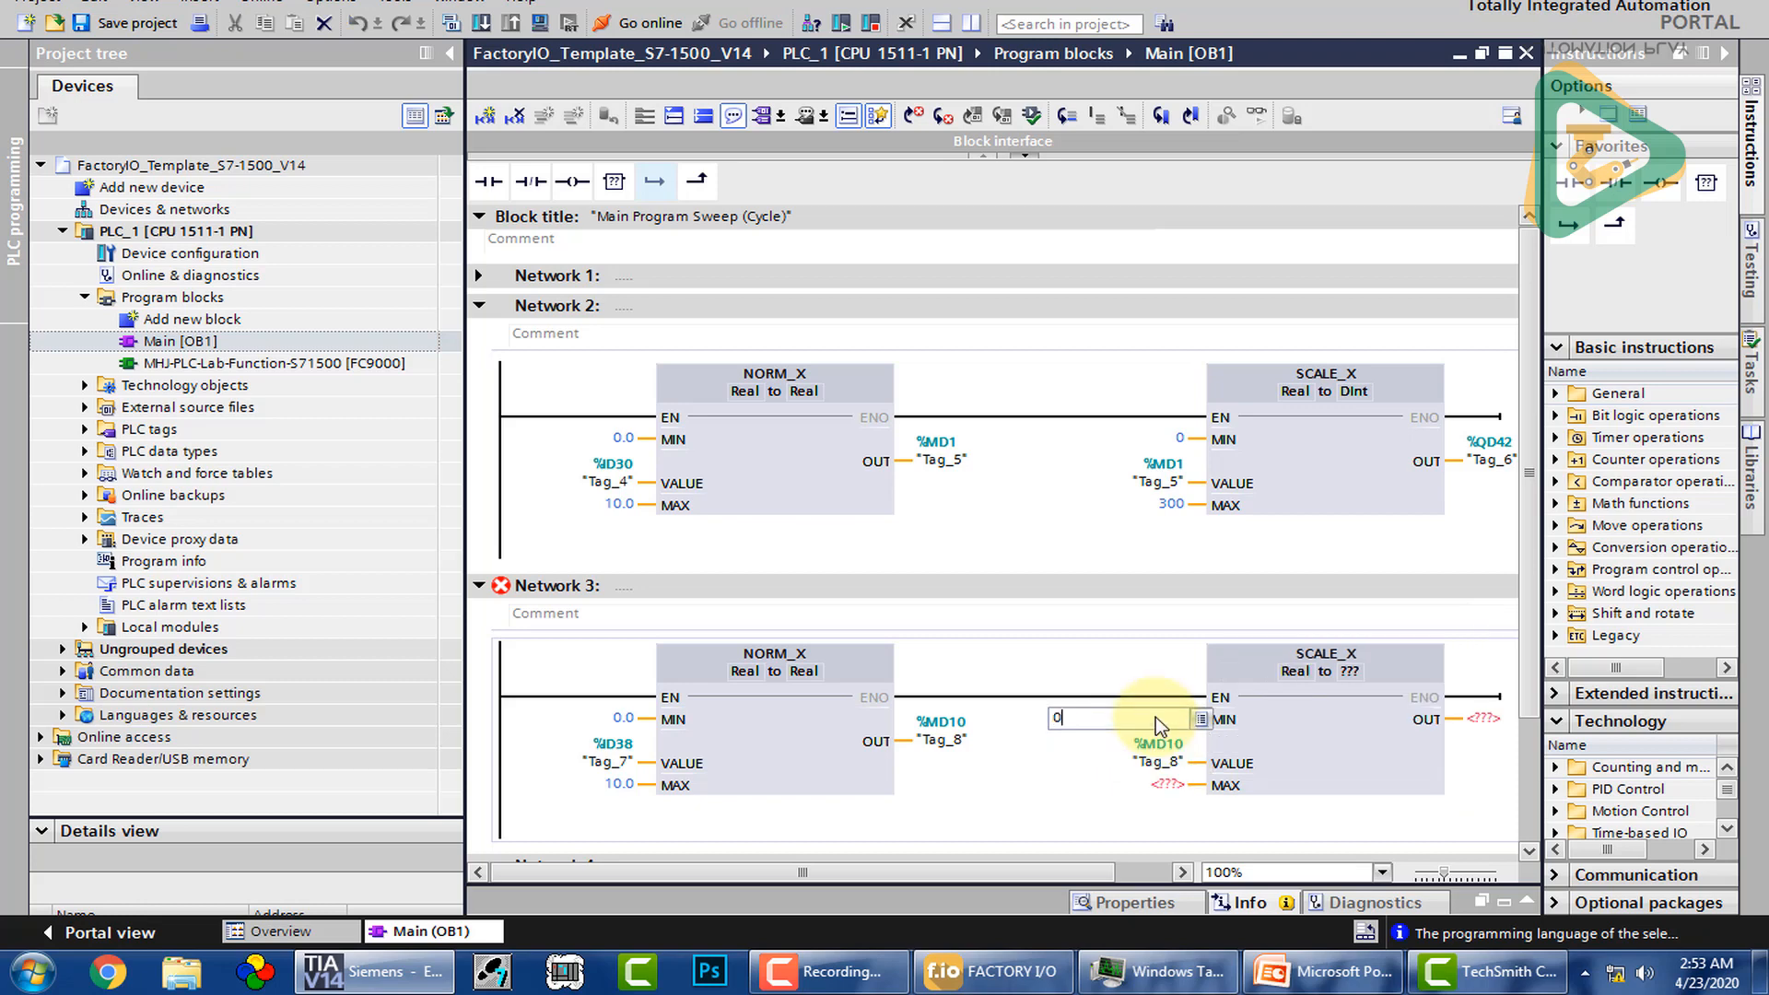
left_click(1176, 788)
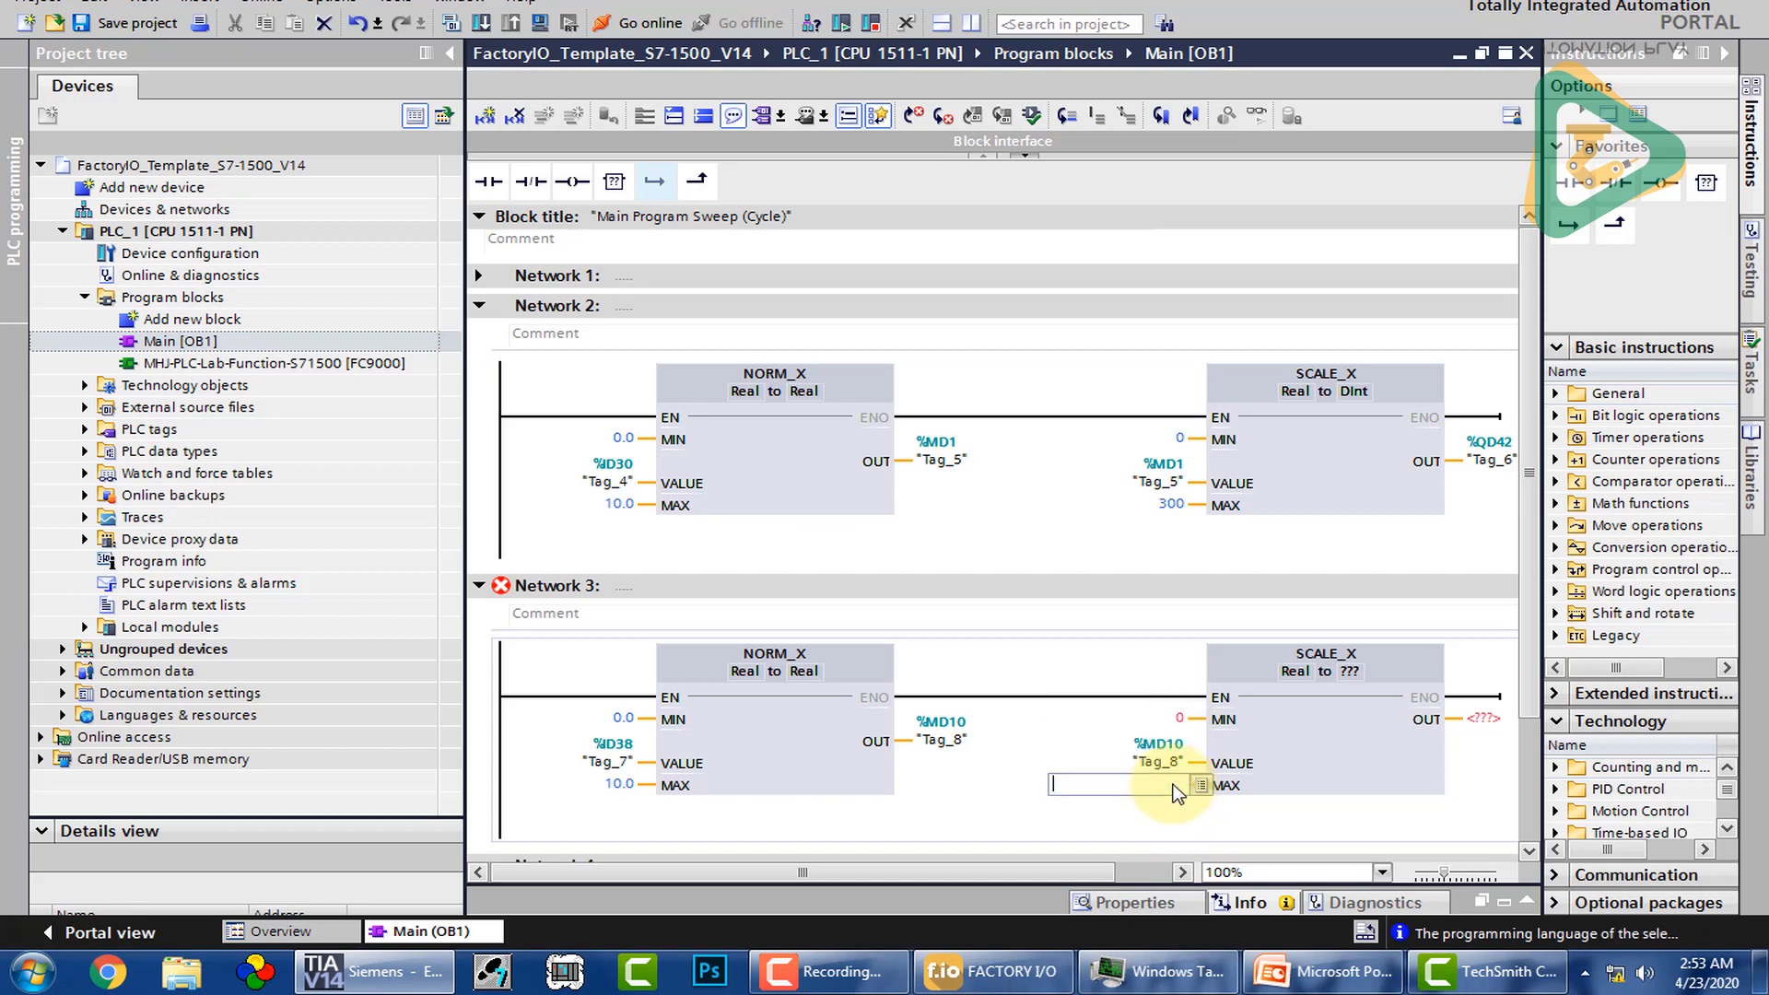
type("300")
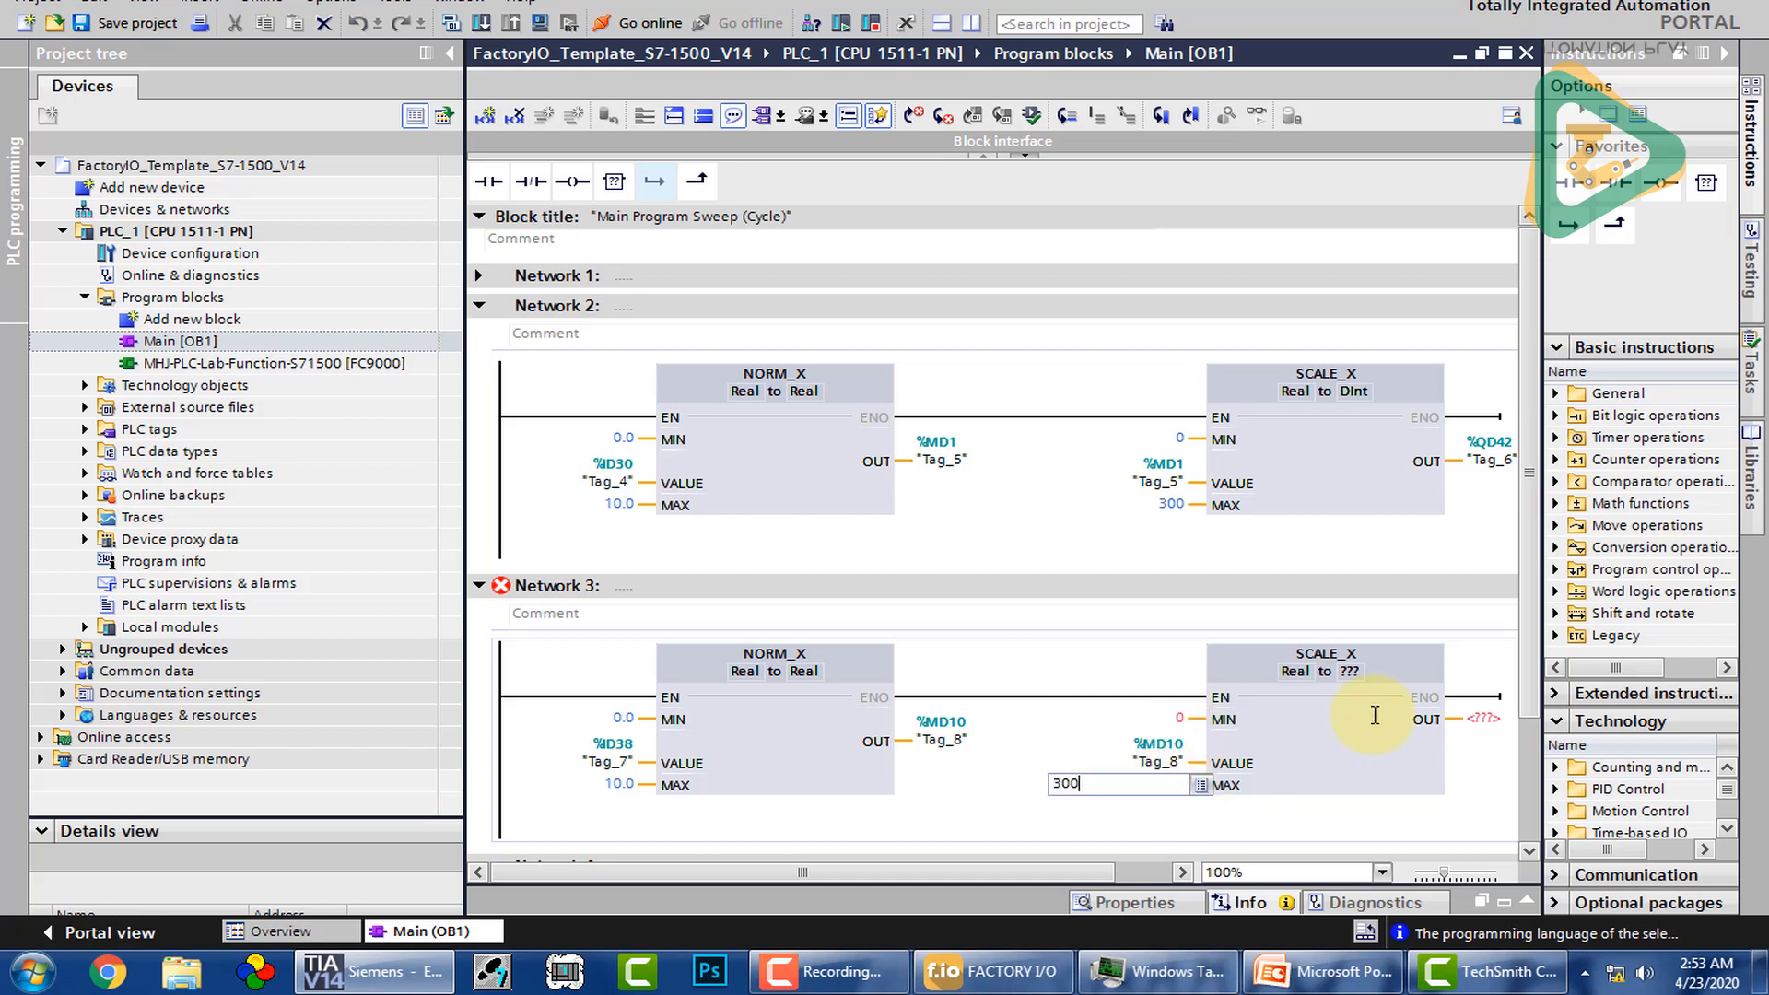
left_click(1357, 669)
left_click(1375, 672)
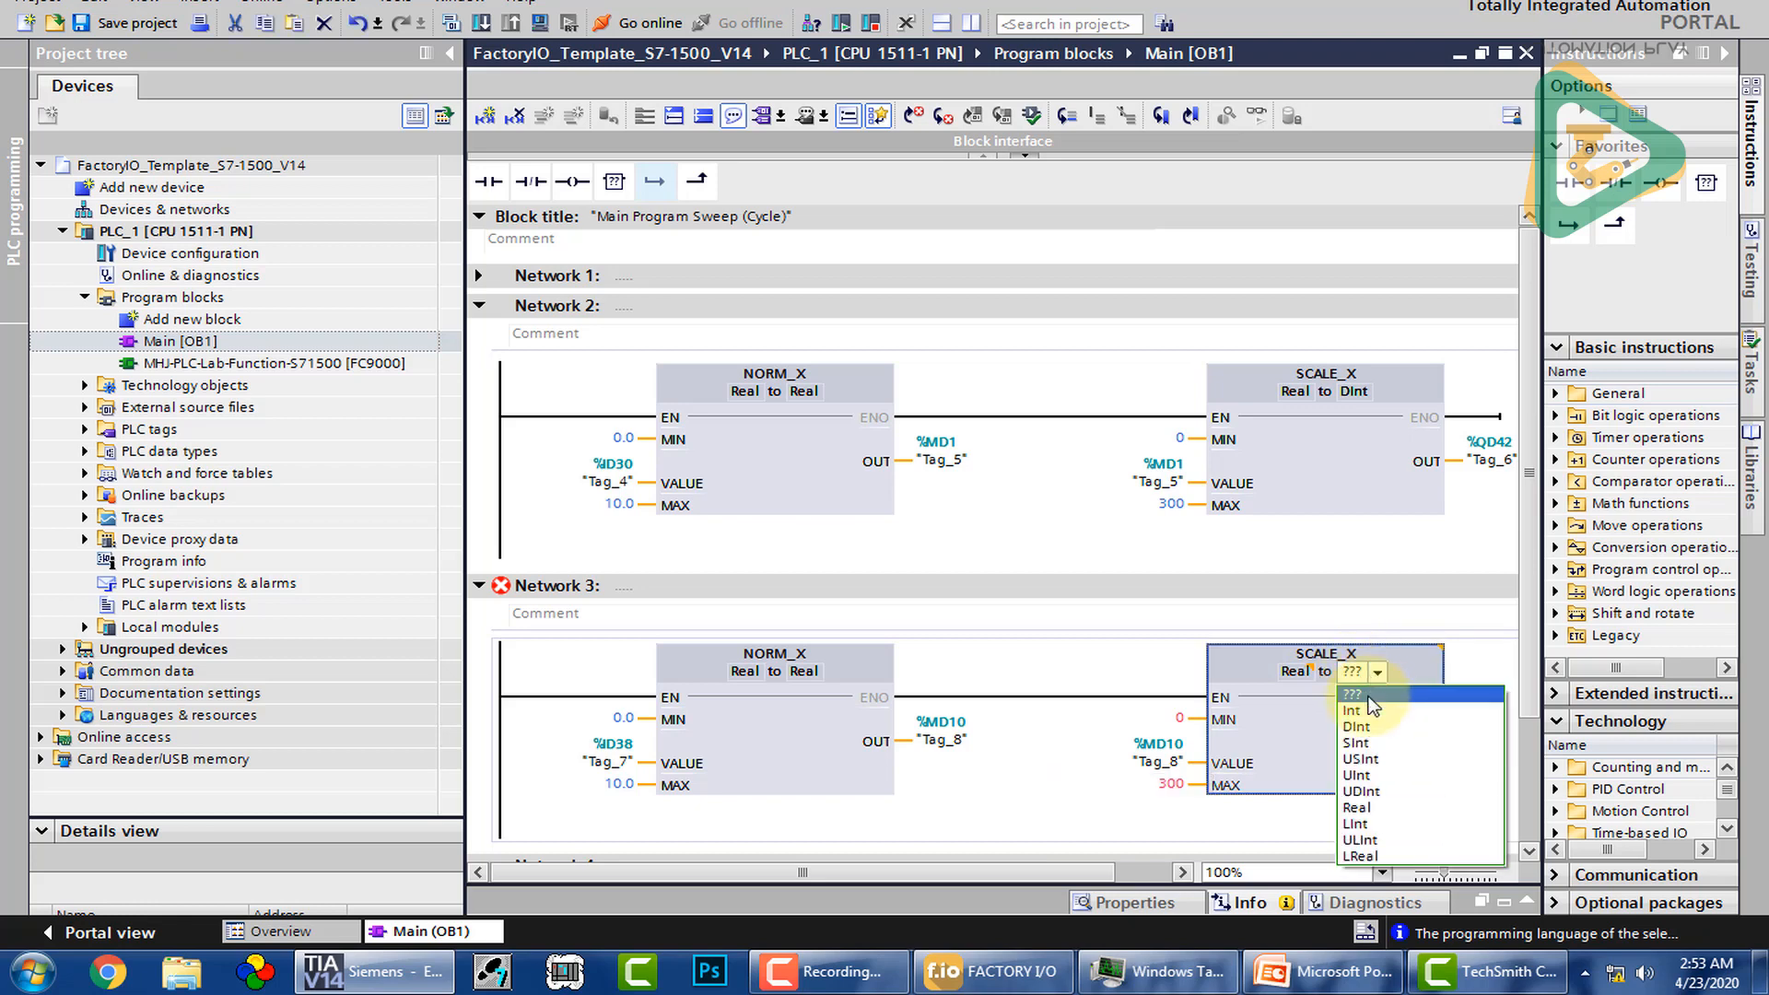
left_click(1465, 720)
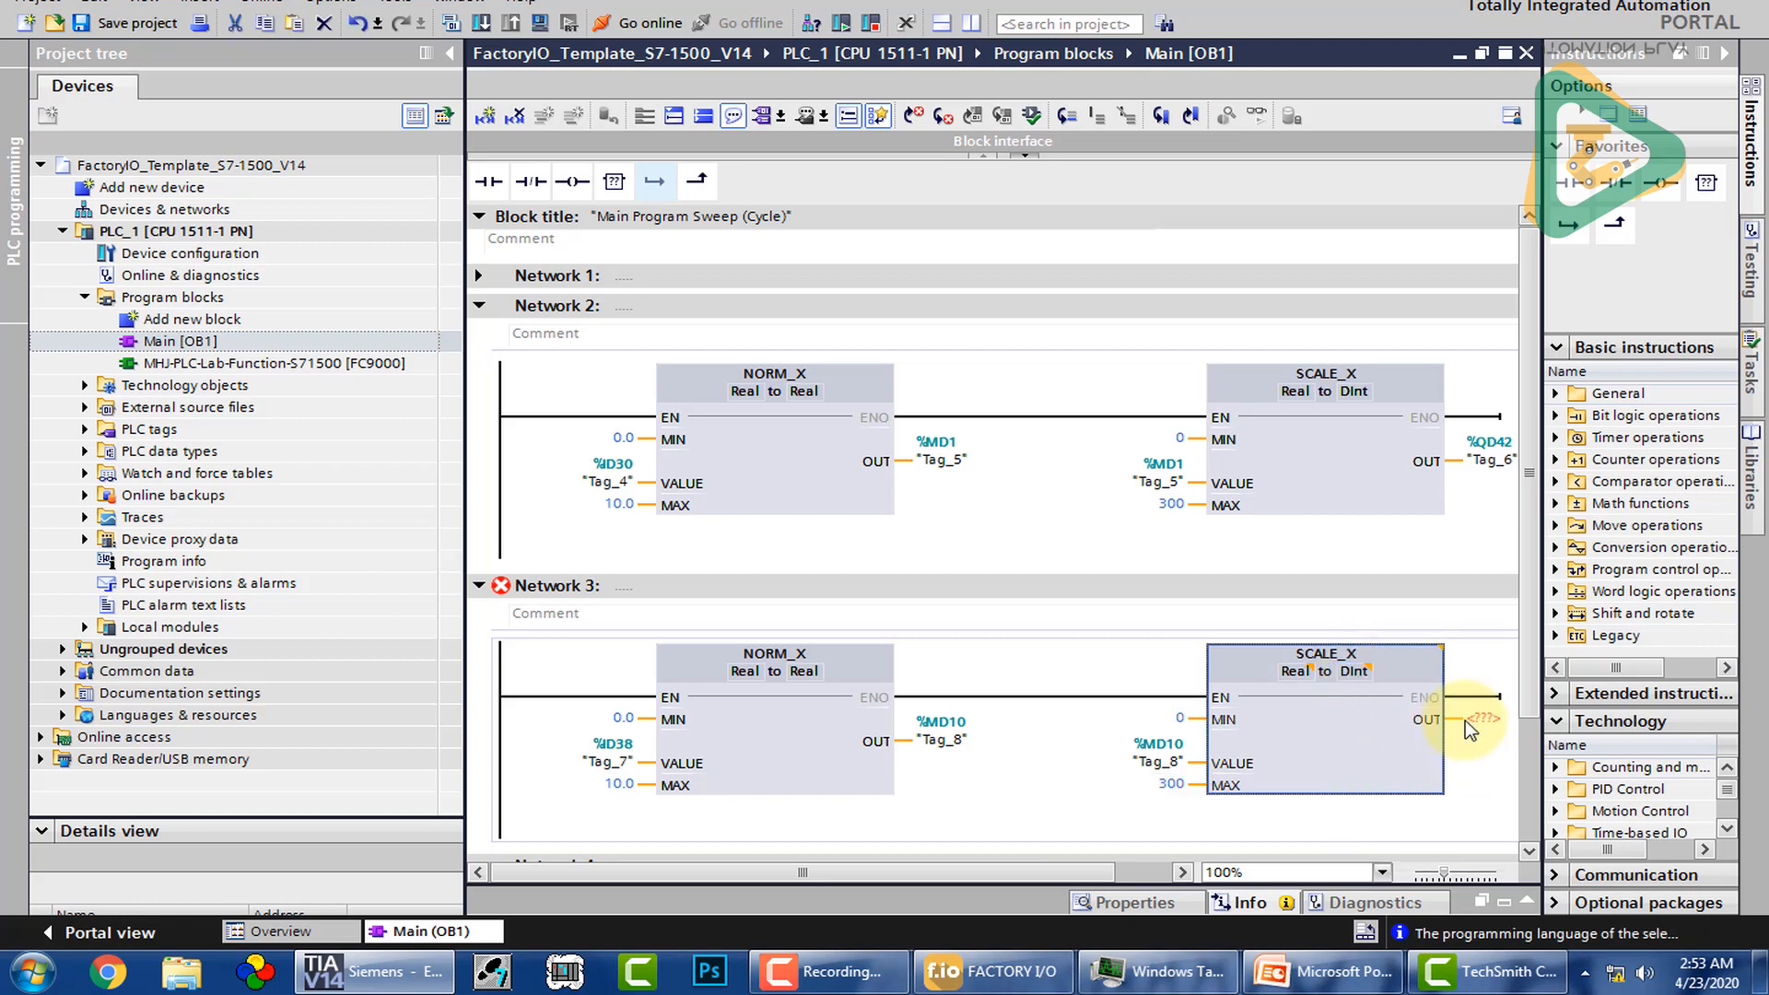
Step: Look up the SP display's output address in FACTORY I/O's driver mapping and return to the ladder program
left_click(990, 971)
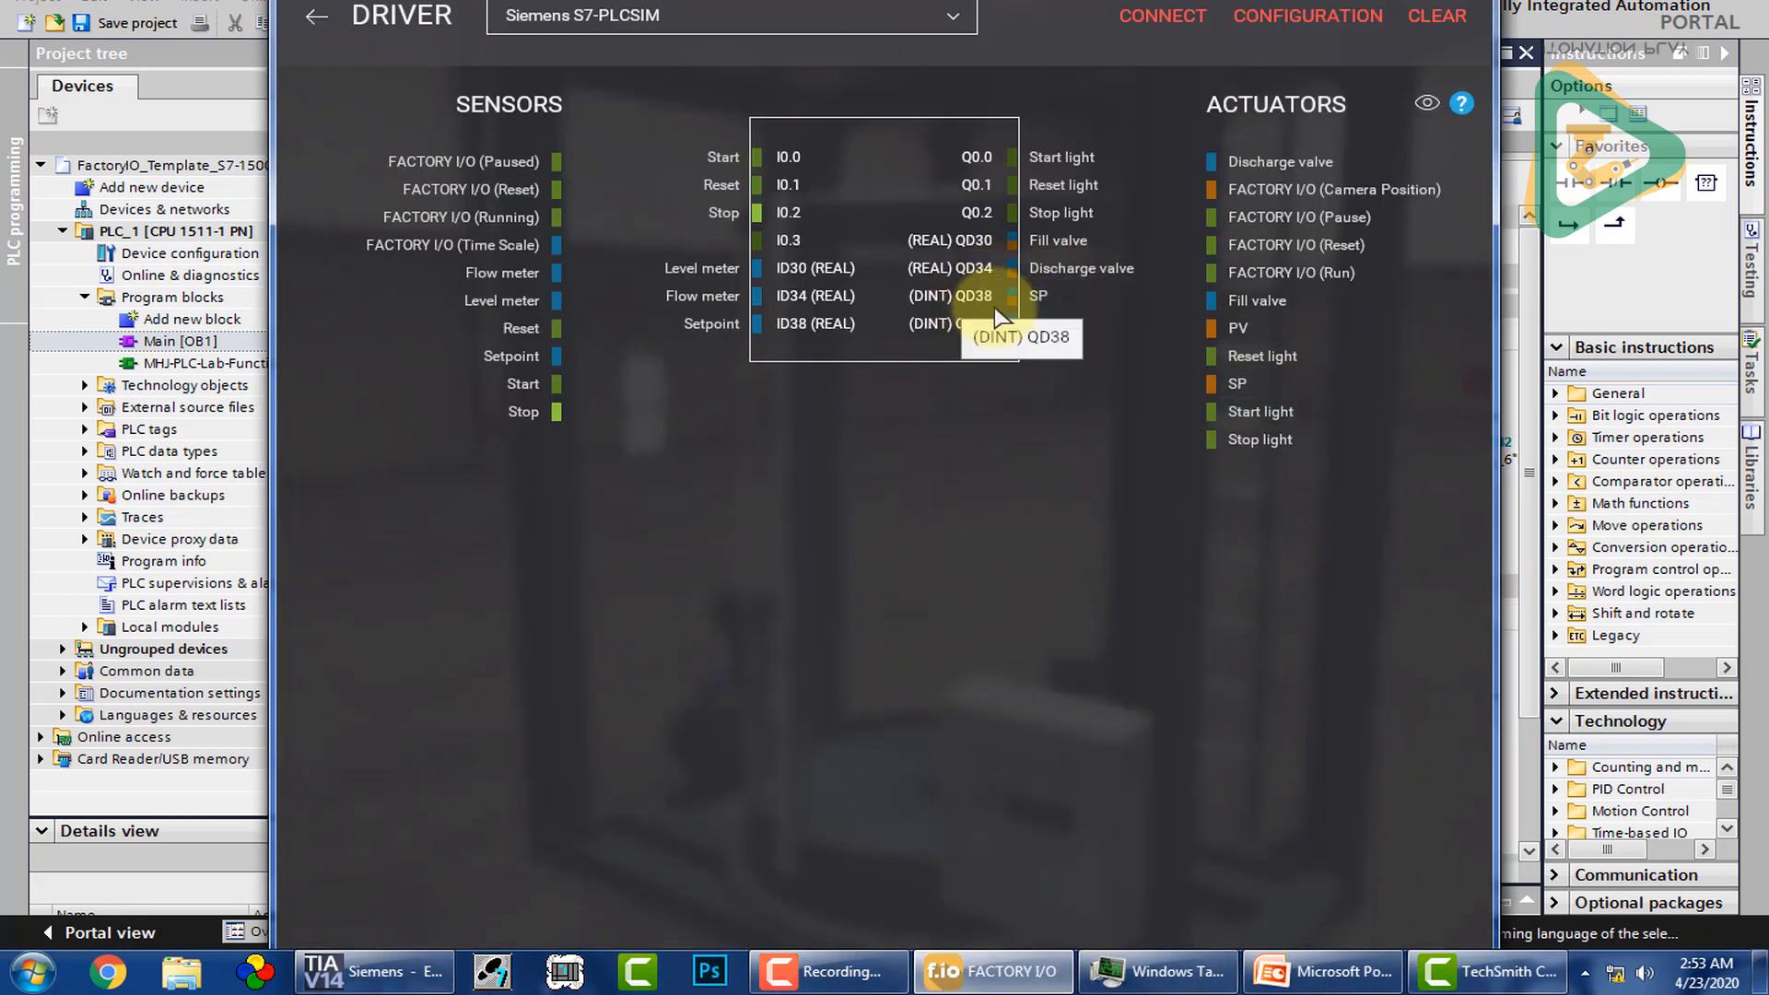
left_click(990, 971)
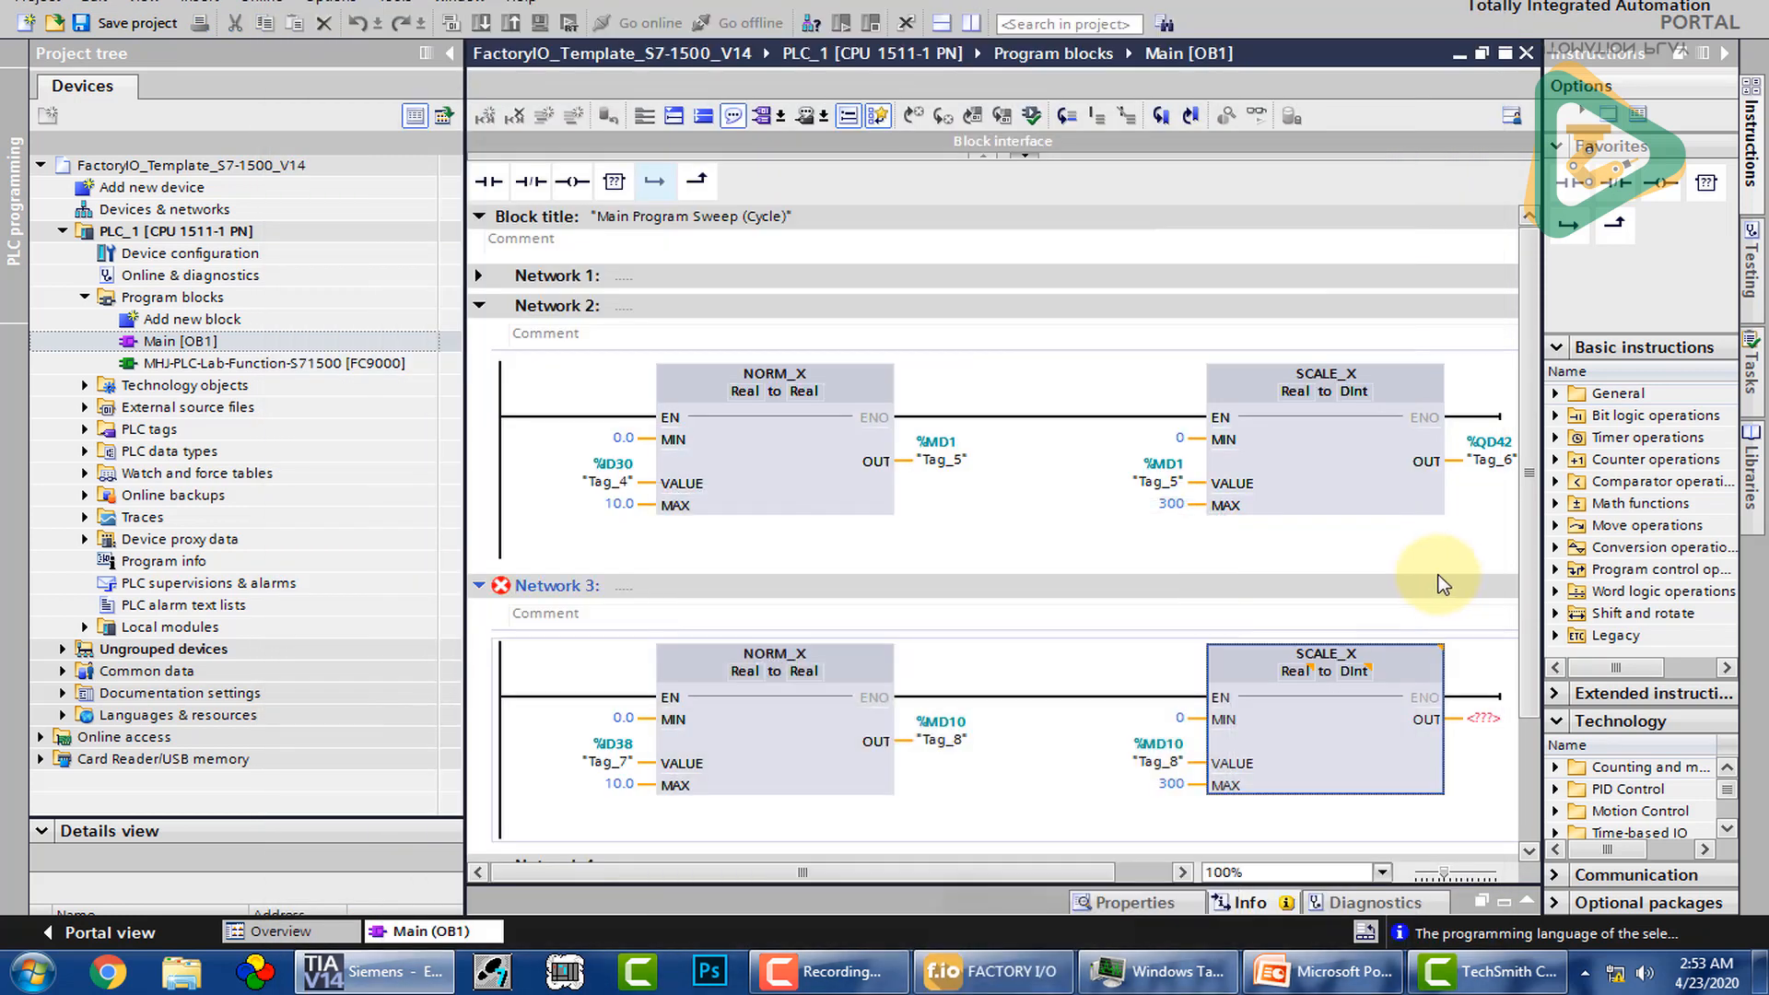
Step: Assign the SP display address QD38 to the OUT of Network 3's SCALE_X block
left_click(1472, 723)
type("qd38")
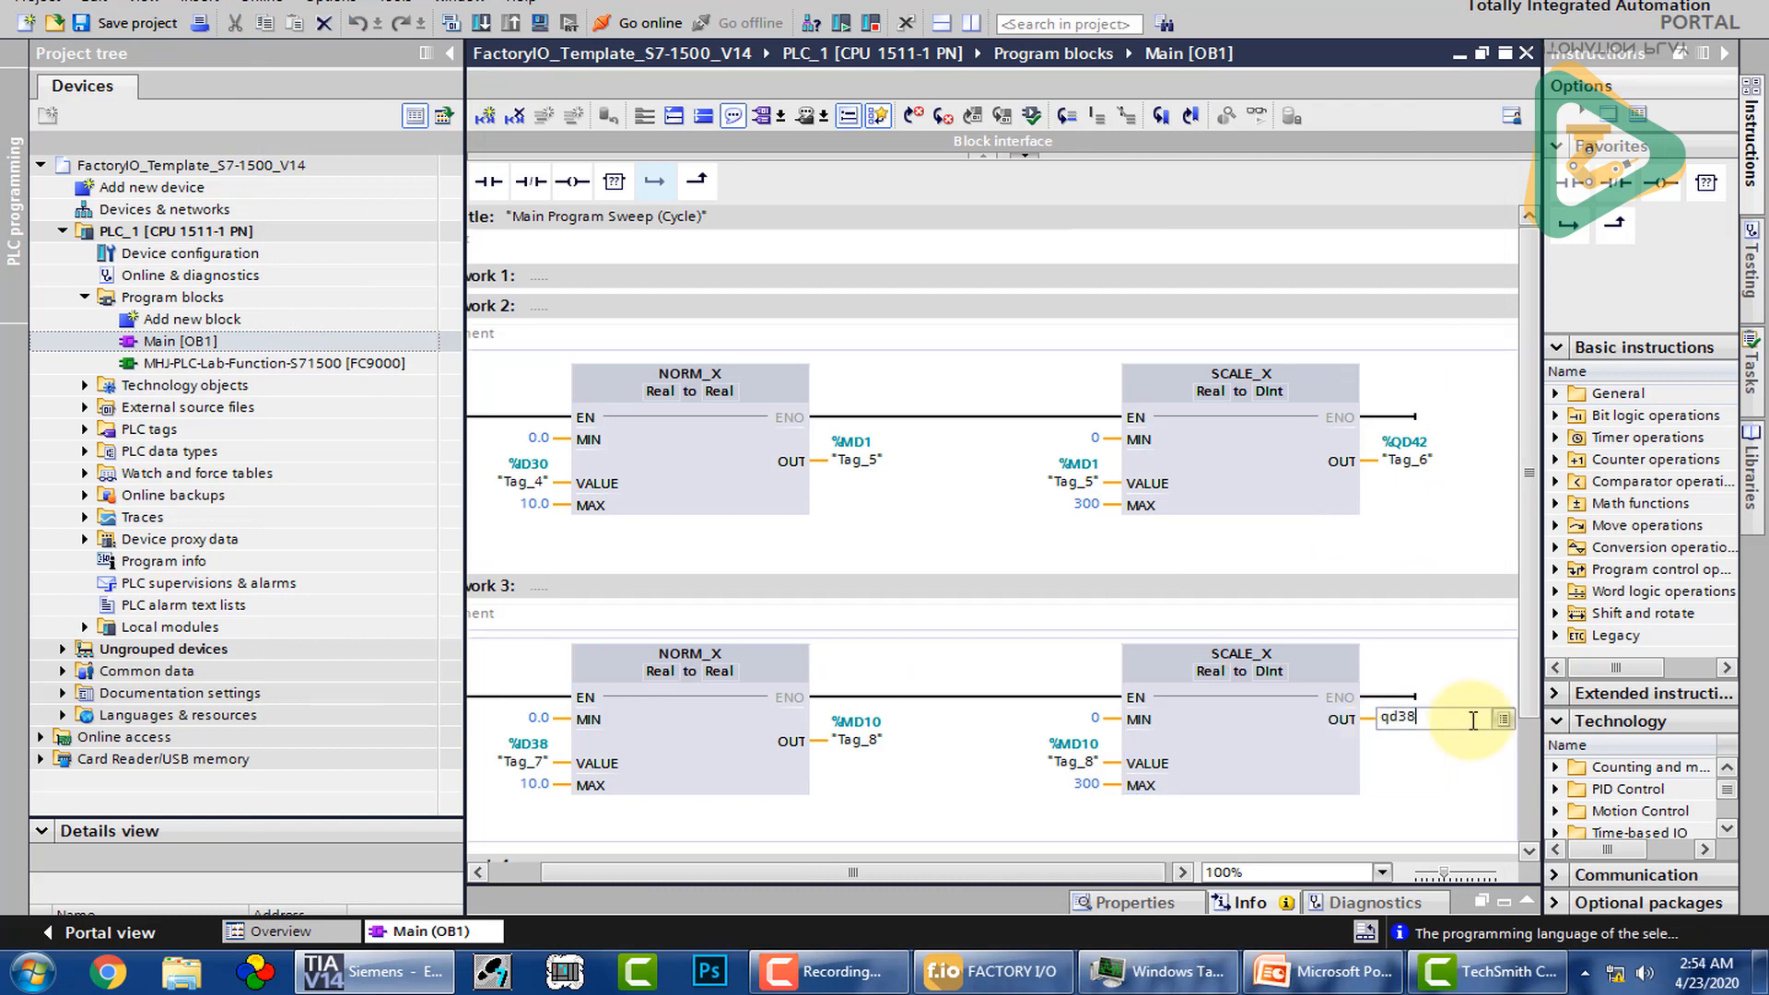
key("Return")
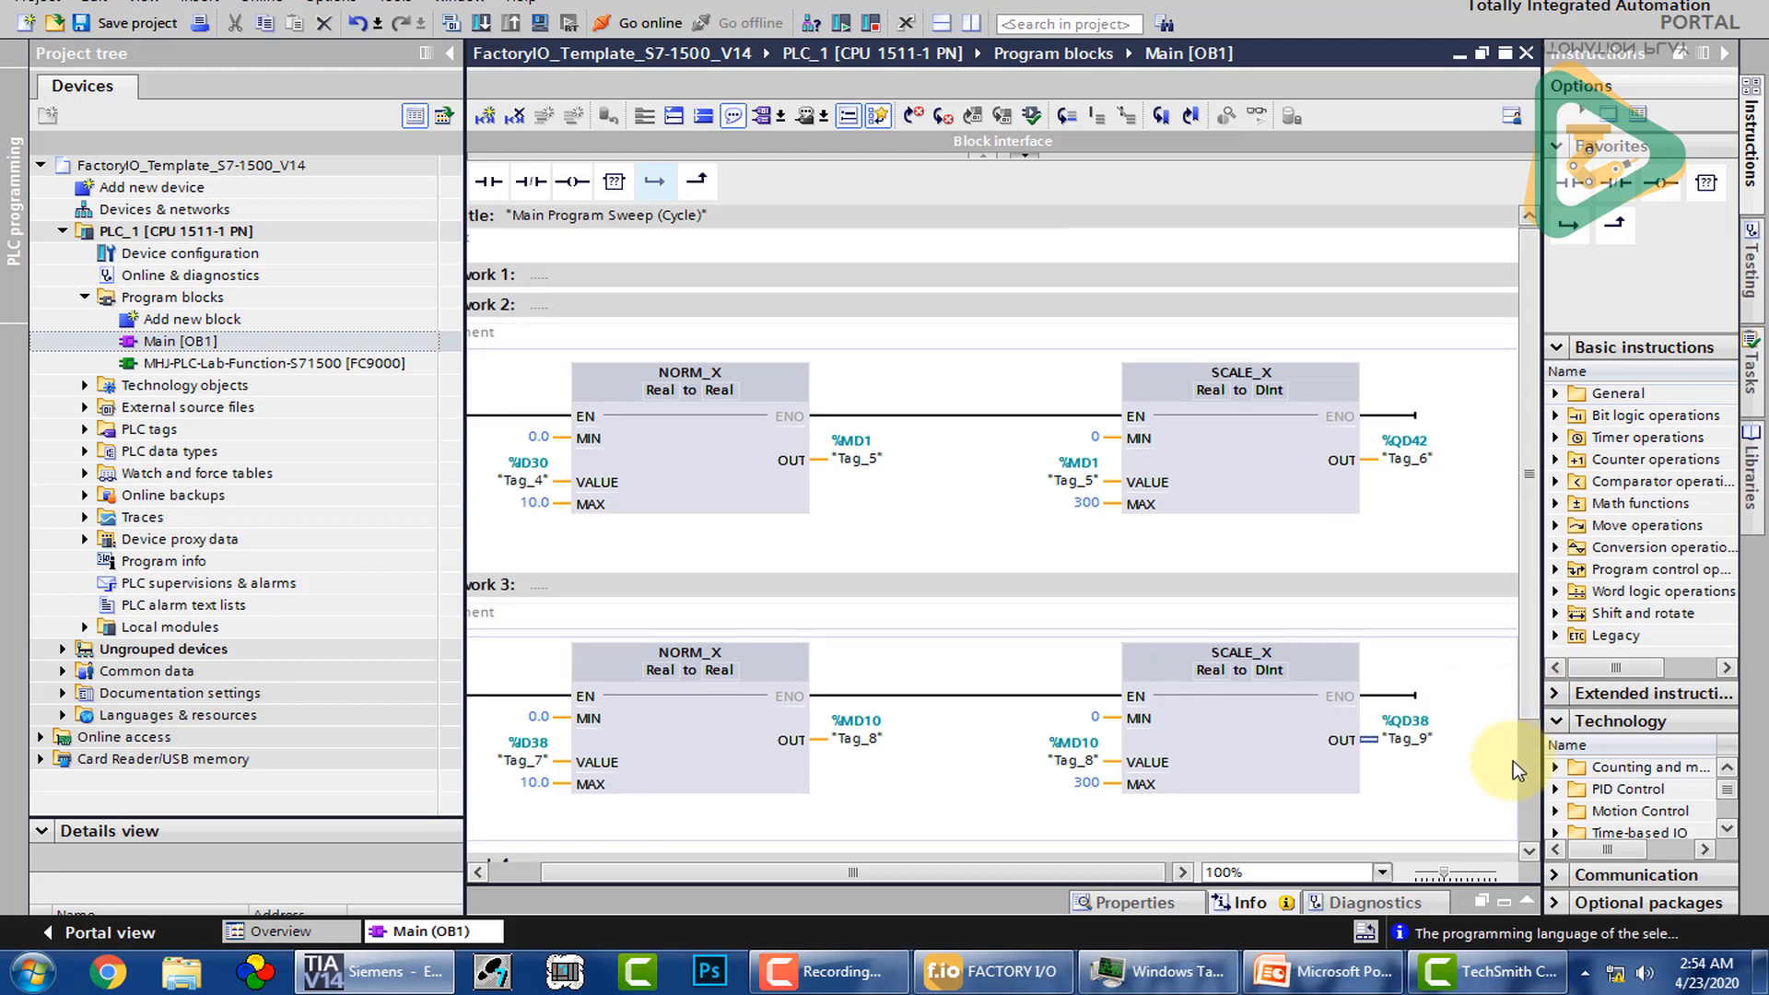
Step: Review the NORM_X blocks and their level and setpoint inputs in Networks 2 and 3
scroll(1513, 761, "down", 3)
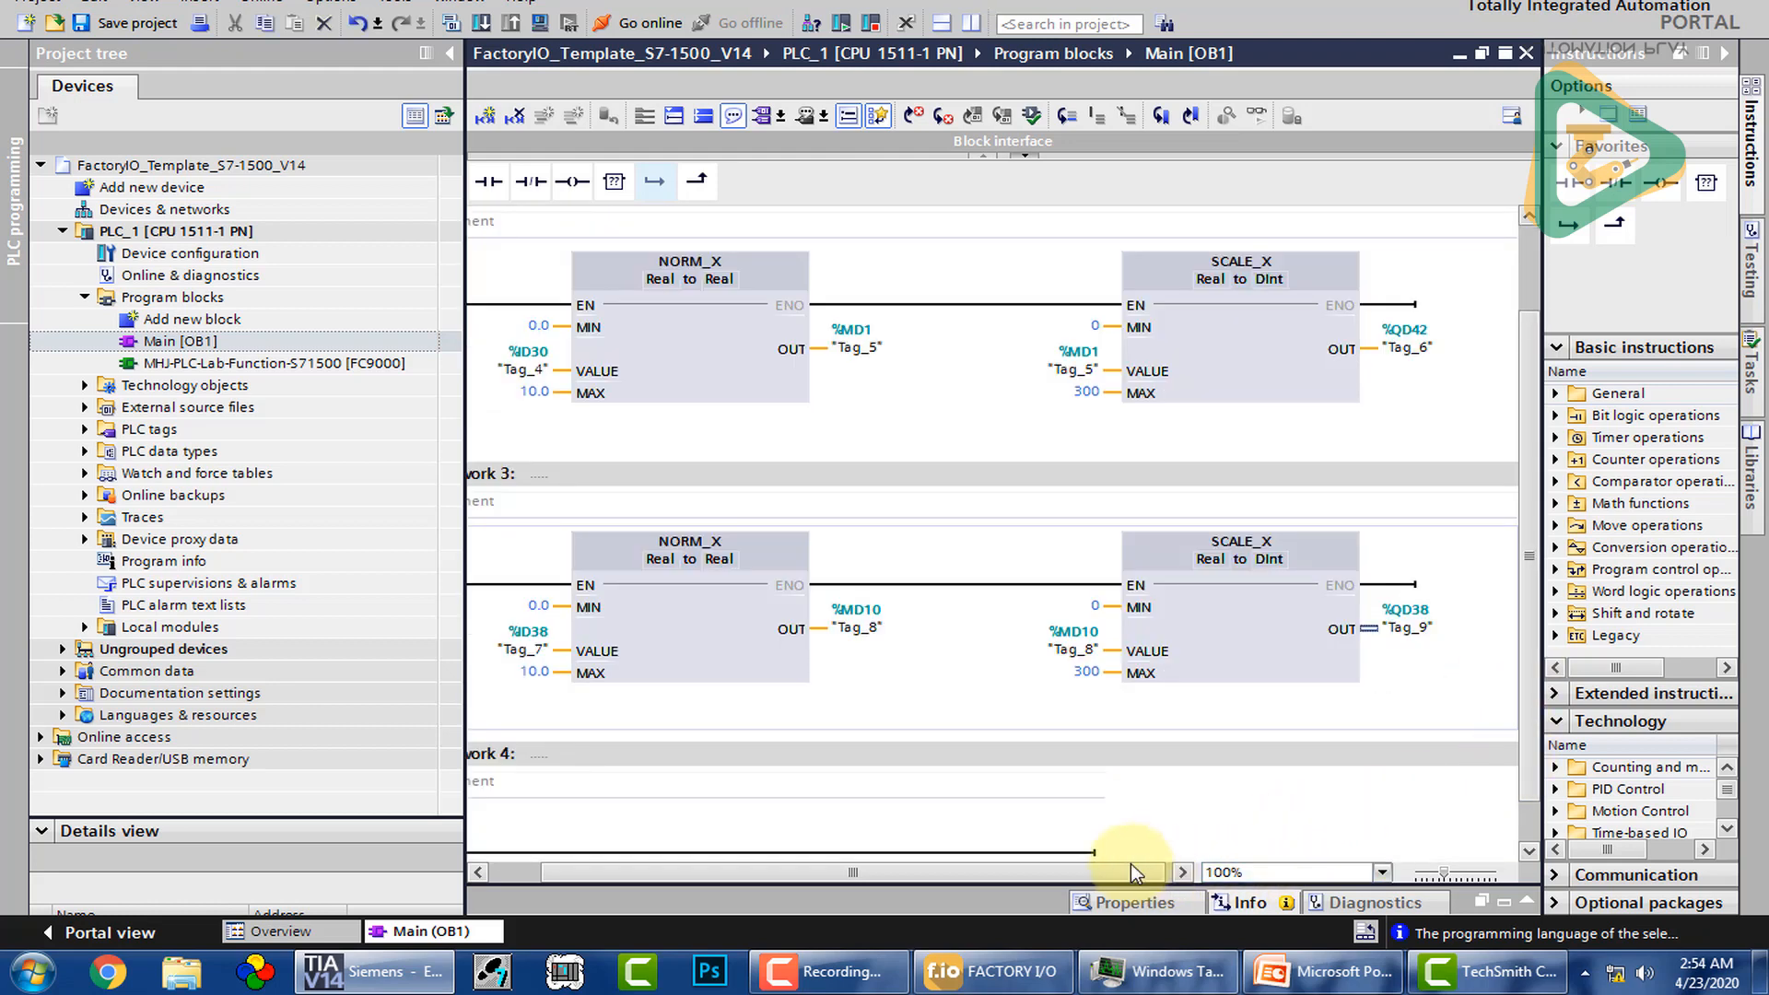
scroll(958, 874, "left", 3)
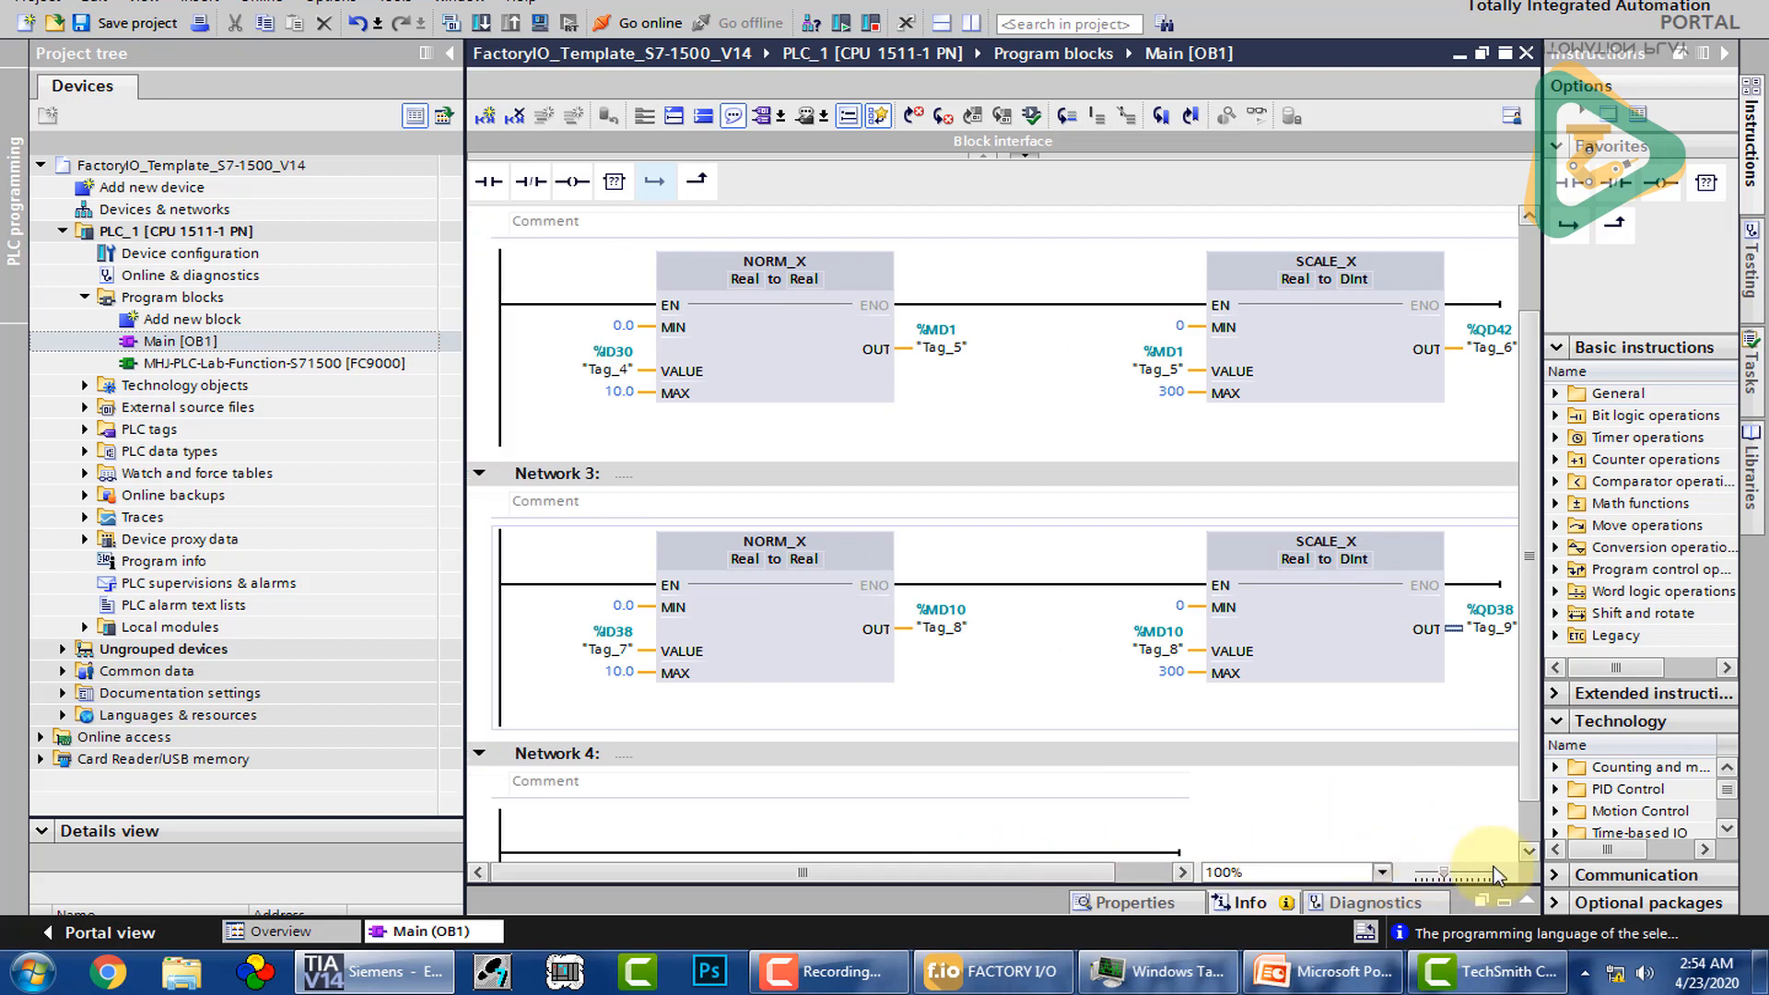
left_click(1529, 855)
left_click(858, 322)
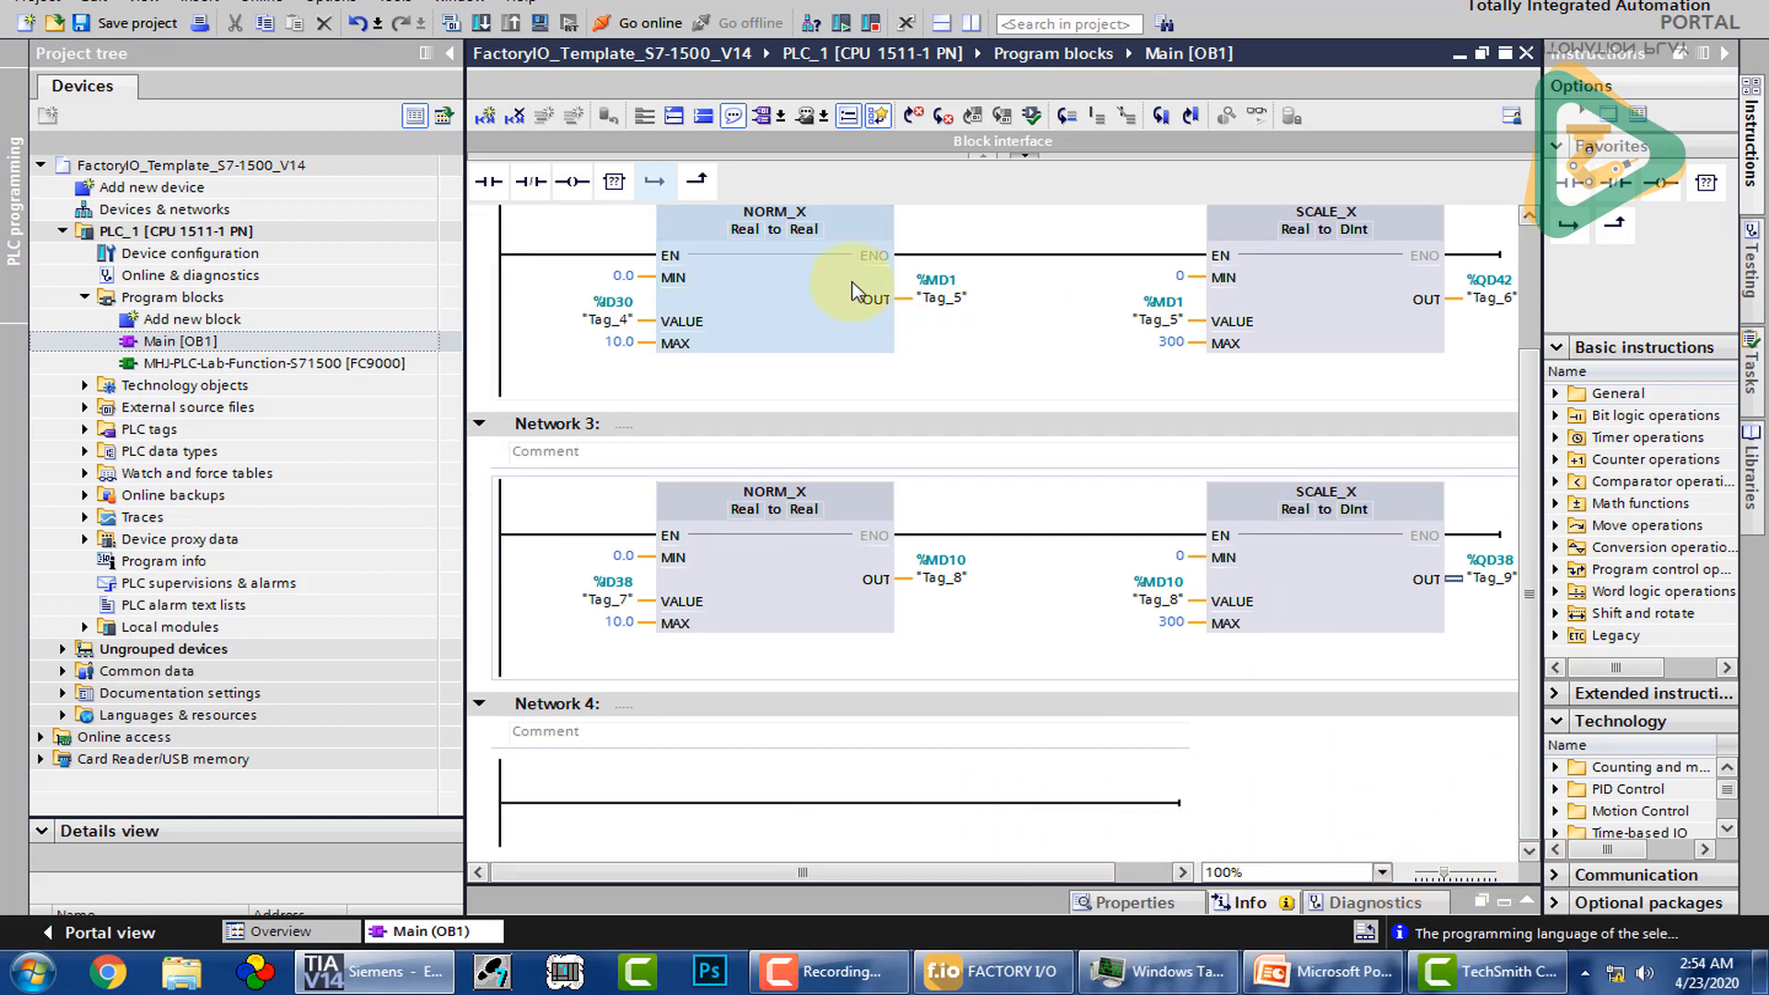
left_click(611, 302)
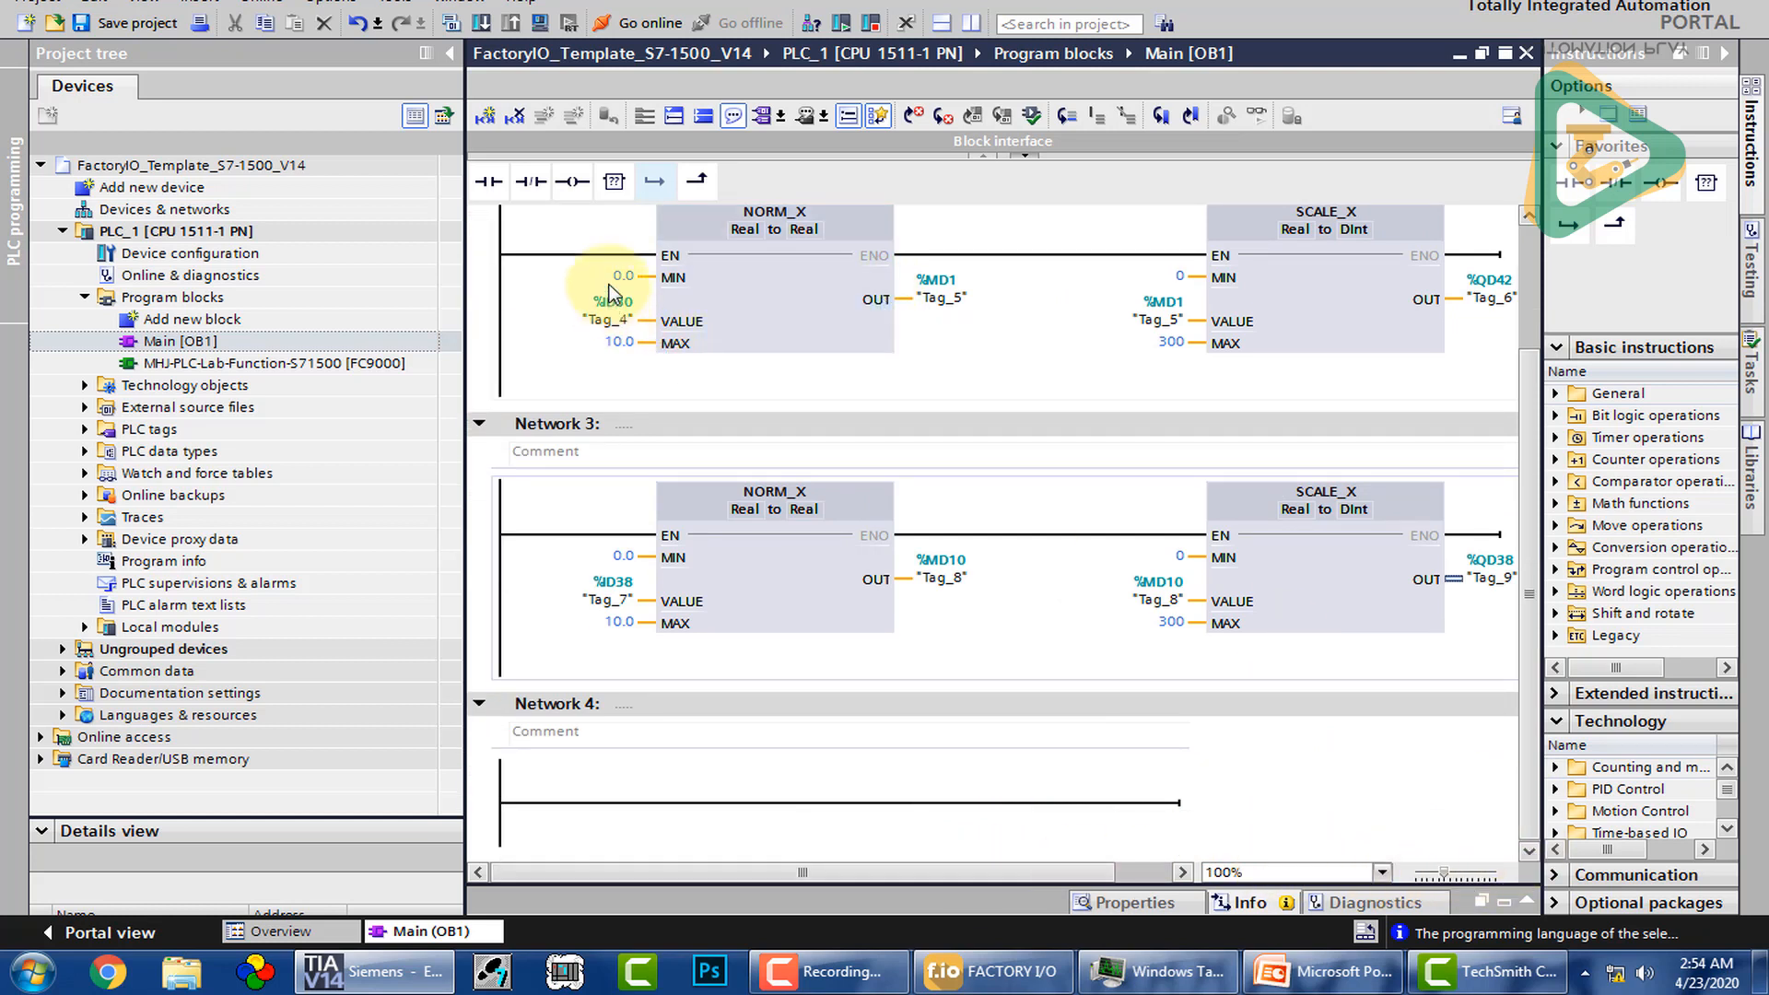
left_click(641, 595)
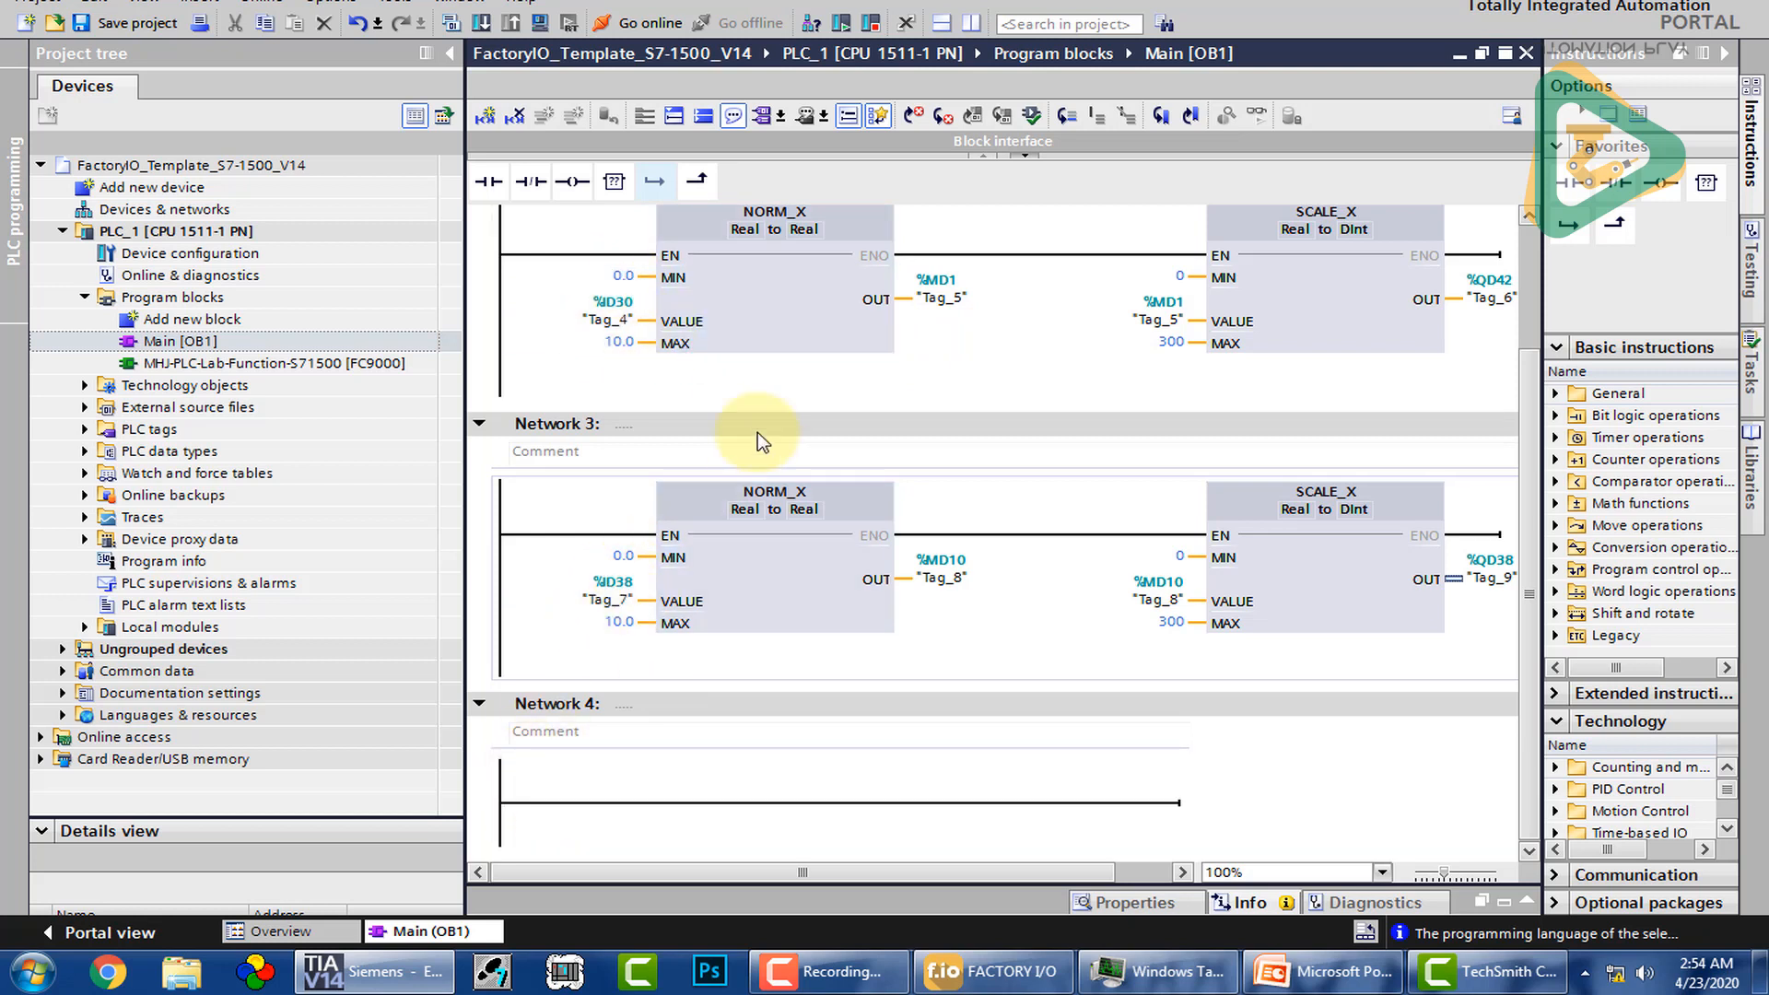
left_click(791, 493)
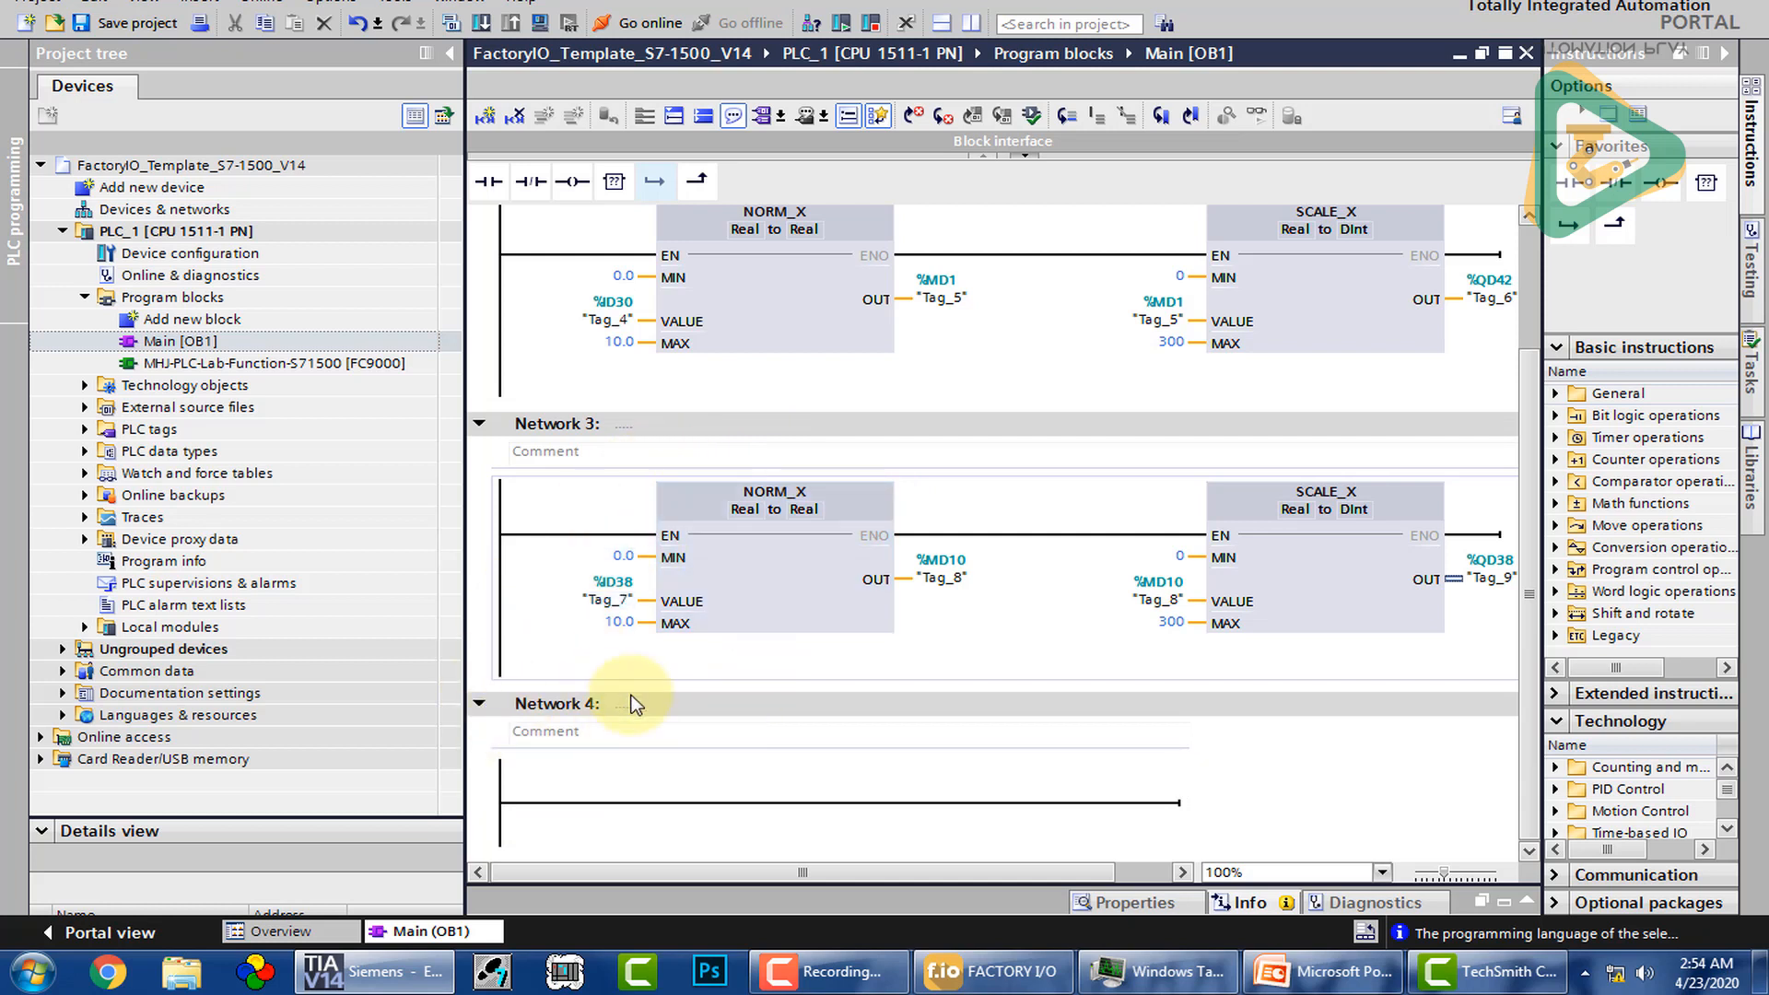
Step: Insert an empty box on Network 4's rung and define it as a SUB instruction
left_click(559, 805)
left_click(559, 804)
left_click(610, 183)
left_click_drag(610, 183, 645, 806)
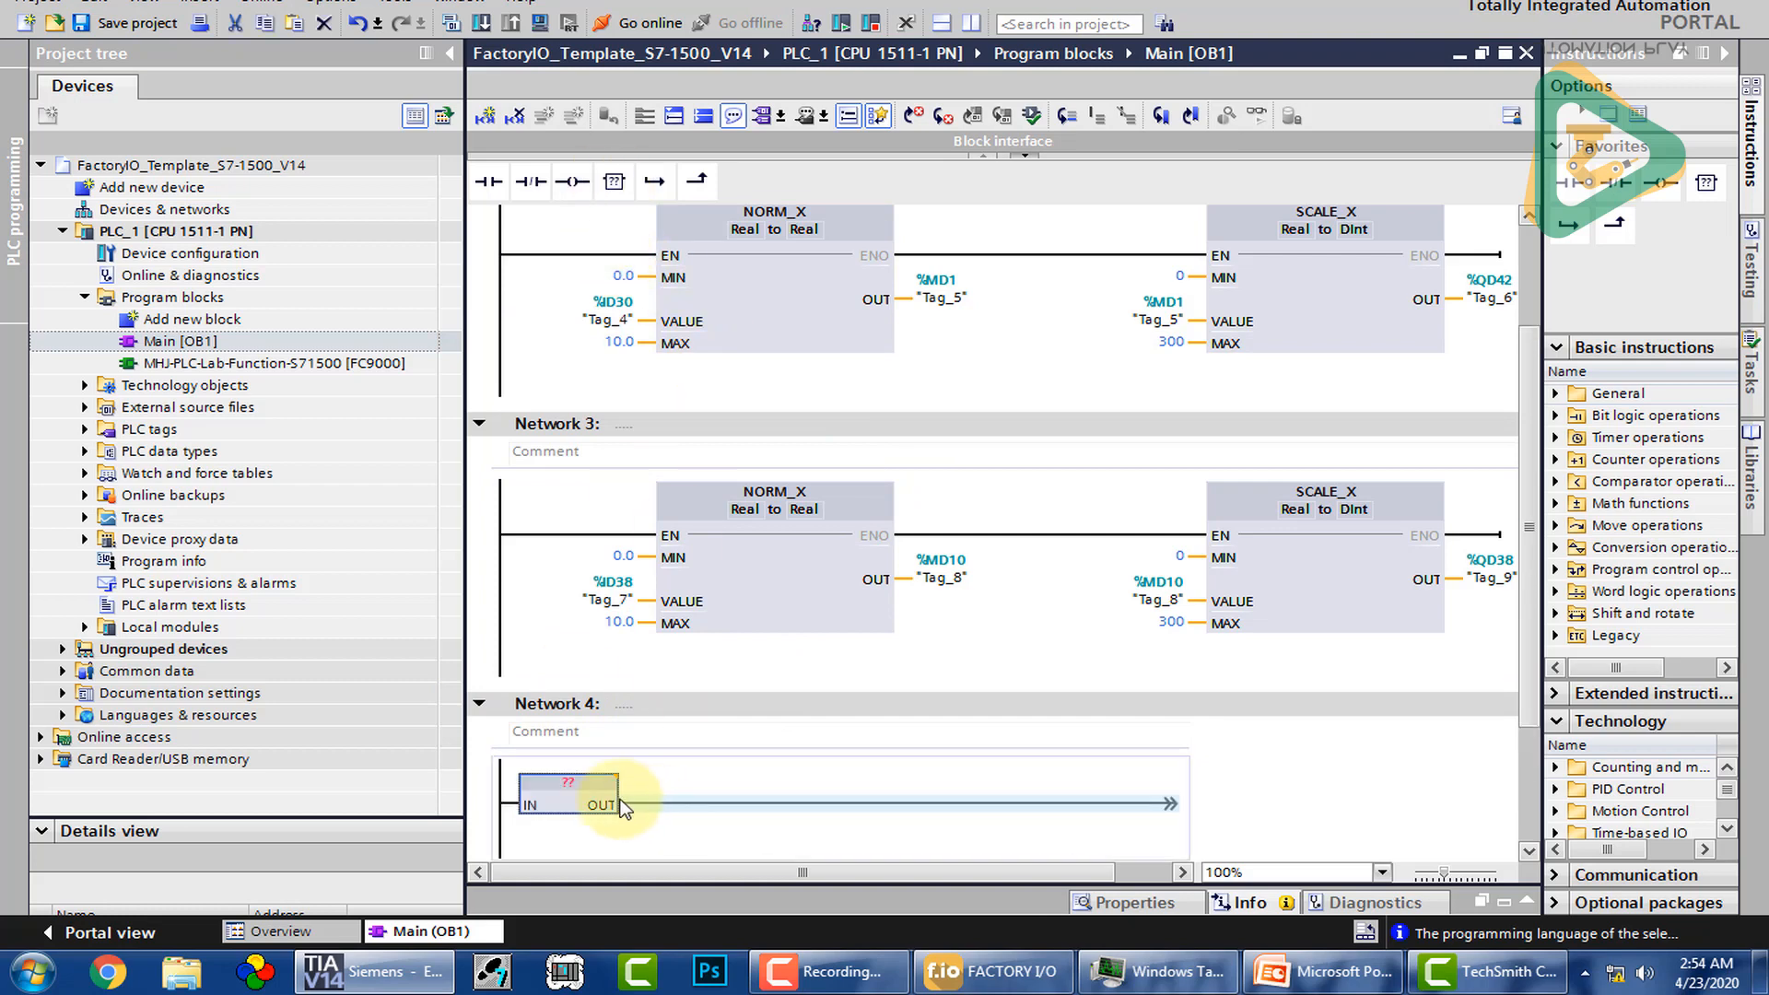
left_click(579, 783)
type("s")
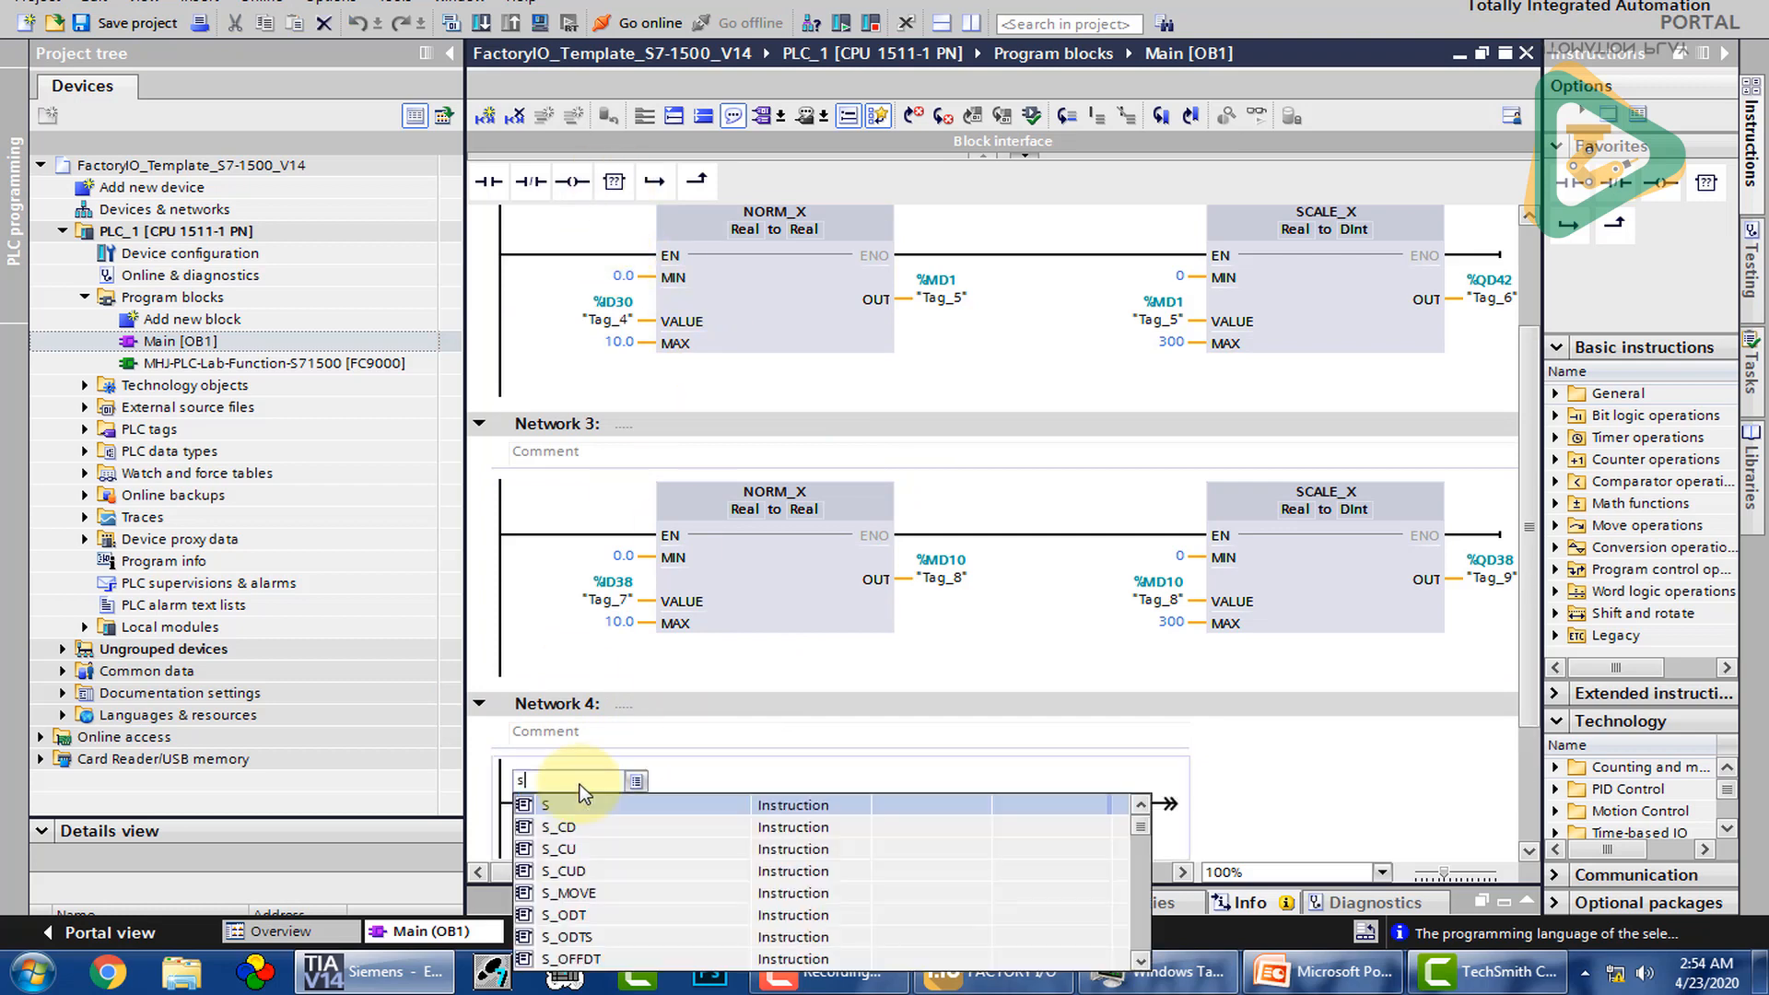
type("ub")
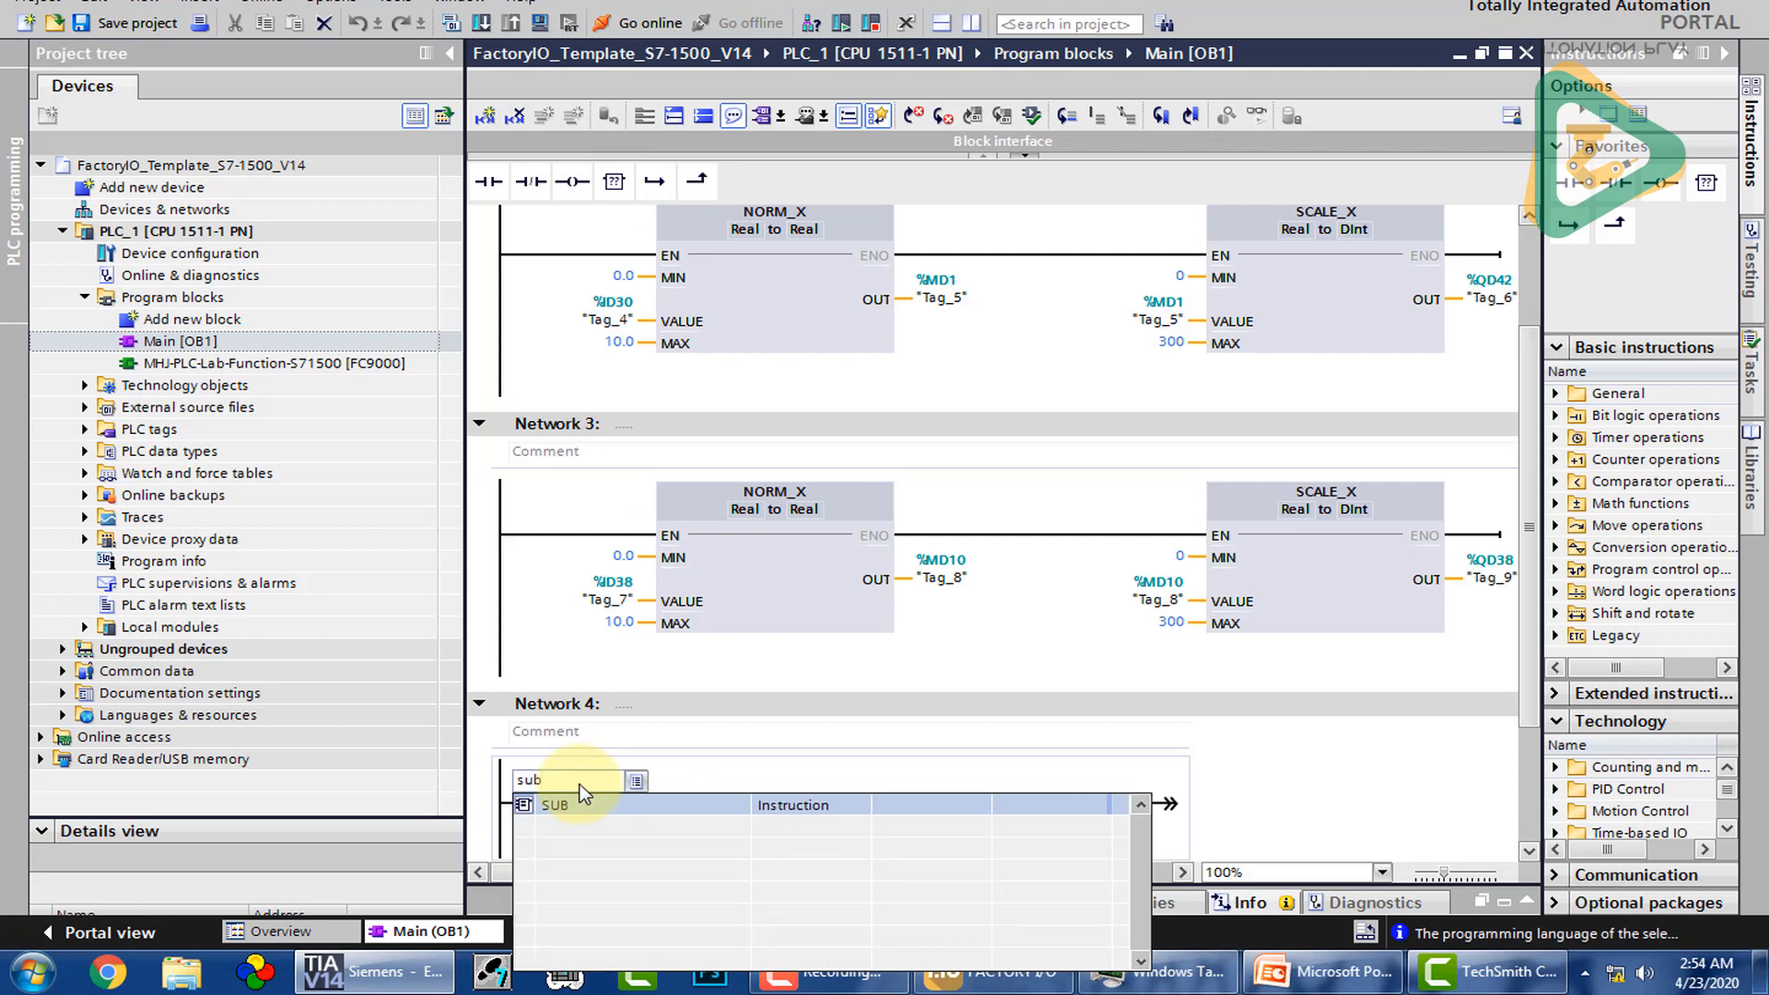
key("Return")
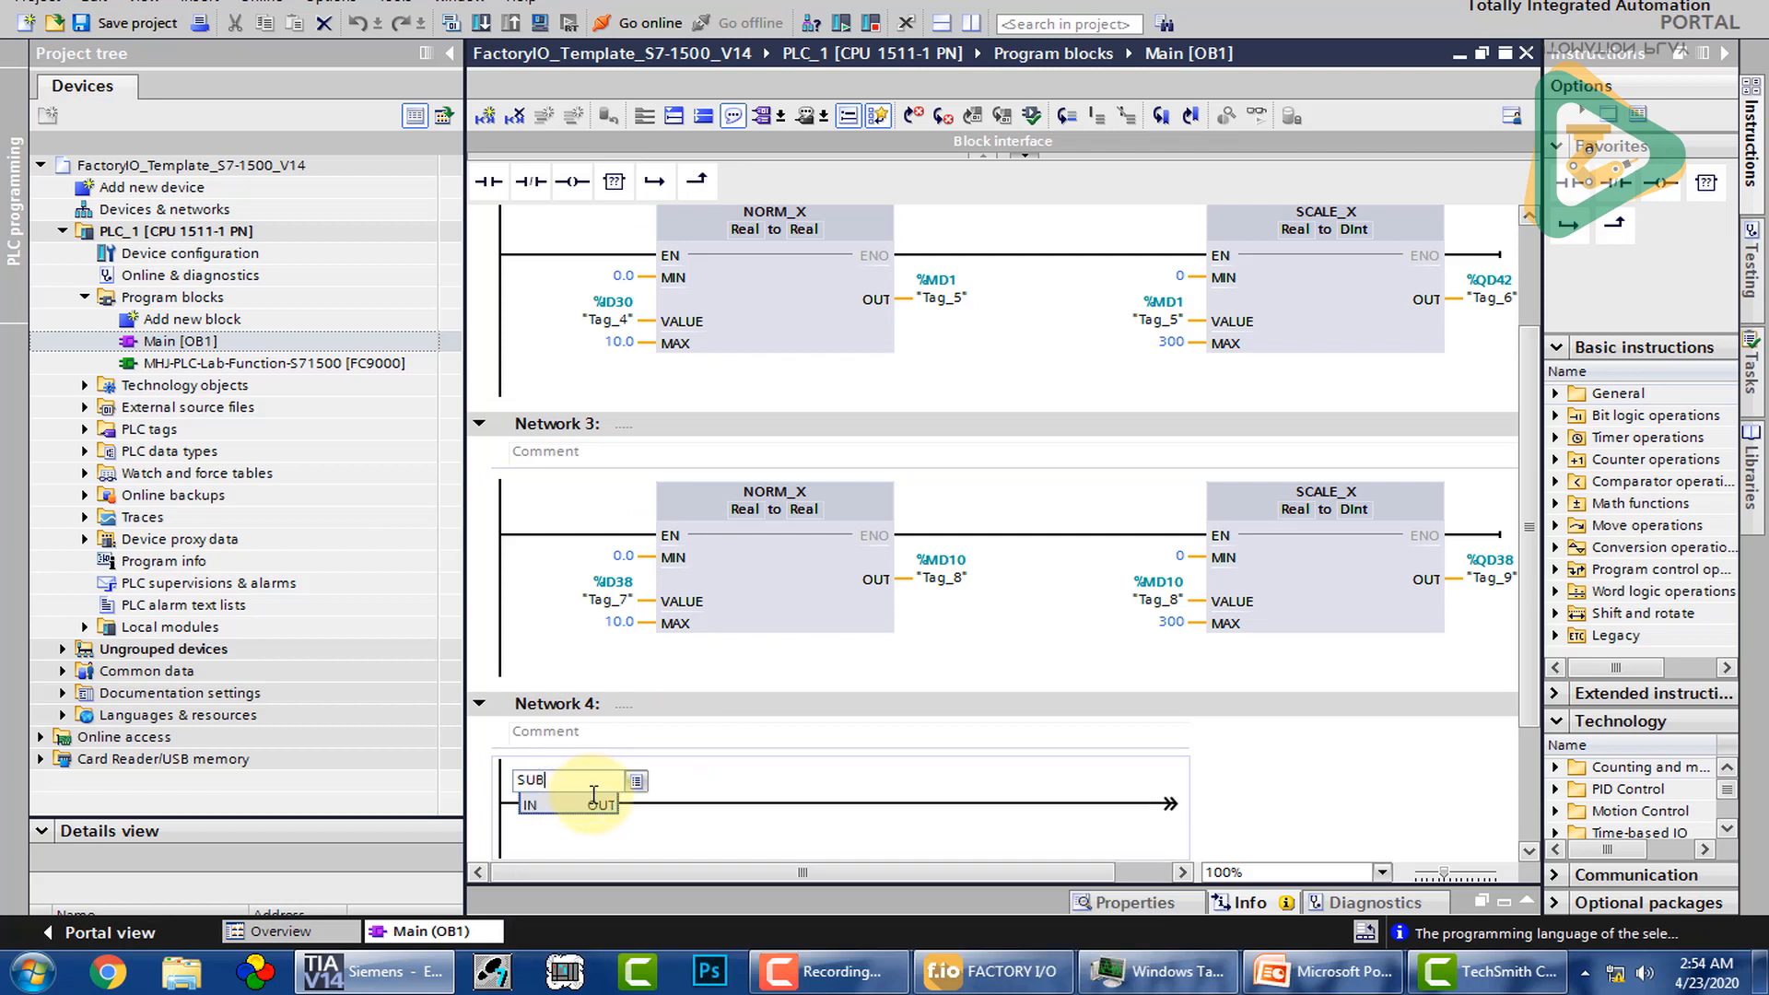
key("Return")
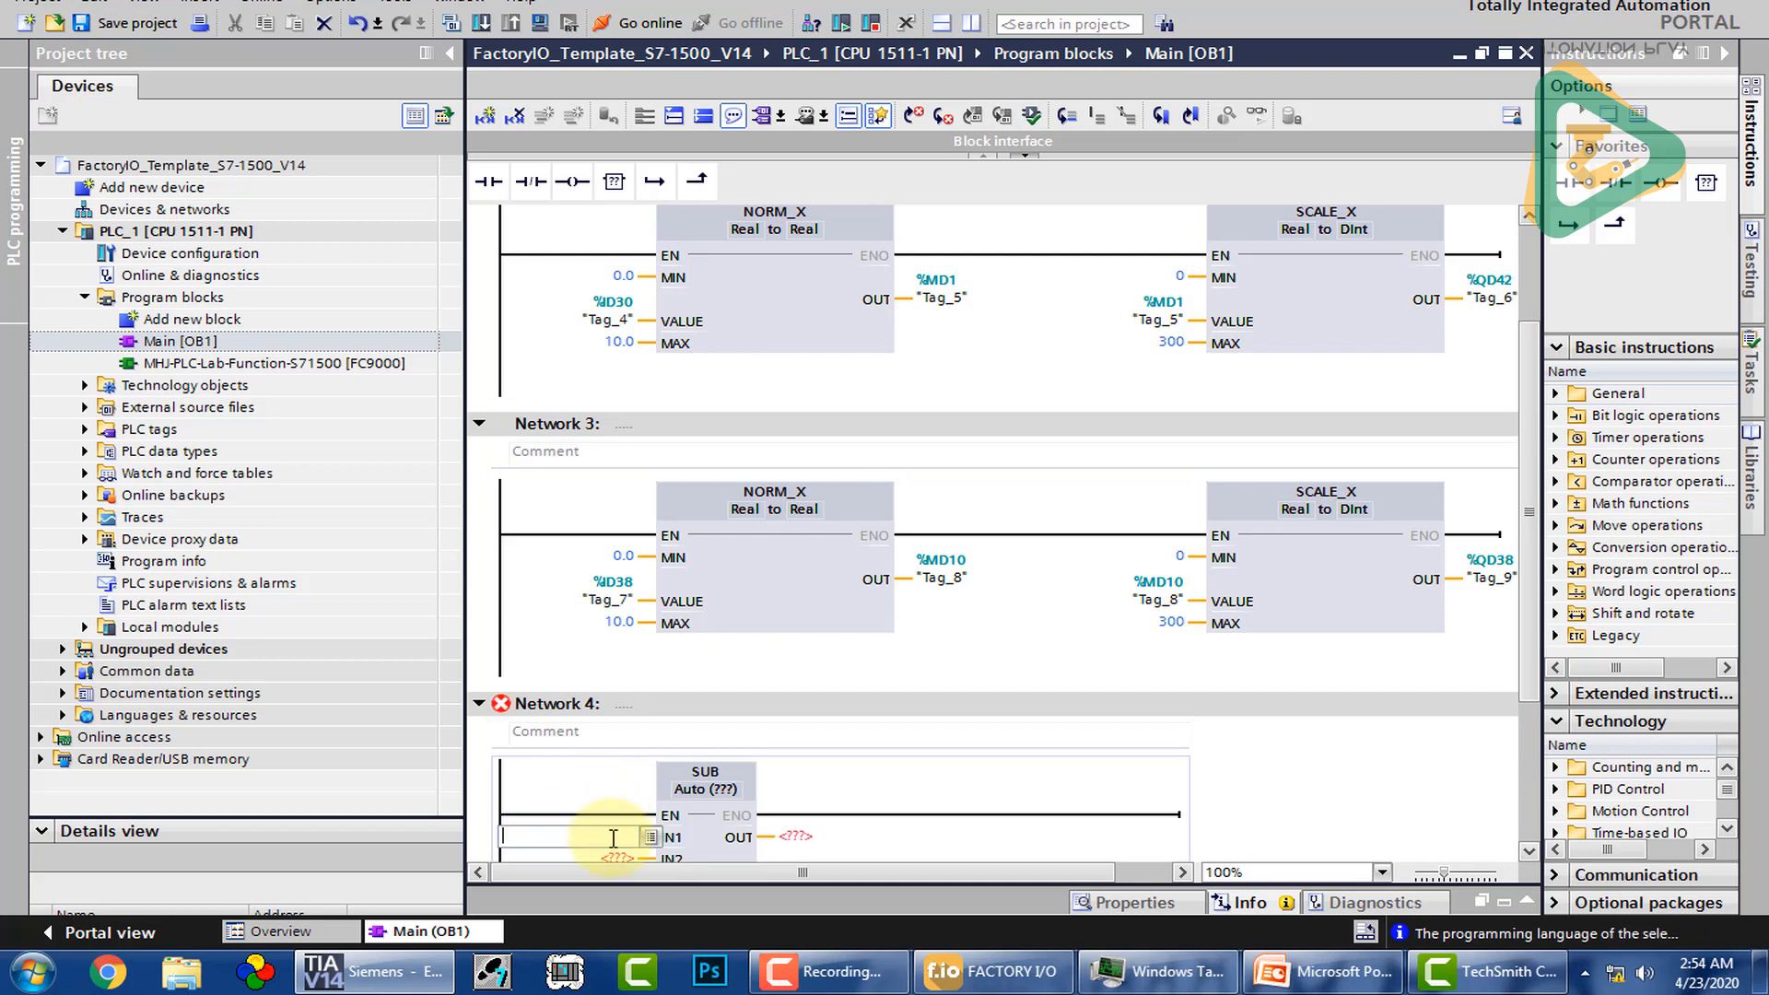
Step: Assign the setpoint address ID38 to the IN1 input of Network 4's SUB block
type("id38")
key("Escape")
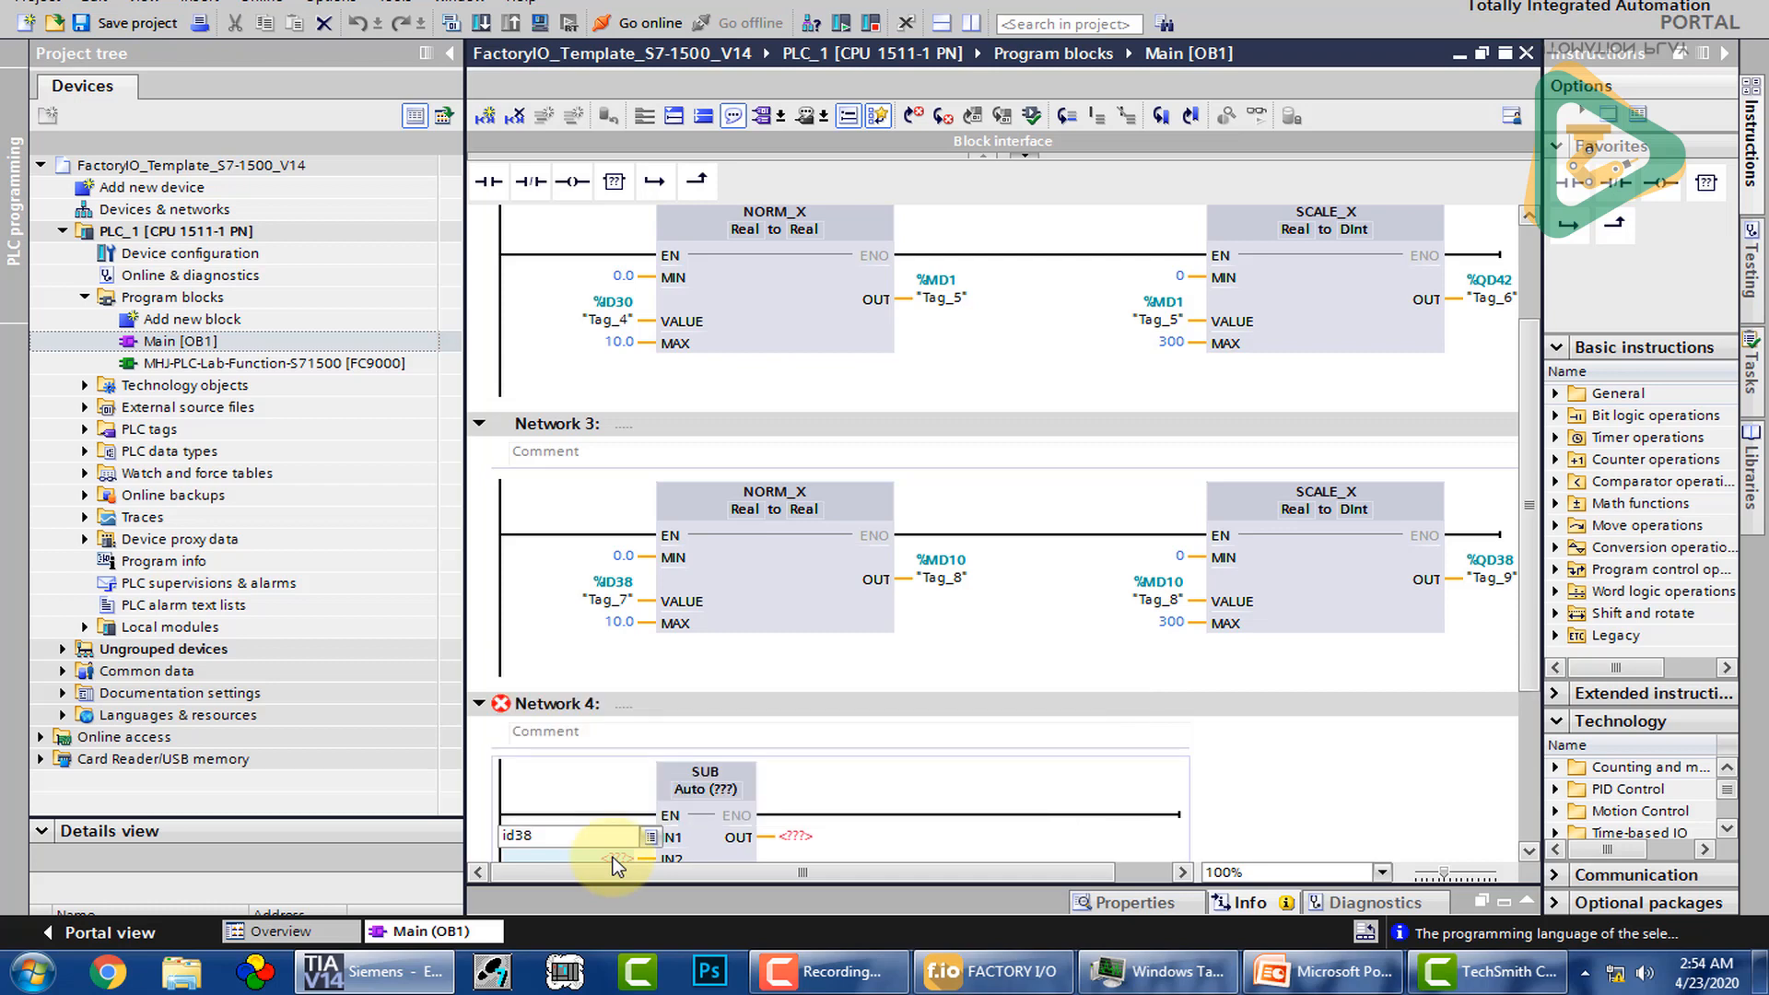
key("Return")
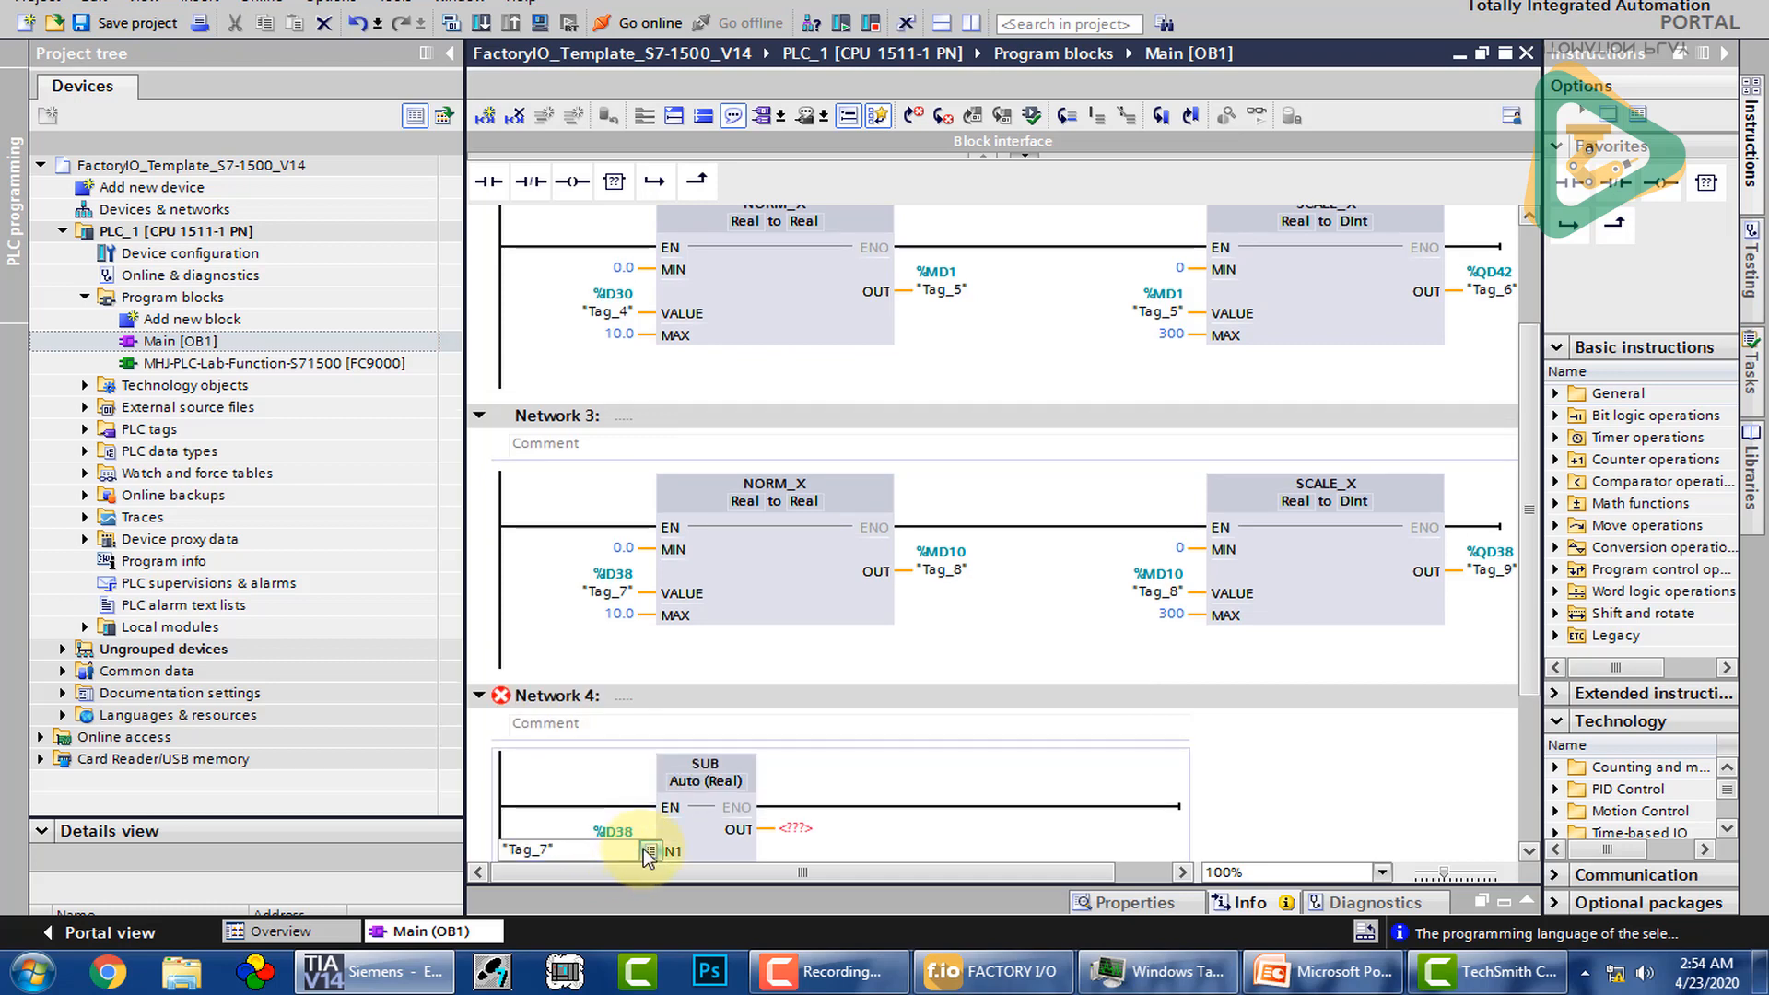
Step: Change the IN1 operand of Network 4's SUB block to Tag_4, the level meter input at ID30
left_click(649, 850)
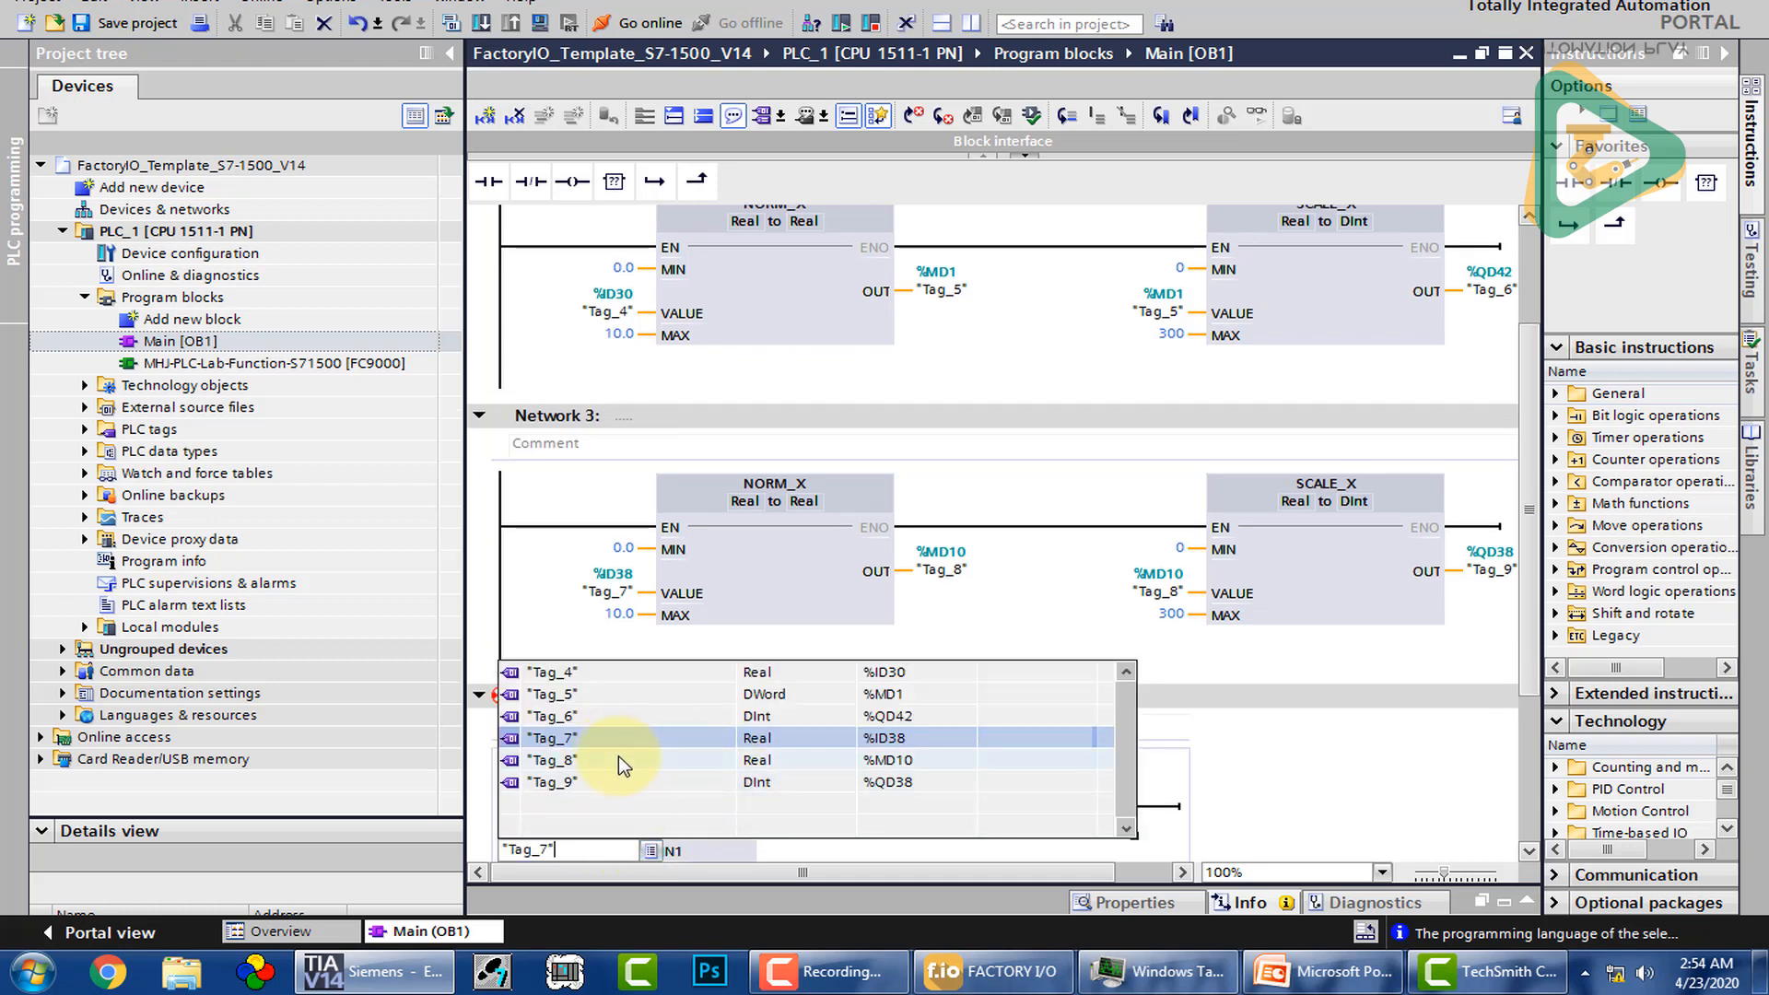
left_click(633, 677)
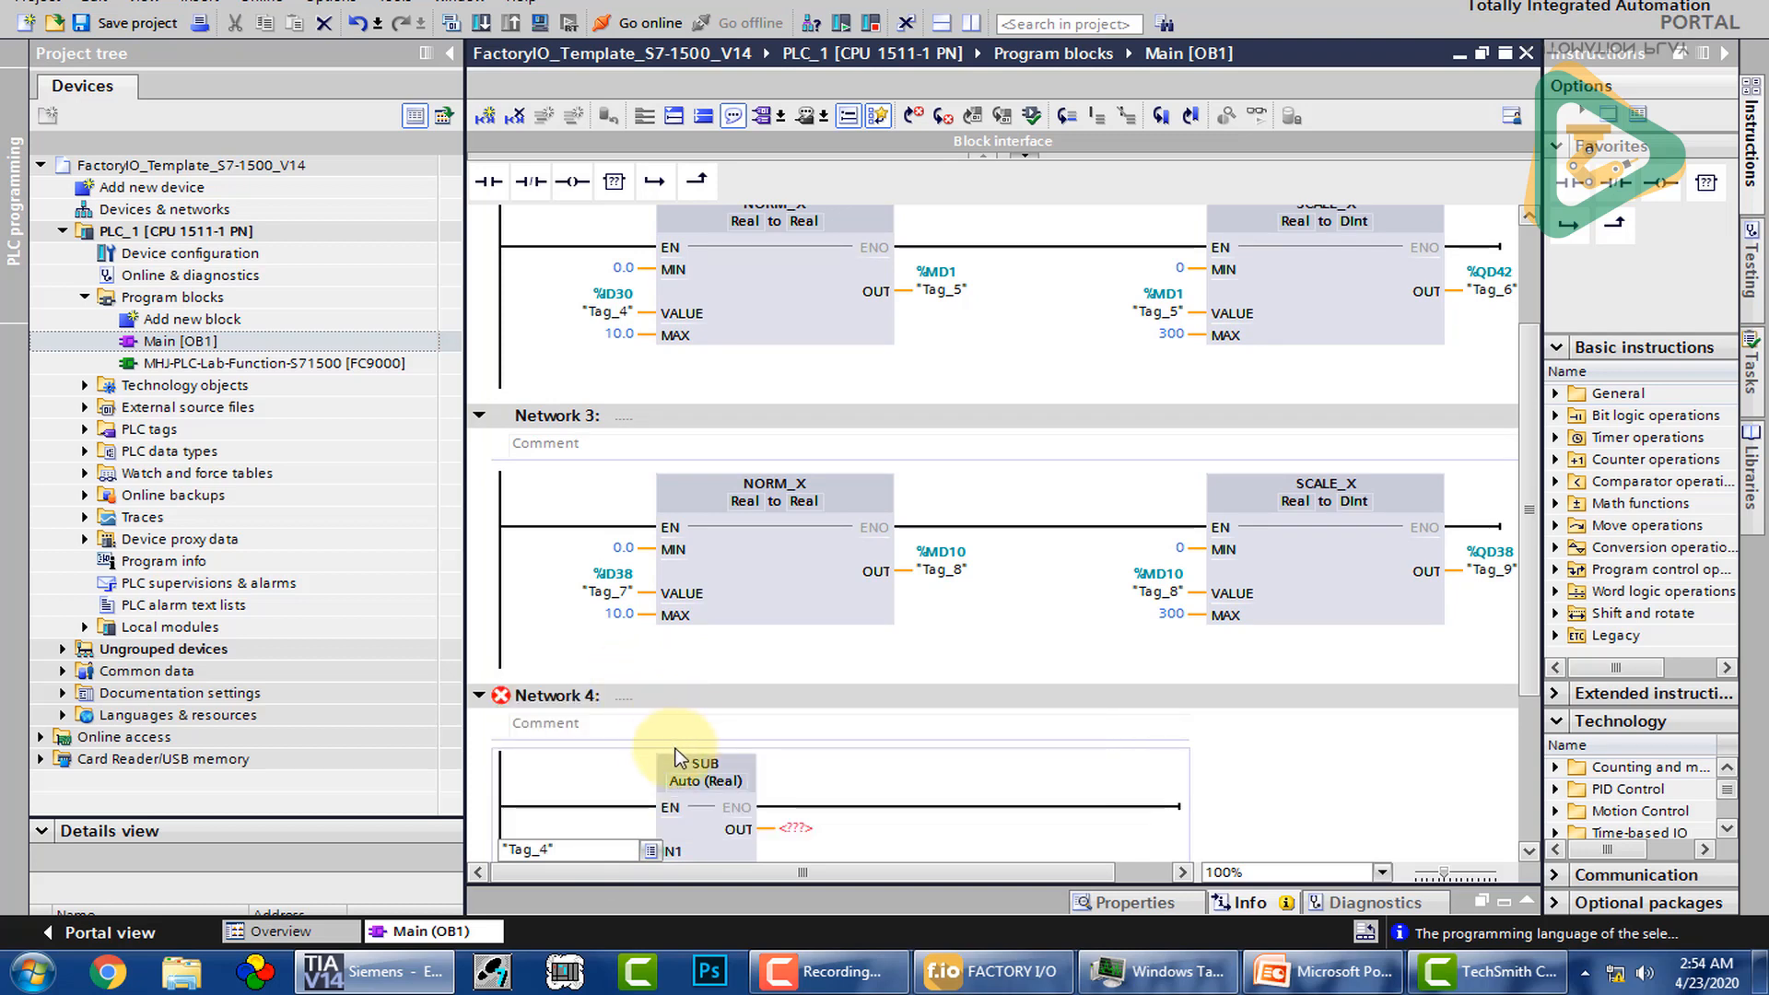
key("Return")
Step: Open the Standard-Variablentabelle tag table and rename Tag_4, at address ID30, as level
left_click(85, 428)
double_click(198, 493)
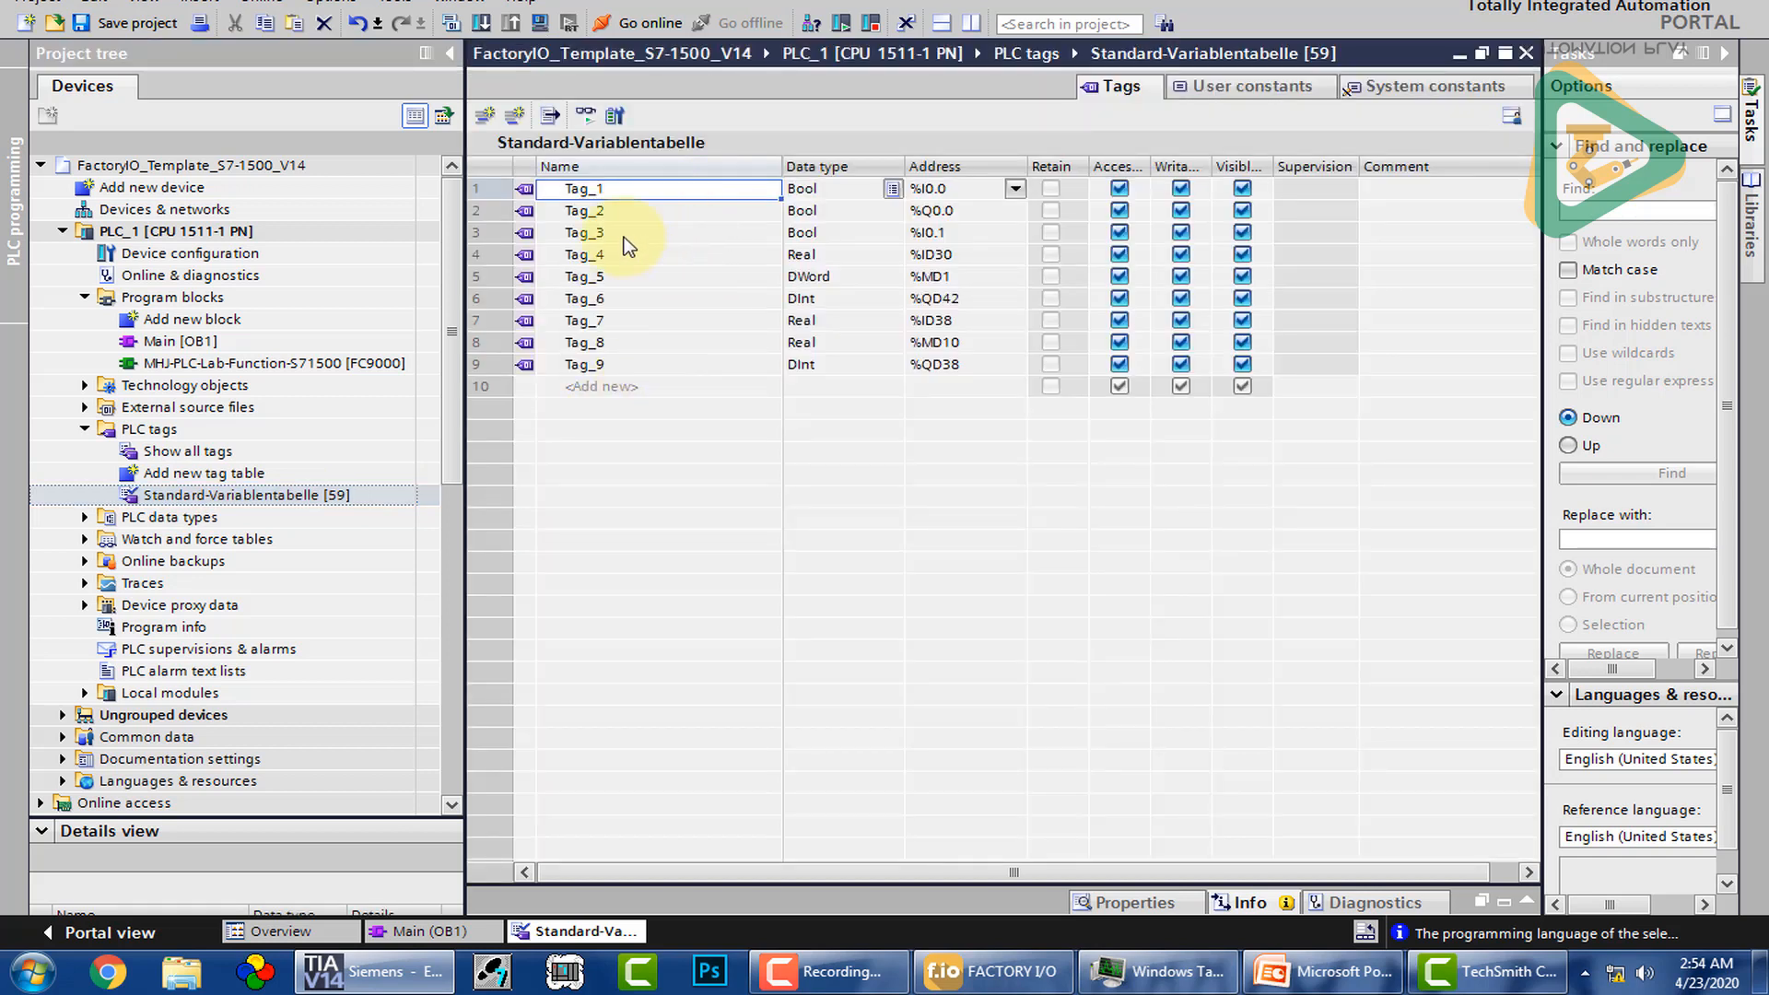
left_click(649, 320)
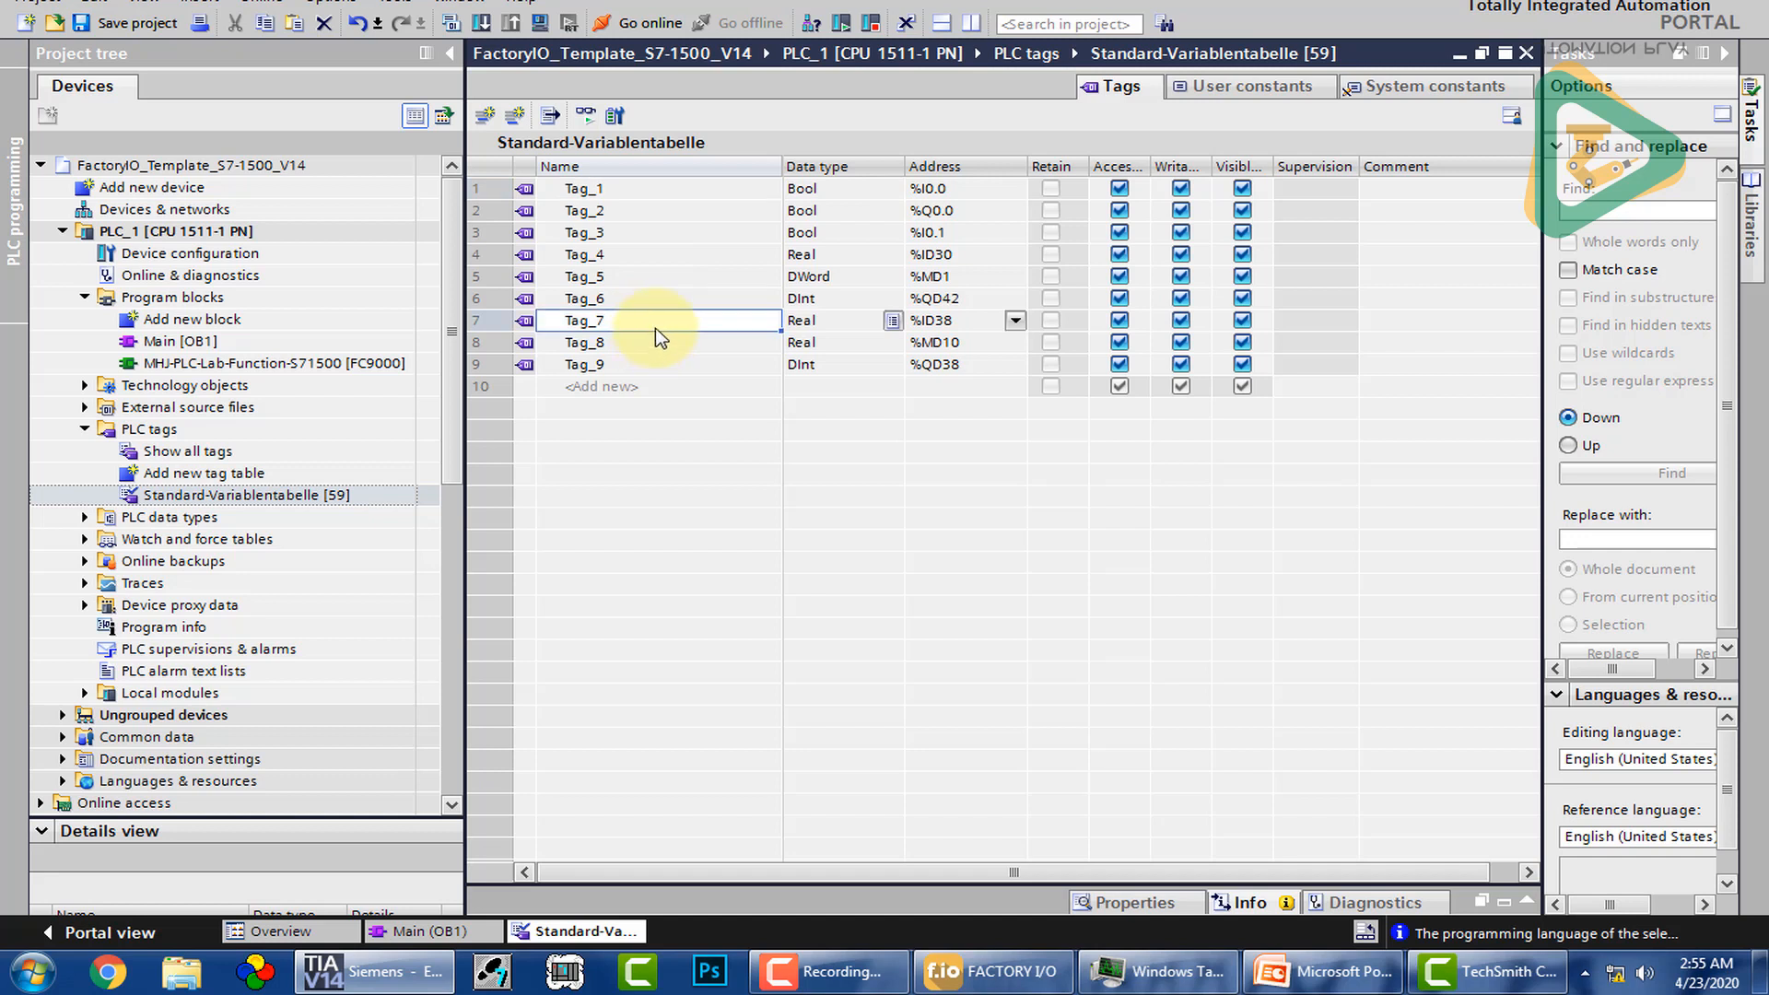
left_click(639, 253)
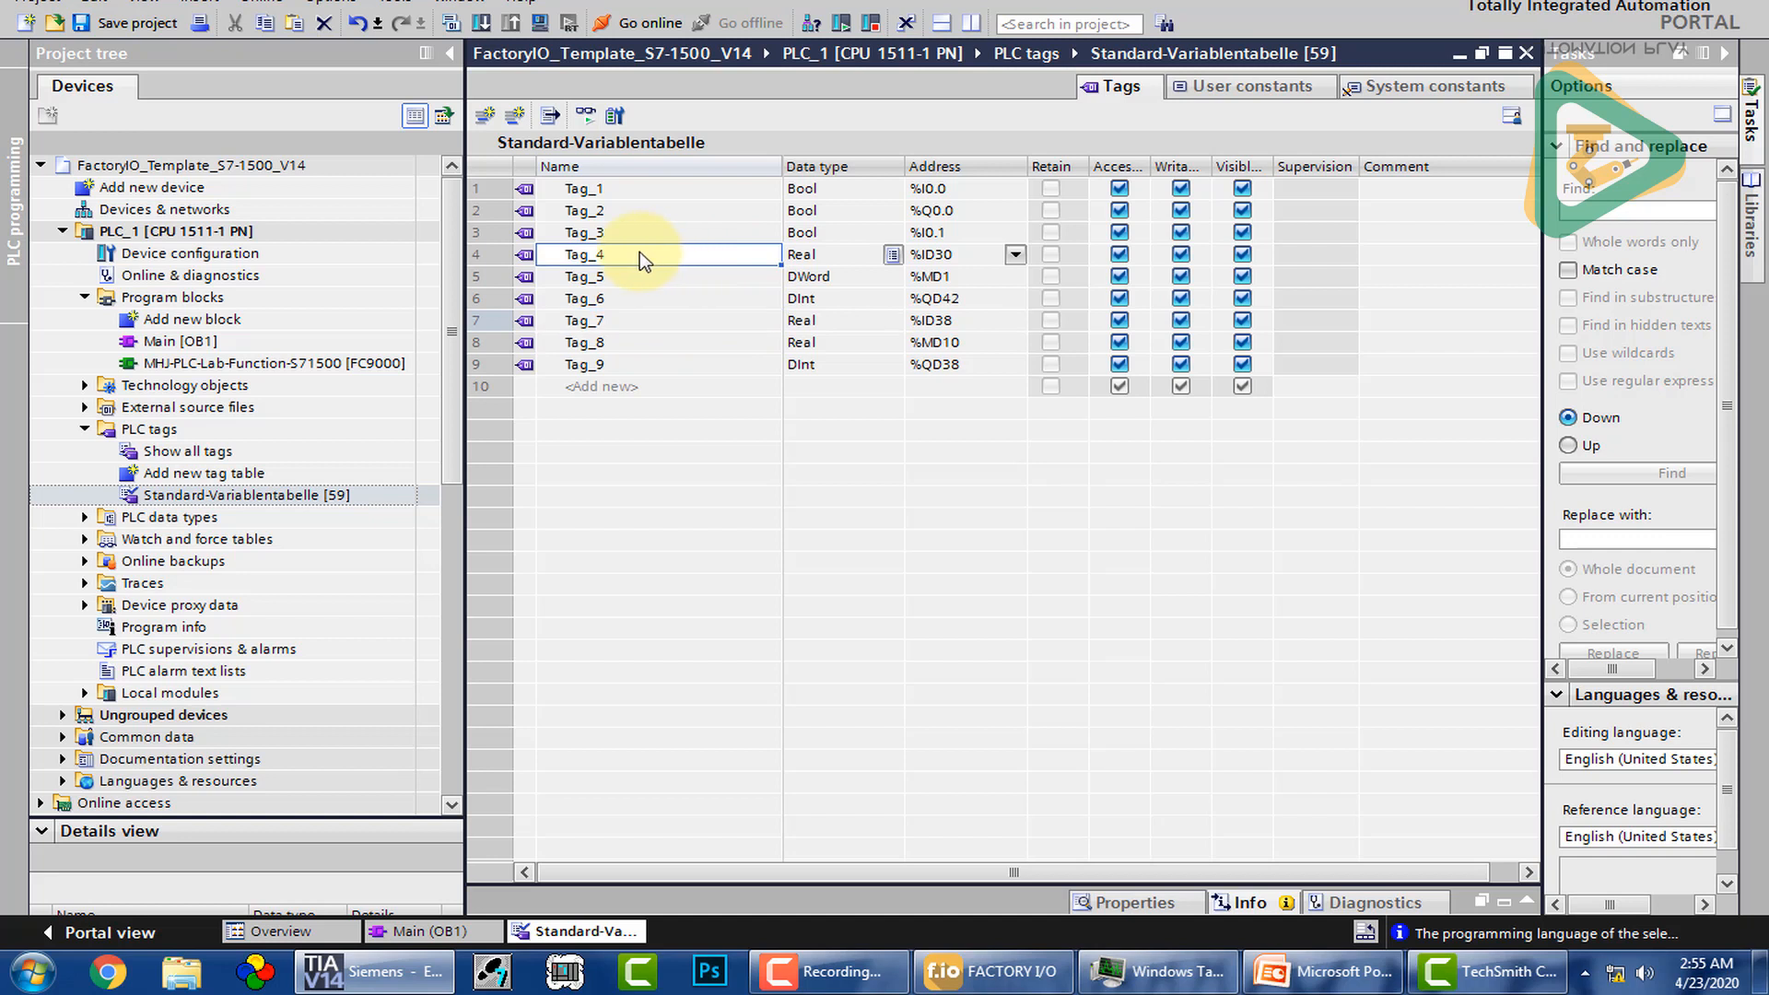
left_click(601, 255)
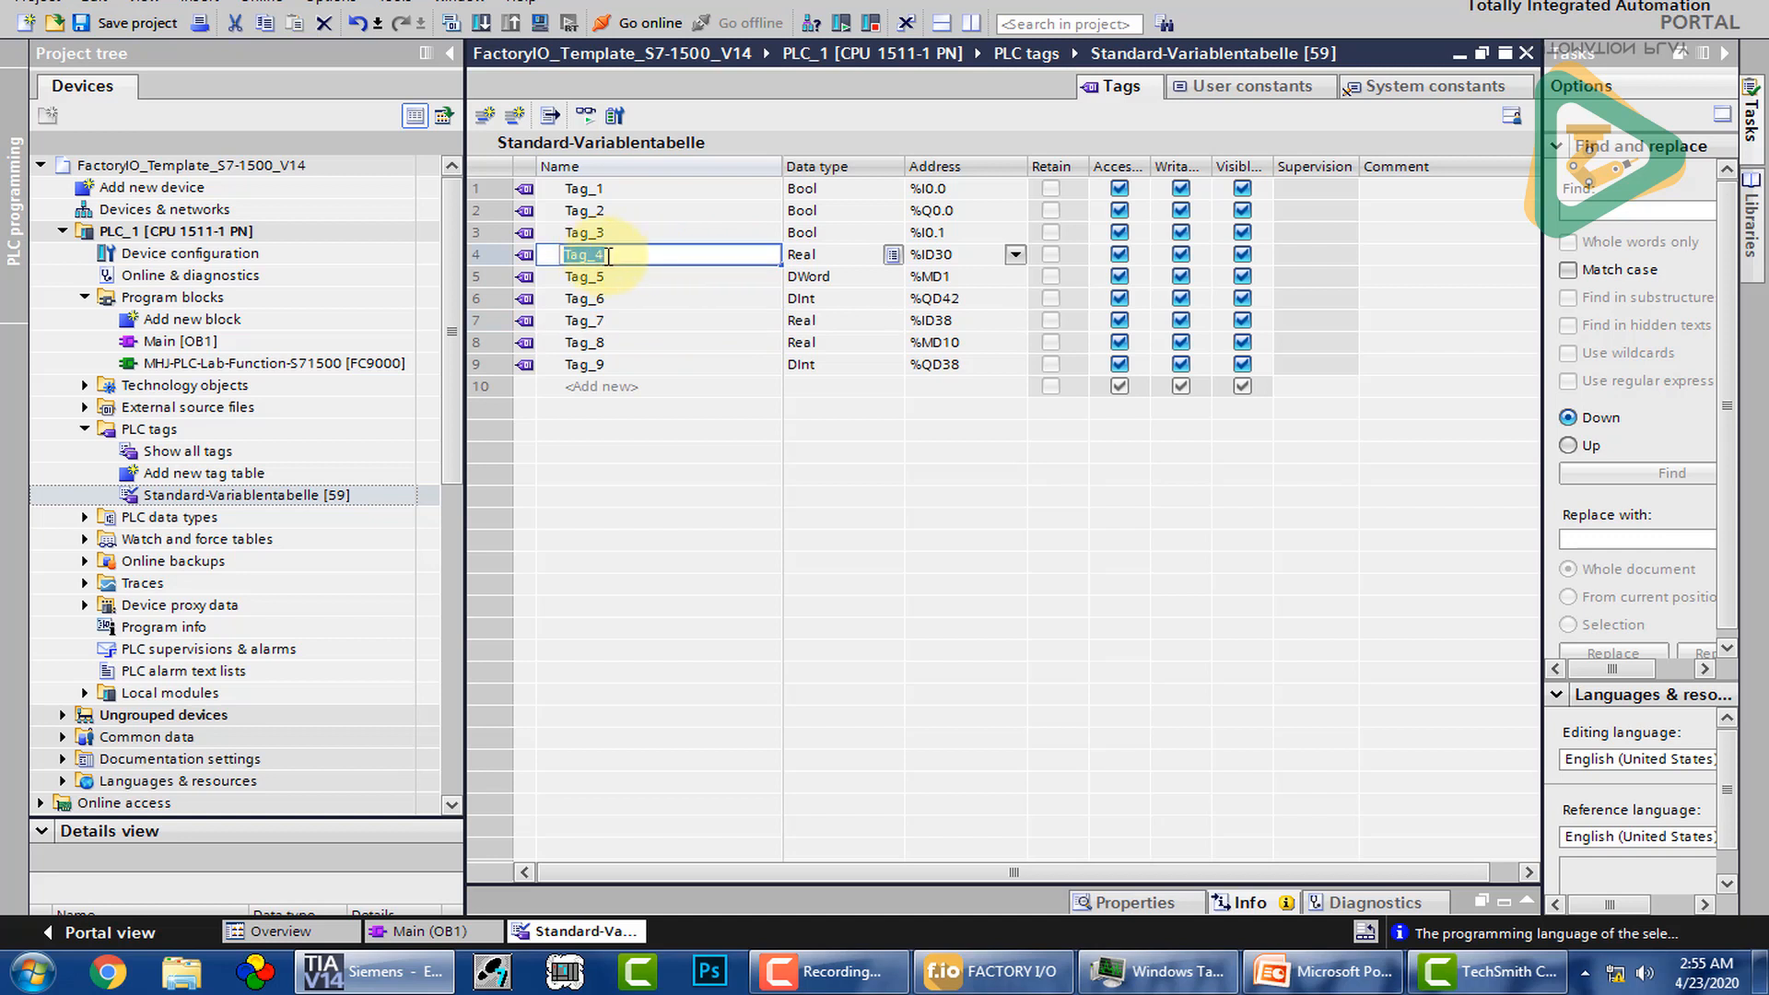
type("level")
key("Return")
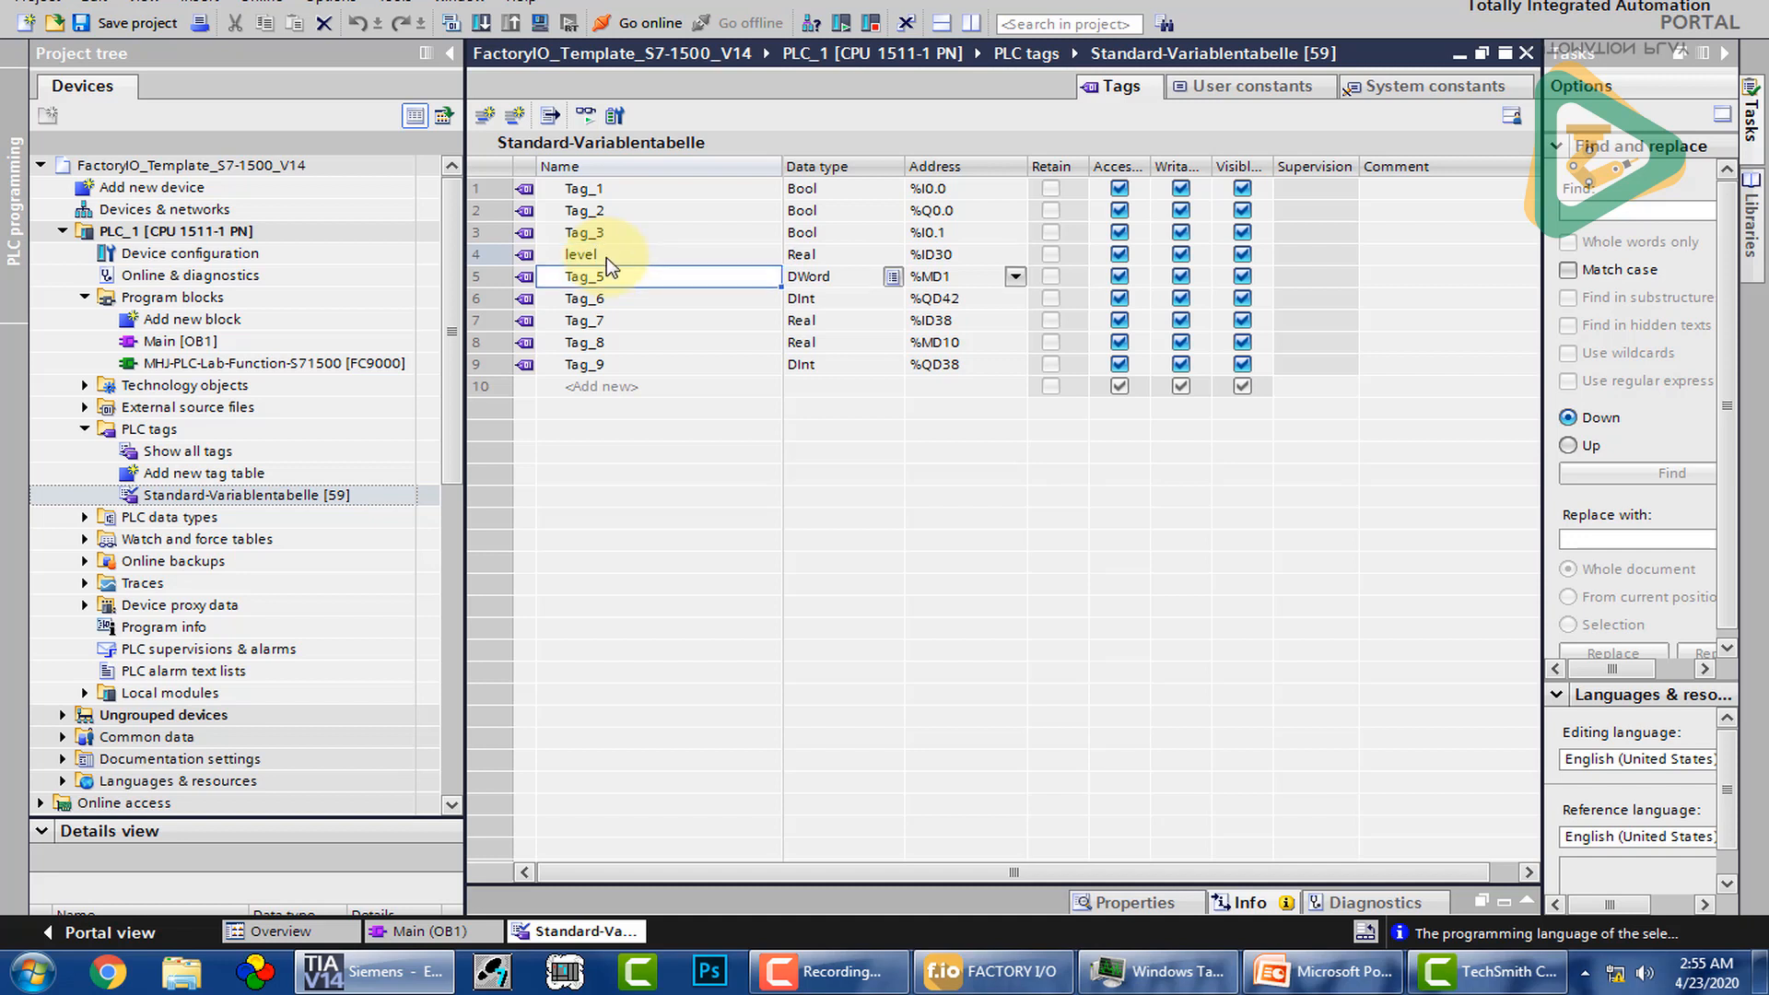
Step: Rename Tag_7, the Real tag at address ID38, as sp
left_click(632, 325)
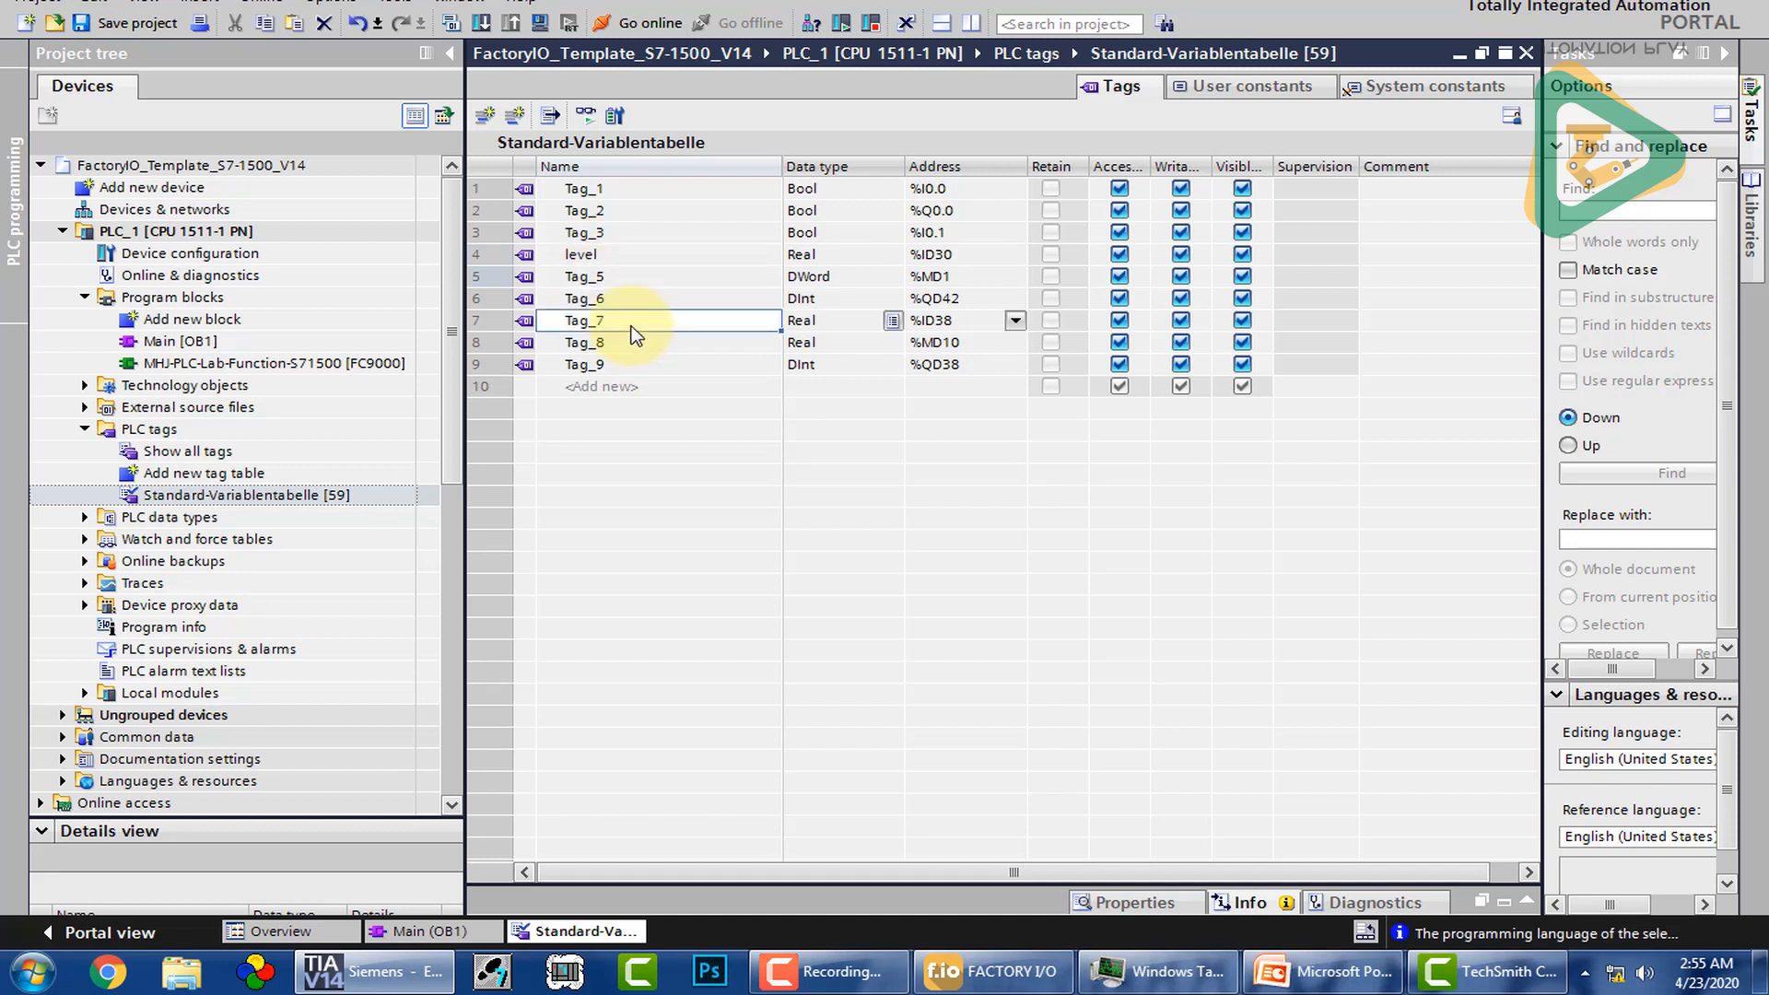
left_click(632, 325)
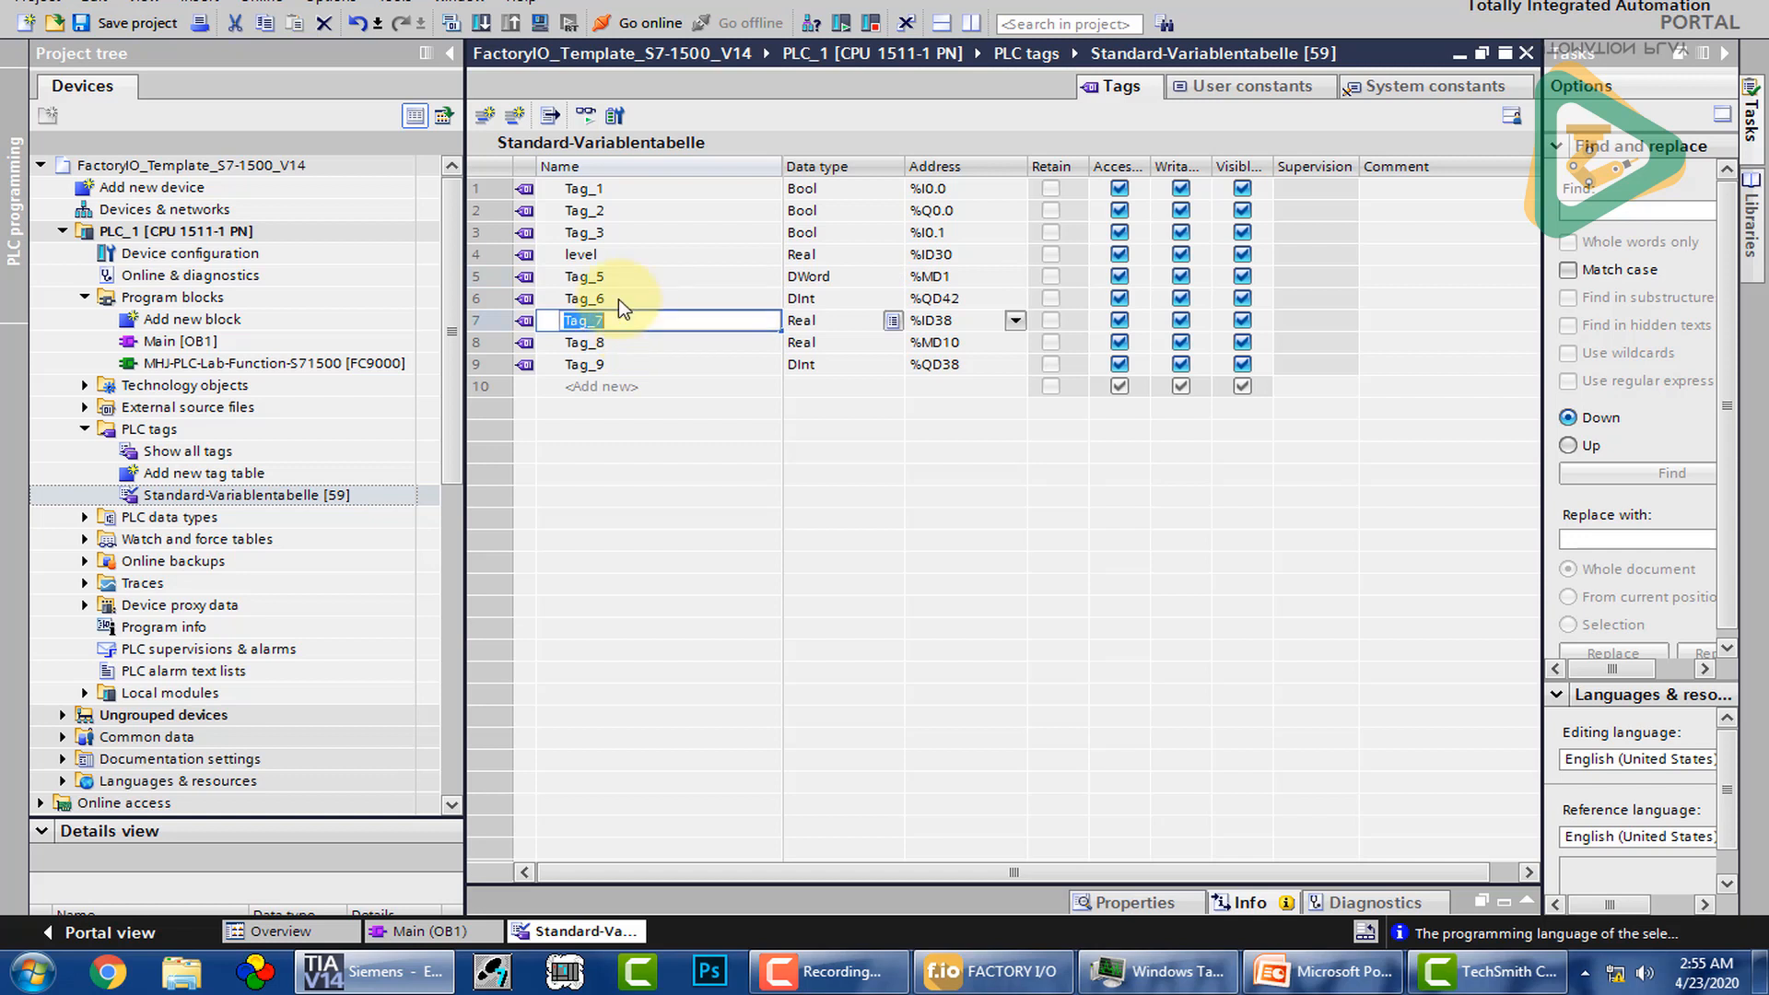
type("sp")
key("Return")
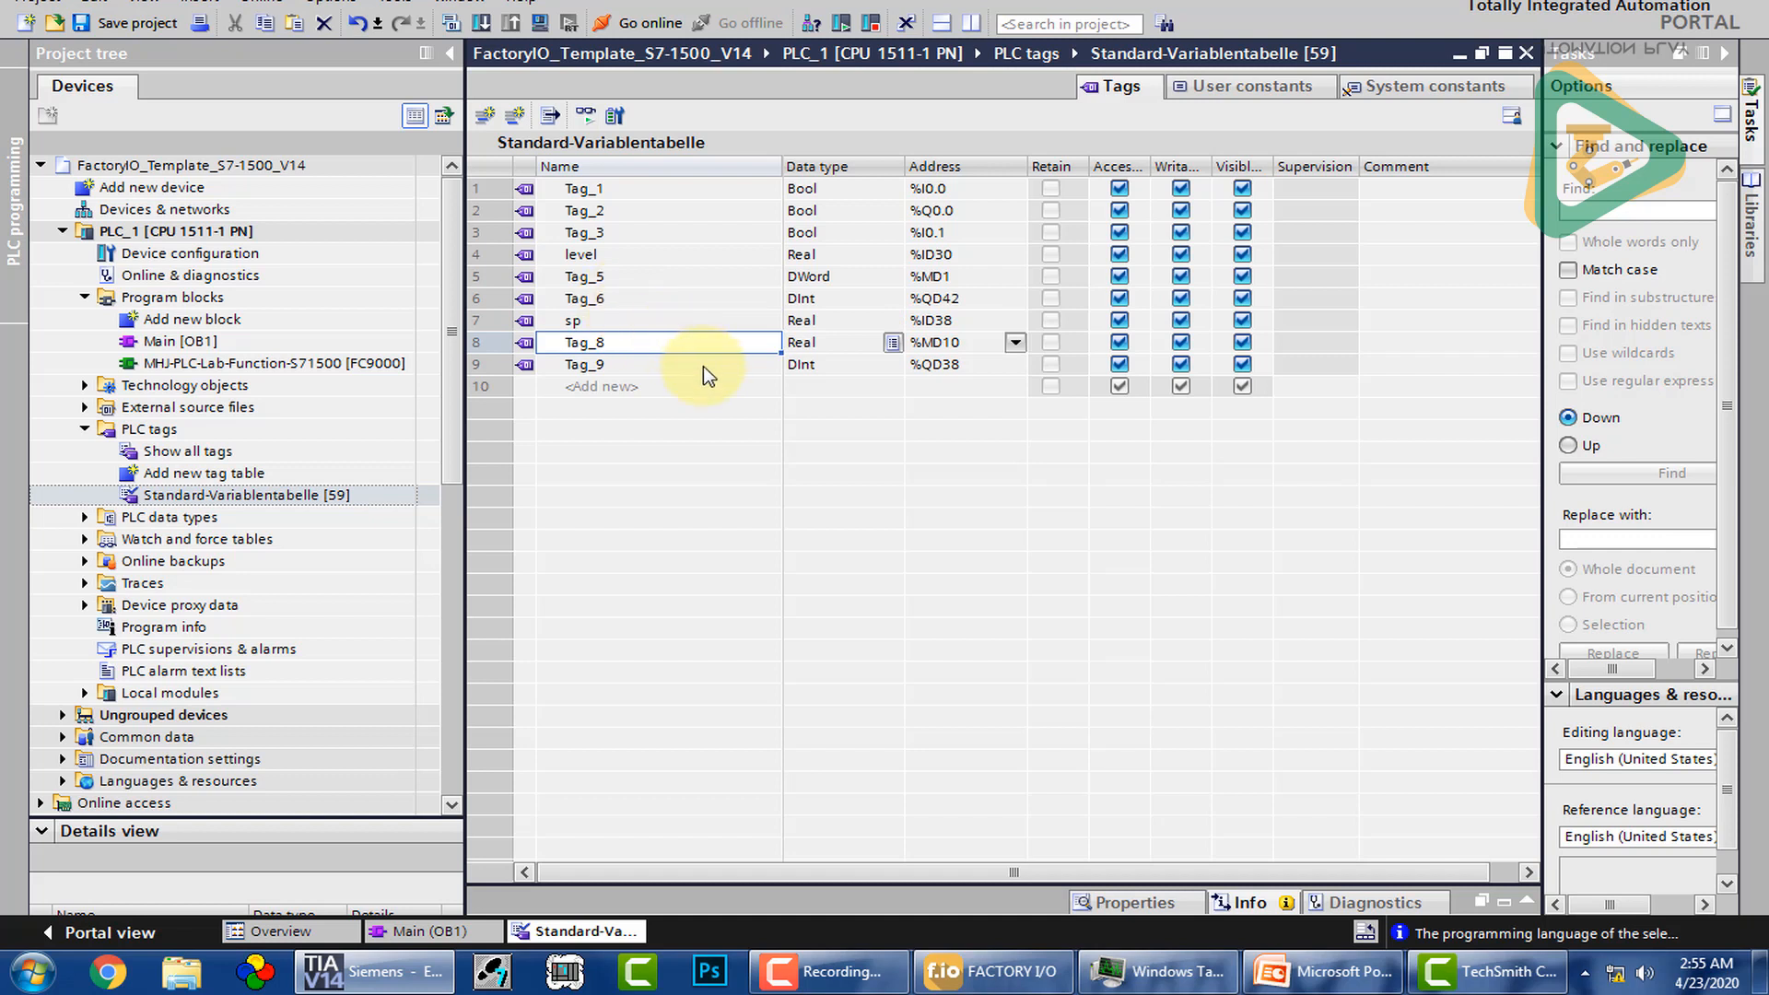
Step: Rename Tag_6, the DInt tag at address QD42, as level_display
left_click(667, 299)
left_click(667, 300)
type("leve")
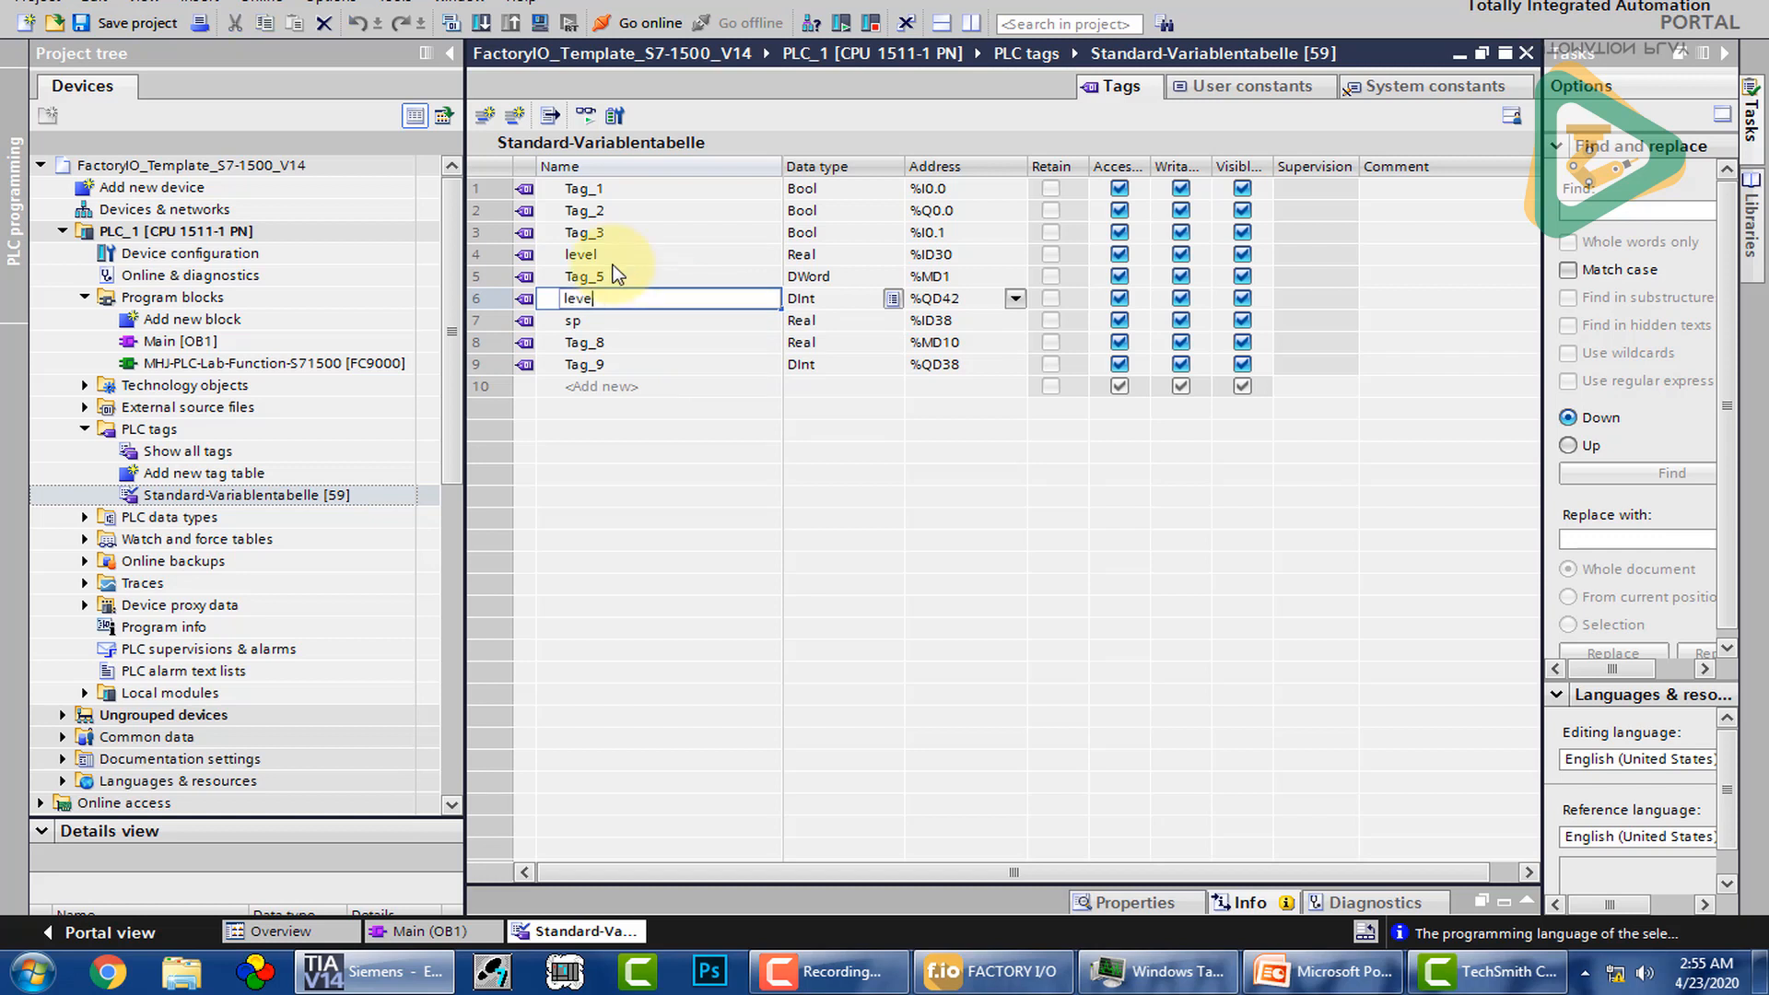
type("l_display")
key("Return")
key("Down")
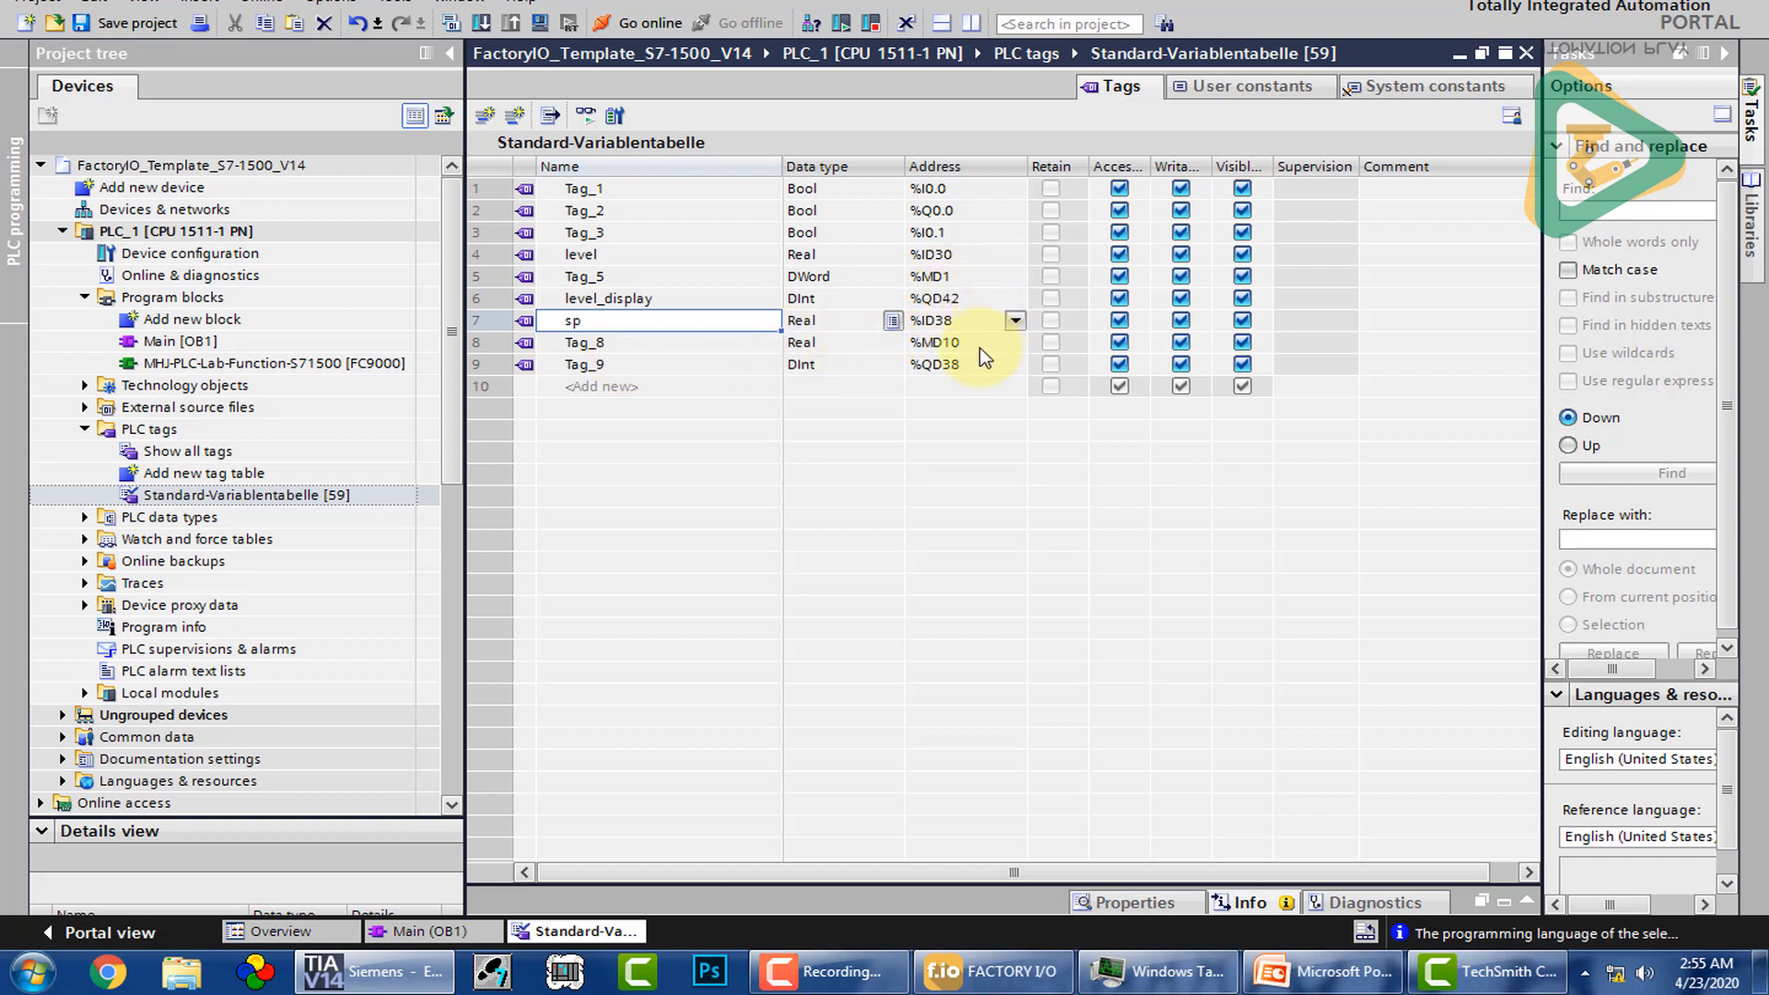
Step: Rename Tag_9, the DInt tag at address QD38, as sp_display
left_click(618, 362)
left_click(617, 363)
type("sp")
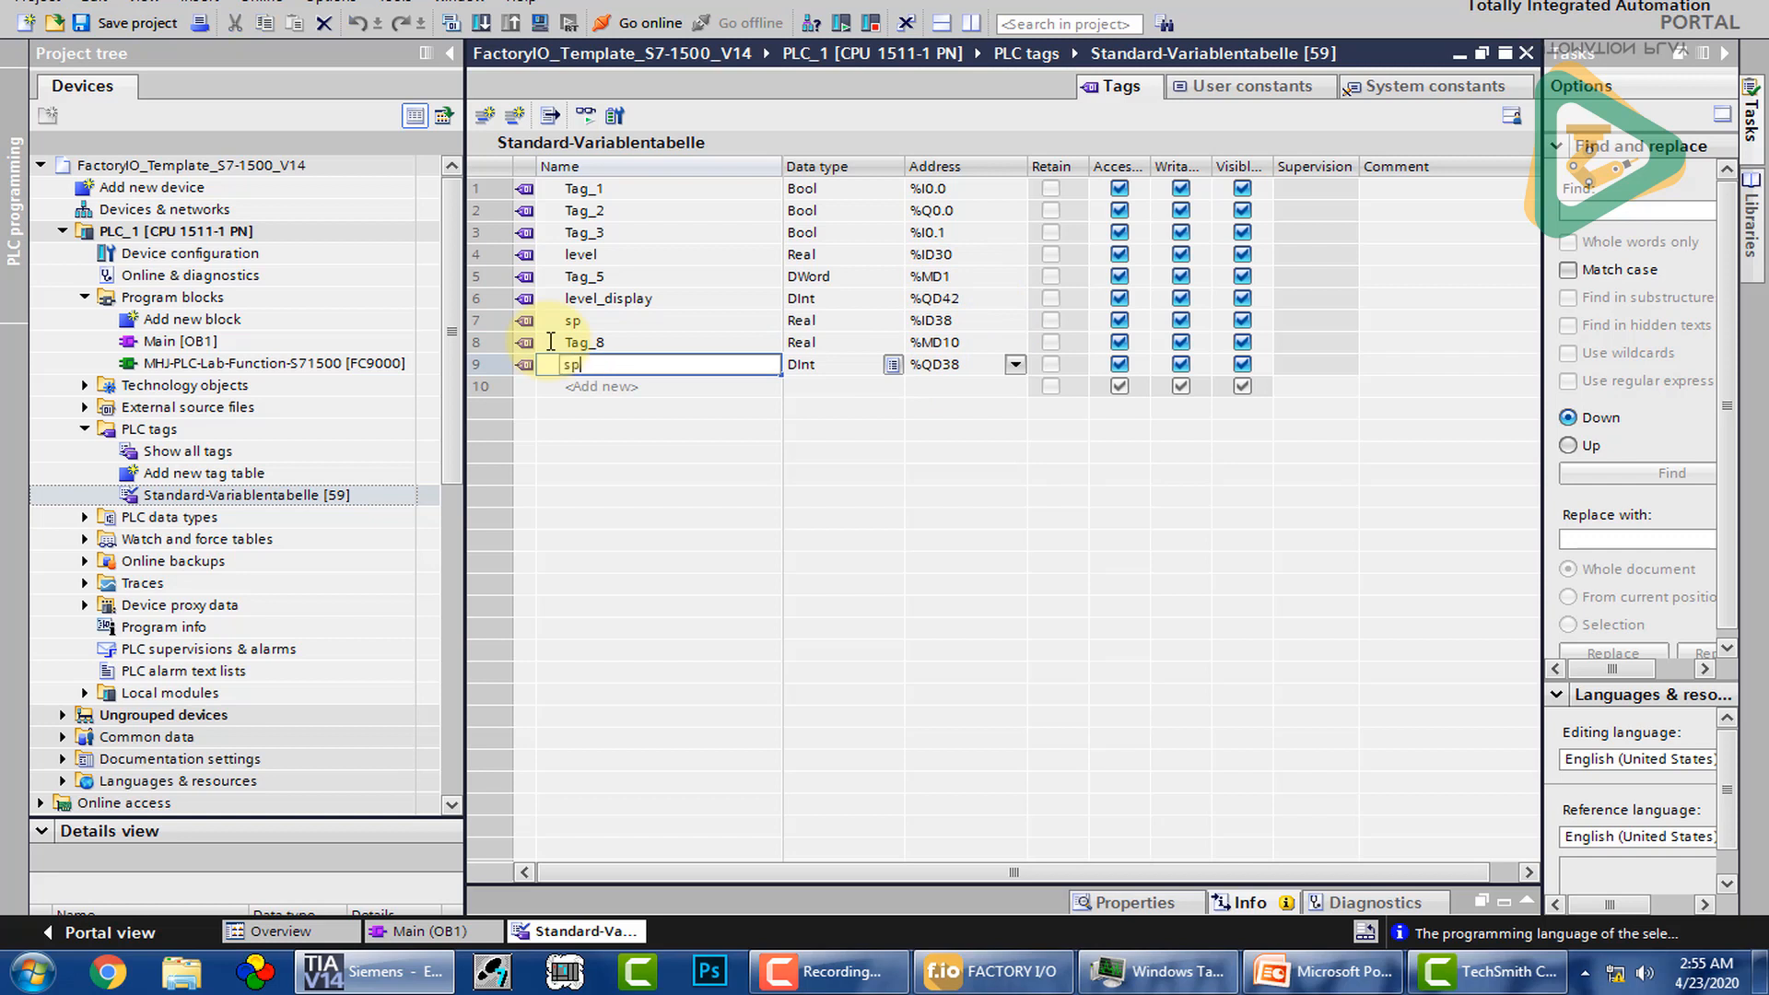
type("_display")
key("Return")
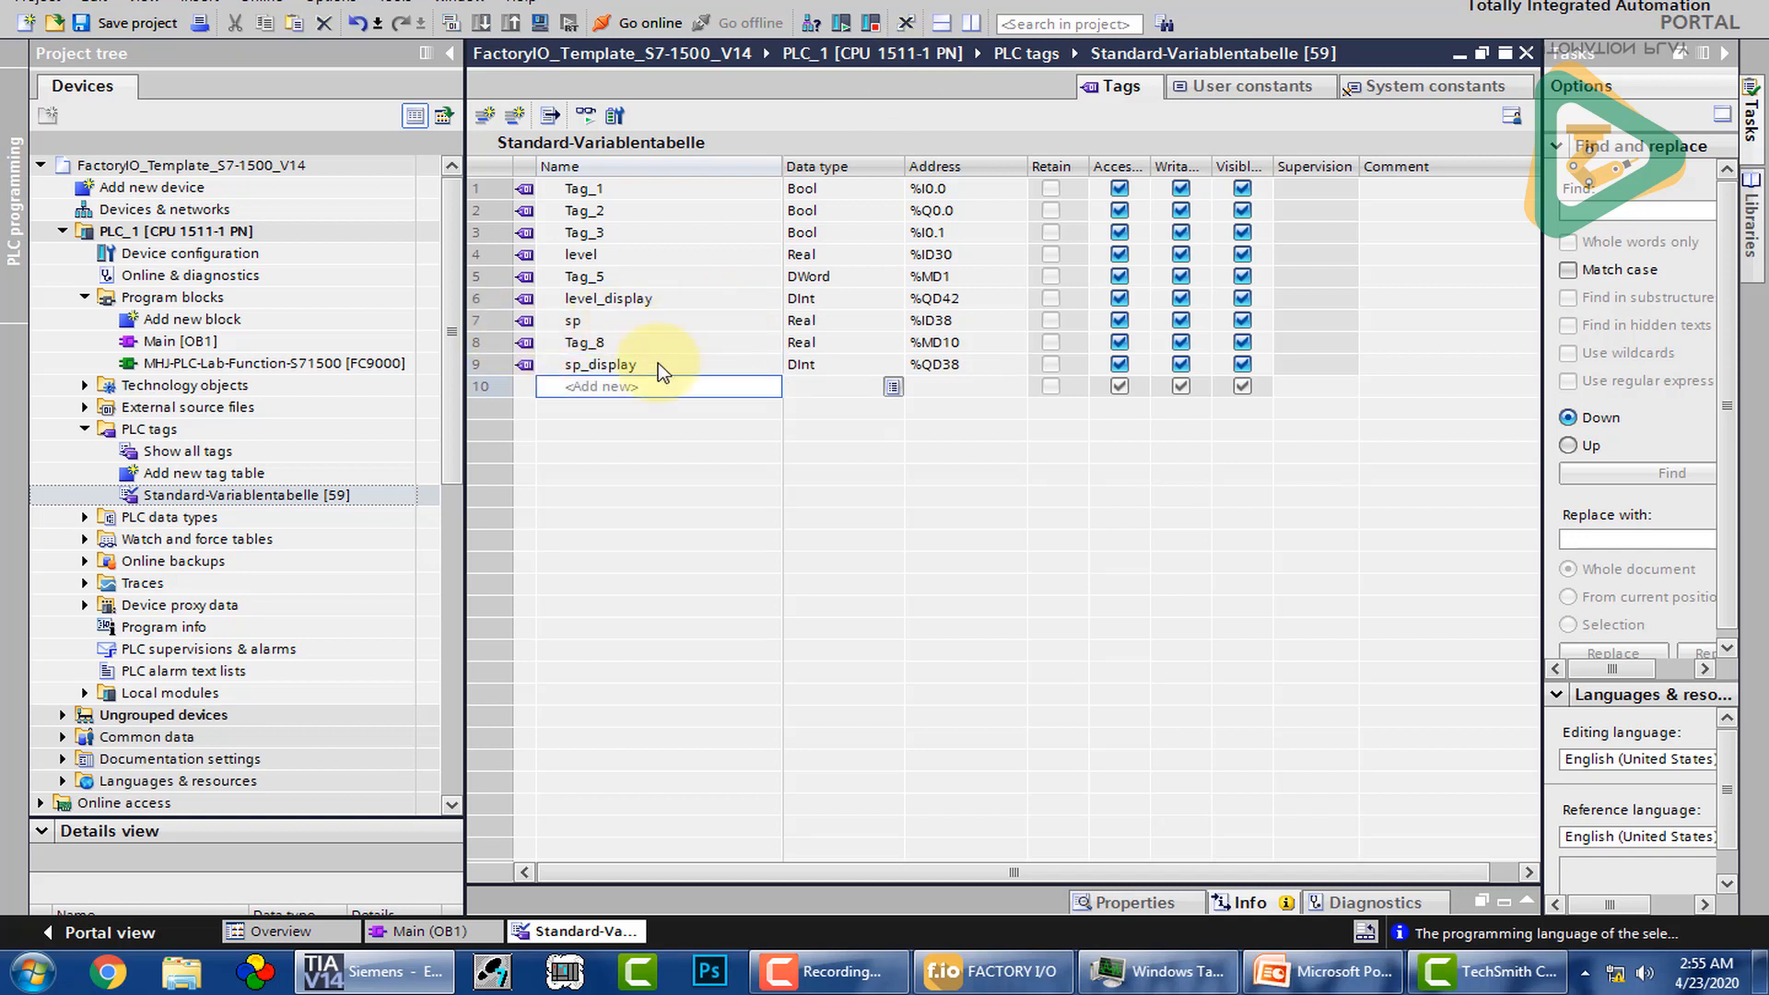
Step: Return to the Main [OB1] program block from the tag table
double_click(276, 362)
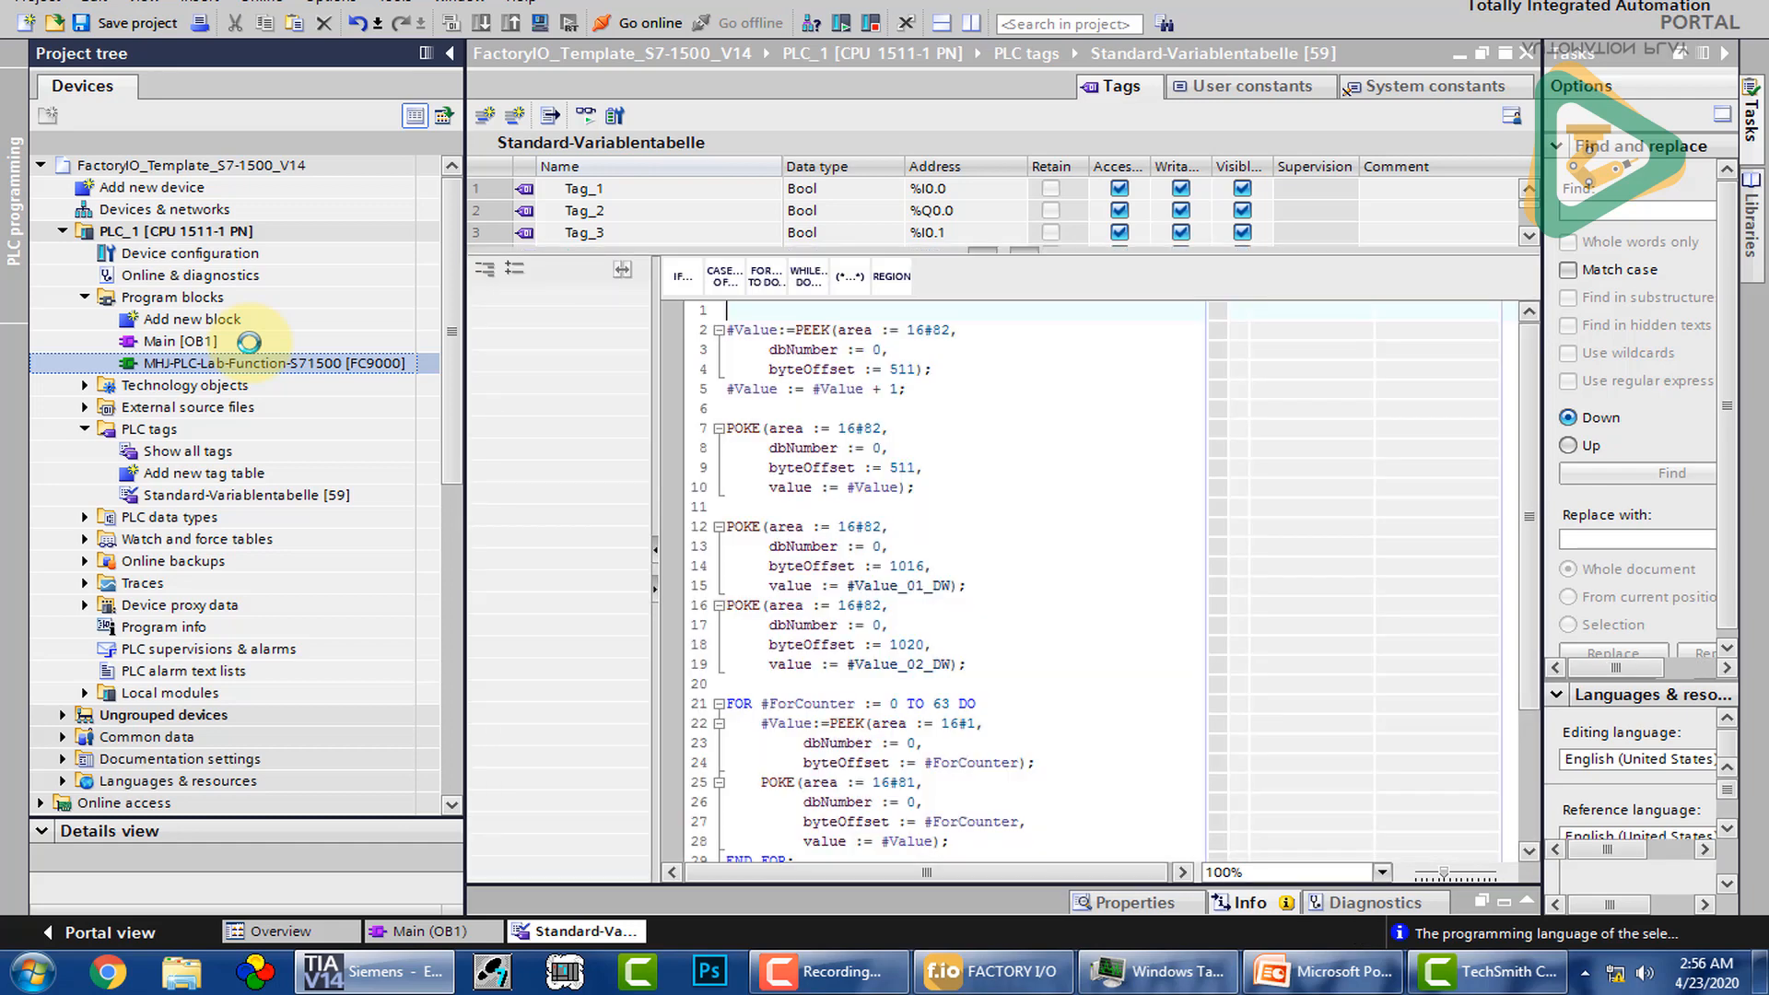
left_click(193, 343)
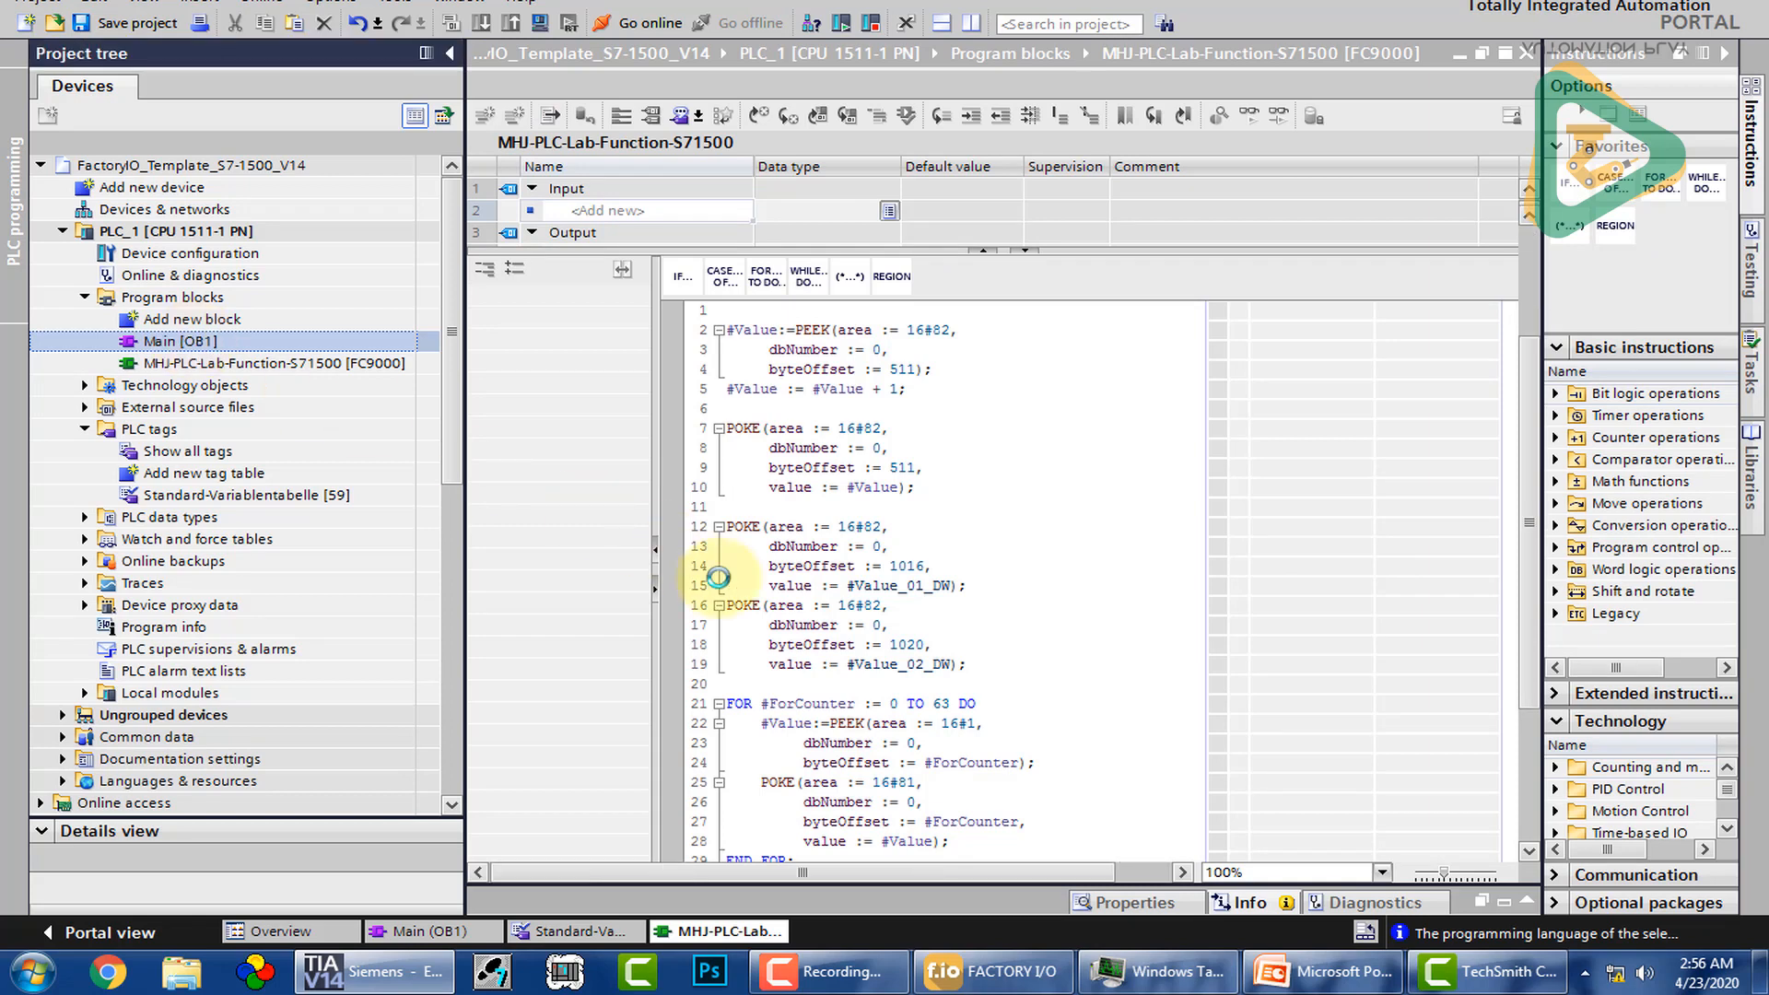
Step: Switch to FACTORY I/O to view the driver mapping and the tank scene, and return to the ladder program
left_click(992, 972)
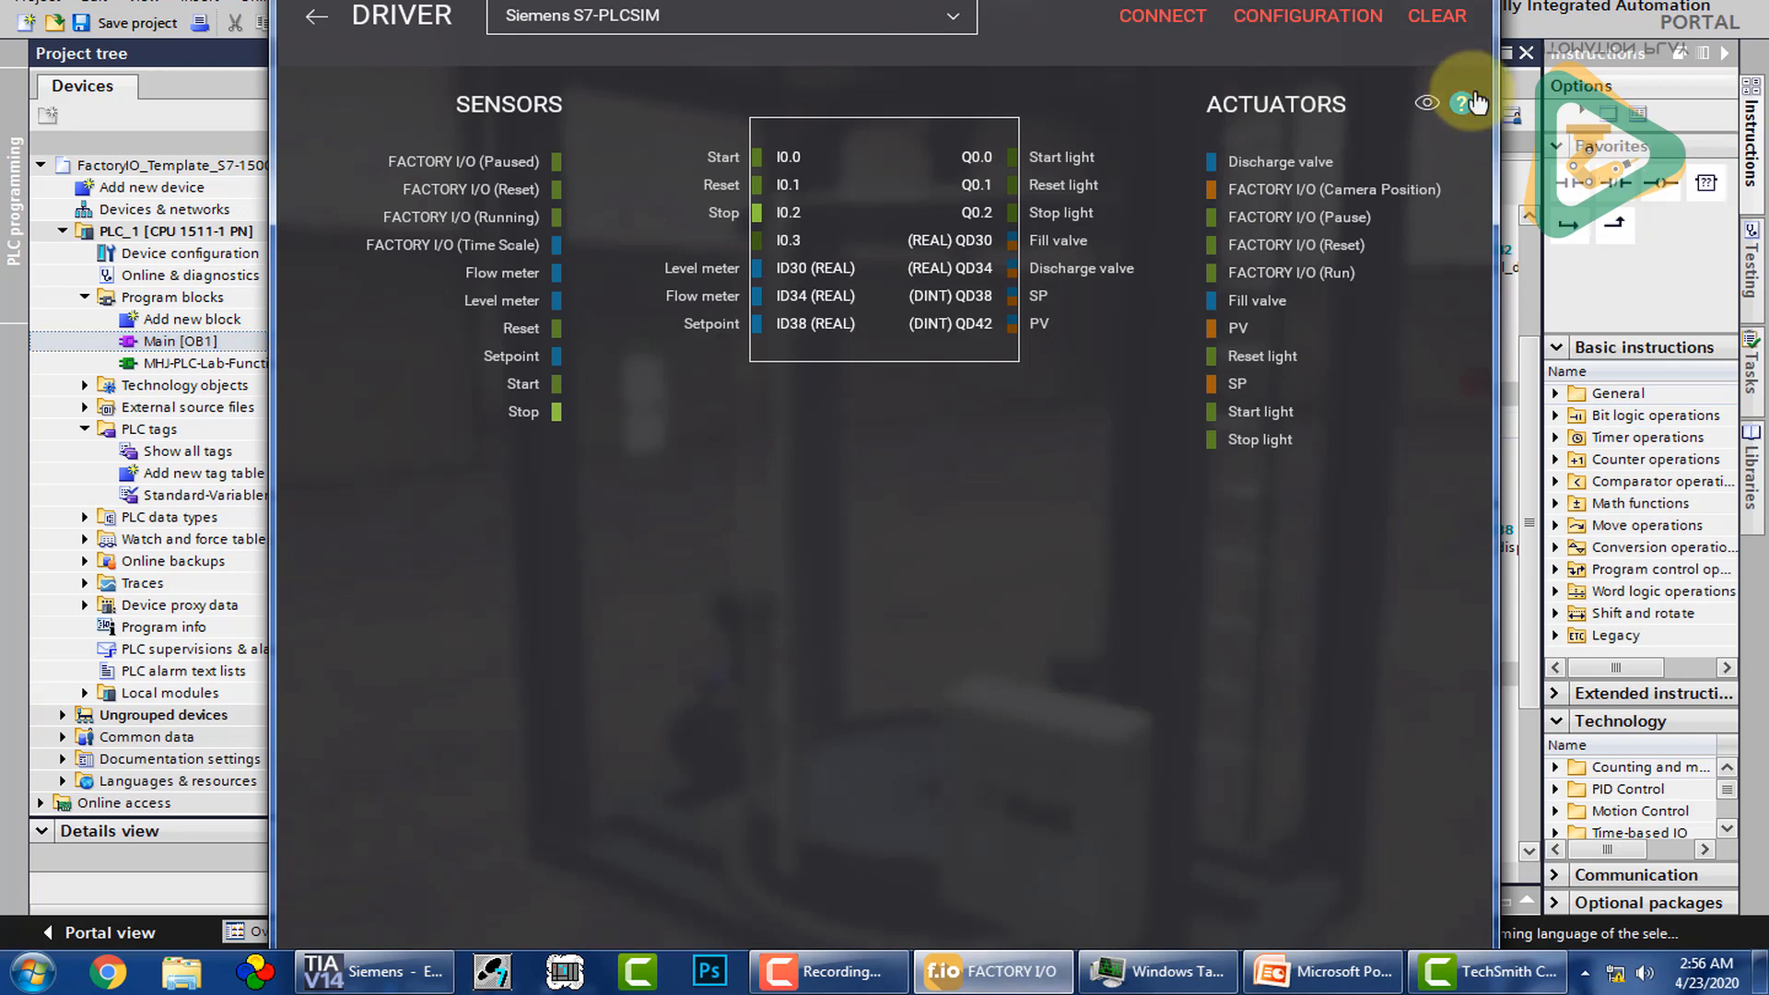
left_click(1428, 103)
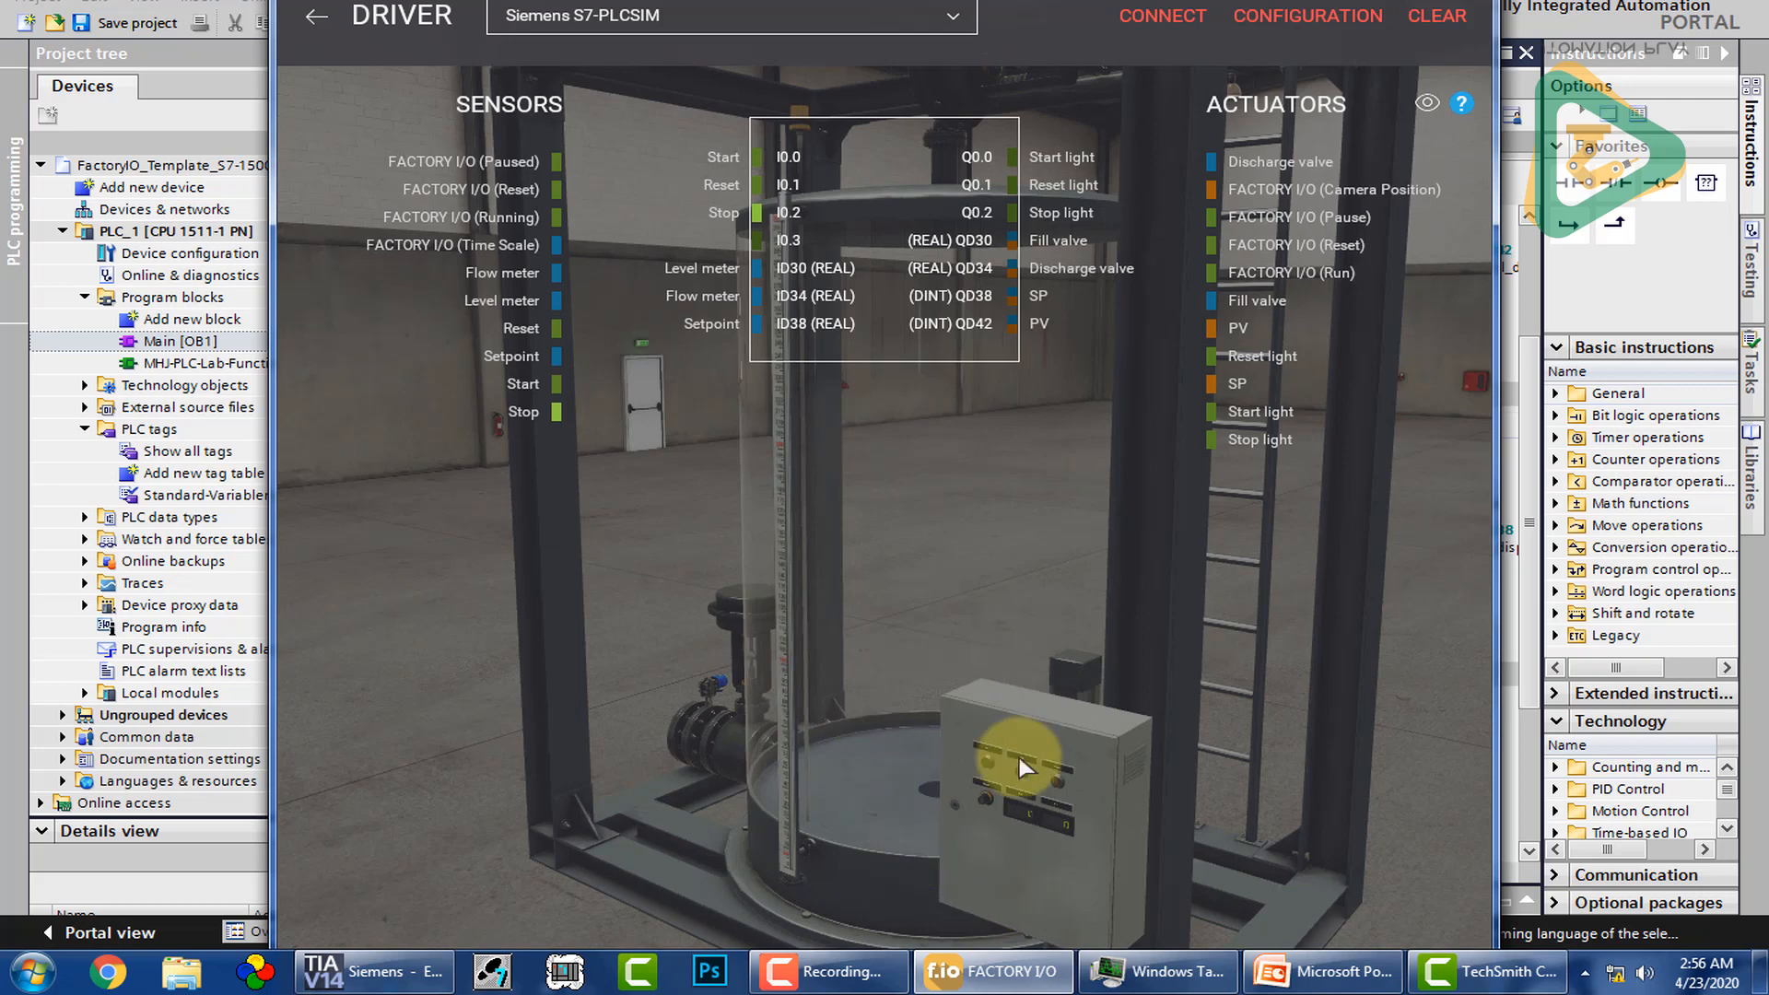
left_click(987, 980)
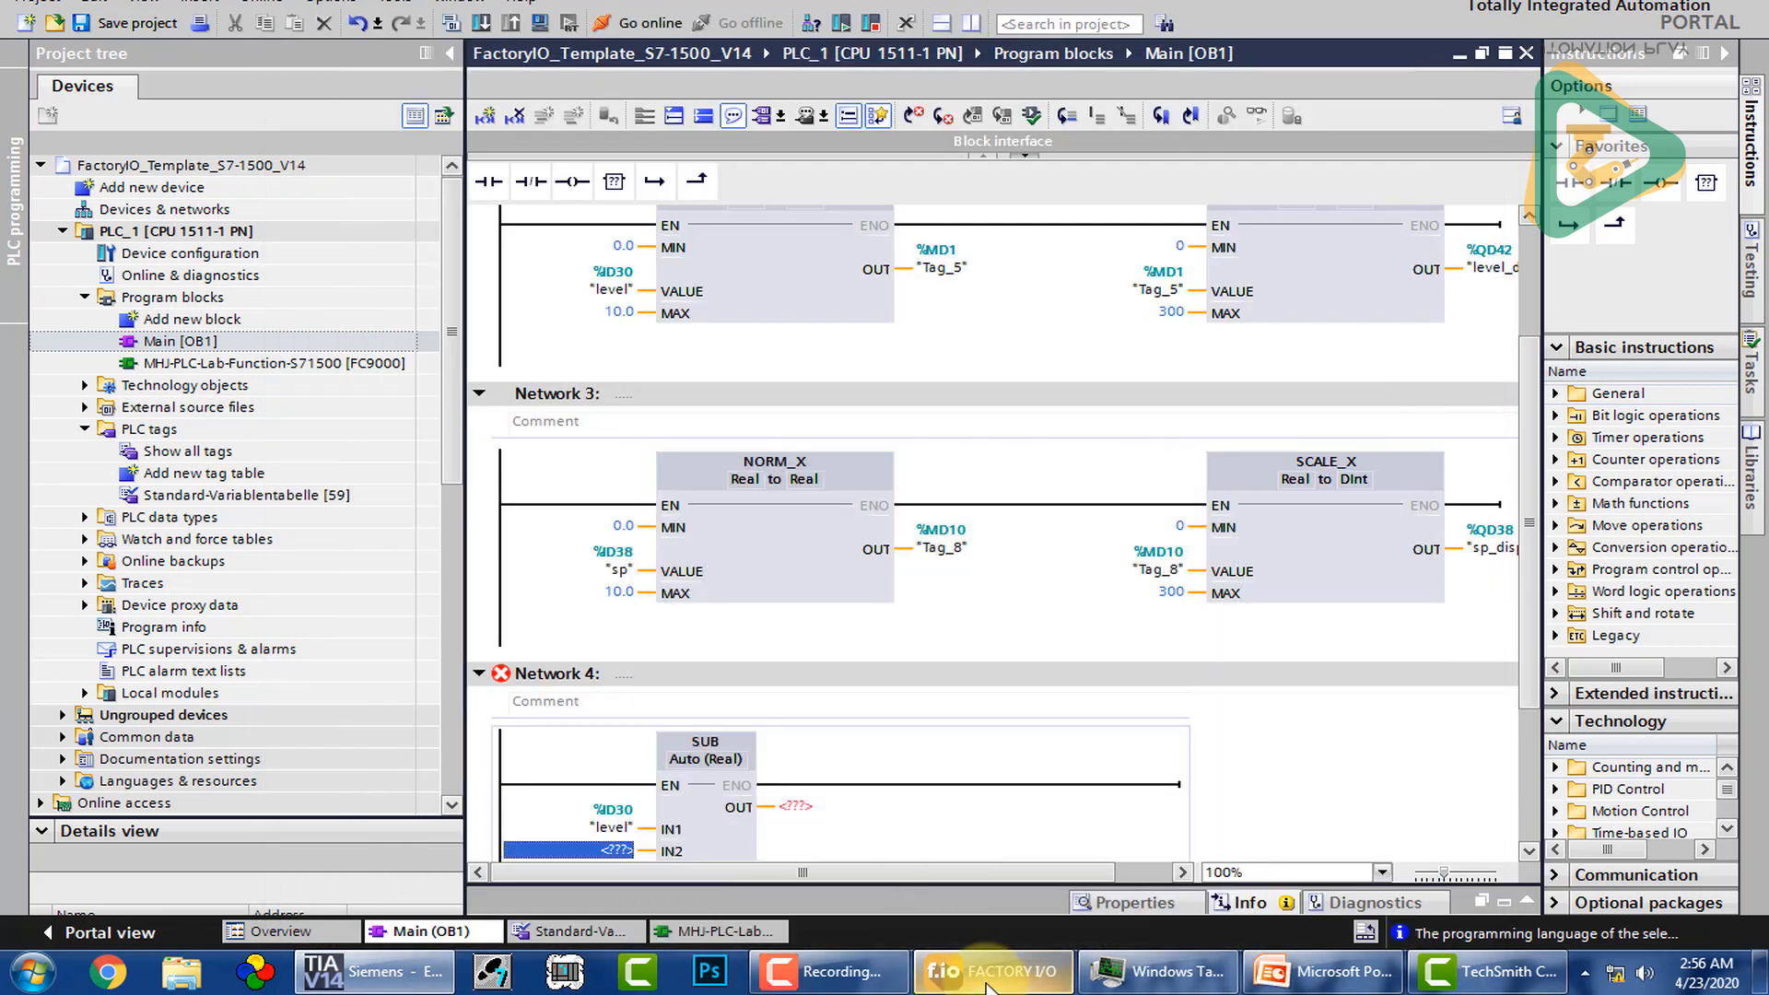
scroll(1524, 597, "up", 1)
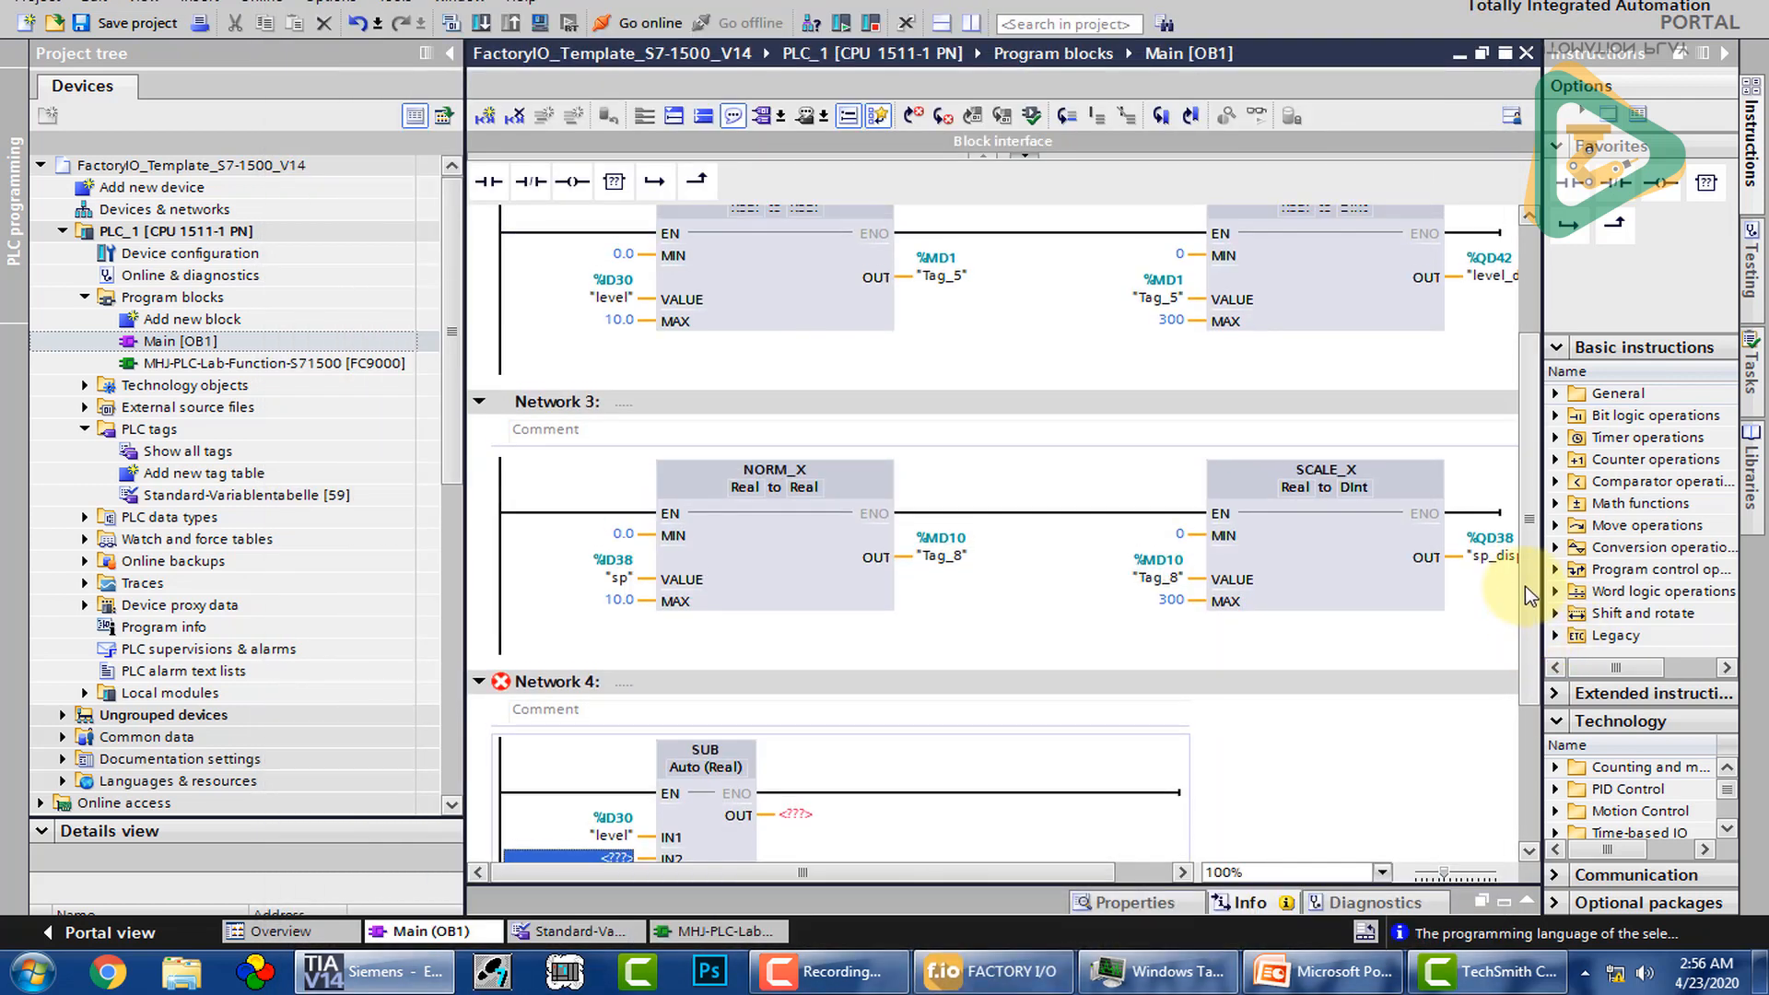
Step: Add a Cyclic interrupt organization block in LAD with automatic numbering and a cyclic time of 100000 µs
scroll(1530, 645, "up", 2)
scroll(1535, 737, "down", 5)
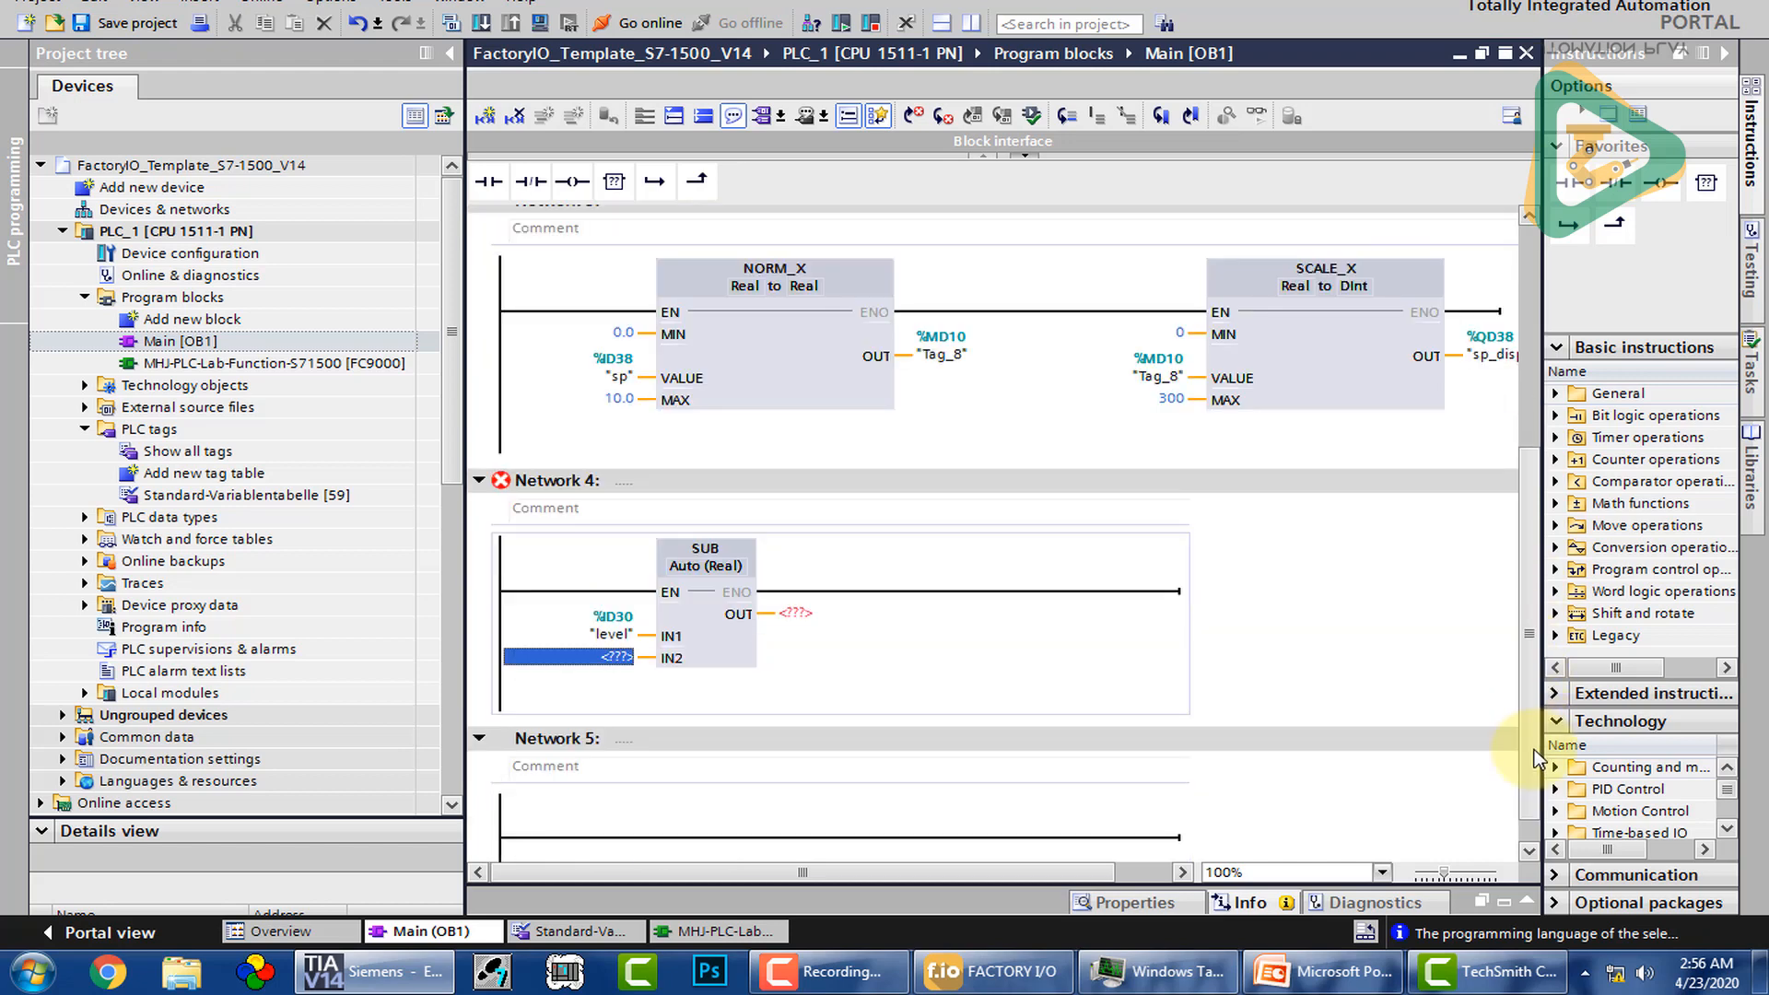
left_click(1755, 142)
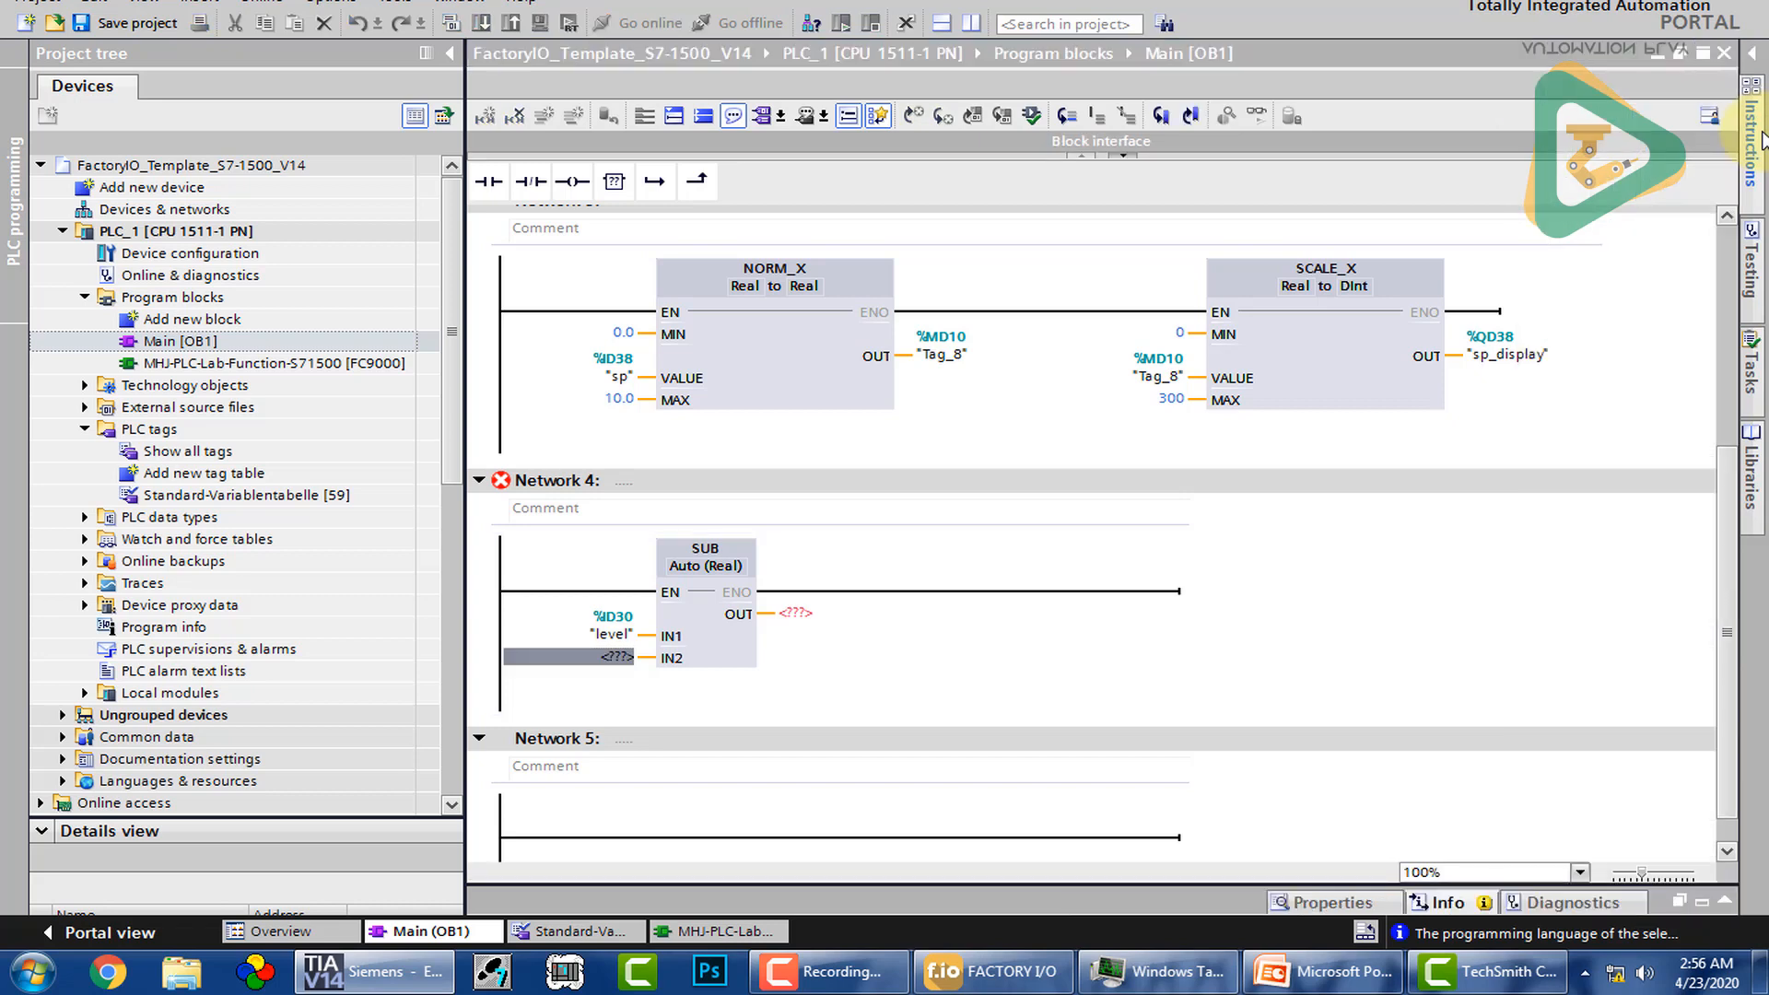
left_click(204, 319)
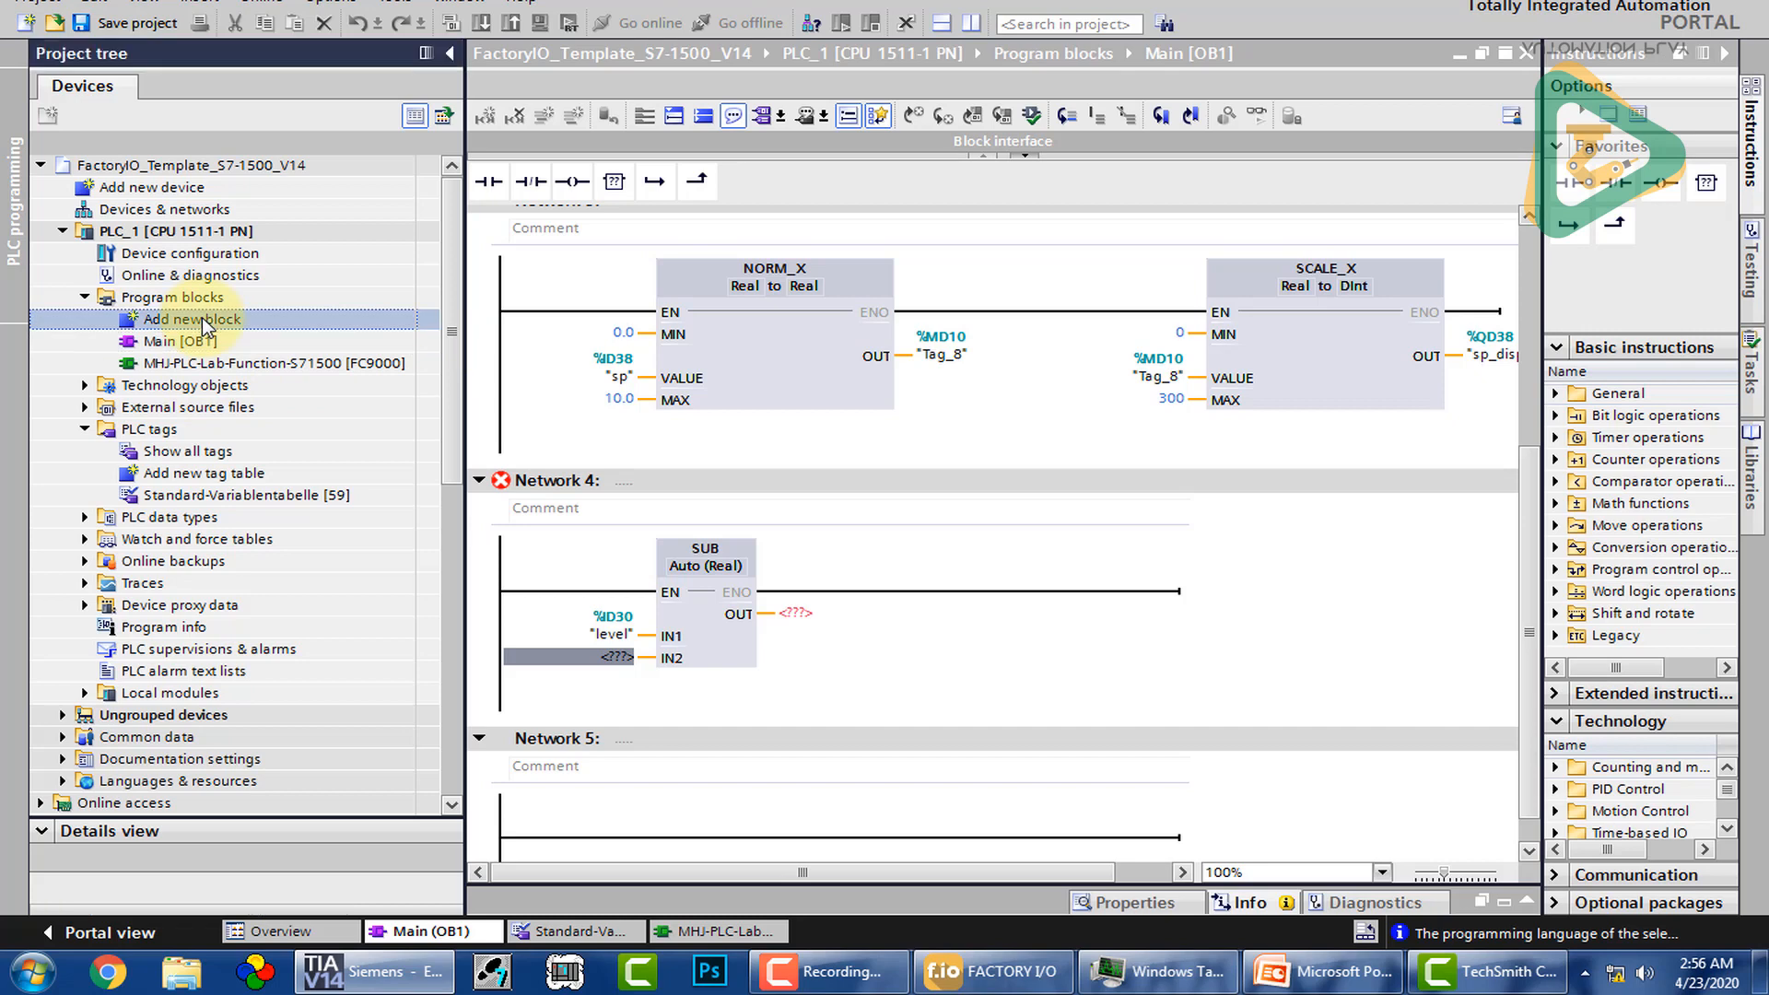
double_click(202, 317)
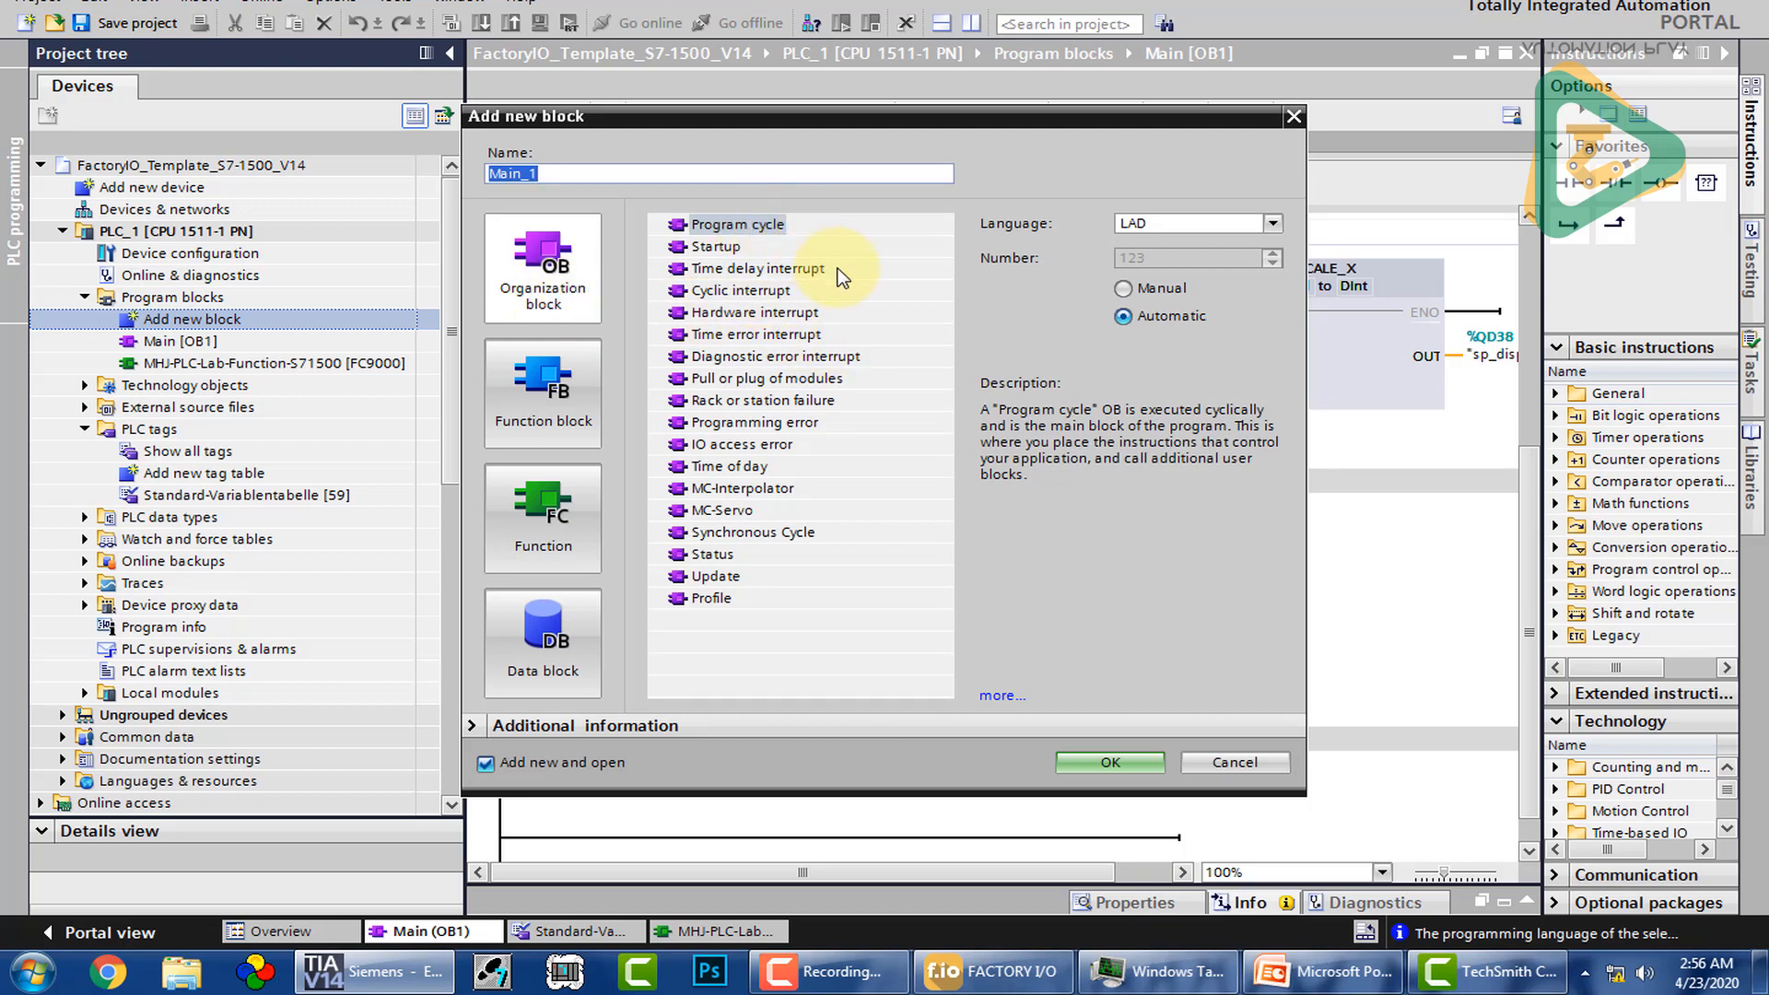
left_click(776, 293)
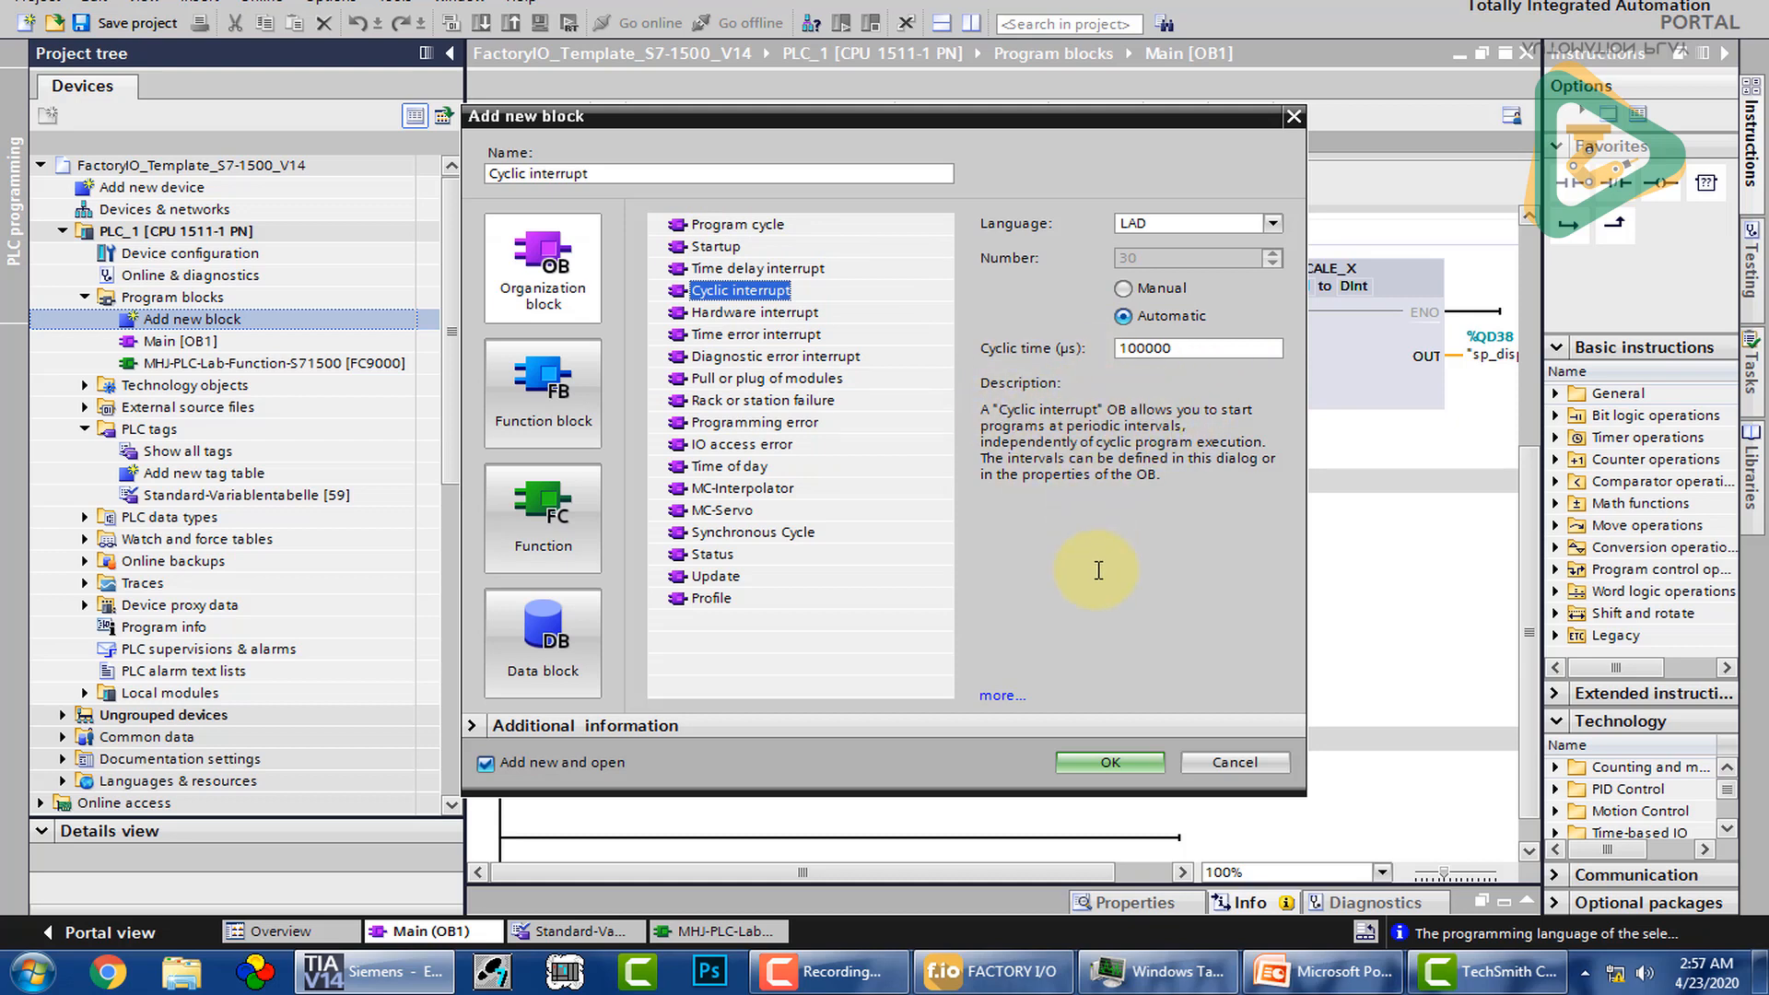
left_click(1110, 763)
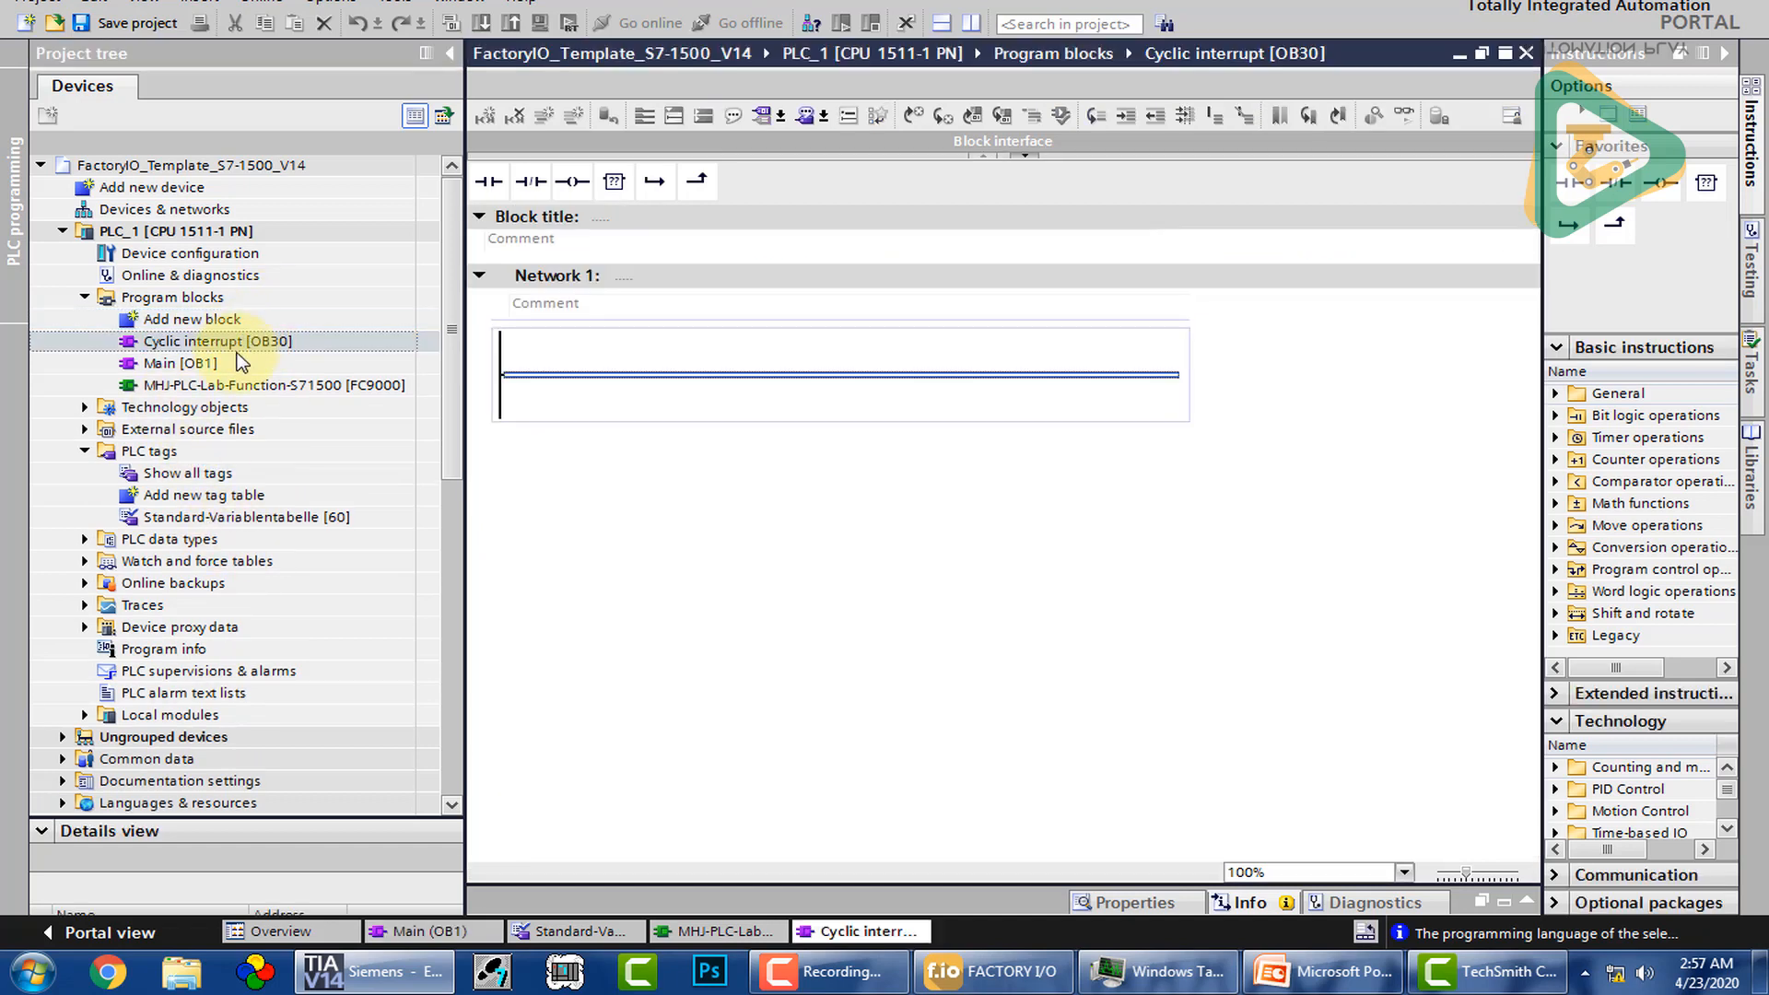
Step: Reopen Main [OB1] and replace the level operand at IN1 of Network 4's SUB box with ID38, the sp tag
left_click(230, 367)
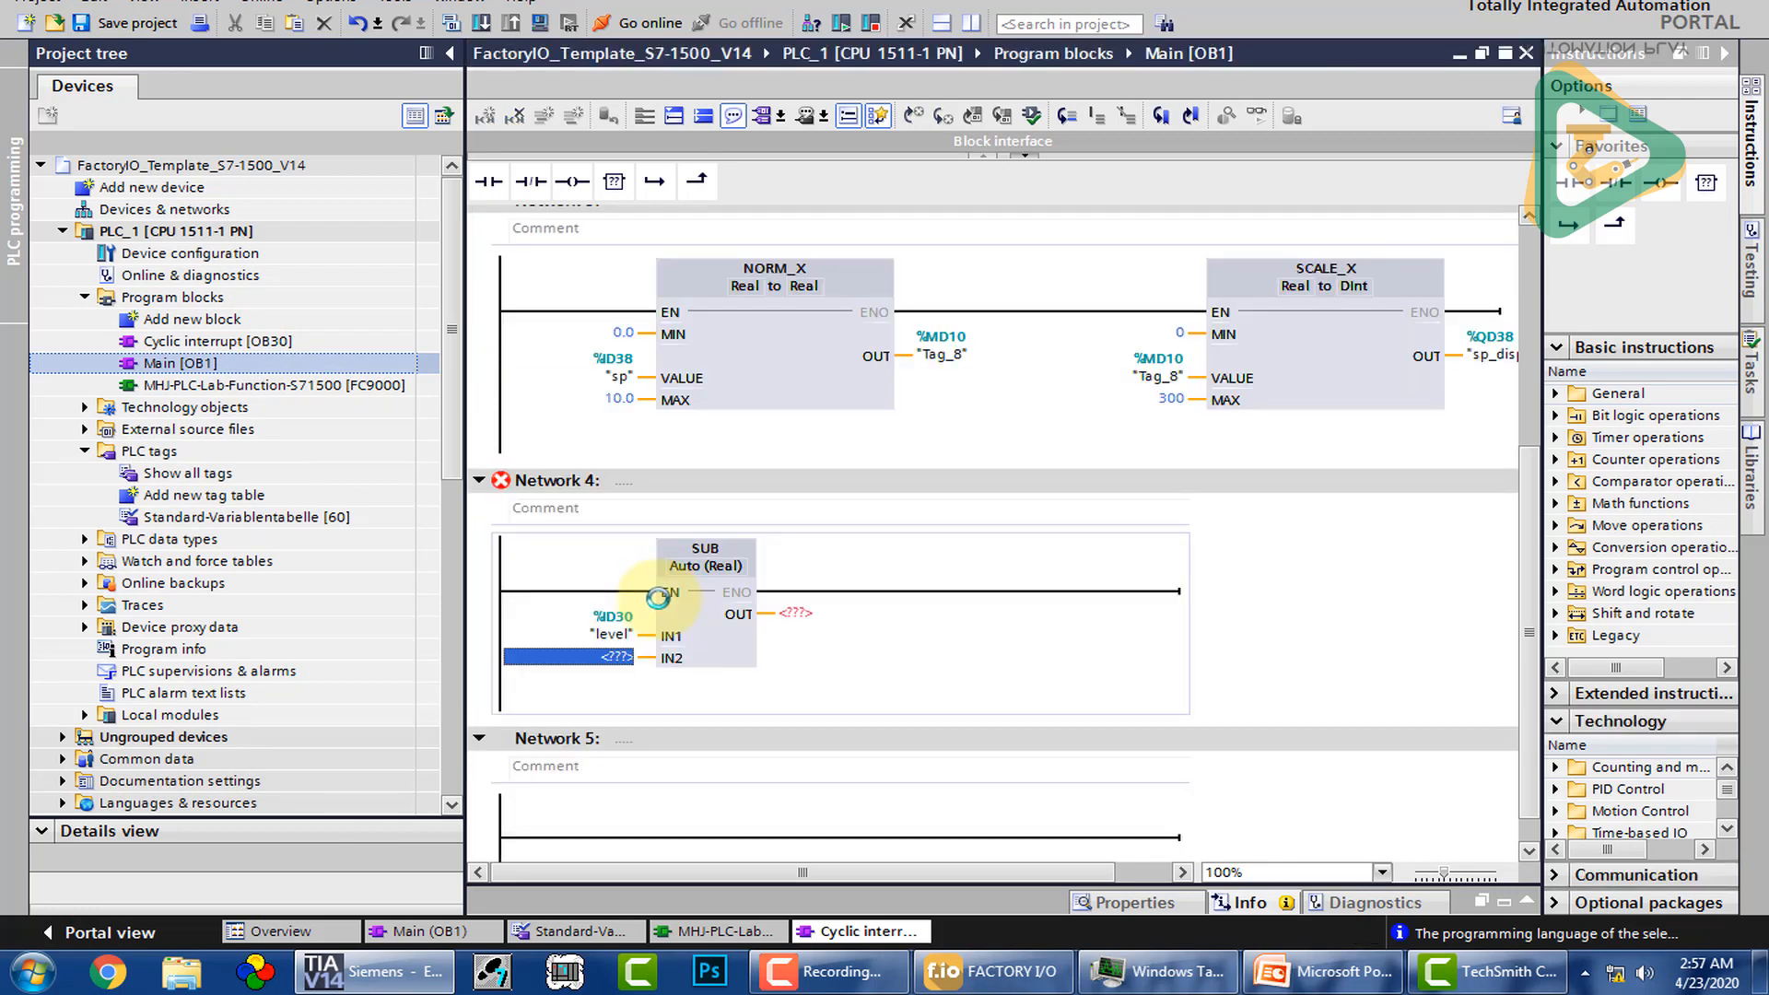
left_click(616, 657)
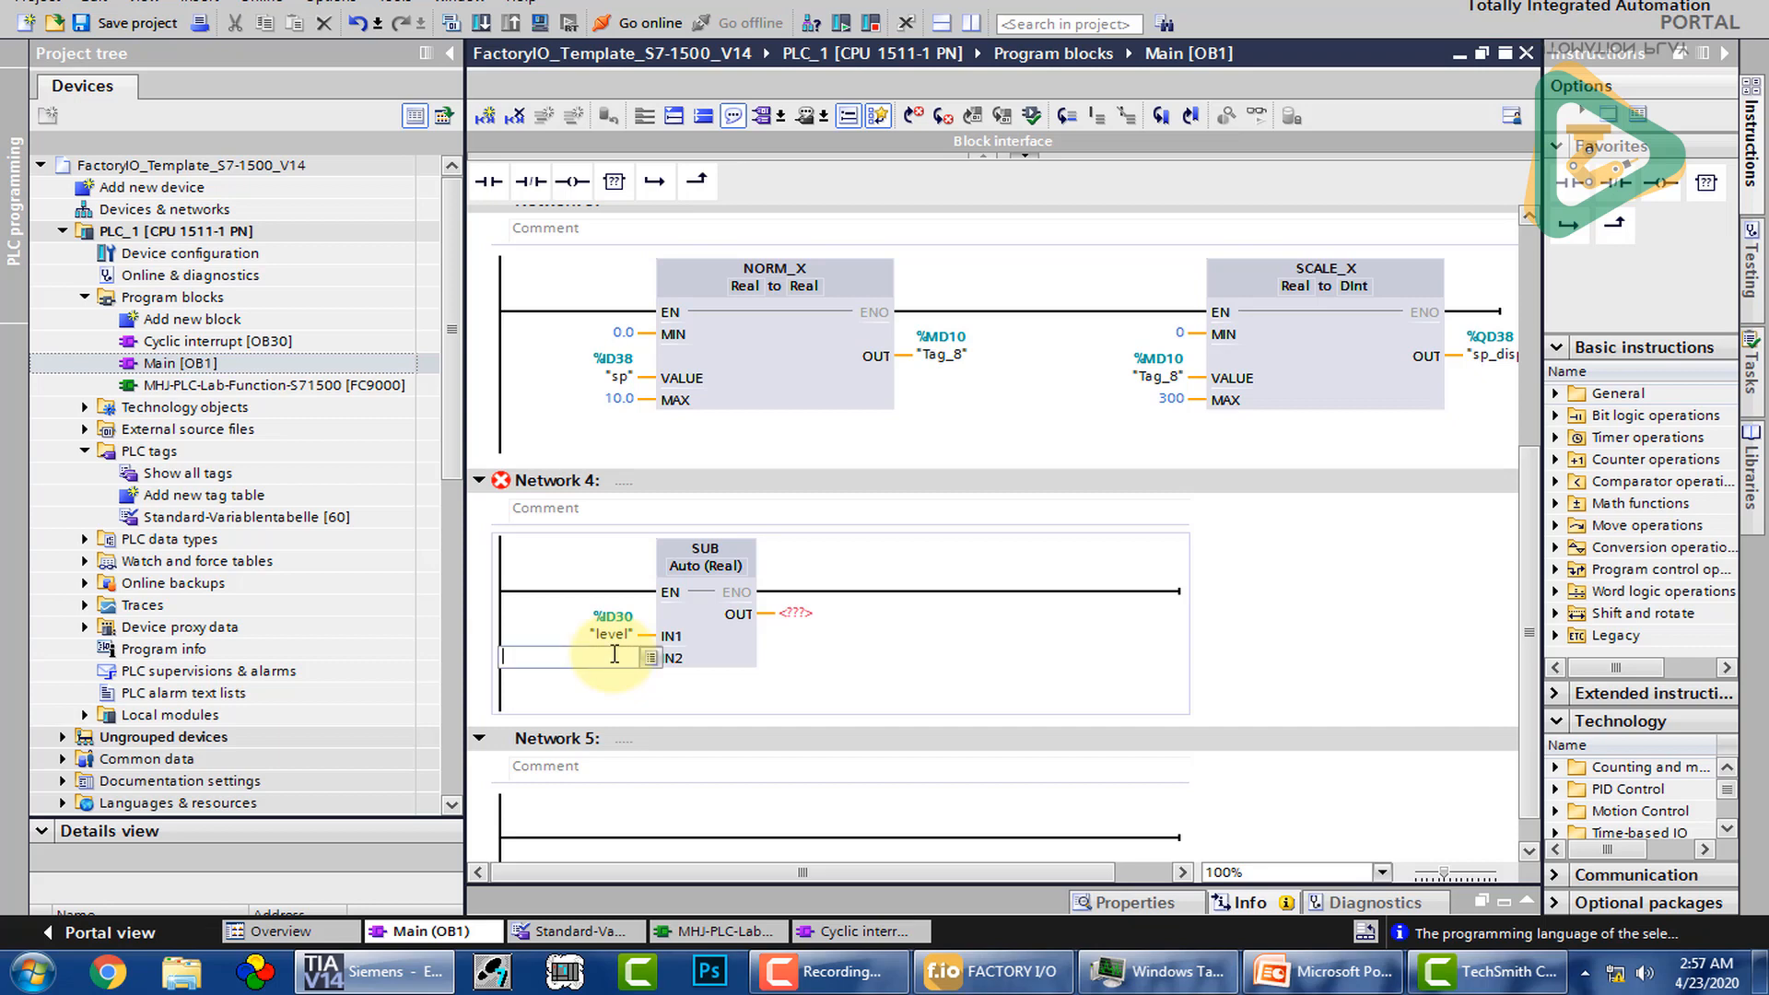
type("i")
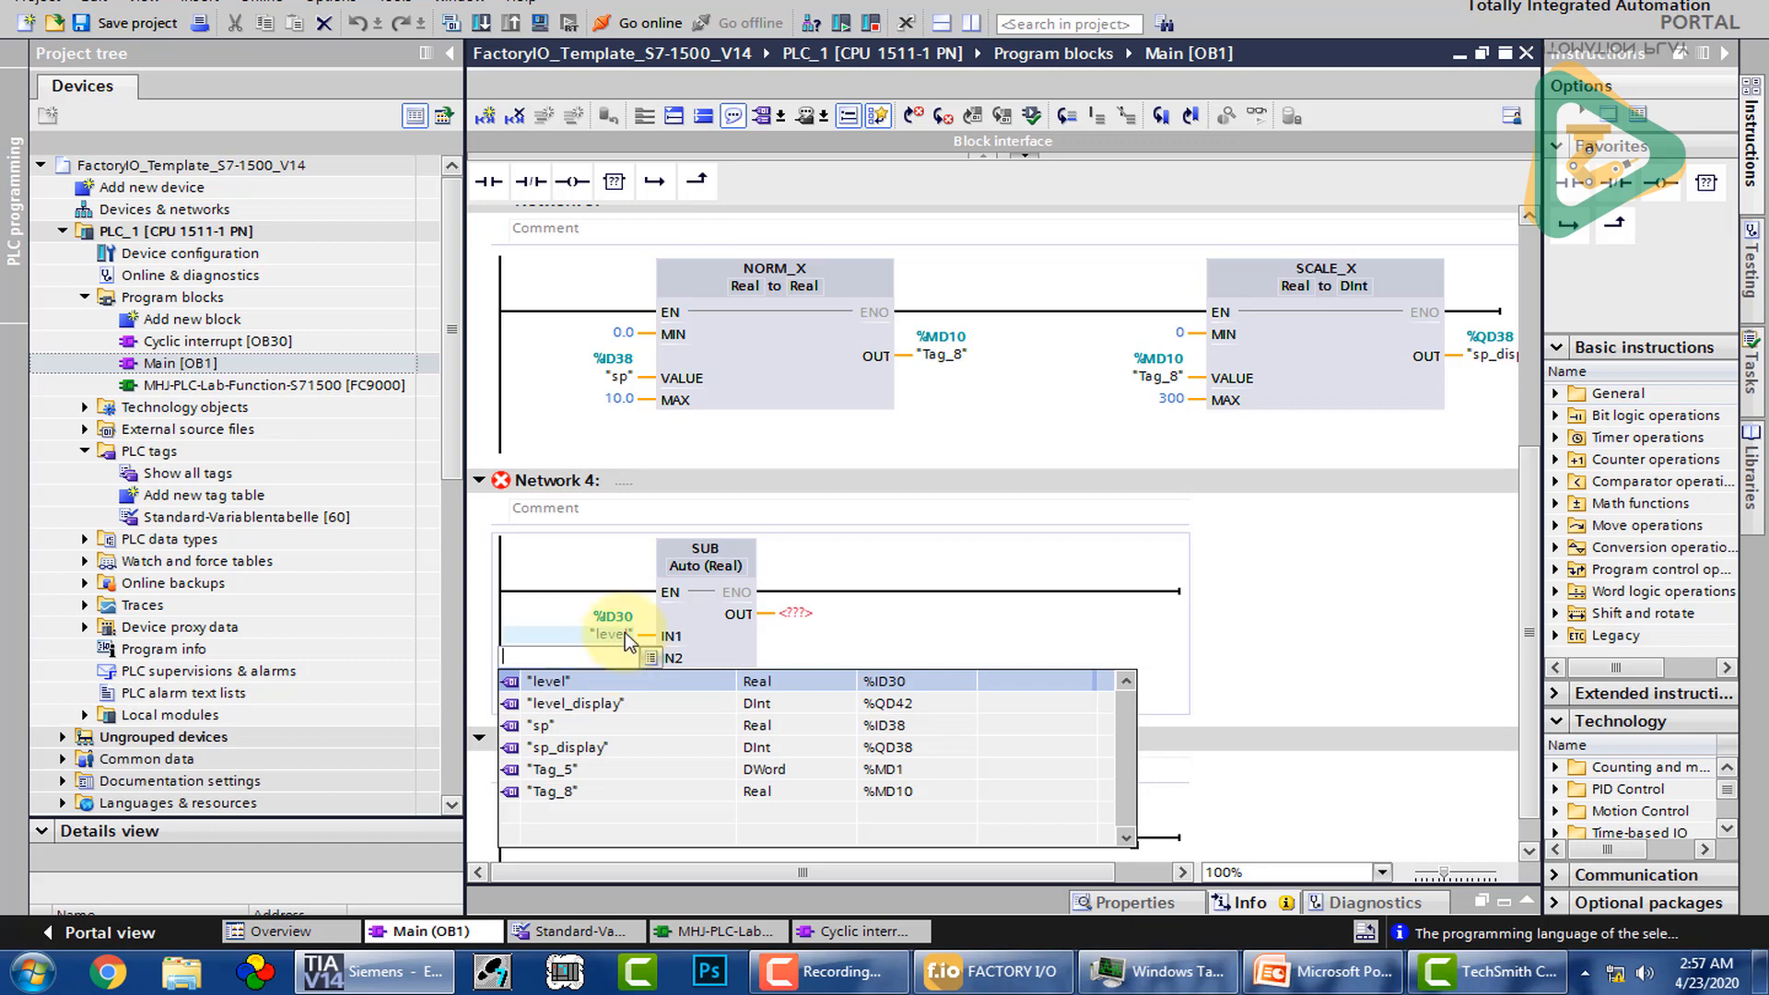
key("Escape")
left_click(617, 635)
key("Delete")
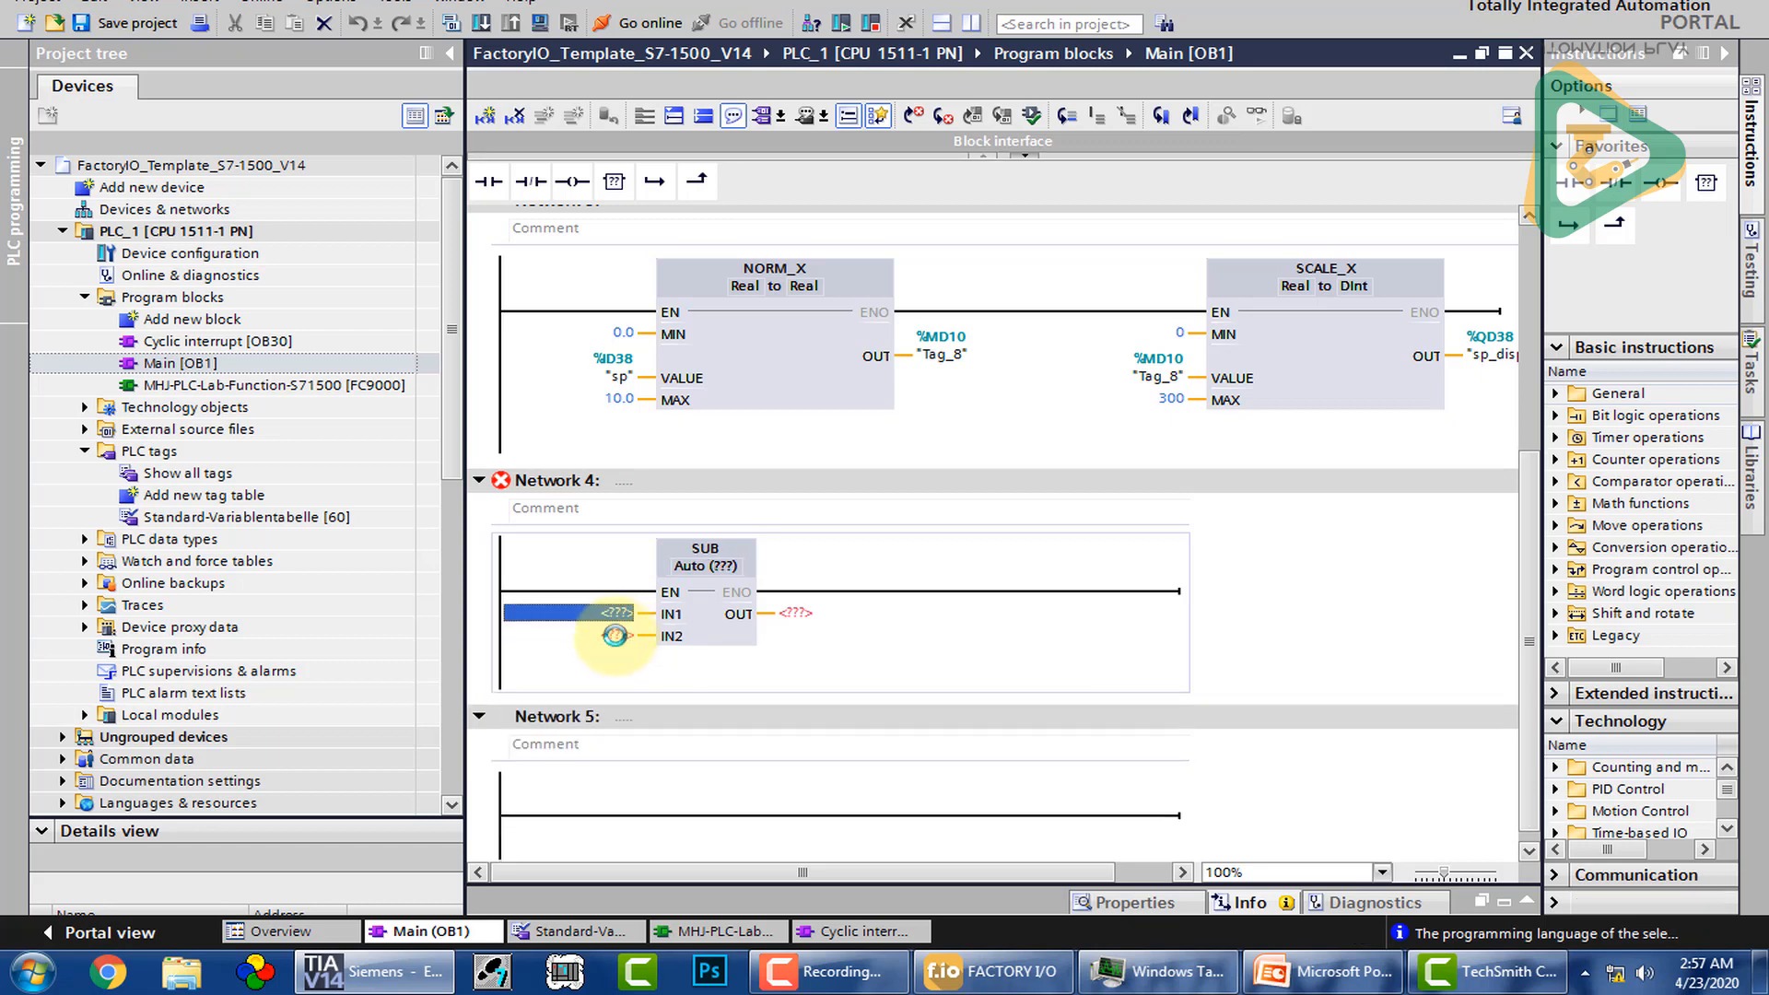
left_click(617, 612)
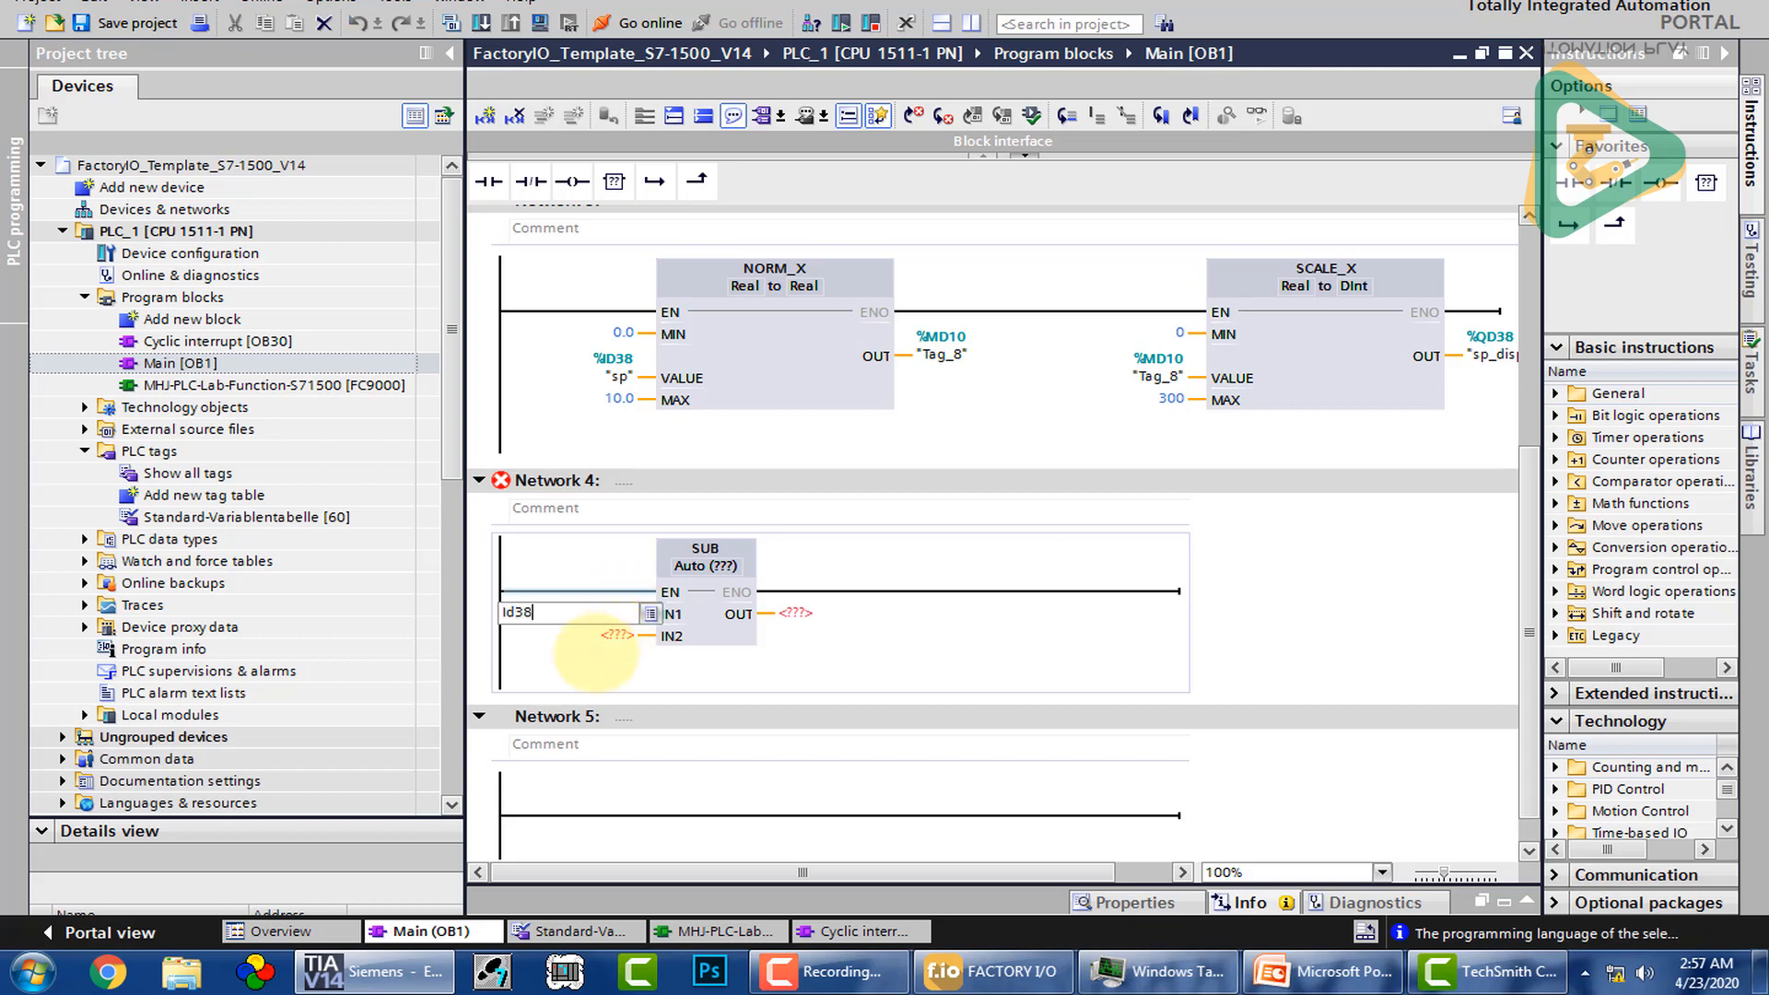
key("Return")
Step: Assign the level tag to IN2 of the SUB box in Network 4
left_click(619, 657)
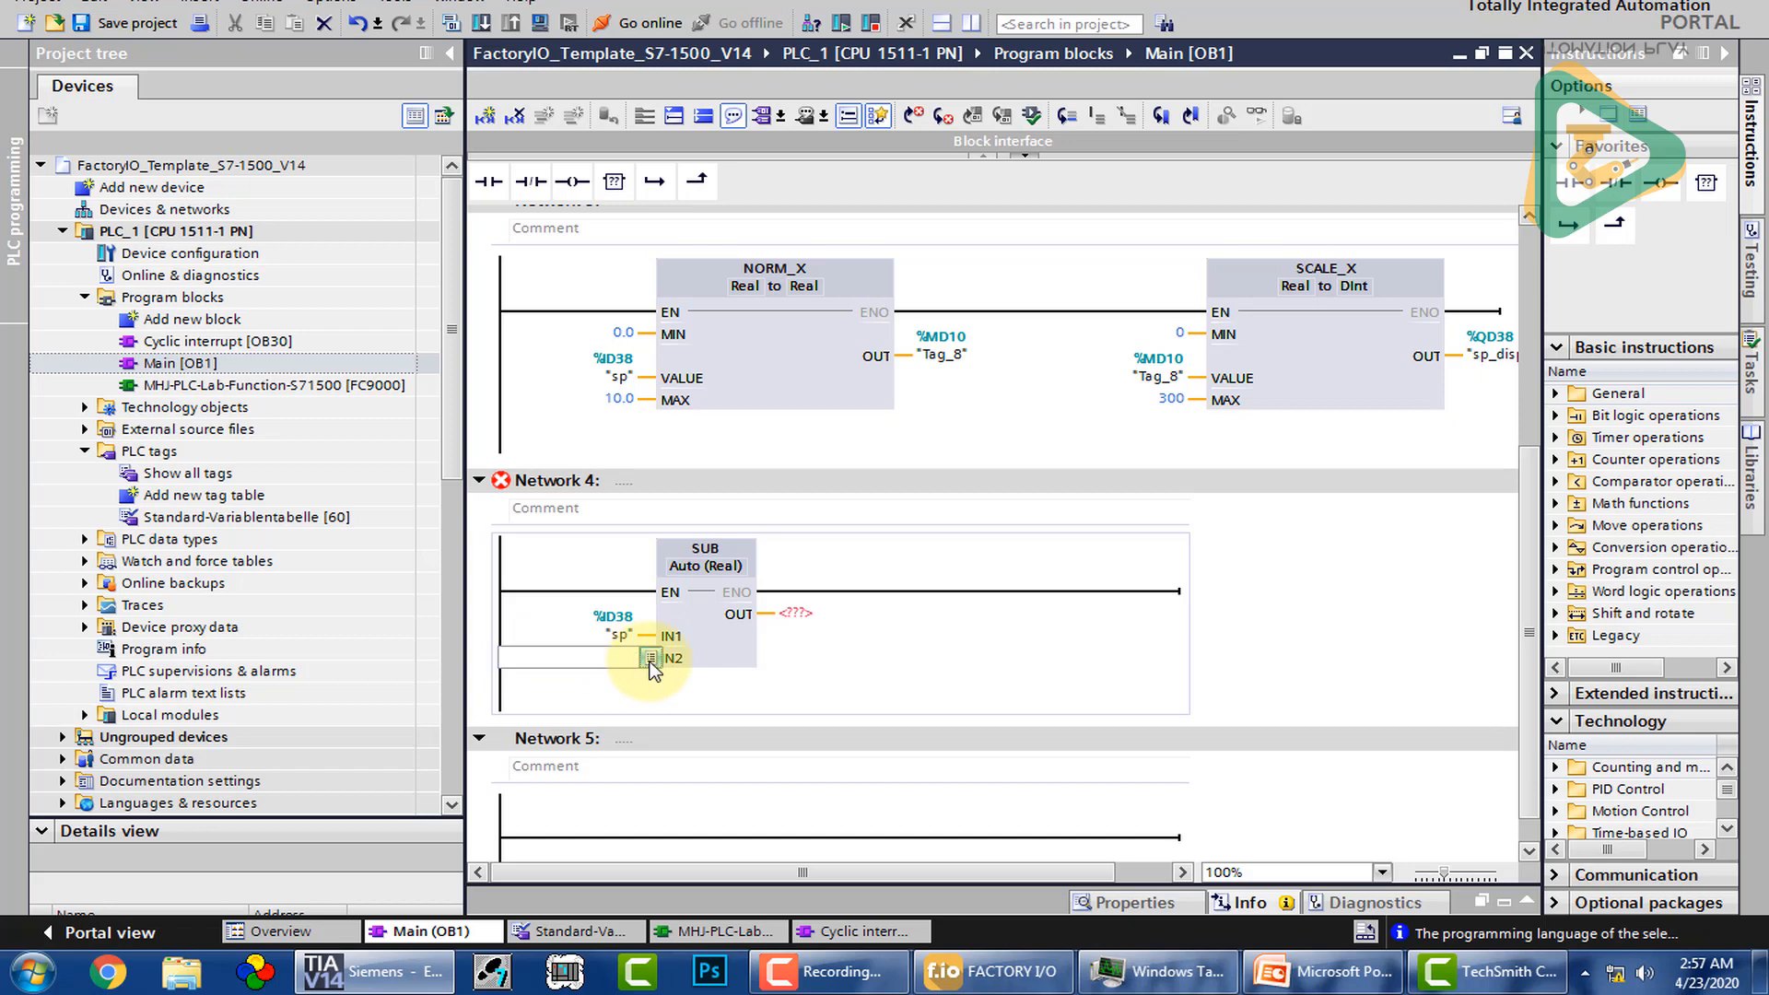
left_click(651, 657)
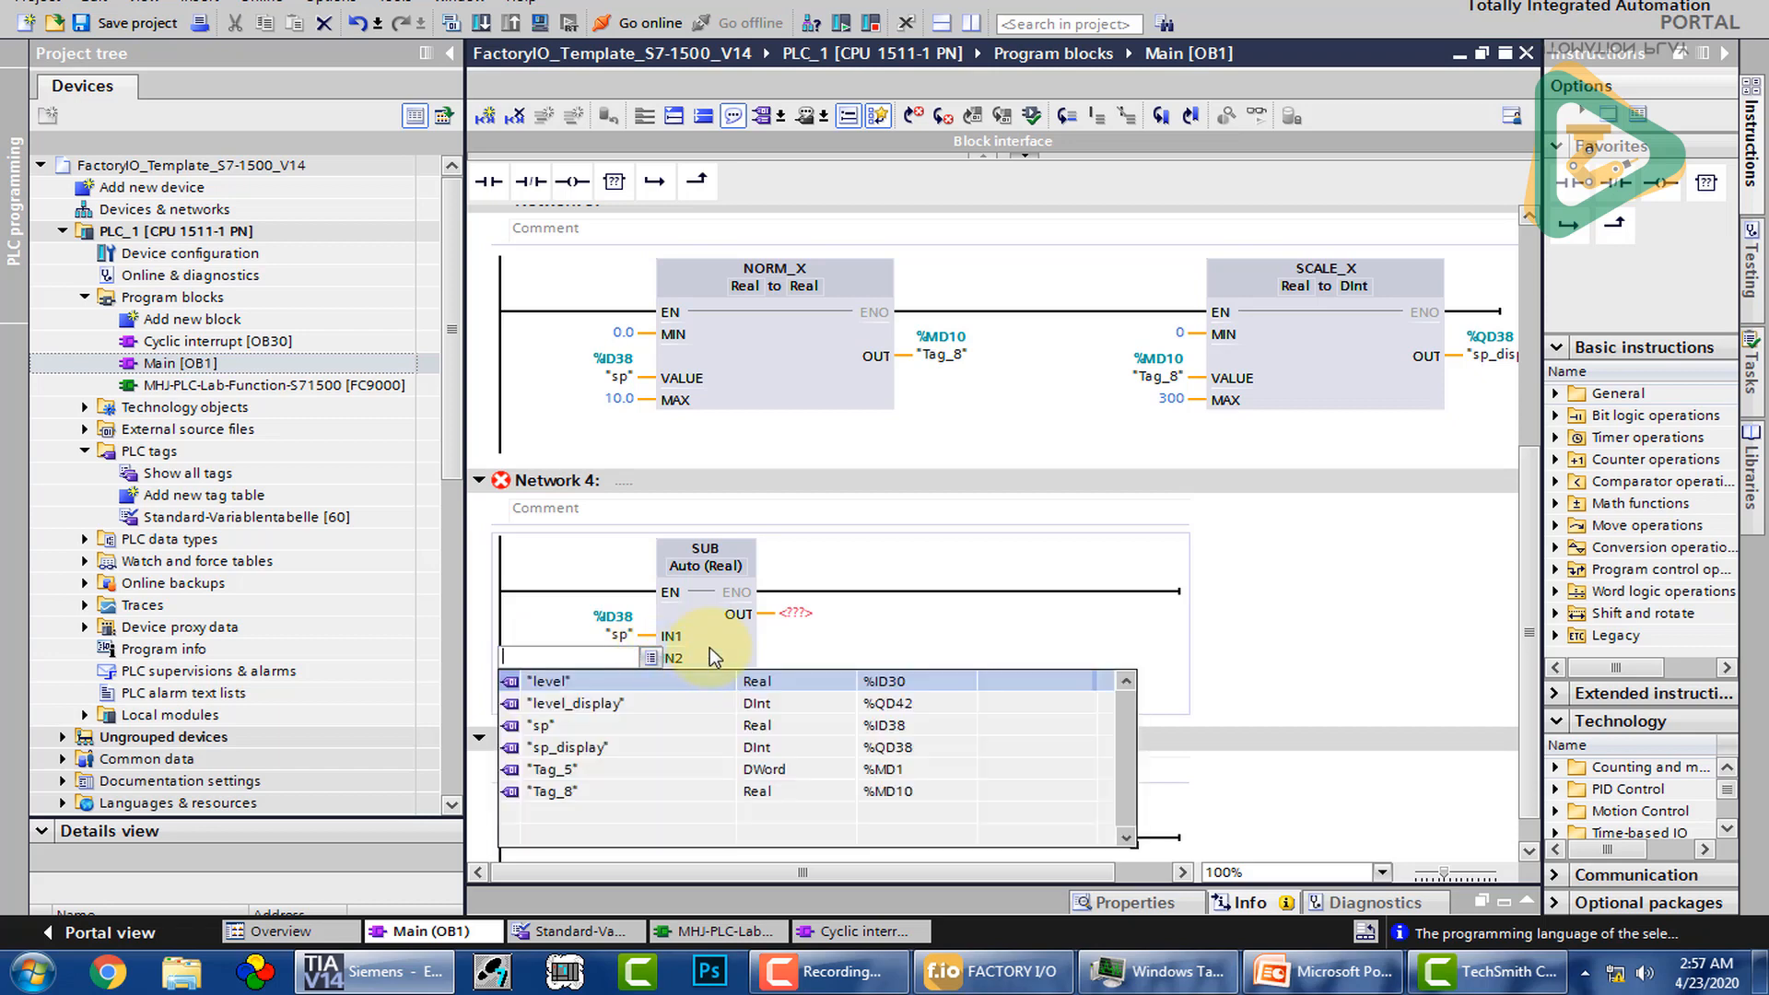
left_click(624, 703)
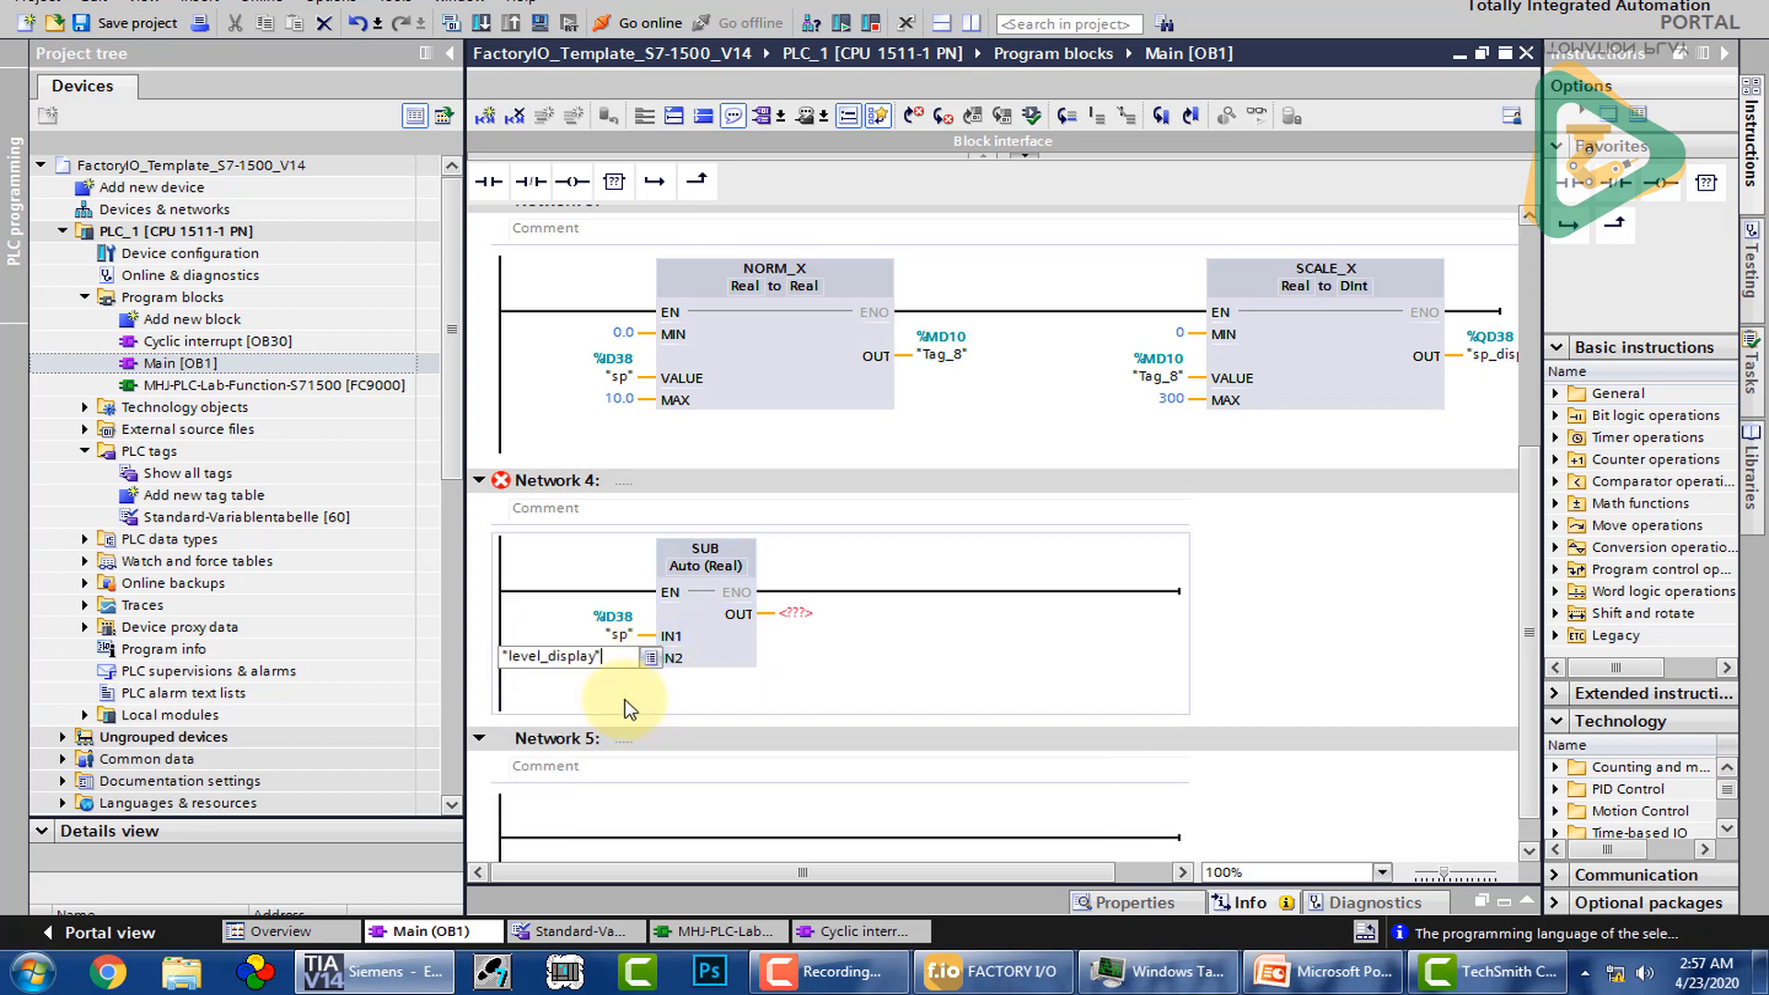
double_click(590, 656)
key("BackSpace")
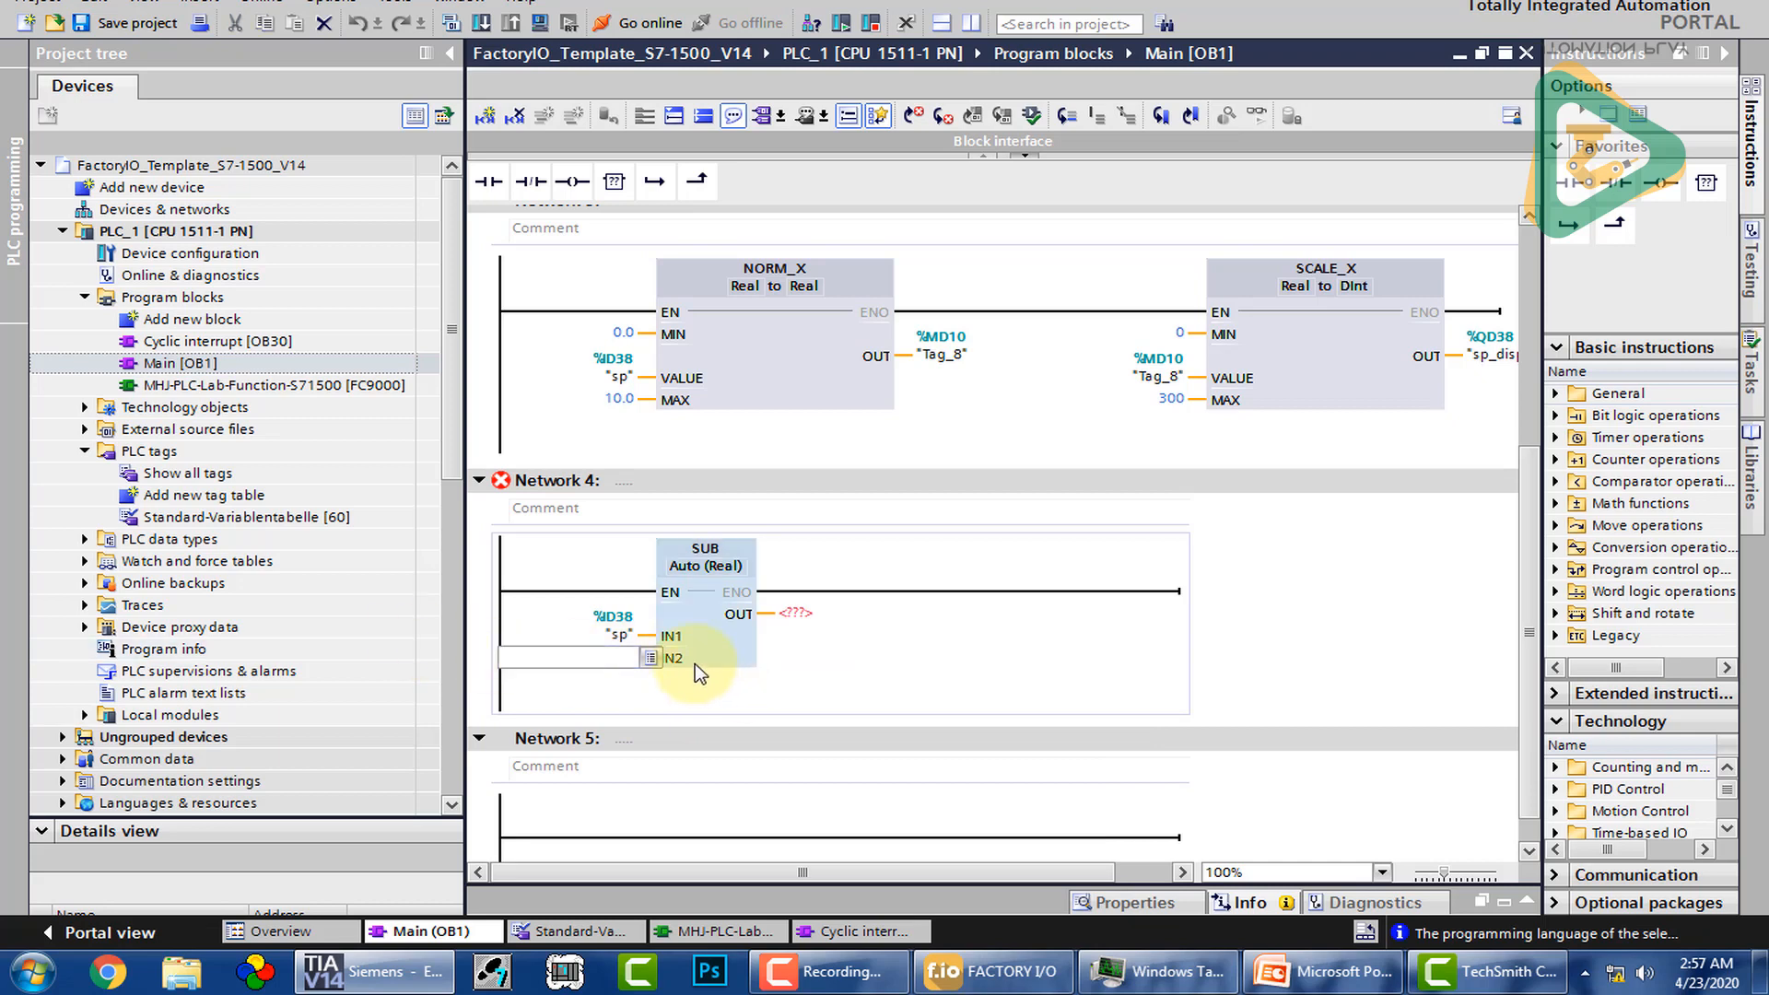
left_click(651, 657)
left_click(612, 682)
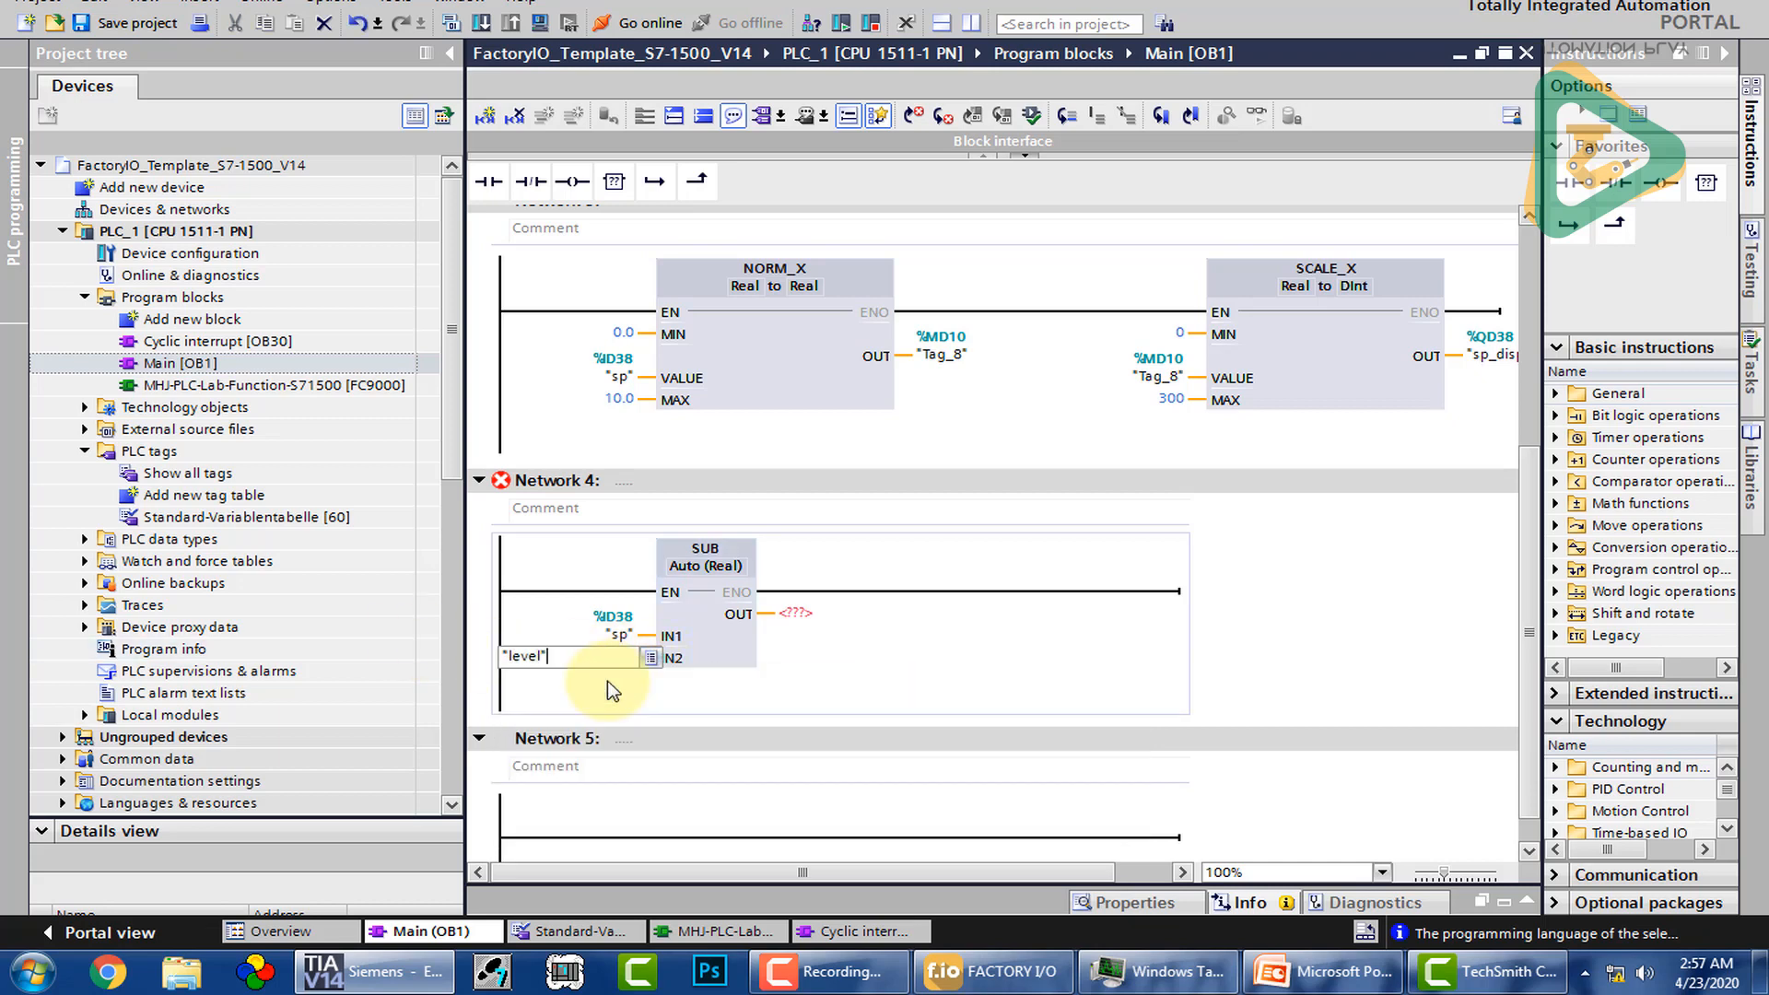
Step: Assign the address MD20 to the OUT of the SUB box in Network 4
left_click(820, 612)
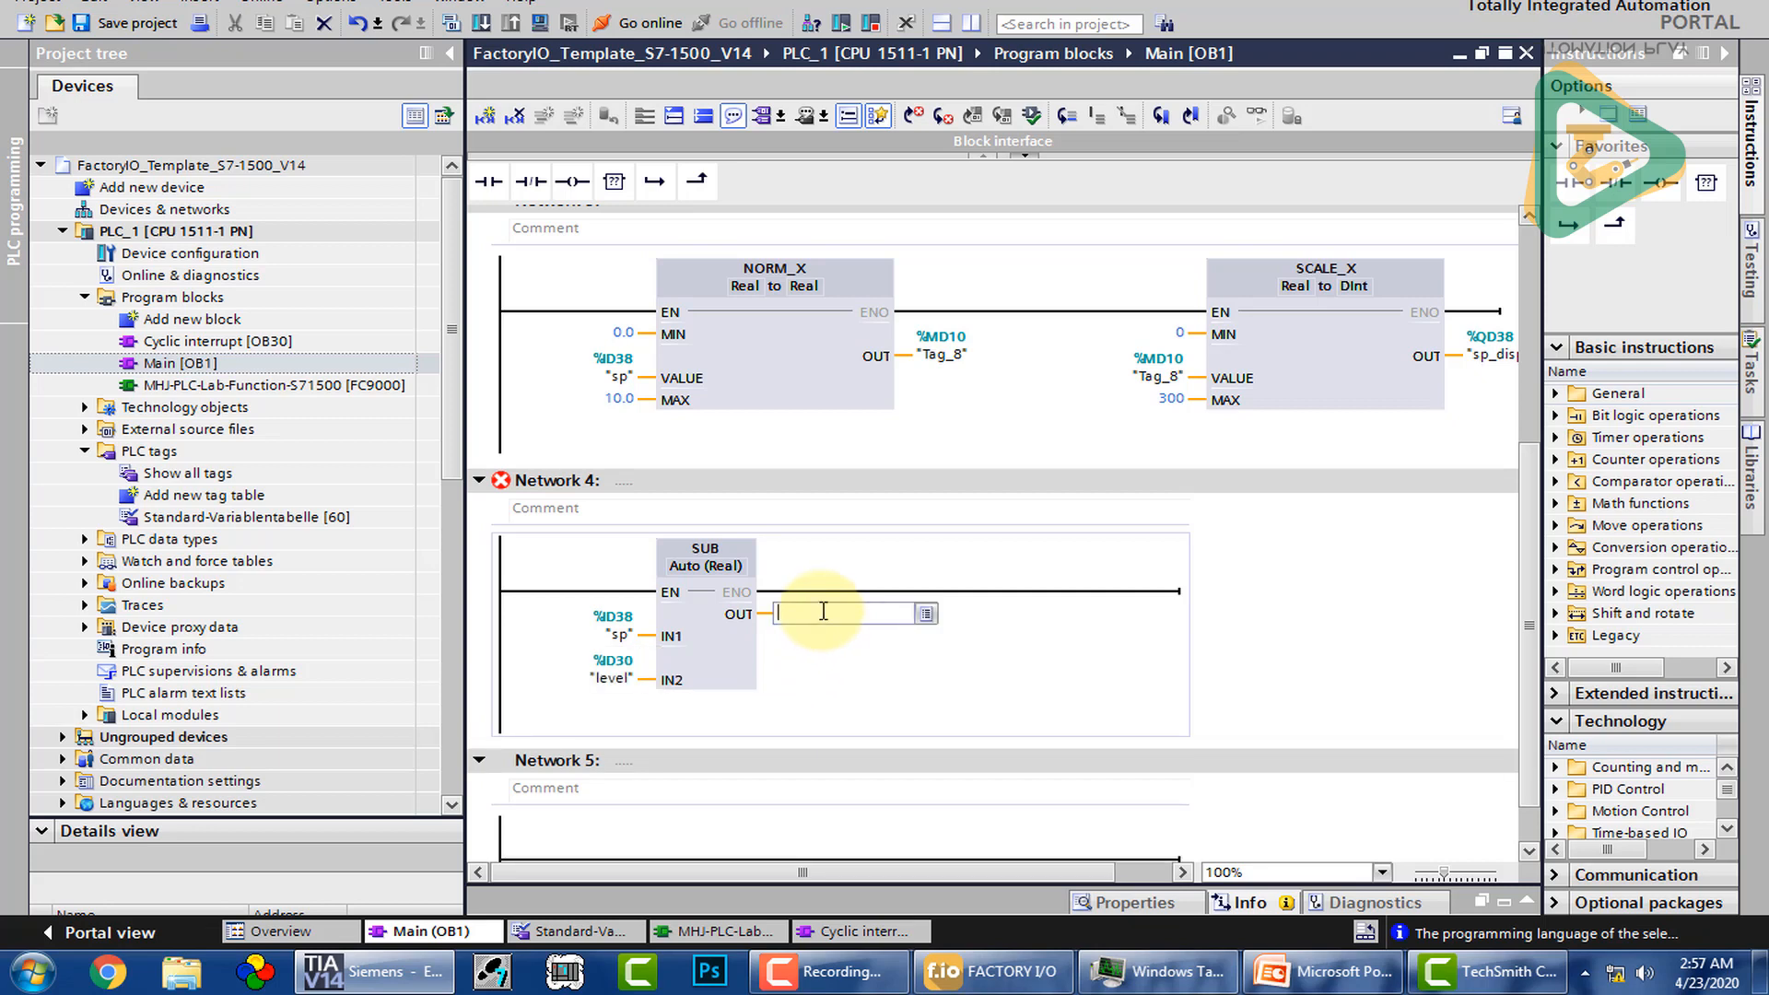
type("MD20")
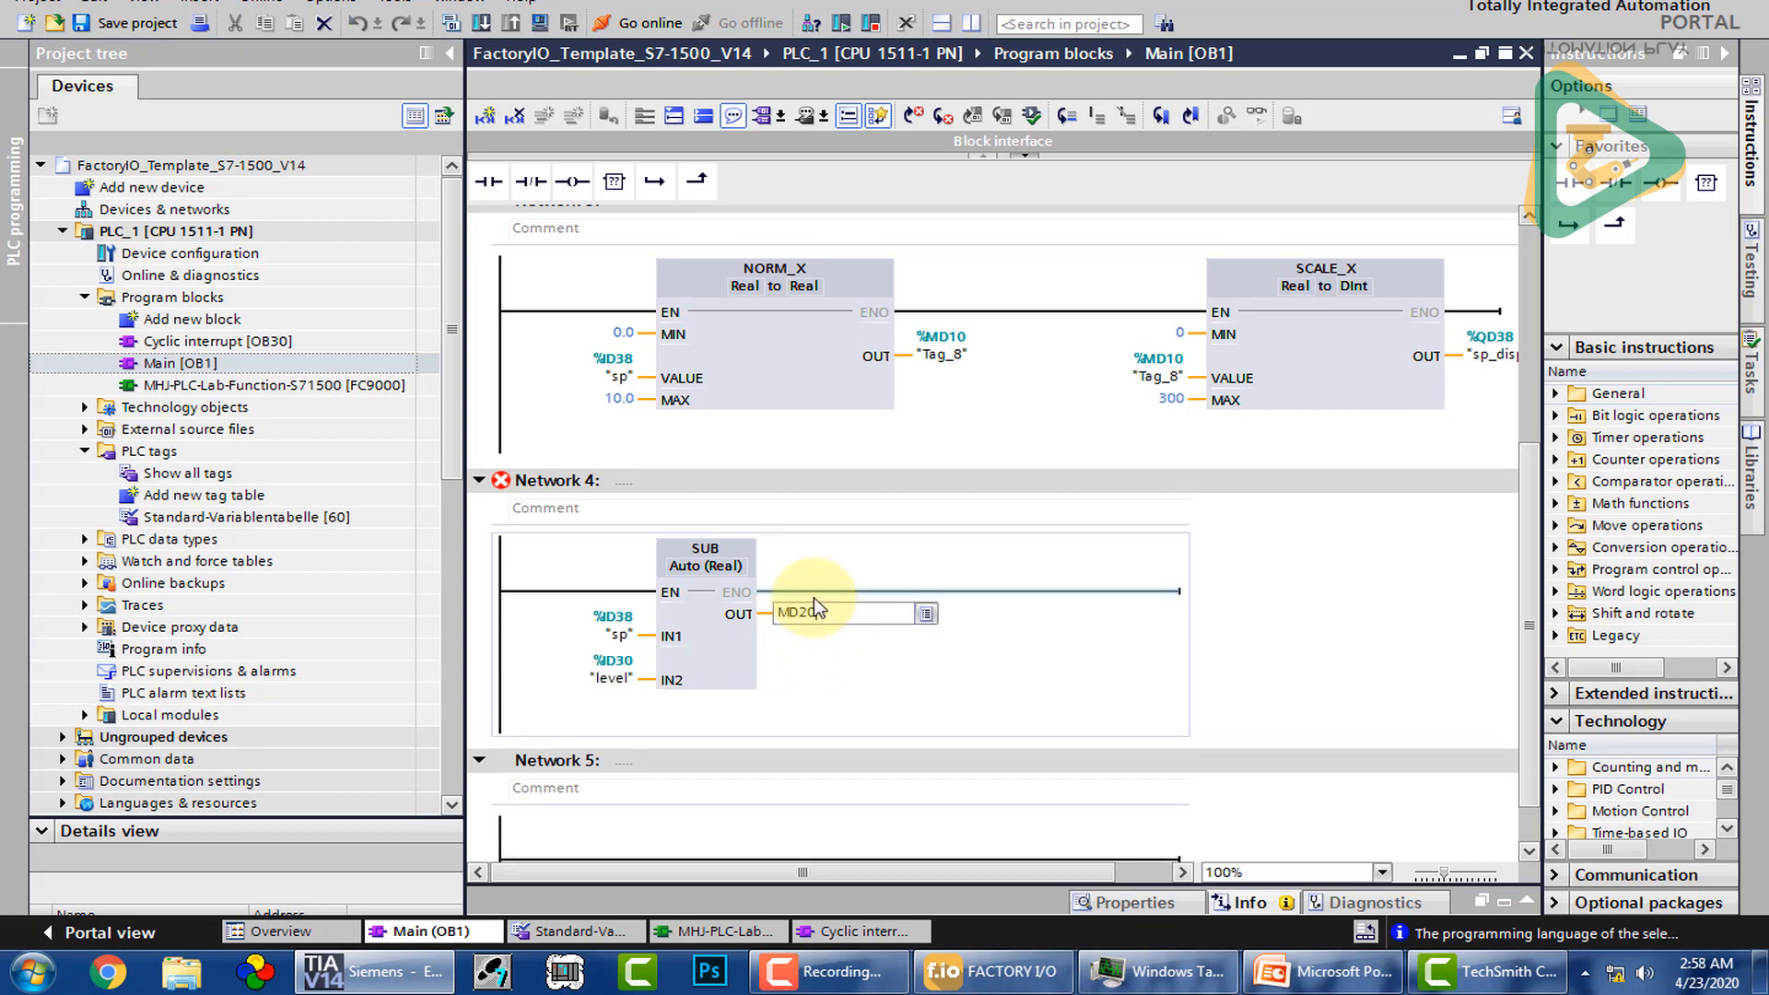
key("Return")
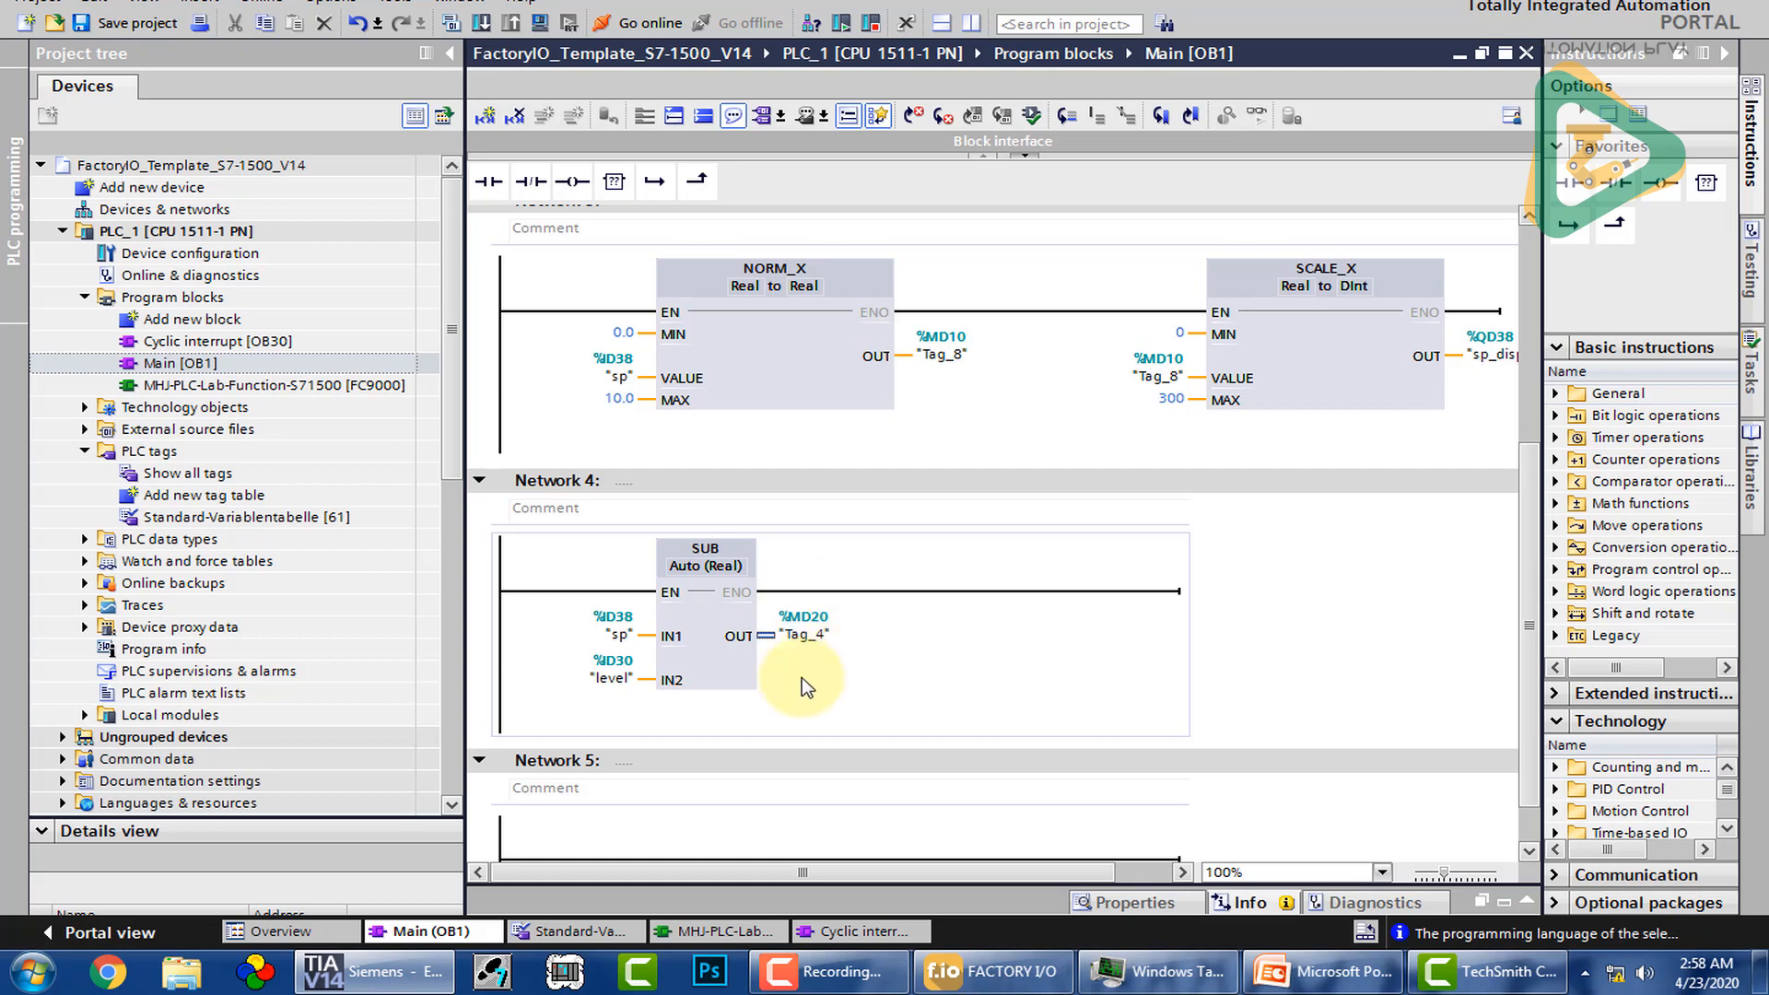
Step: Rename the MD20 tag at the SUB box's output as Error
left_click(811, 634)
right_click(811, 634)
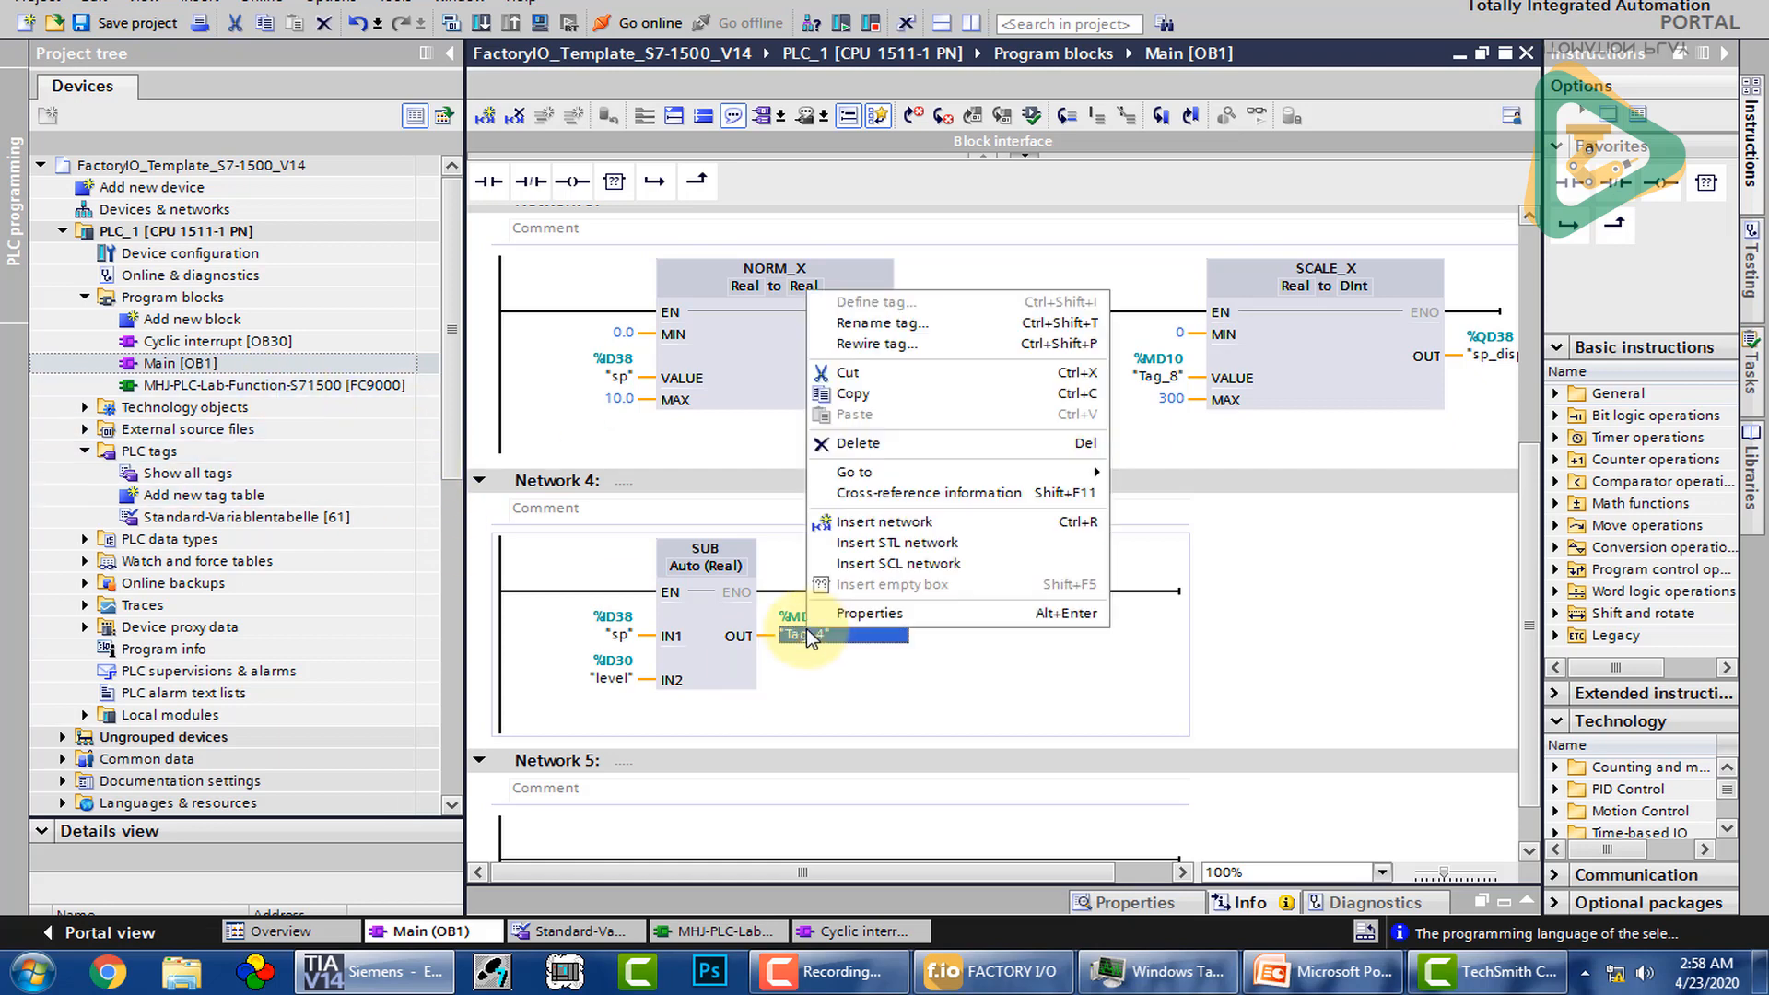
left_click(883, 323)
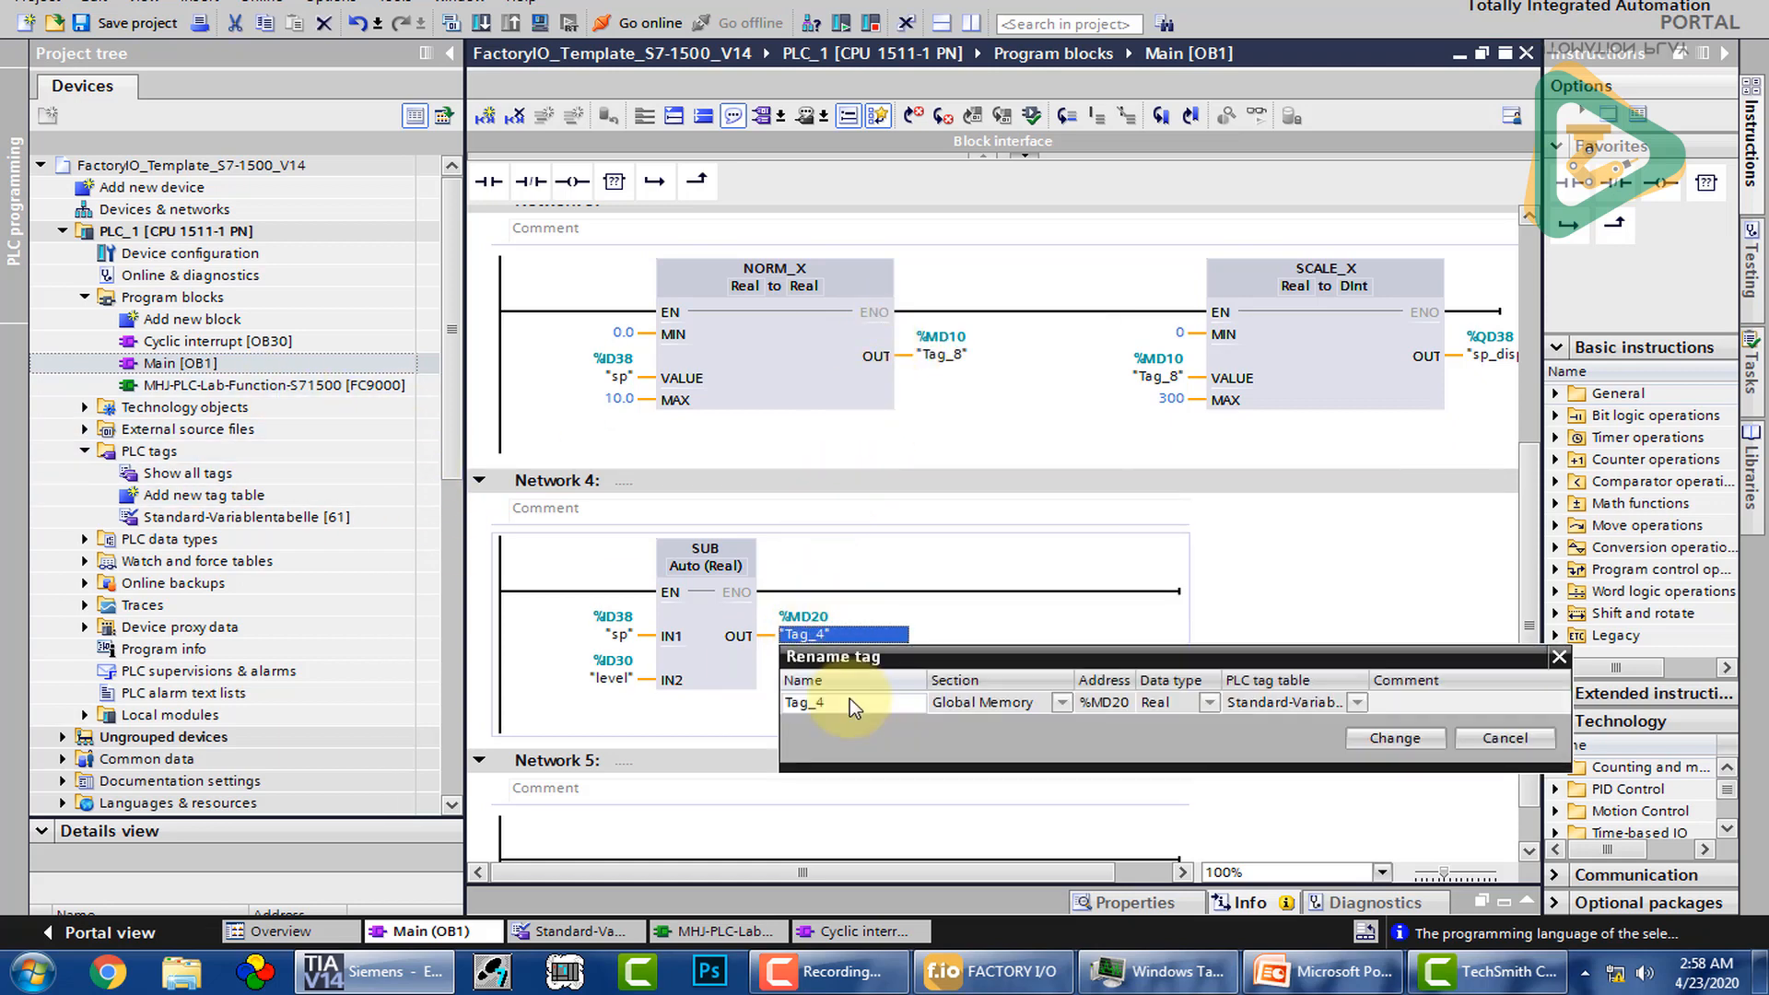
type("Error")
key("Return")
left_click(1430, 745)
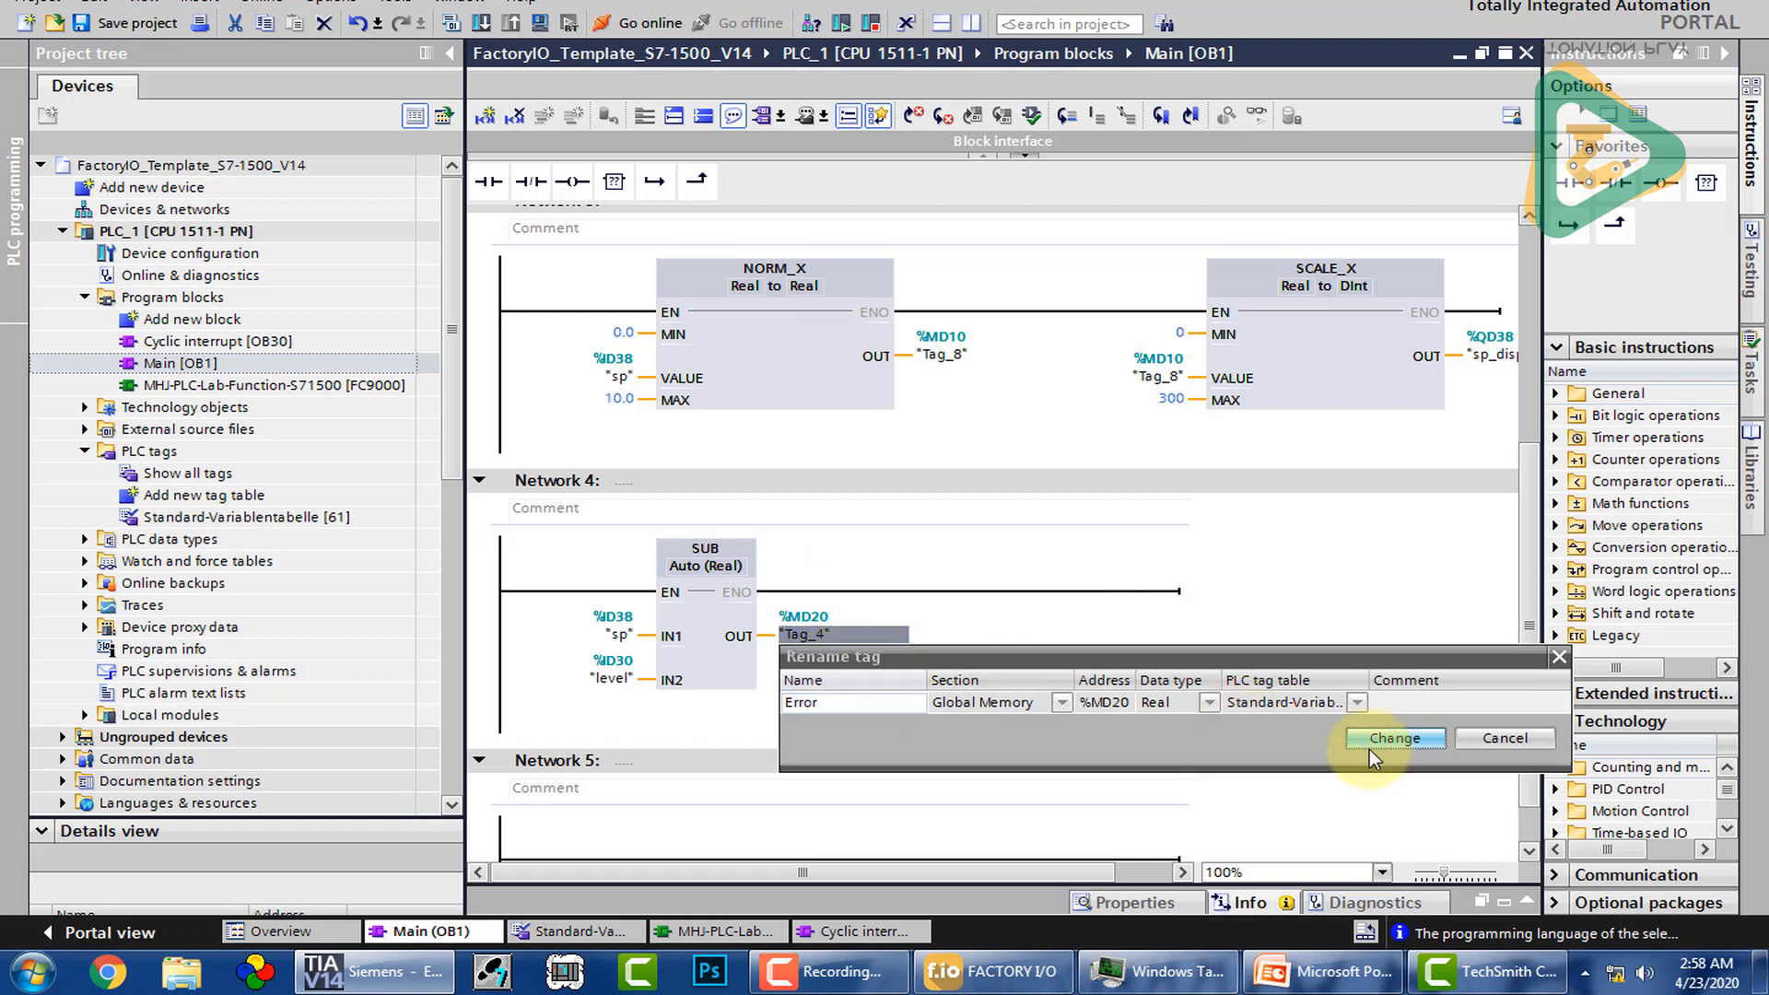
Step: Open Cyclic interrupt [OB30] and insert a PID_Compact instruction in Network 1 with the single-instance data block PID_Compact_1
double_click(237, 343)
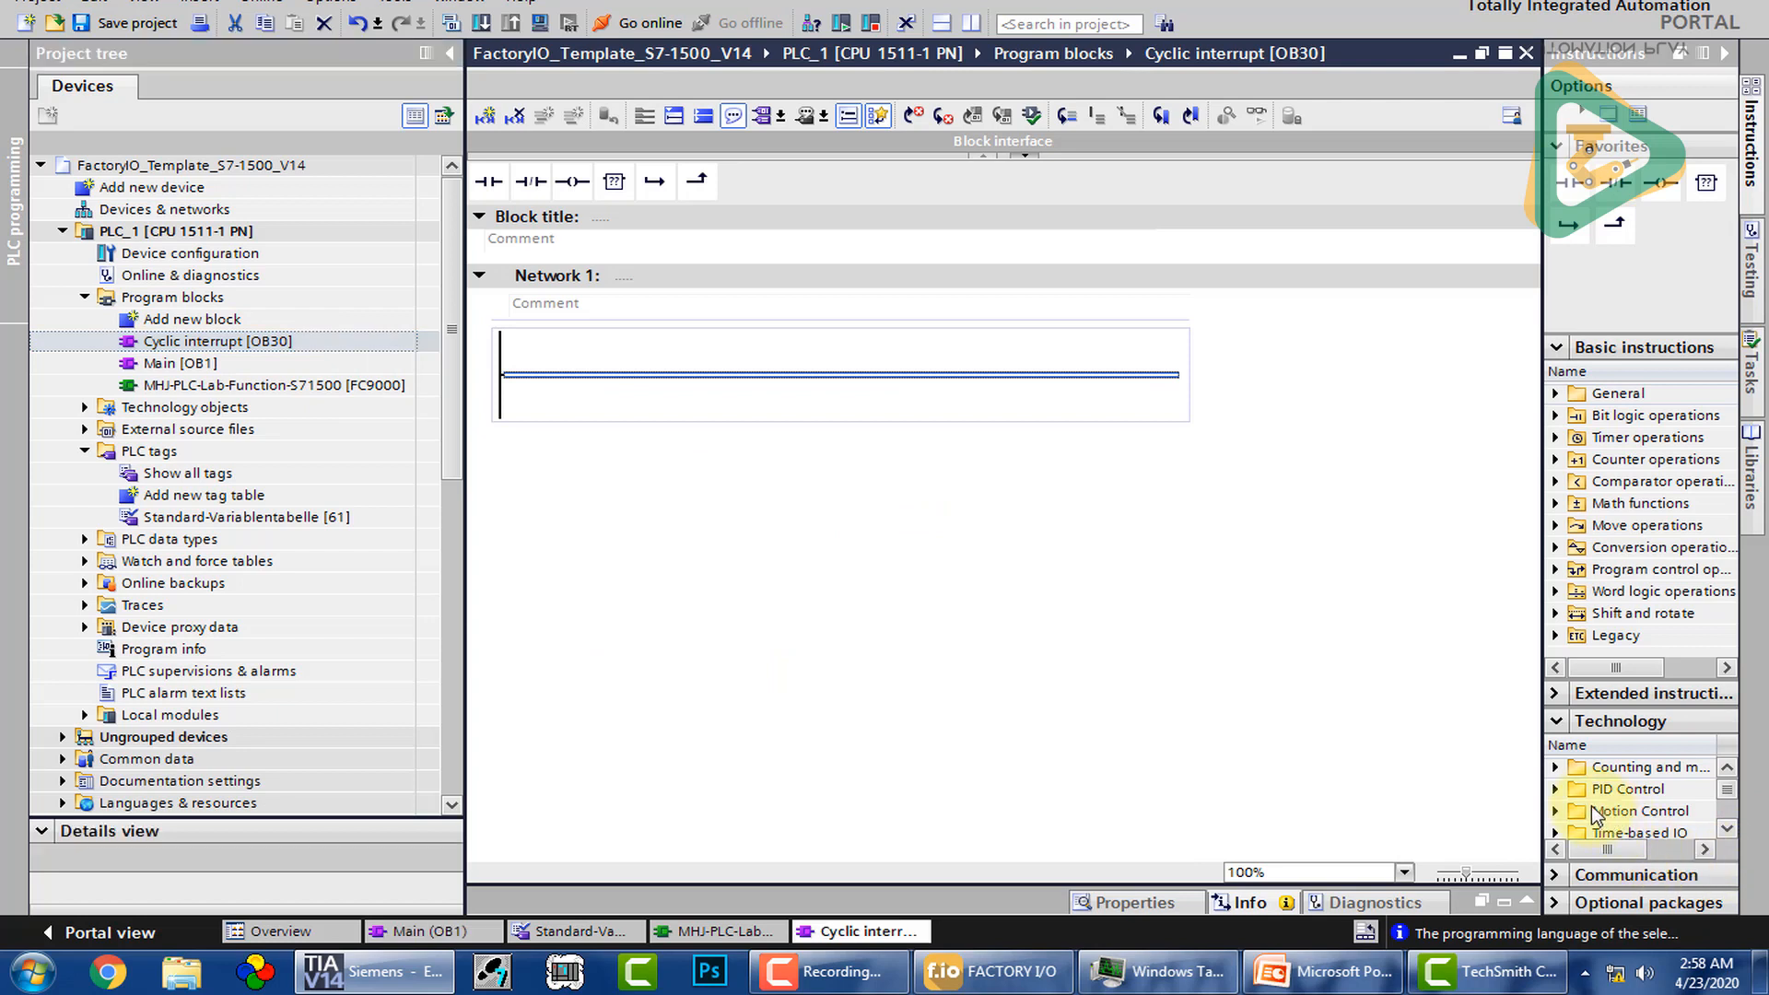
left_click(1750, 143)
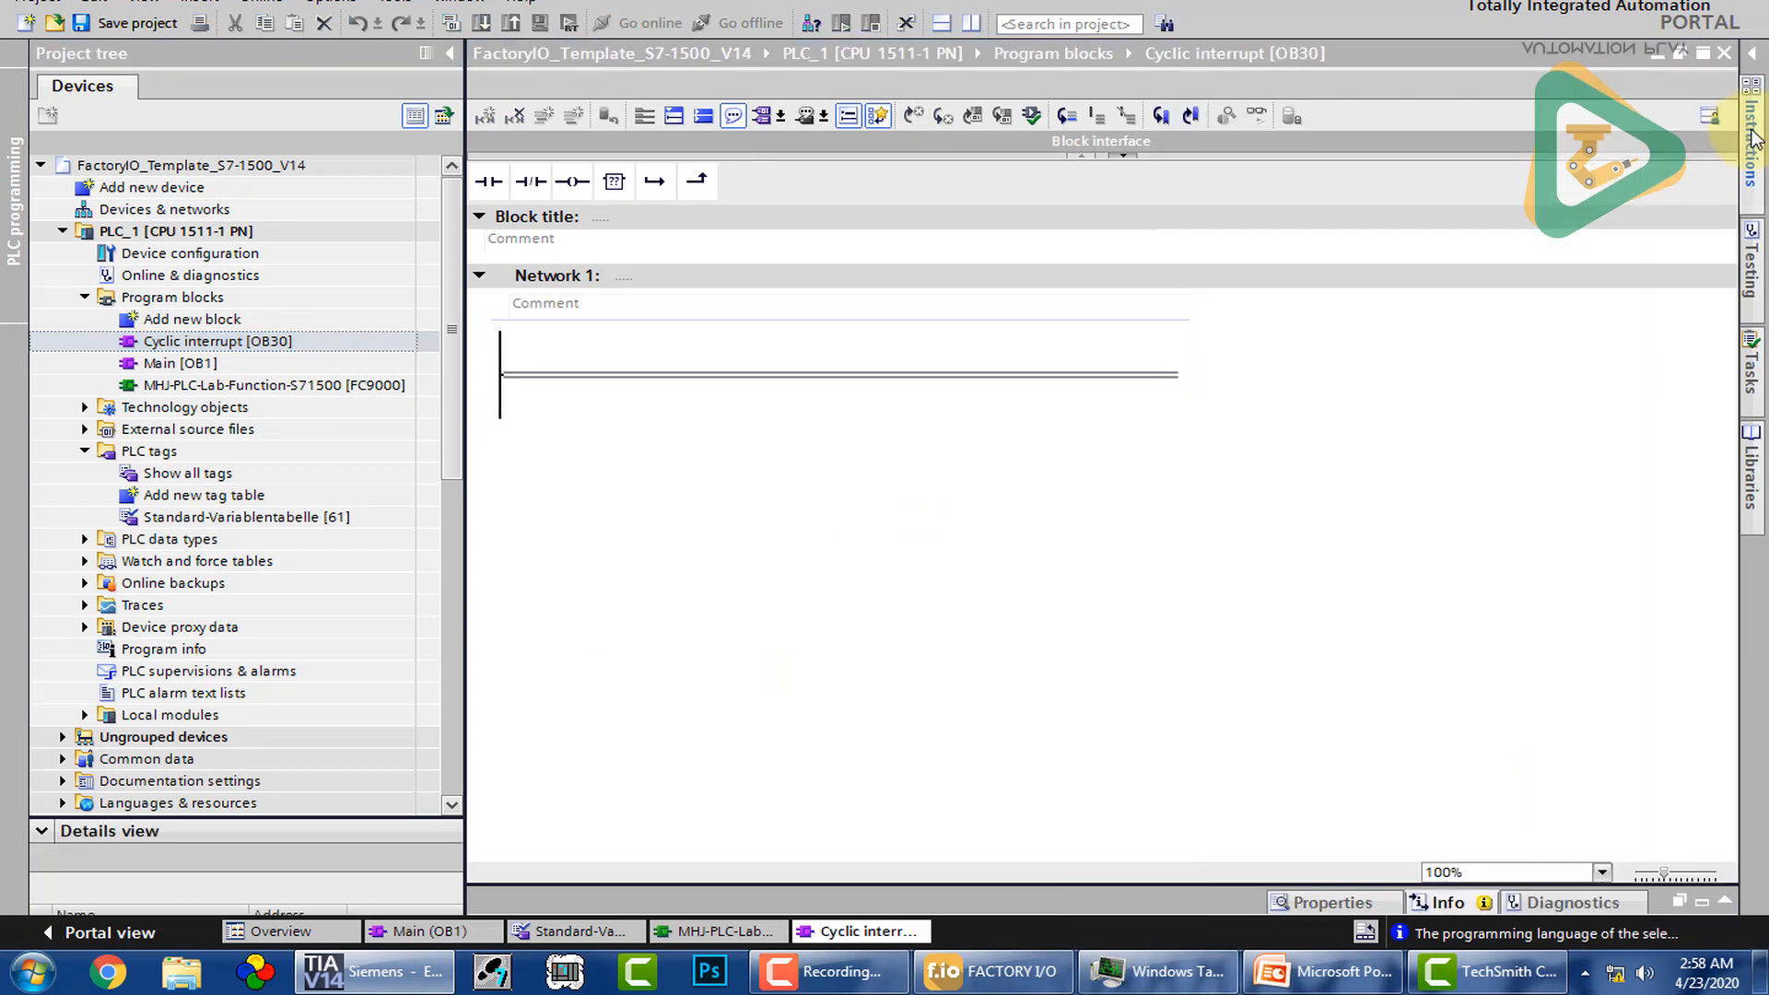
left_click(1754, 139)
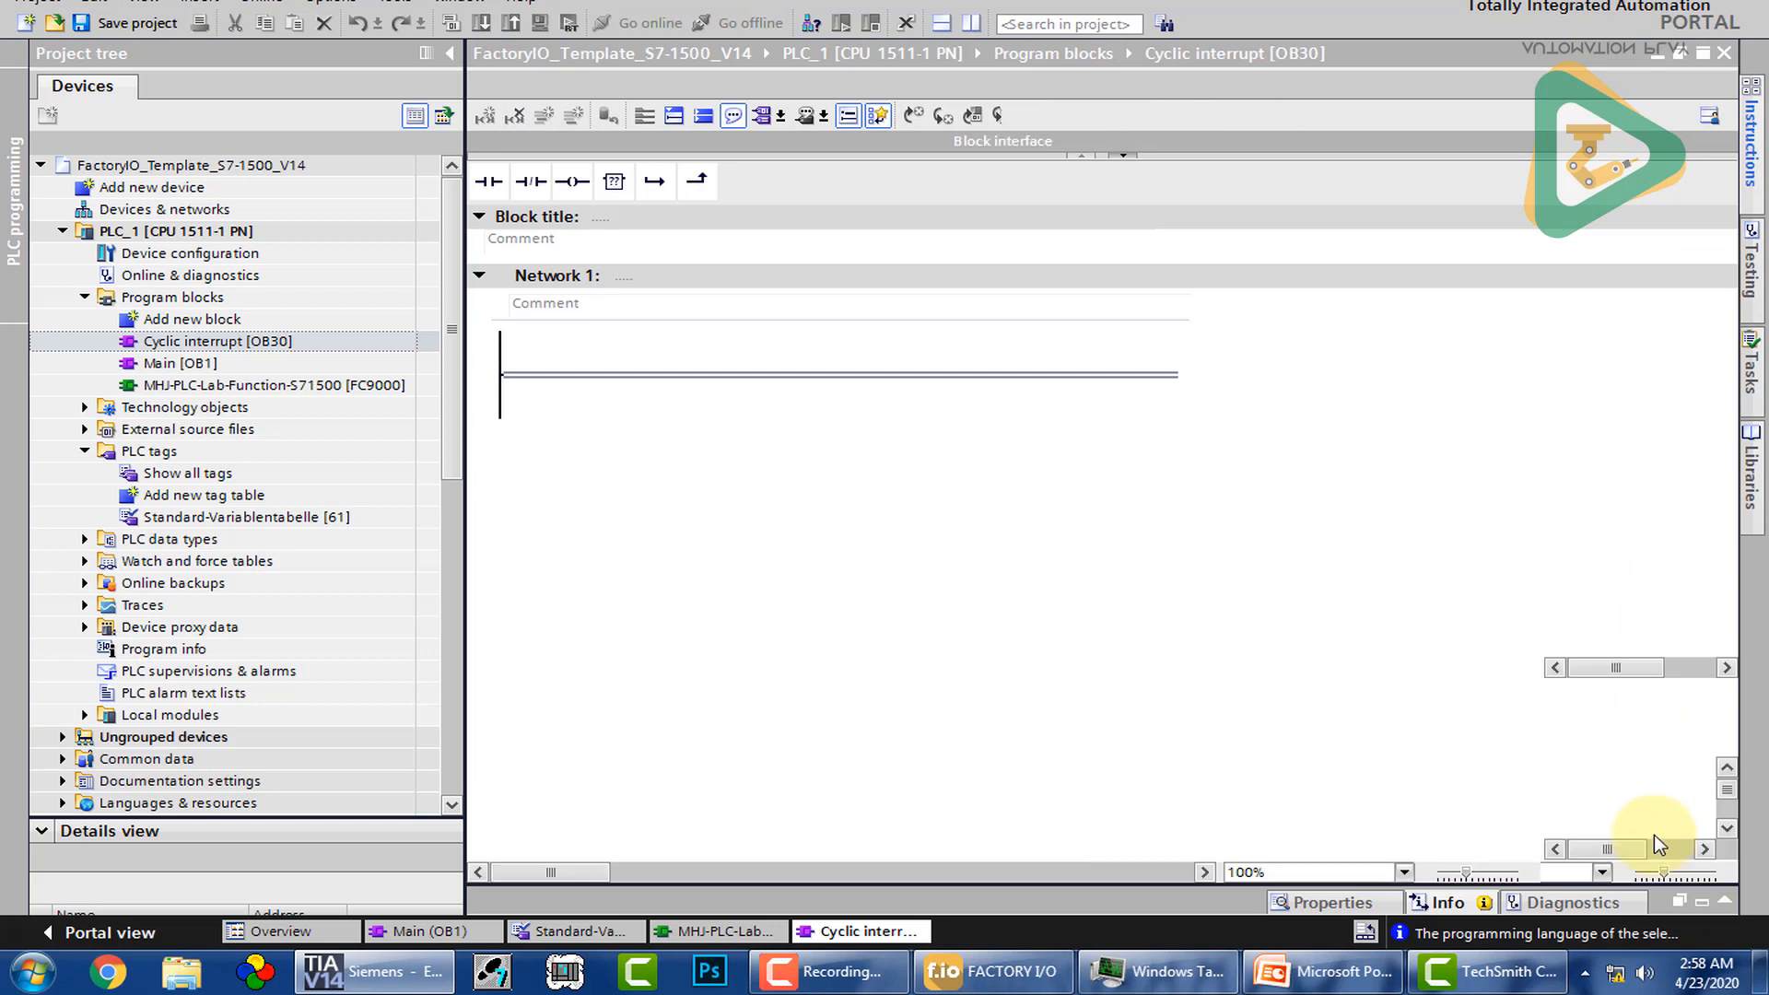
double_click(1628, 788)
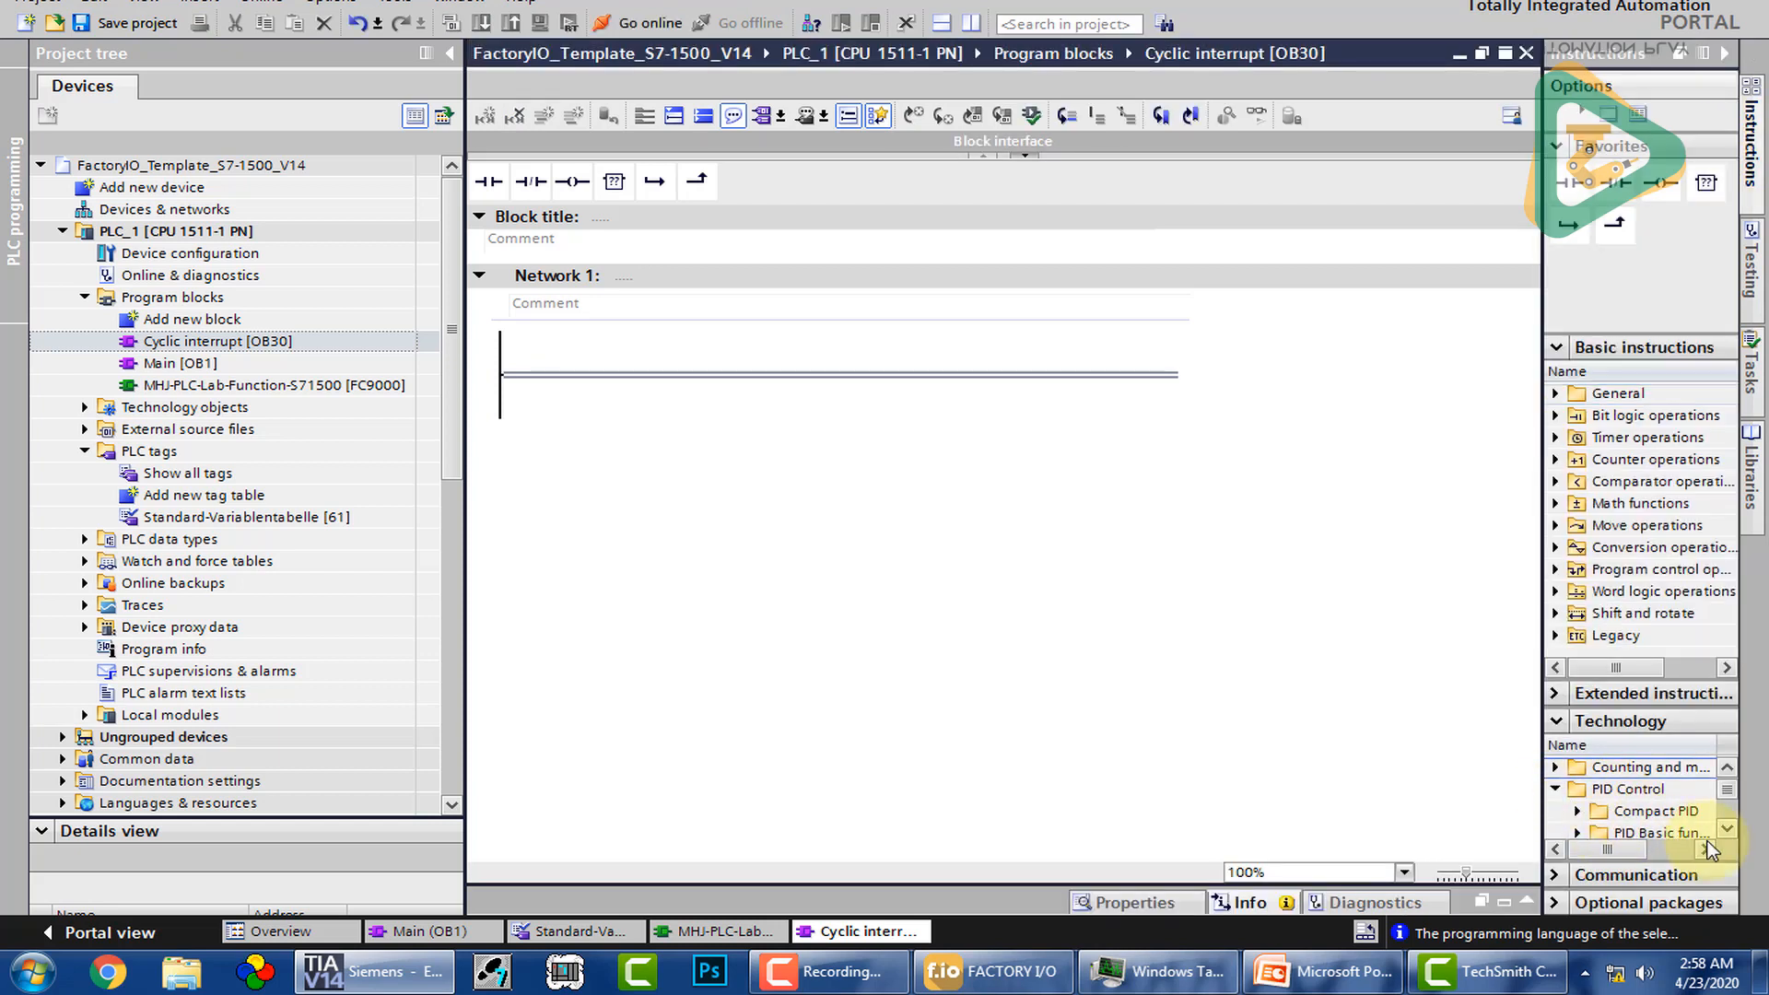
left_click(1728, 829)
left_click(1578, 789)
left_click(1728, 831)
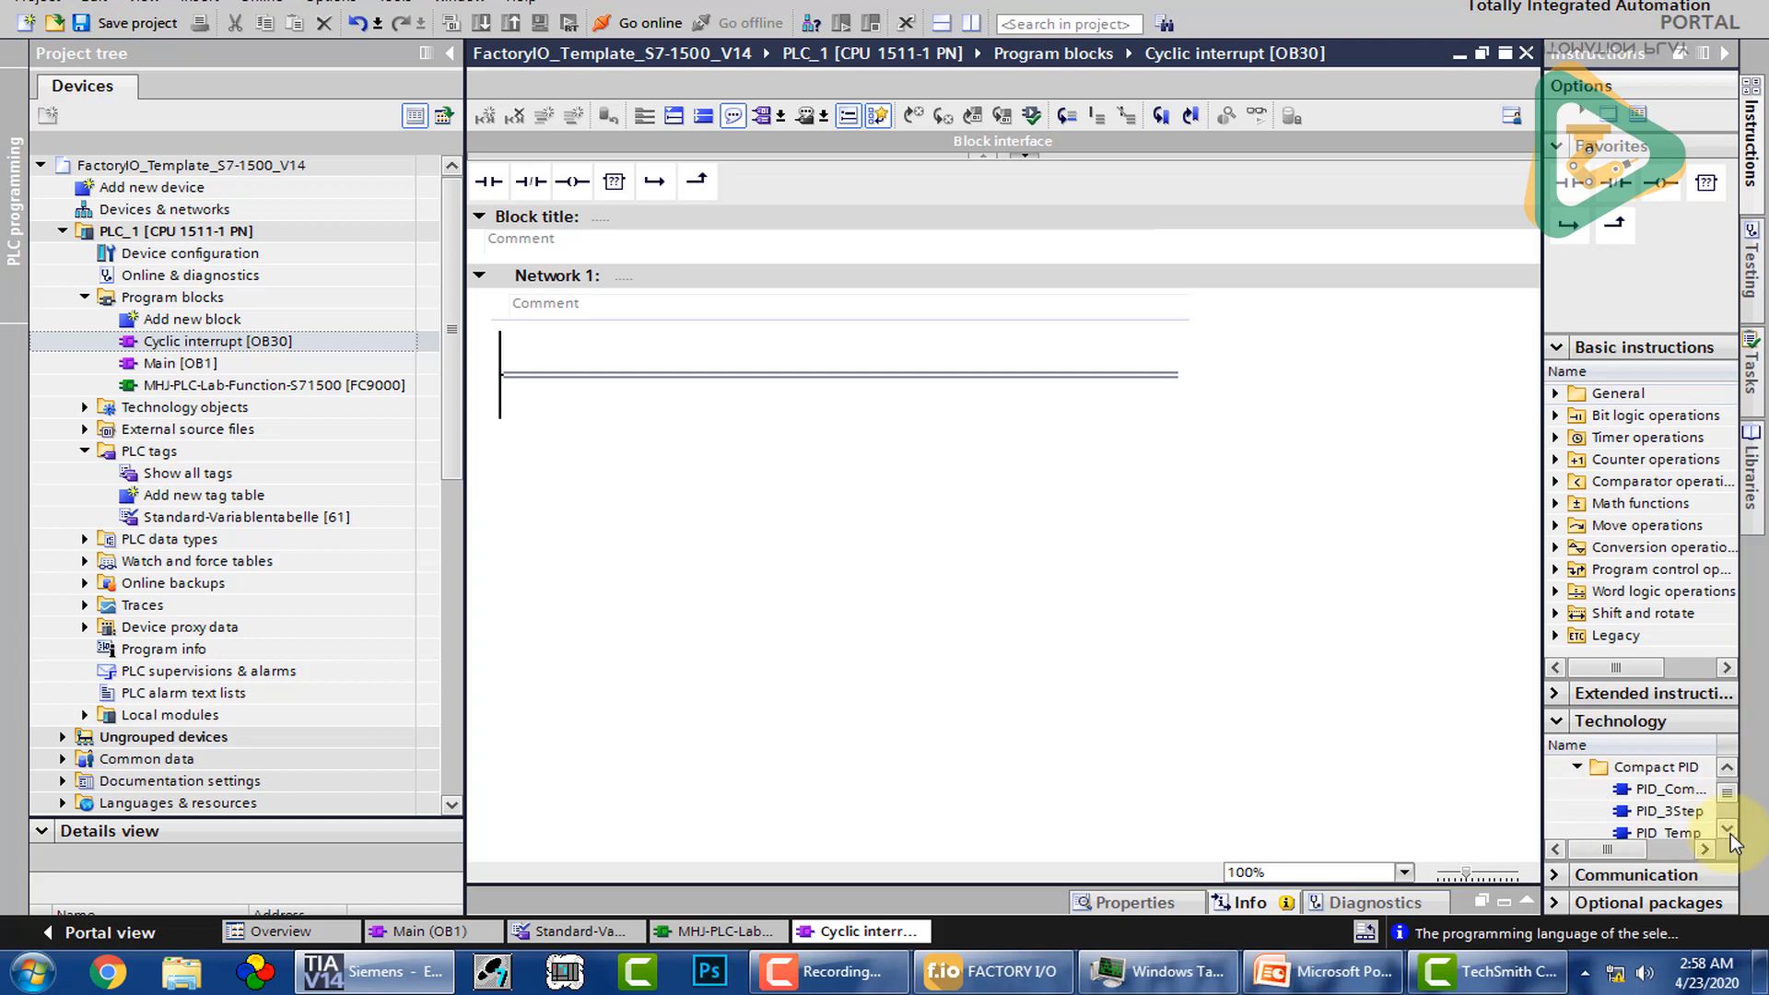
left_click(1727, 830)
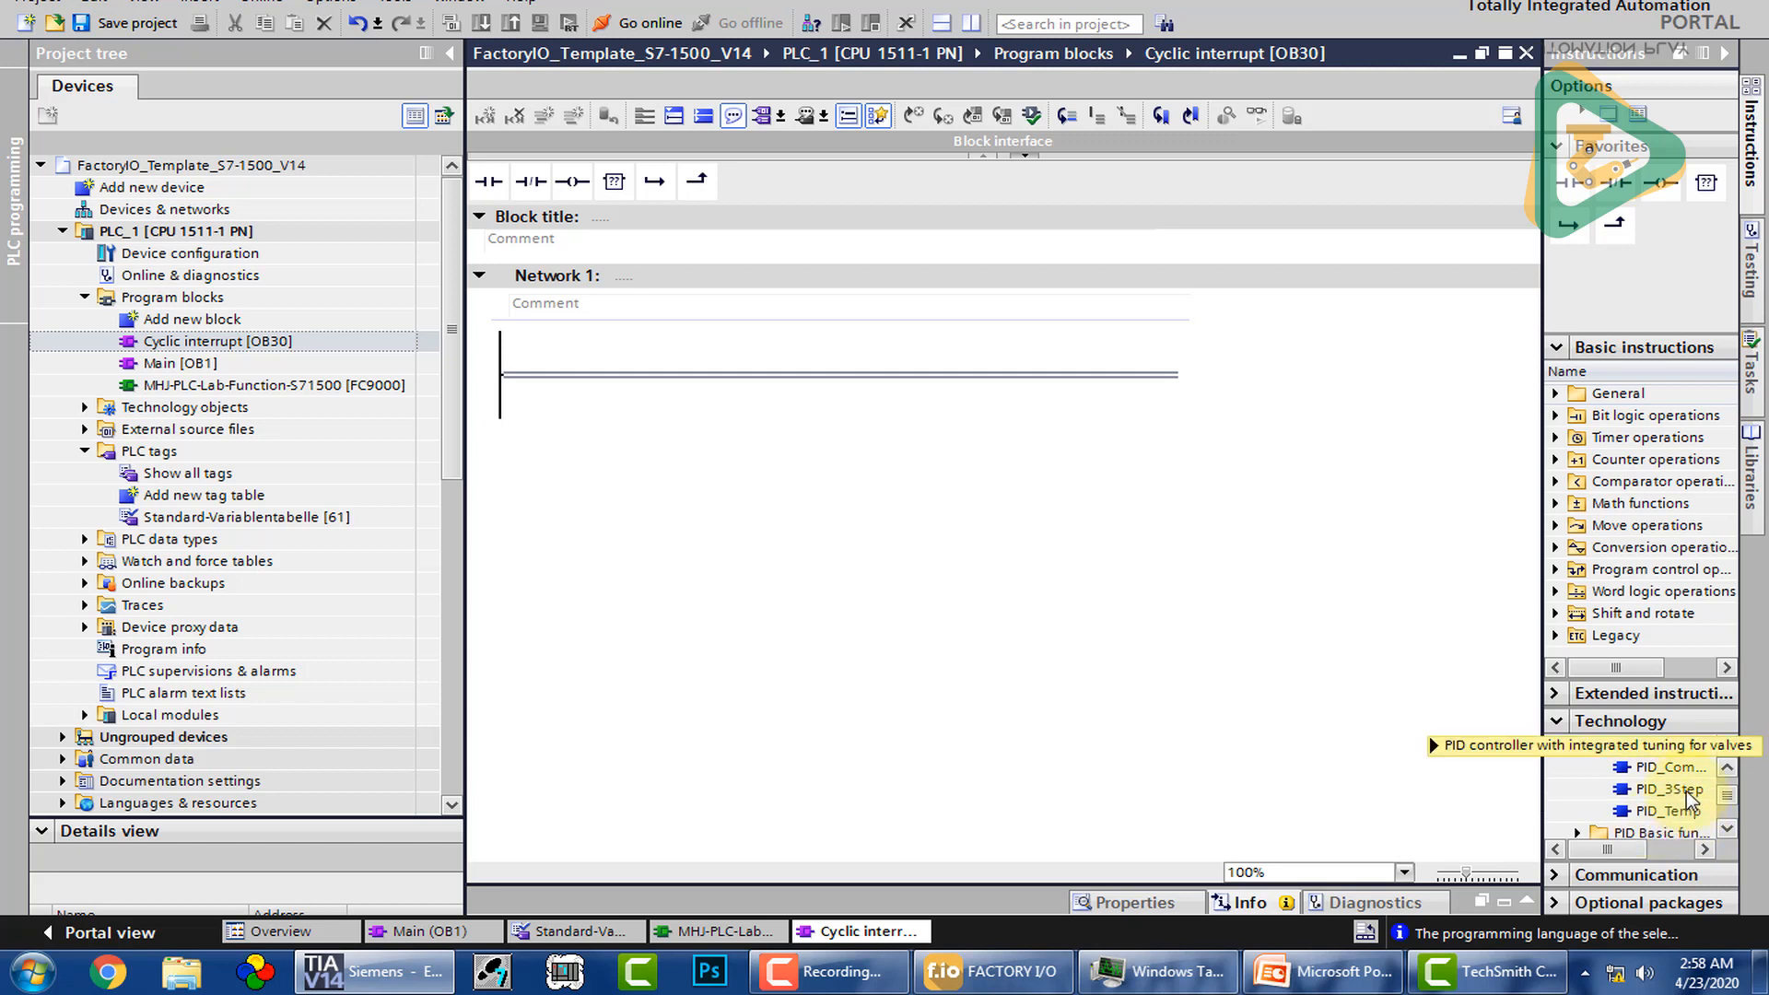
mouse_move(1686, 791)
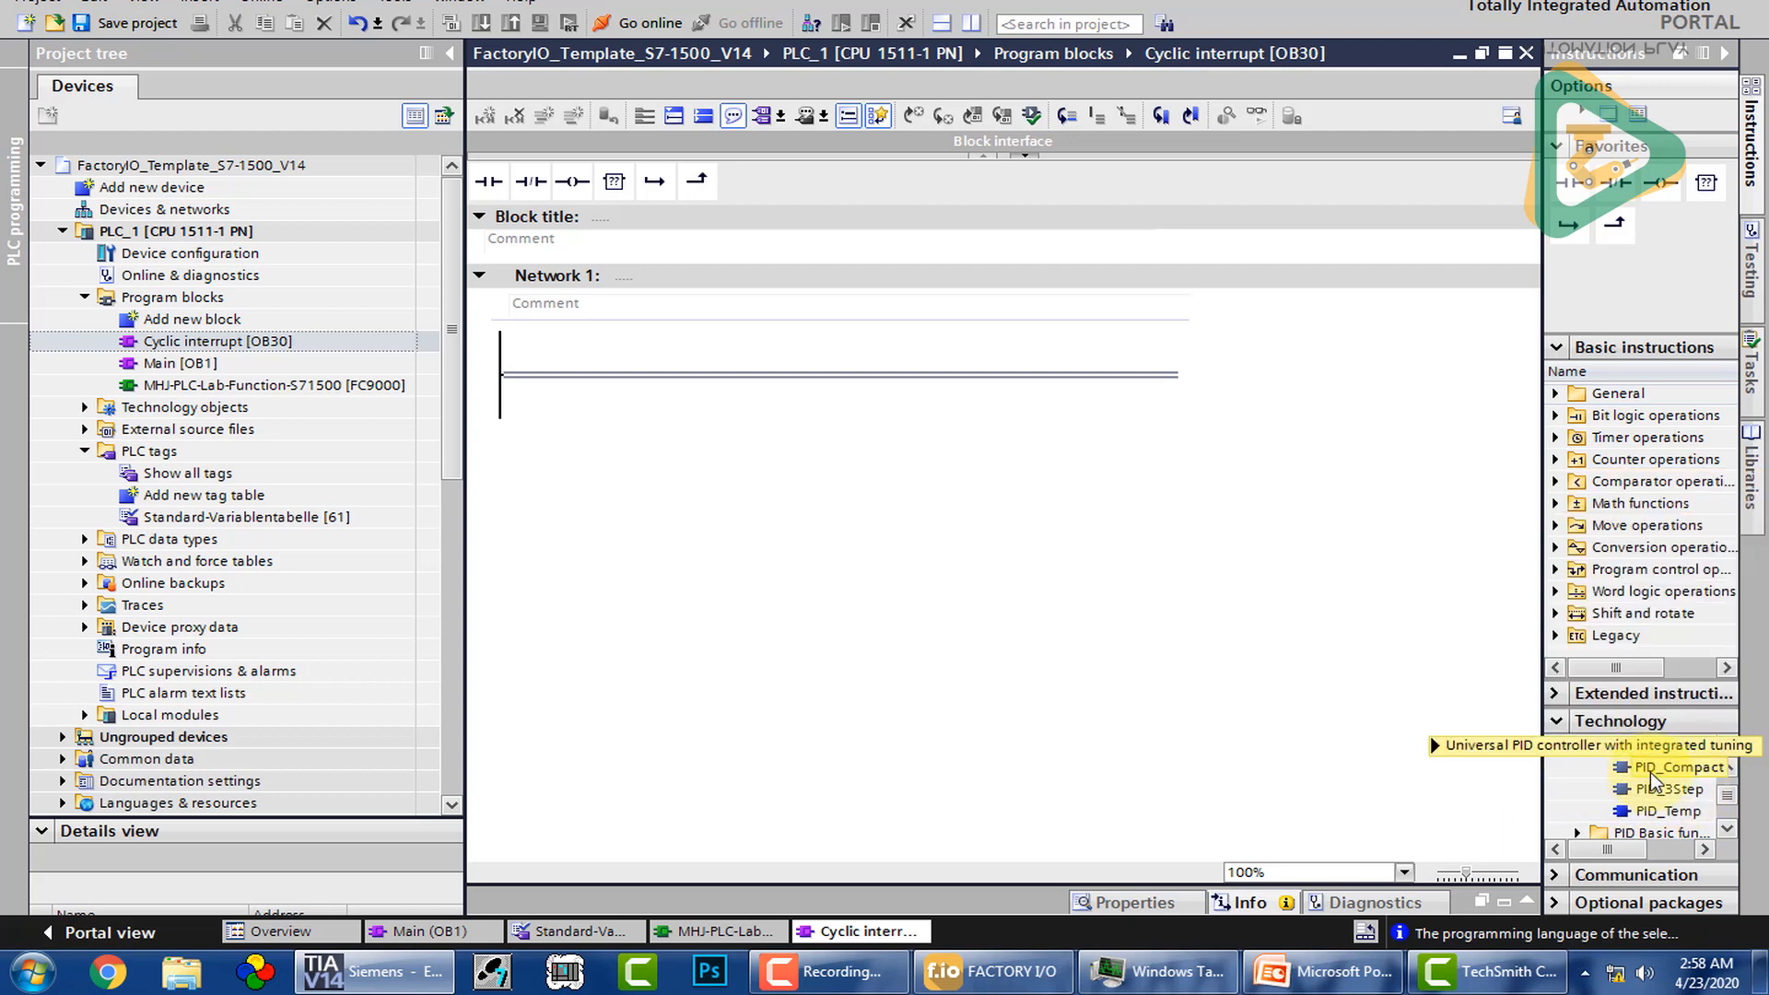
mouse_move(1650, 772)
left_mouse_down()
mouse_move(1130, 474)
mouse_move(834, 353)
mouse_move(840, 380)
left_mouse_up()
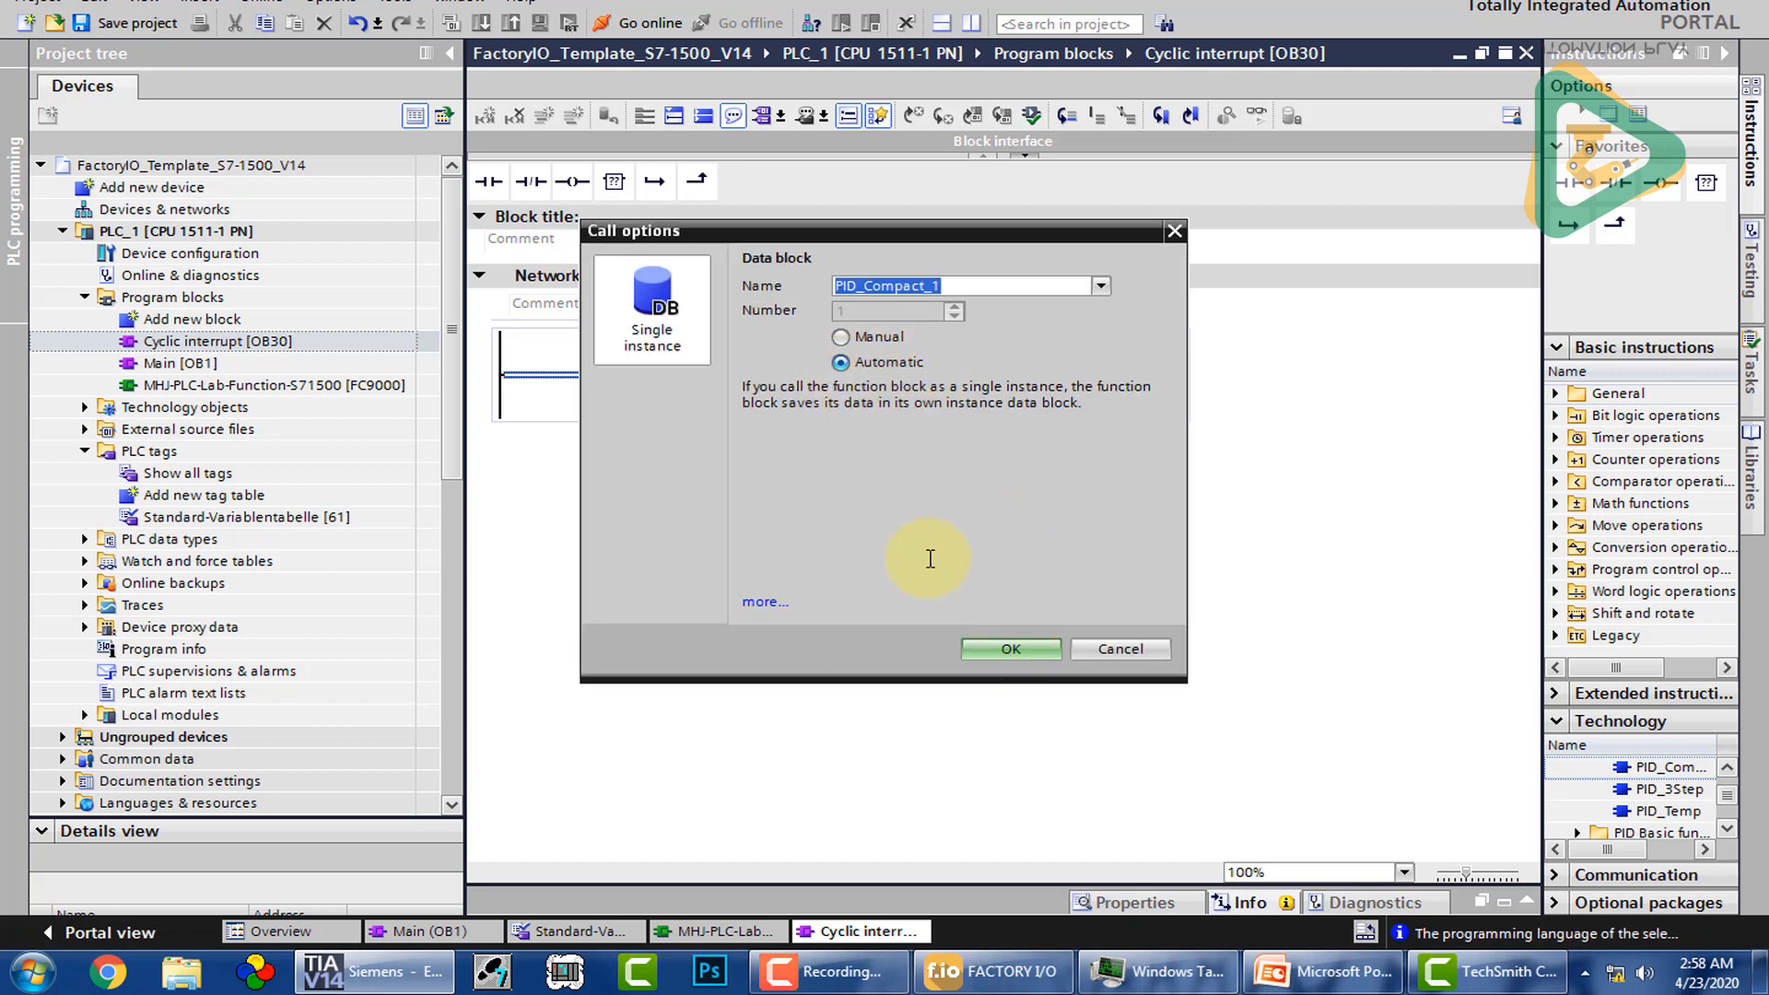
left_click(1008, 661)
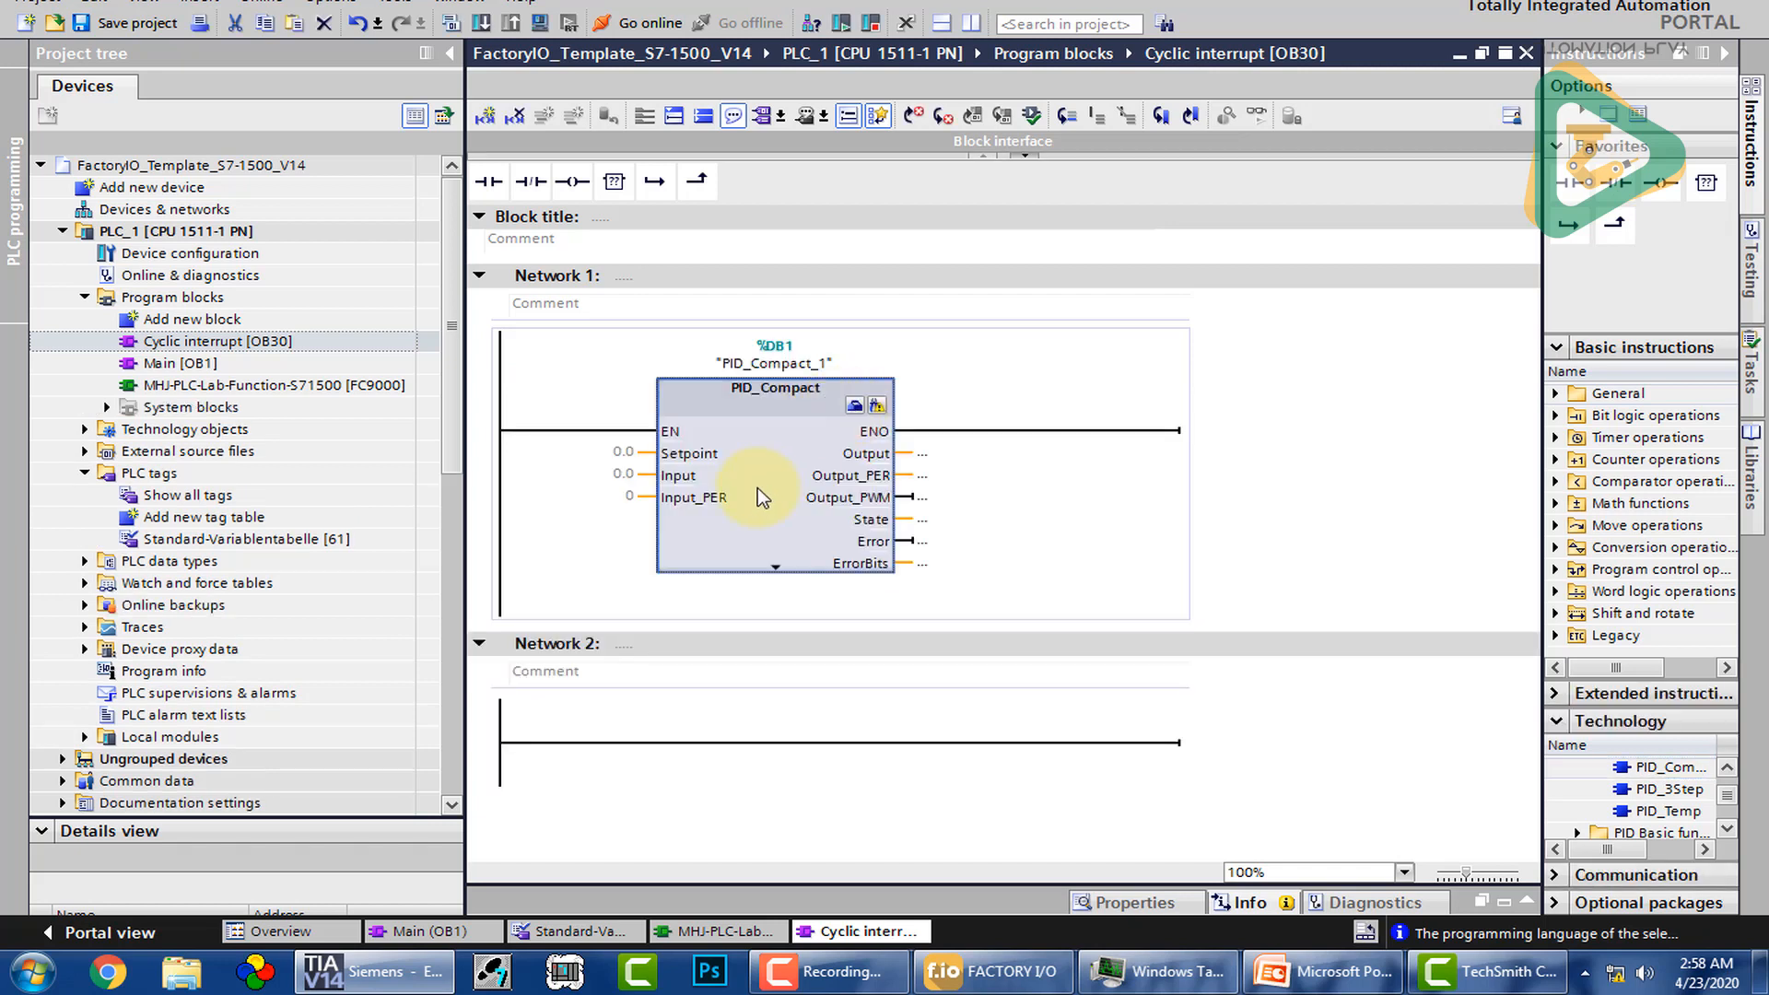
double_click(624, 453)
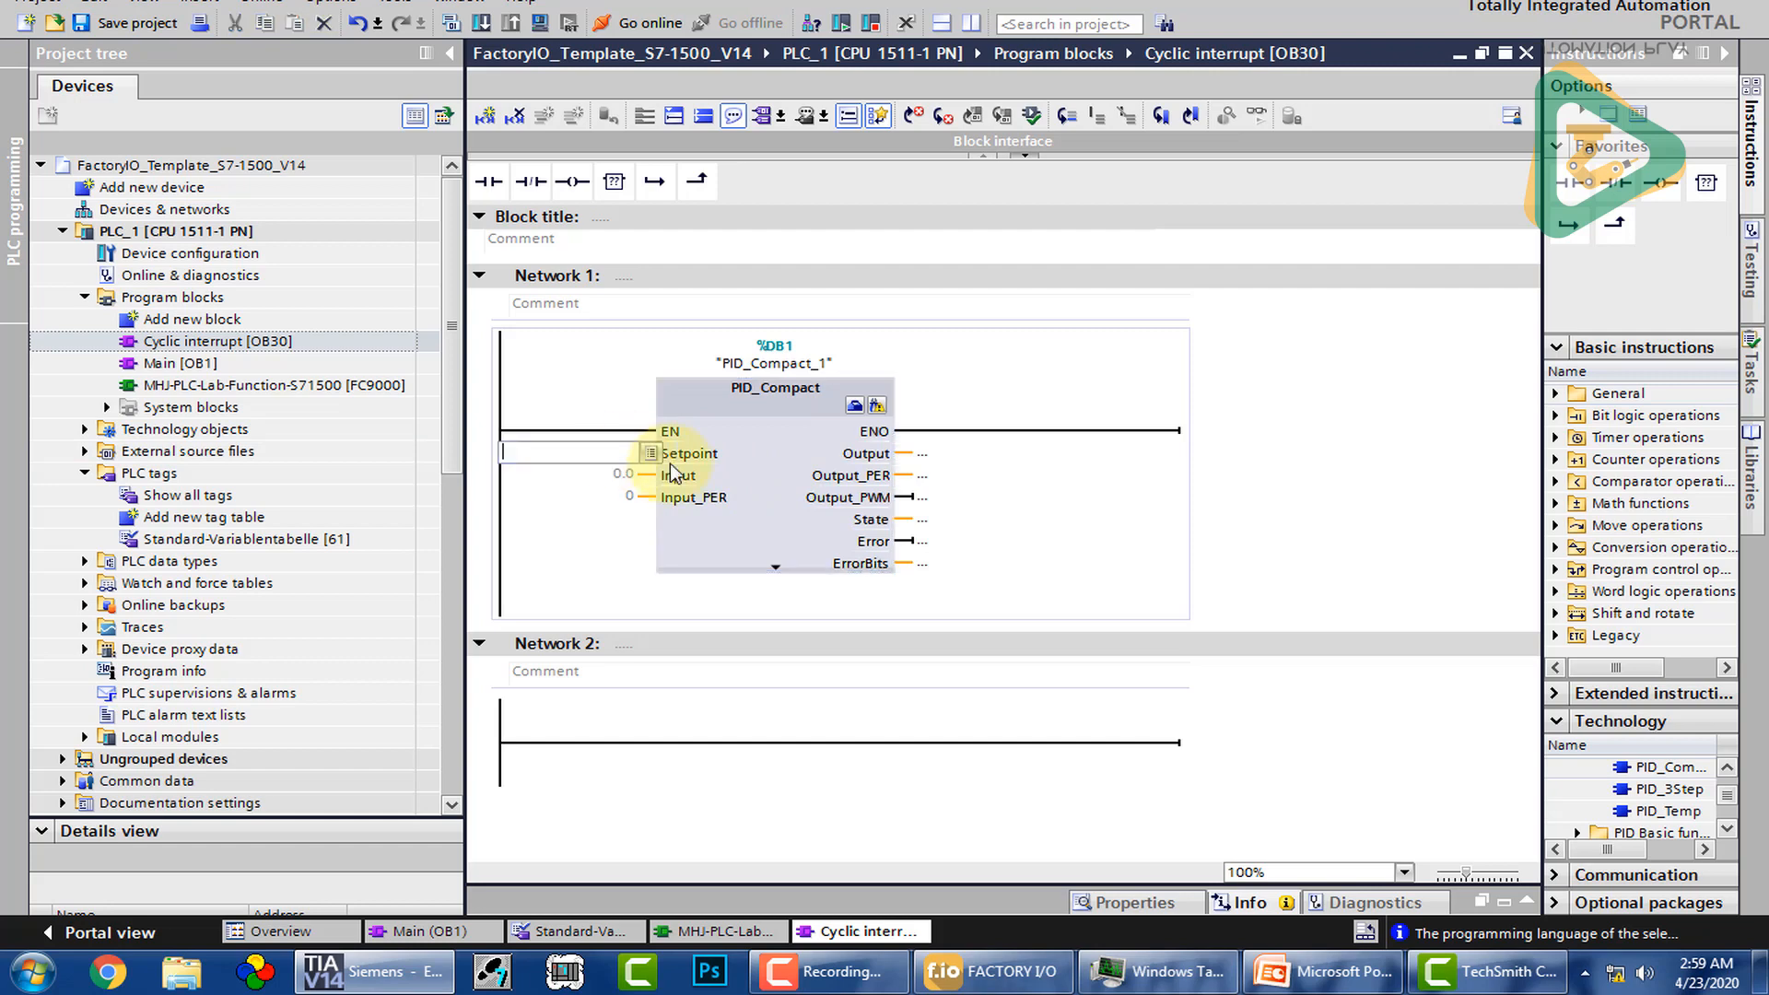
left_click(652, 454)
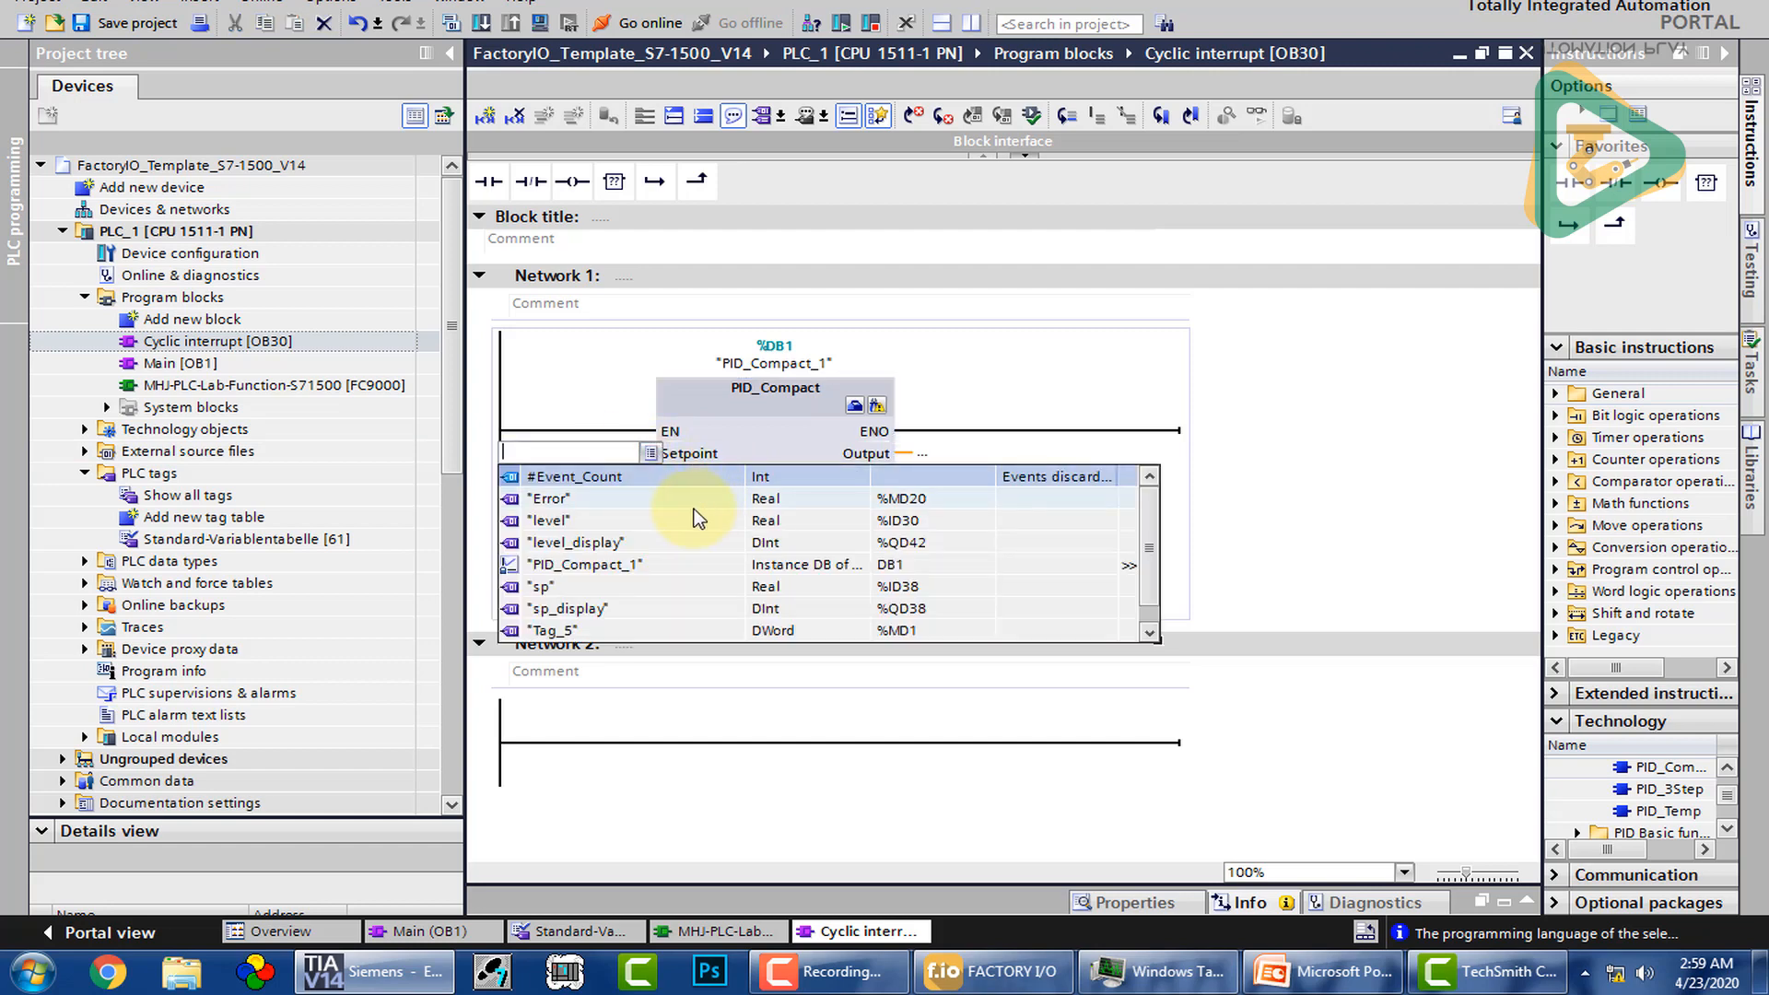
left_click(1014, 342)
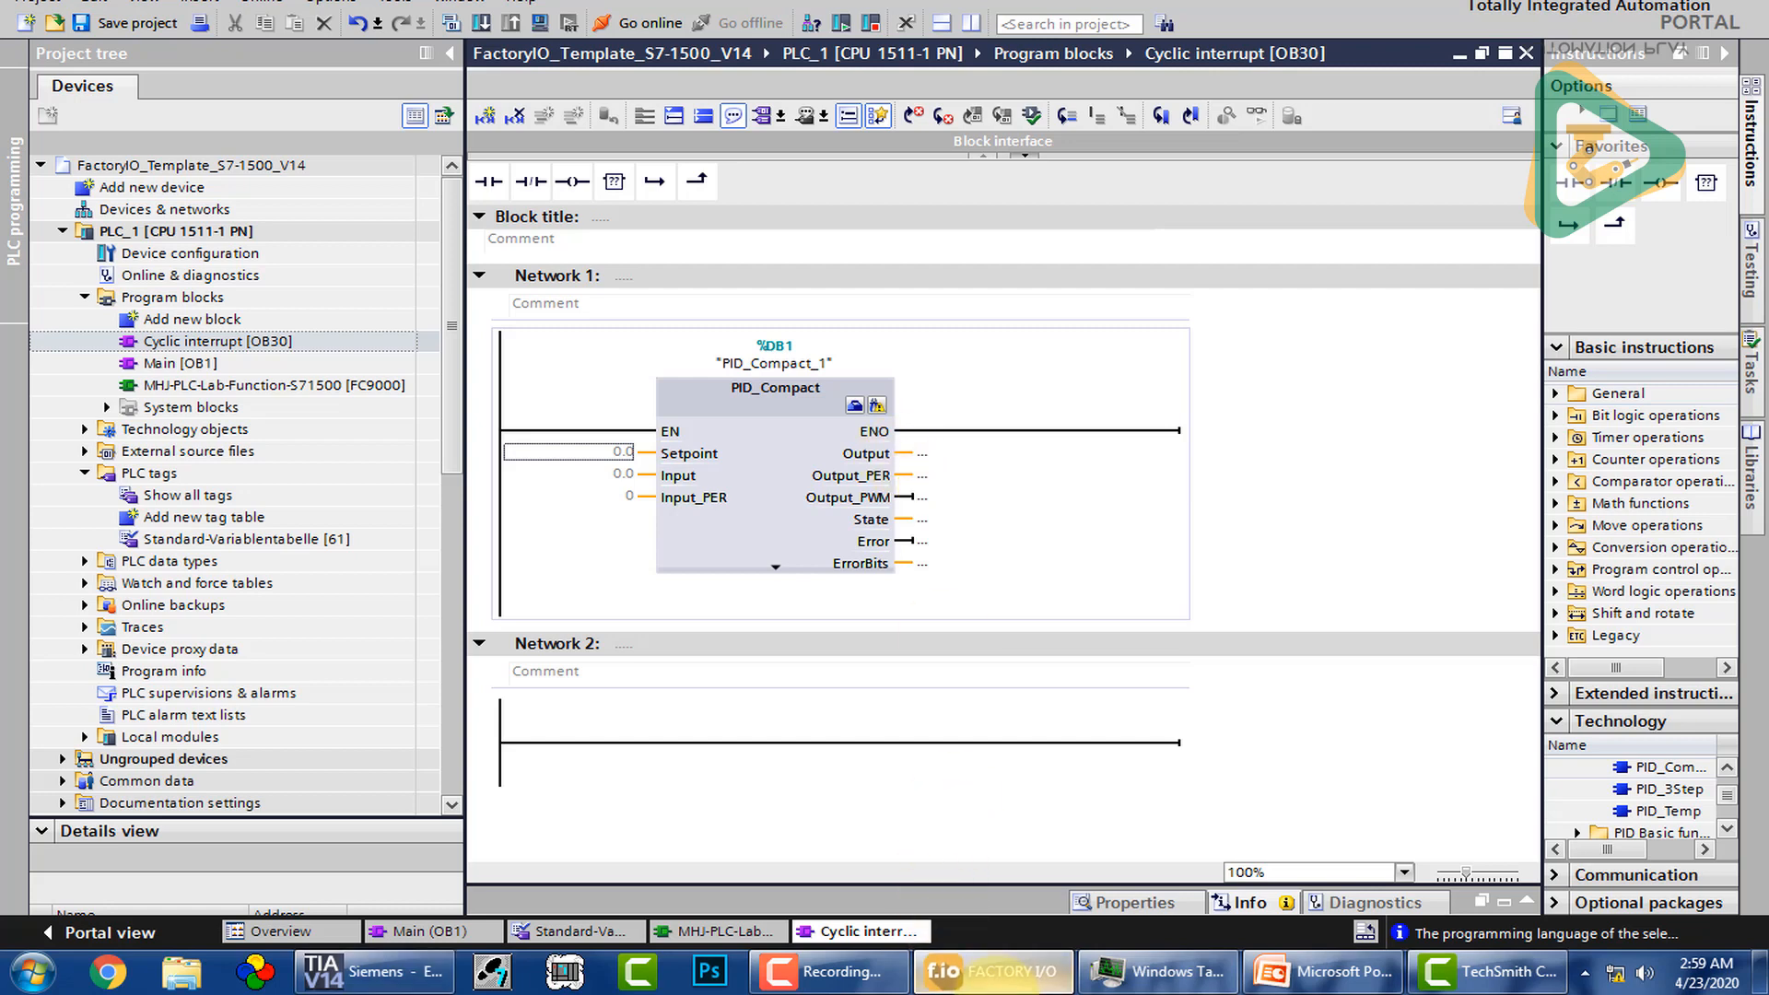
Step: Switch to FACTORY I/O to check the driver's sensor and actuator address mapping
left_click(993, 972)
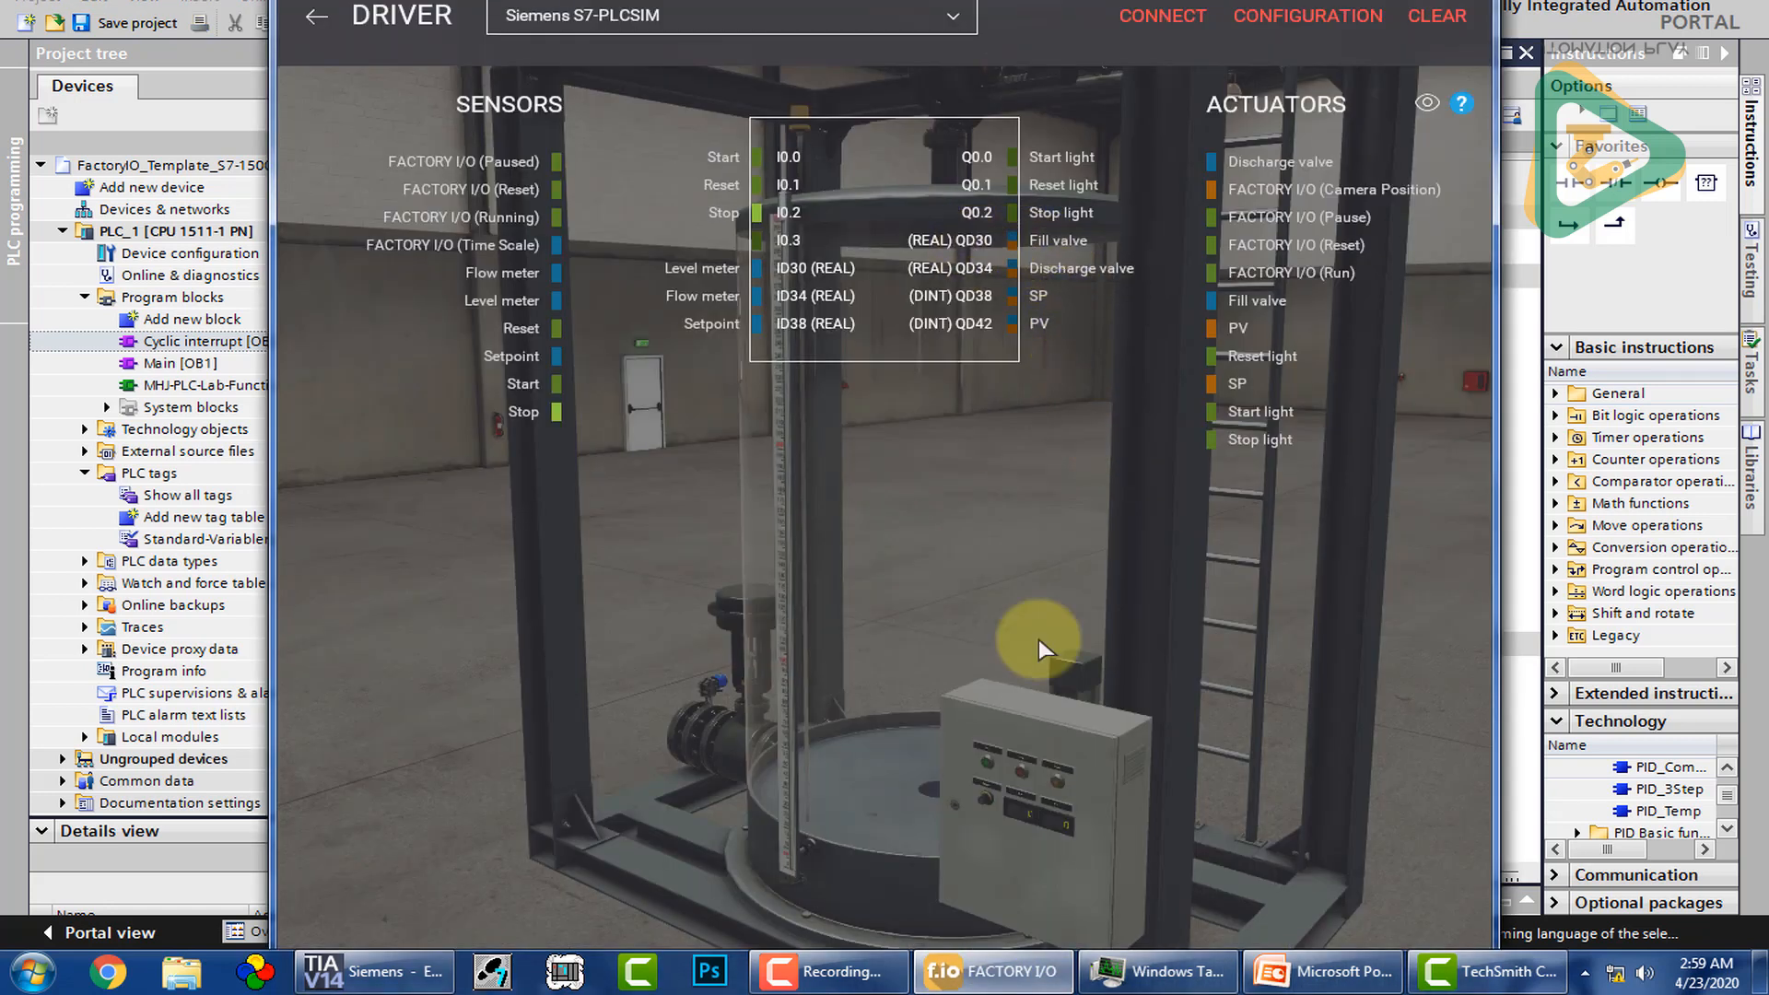
Step: Return to TIA Portal and assign the sp tag to the PID_Compact Setpoint and the level tag to its Input
left_click(993, 971)
left_click(614, 450)
left_click(650, 453)
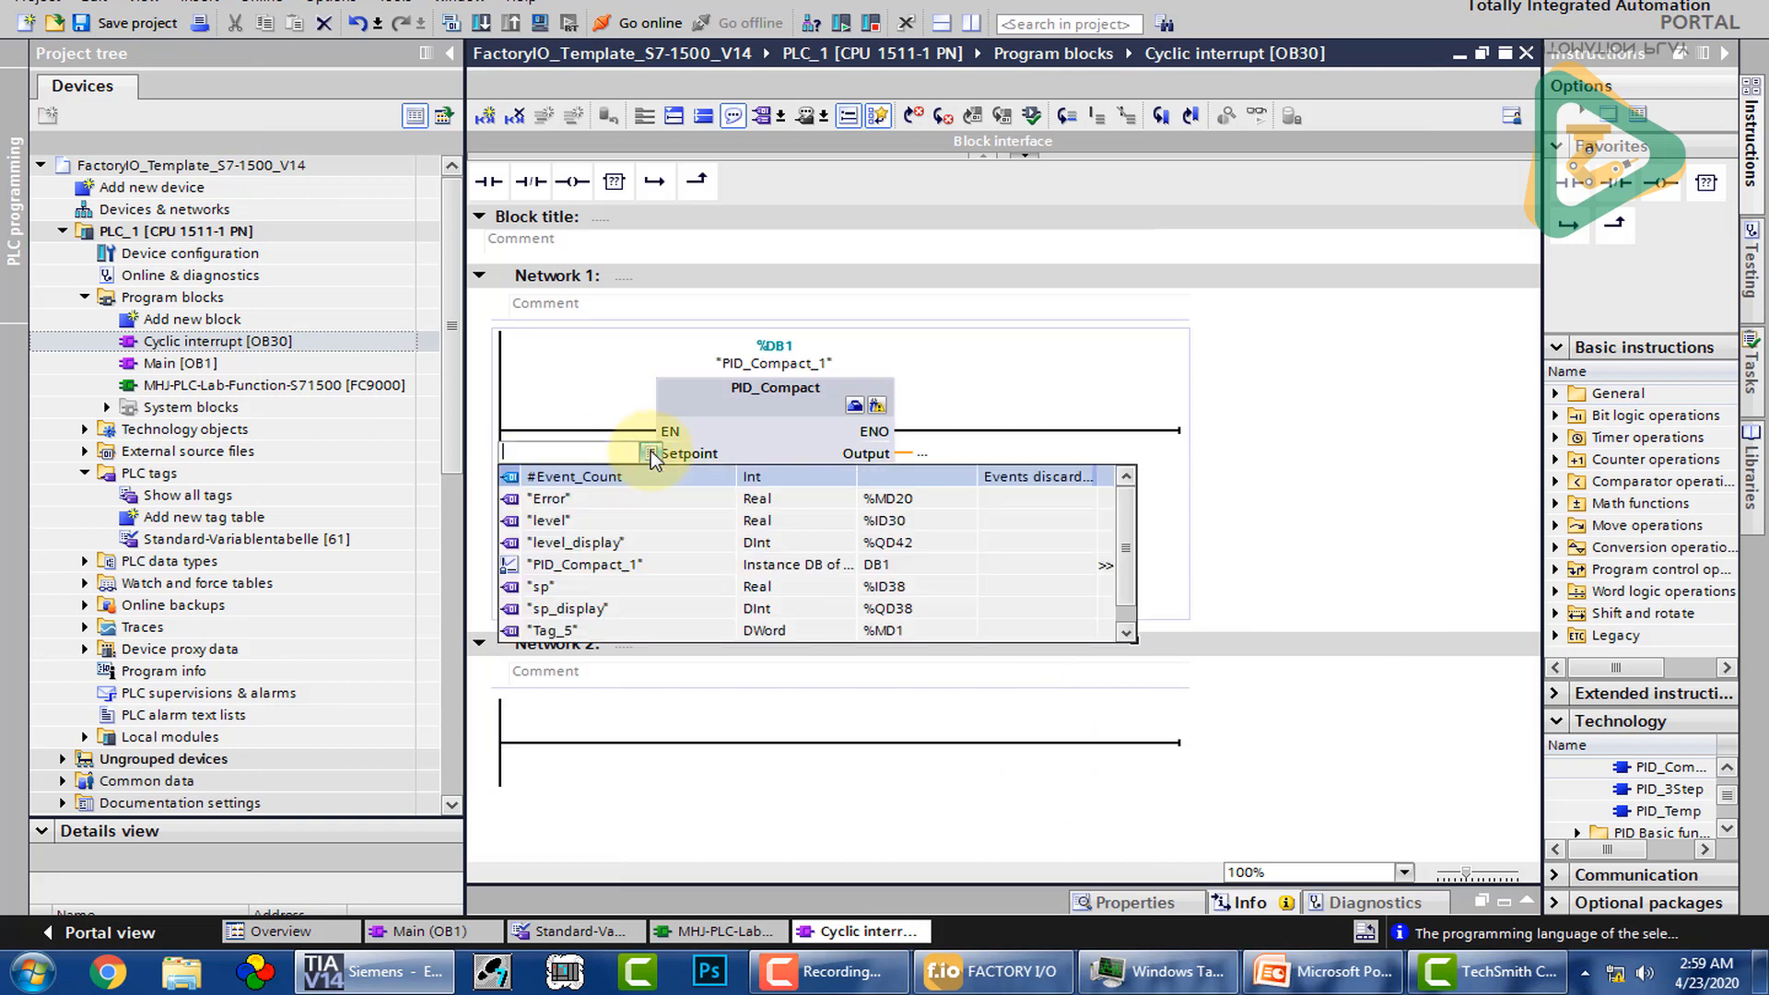
left_click(590, 588)
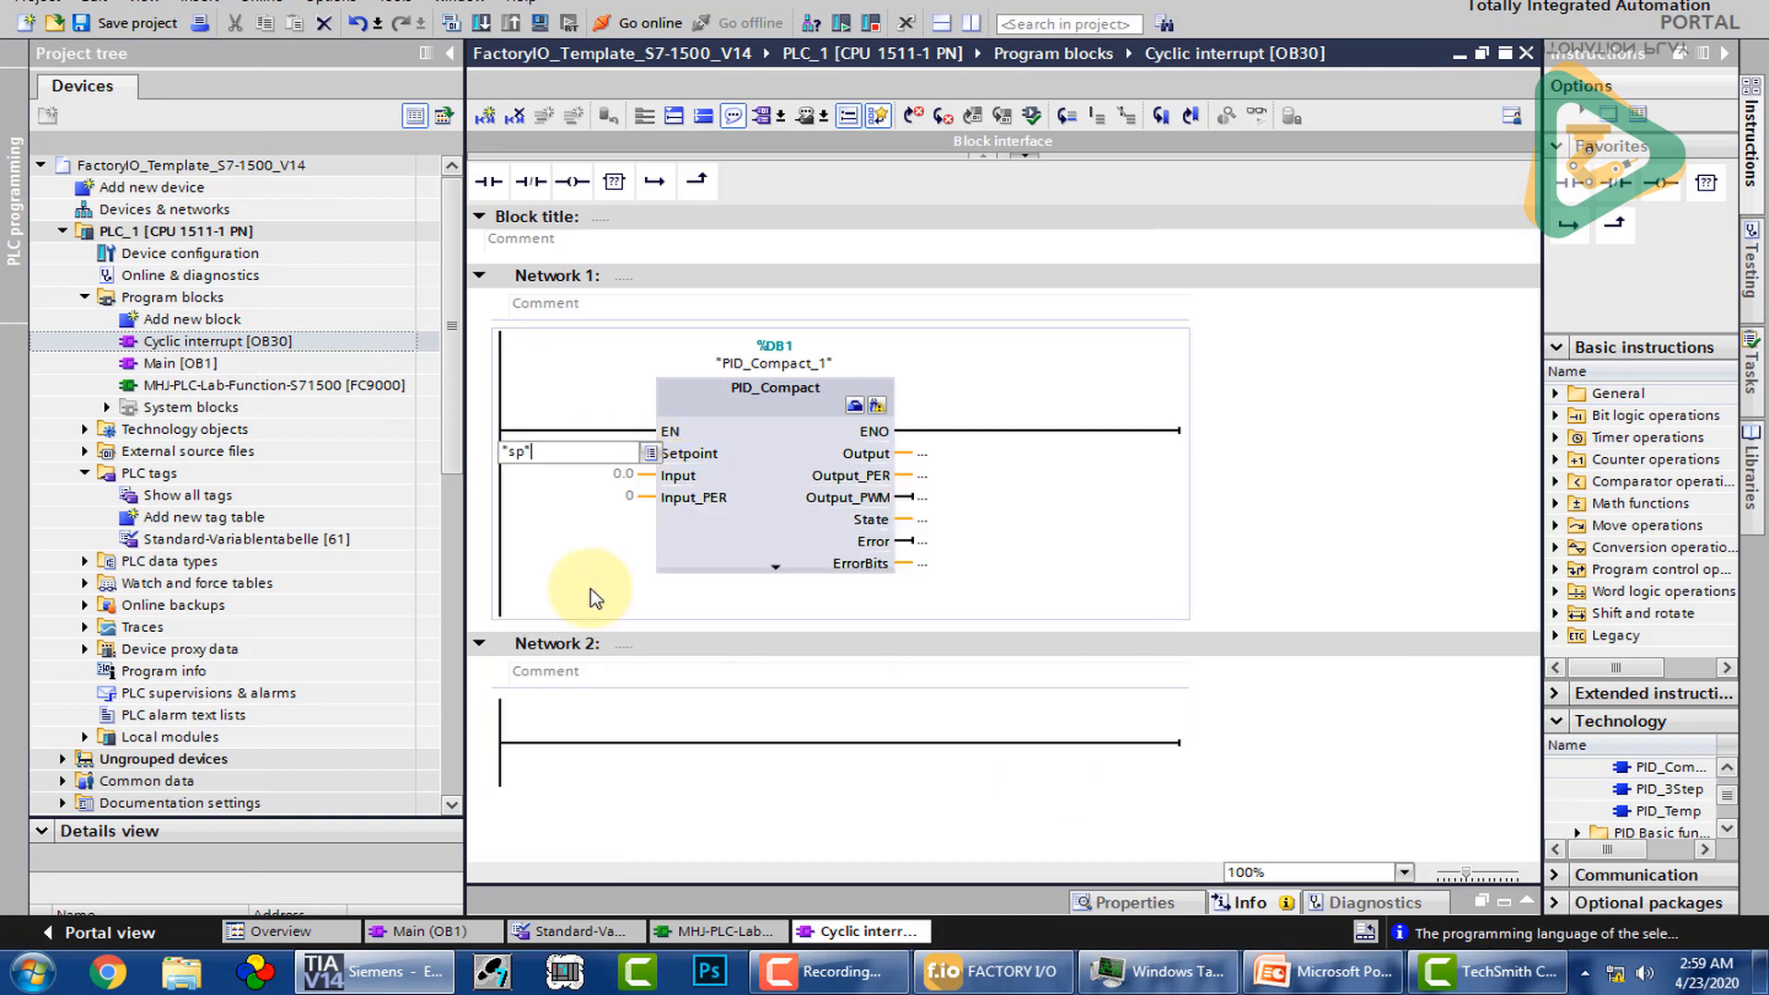
left_click(628, 496)
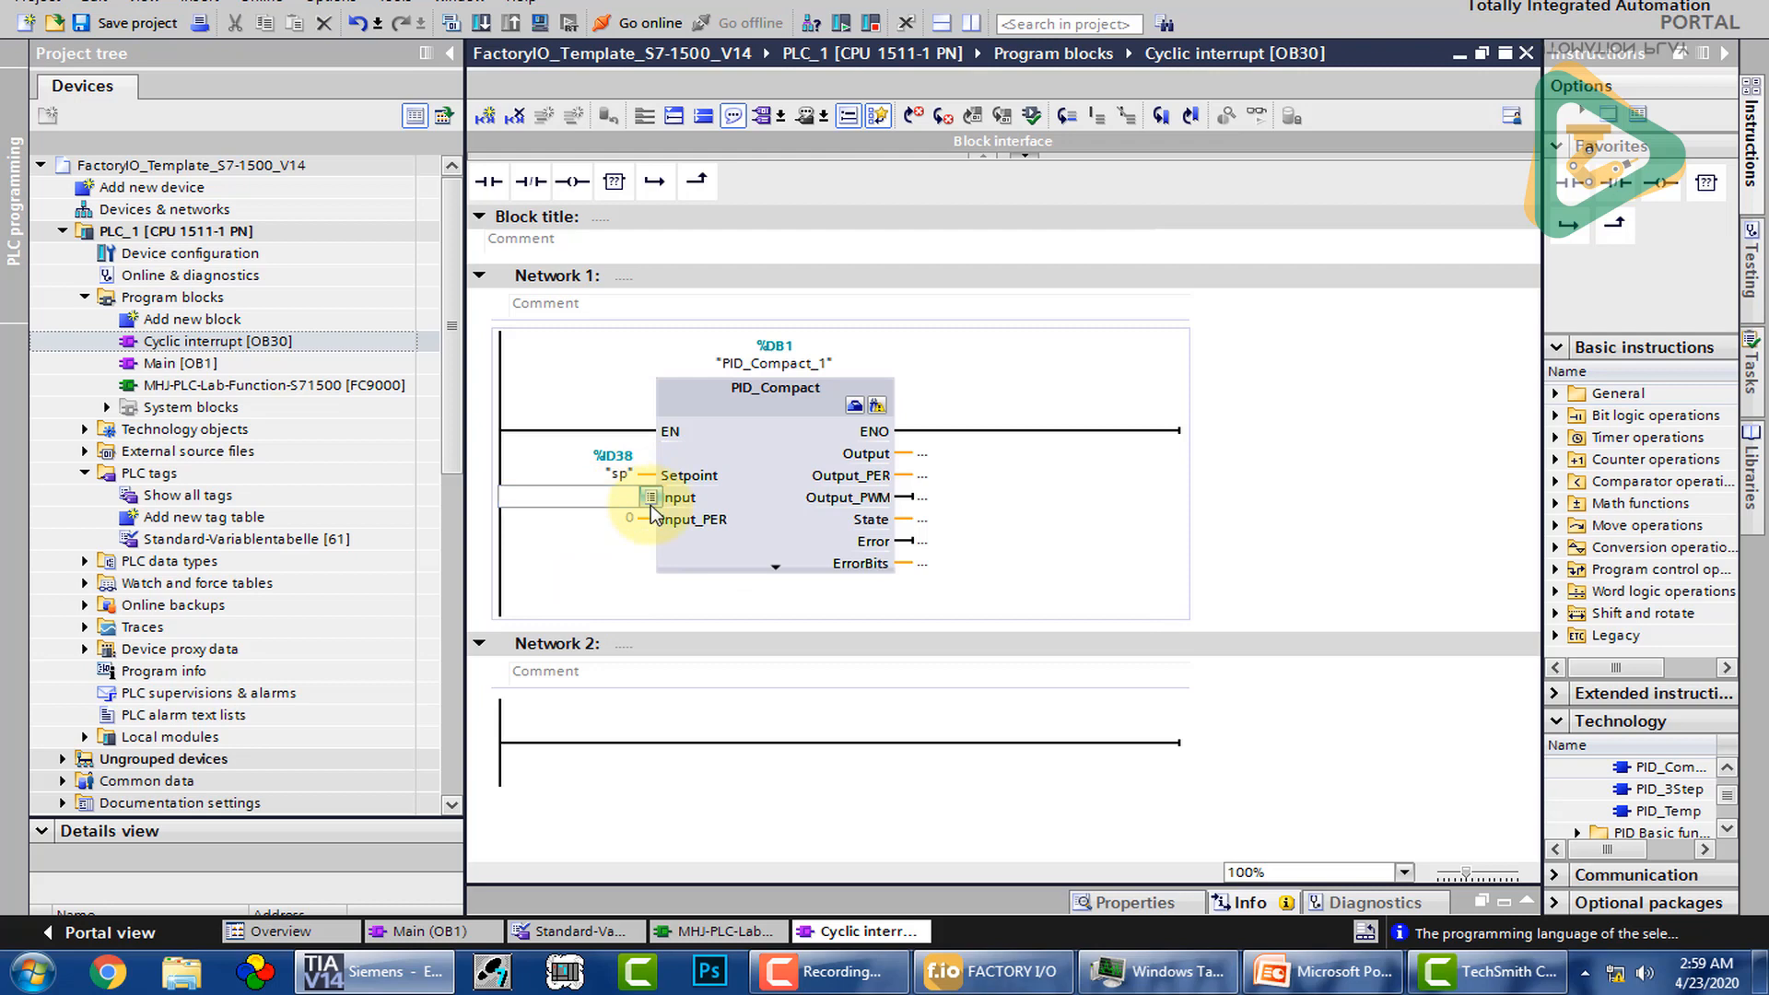
left_click(650, 497)
left_click(598, 551)
Step: Check the fill valve's address in FACTORY I/O and assign QD30 to the Output of PID_Compact in Network 1
left_click(922, 454)
left_click(1064, 454)
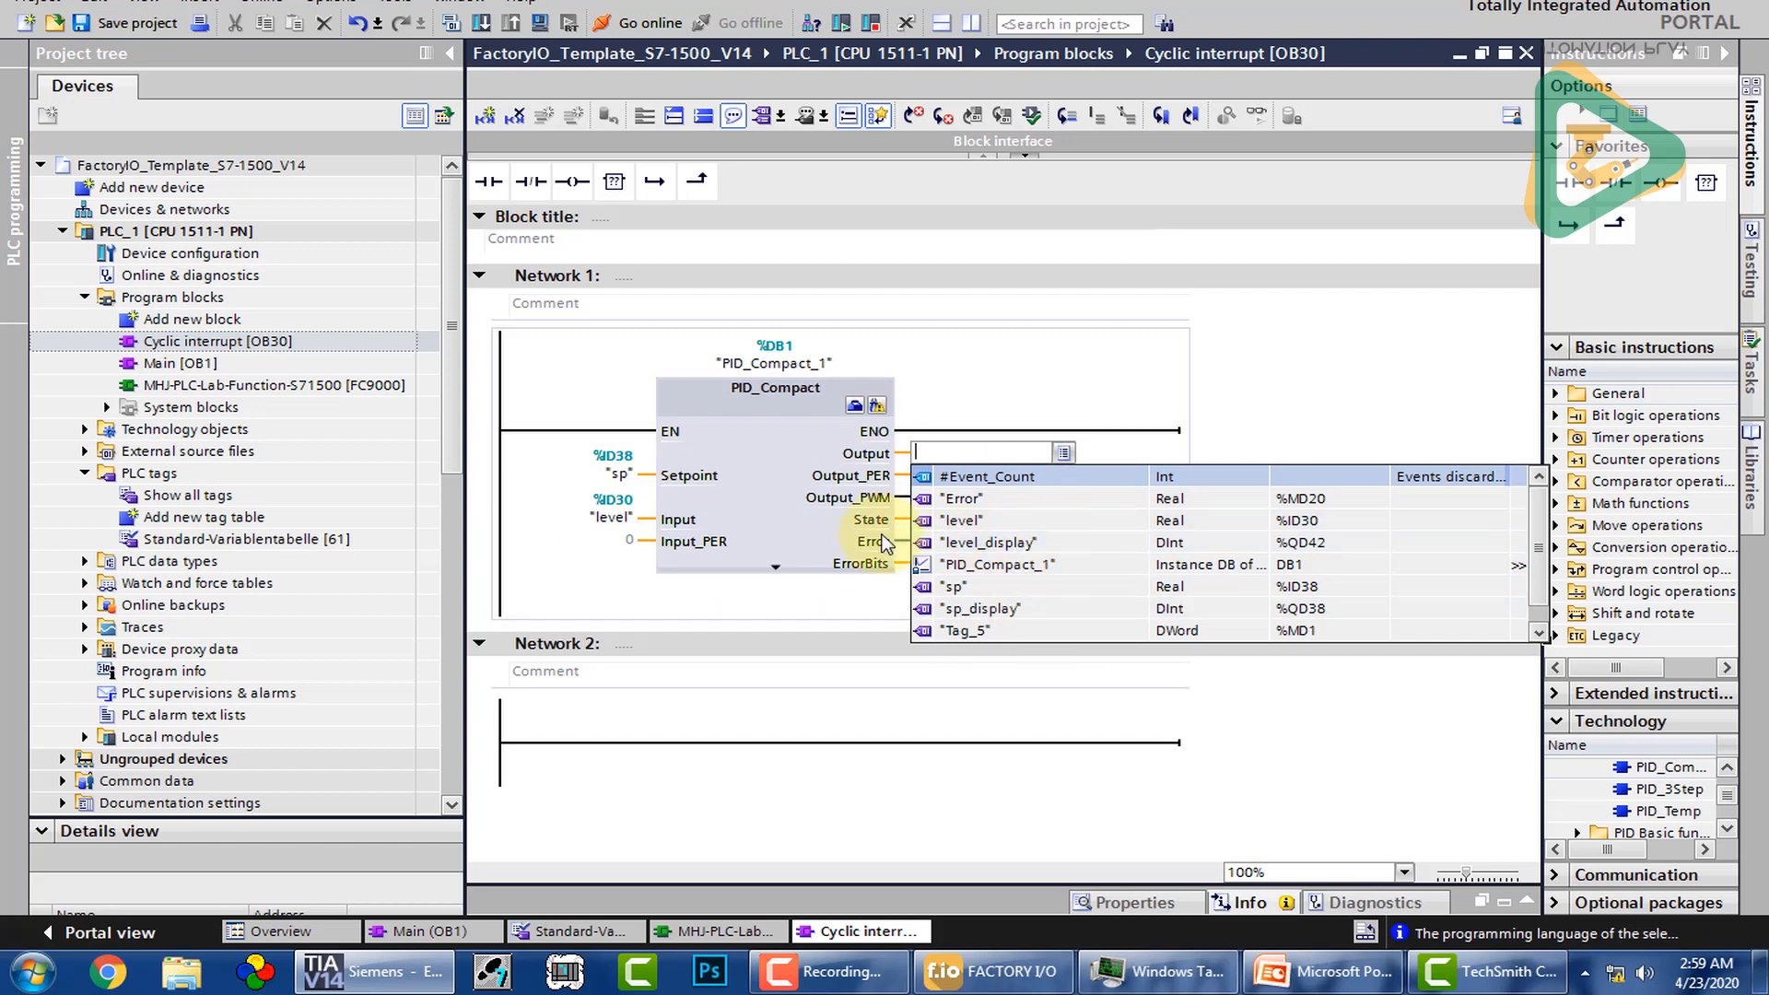
left_click(837, 590)
double_click(958, 456)
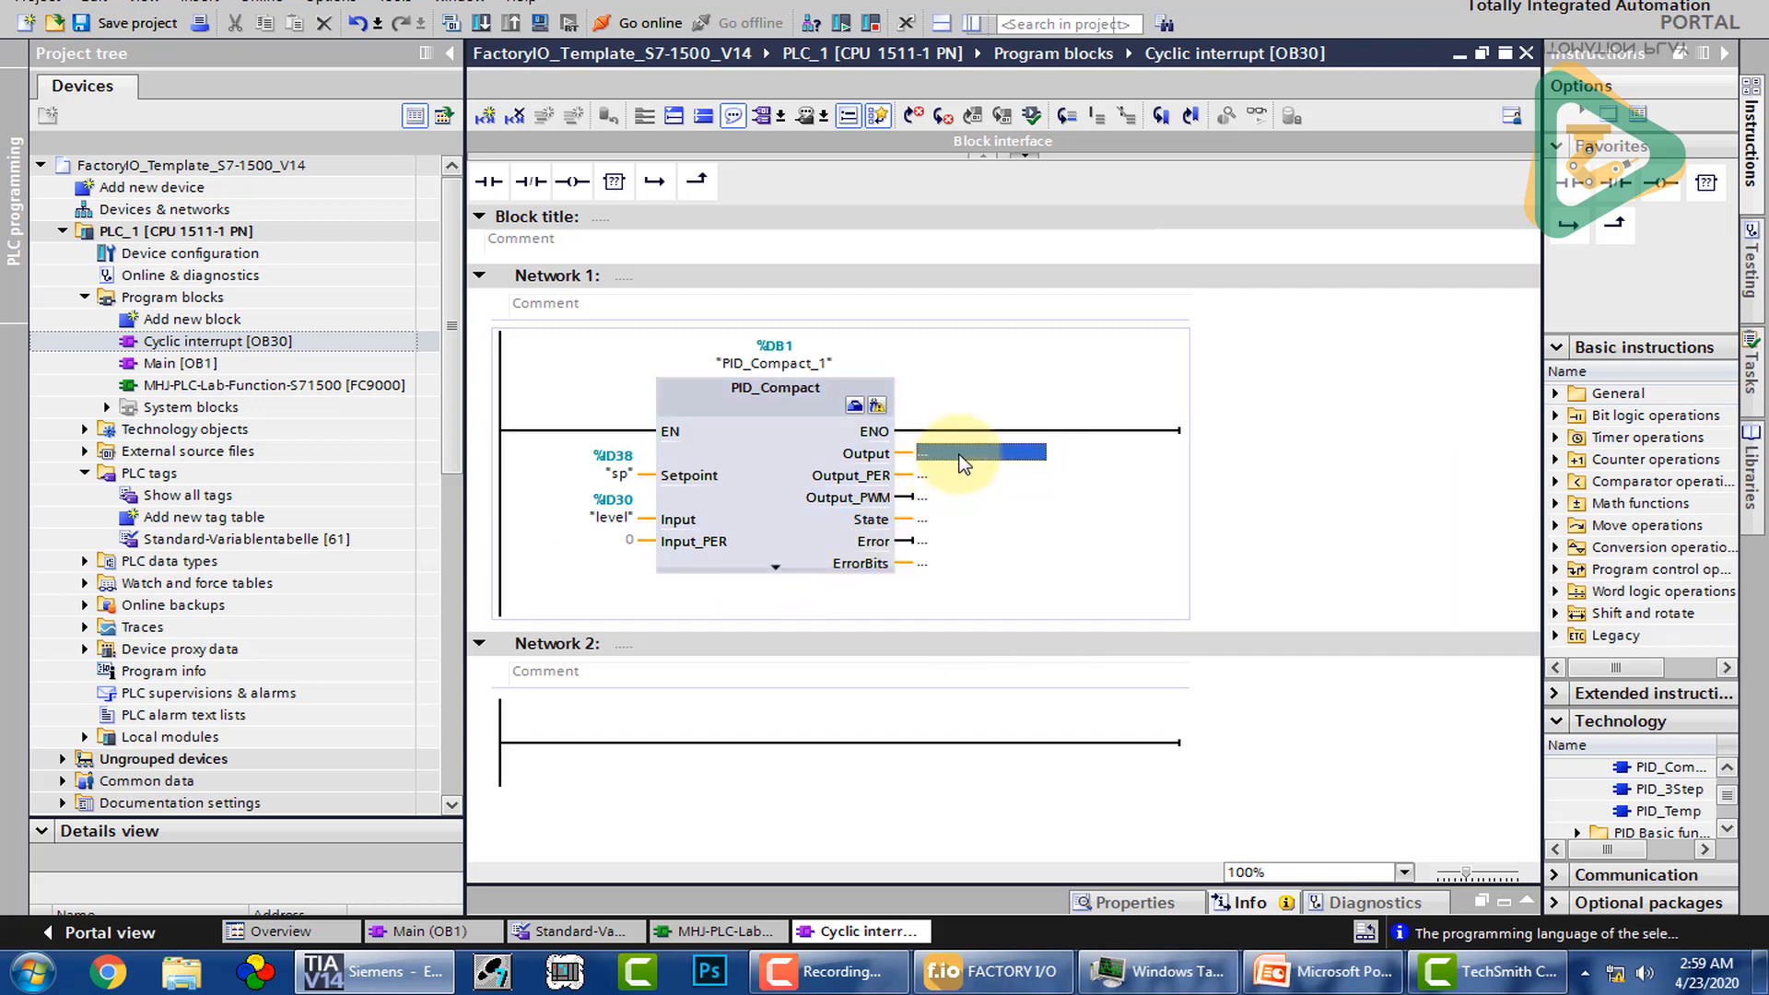
left_click(993, 971)
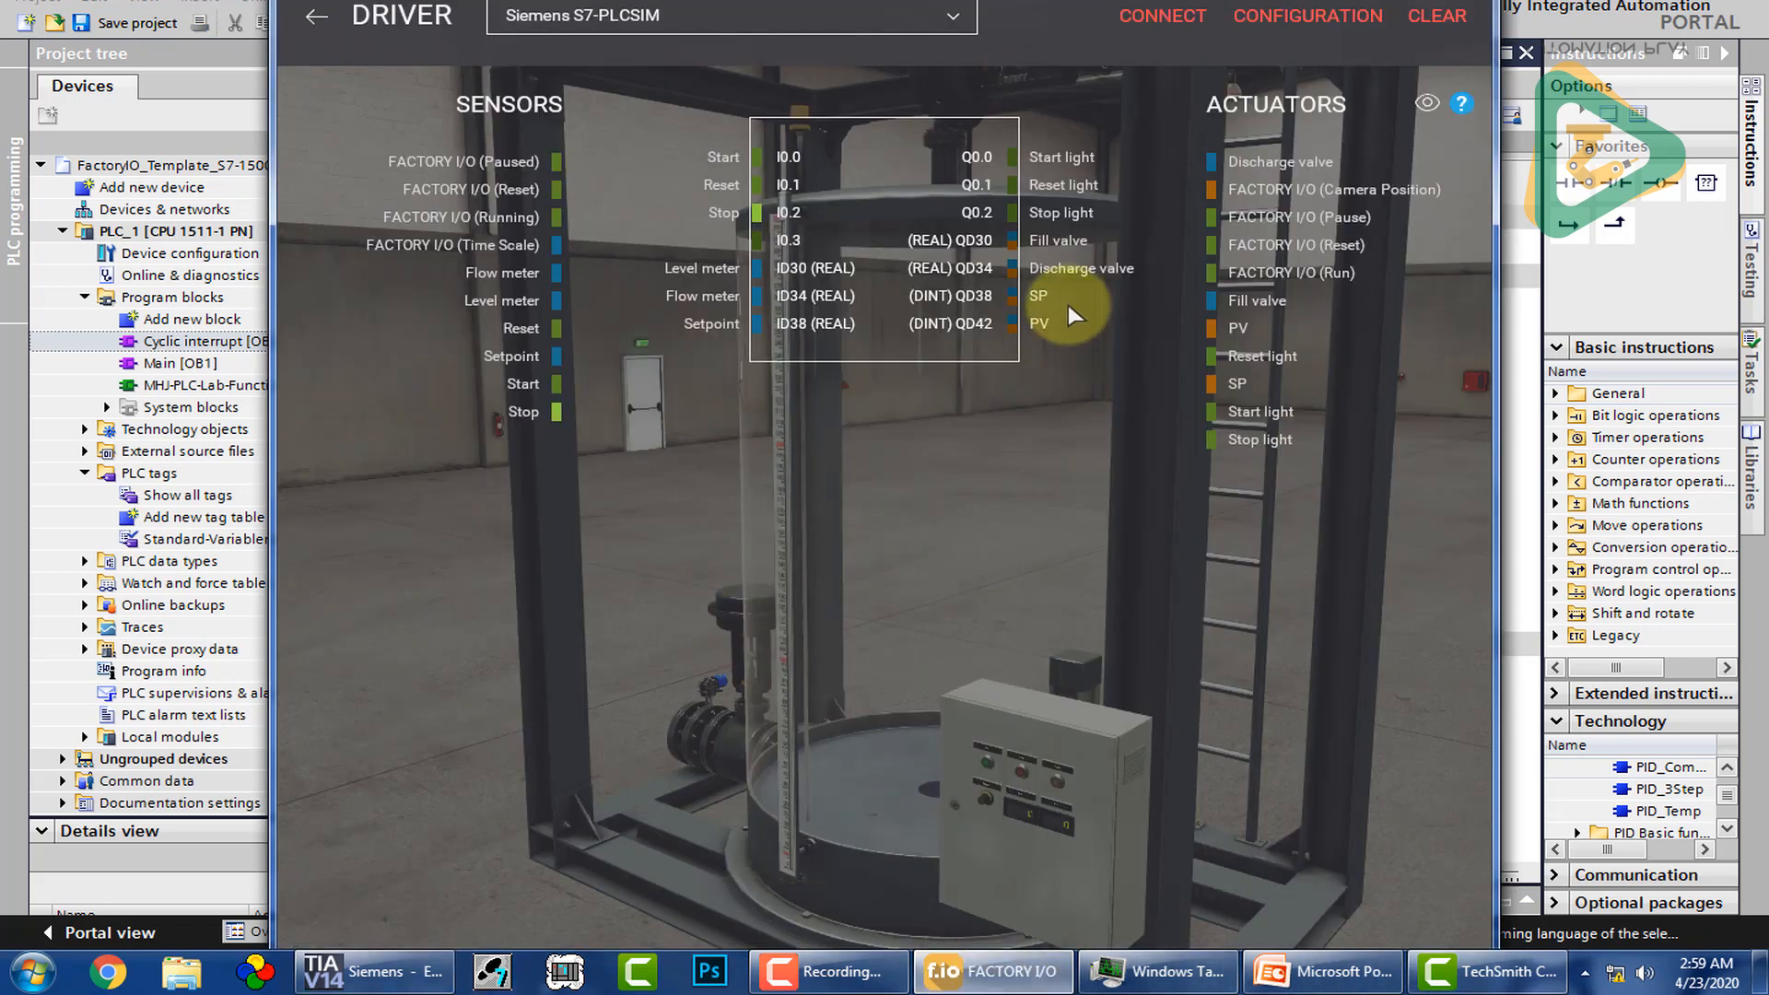
left_click(994, 971)
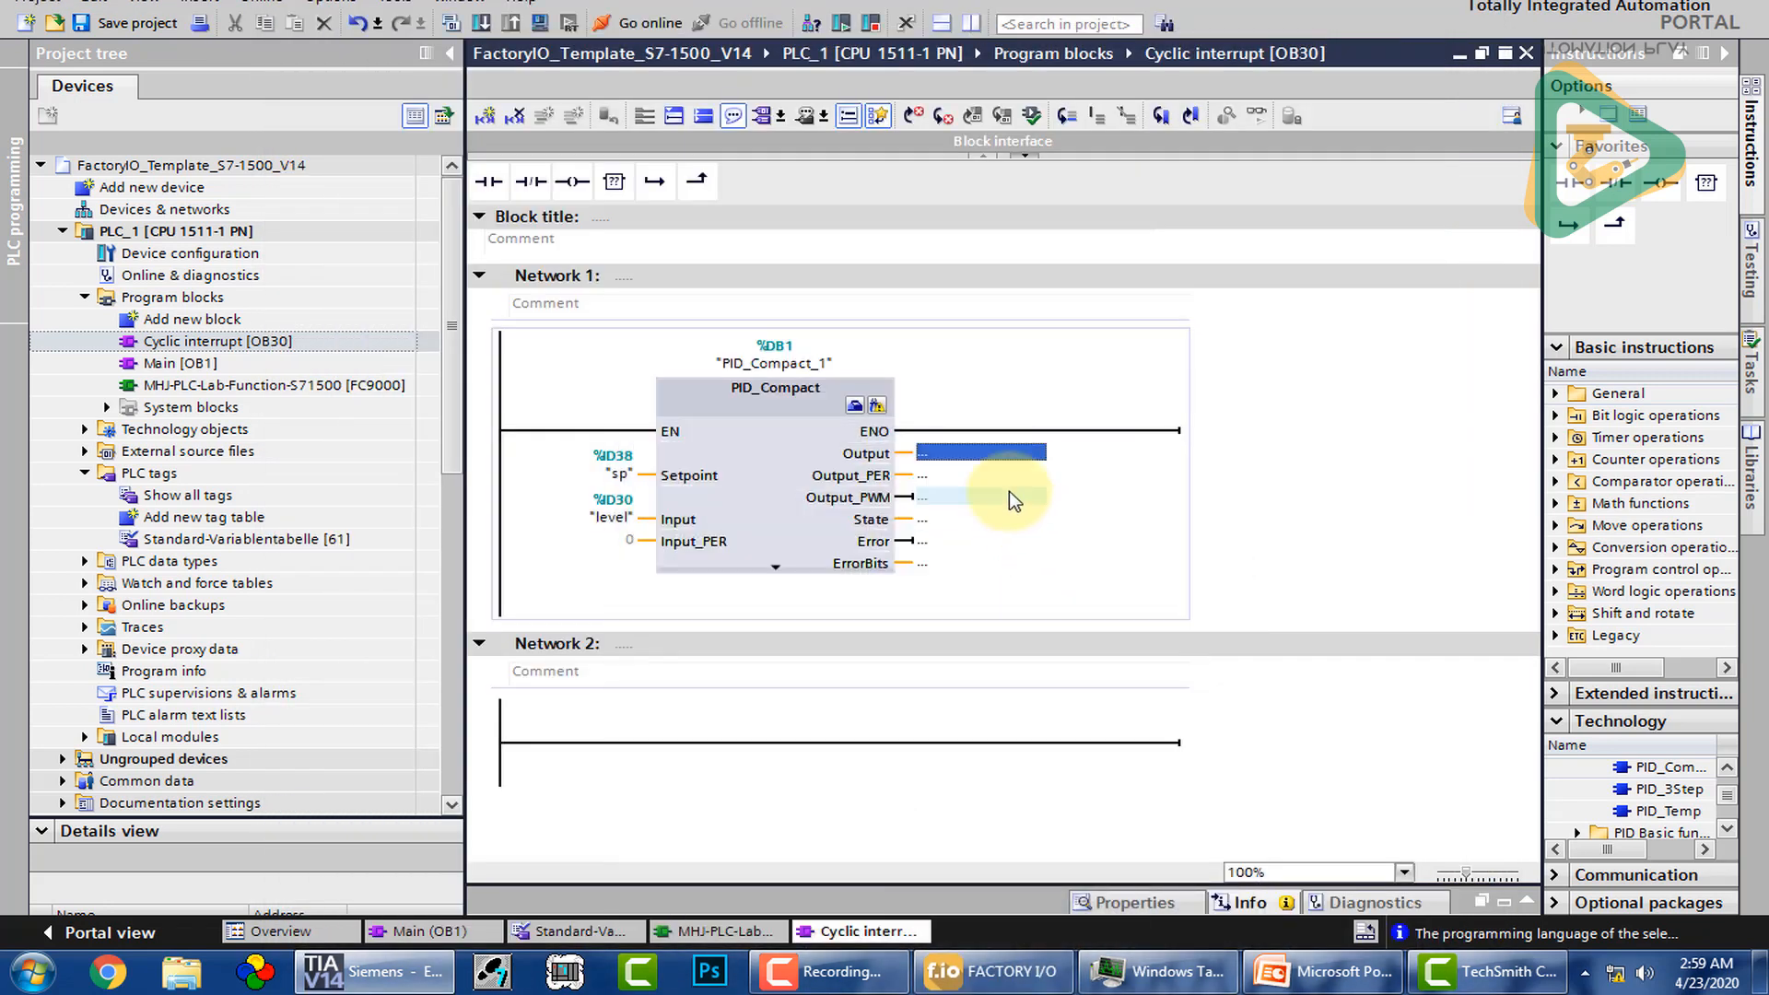
type("QD")
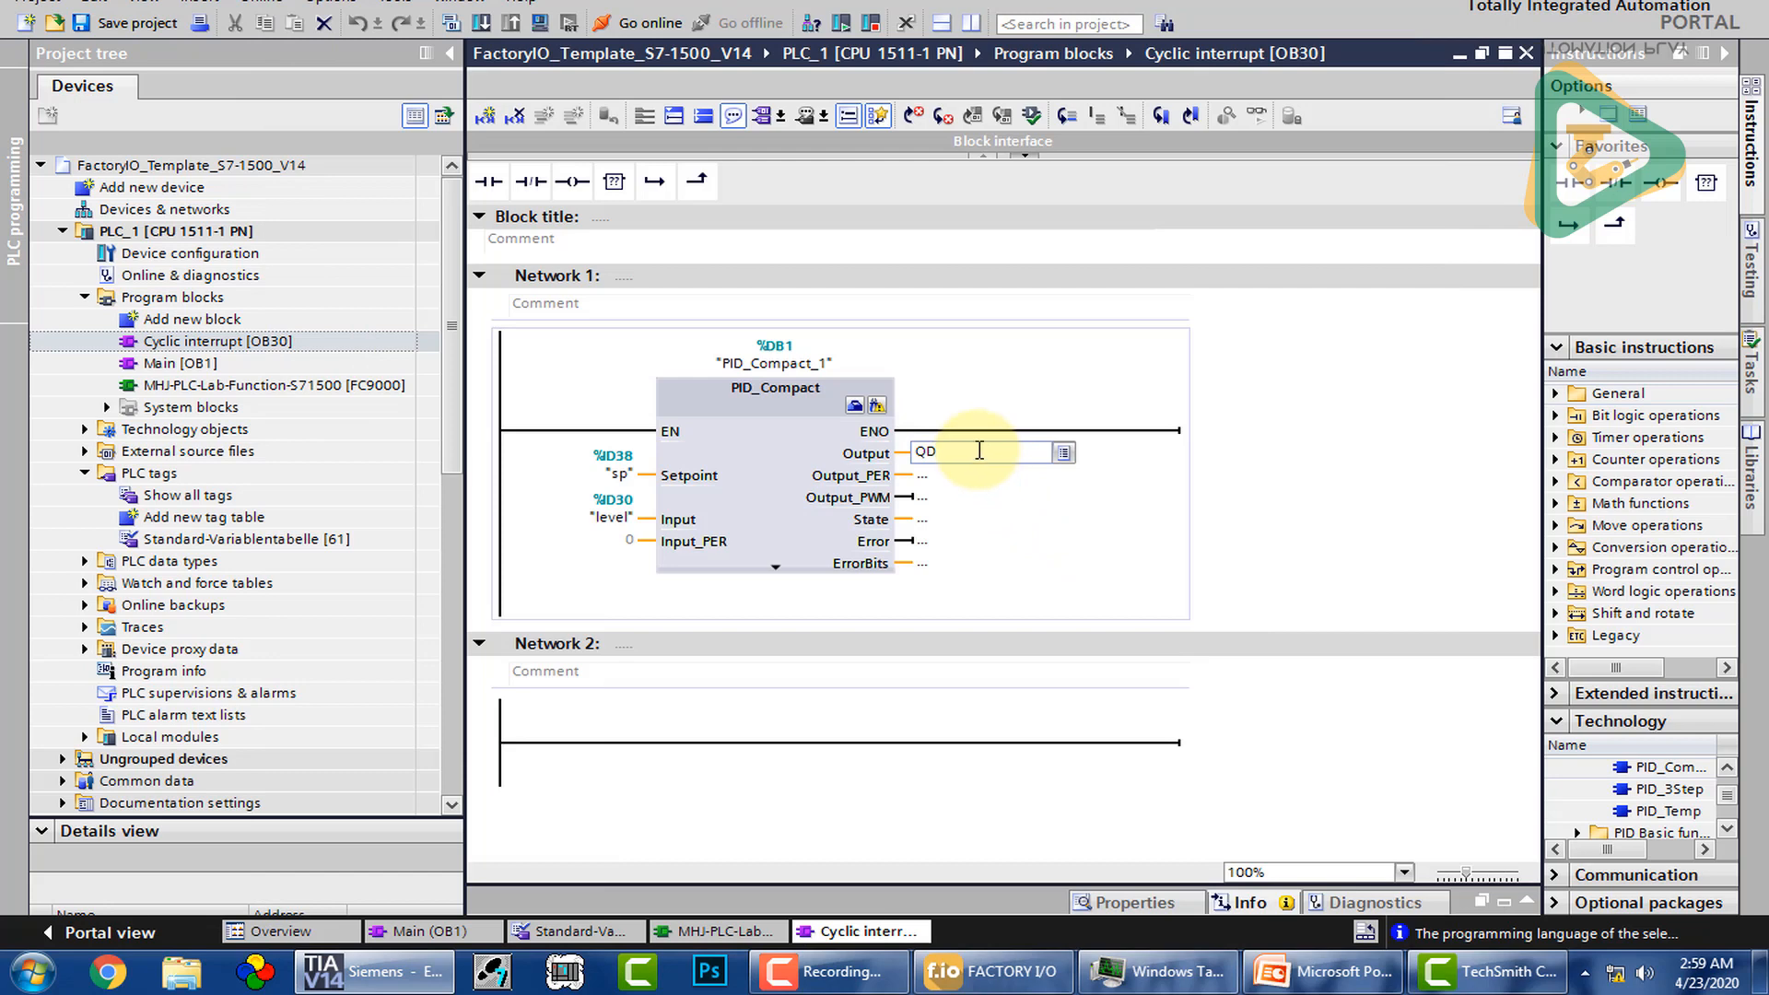
type("30")
key("Return")
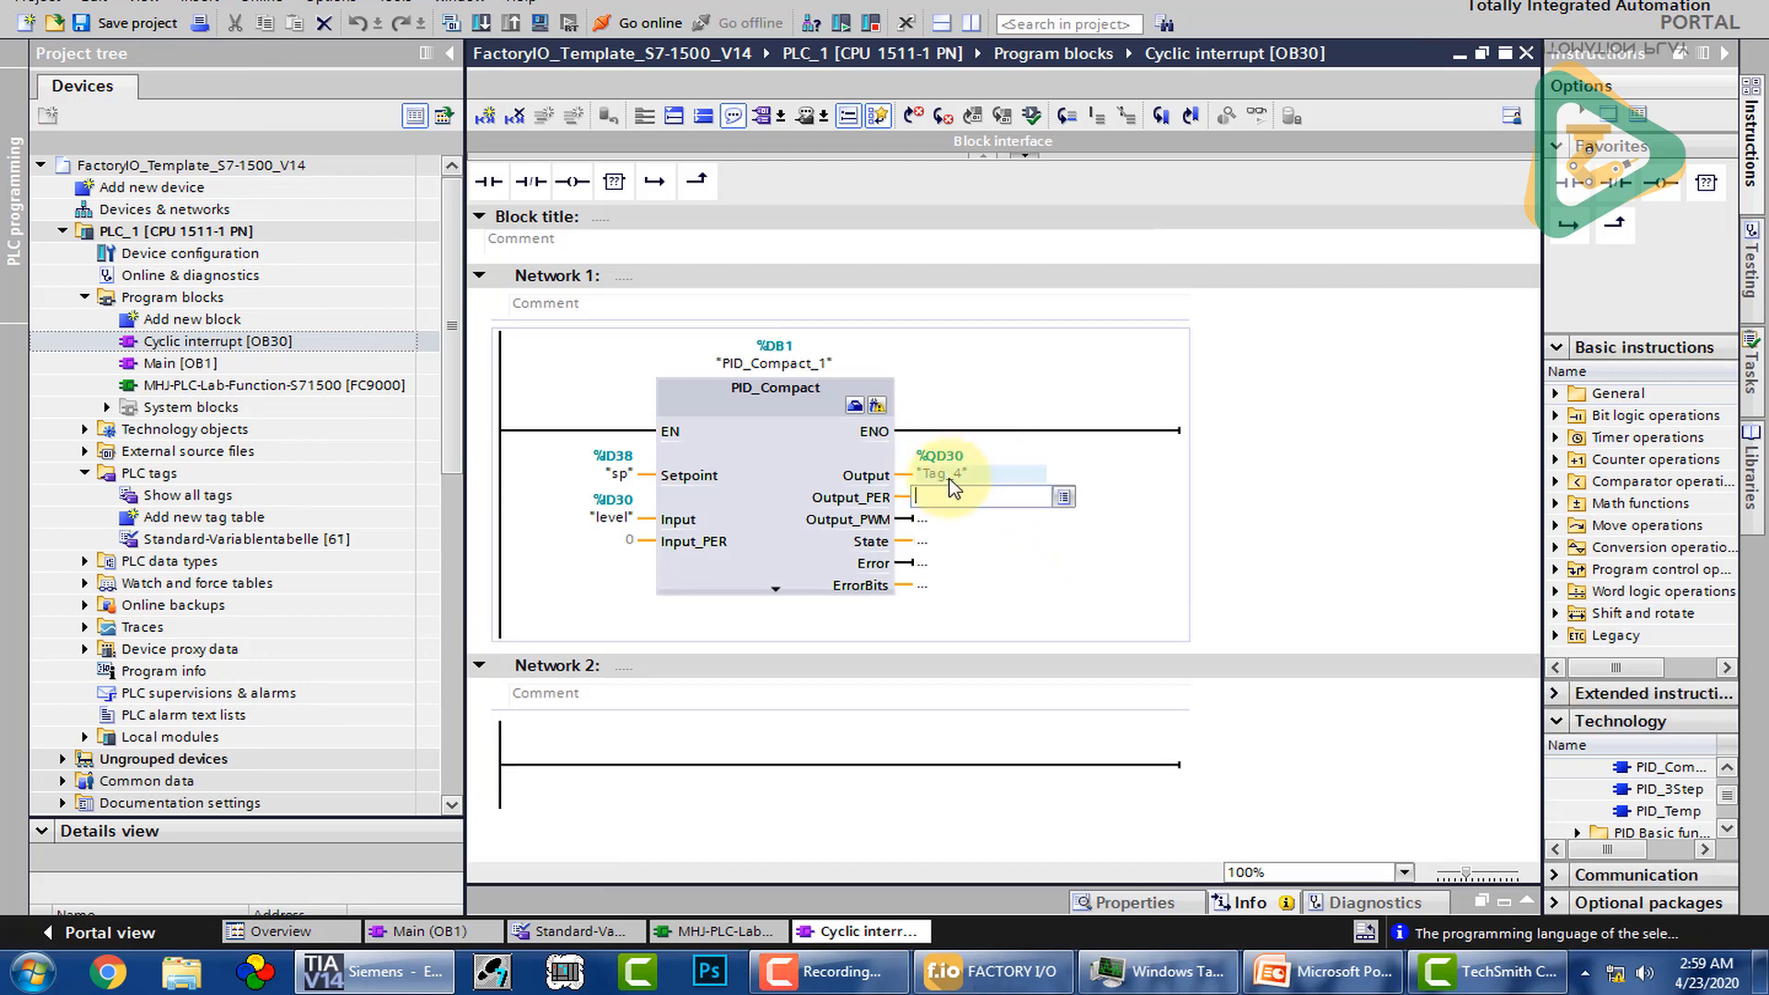
Step: Rename the QD30 tag at the PID_Compact Output as fill_valve
right_click(949, 478)
left_click(1009, 513)
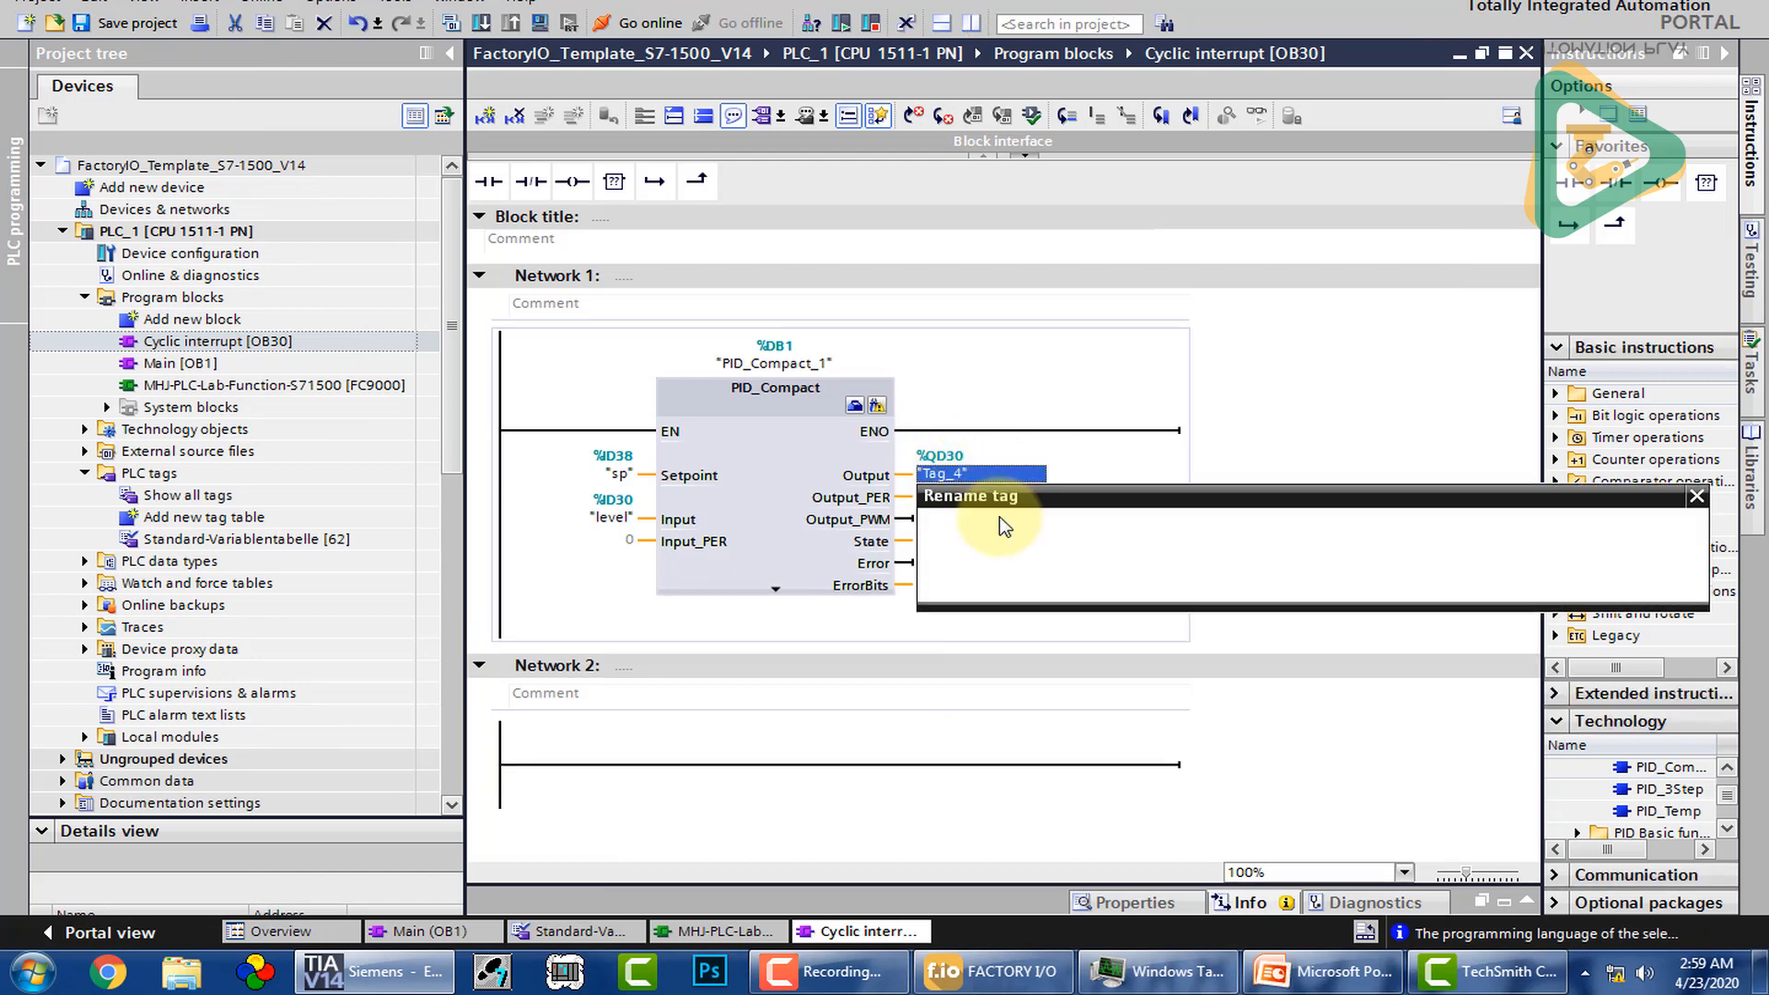
left_click(979, 532)
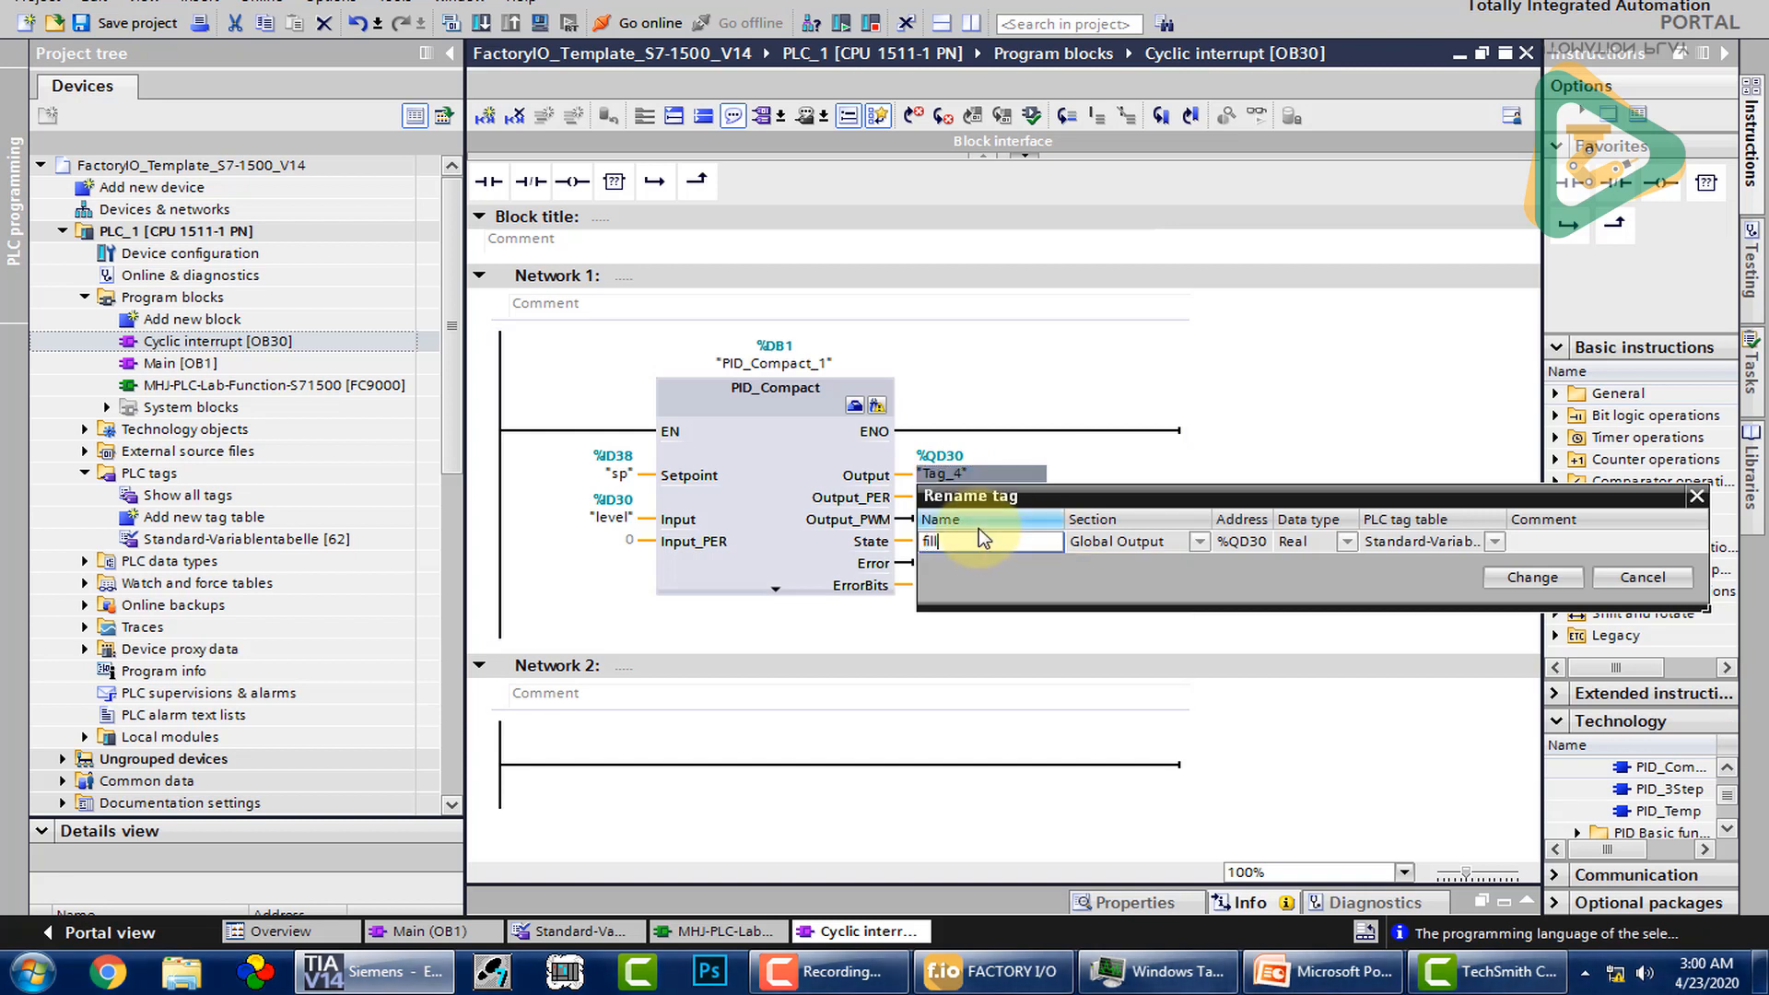
type("ve")
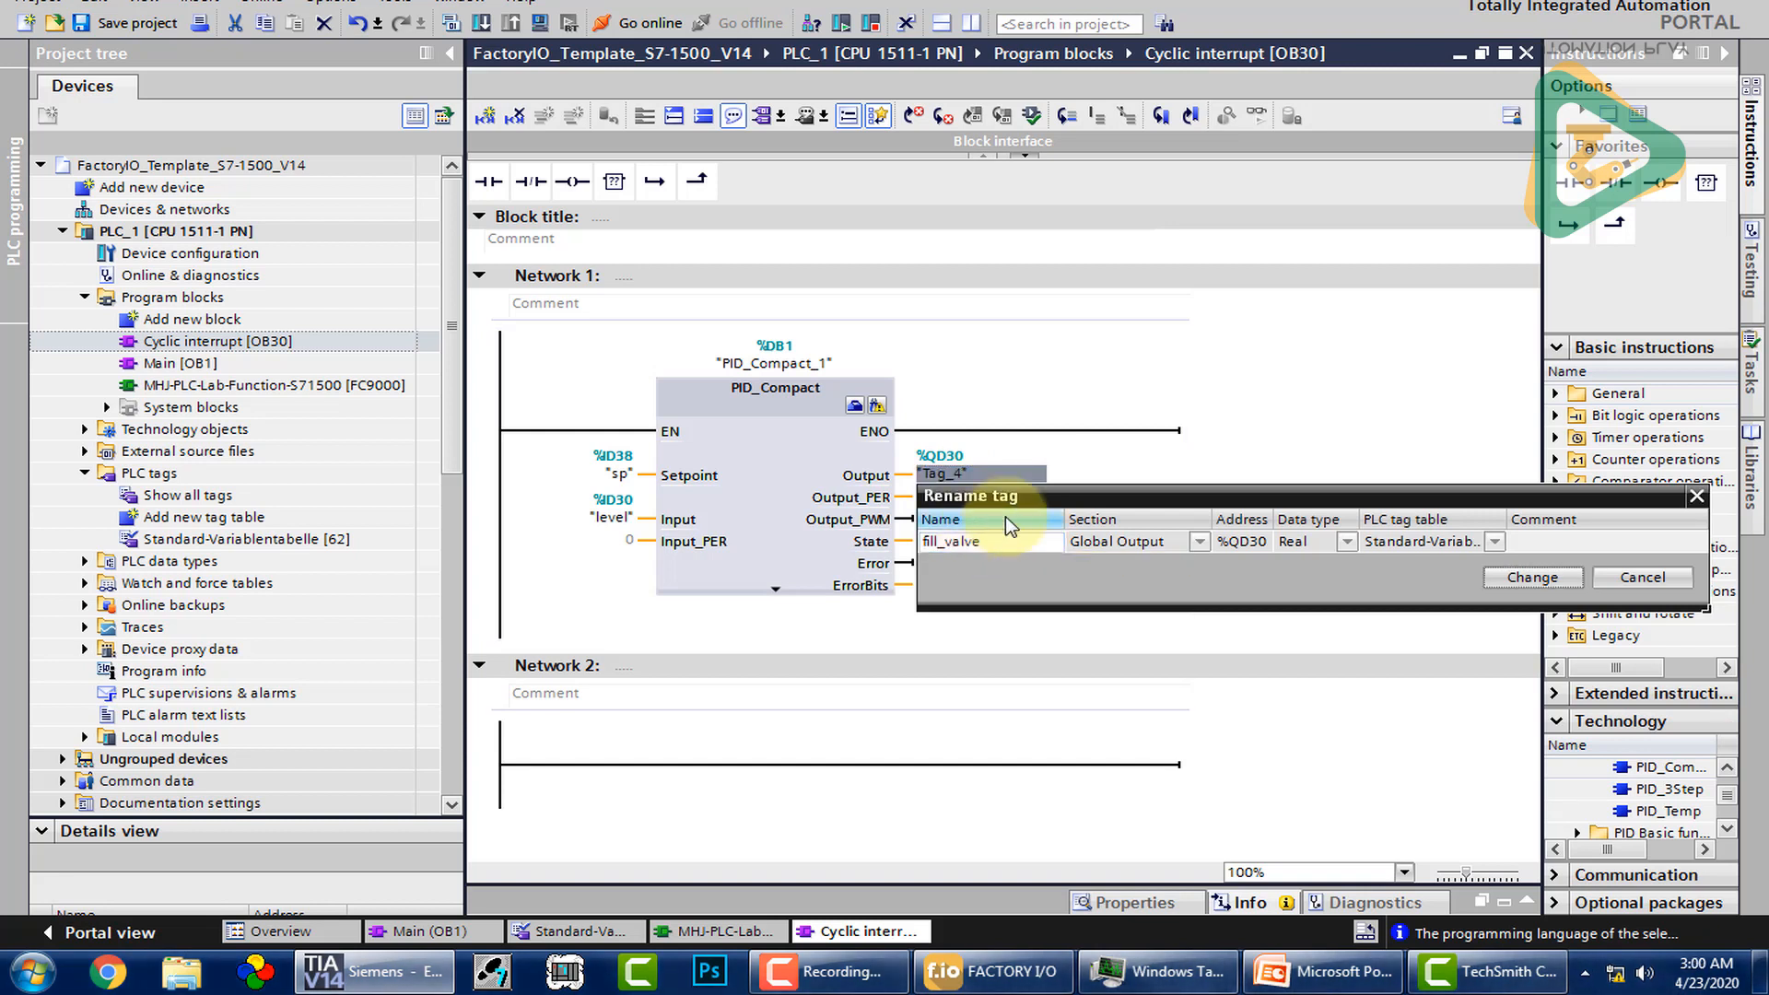
left_click(1502, 578)
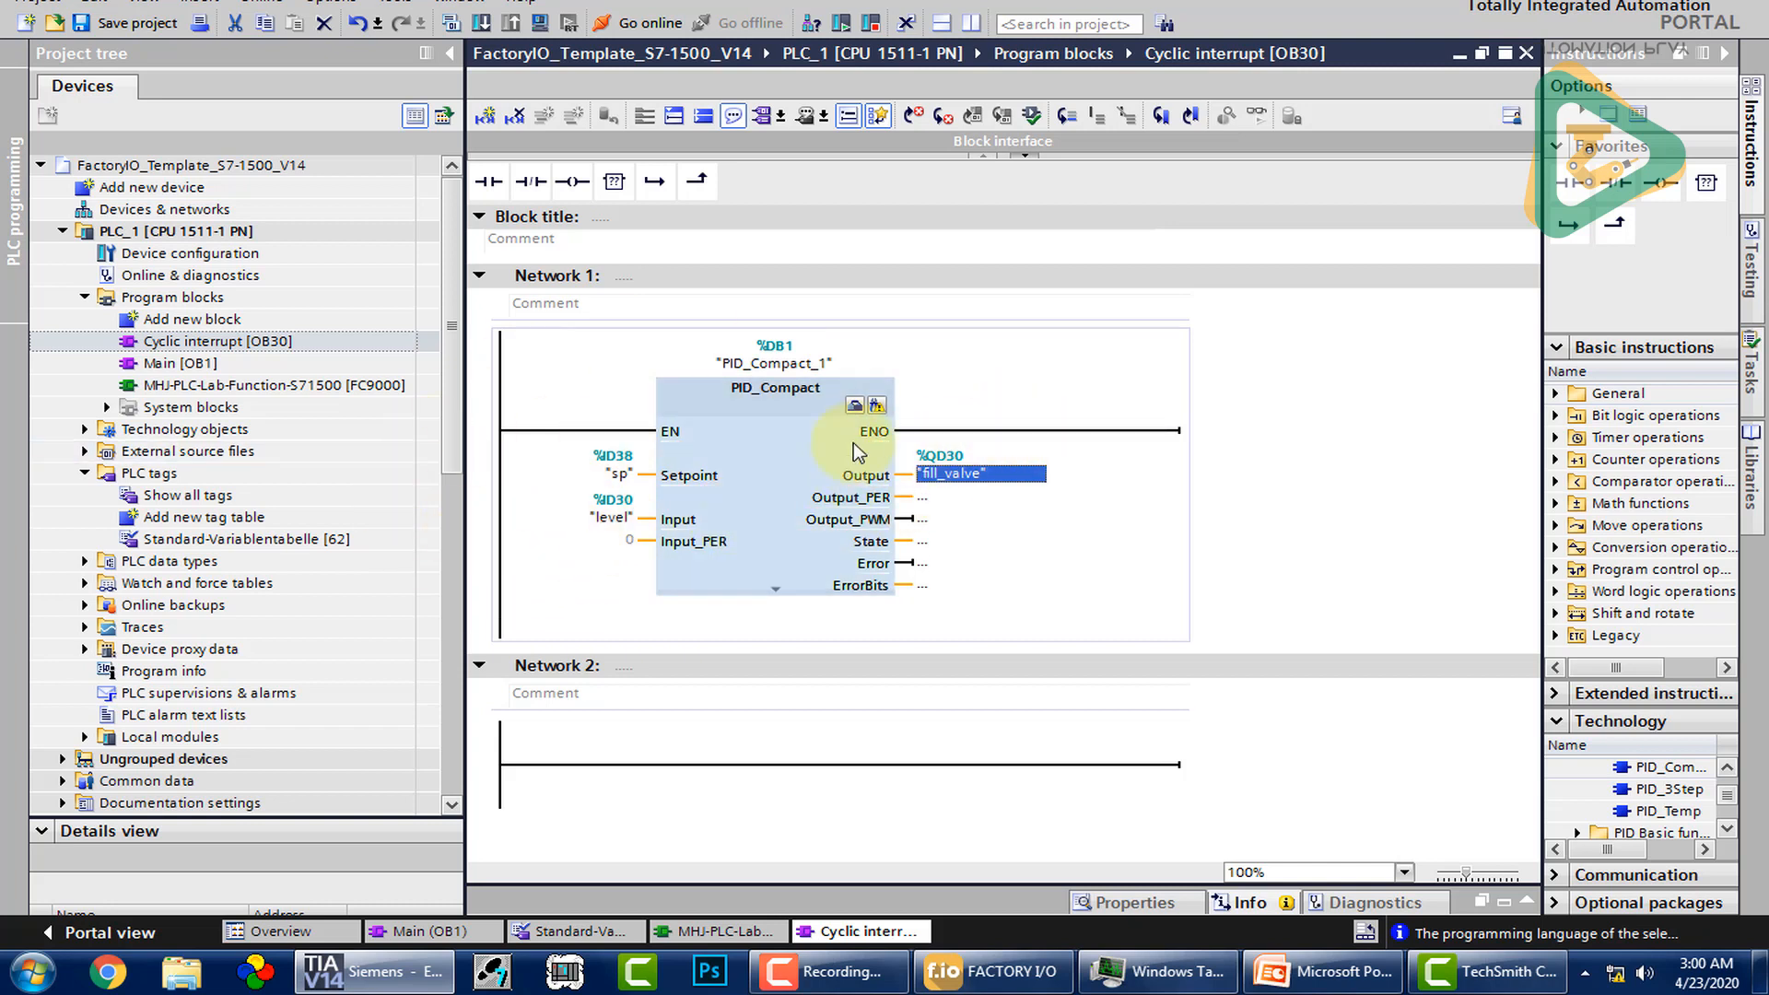
Step: Open the configuration of technology object PID_Compact_1 and set the mode after CPU restart to Automatic mode
left_click(86, 429)
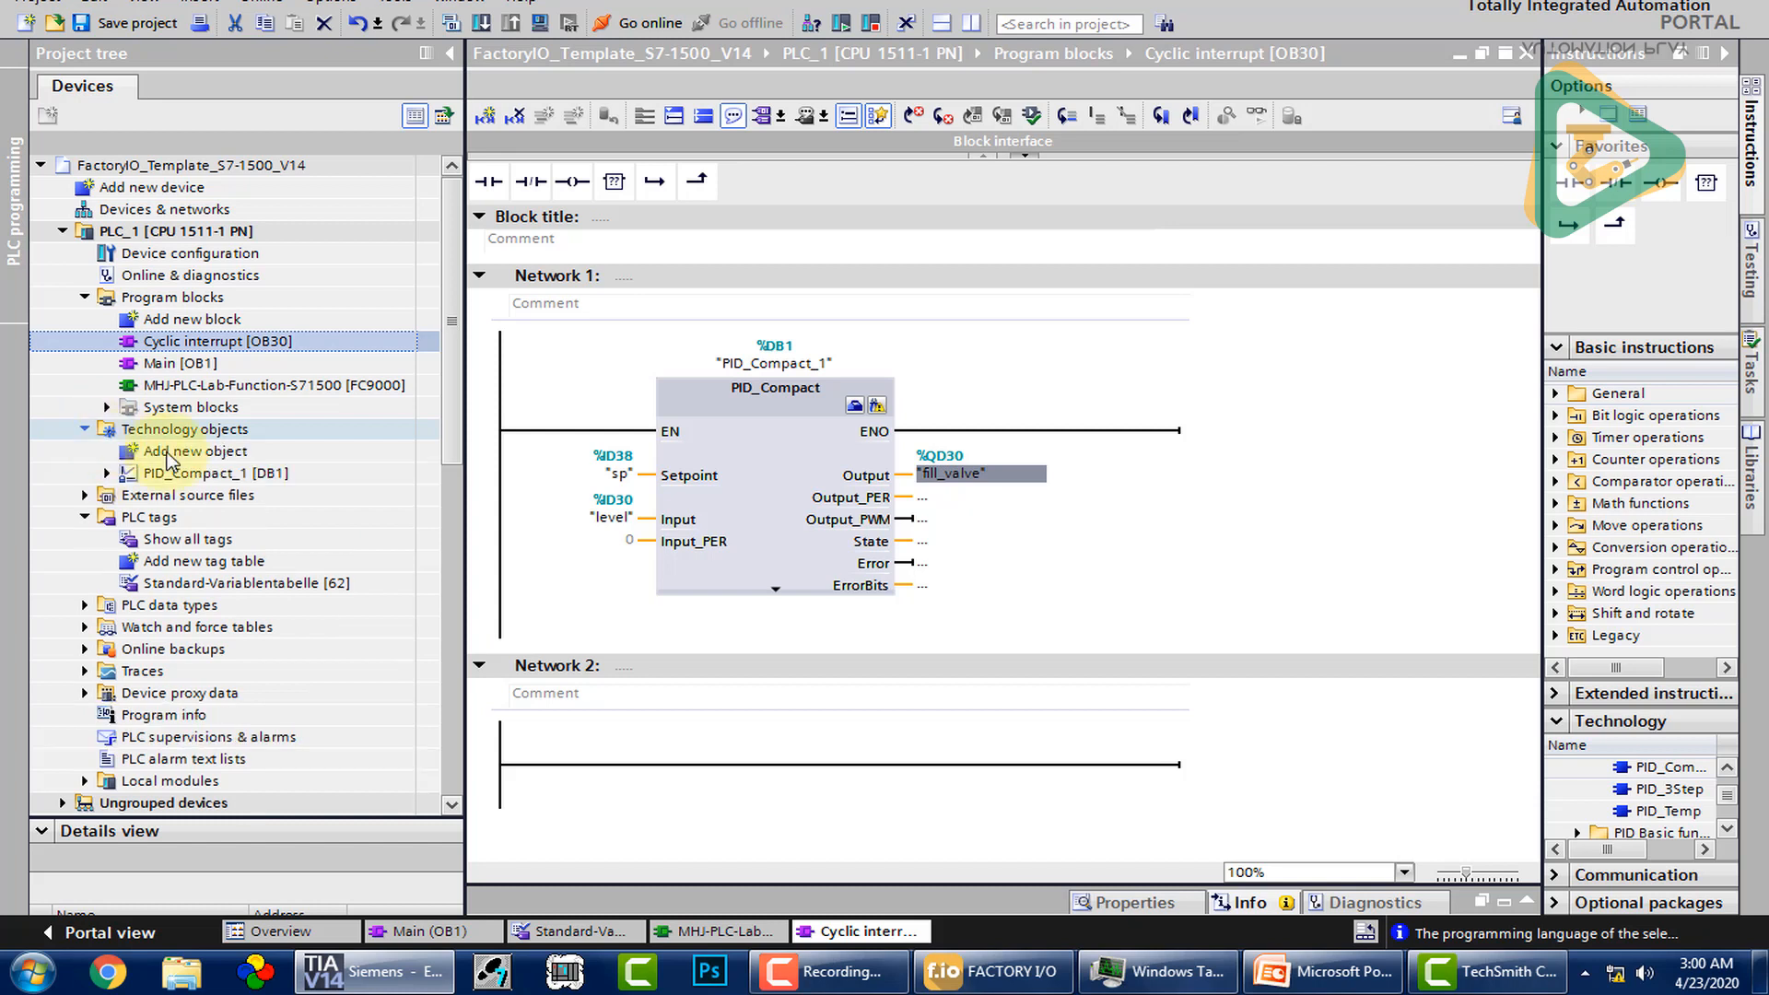
left_click(216, 475)
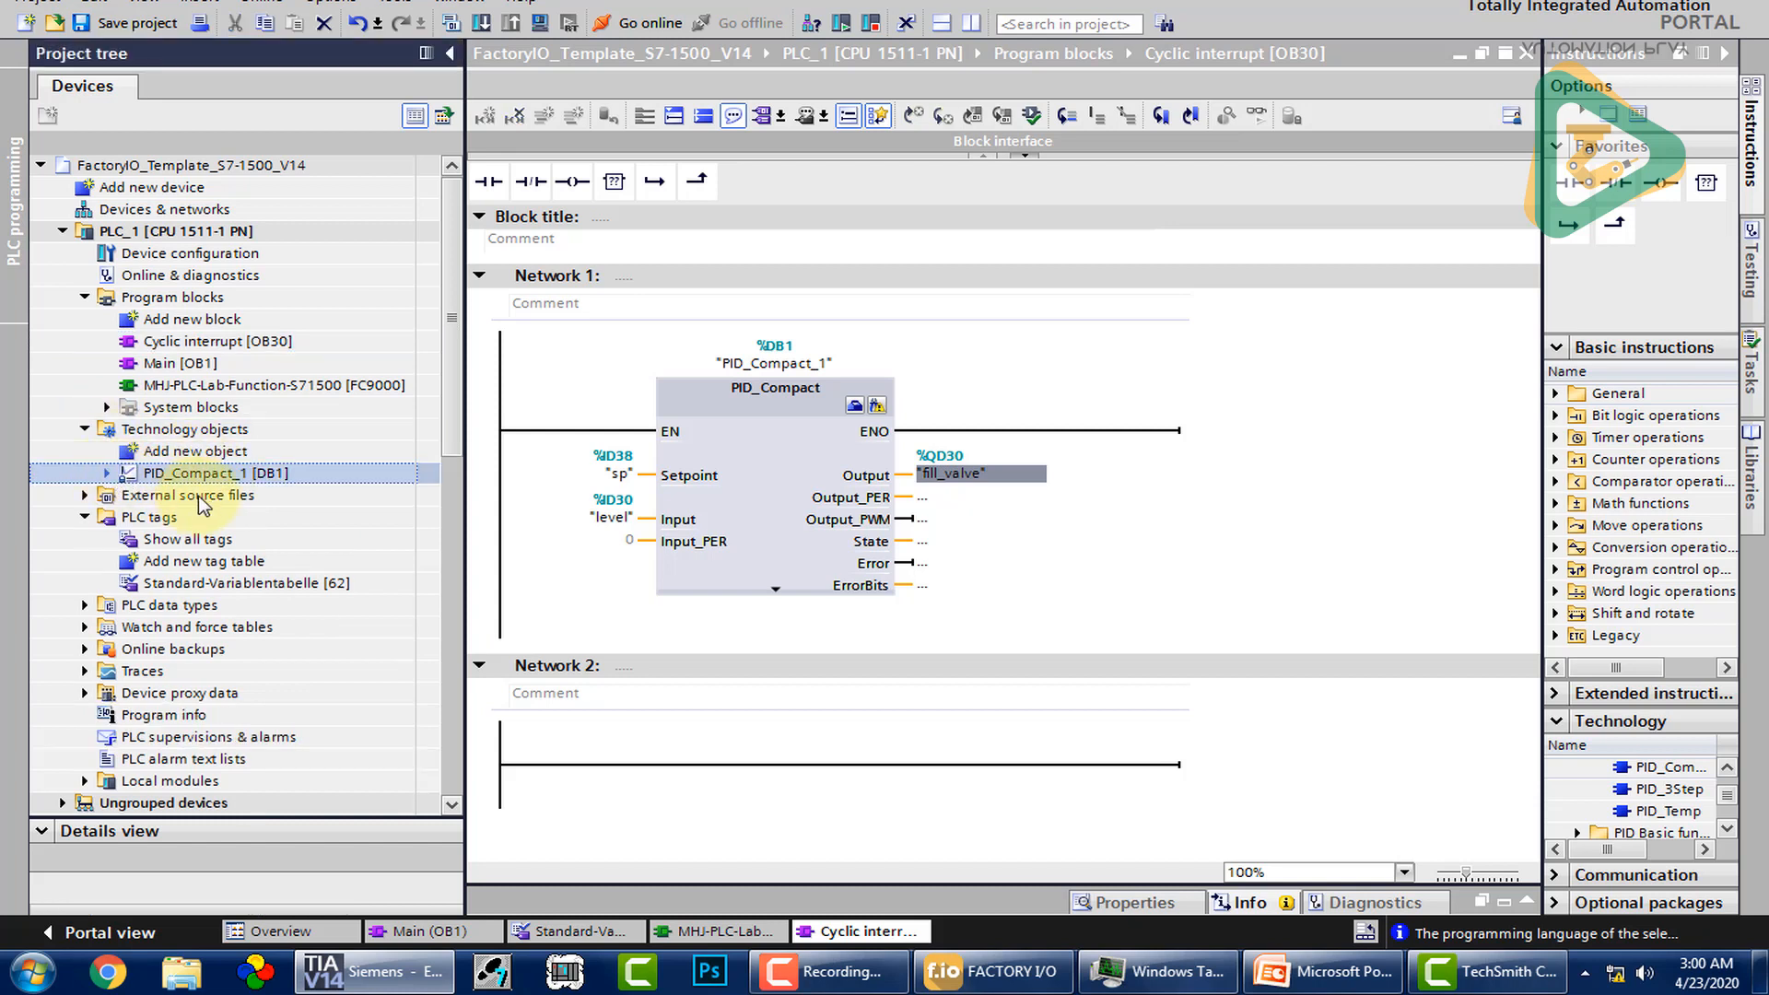
double_click(216, 499)
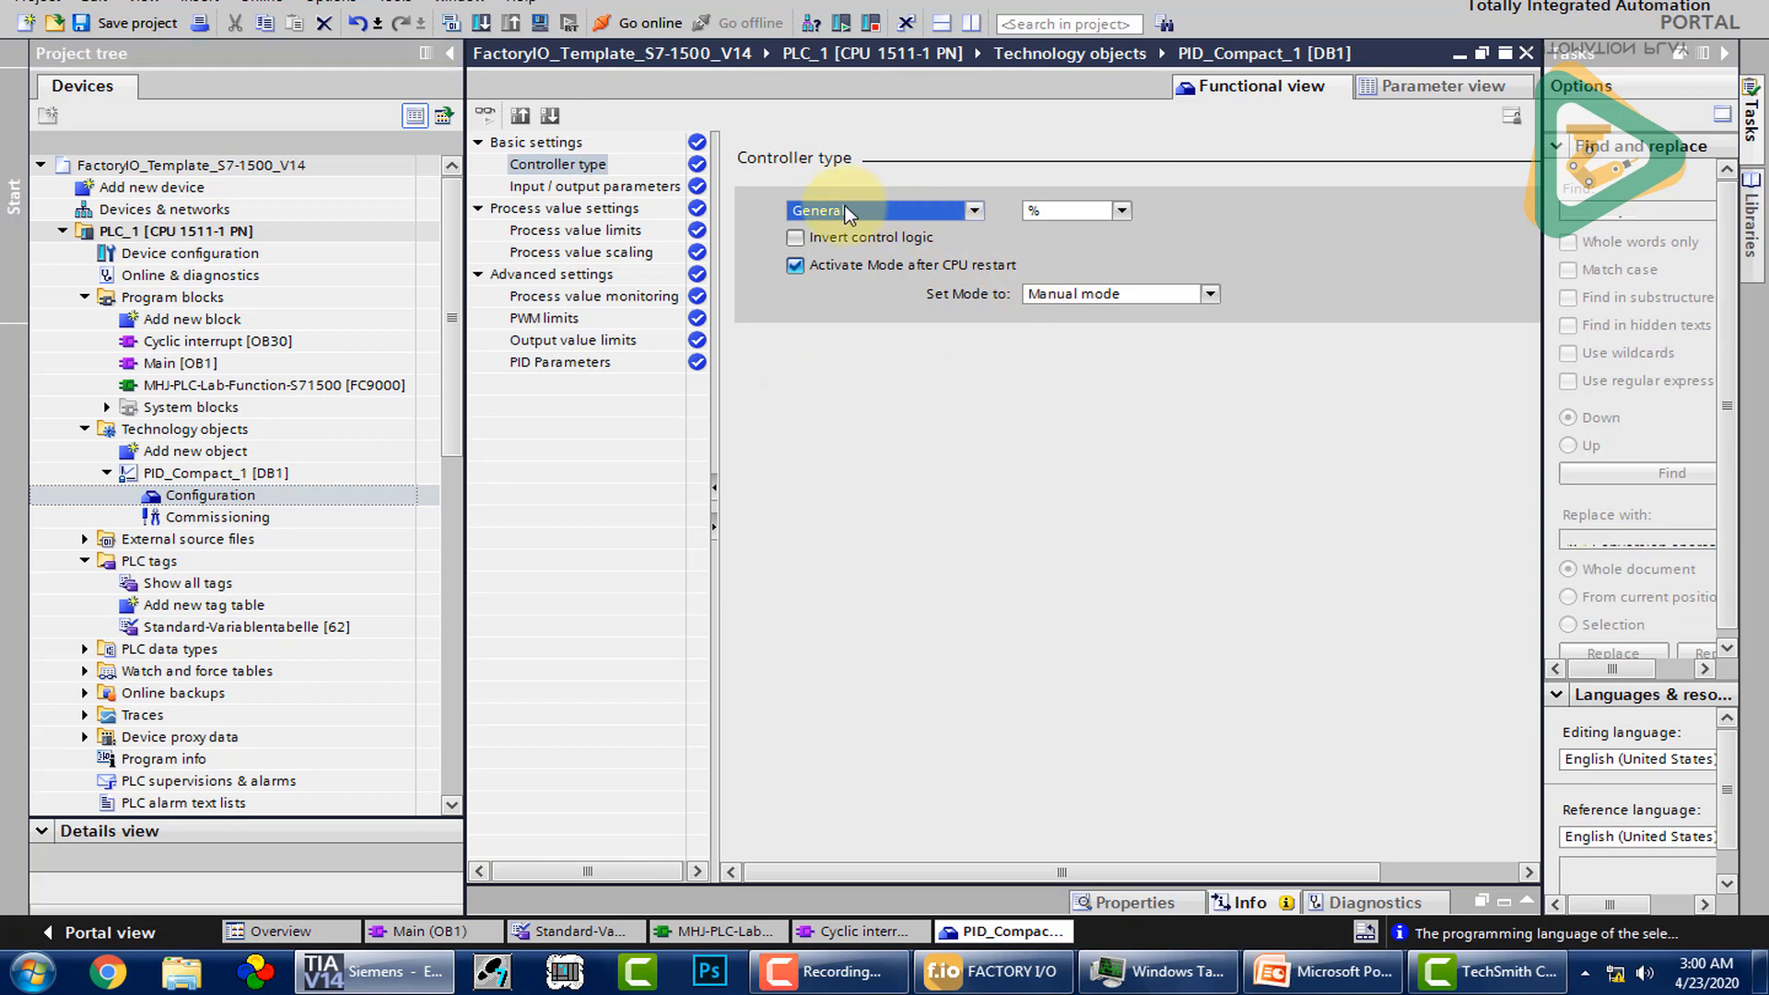
left_click(1091, 296)
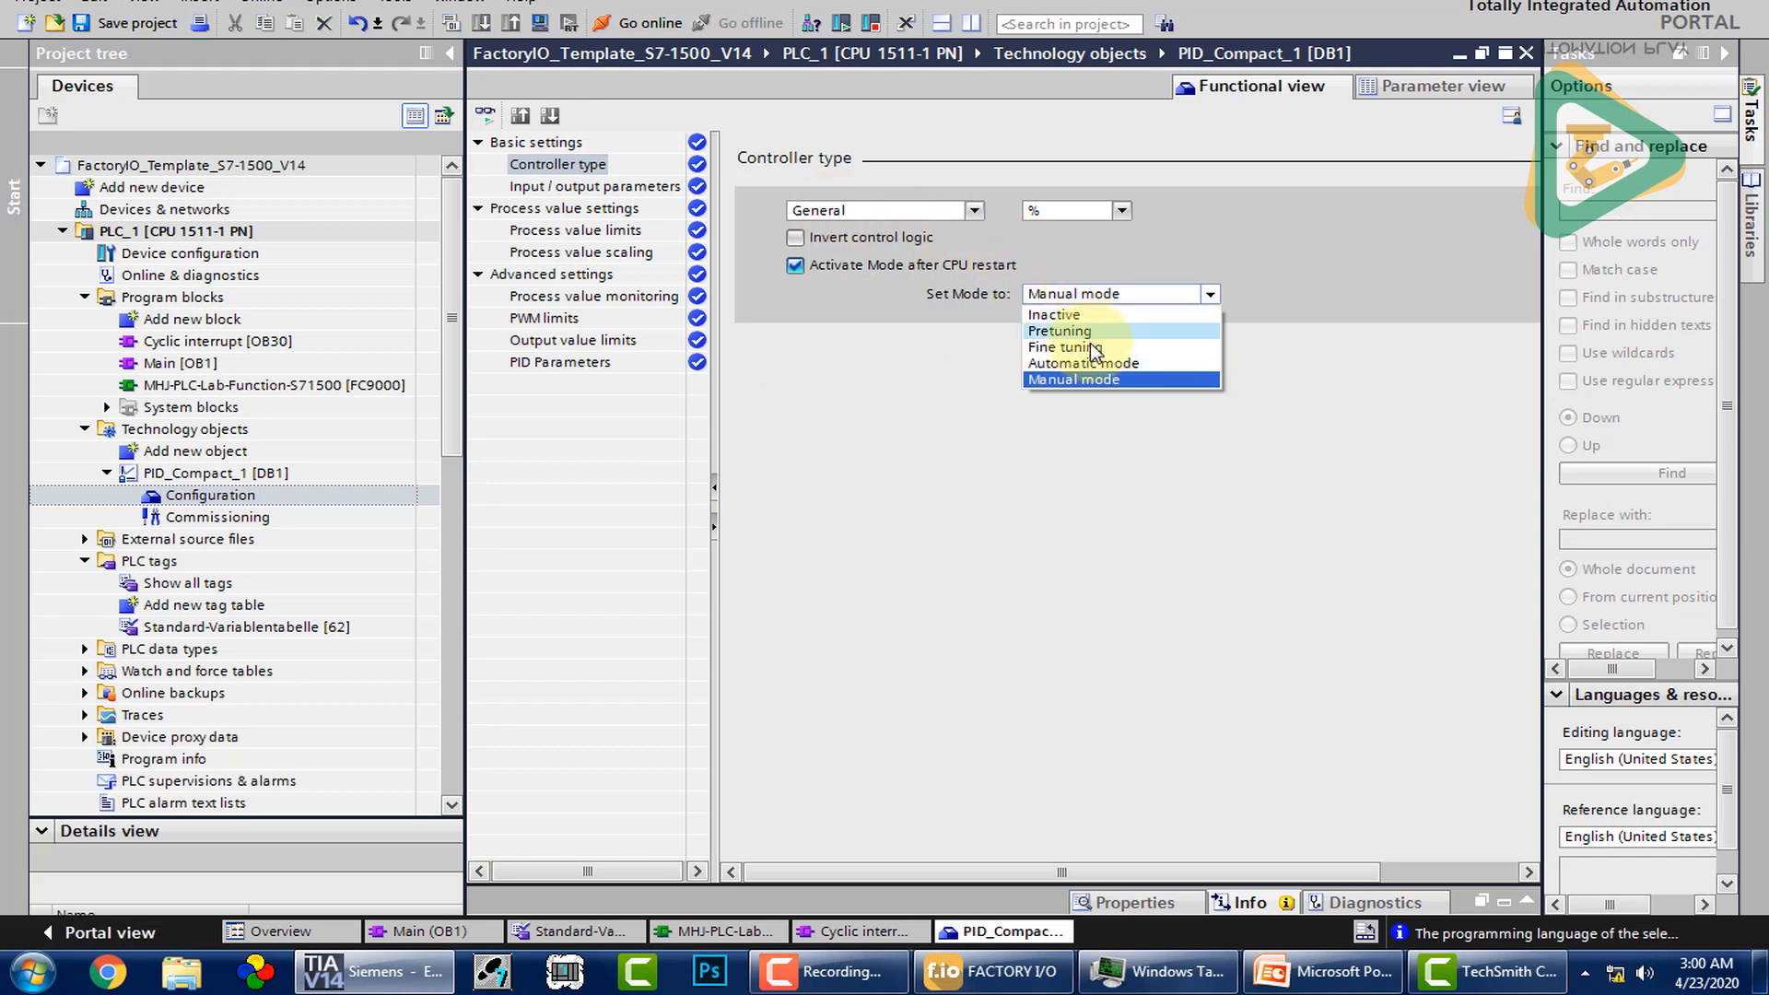
left_click(1103, 365)
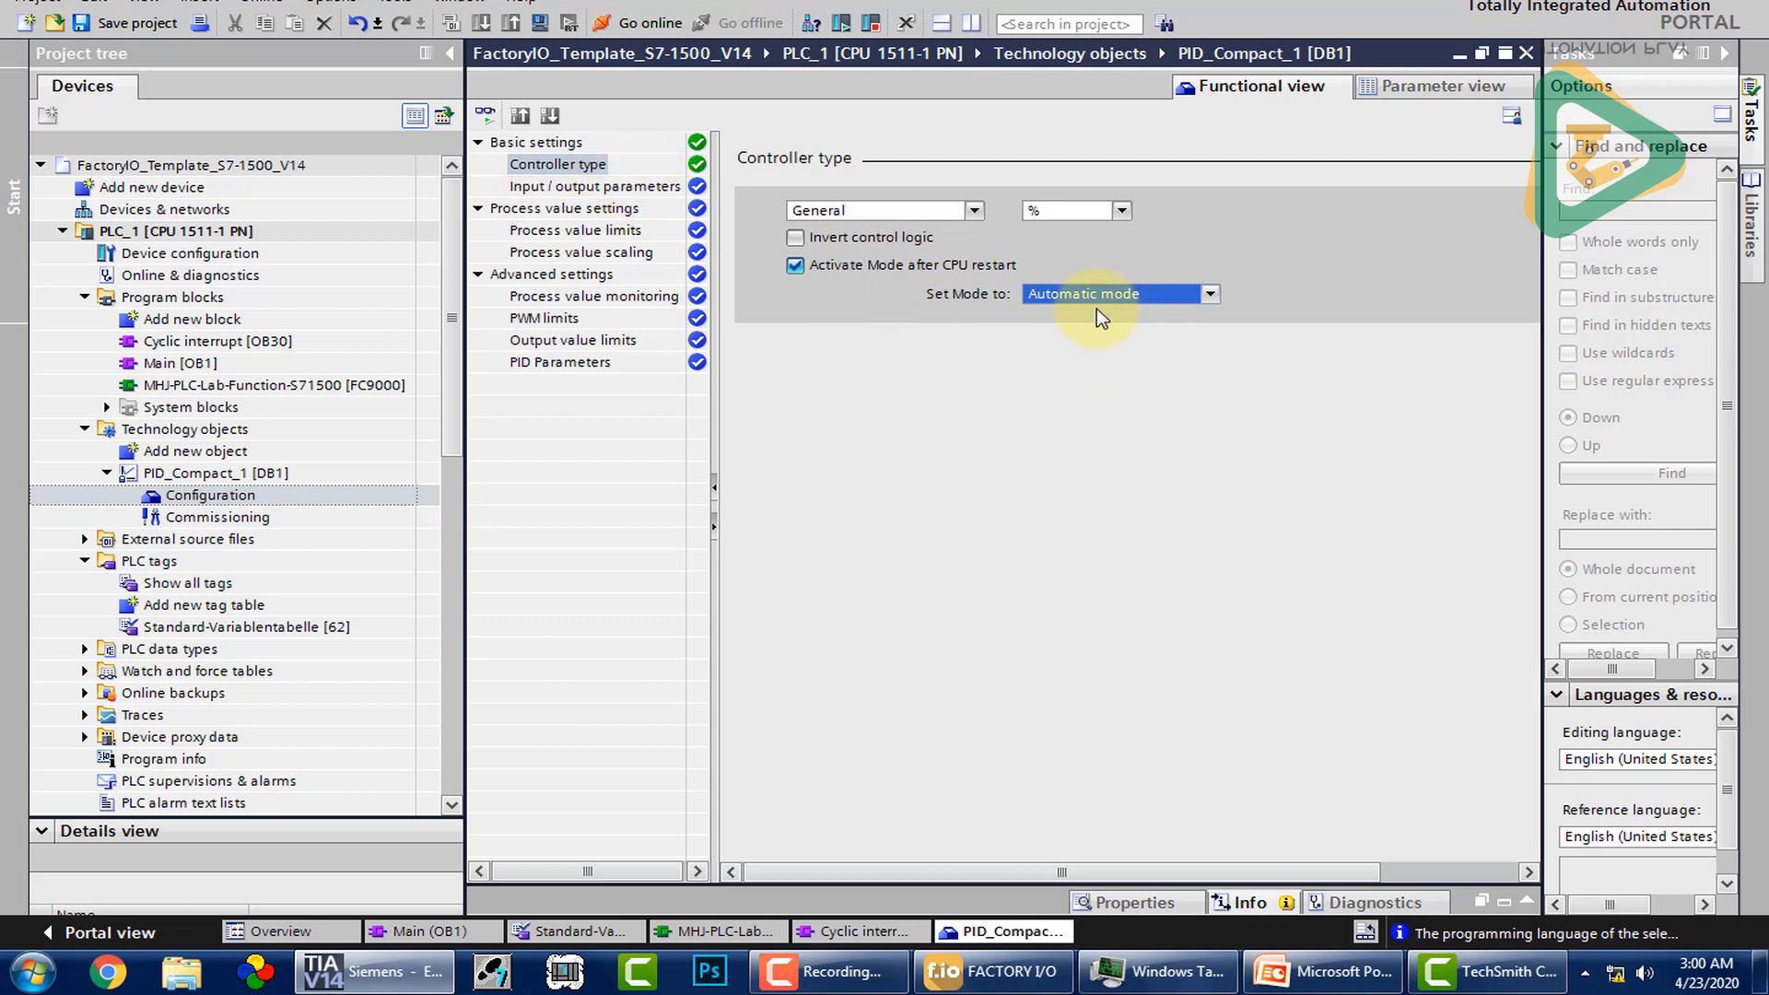
Step: In the controller's input/output parameters, set the input type to Input and the output type to Output
left_click(635, 185)
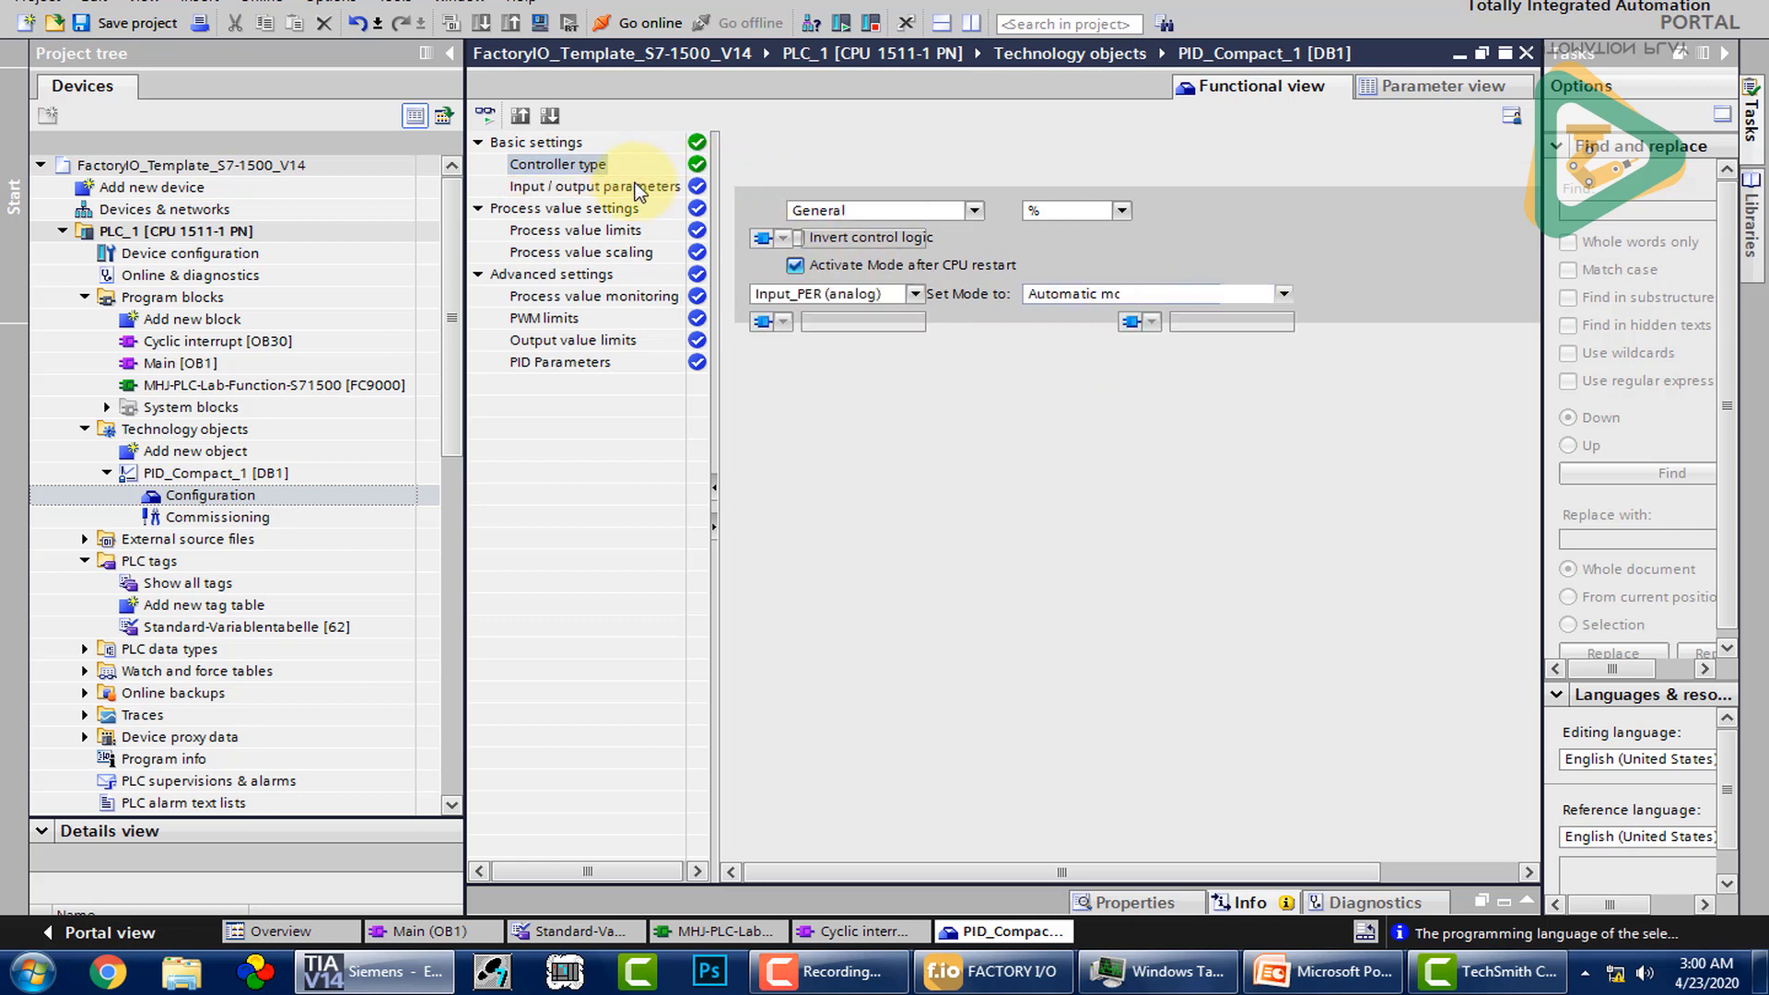
left_click(910, 293)
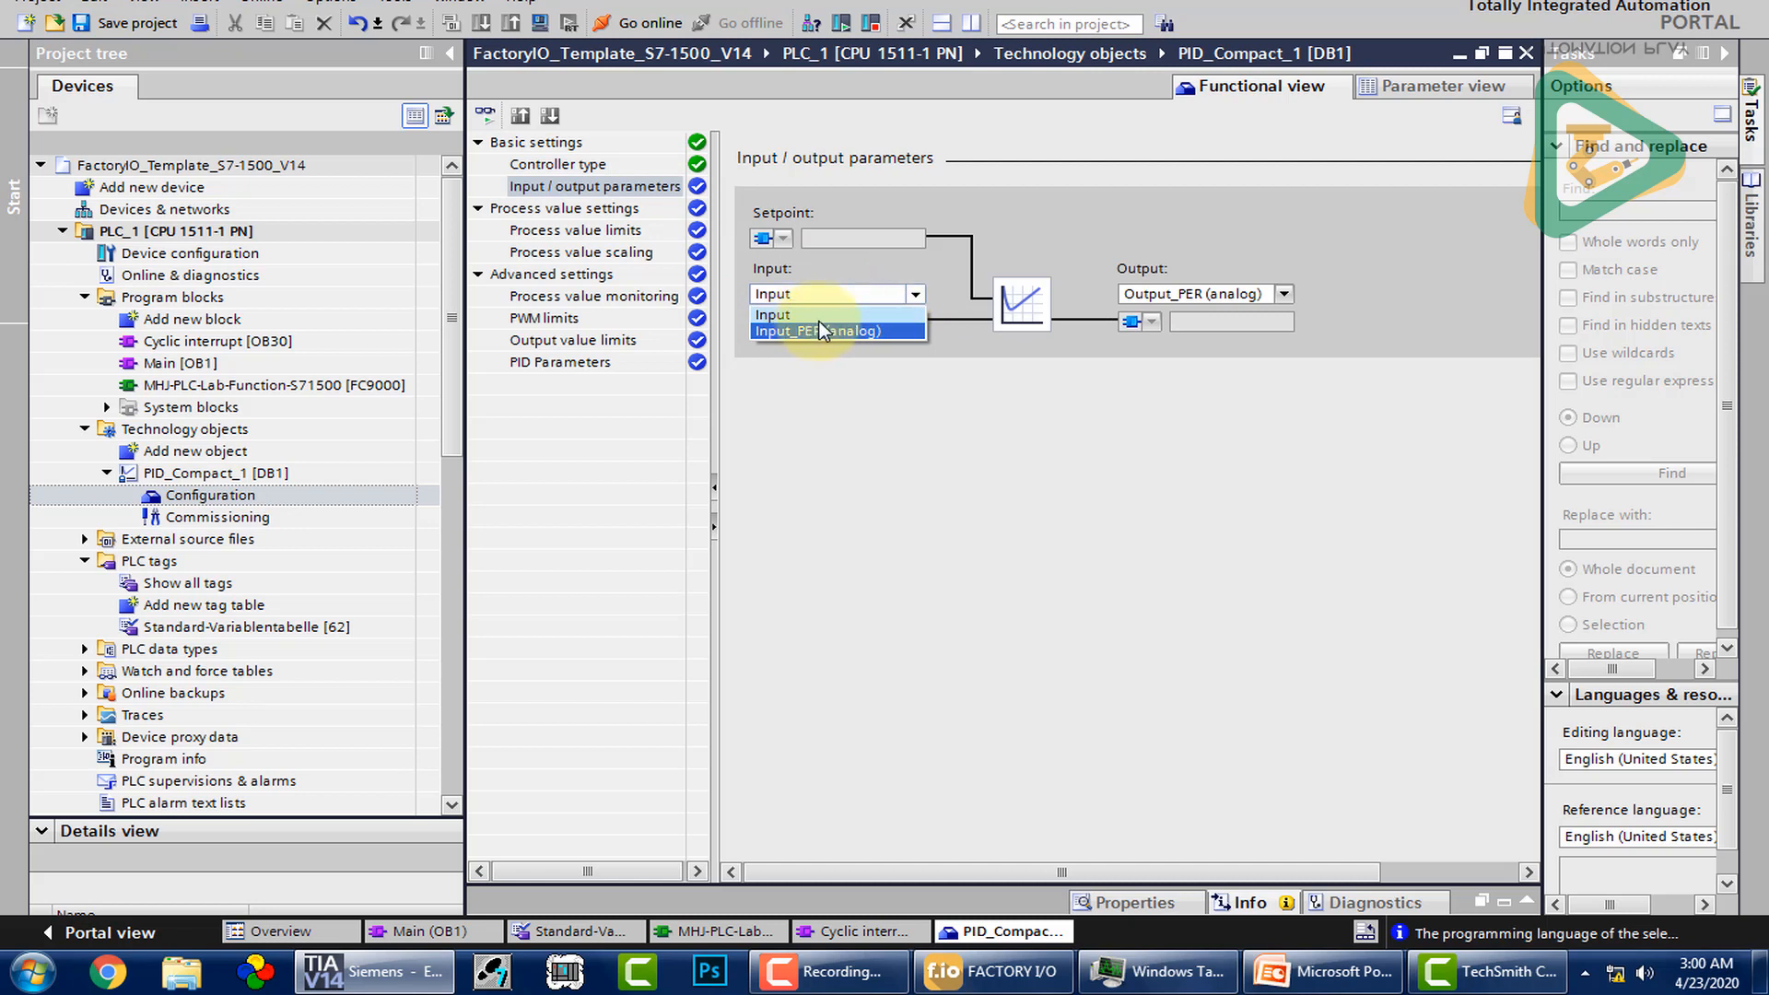
left_click(792, 314)
left_click(1283, 293)
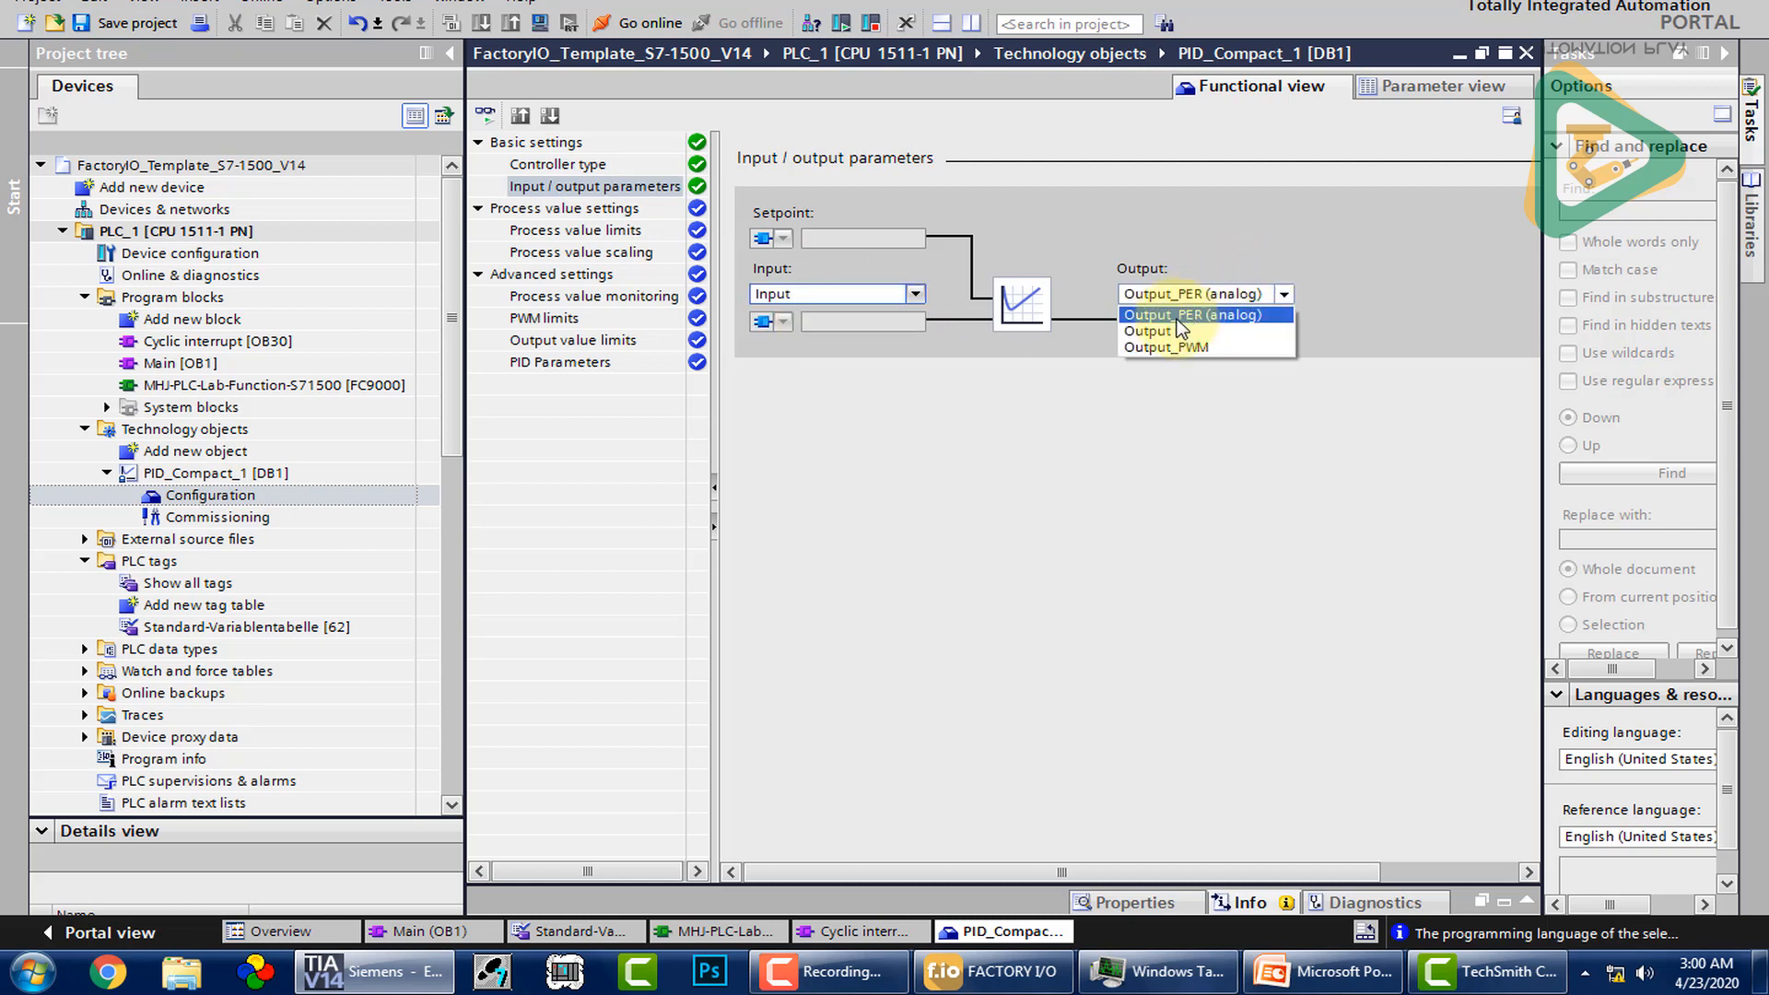
left_click(1175, 330)
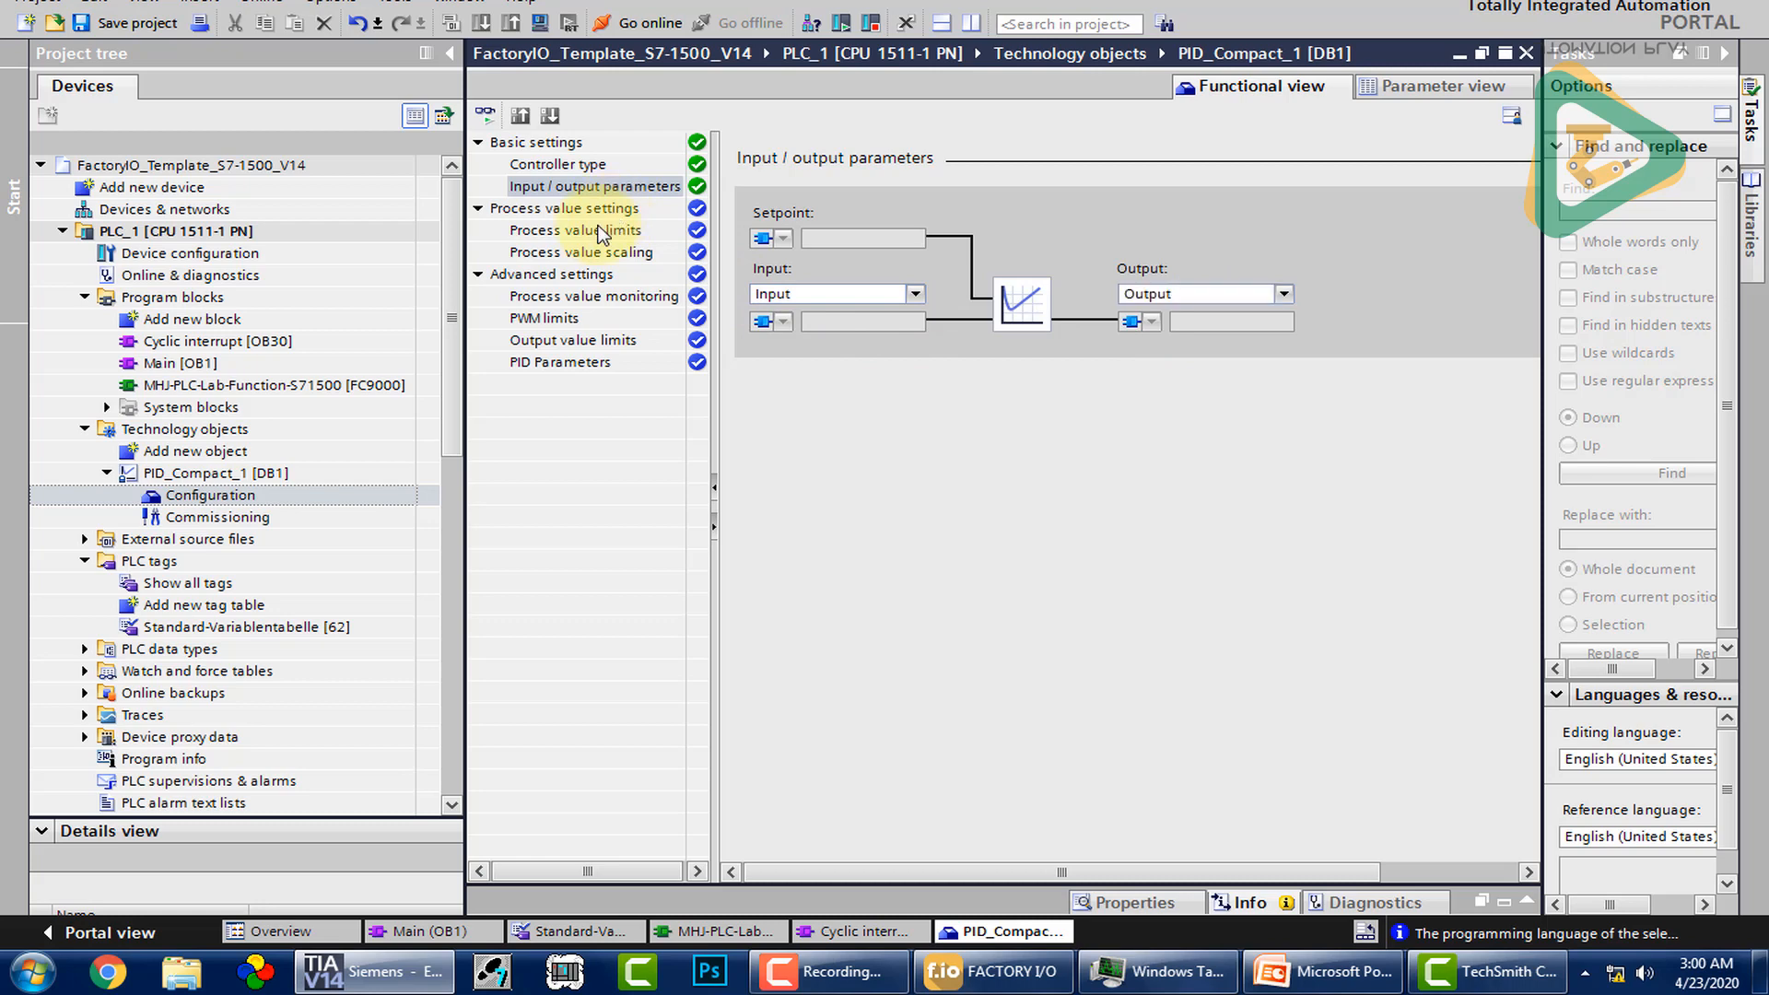
Step: Review the process value and output limit settings, and in the PID parameters enable manual entry with controller structure PI
left_click(601, 232)
left_click(602, 254)
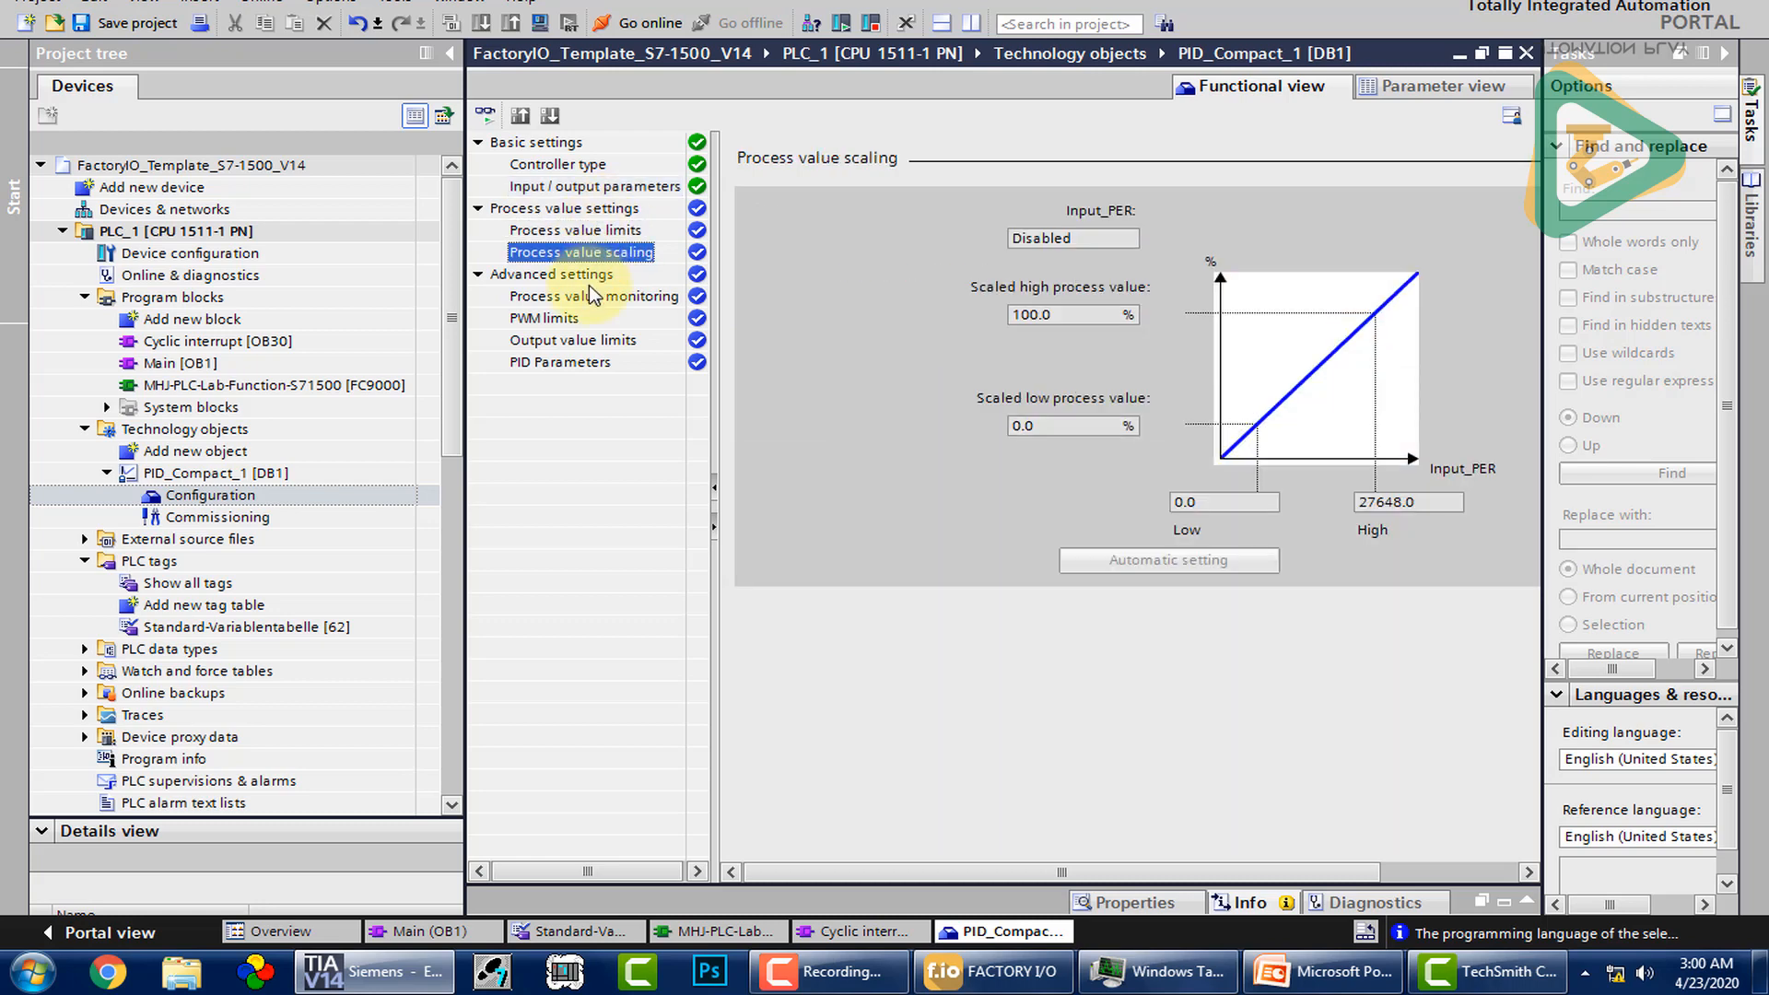
left_click(567, 296)
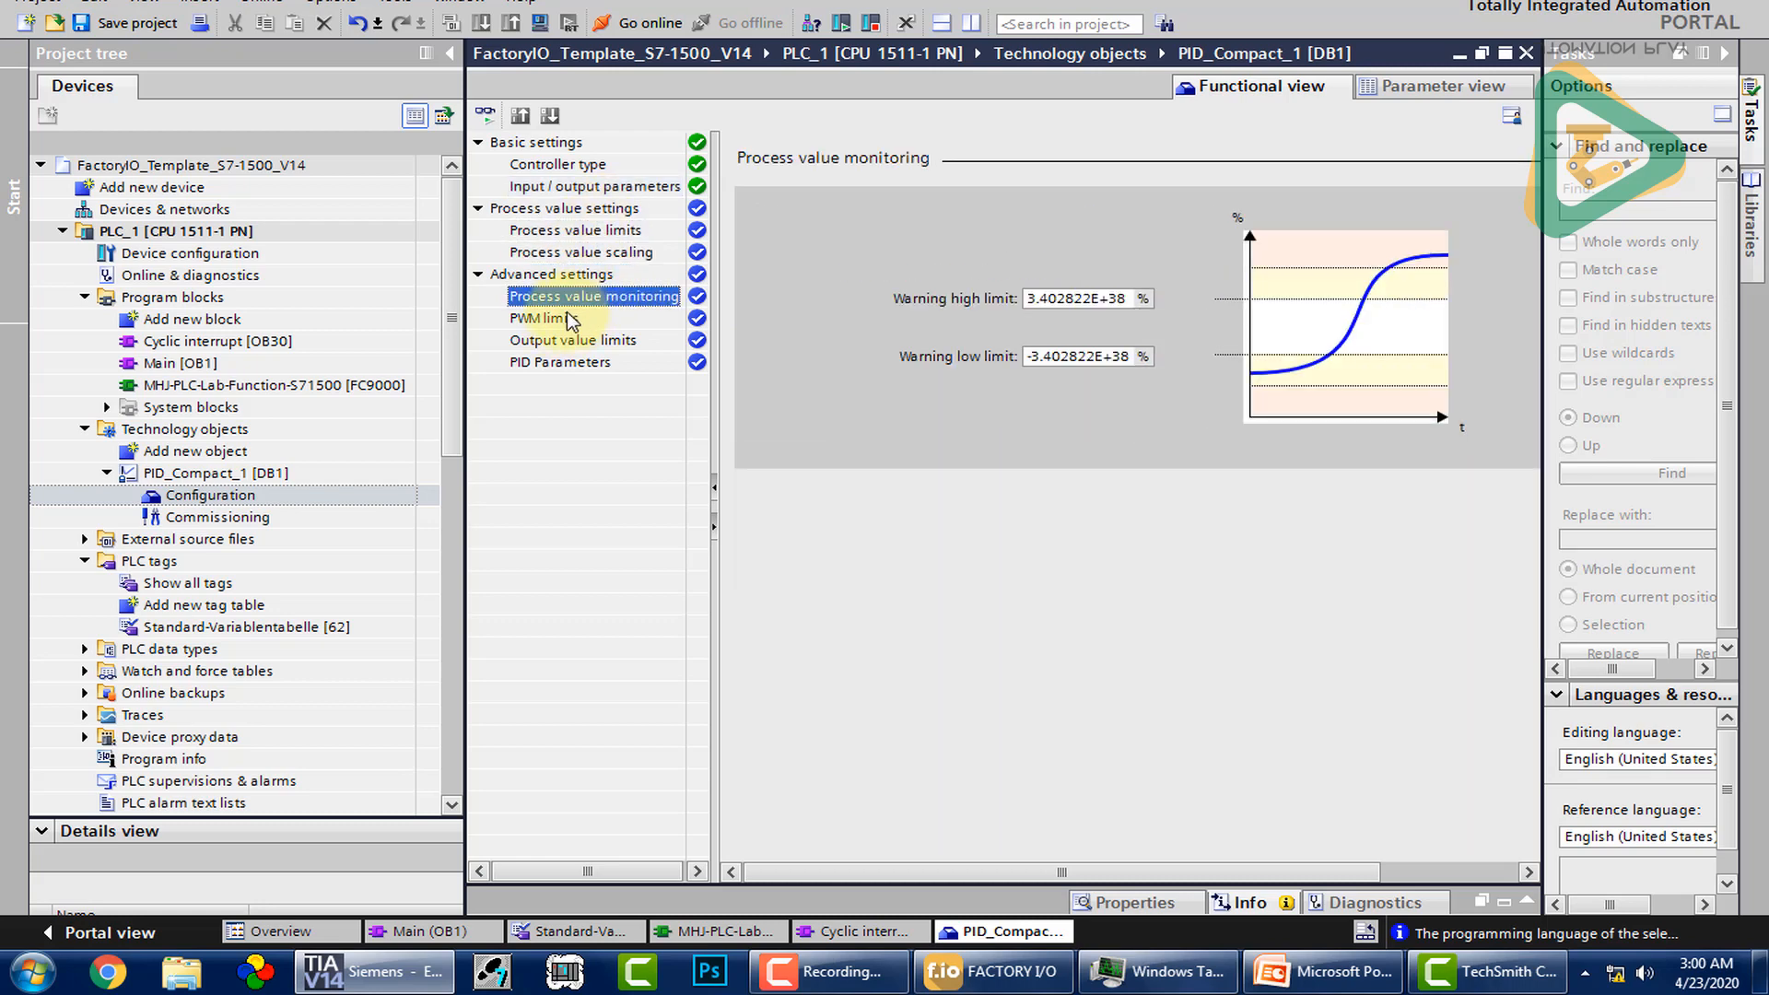
left_click(564, 319)
left_click(578, 343)
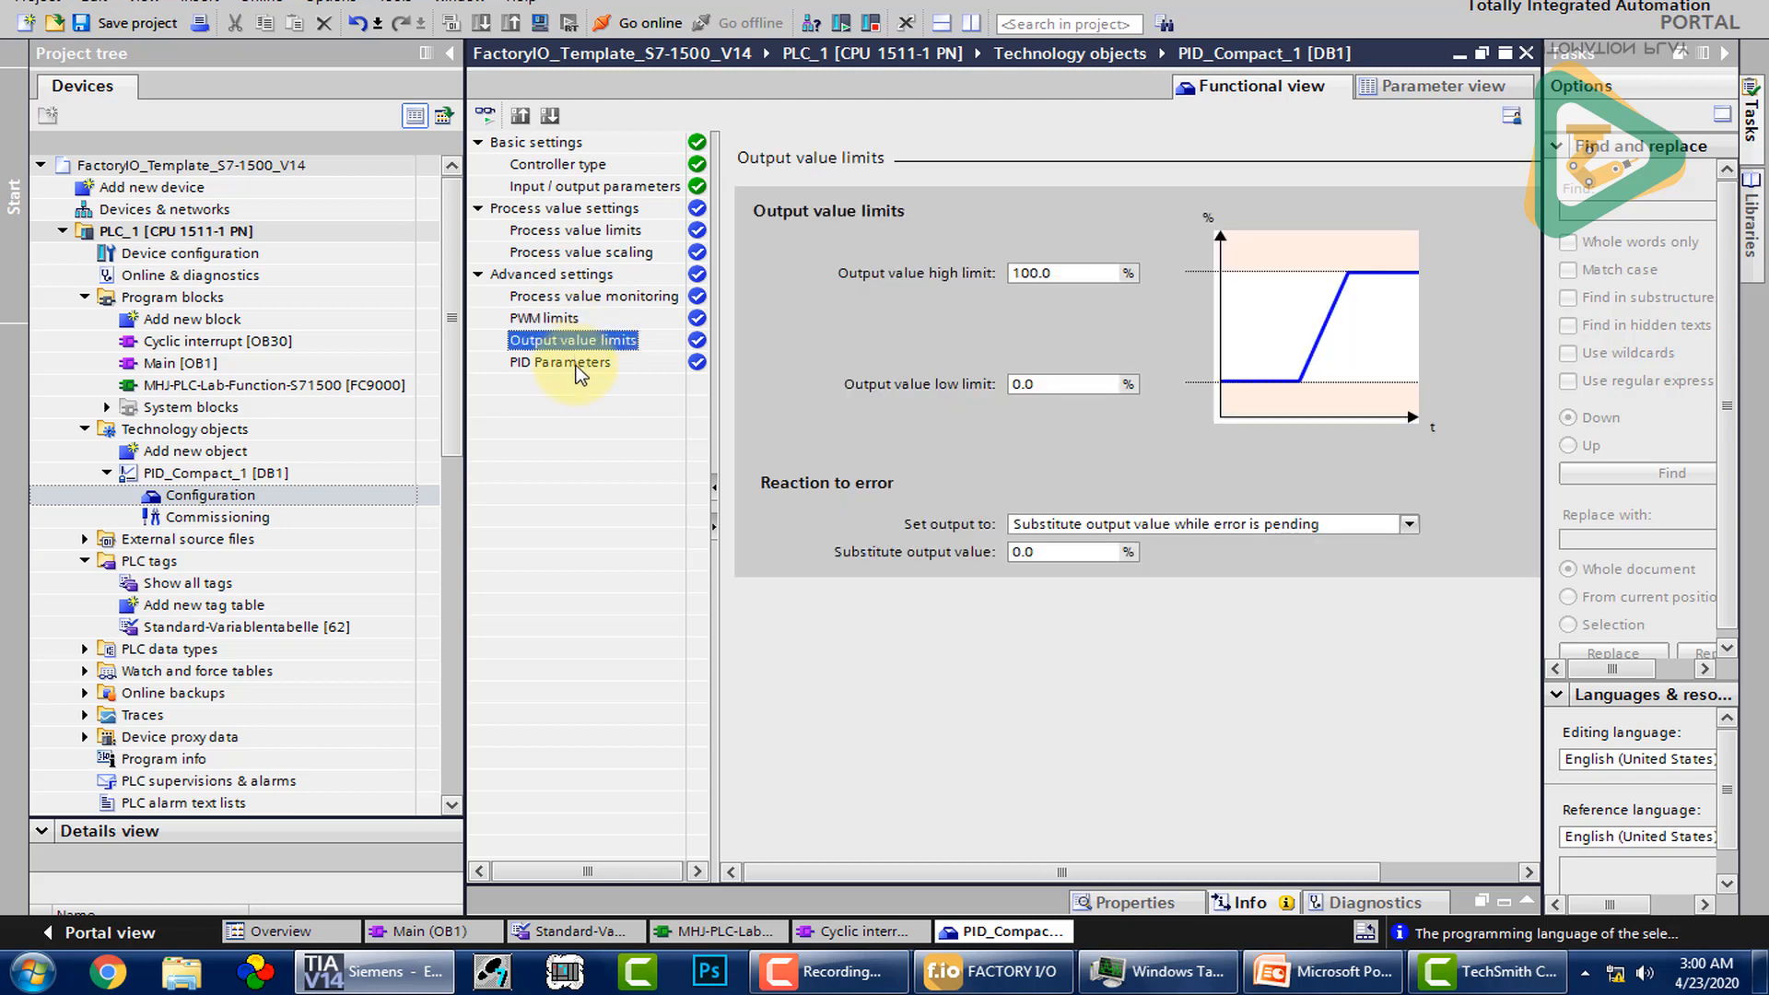
left_click(568, 364)
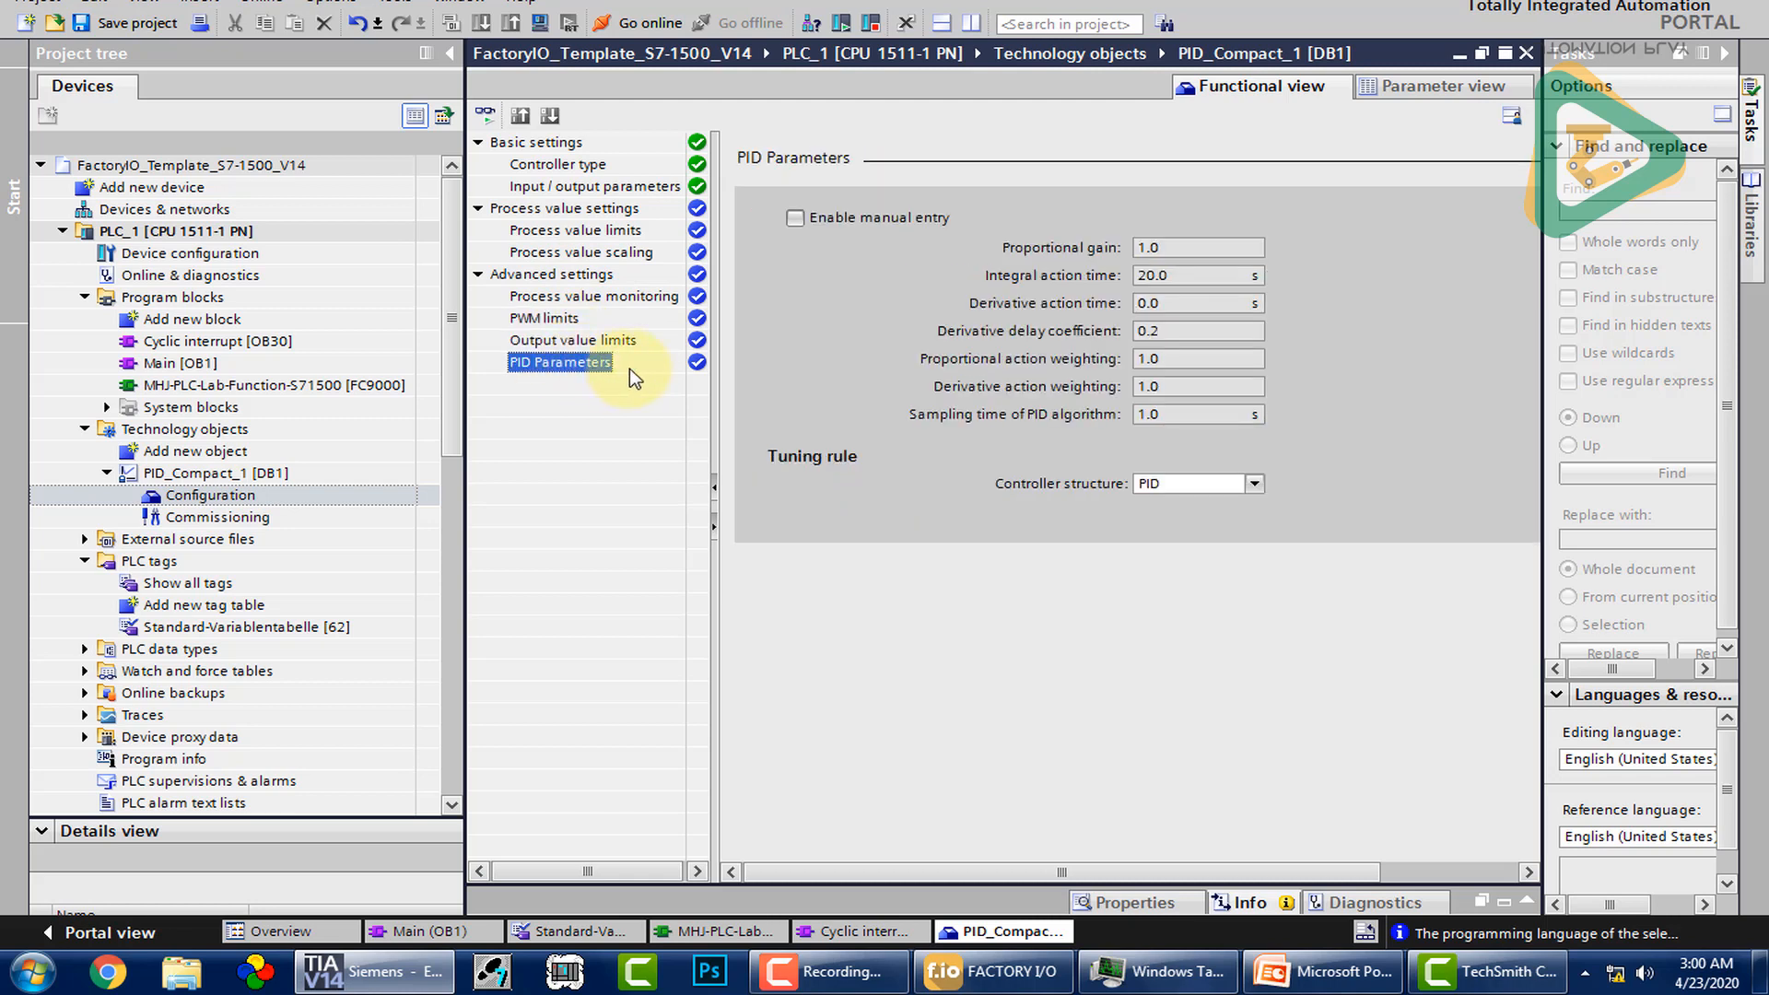
left_click(792, 218)
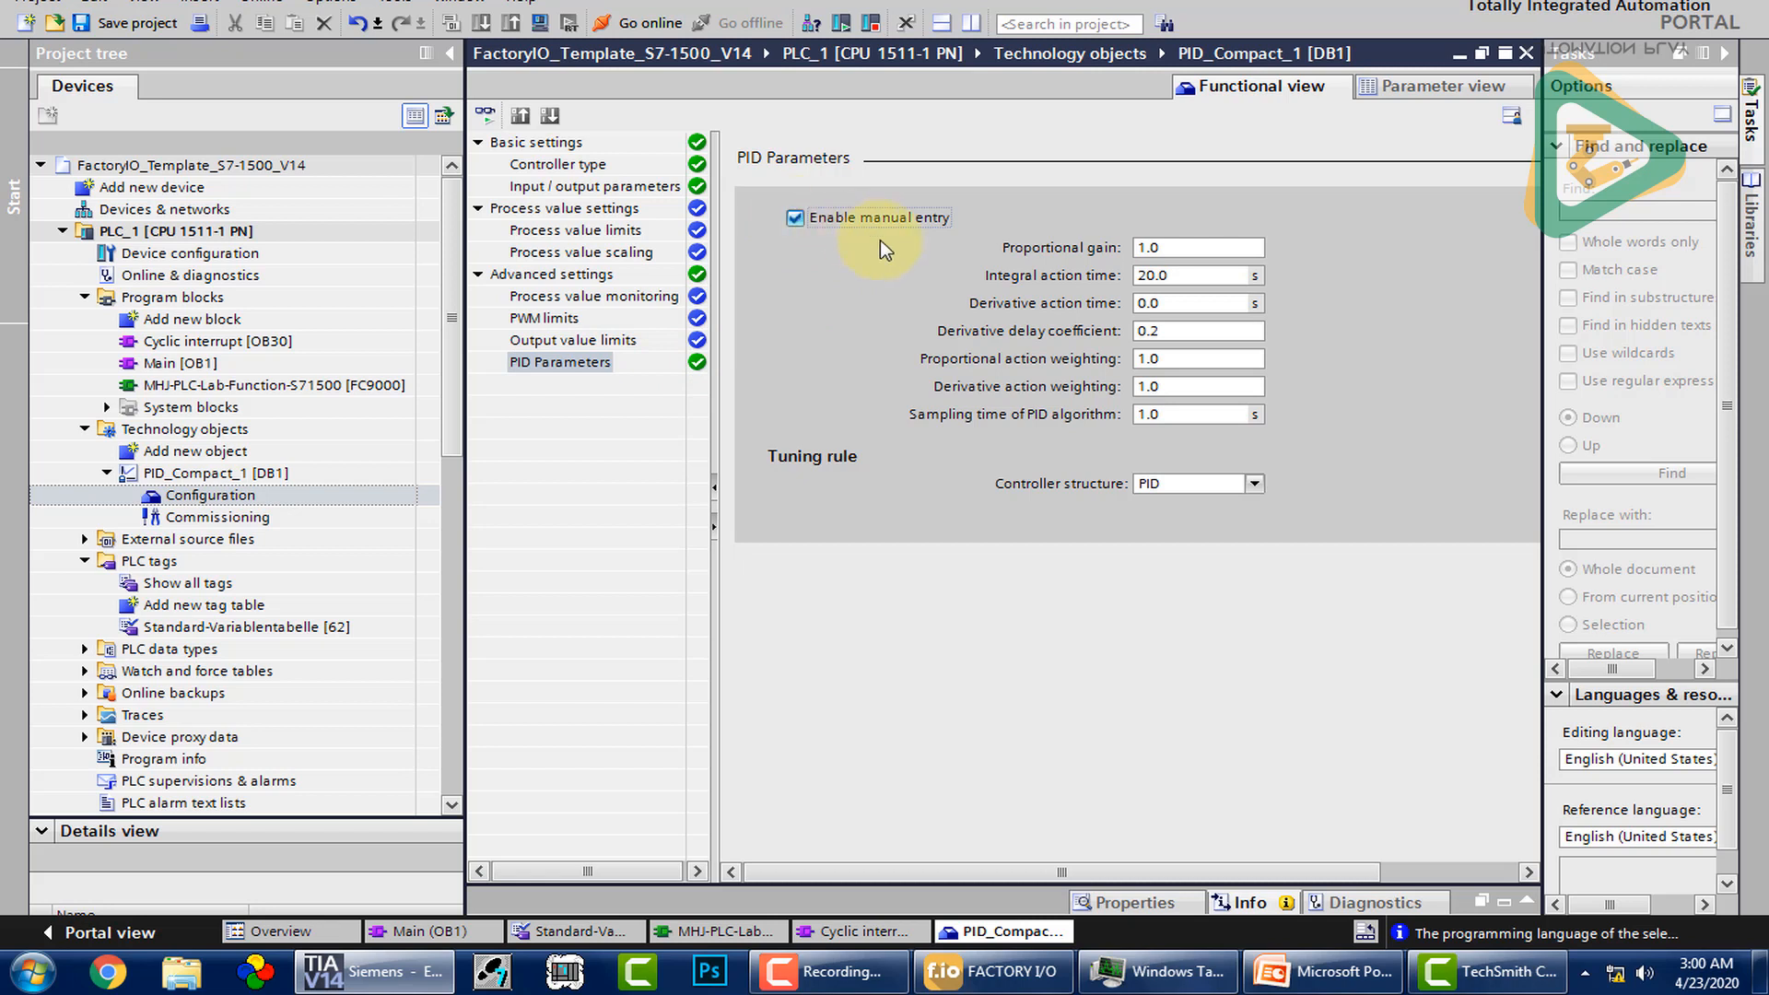
left_click(1233, 484)
left_click(1174, 516)
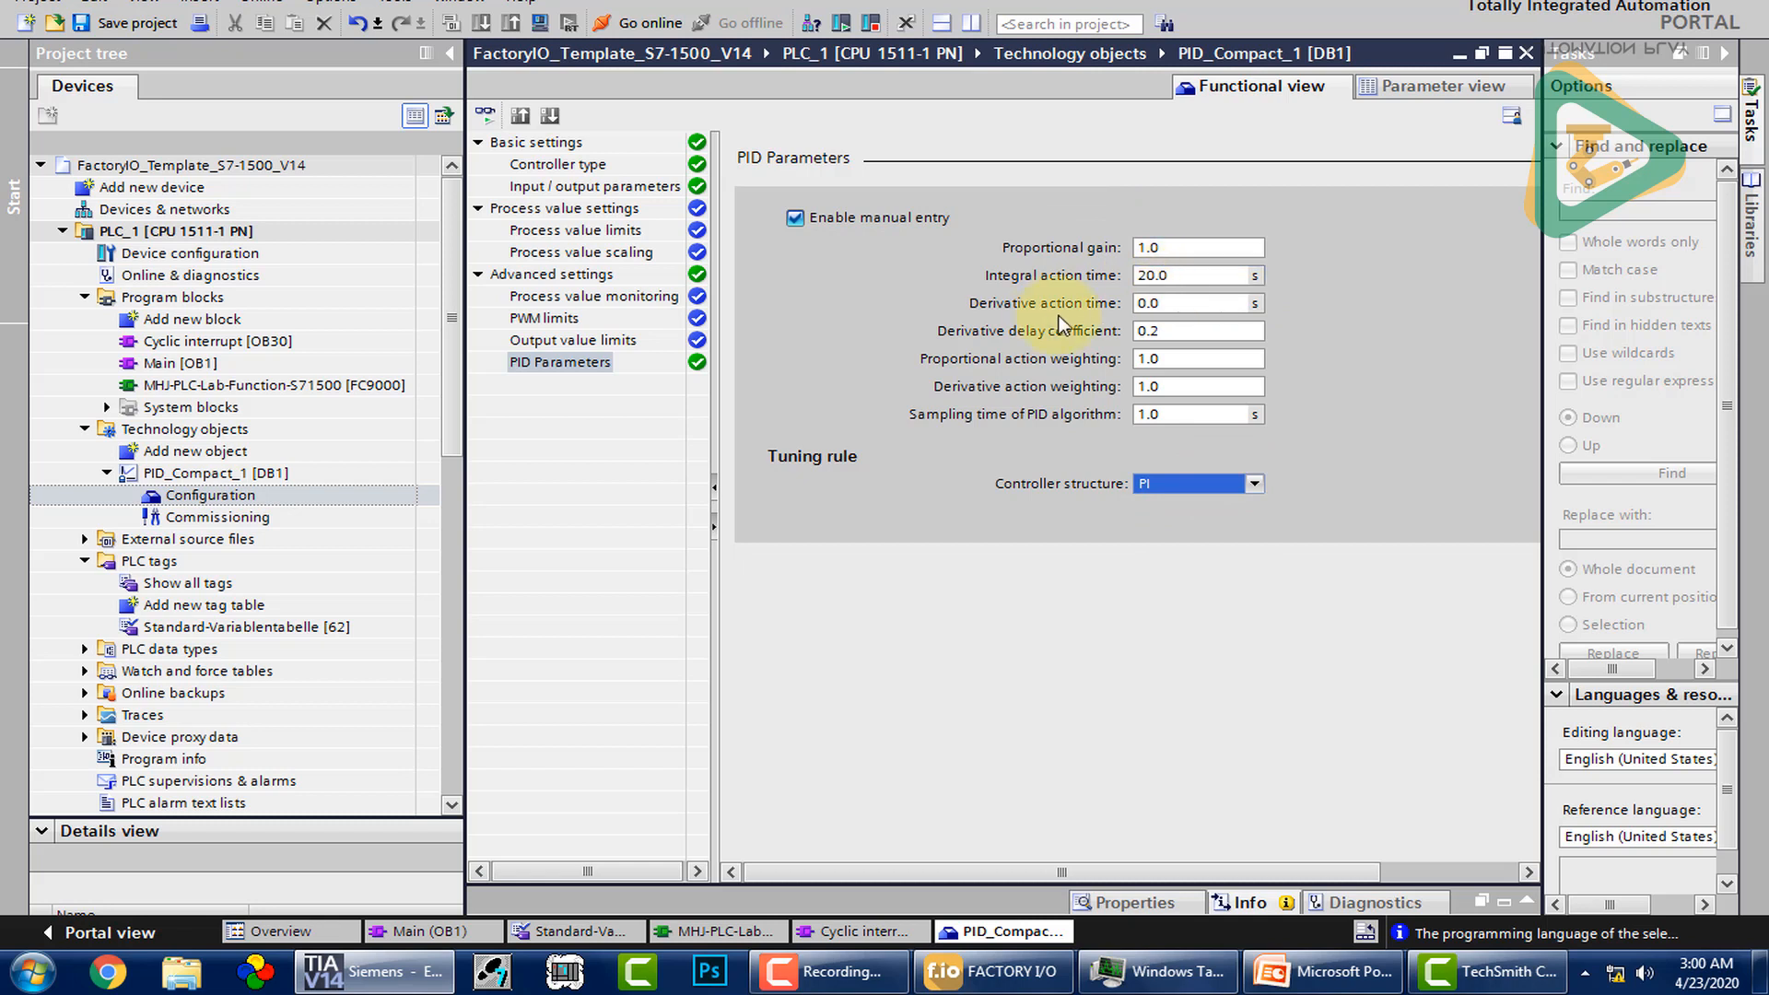
Step: Set the integral action time, derivative delay coefficient and derivative action weighting of the PID controller to 0.0
left_click(1198, 275)
type("0")
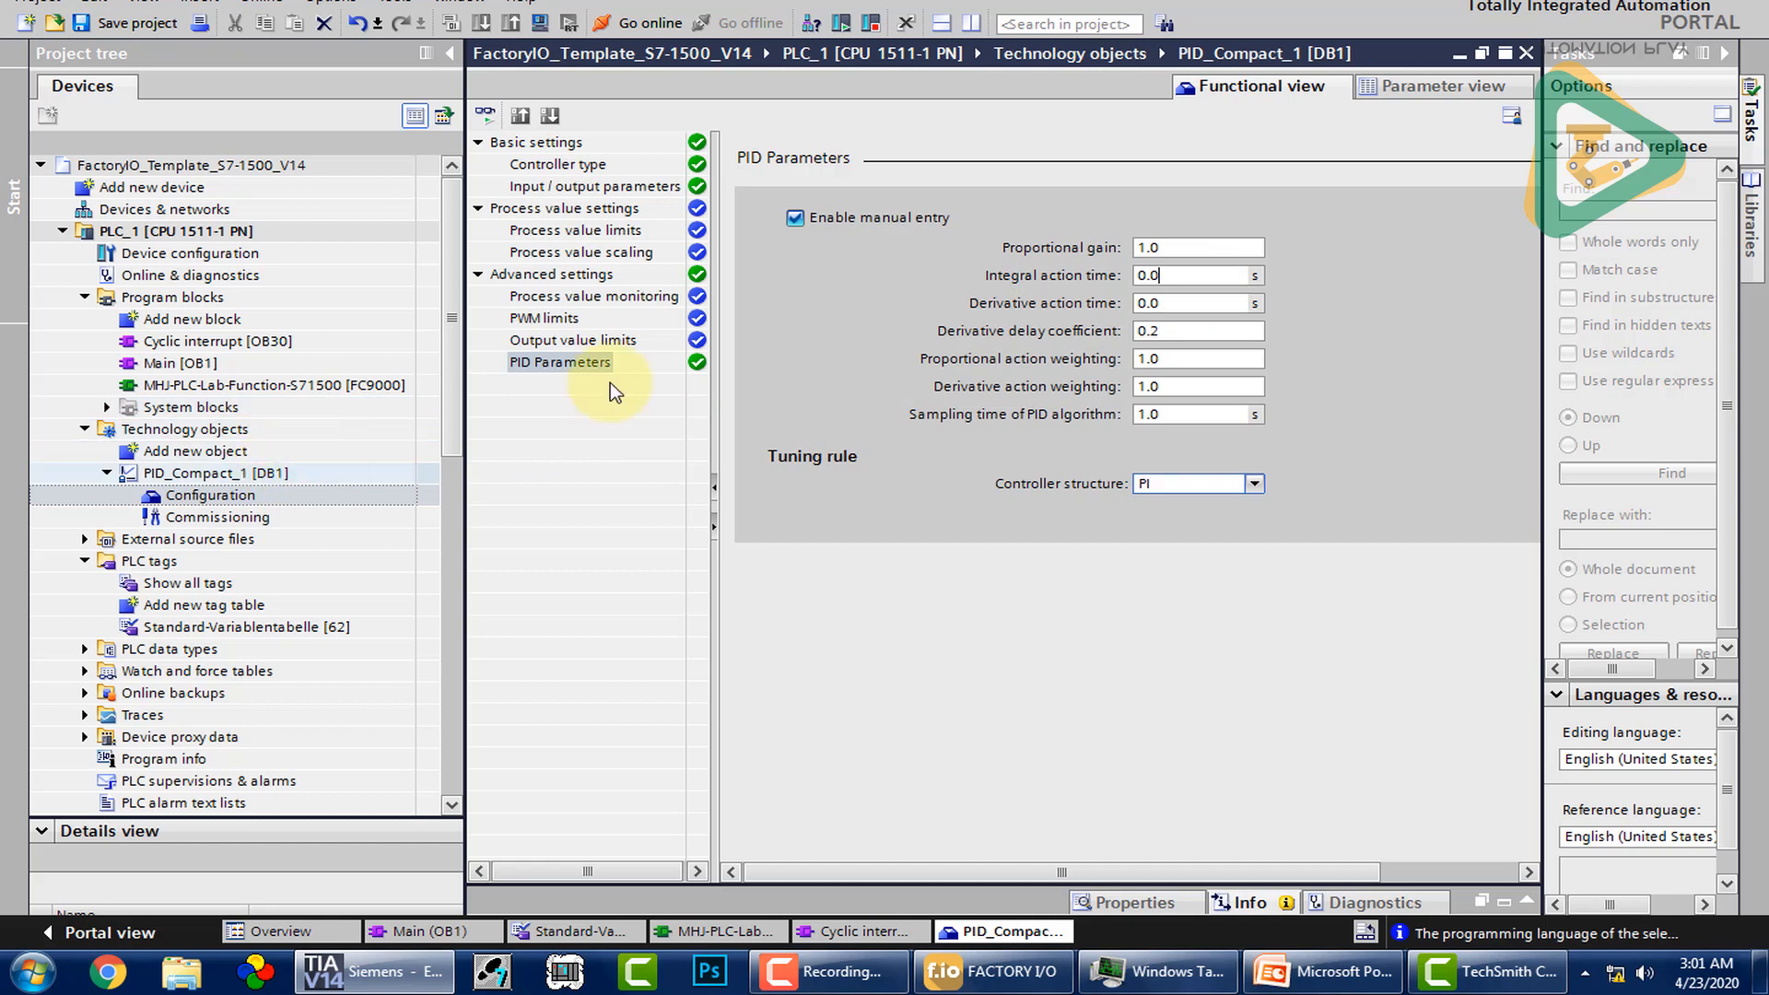
left_click(1192, 335)
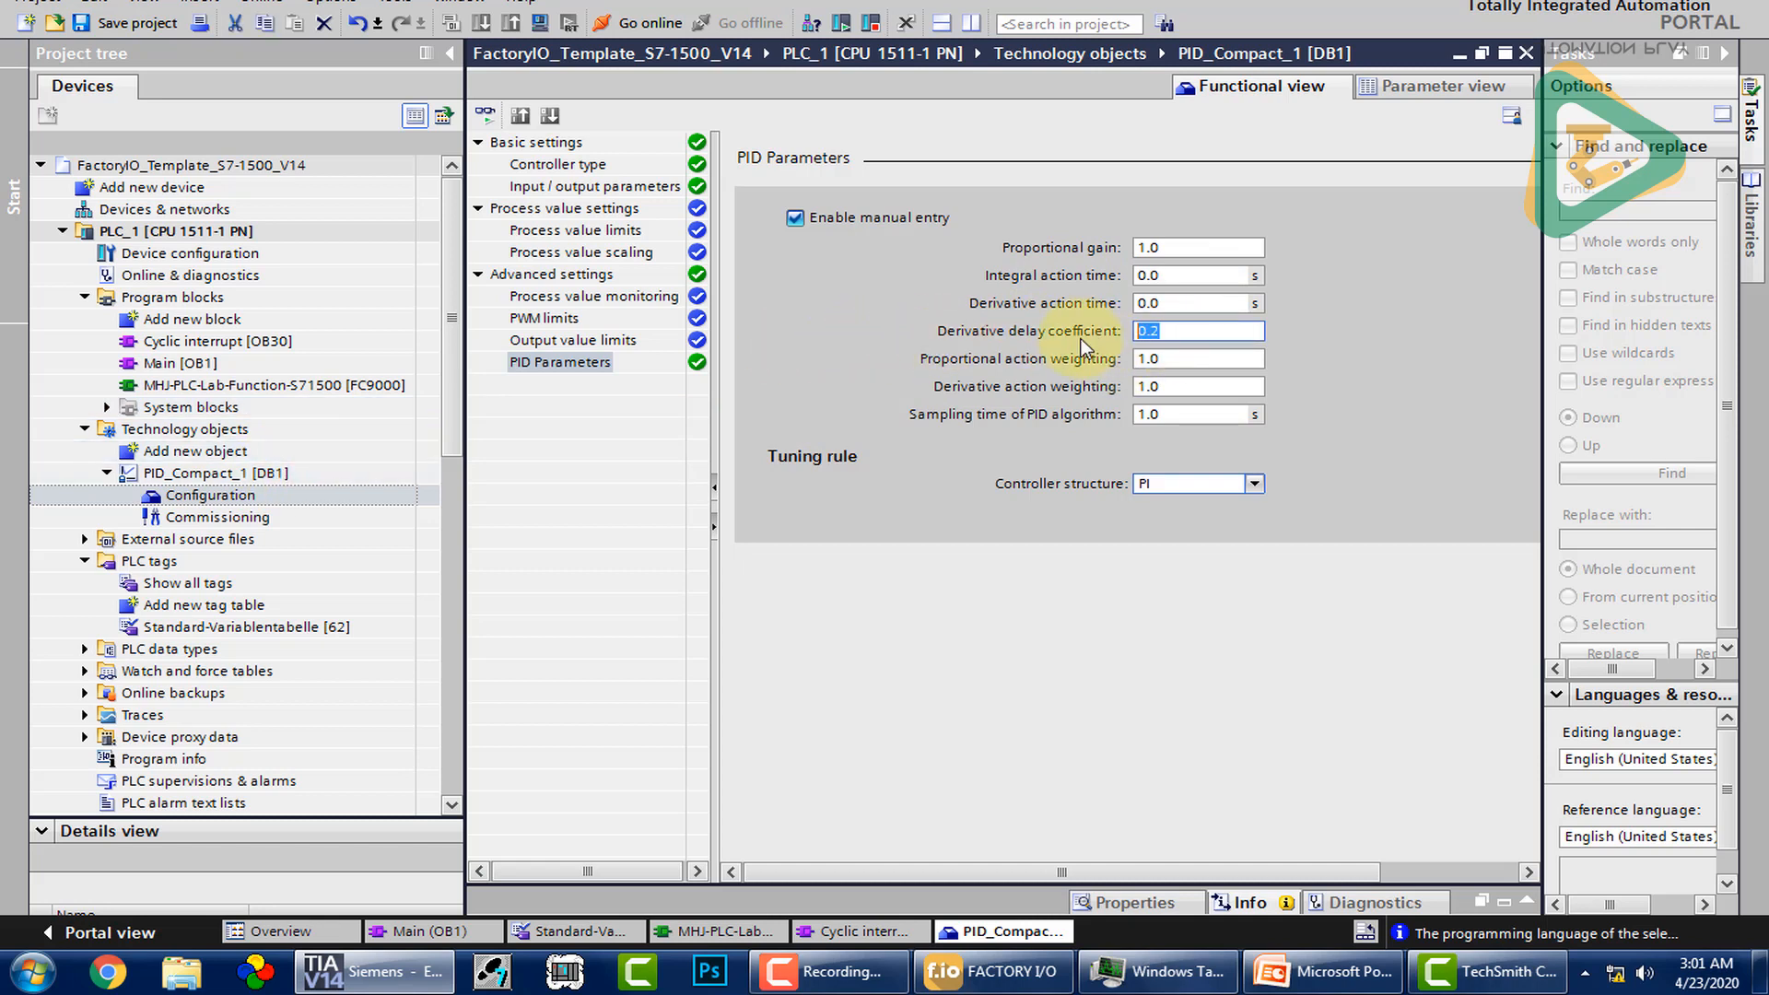
type("0")
left_click(1138, 388)
type("0.0")
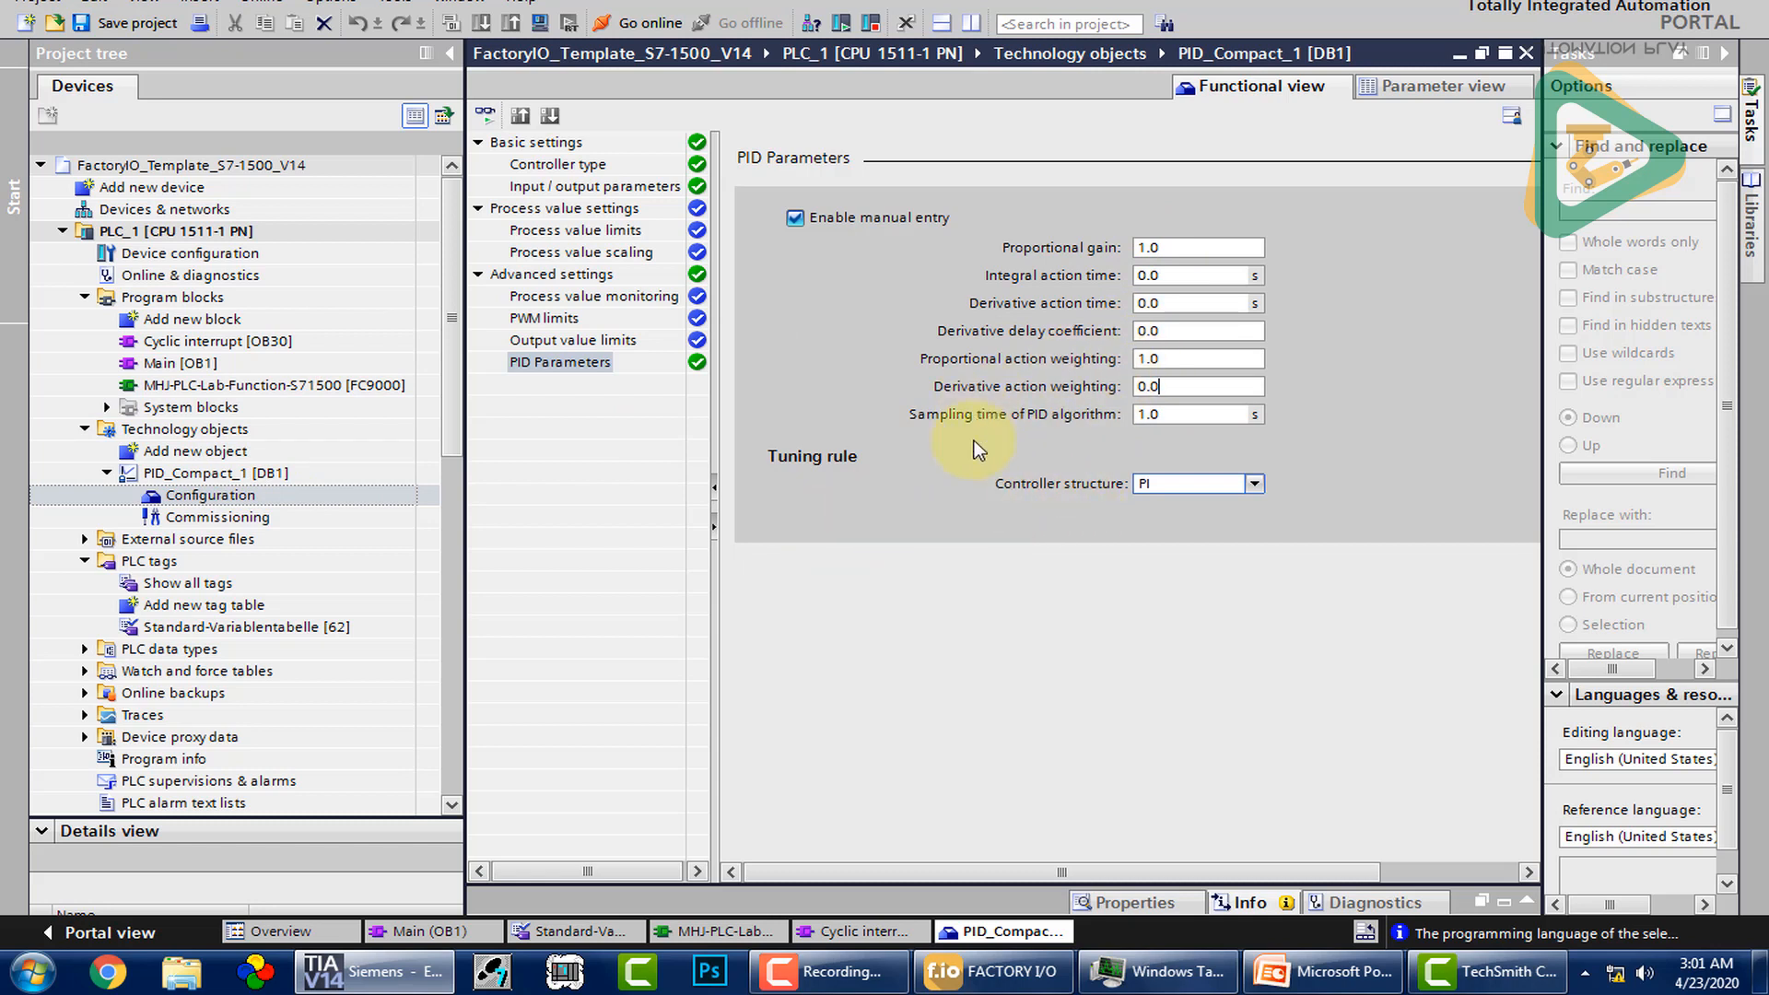
left_click(1159, 387)
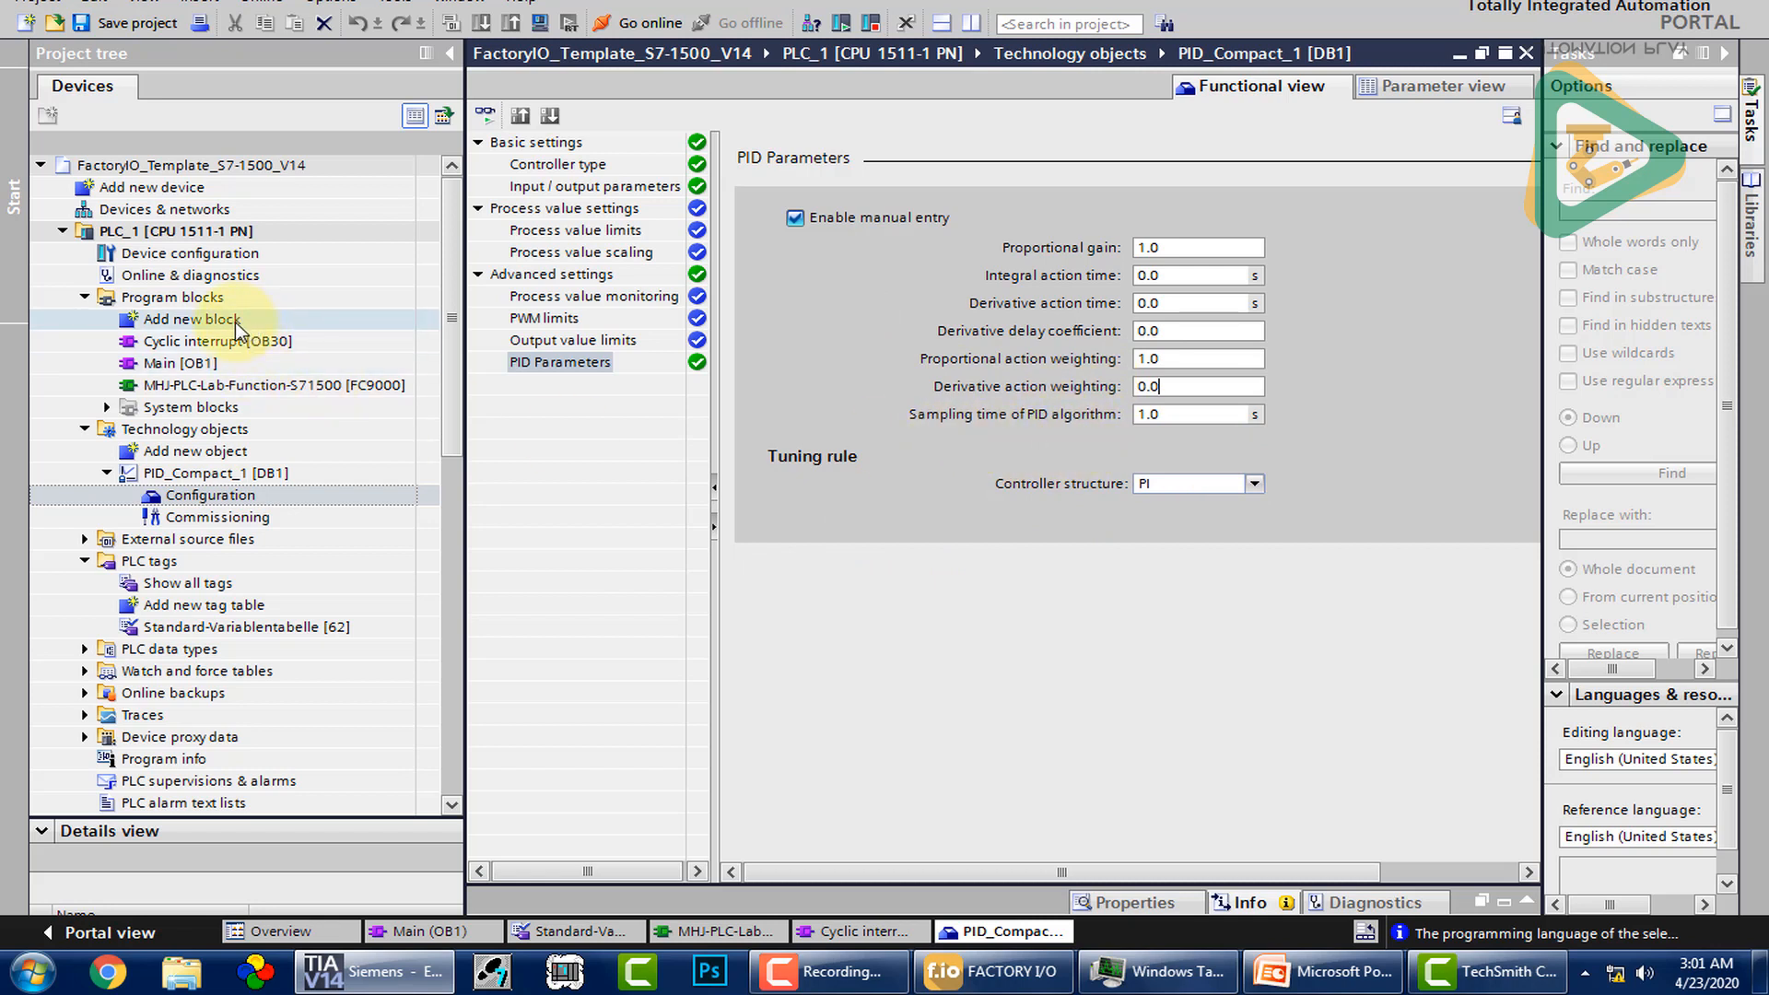
Step: Open Cyclic interrupt [OB30], start the PLC simulation, and download the program to PLC_1 with all modules started
left_click(272, 353)
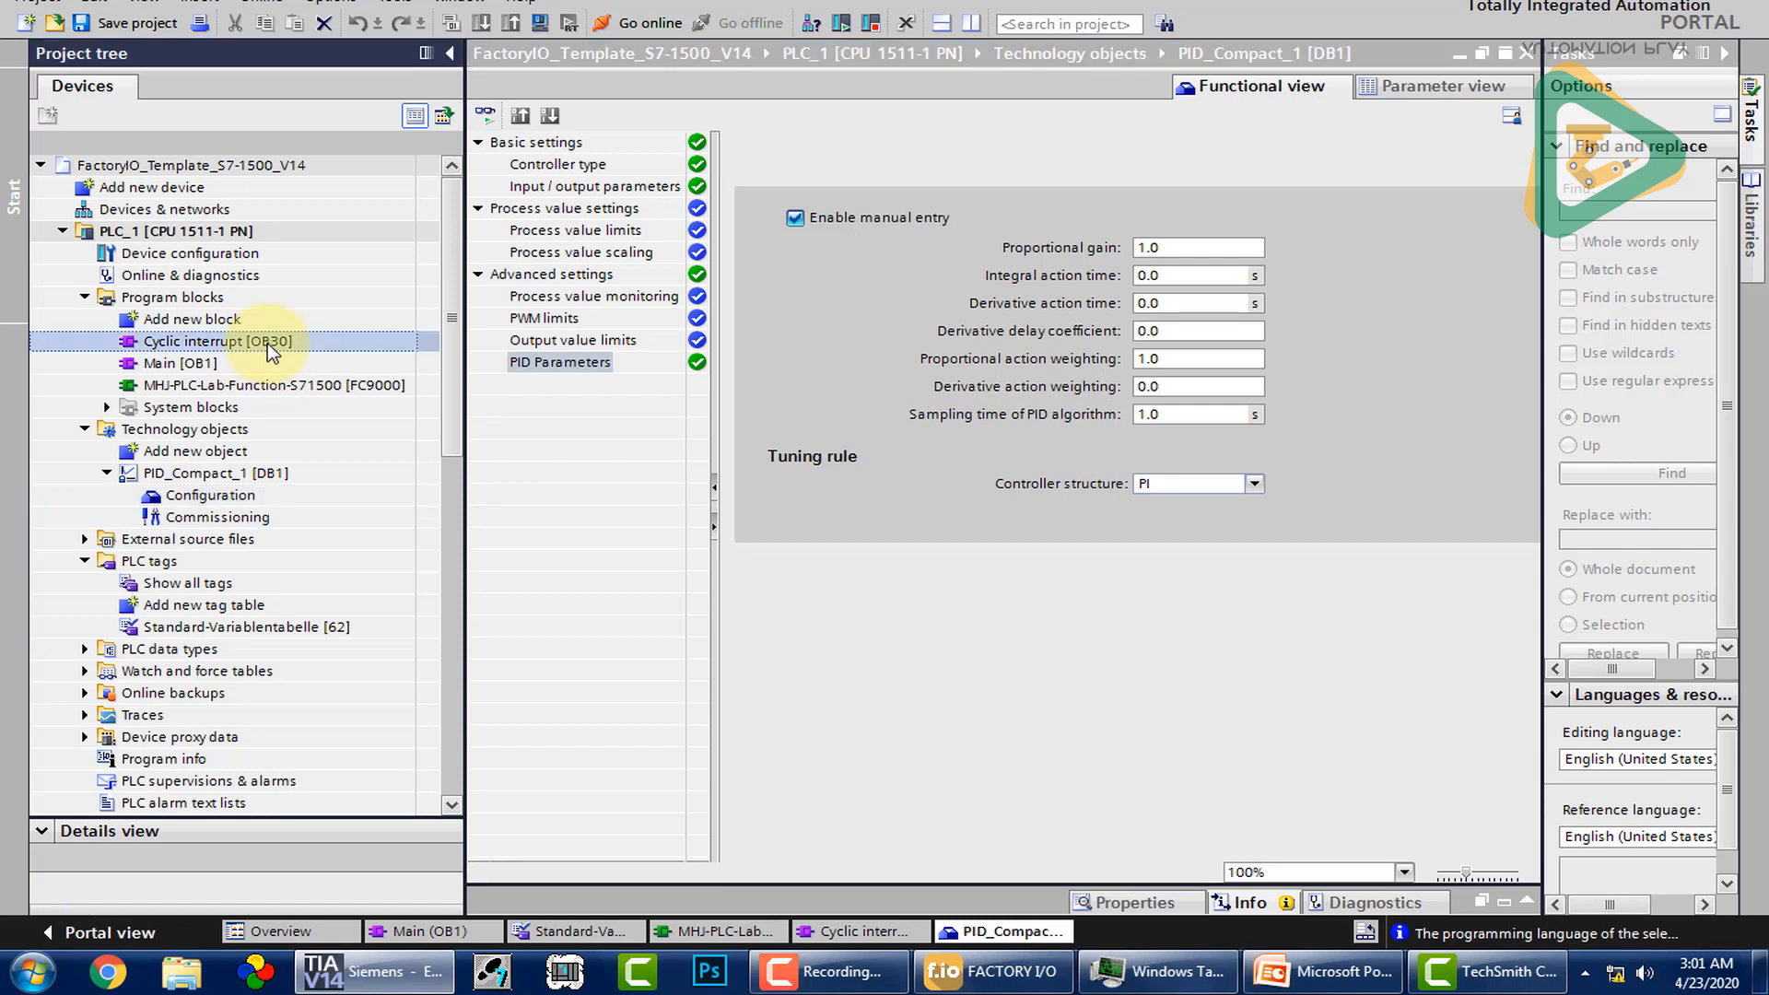
double_click(272, 353)
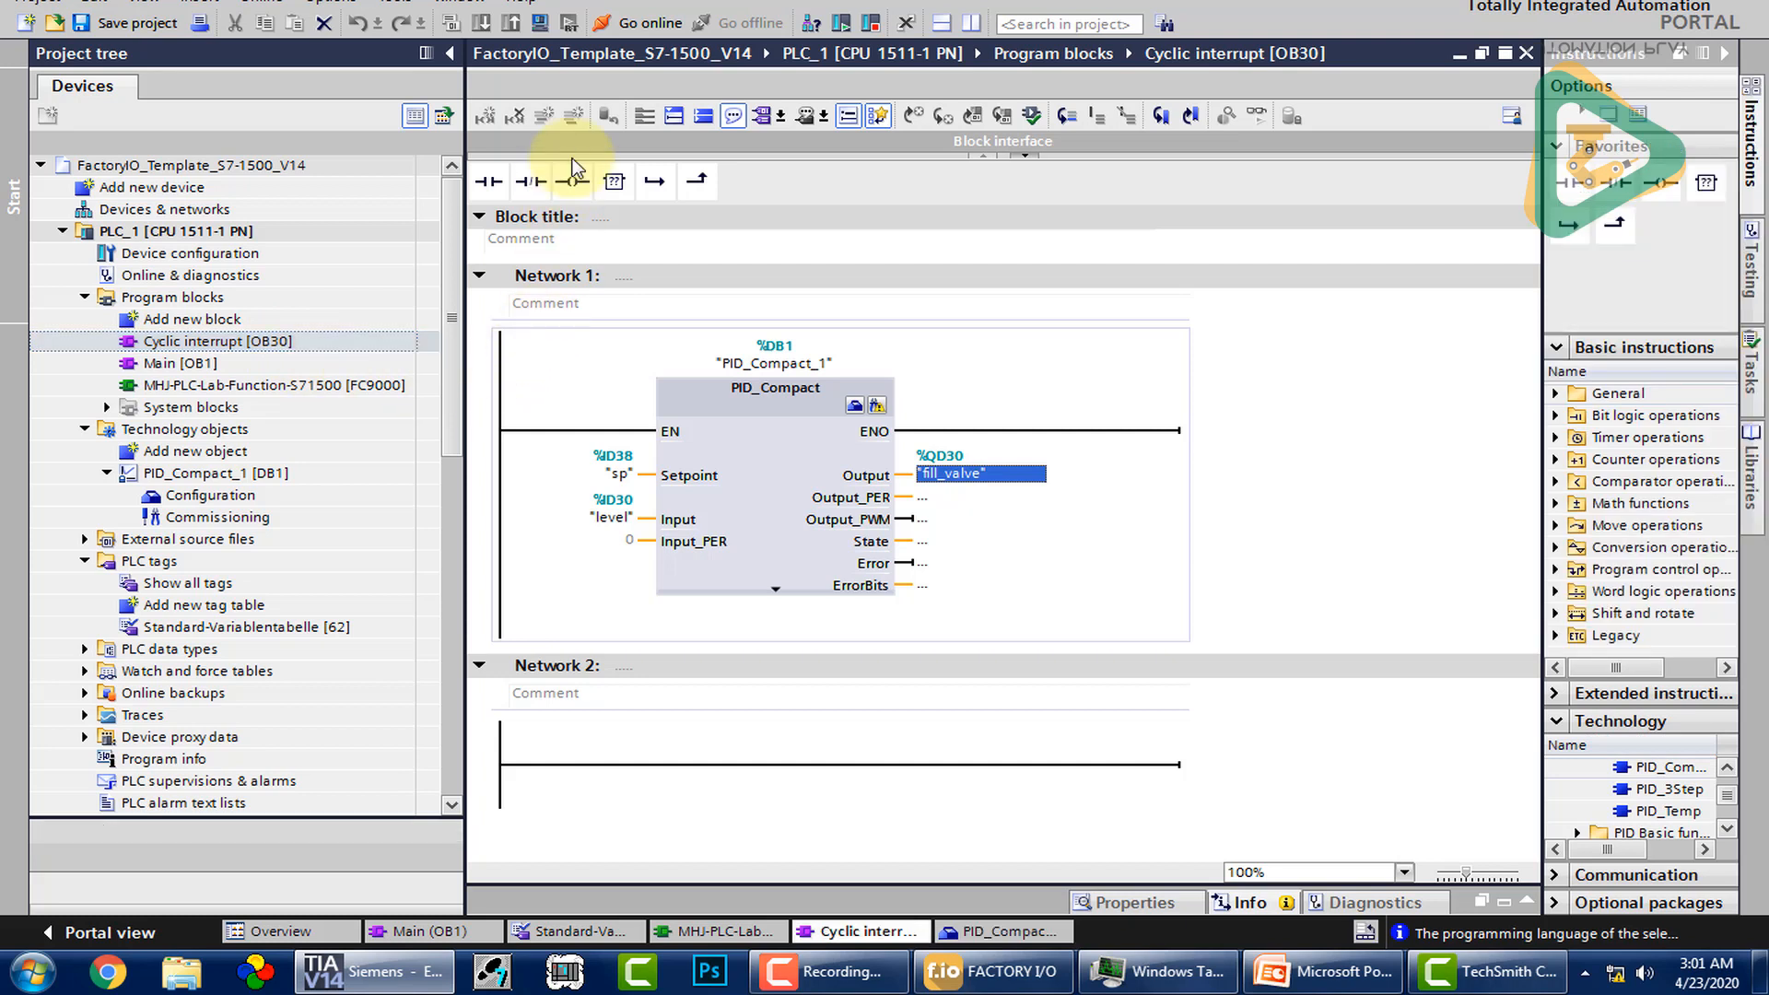
left_click(533, 26)
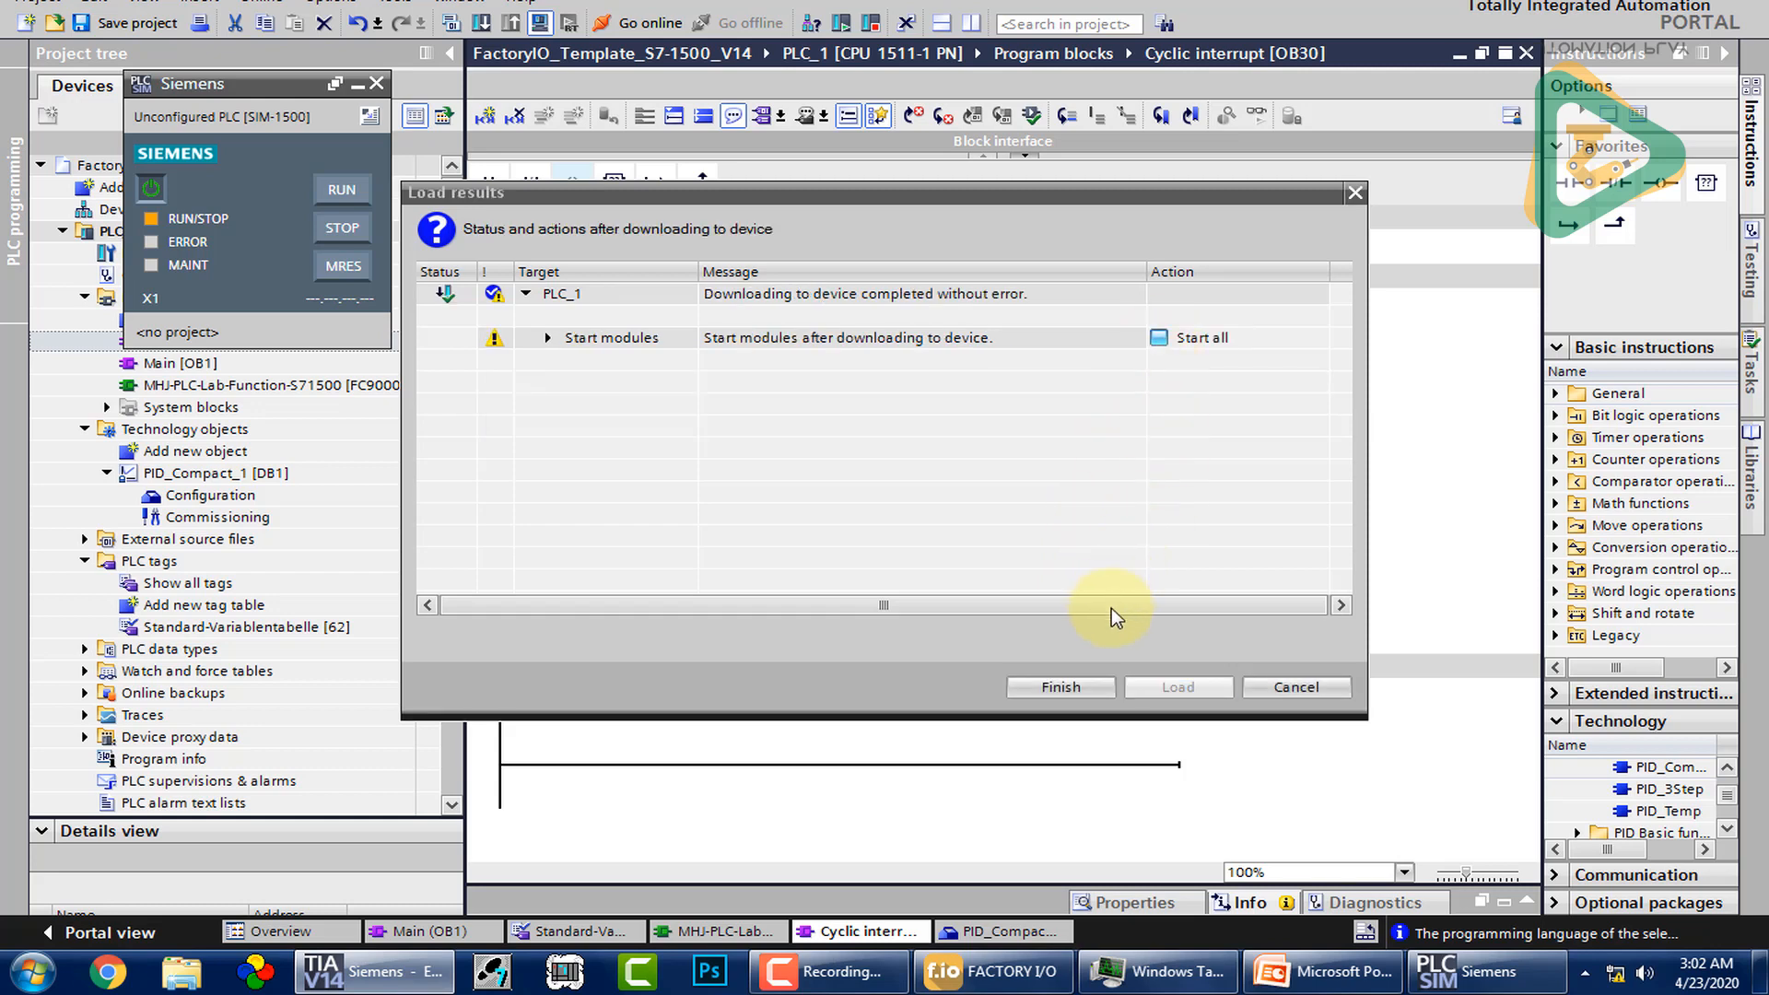
left_click(1090, 692)
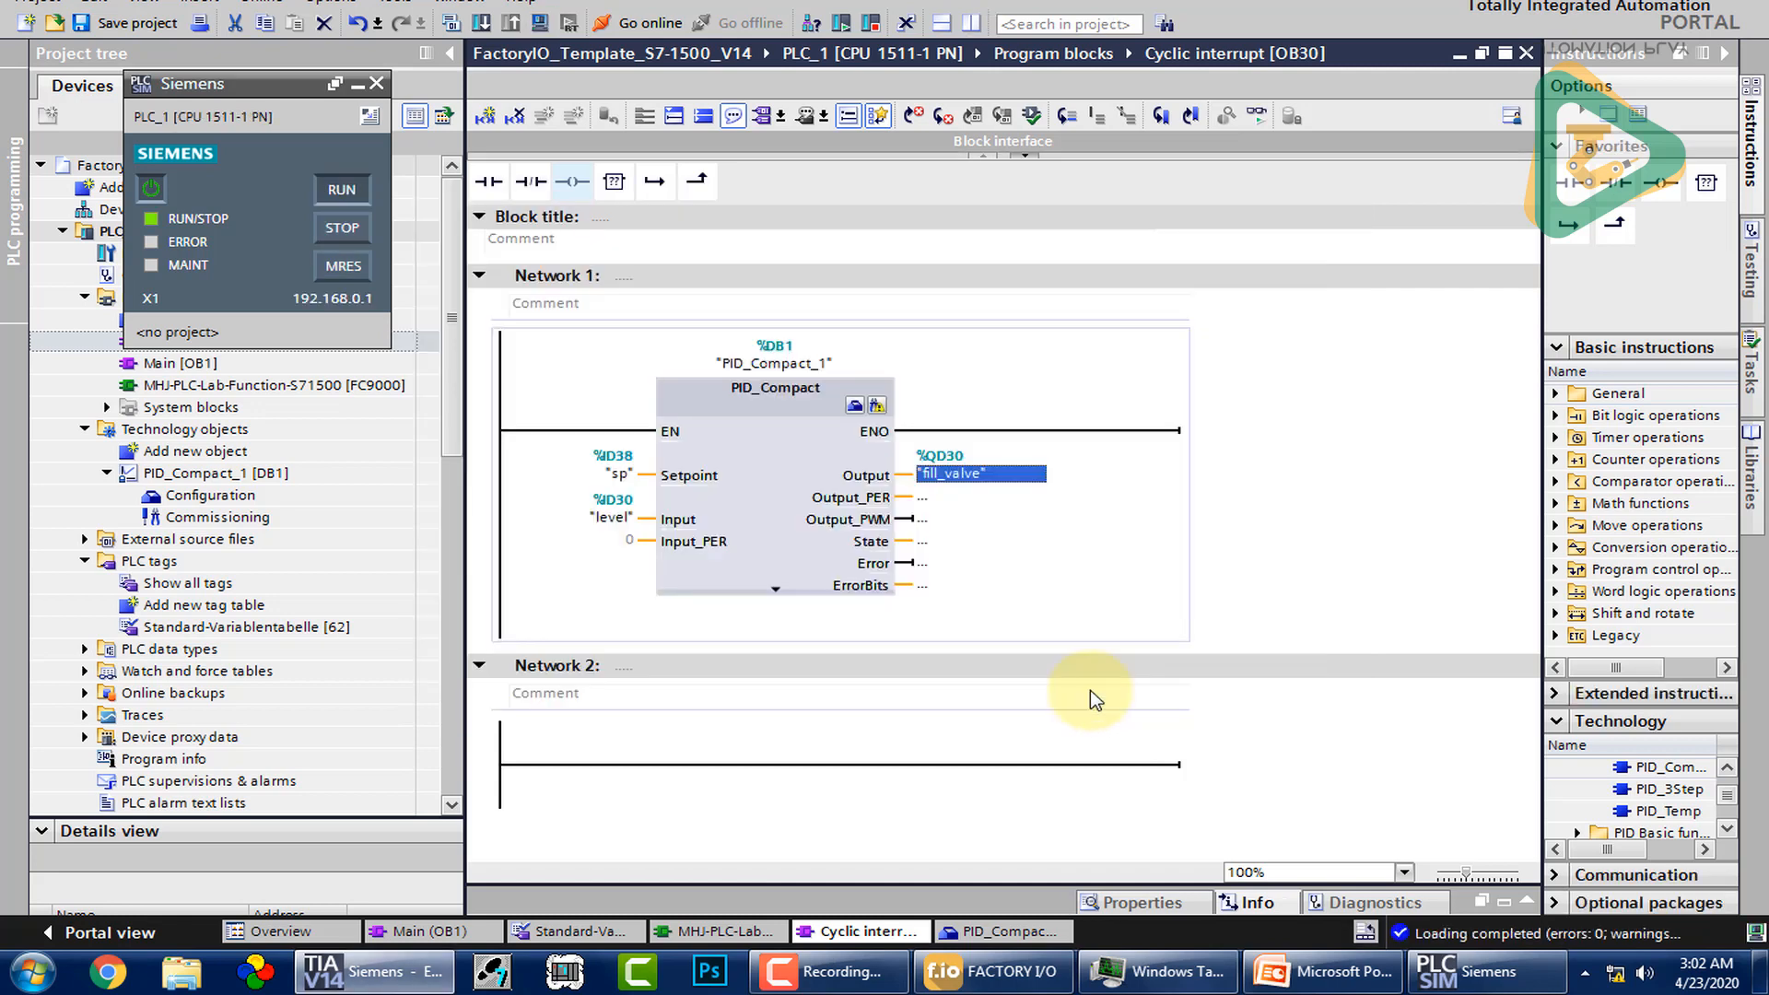
Step: Turn on online monitoring of the cyclic interrupt block and open the commissioning editor of PID_Compact_1
left_click(1257, 115)
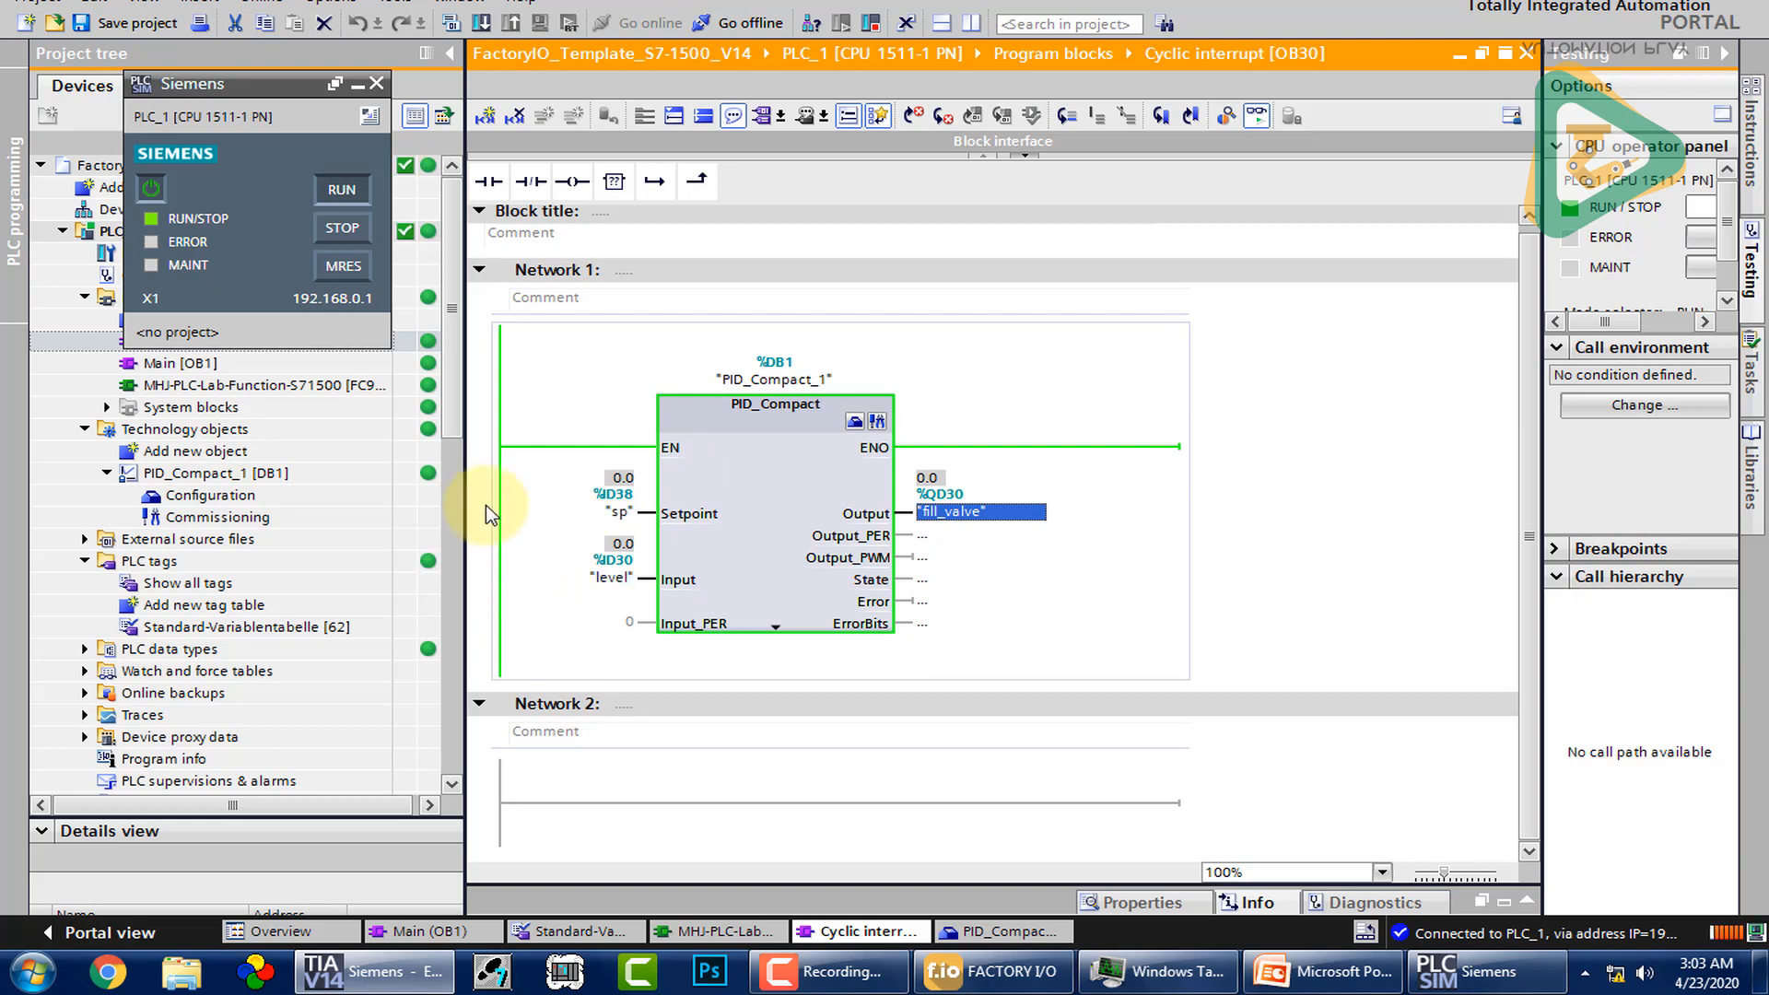
left_click(359, 86)
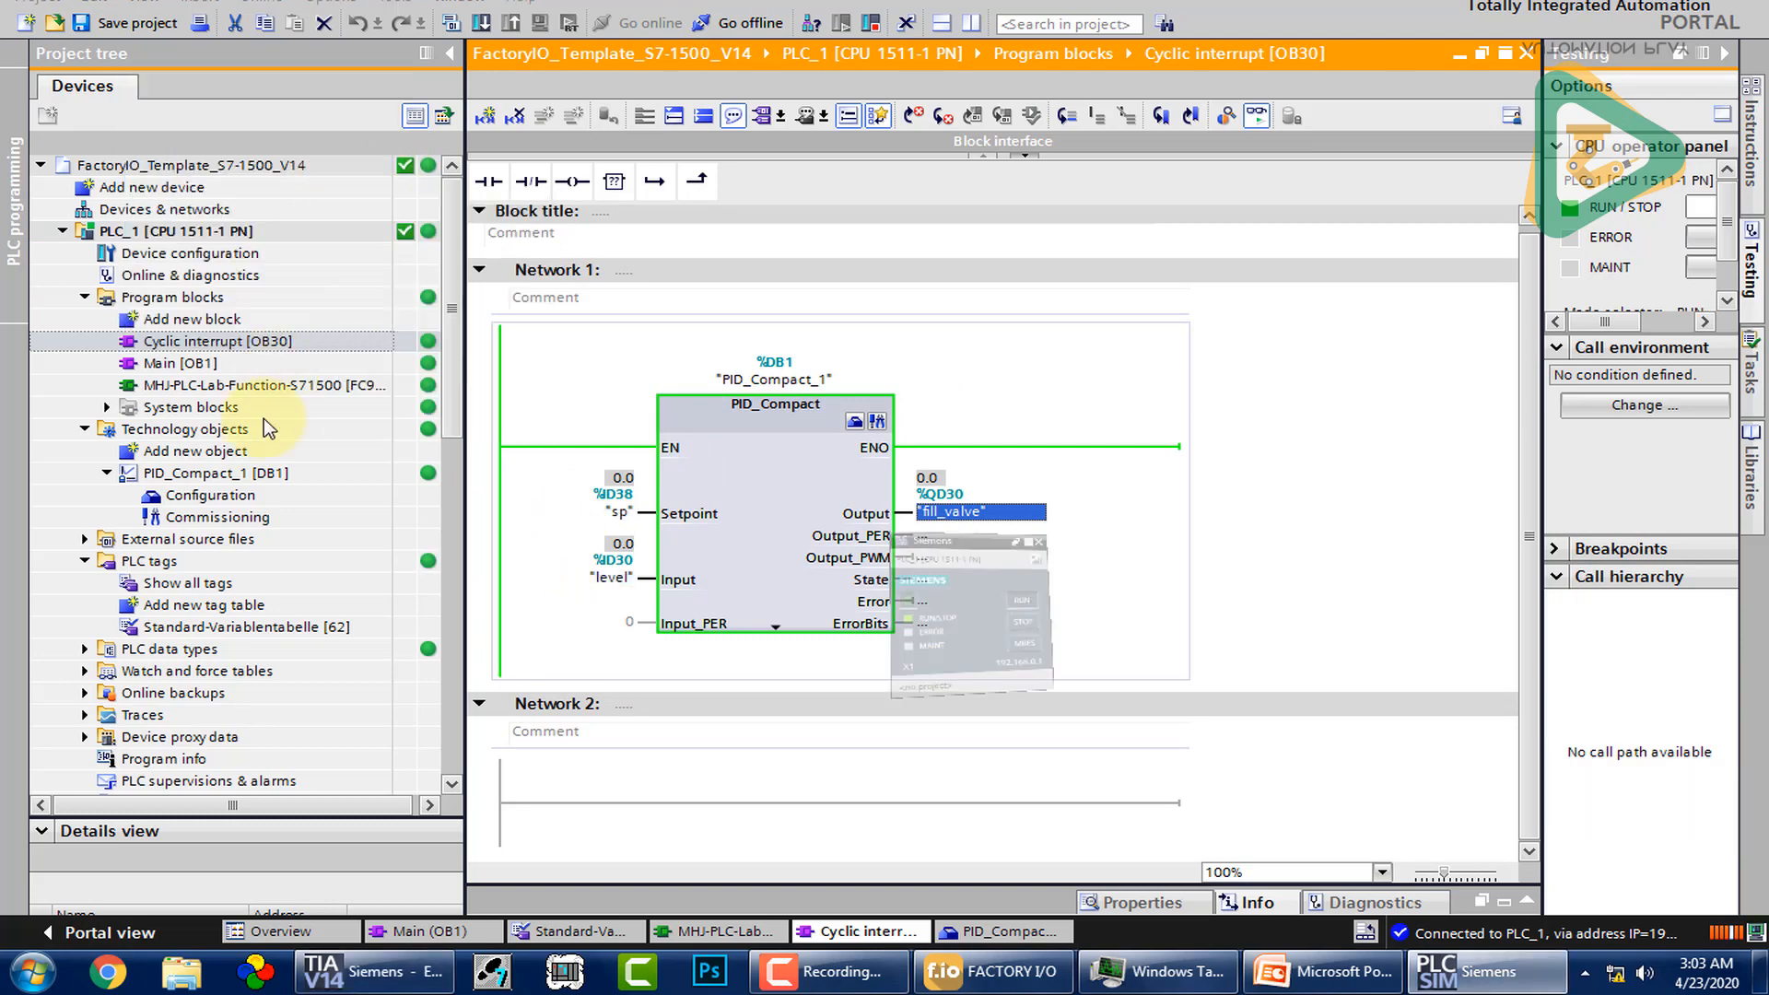
double_click(223, 496)
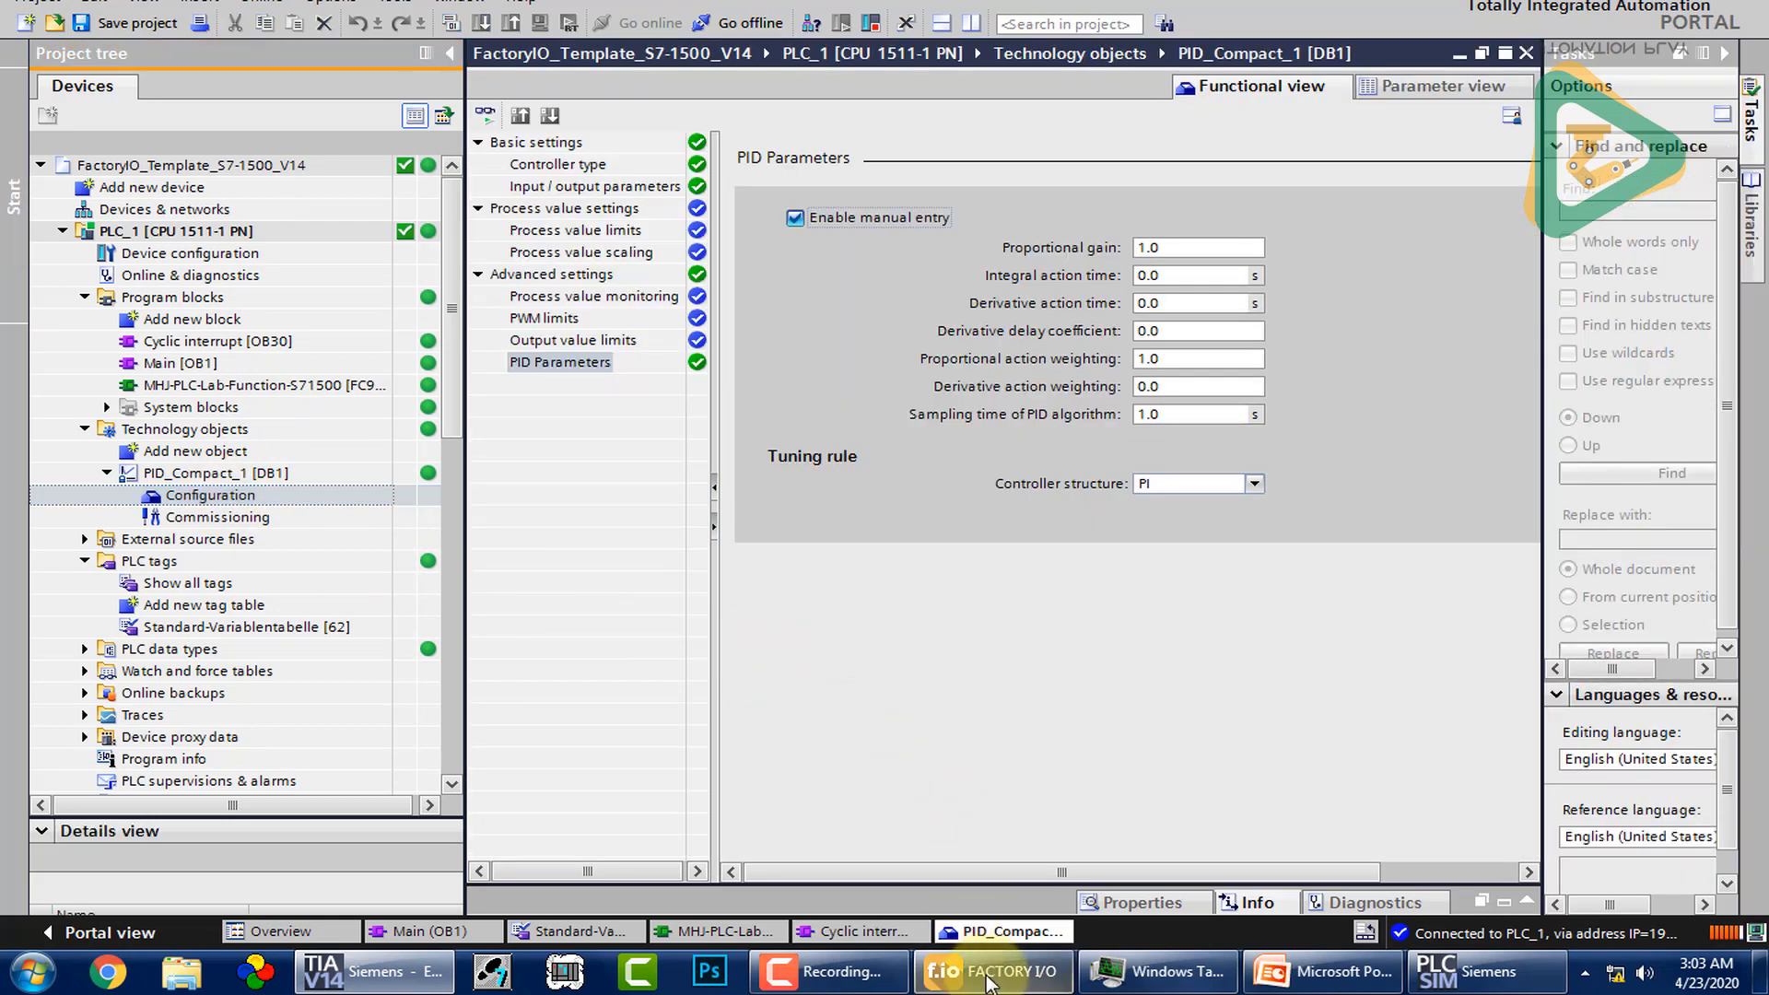
double_click(245, 516)
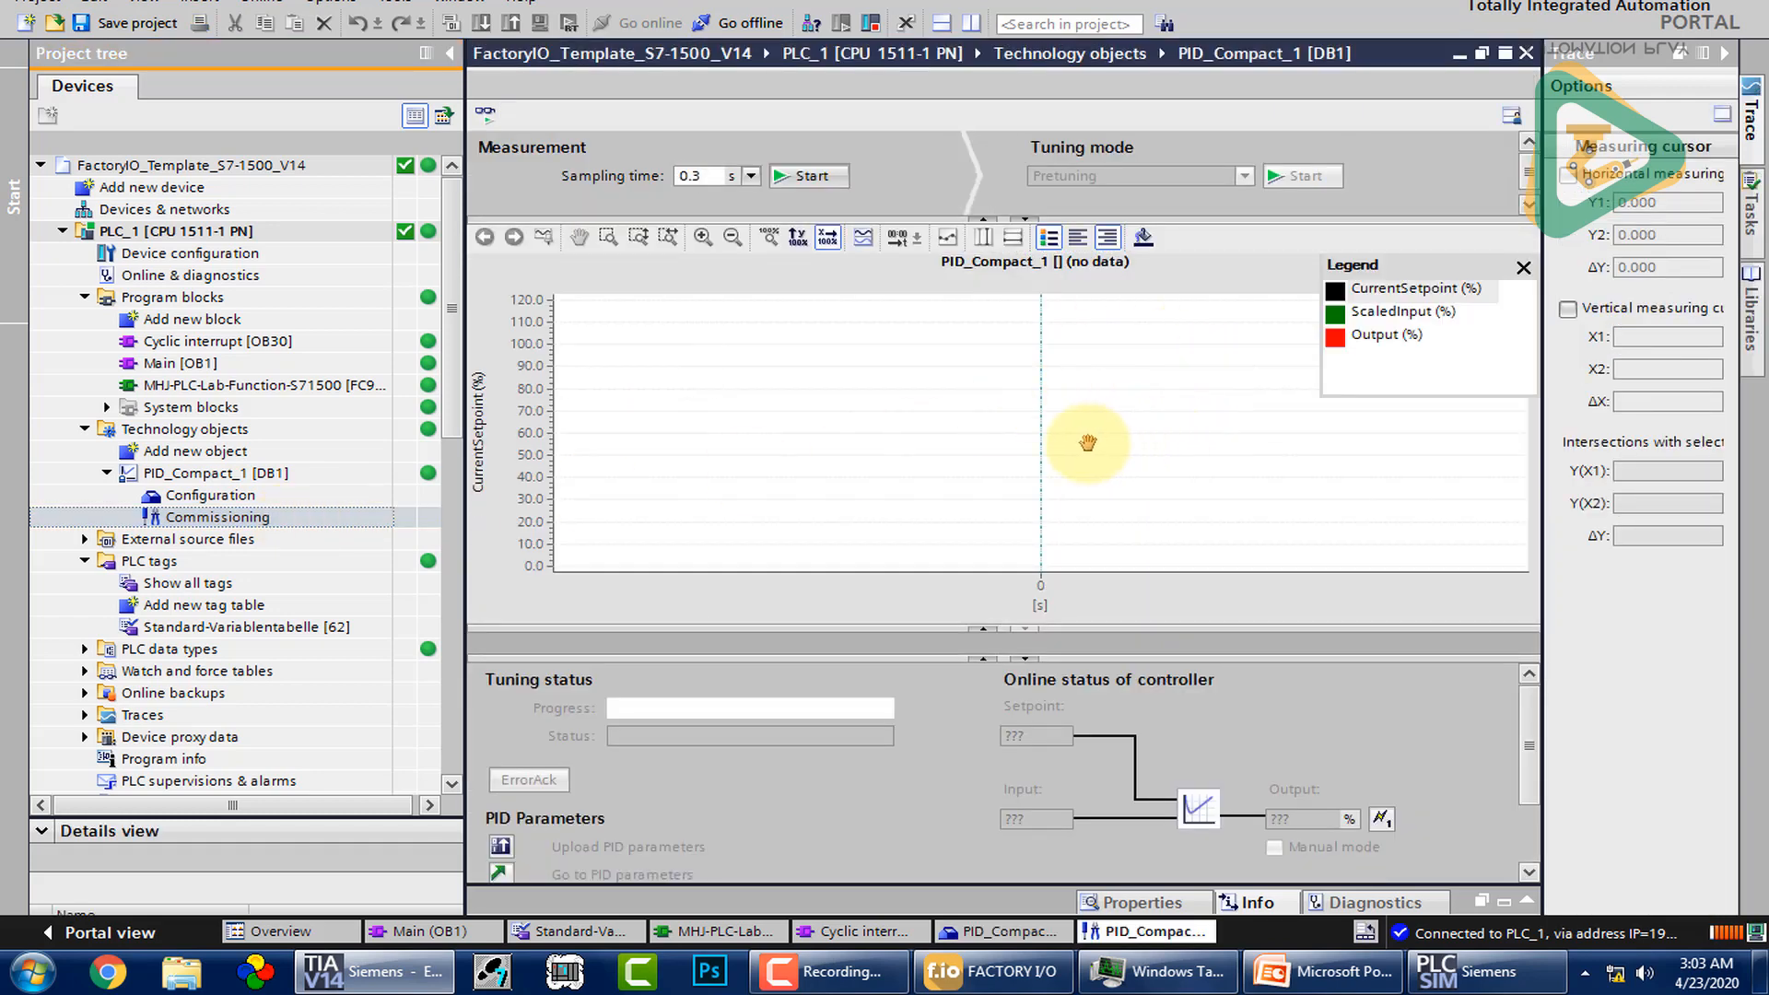
Step: Switch to FACTORY I/O, connect the Siemens S7-PLCSIM driver, and return to the tank scene
left_click(998, 831)
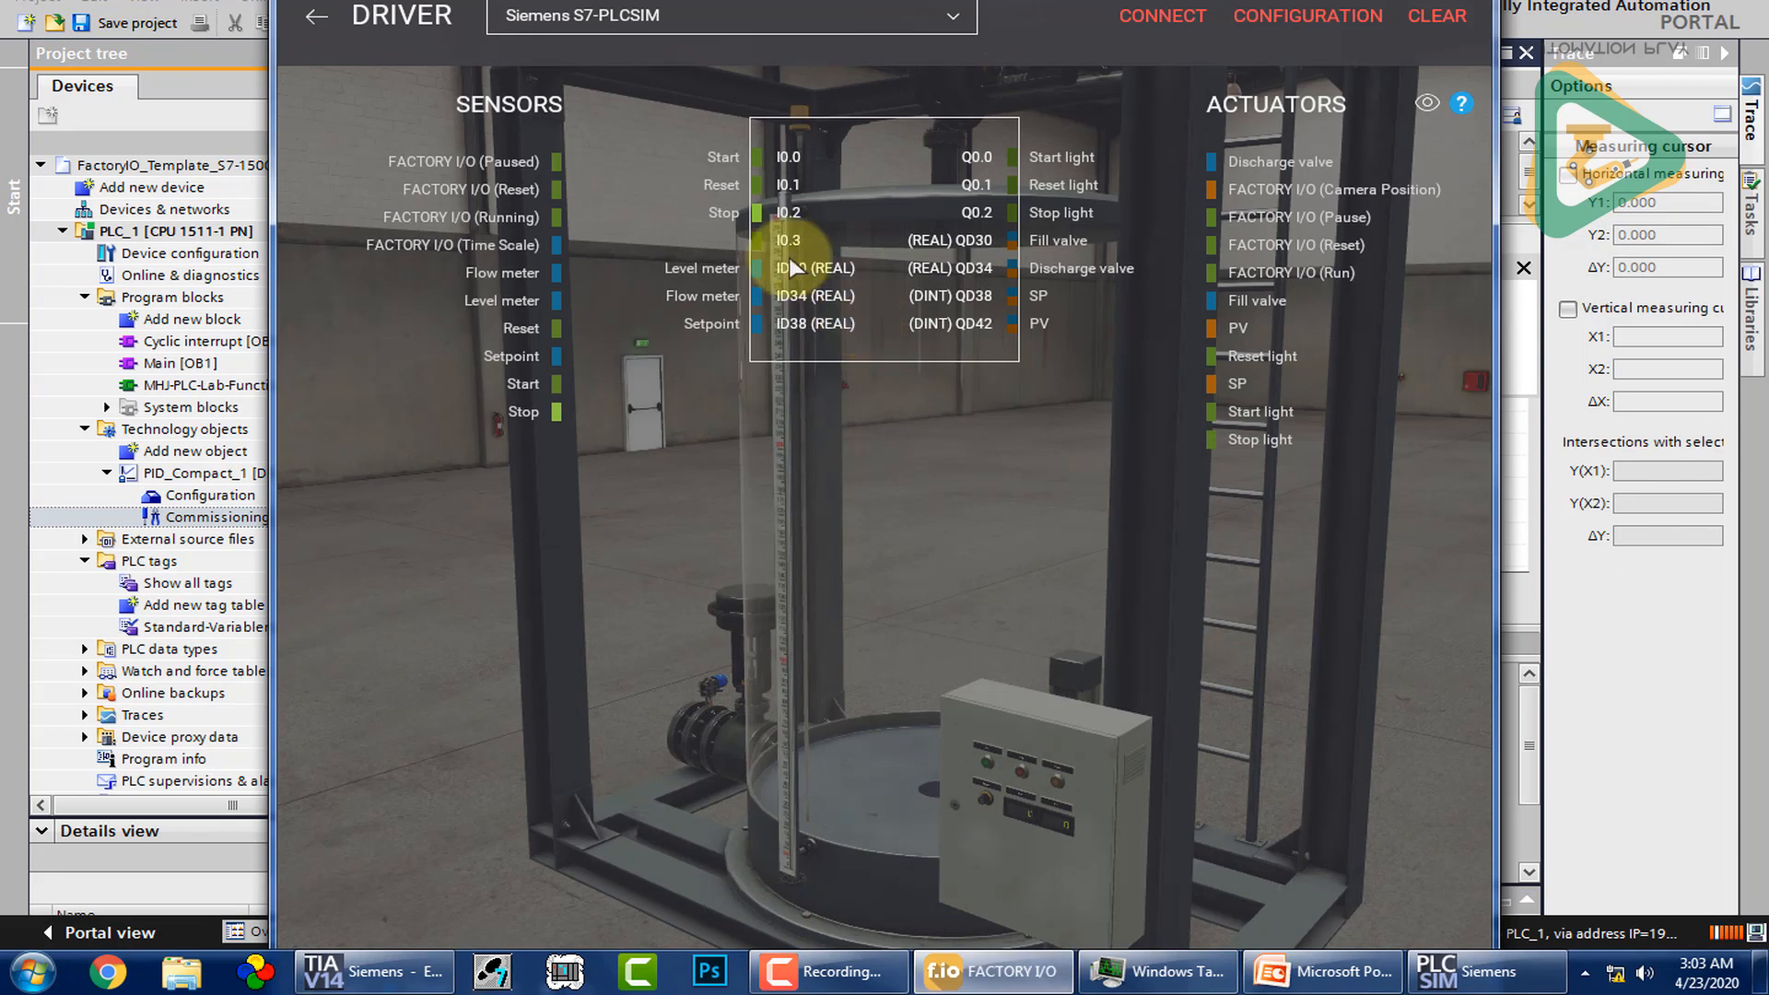
left_click(1182, 37)
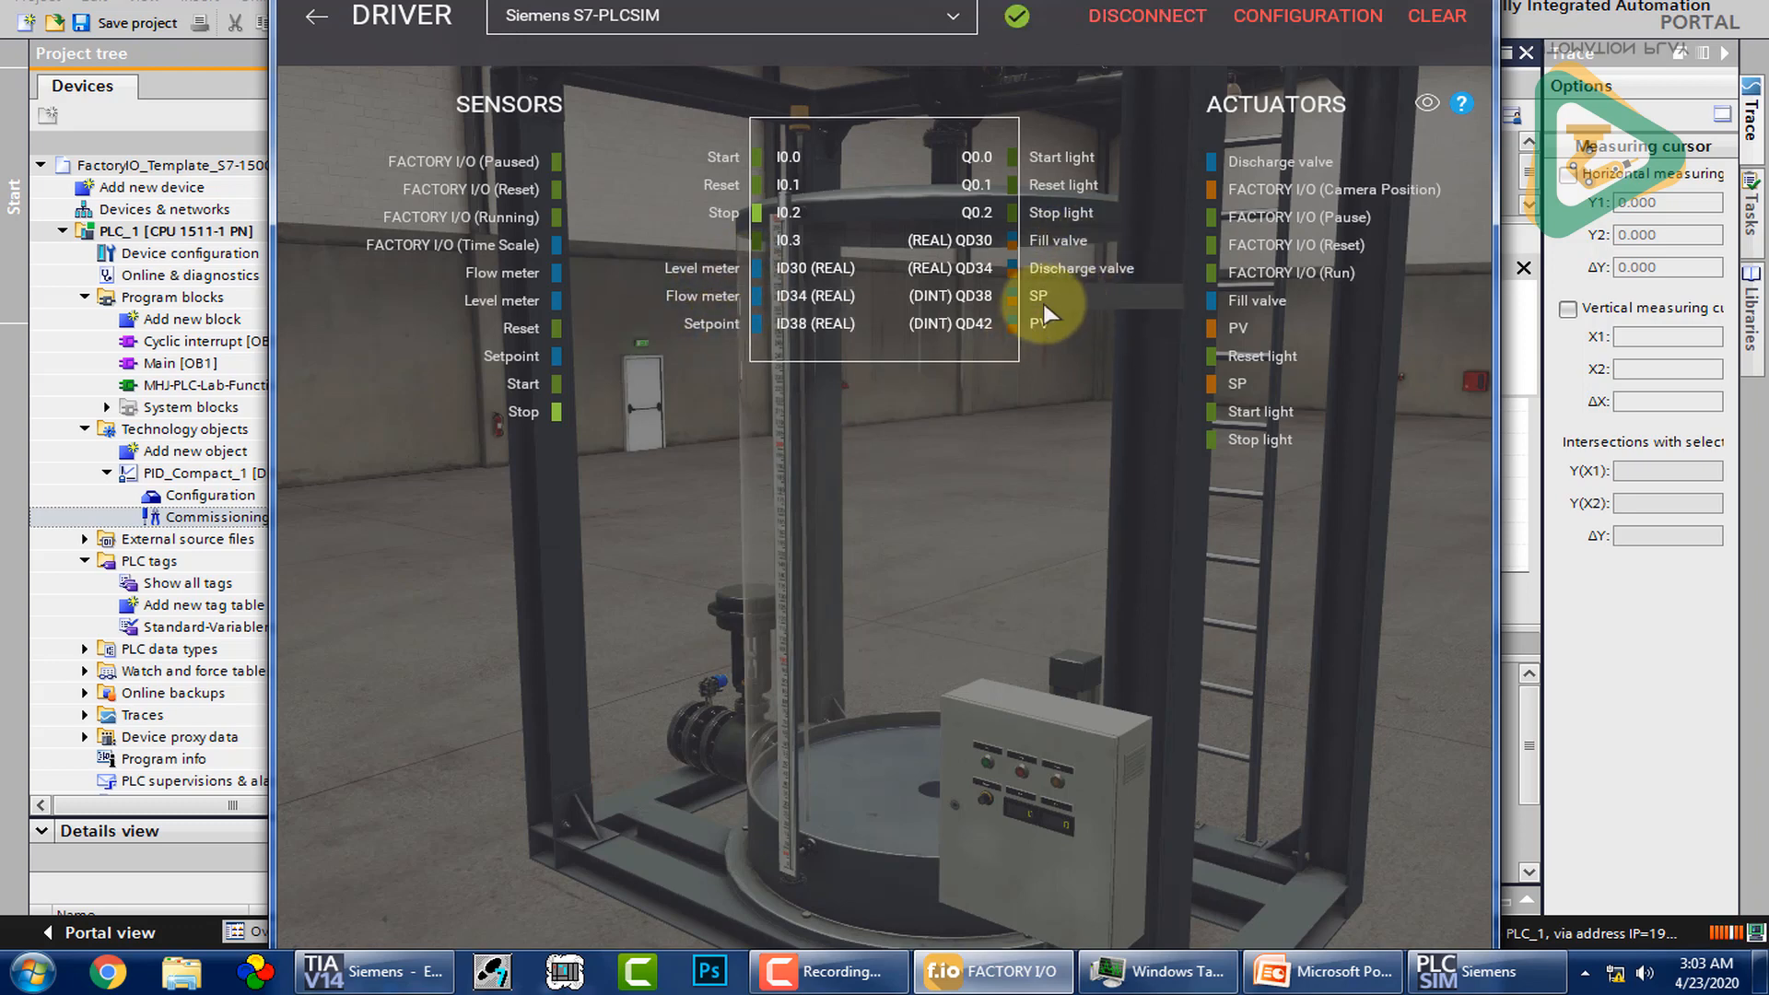
left_click(316, 17)
Step: Run the tank simulation and turn the setpoint knob on the control panel to 137
left_click(1152, 7)
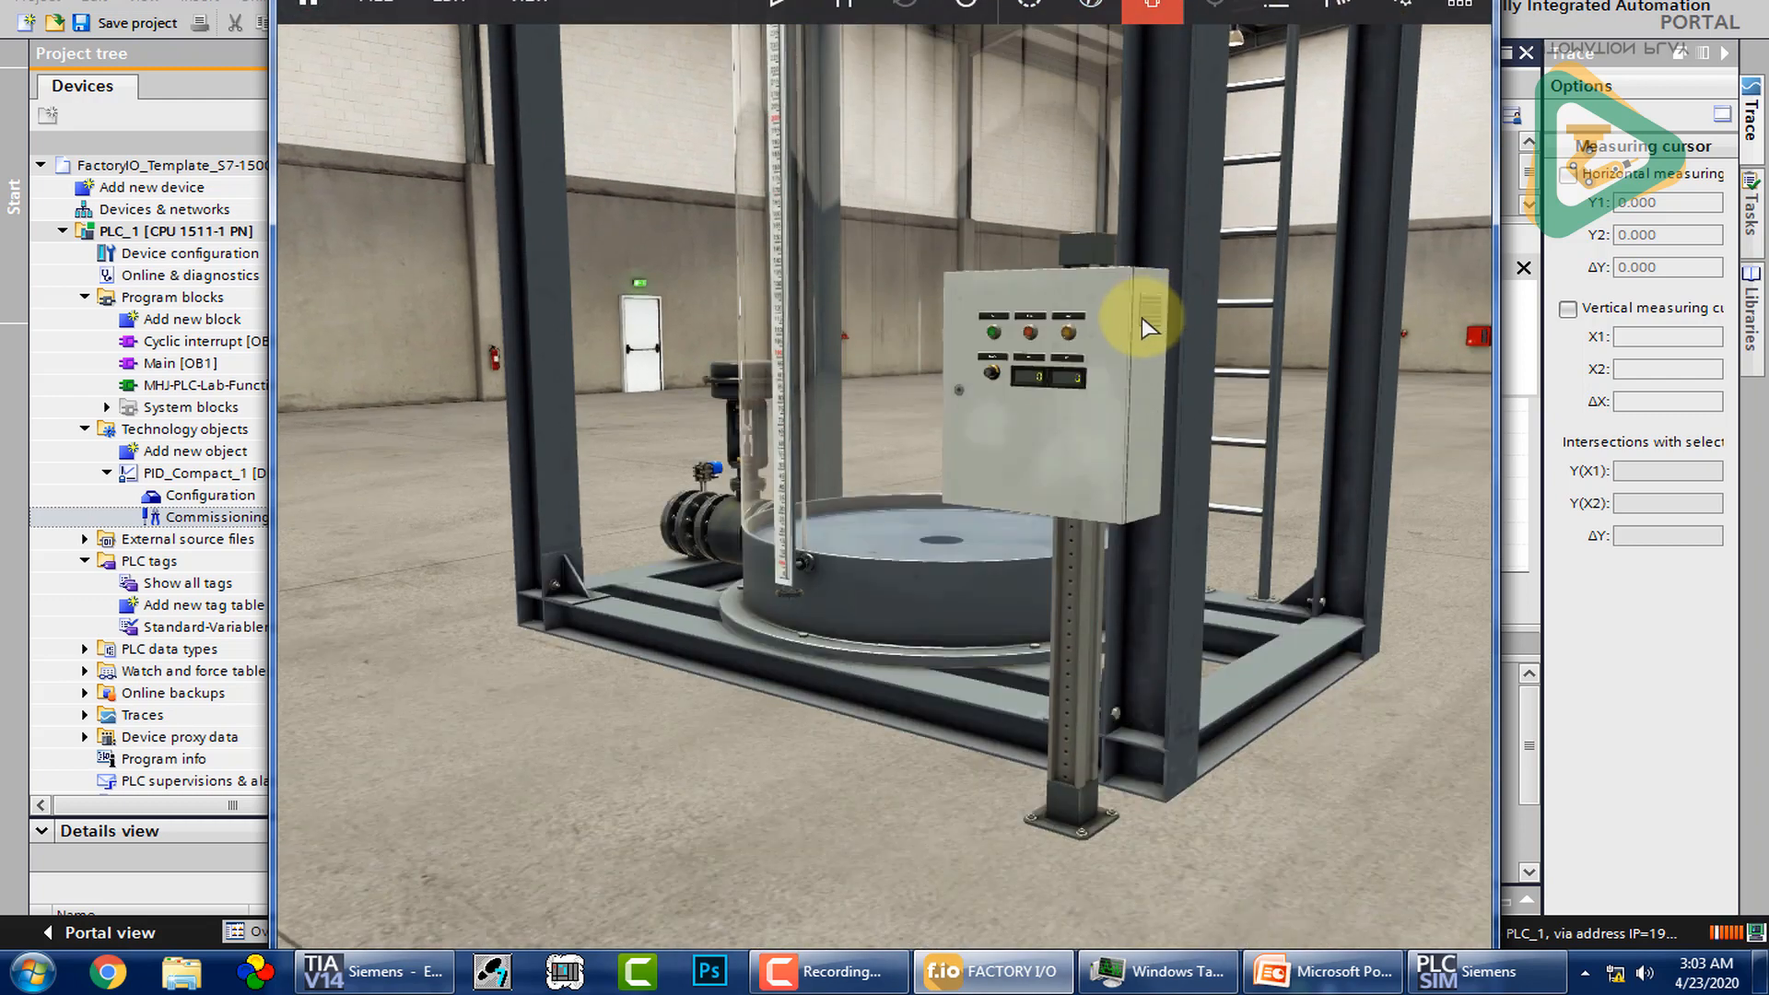
key("w")
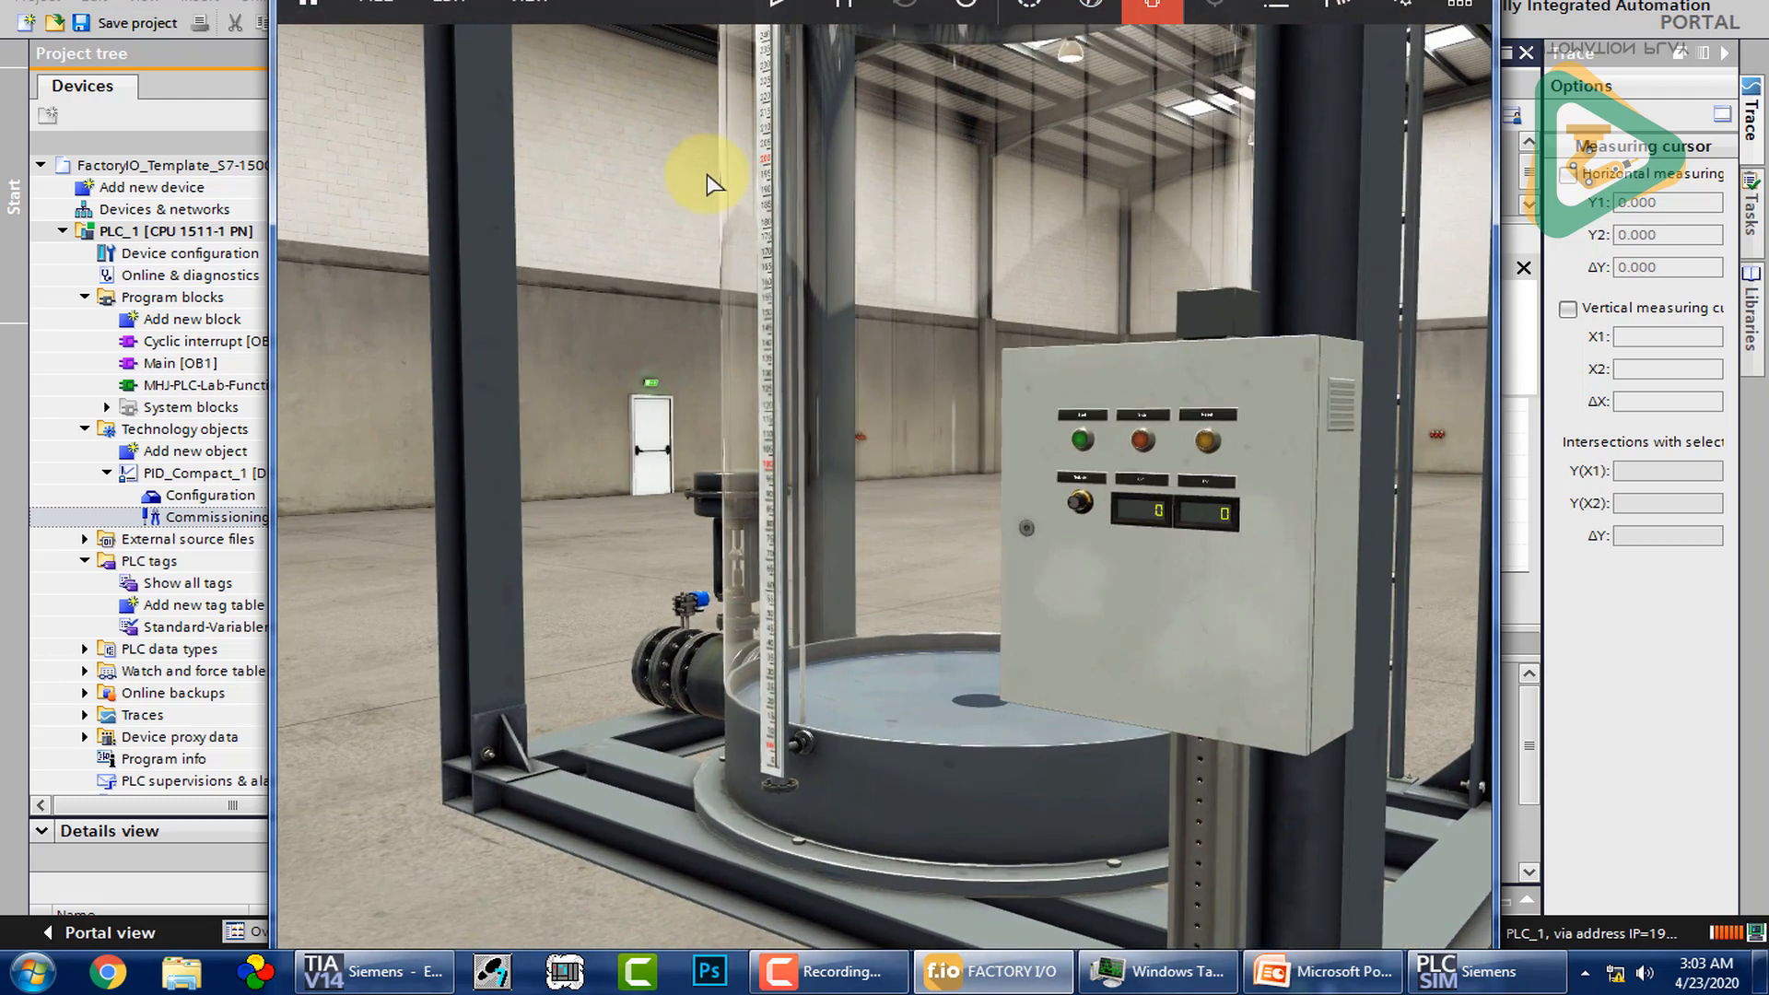
left_click(786, 9)
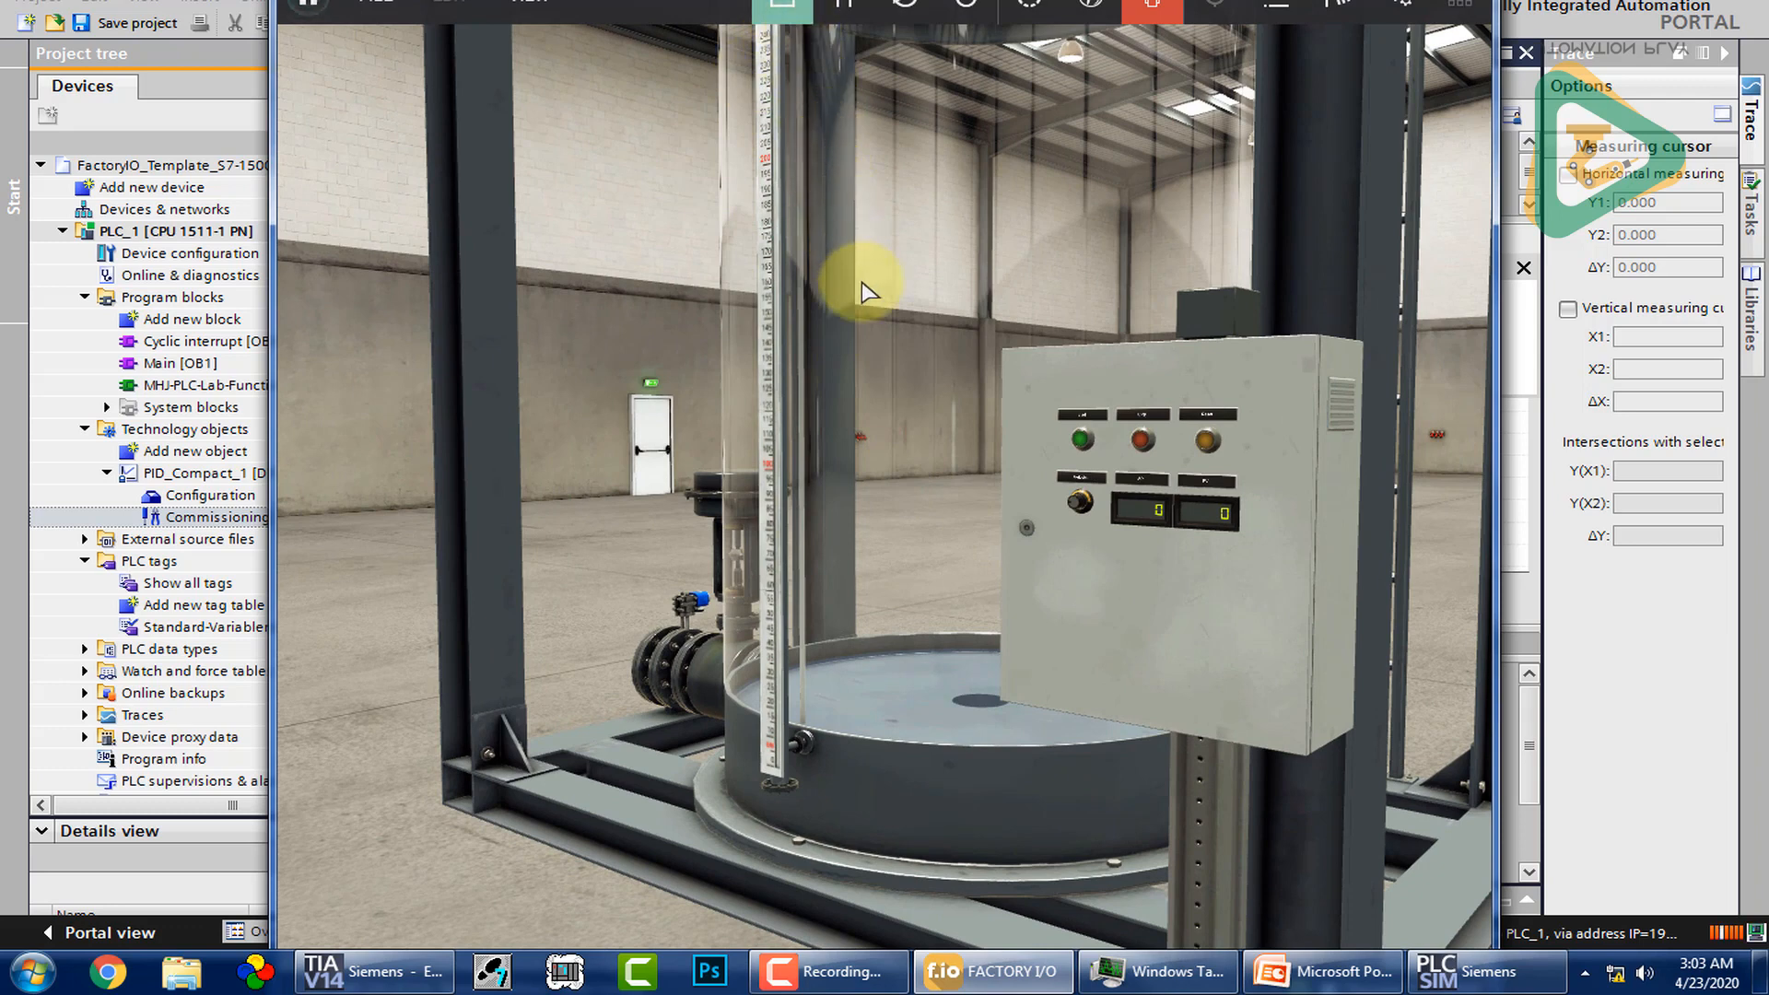
left_click(1076, 497)
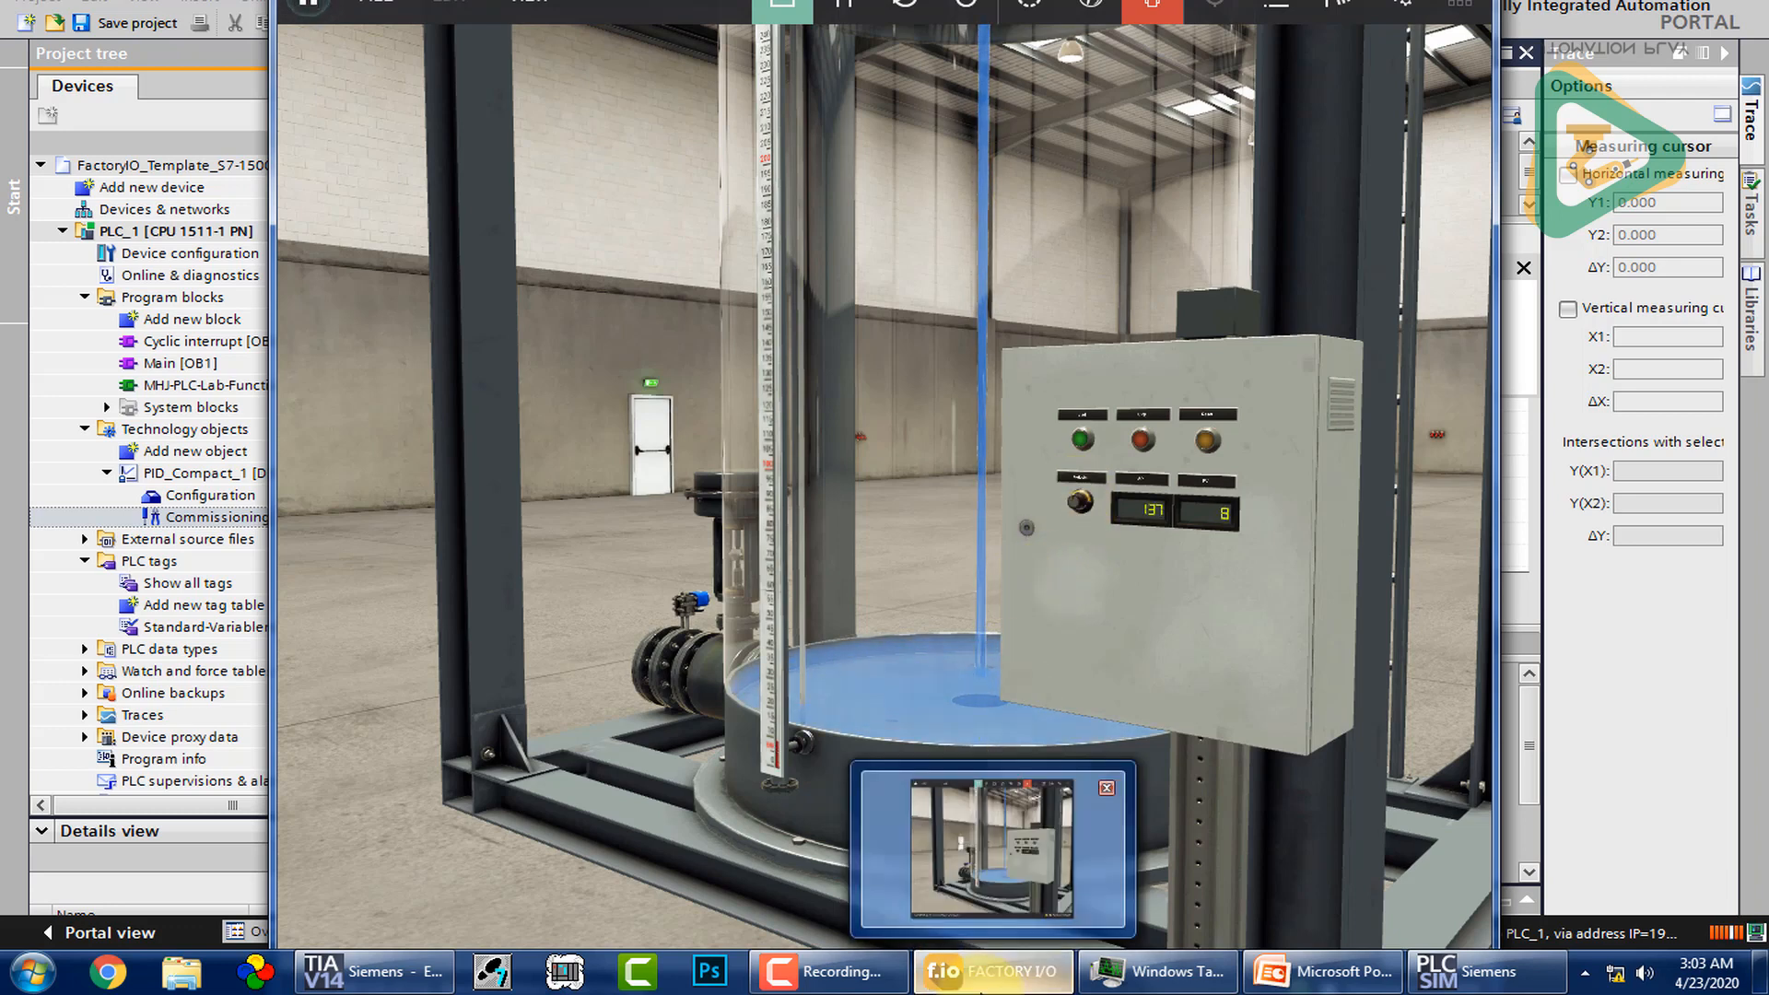
Step: Collapse the project tree and arrange the TIA Portal and FACTORY I/O windows side by side
left_click_drag(589, 0, 1027, 21)
left_click(664, 78)
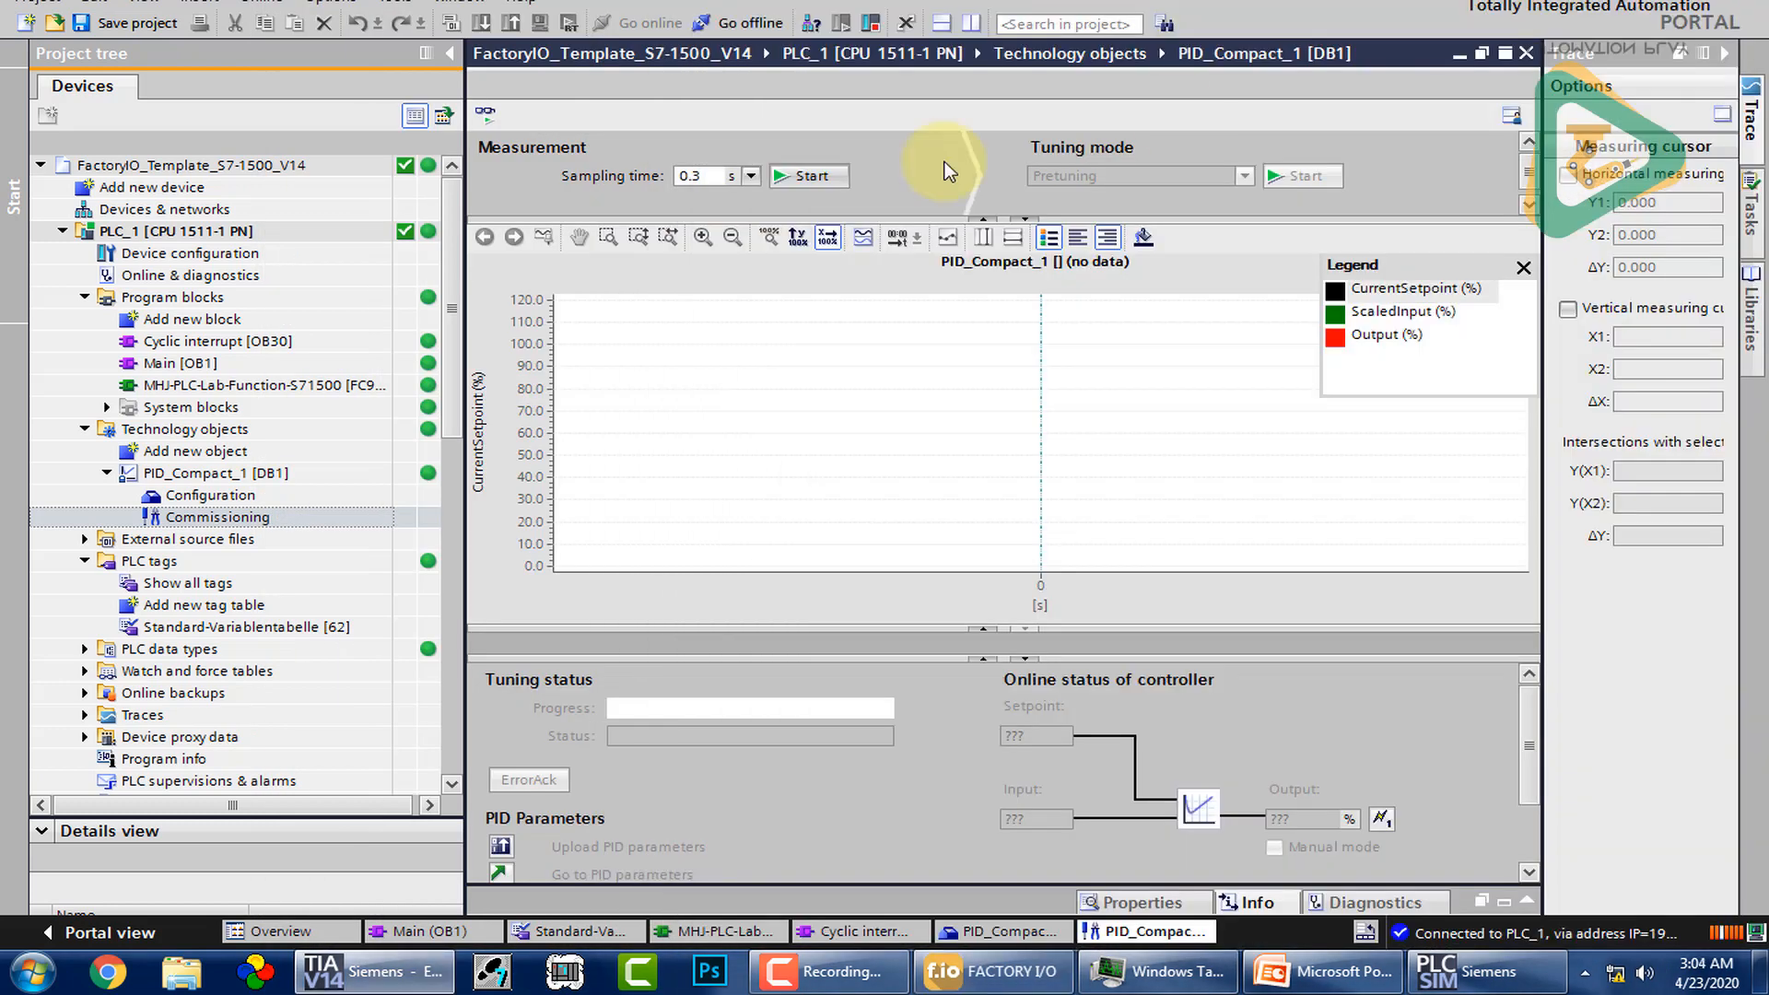
left_click(449, 52)
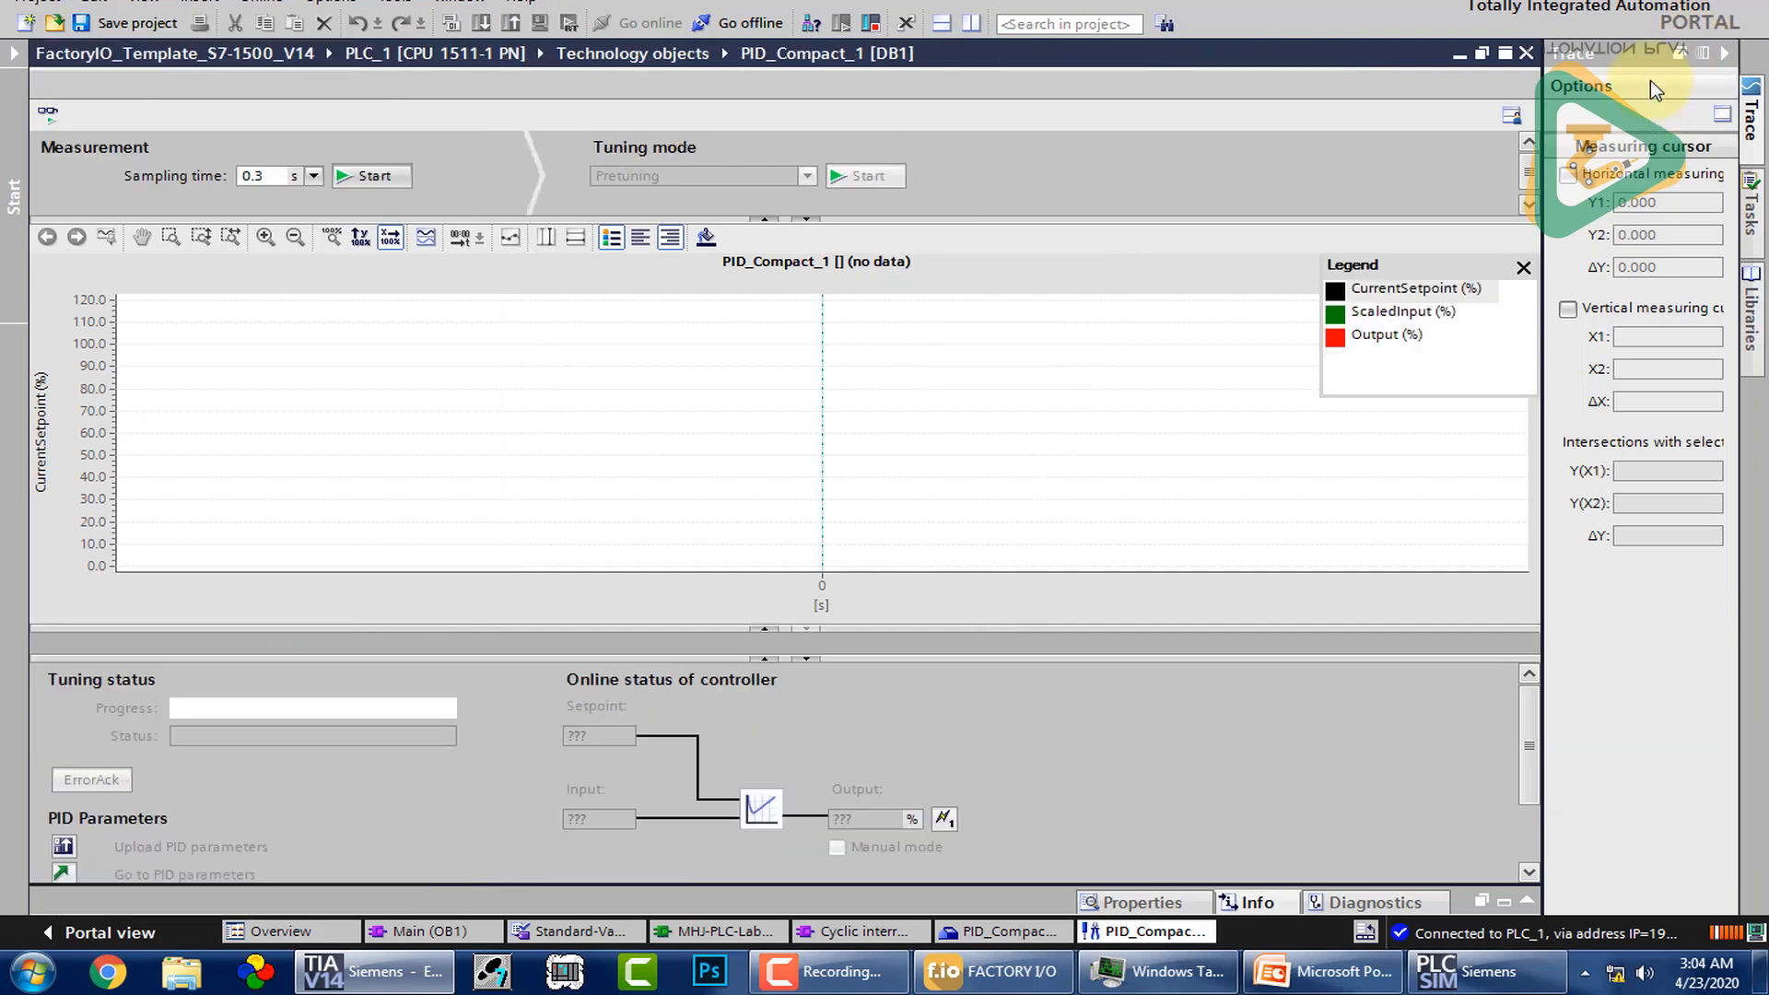
left_click_drag(1373, 0, 788, 0)
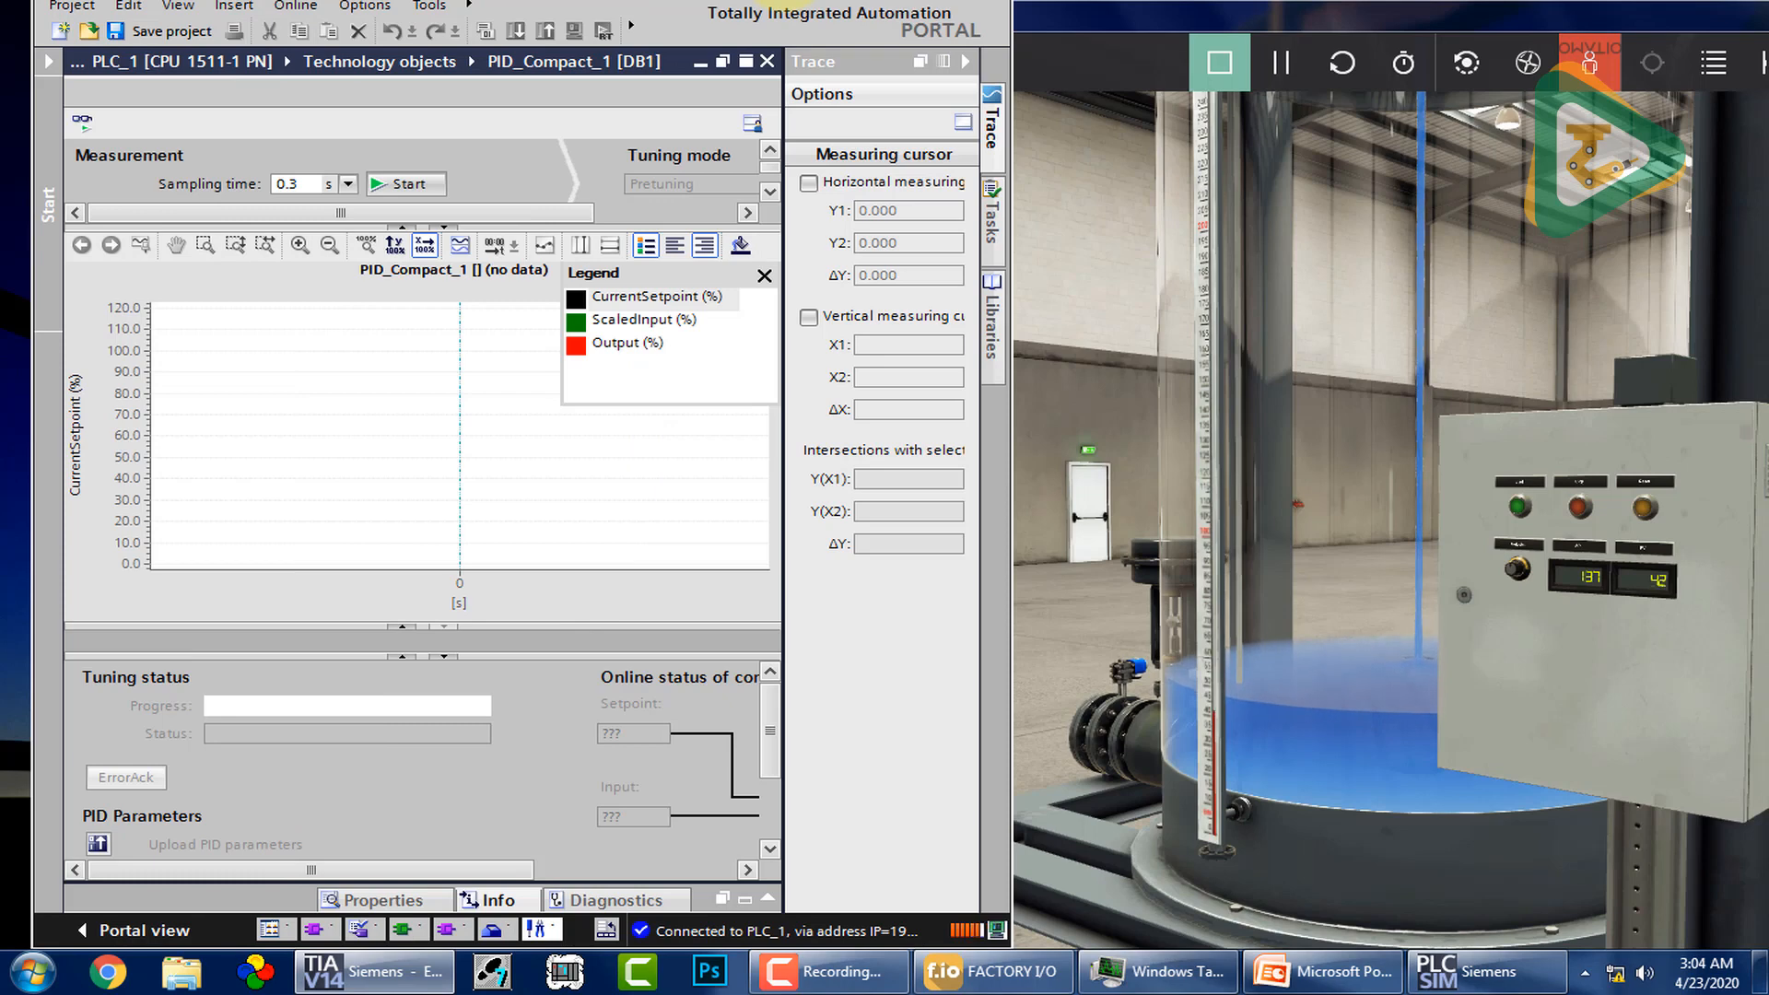
Step: Start the PID_Compact_1 measurement, view the controller's online status, and restore TIA Portal to full size
left_click(409, 185)
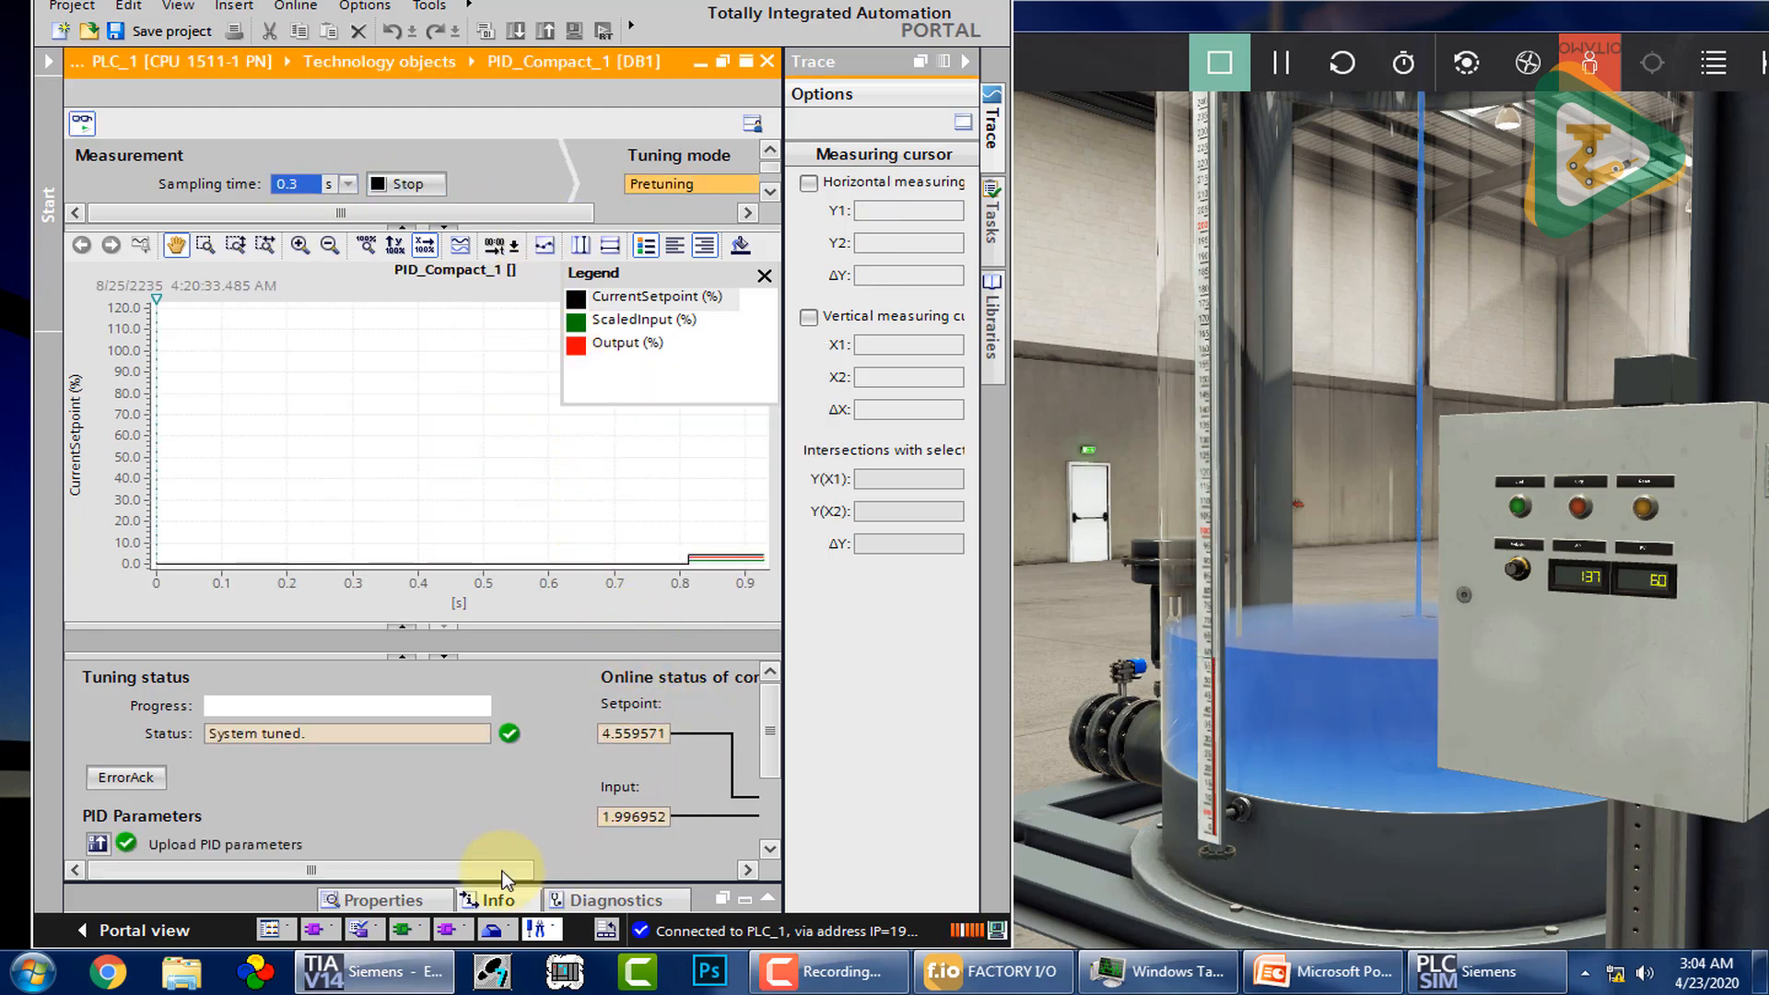
mouse_move(513, 876)
left_mouse_down()
mouse_move(679, 892)
mouse_move(492, 876)
left_mouse_up()
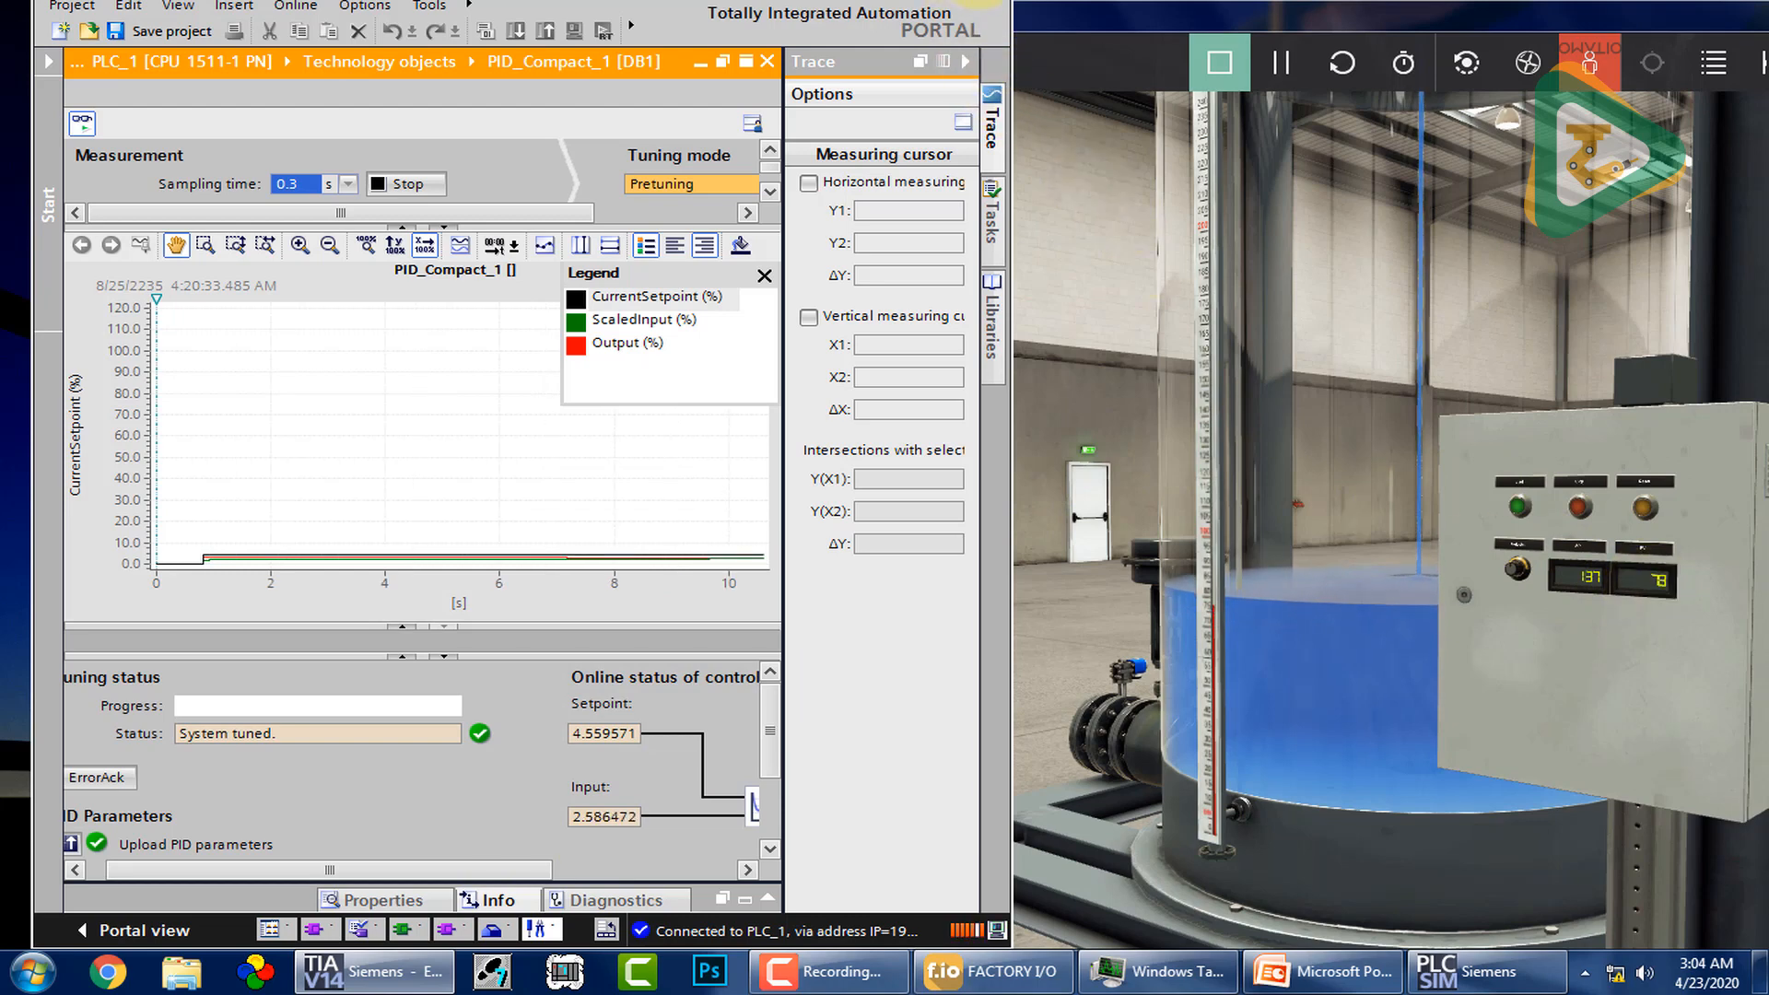
left_click(977, 0)
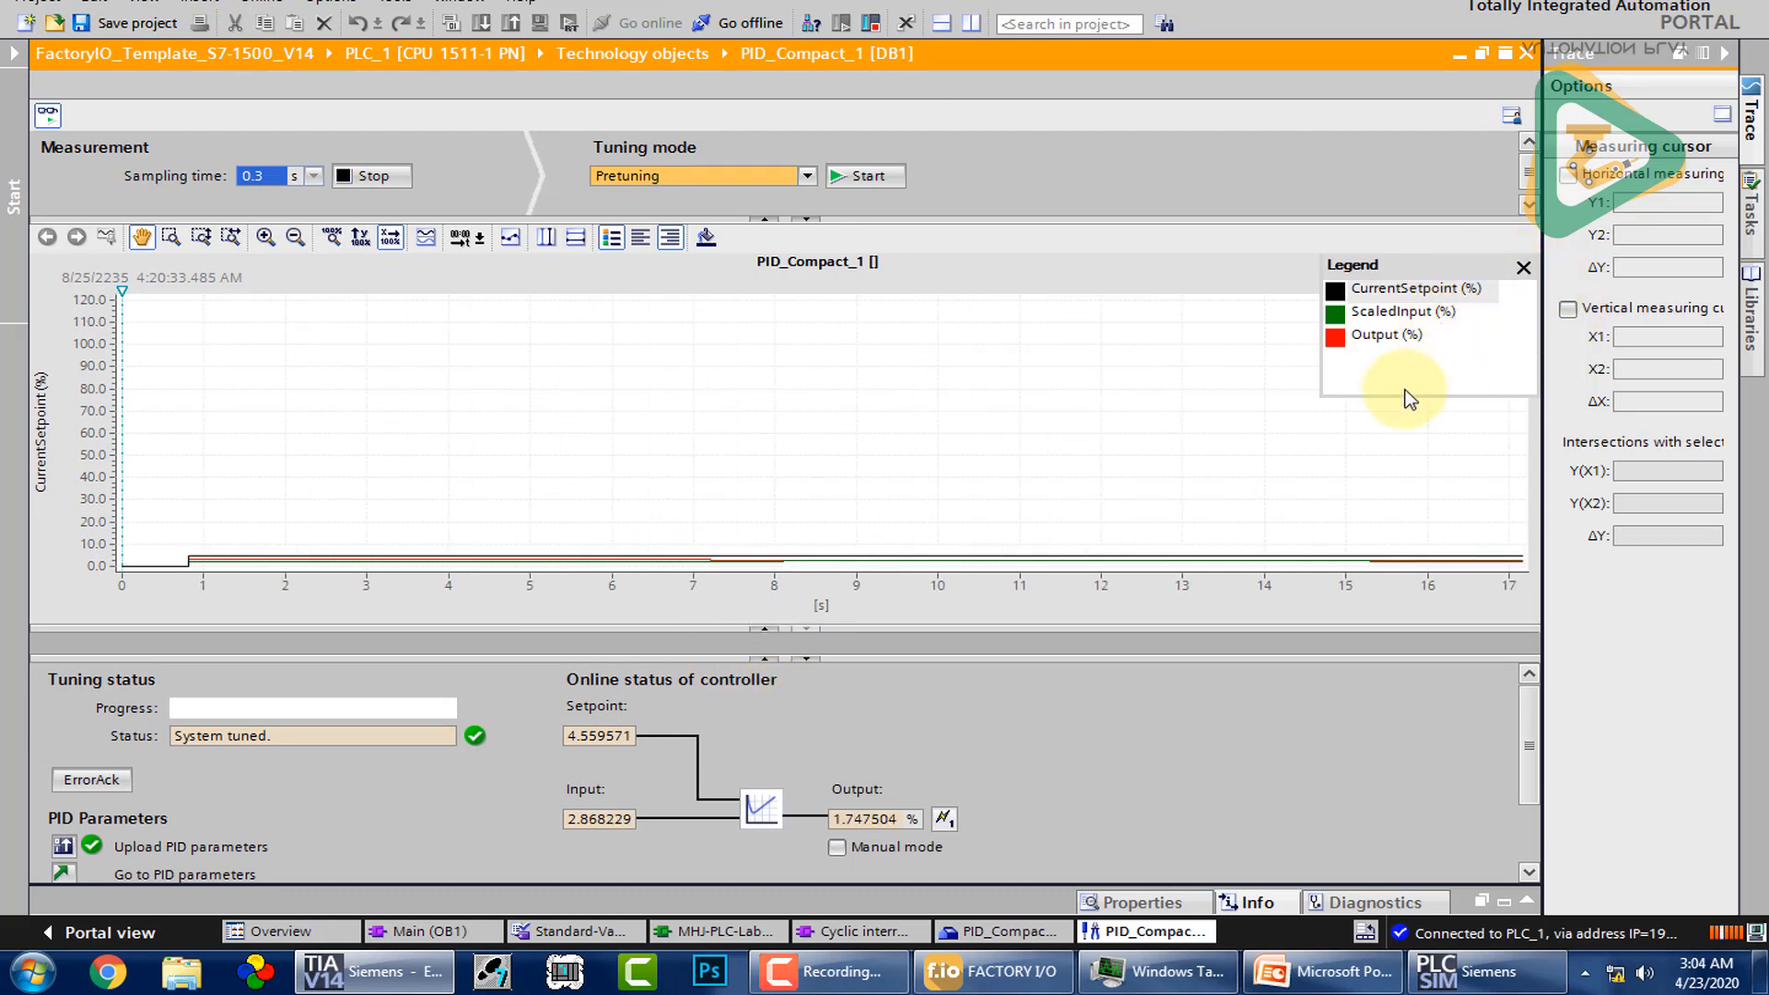
Step: Hide the Output signal from the trend through the signal table, then collapse the table
left_click(776, 627)
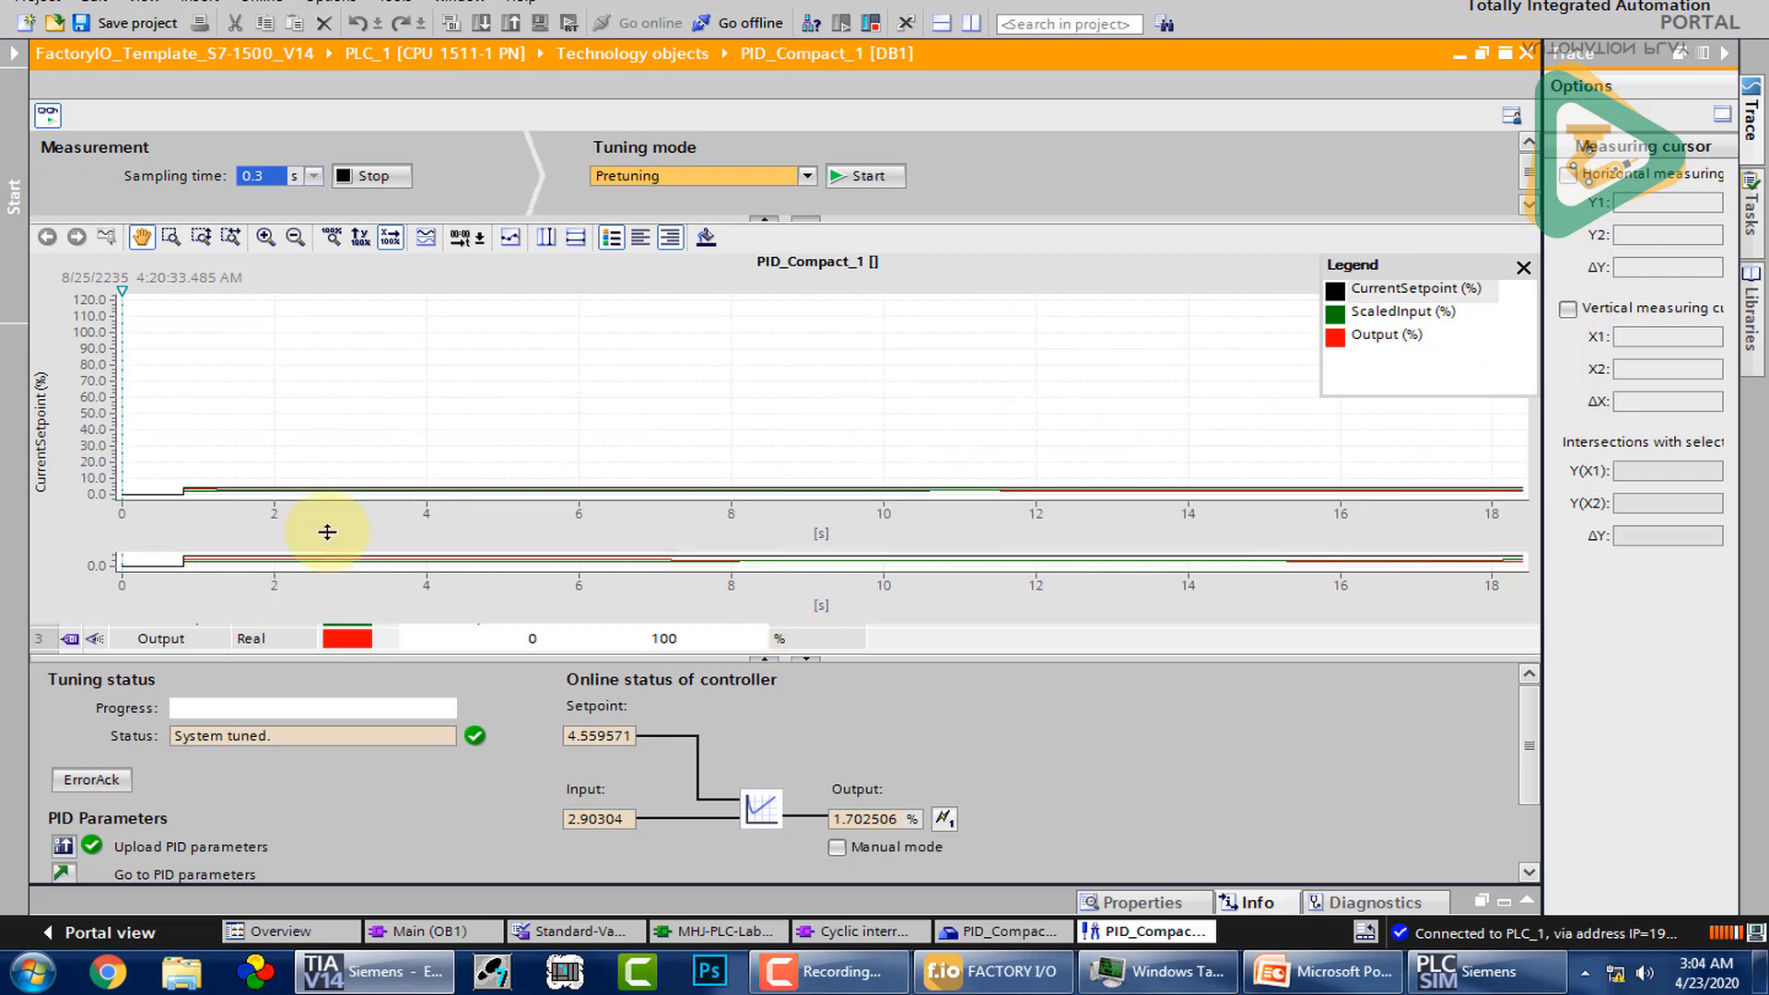
left_click(96, 638)
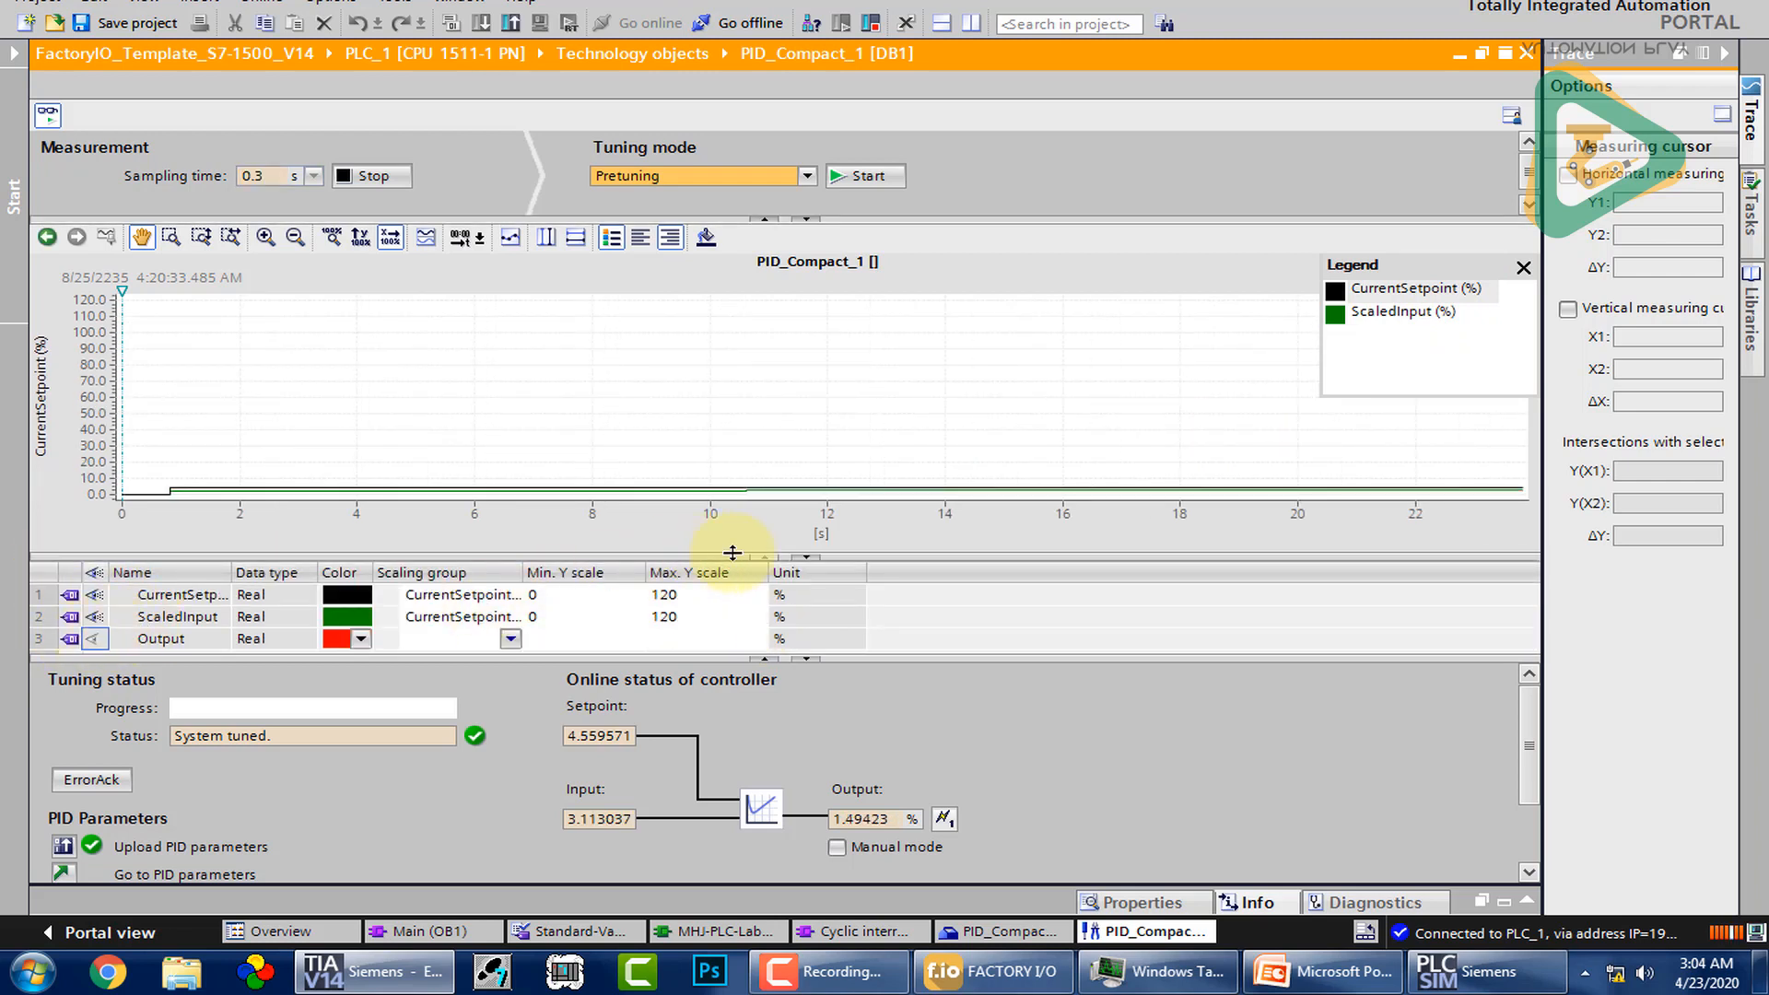
left_click(806, 554)
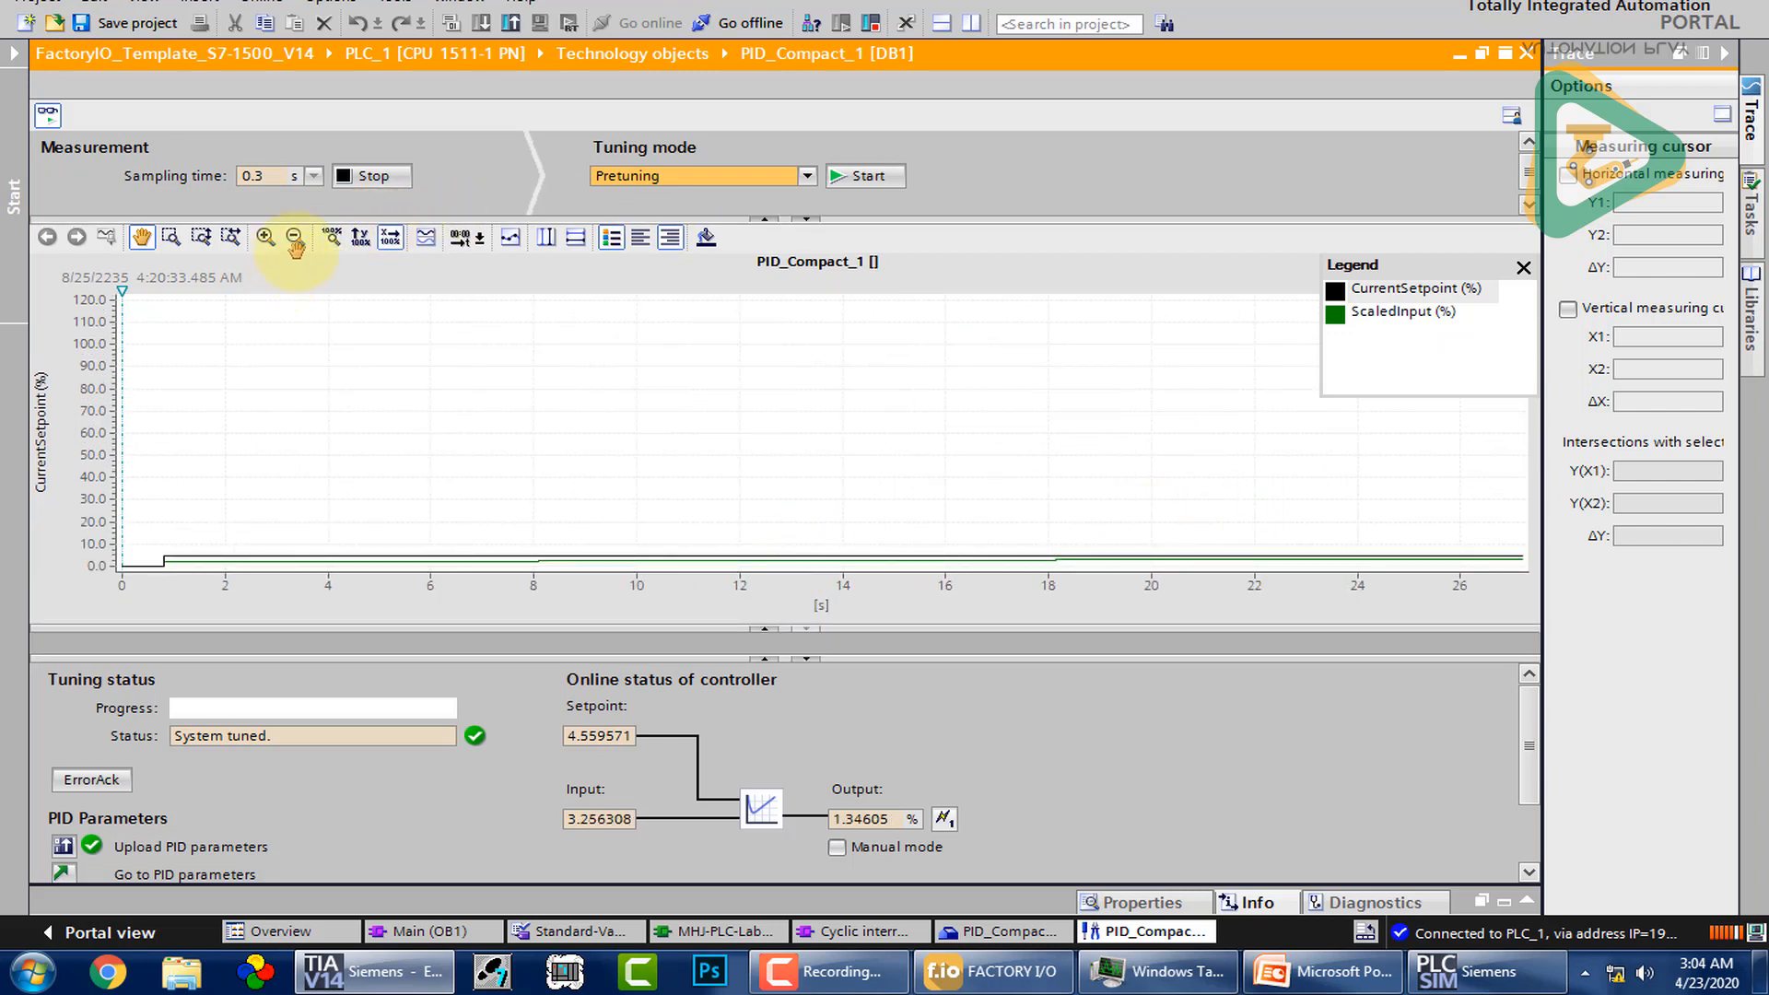
Step: Scale the trend to display all data, move the legend clear of the newest values, and shift the curves for better viewing
left_click(328, 238)
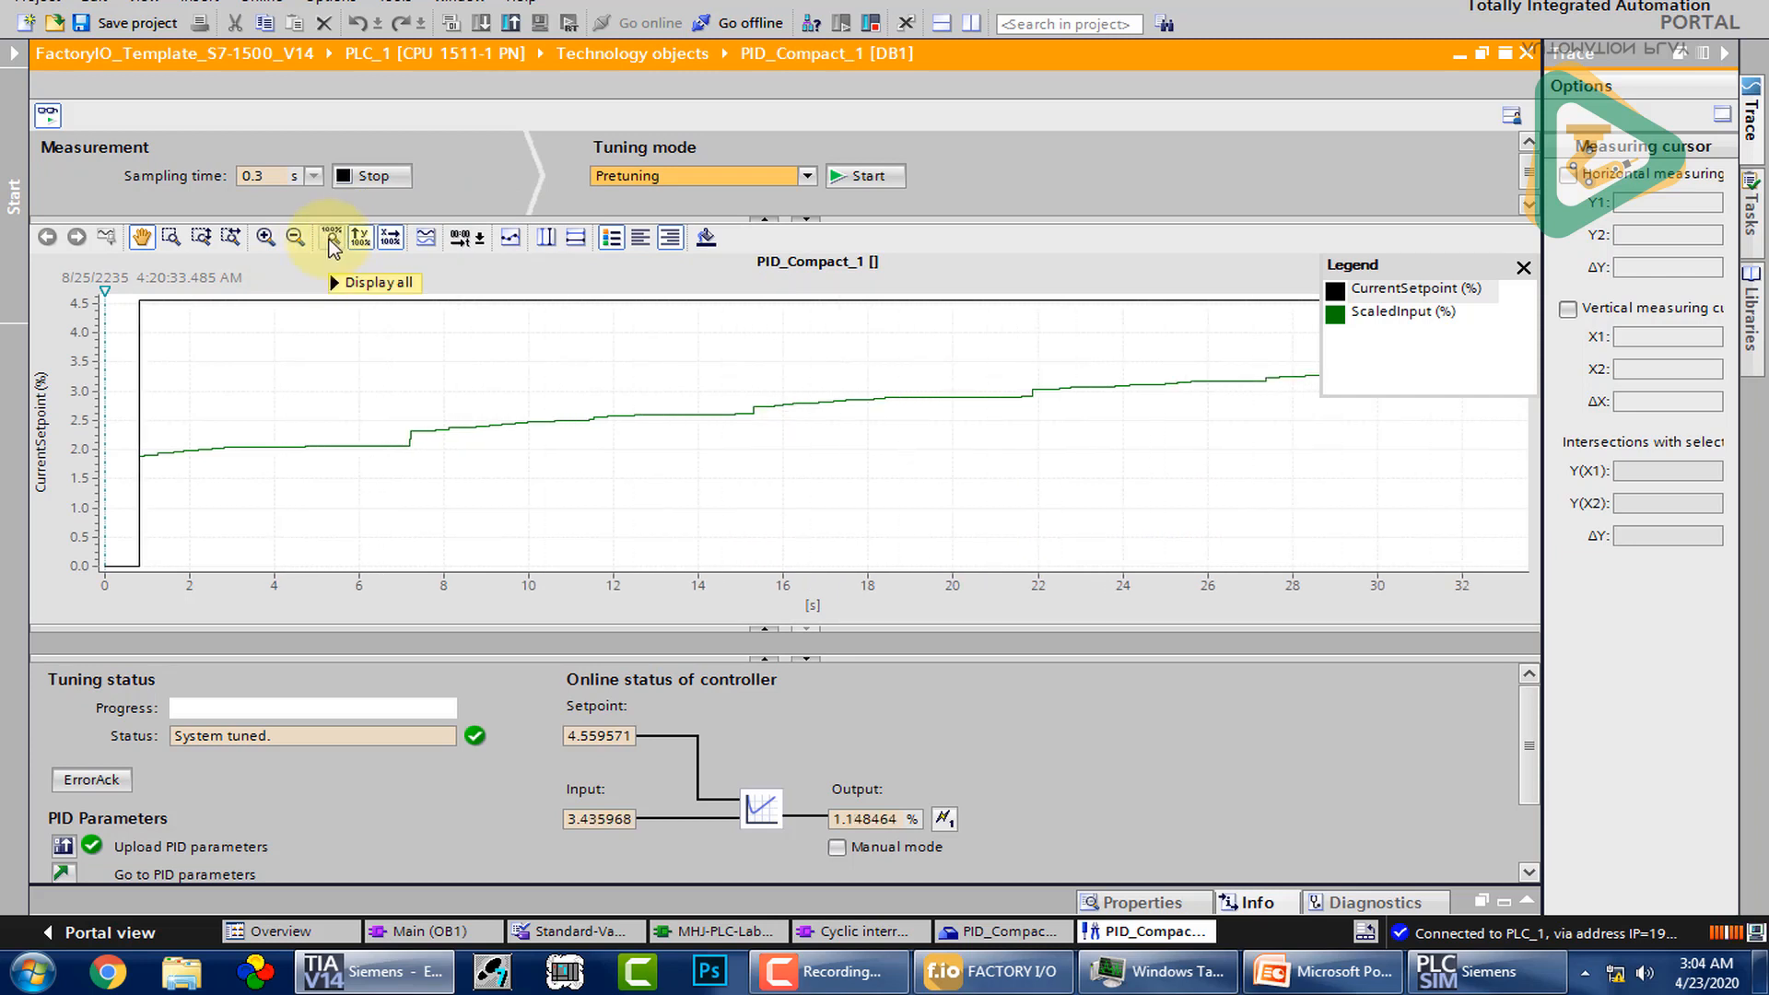
left_click_drag(1432, 265, 877, 450)
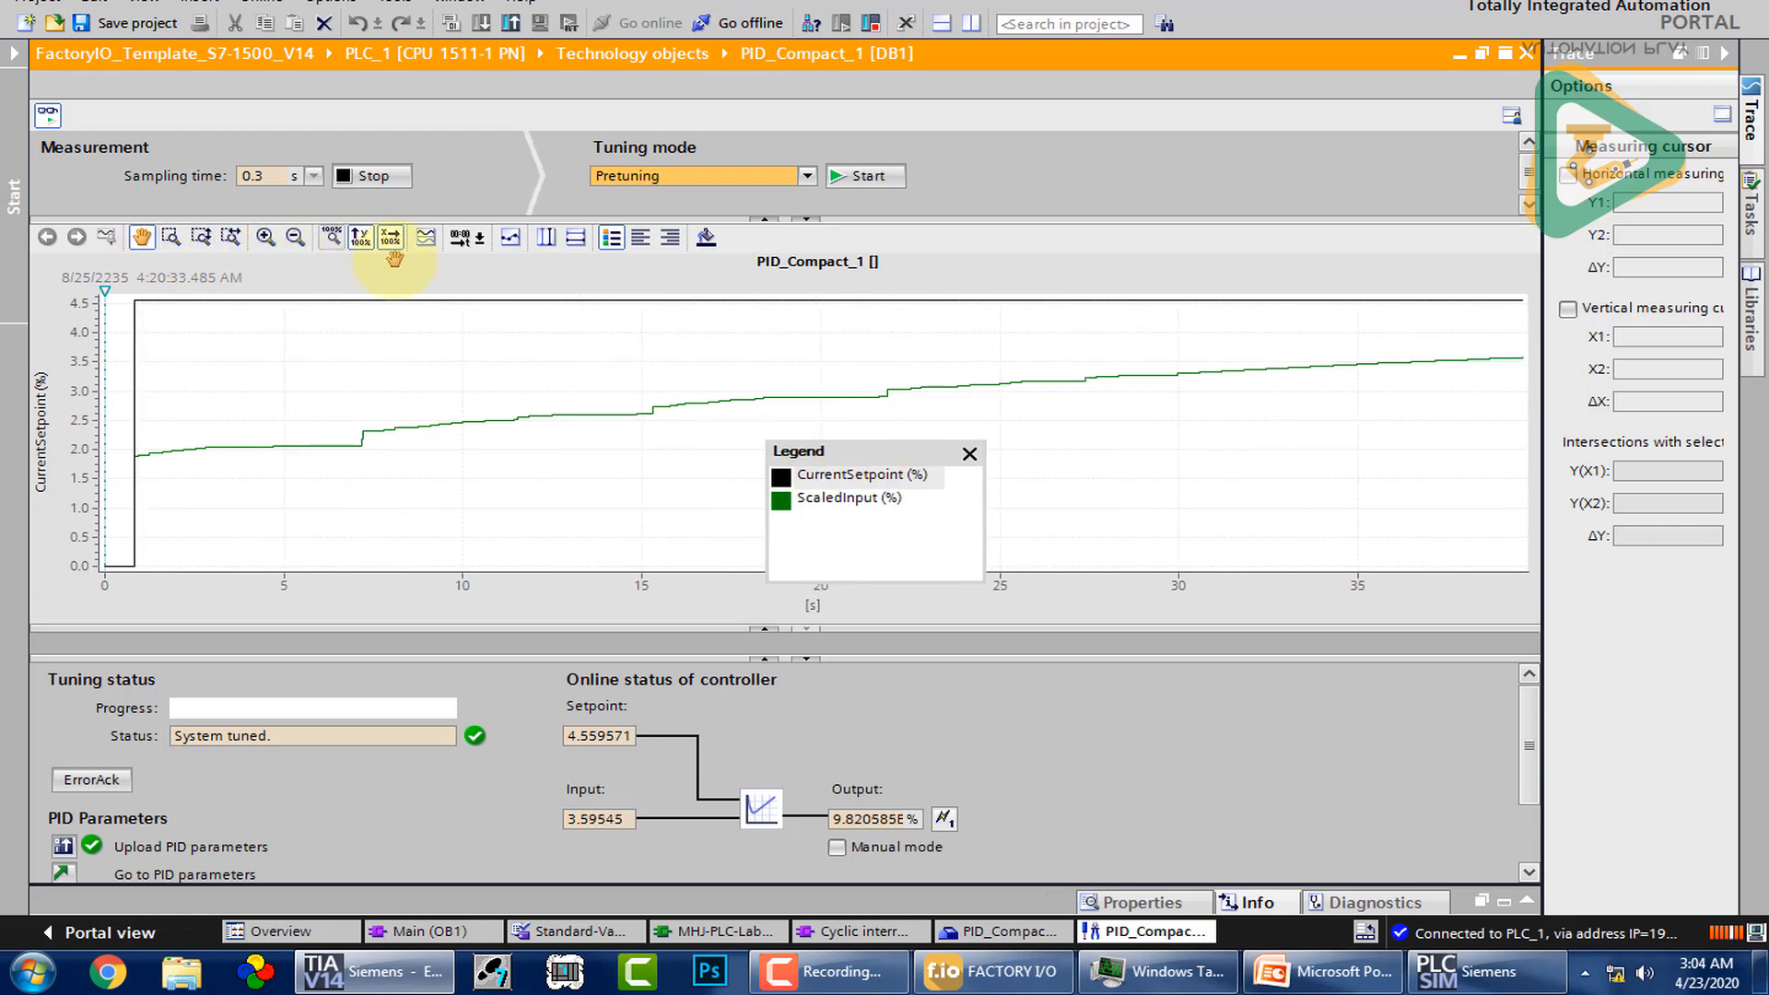
left_click_drag(478, 348, 316, 440)
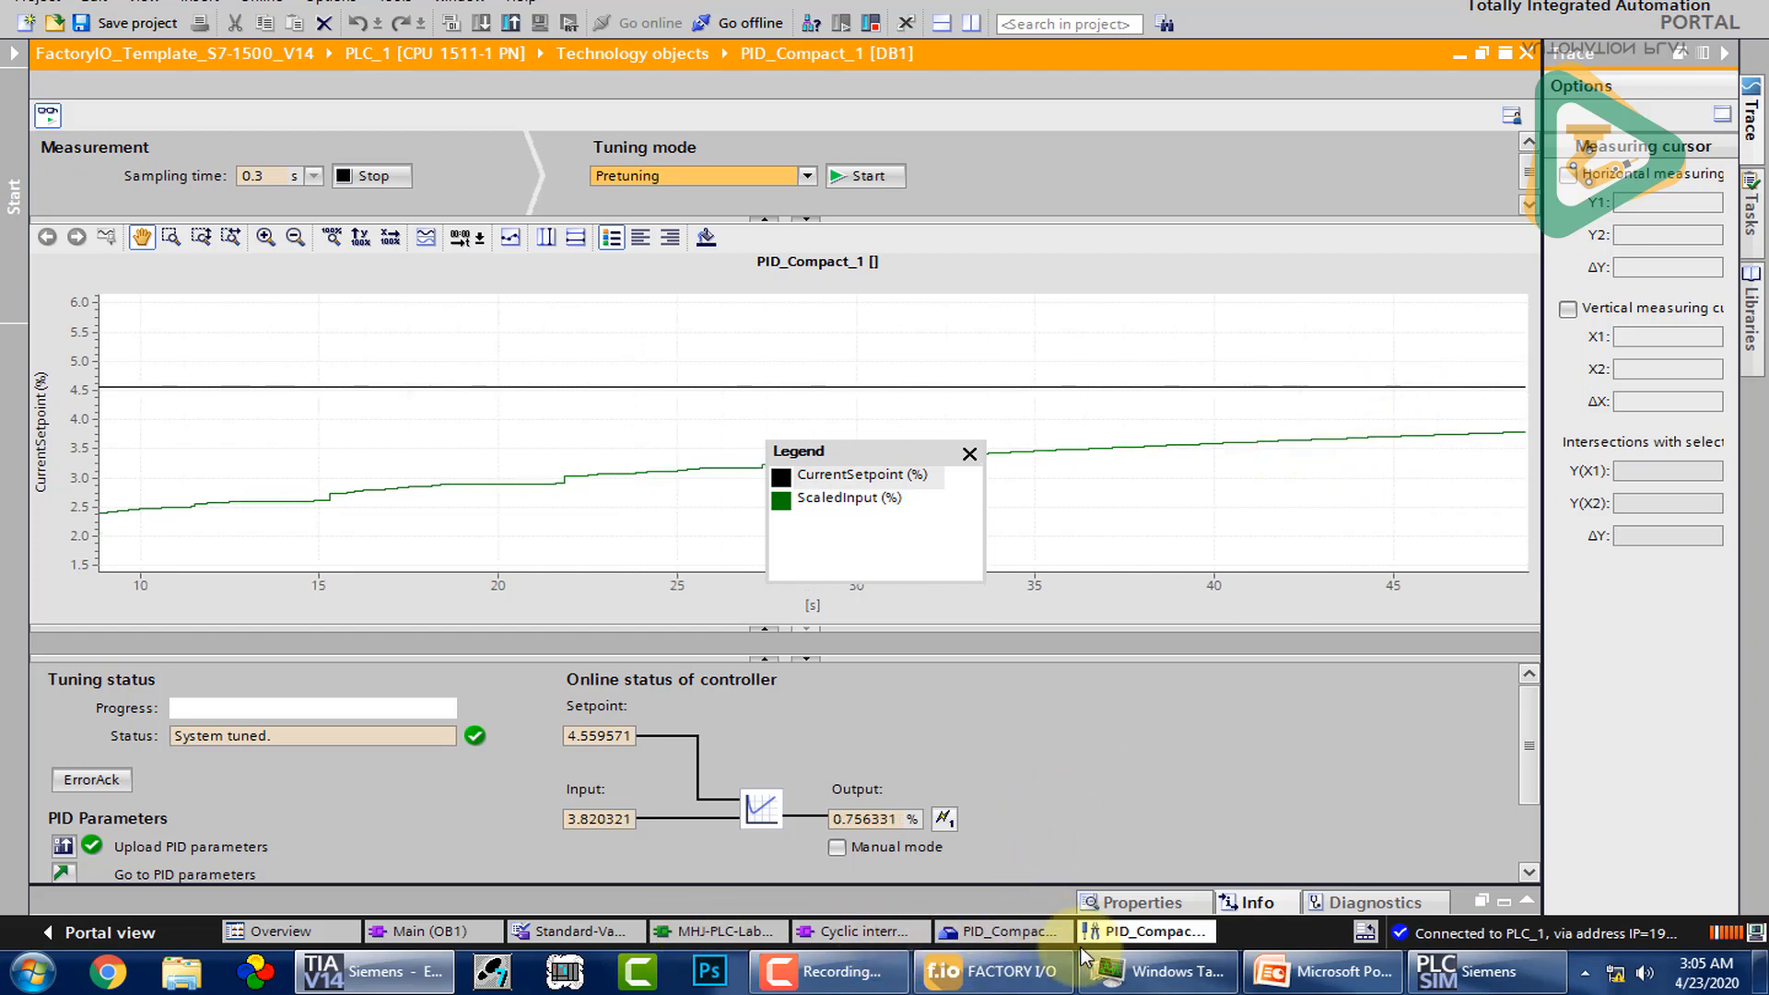
Step: Check the tank level in FACTORY I/O, review the Proportional Control slide in PowerPoint, and enlarge the trend around the setpoint and input curves
left_click(1005, 972)
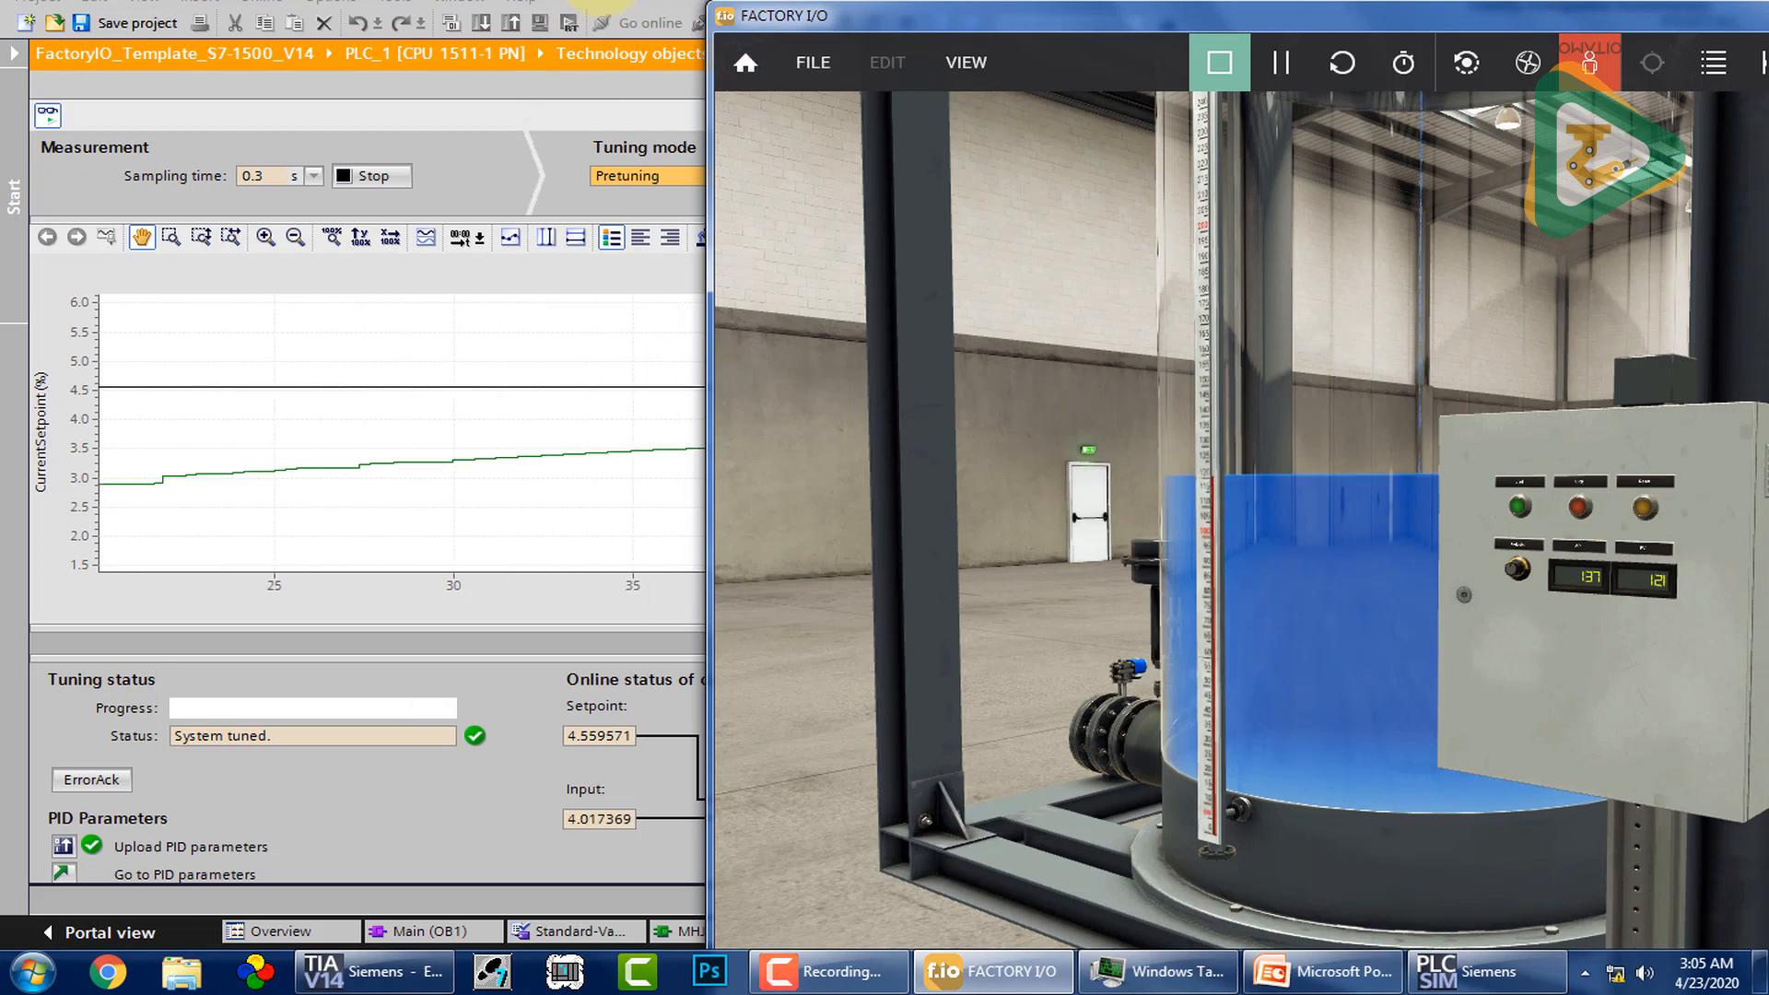
left_click(600, 0)
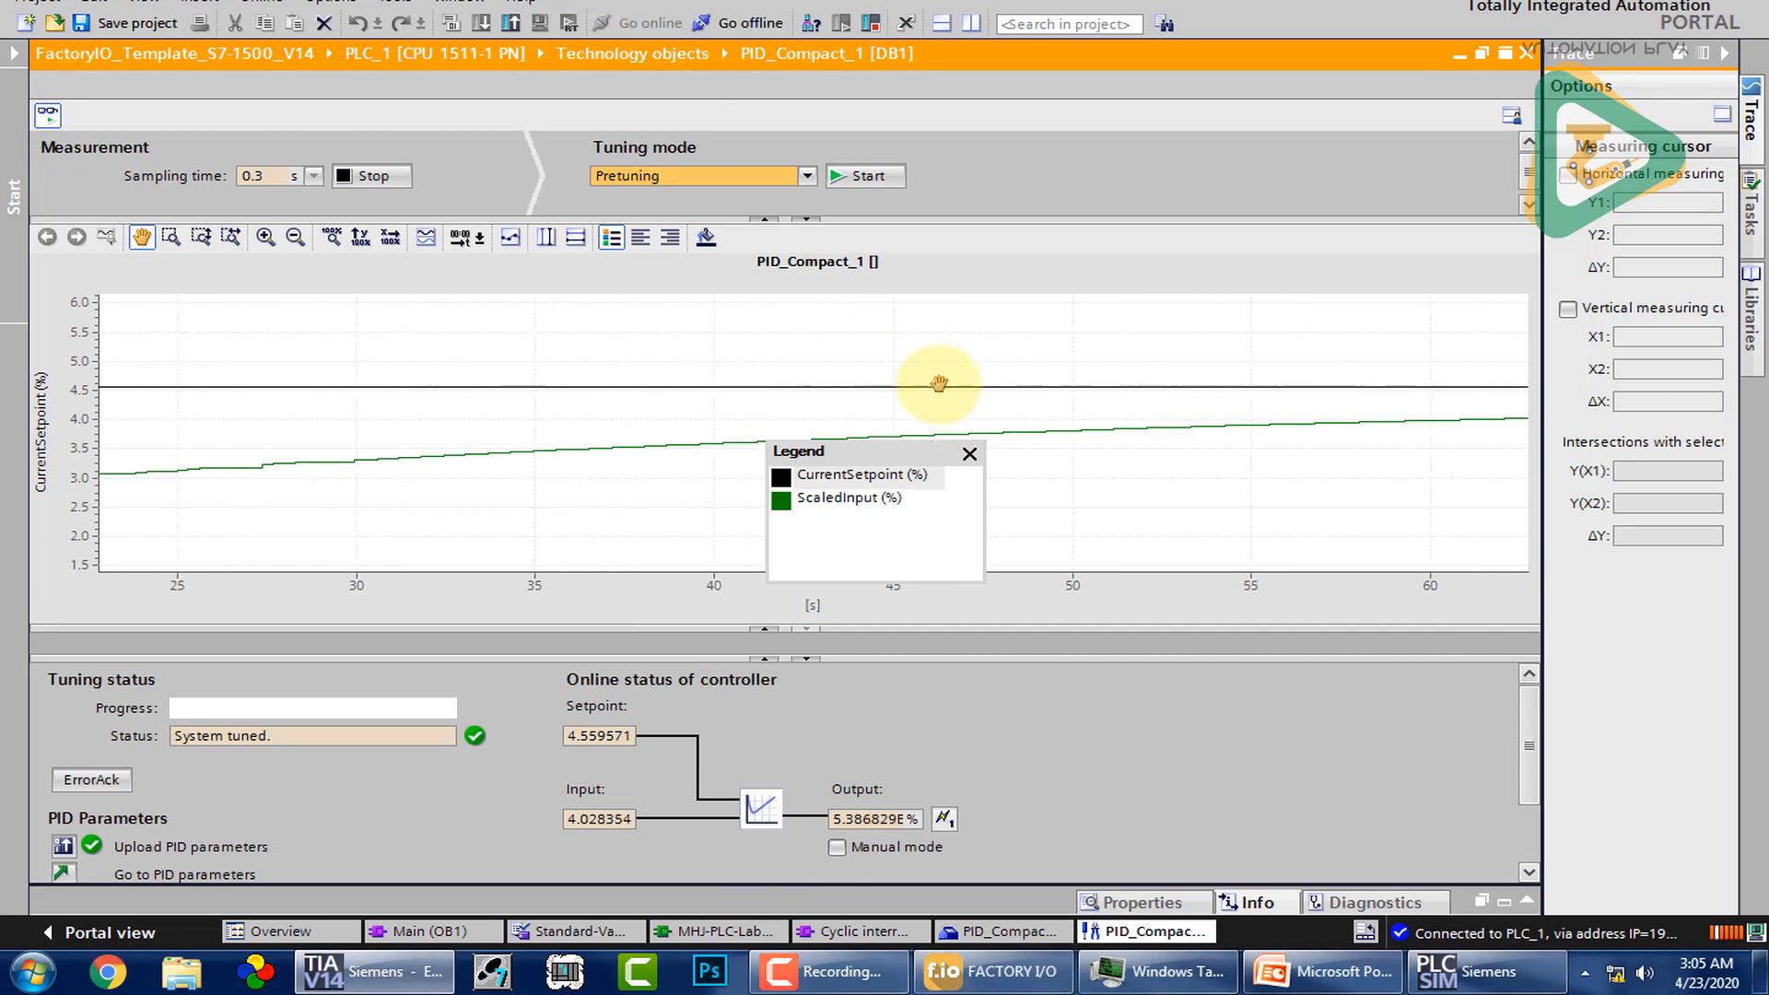
left_click(1324, 971)
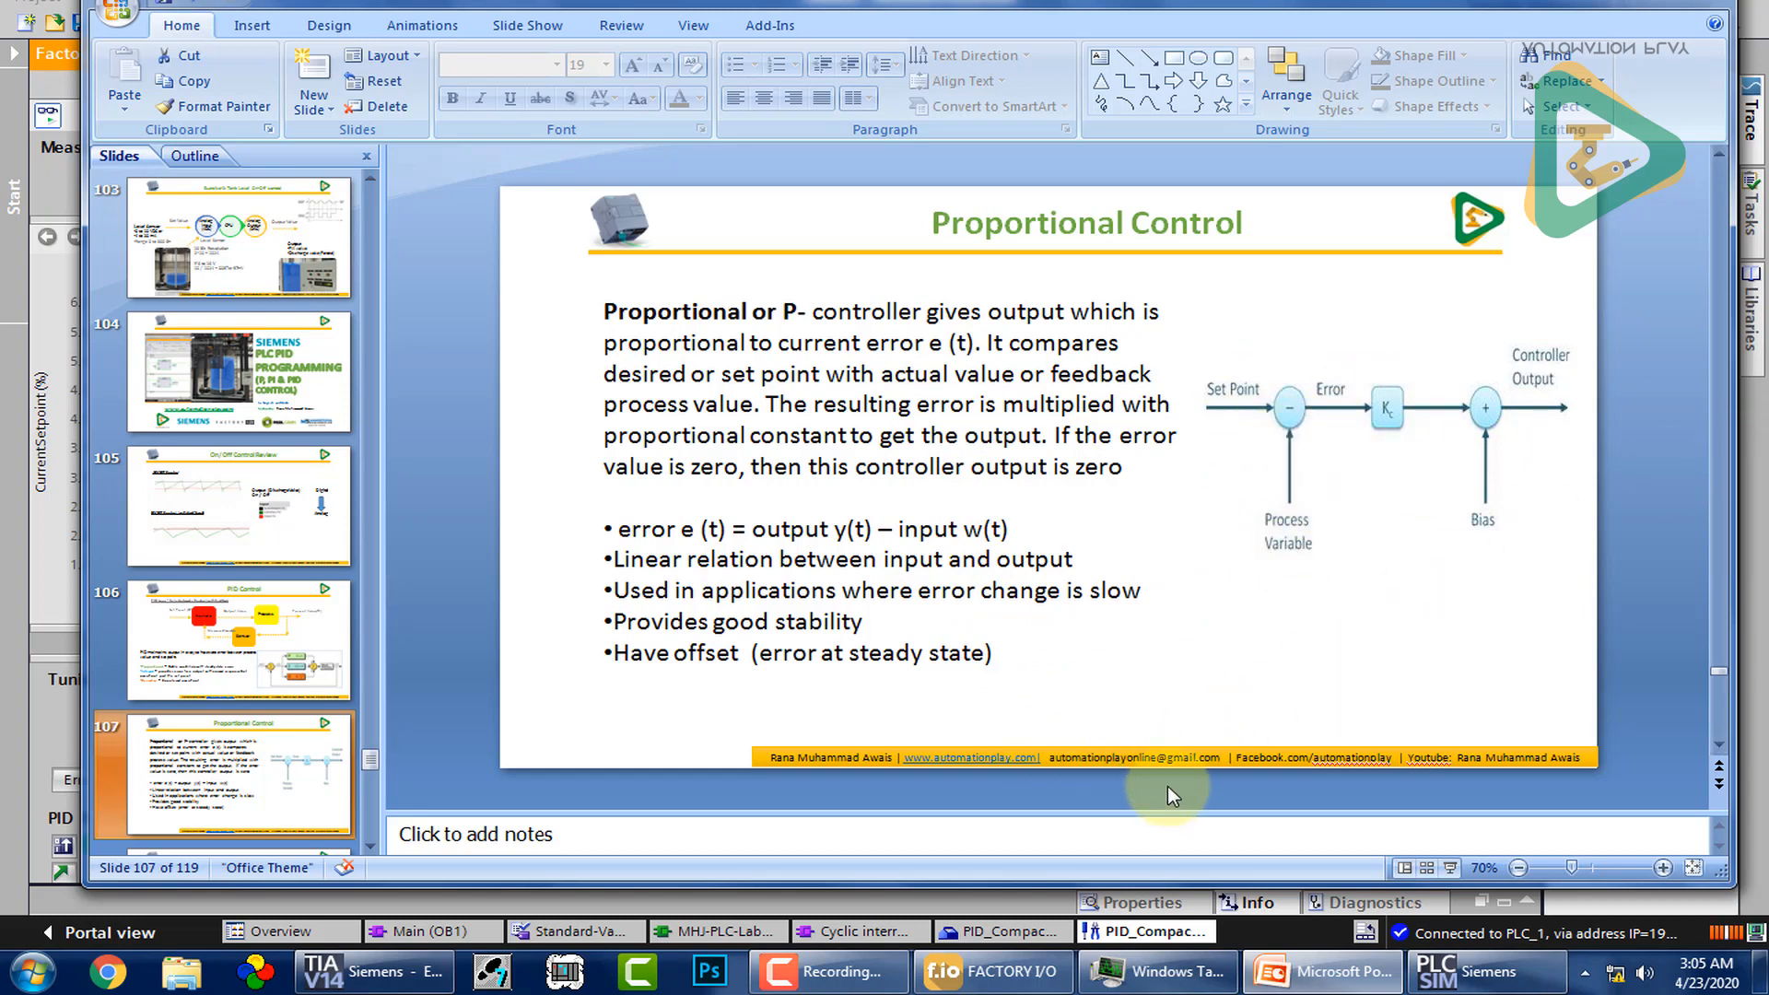
left_click(1324, 971)
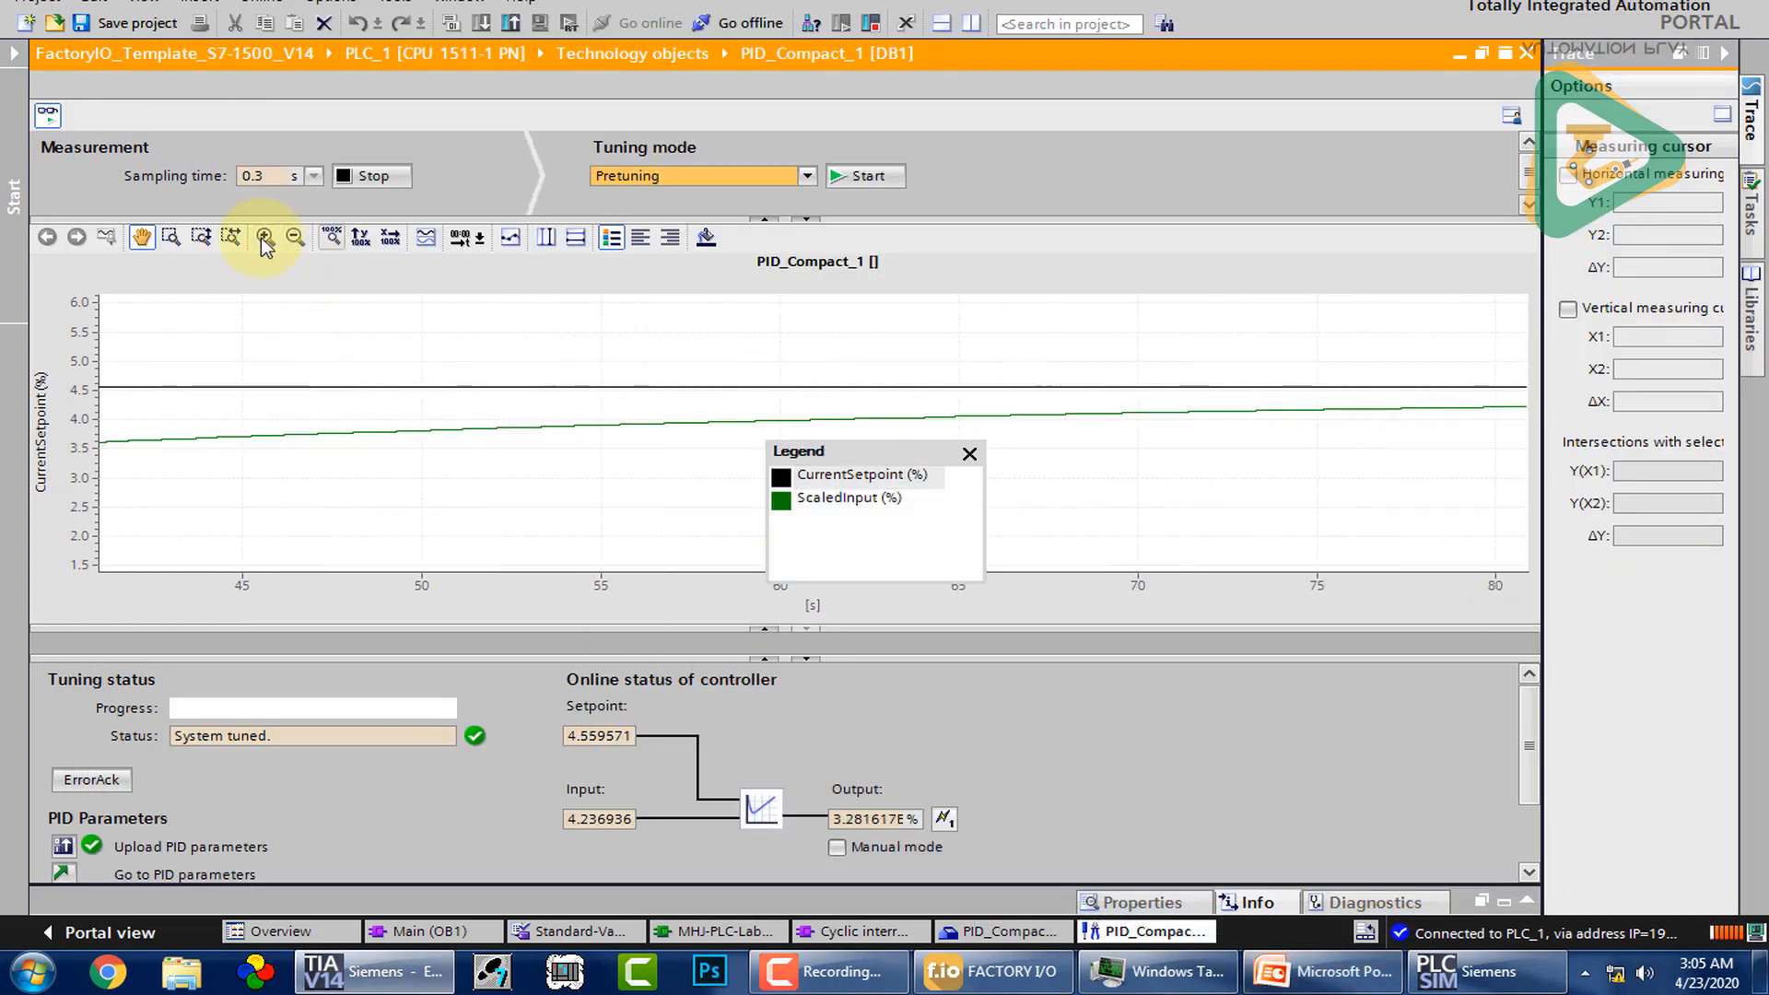
left_click(175, 239)
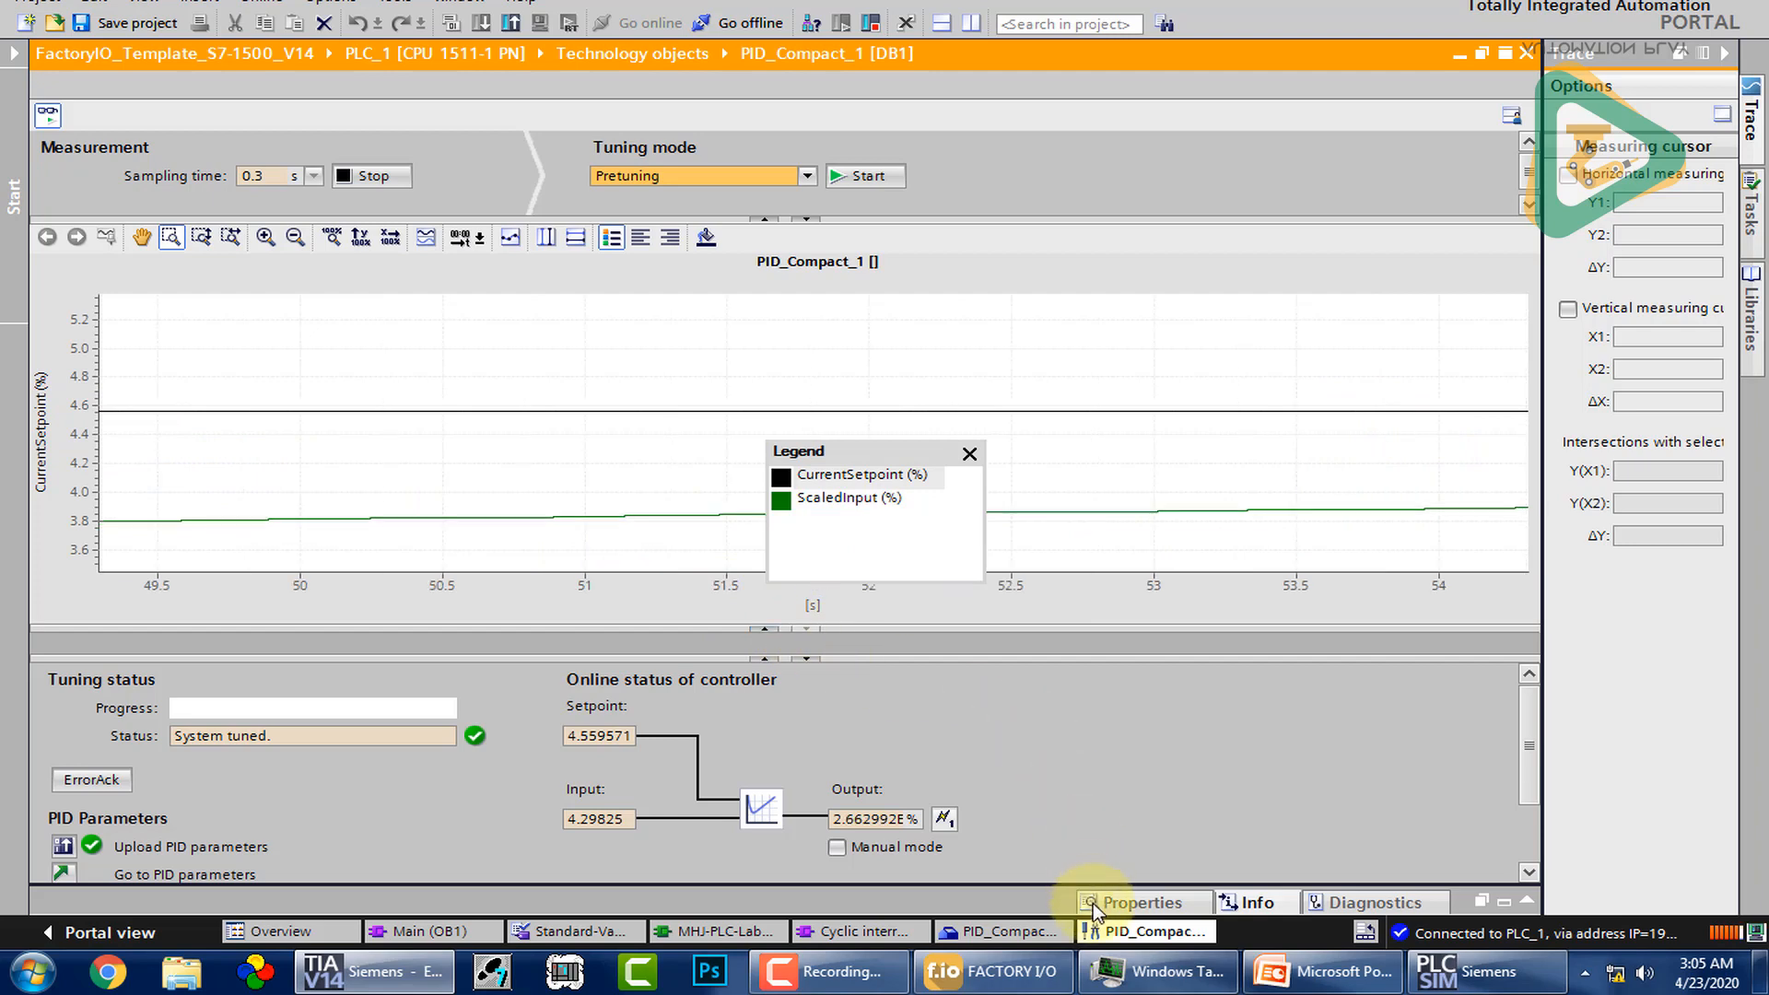
Step: Inspect the tank's inflow, water level and SP/PV displays in FACTORY I/O, then return to the trend in TIA Portal
left_click(1009, 975)
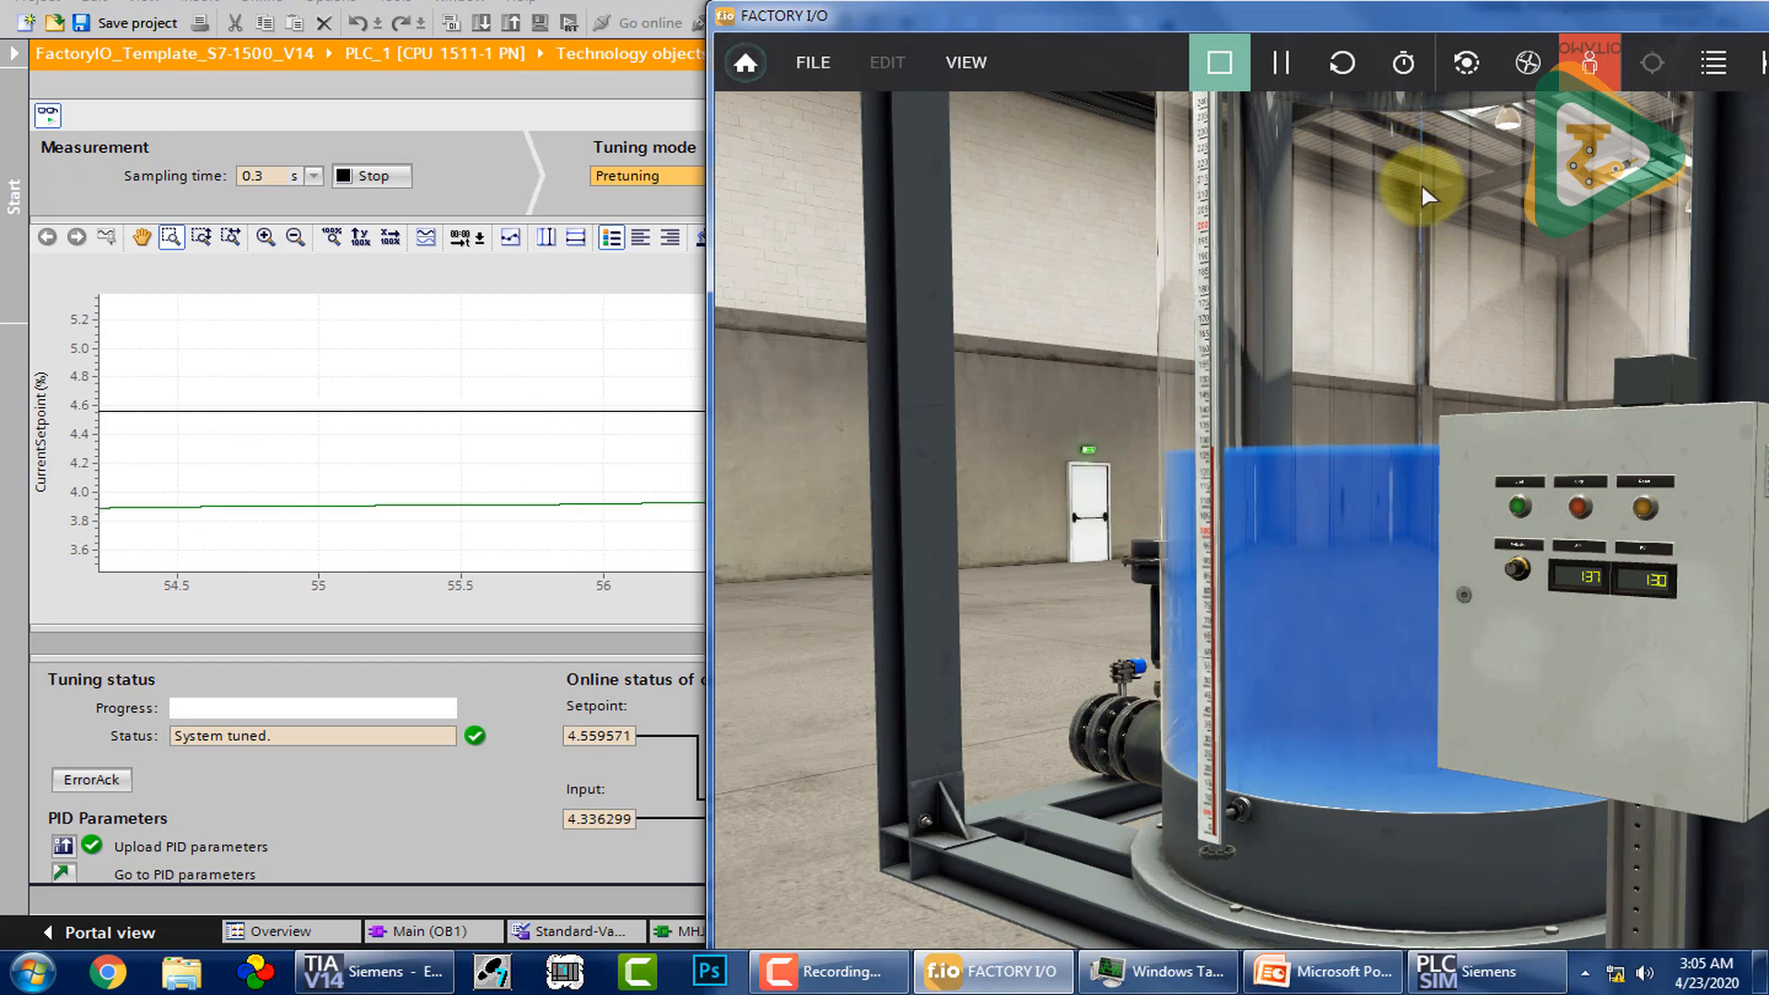
scroll(1422, 185, "up", 3)
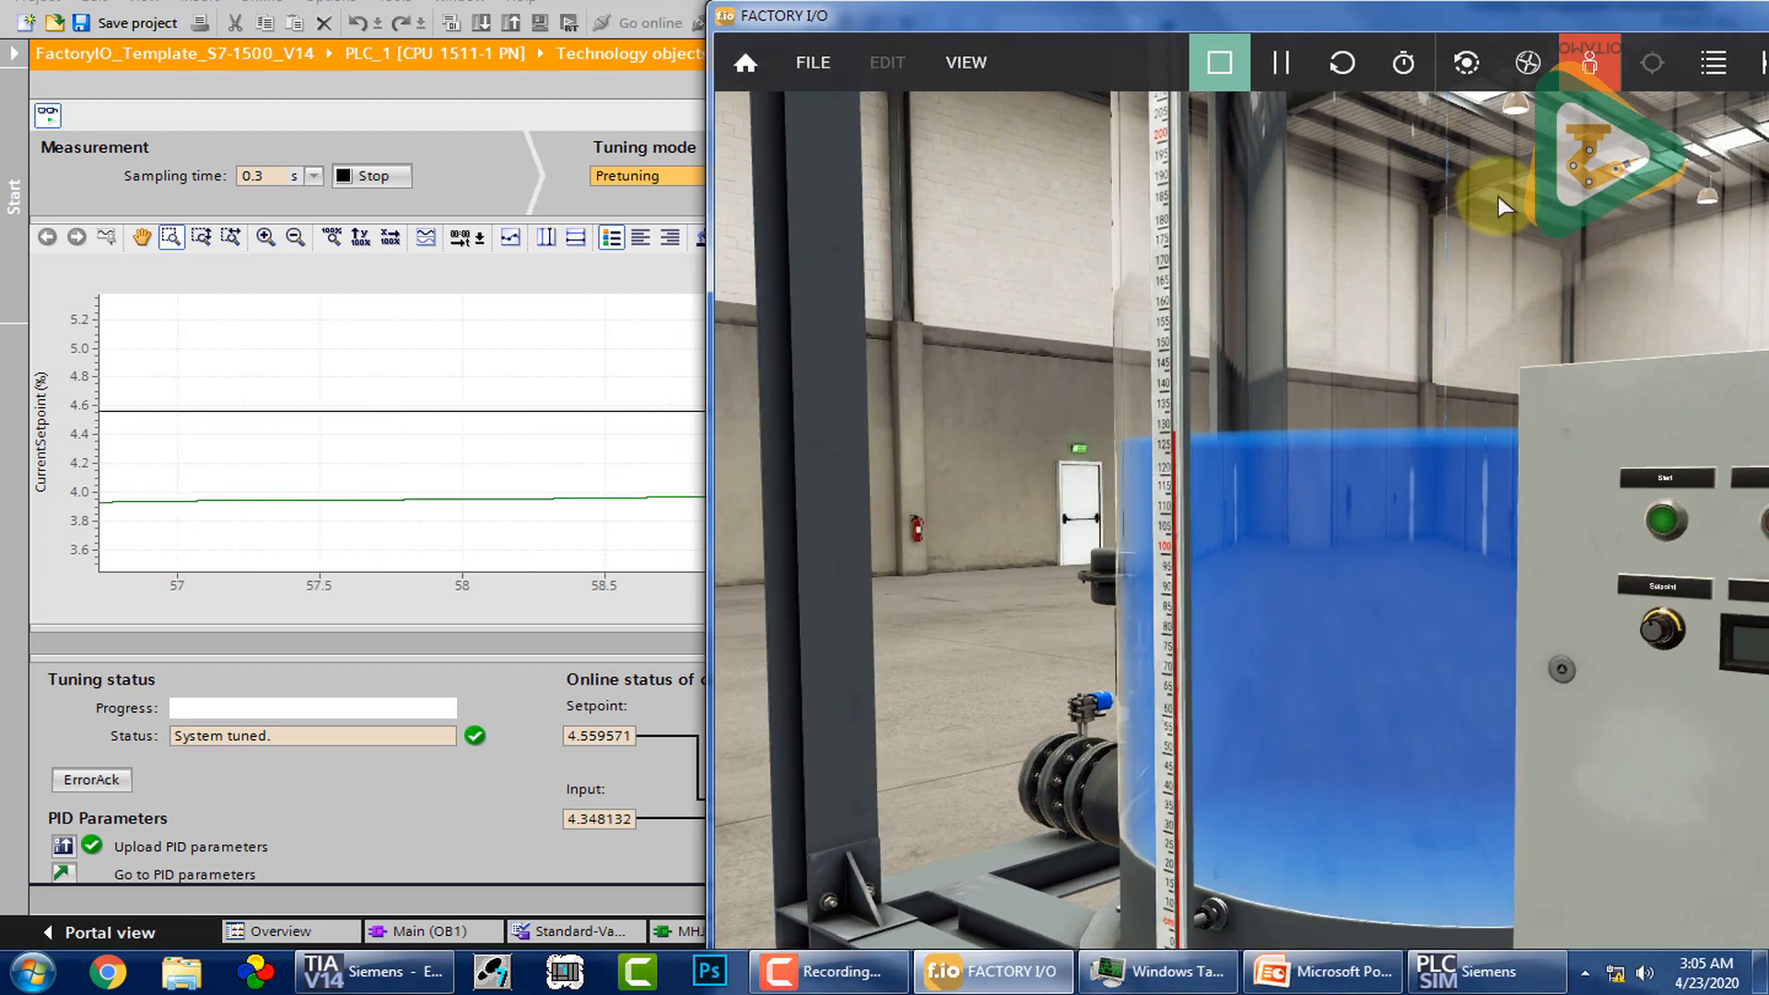
scroll(1498, 196, "down", 2)
left_click_drag(1557, 324, 1656, 269)
left_click_drag(1315, 529, 1318, 544)
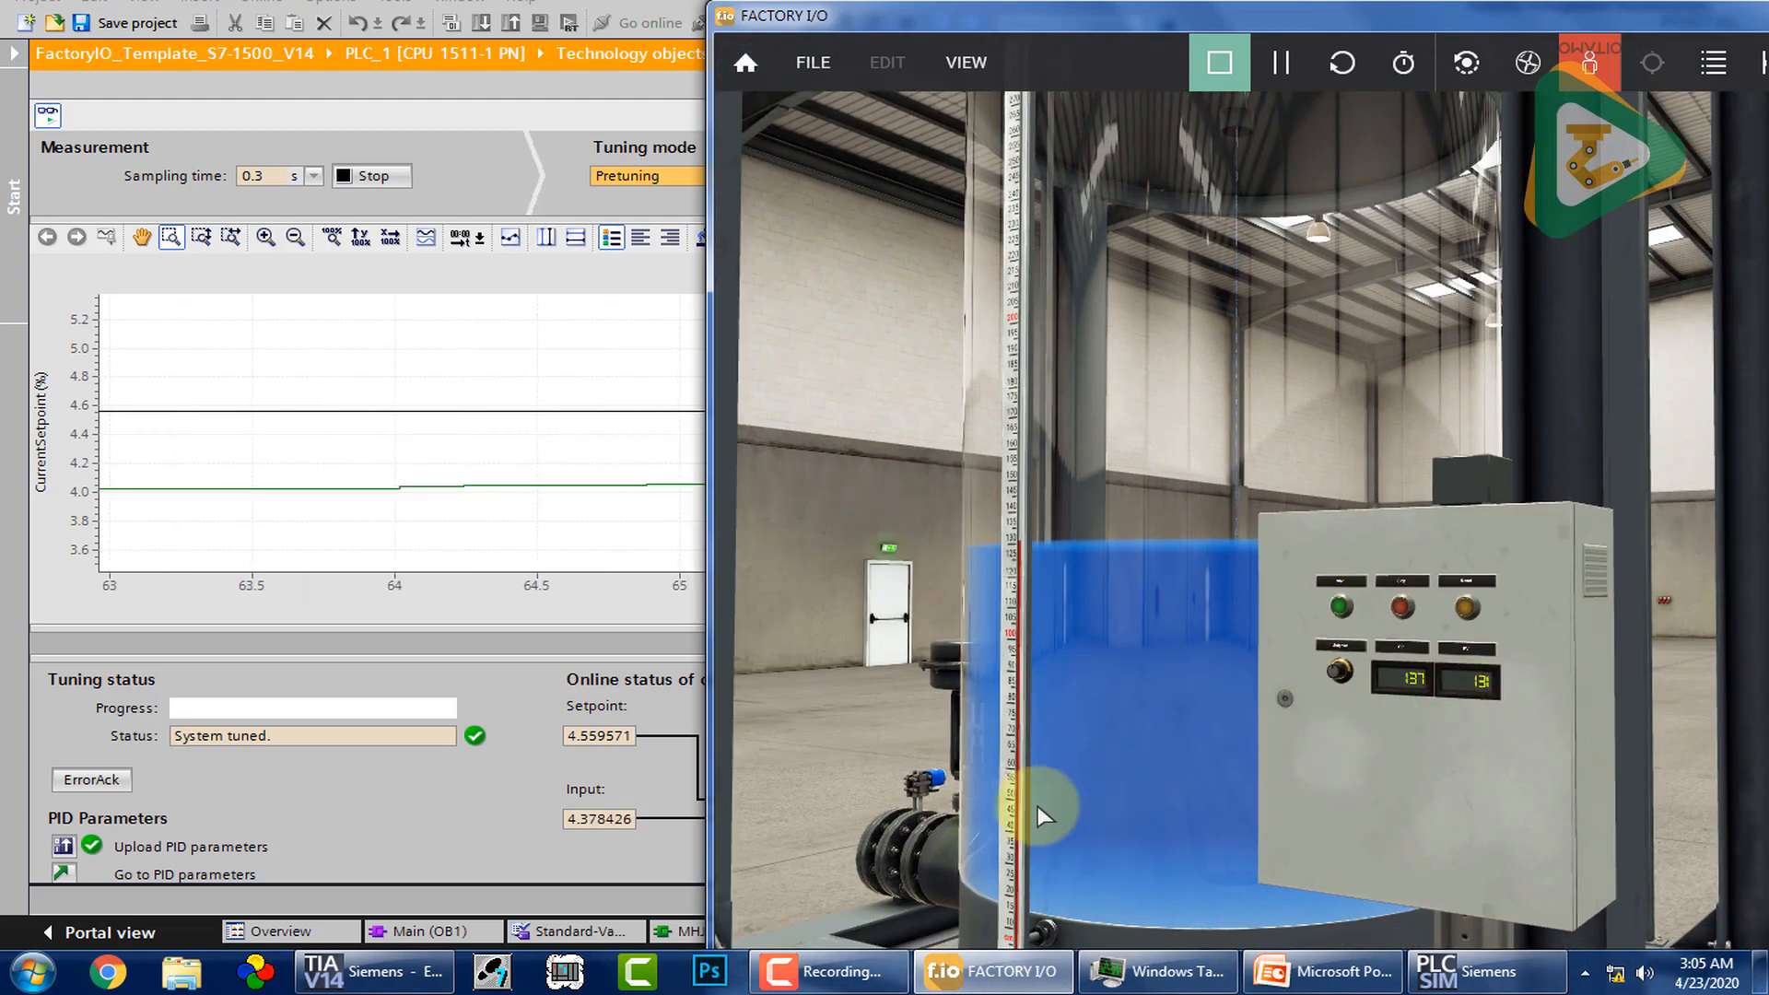
left_click(195, 48)
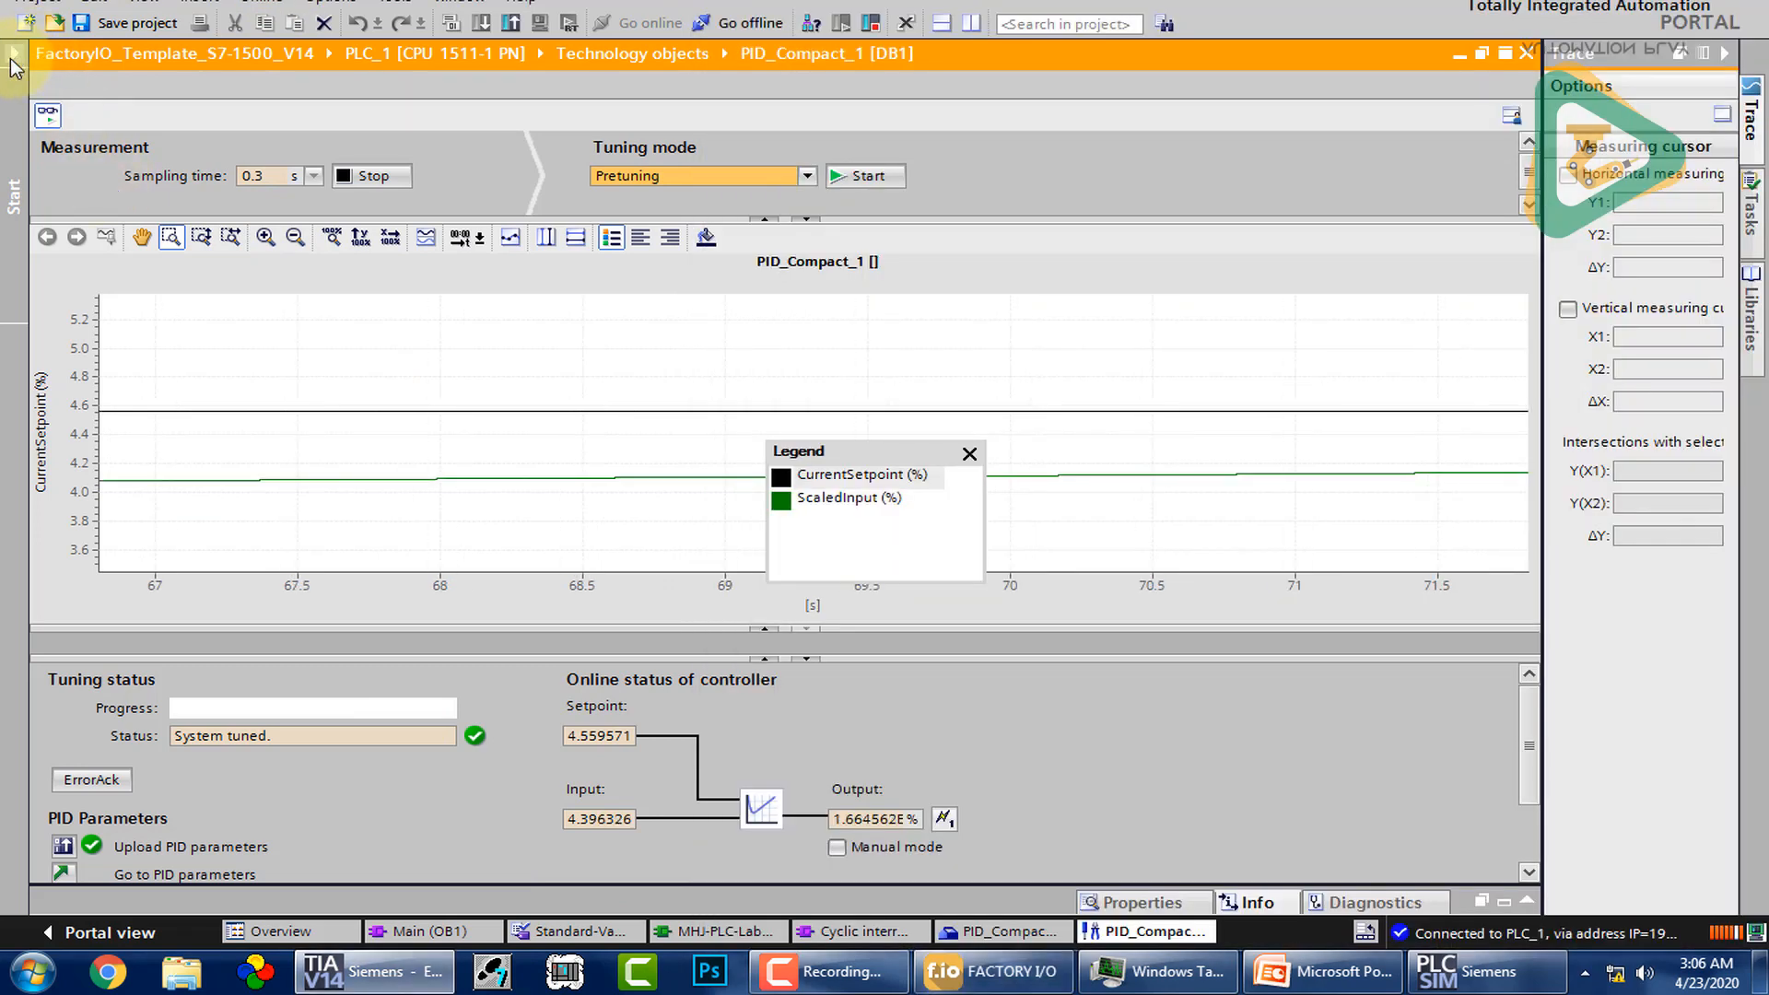
Step: Expand the project tree, dock all tags in the FACTORY I/O scene, and return to the commissioning view in TIA Portal
left_click(12, 56)
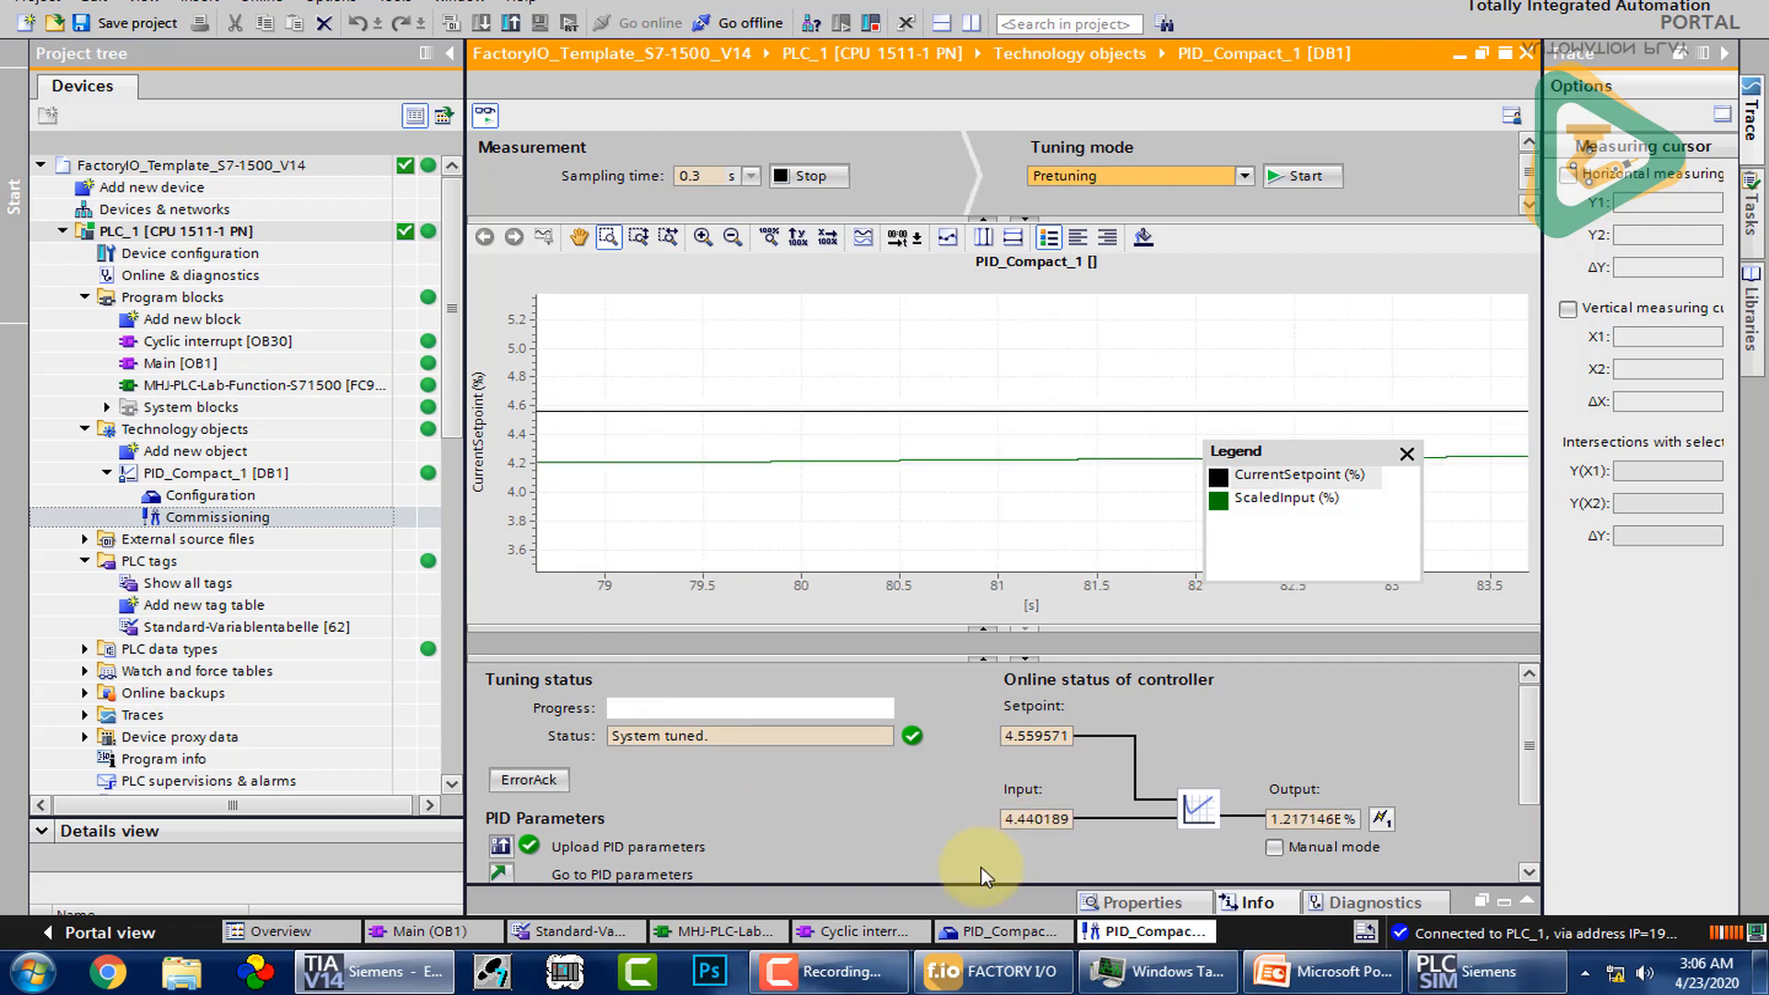
left_click(1011, 986)
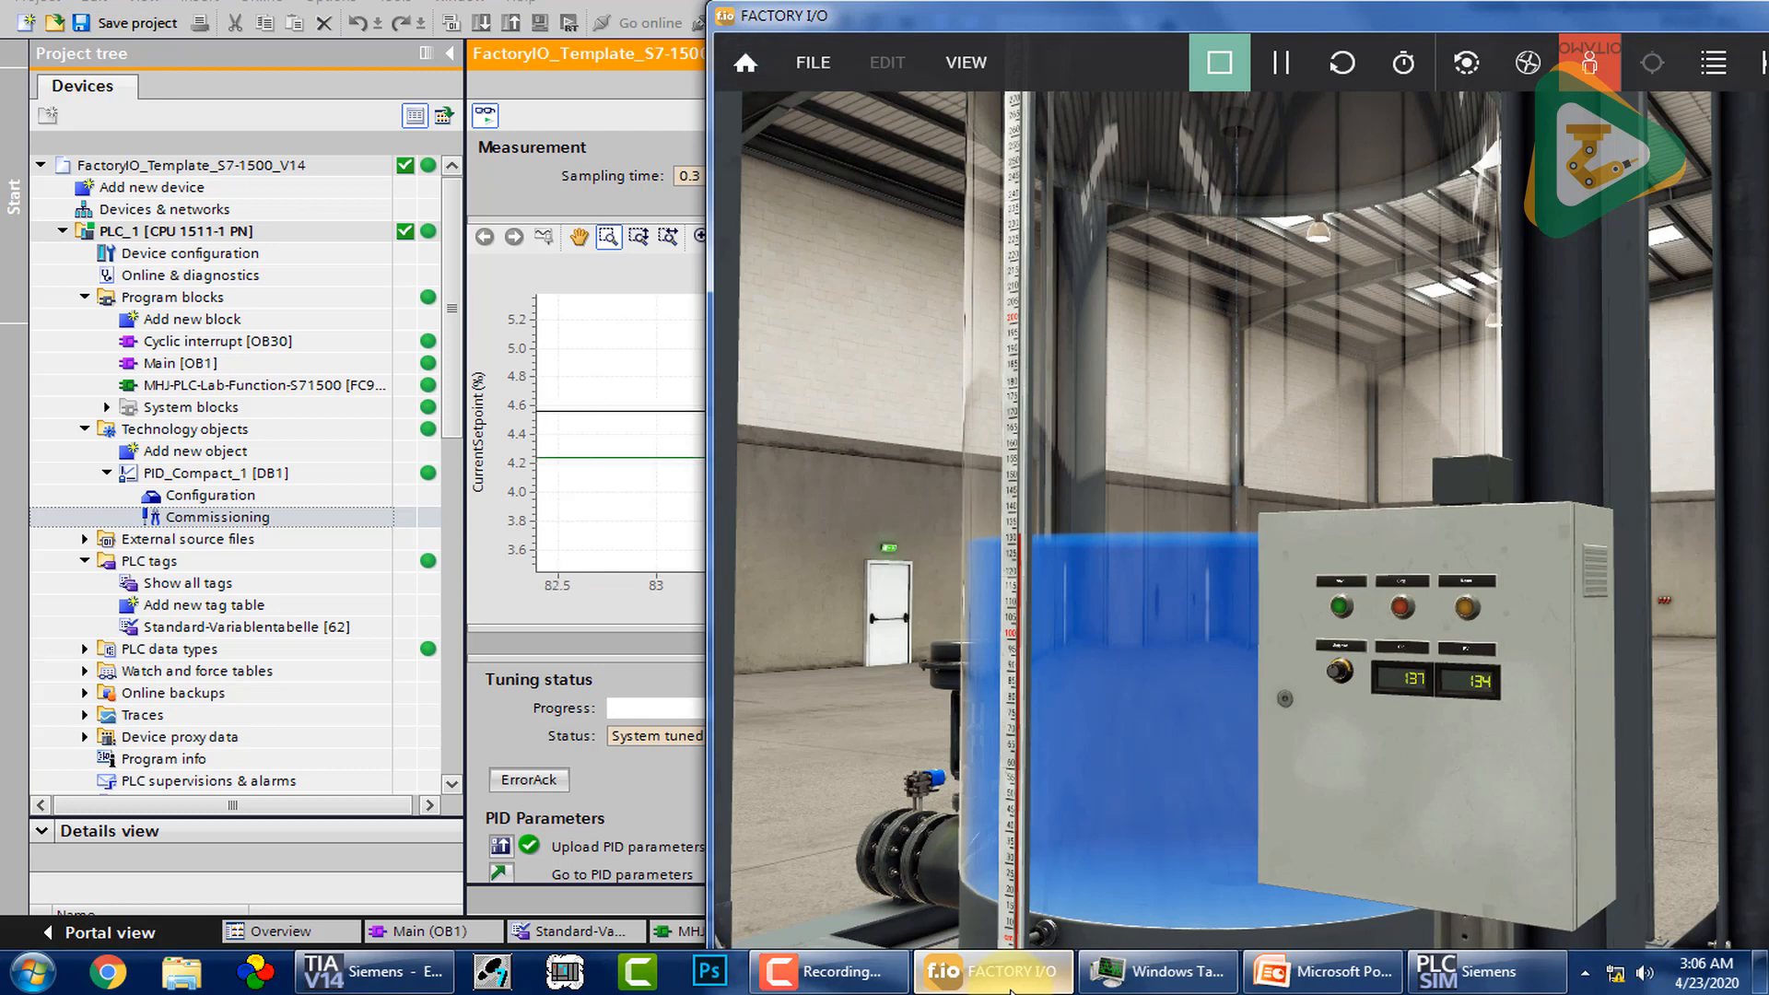
left_click(968, 61)
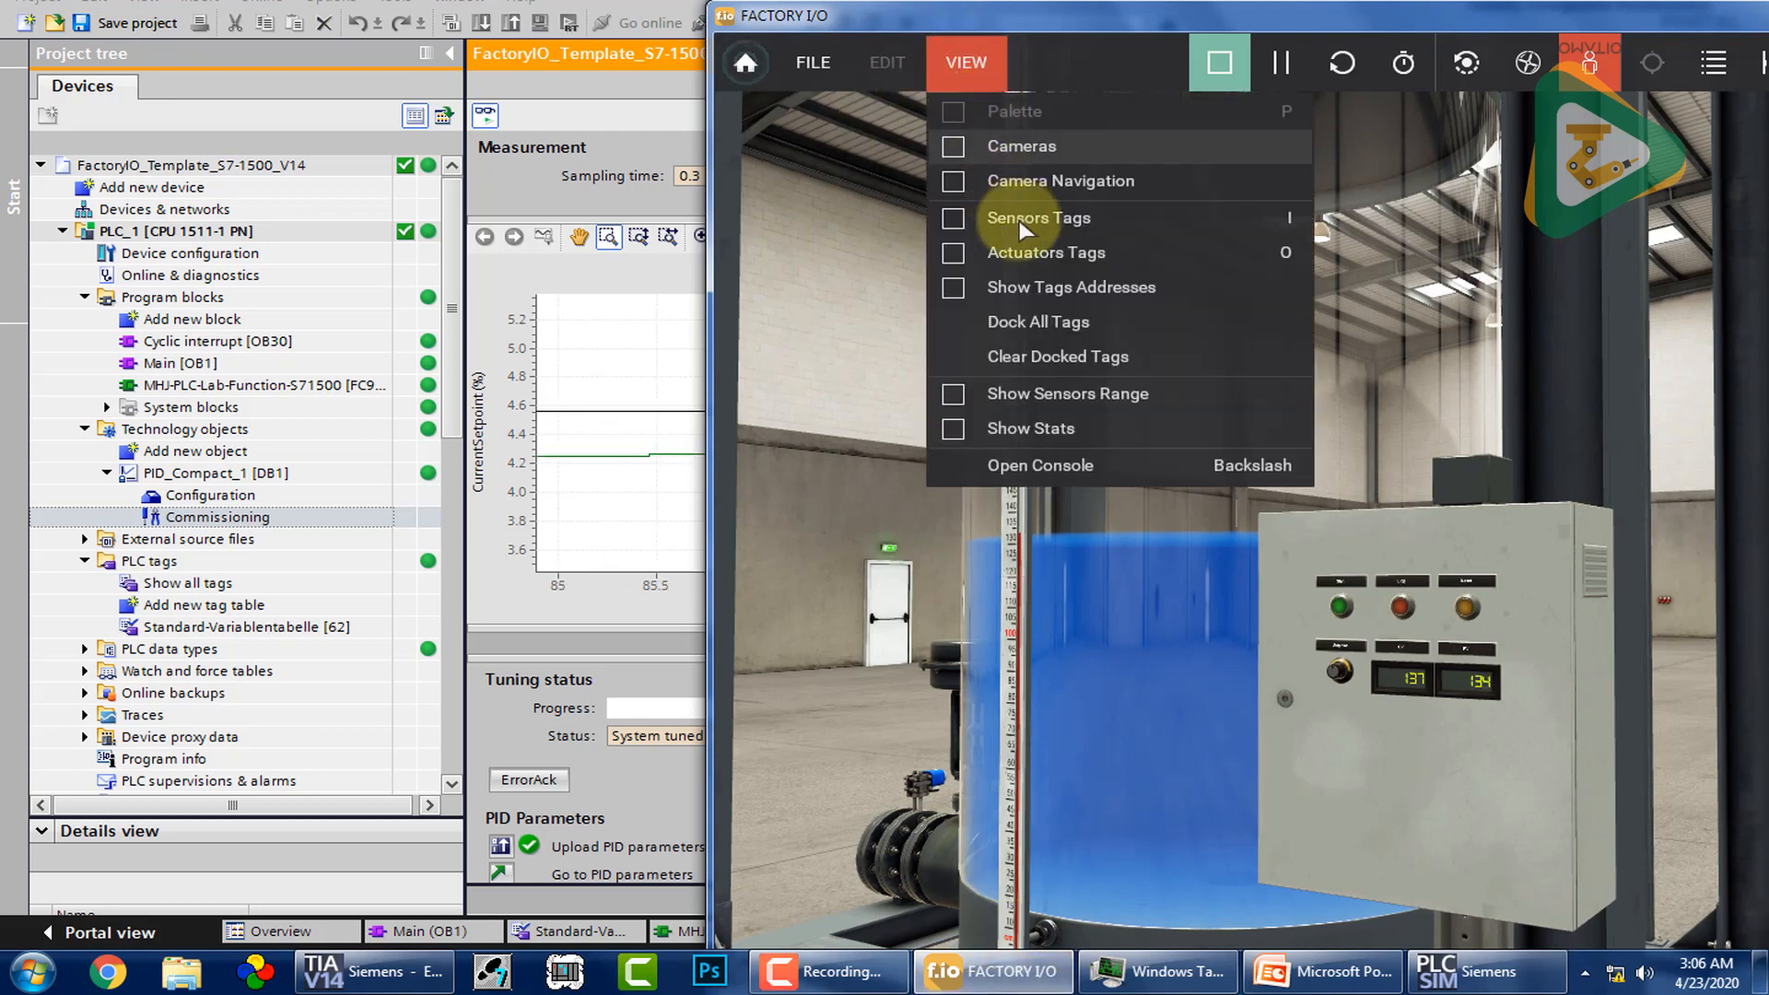
left_click(1026, 317)
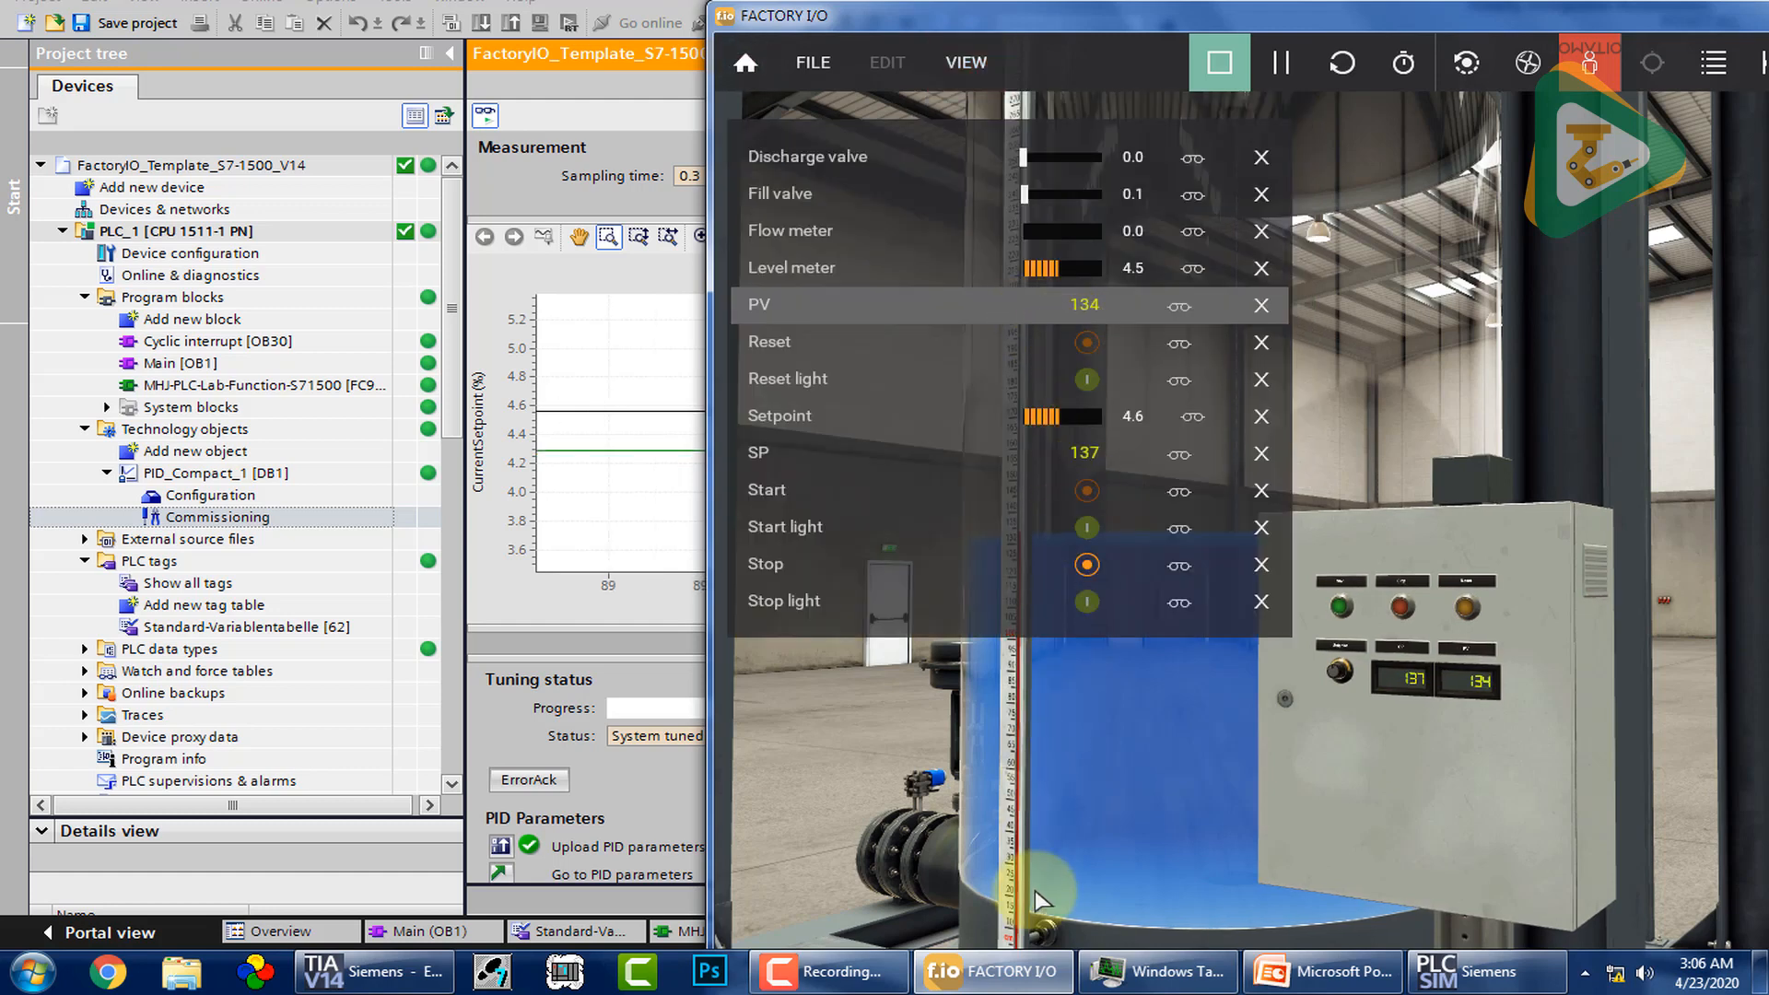
left_click(1002, 976)
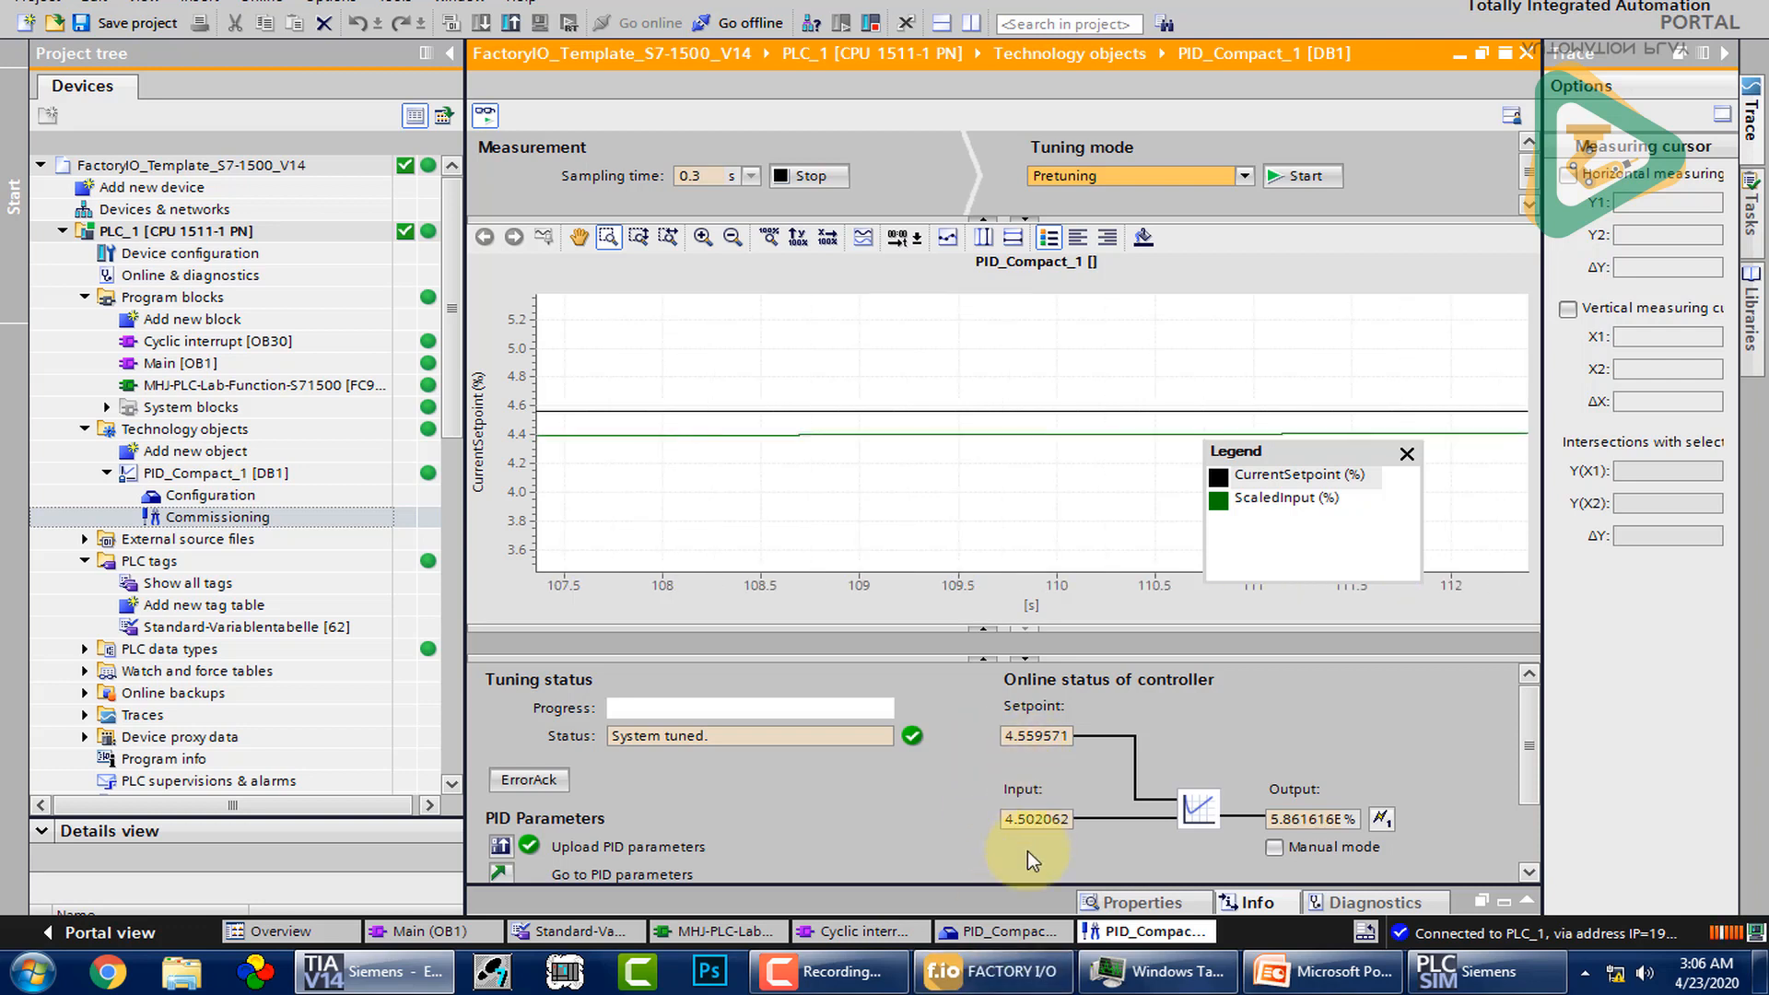
Step: Switch to FACTORY I/O and force the tank's discharge valve to 5.0
left_click(1013, 972)
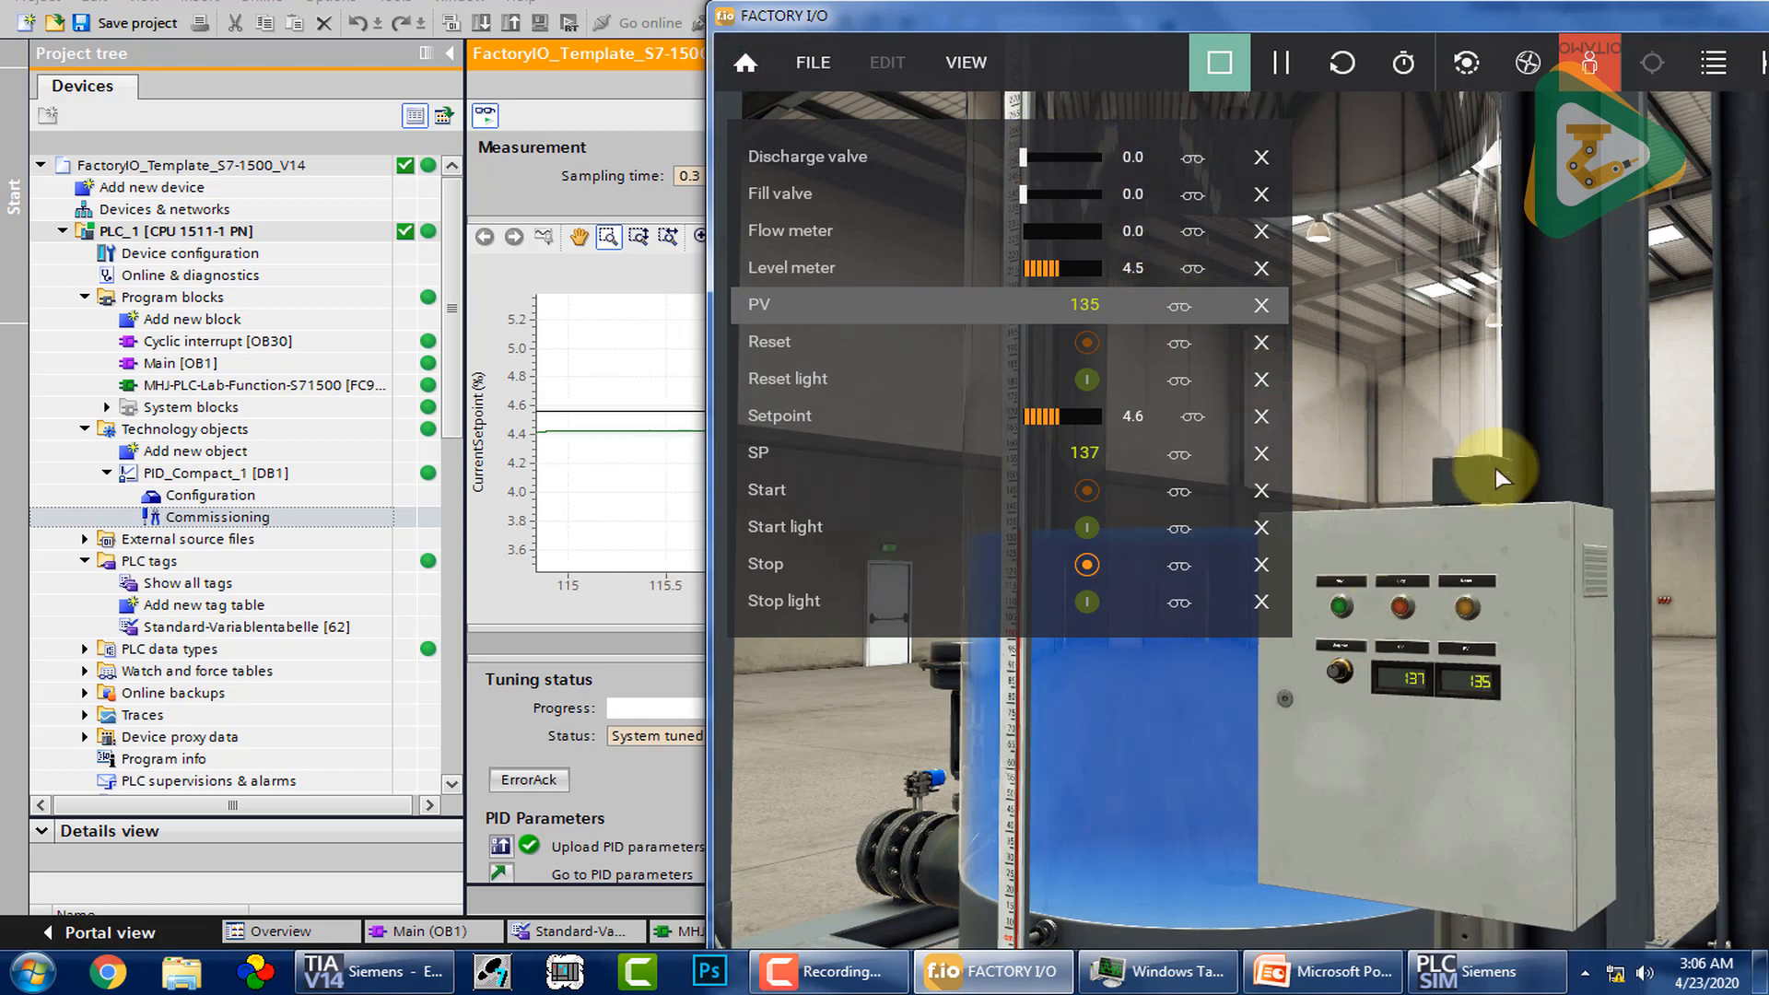
left_click_drag(1376, 407, 1330, 401)
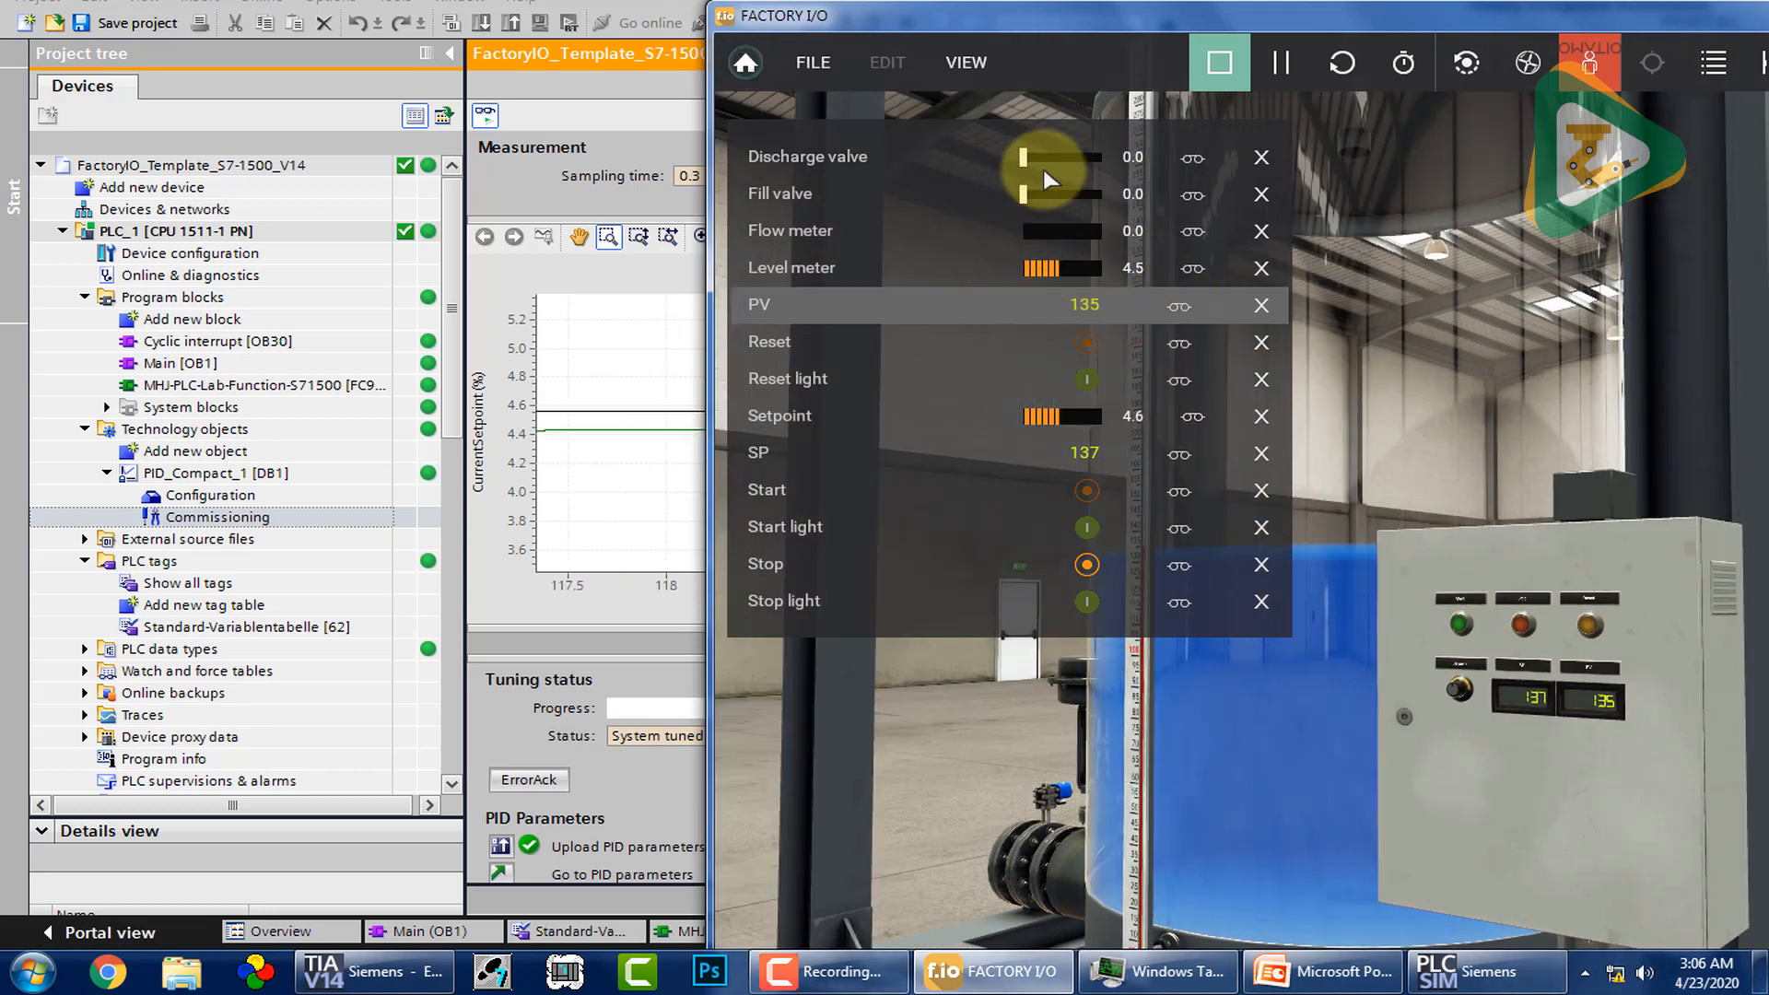
left_click(1054, 157)
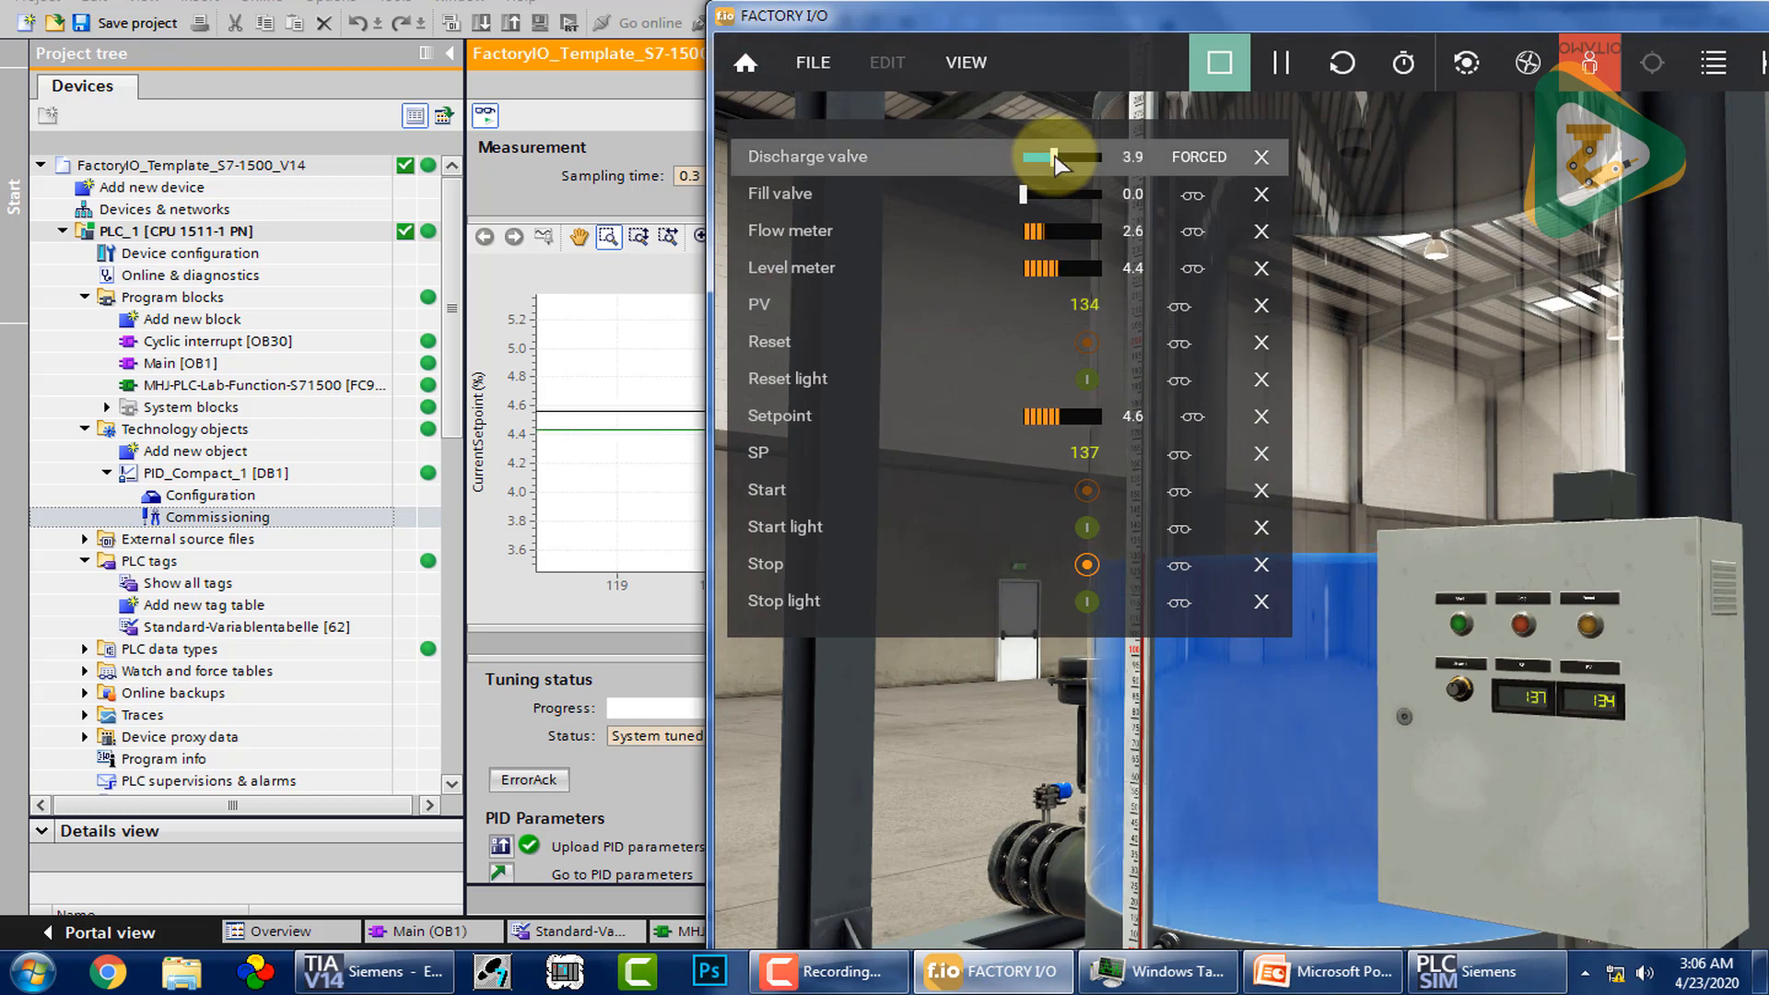
left_click_drag(1057, 156, 1063, 157)
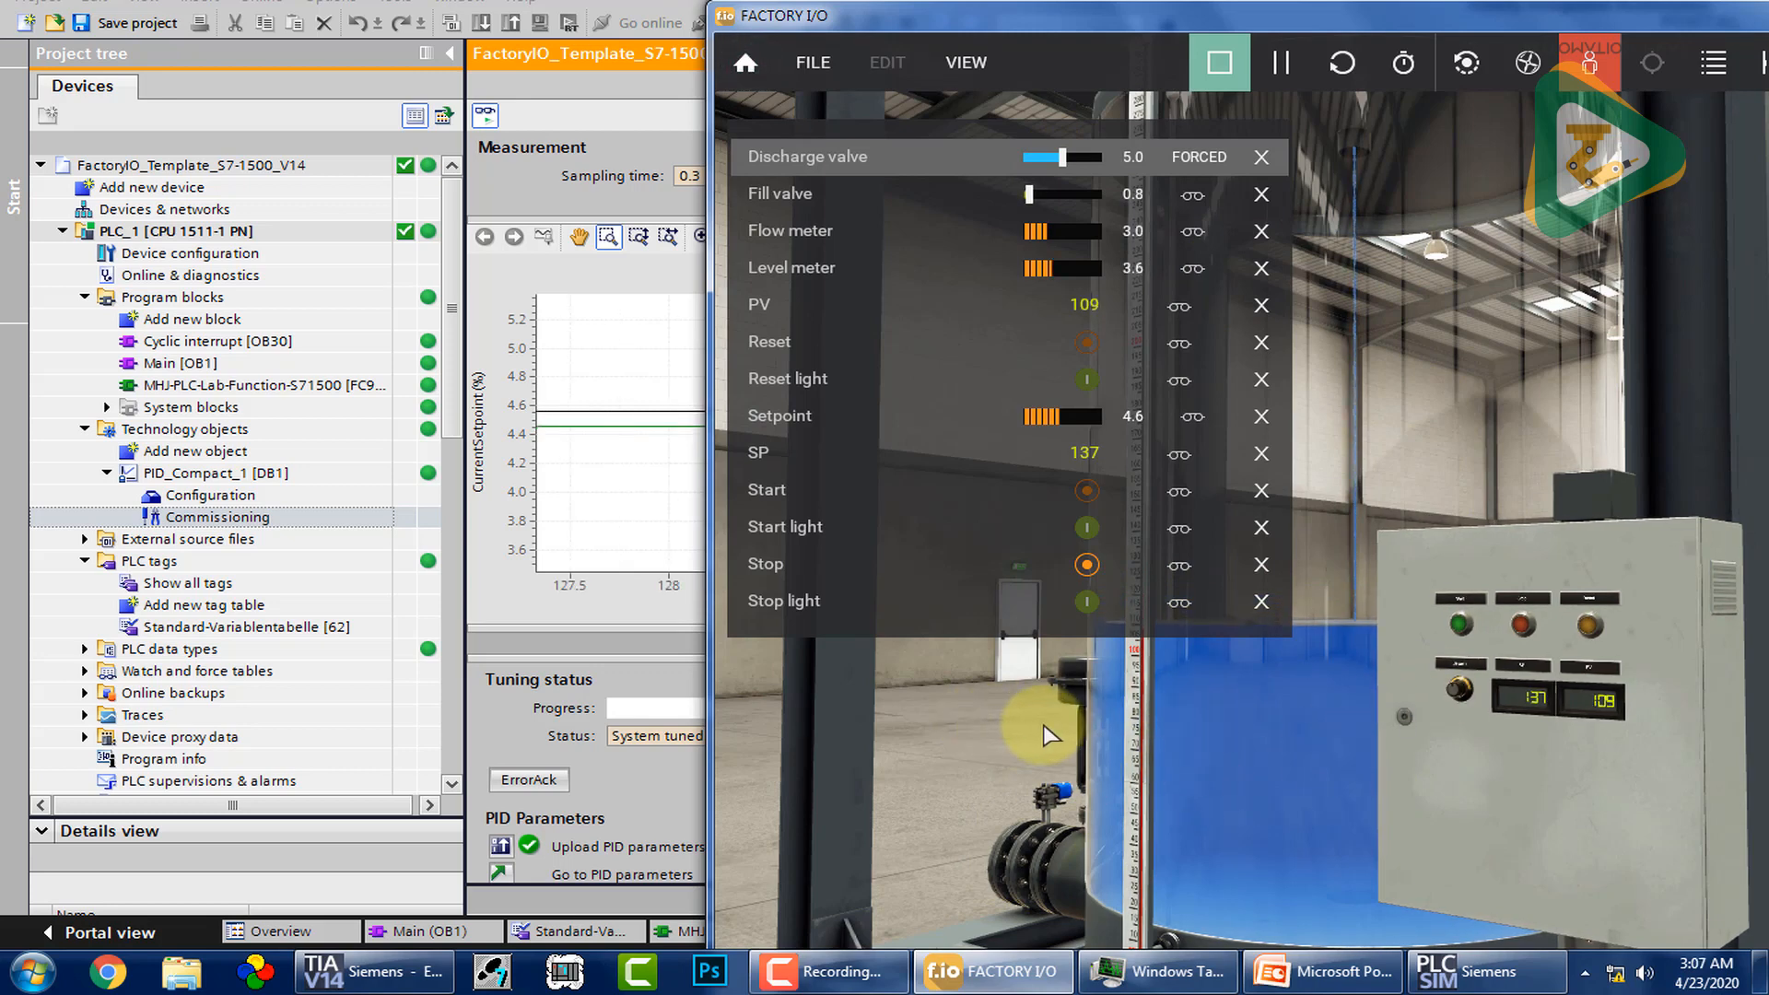
Step: In TIA Portal, set the proportional gain of PID_Compact_1 to 10.0 and reopen its commissioning view
left_click(1009, 984)
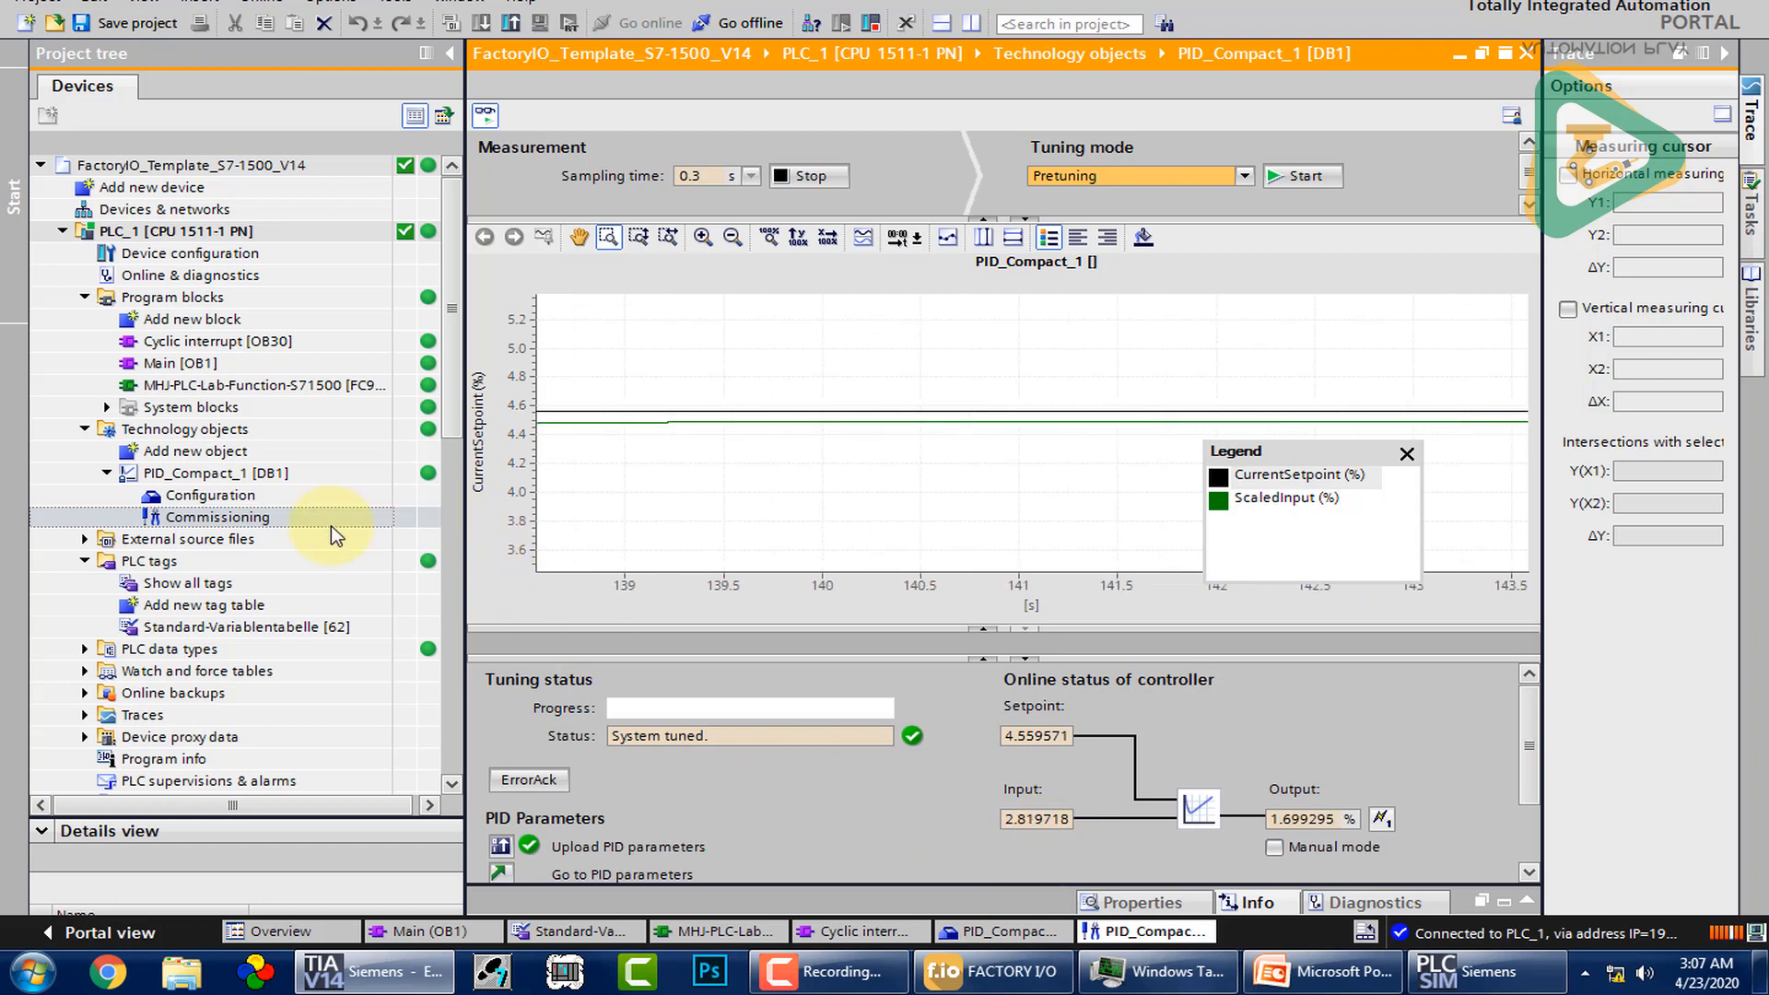
double_click(210, 497)
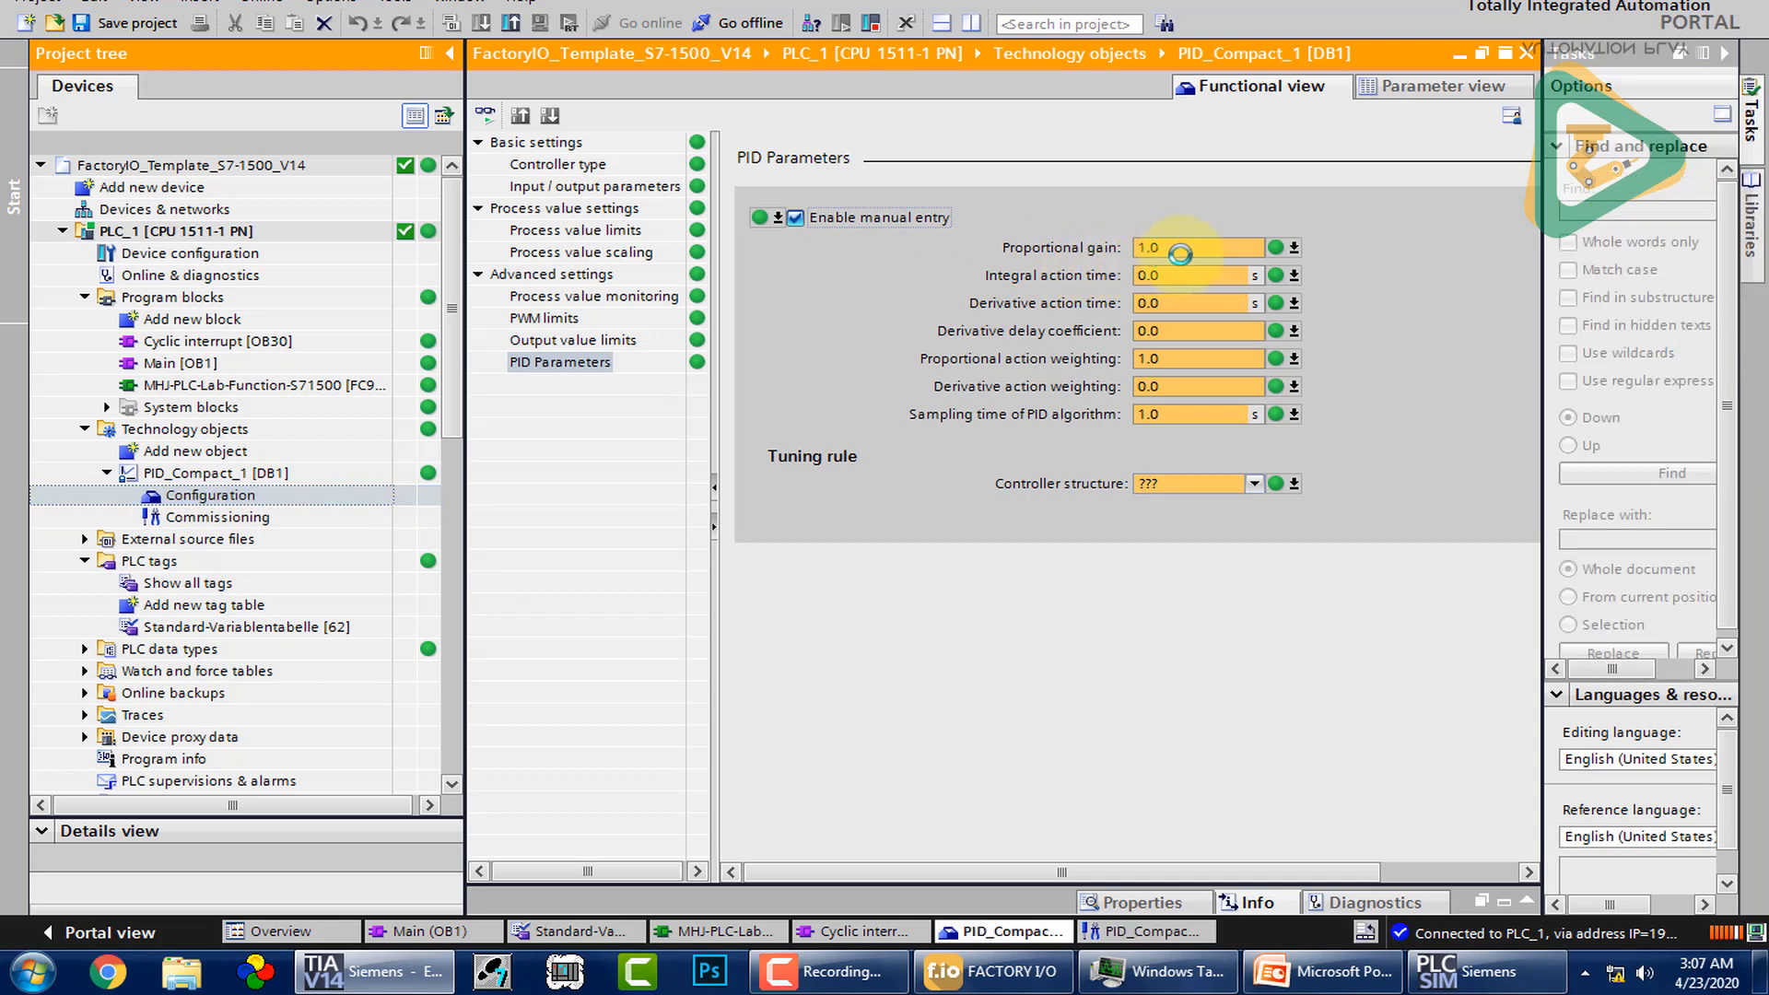
left_click(1143, 248)
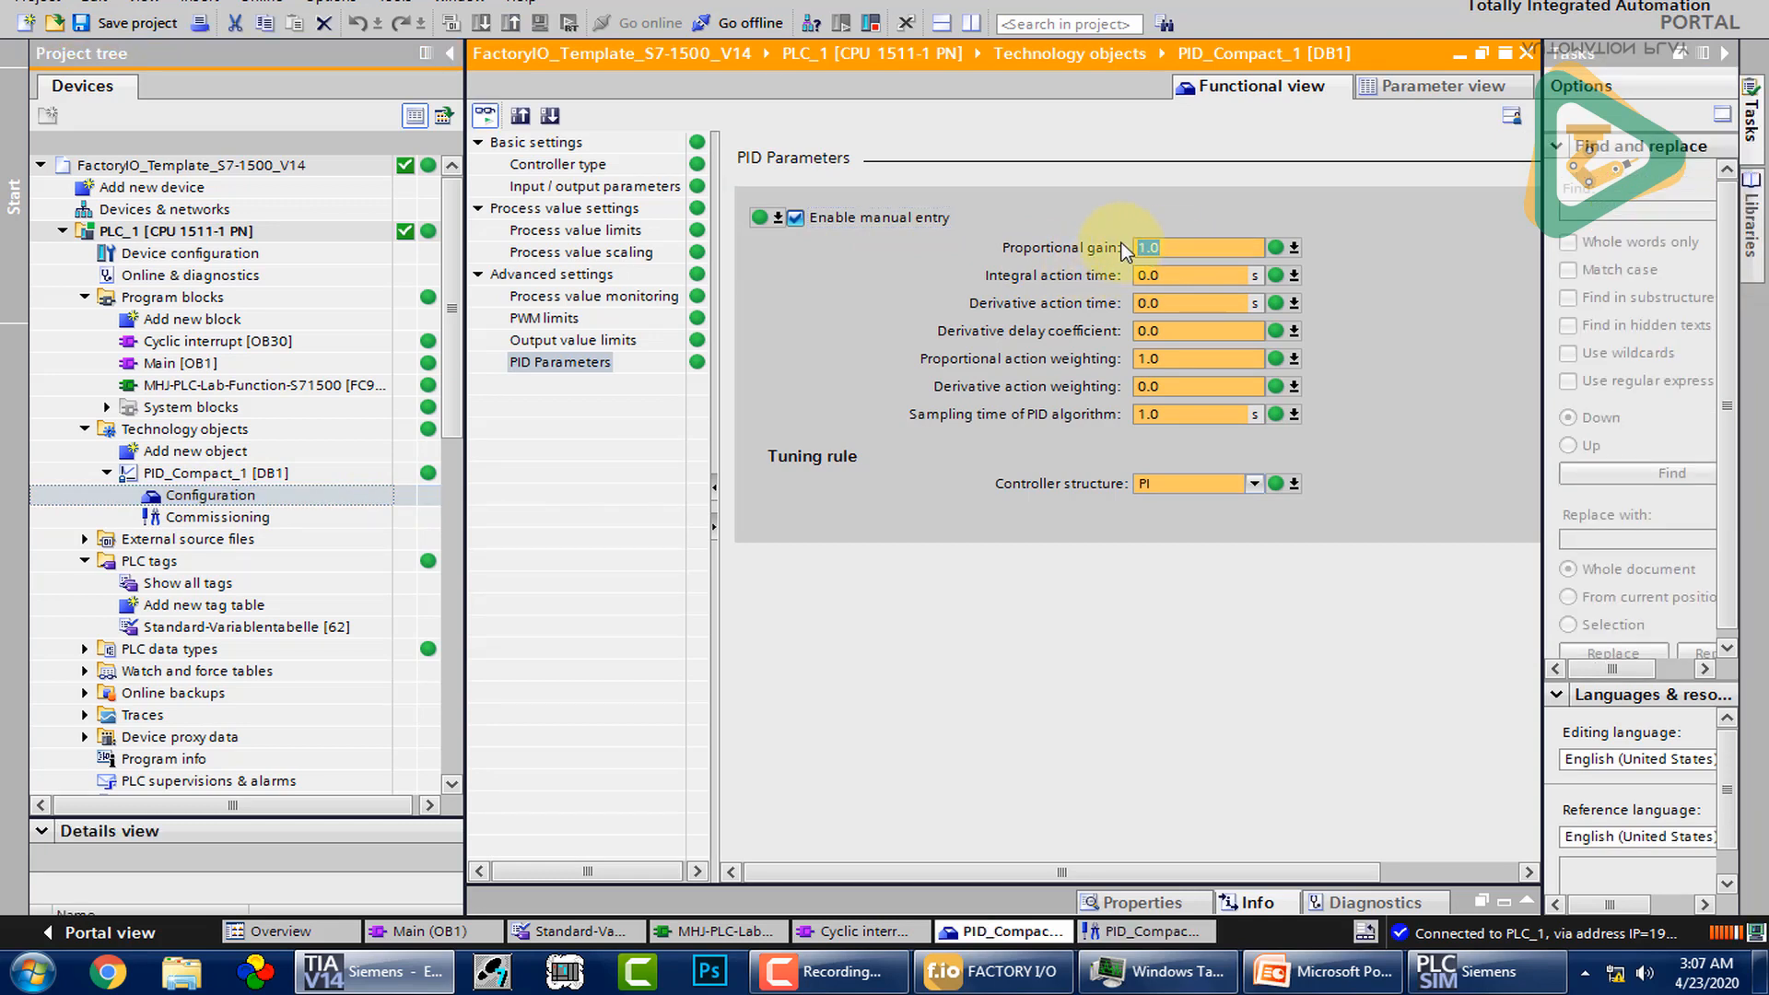
type("1")
double_click(263, 512)
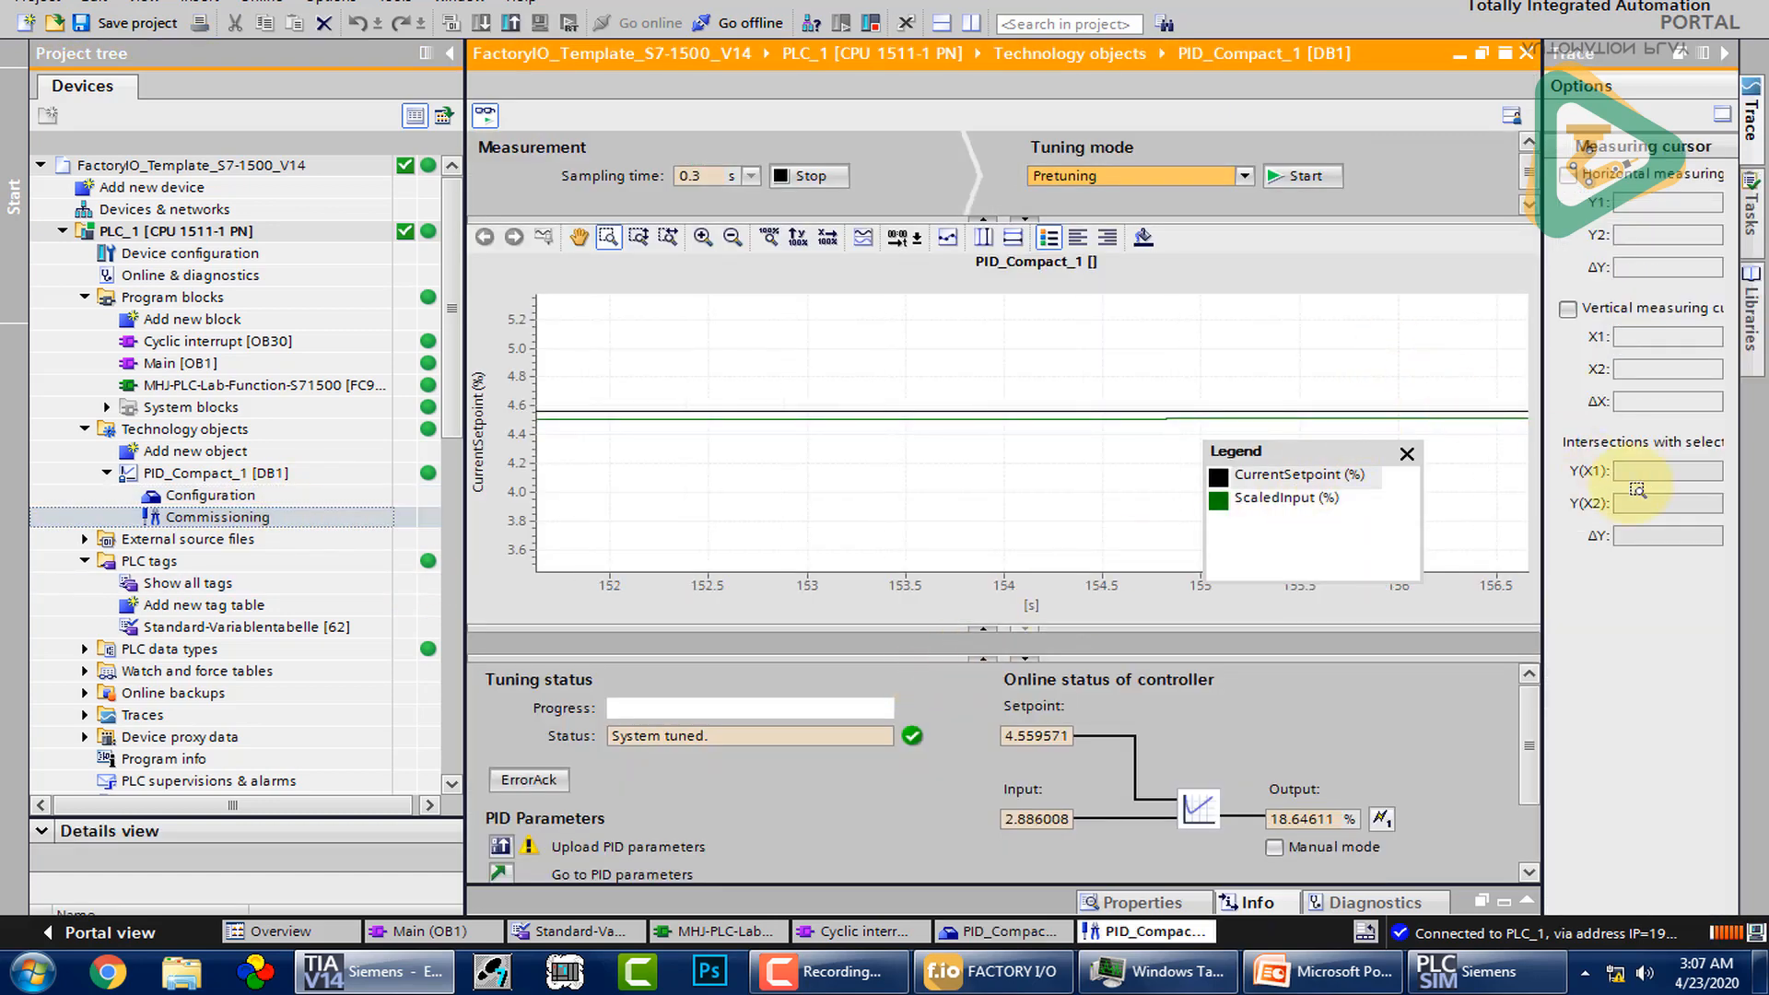
Step: Scale the trend to display all recorded data and shift the curves to leave room above the setpoint
left_click_drag(1635, 488, 1636, 488)
left_click_drag(1349, 359, 1656, 514)
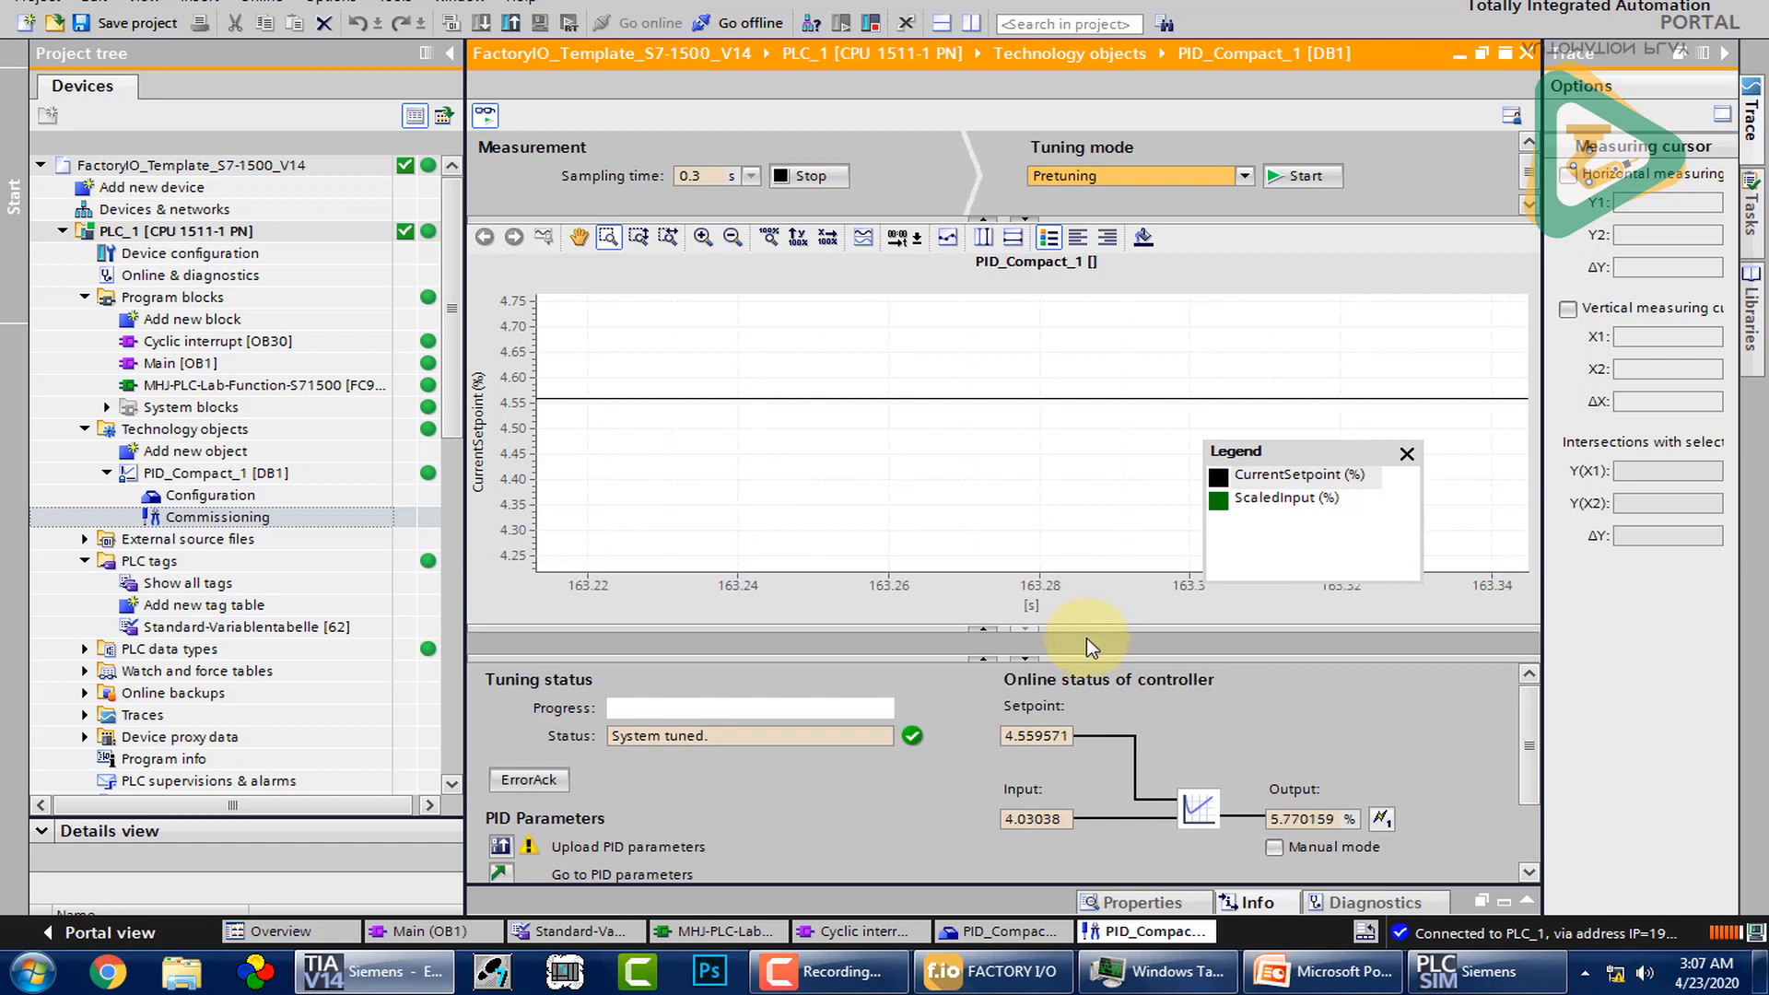
left_click(770, 238)
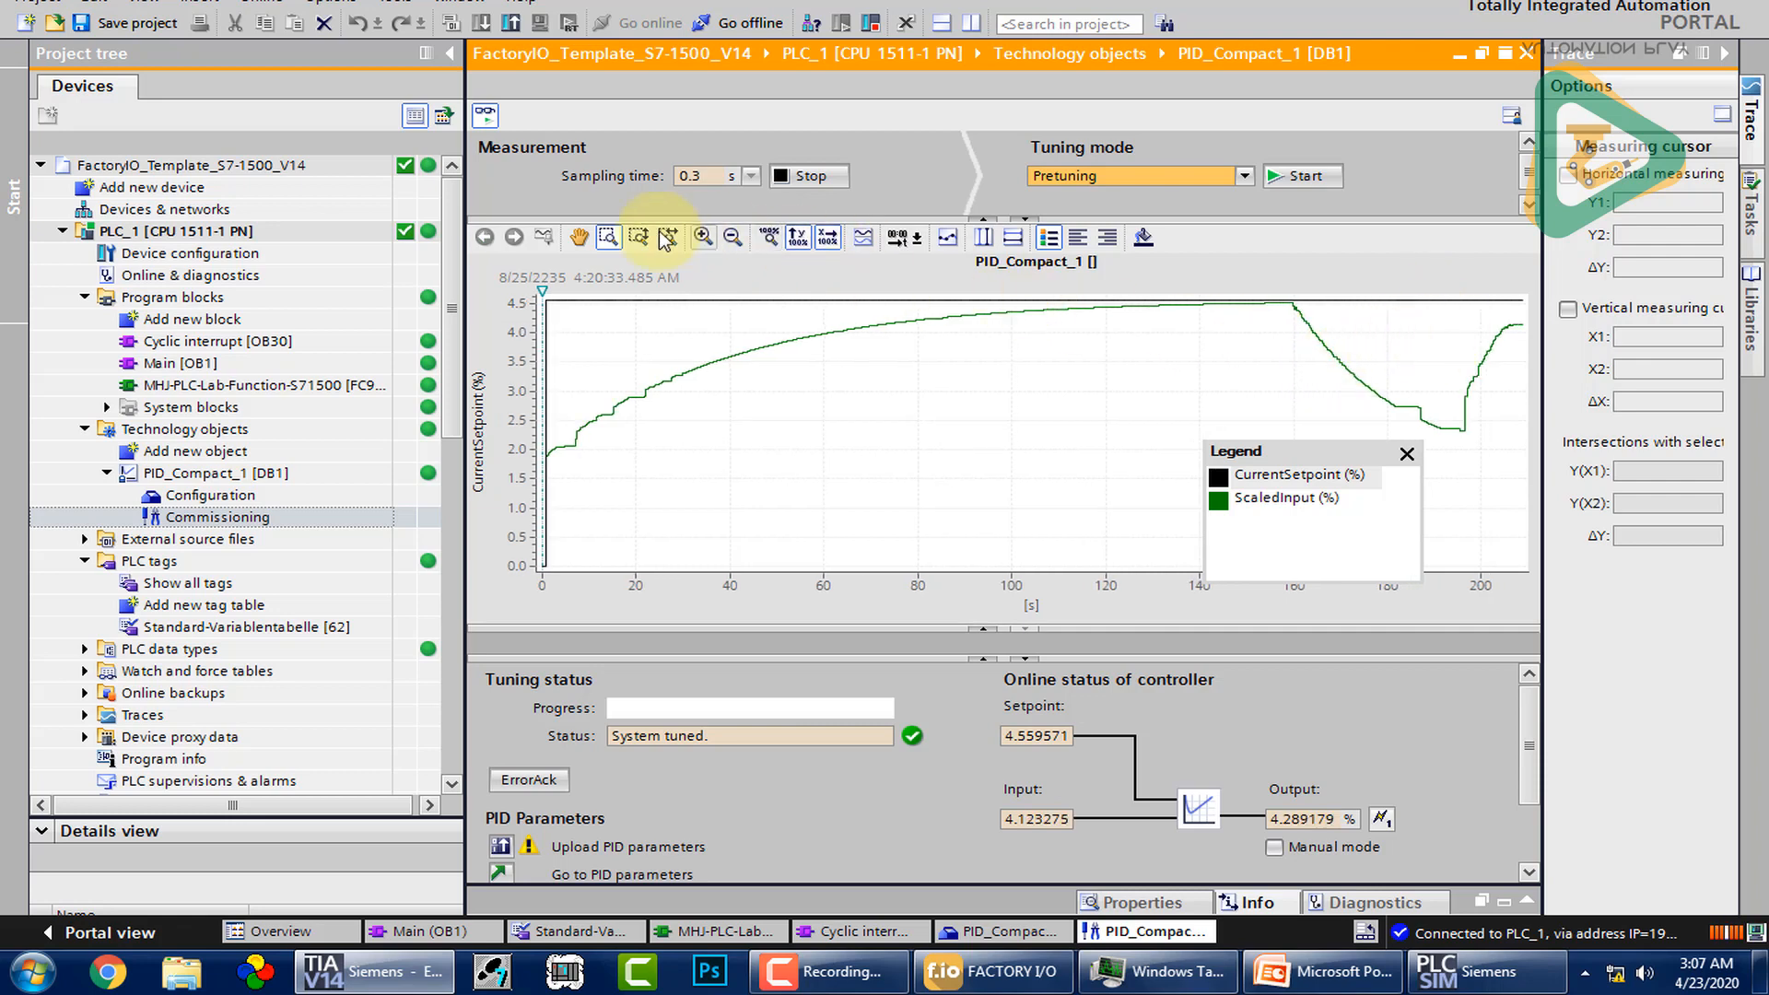
left_click(578, 237)
left_click_drag(1379, 356, 1142, 408)
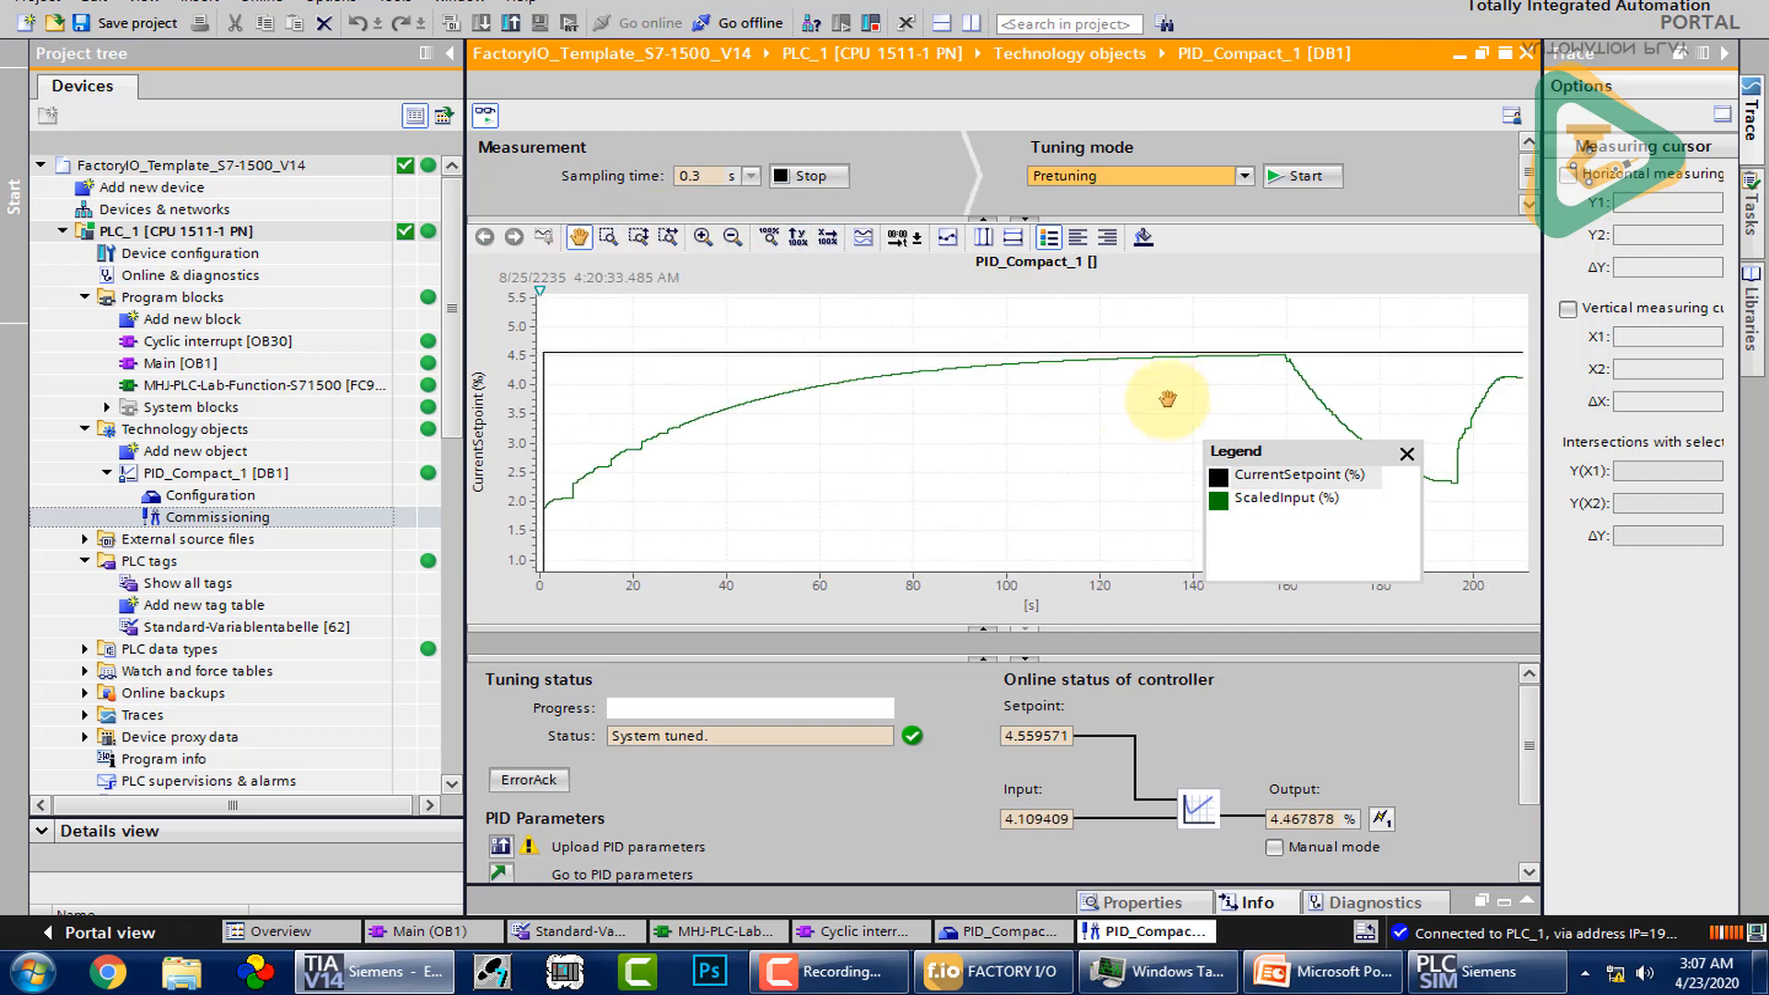
Step: Switch to FACTORY I/O and inspect the SP and PV displays on the control panel up close
left_click(993, 971)
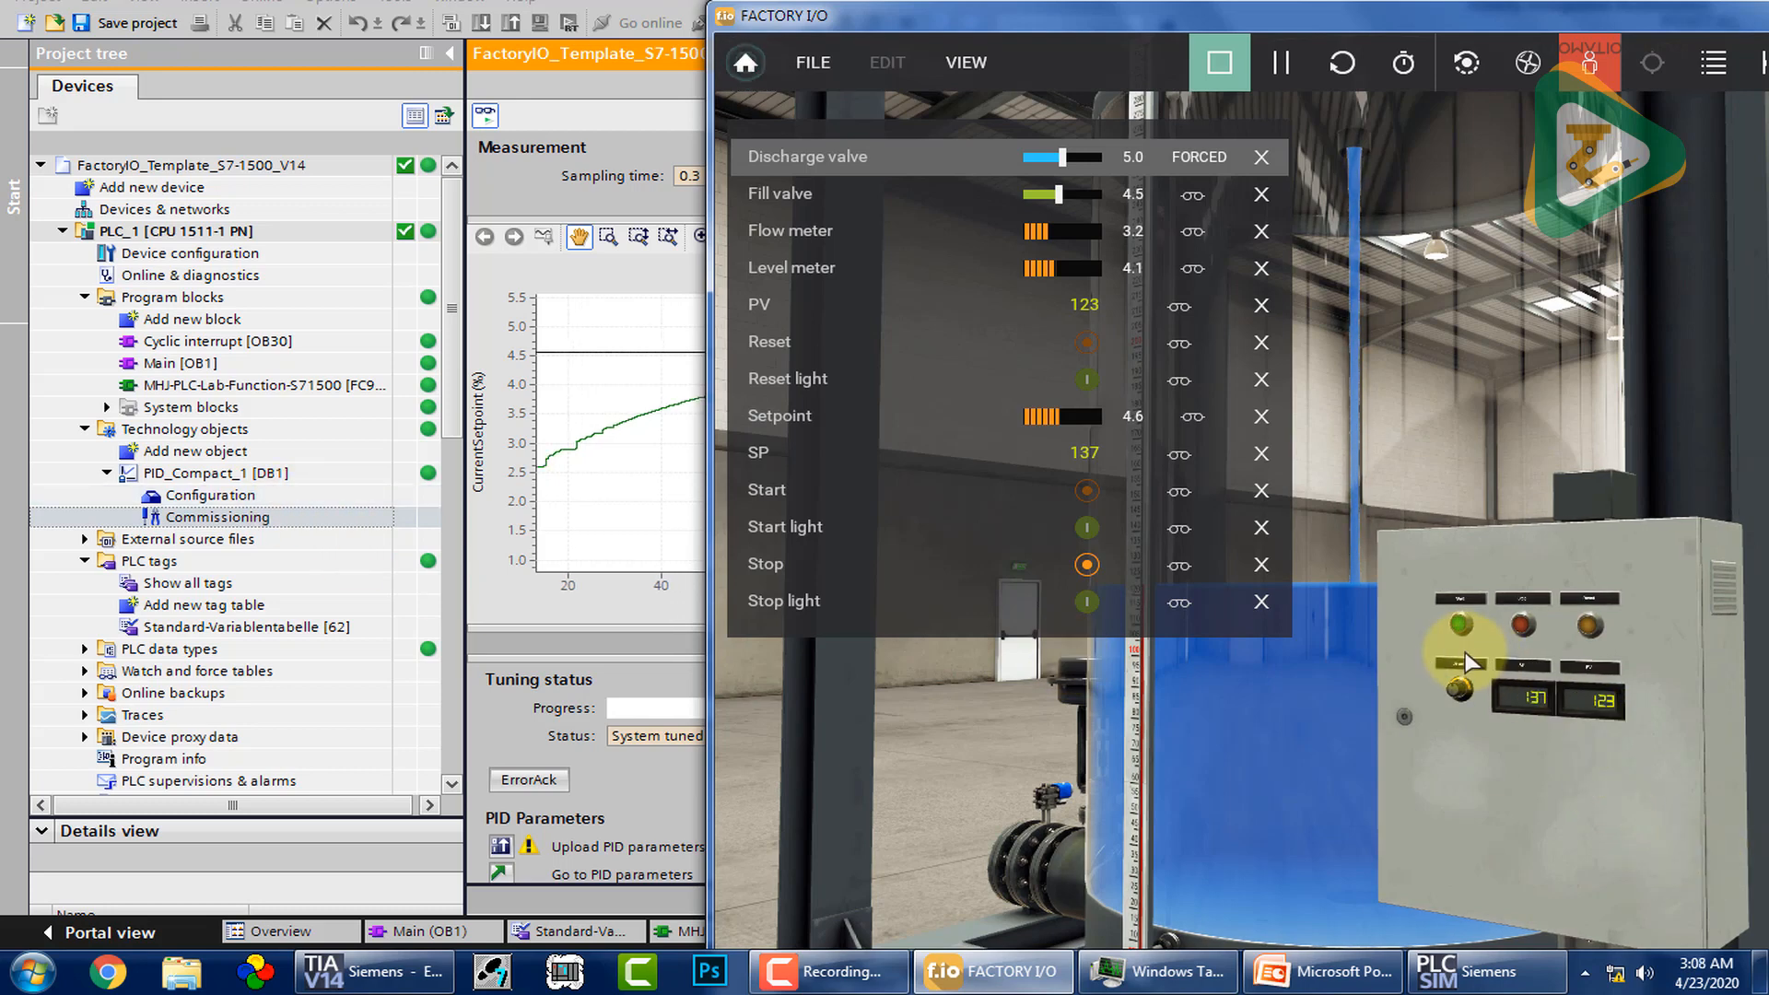
scroll(1467, 662, "up", 5)
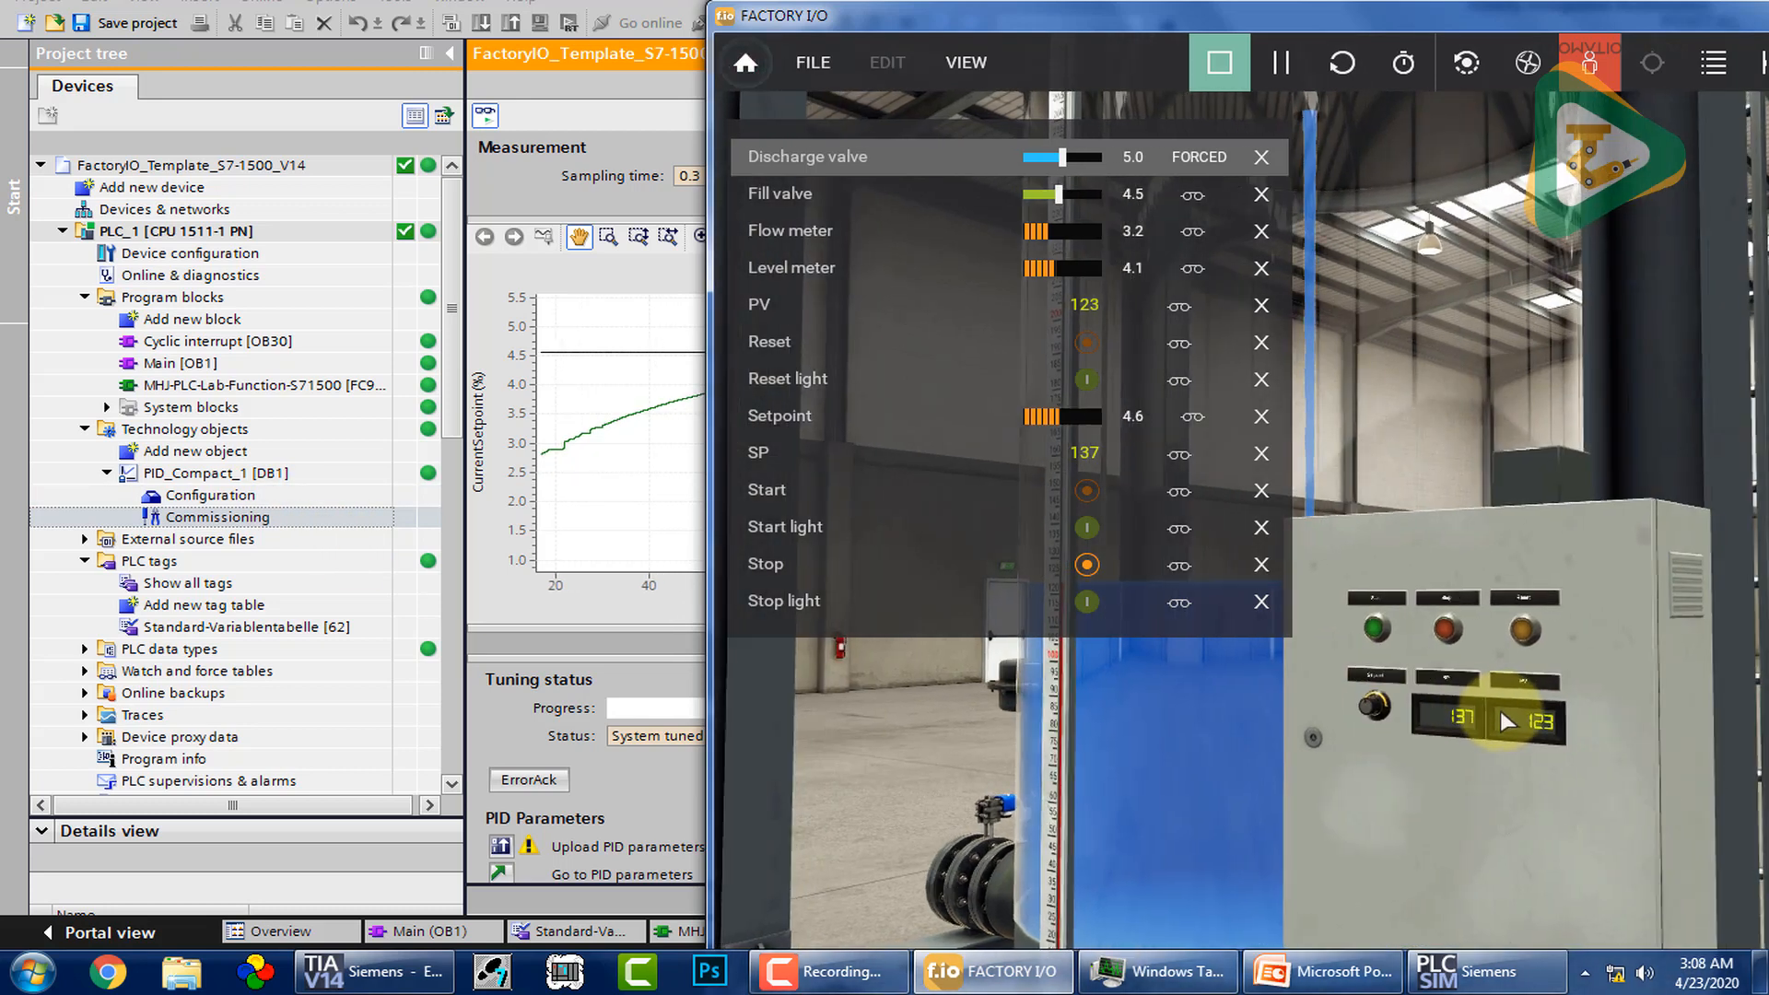
key("a")
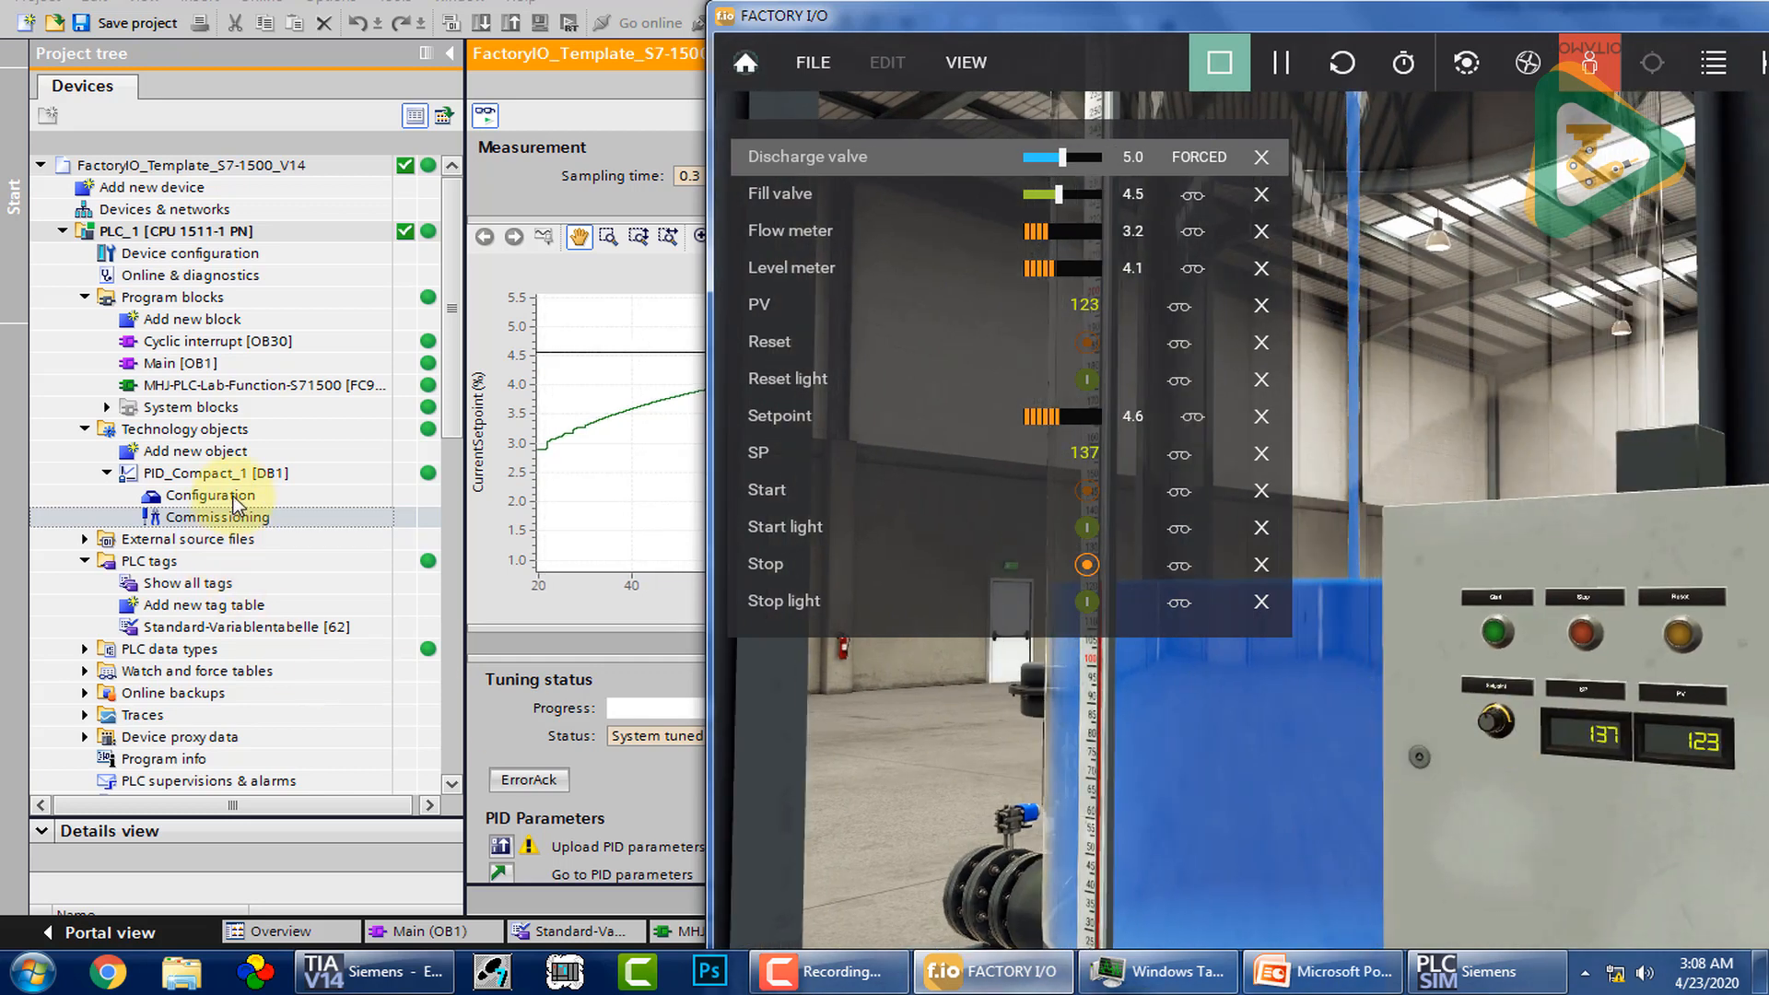
Step: In TIA Portal, set the proportional gain of PID_Compact_1 to 20.0 and reopen its commissioning view
left_click(221, 498)
double_click(238, 502)
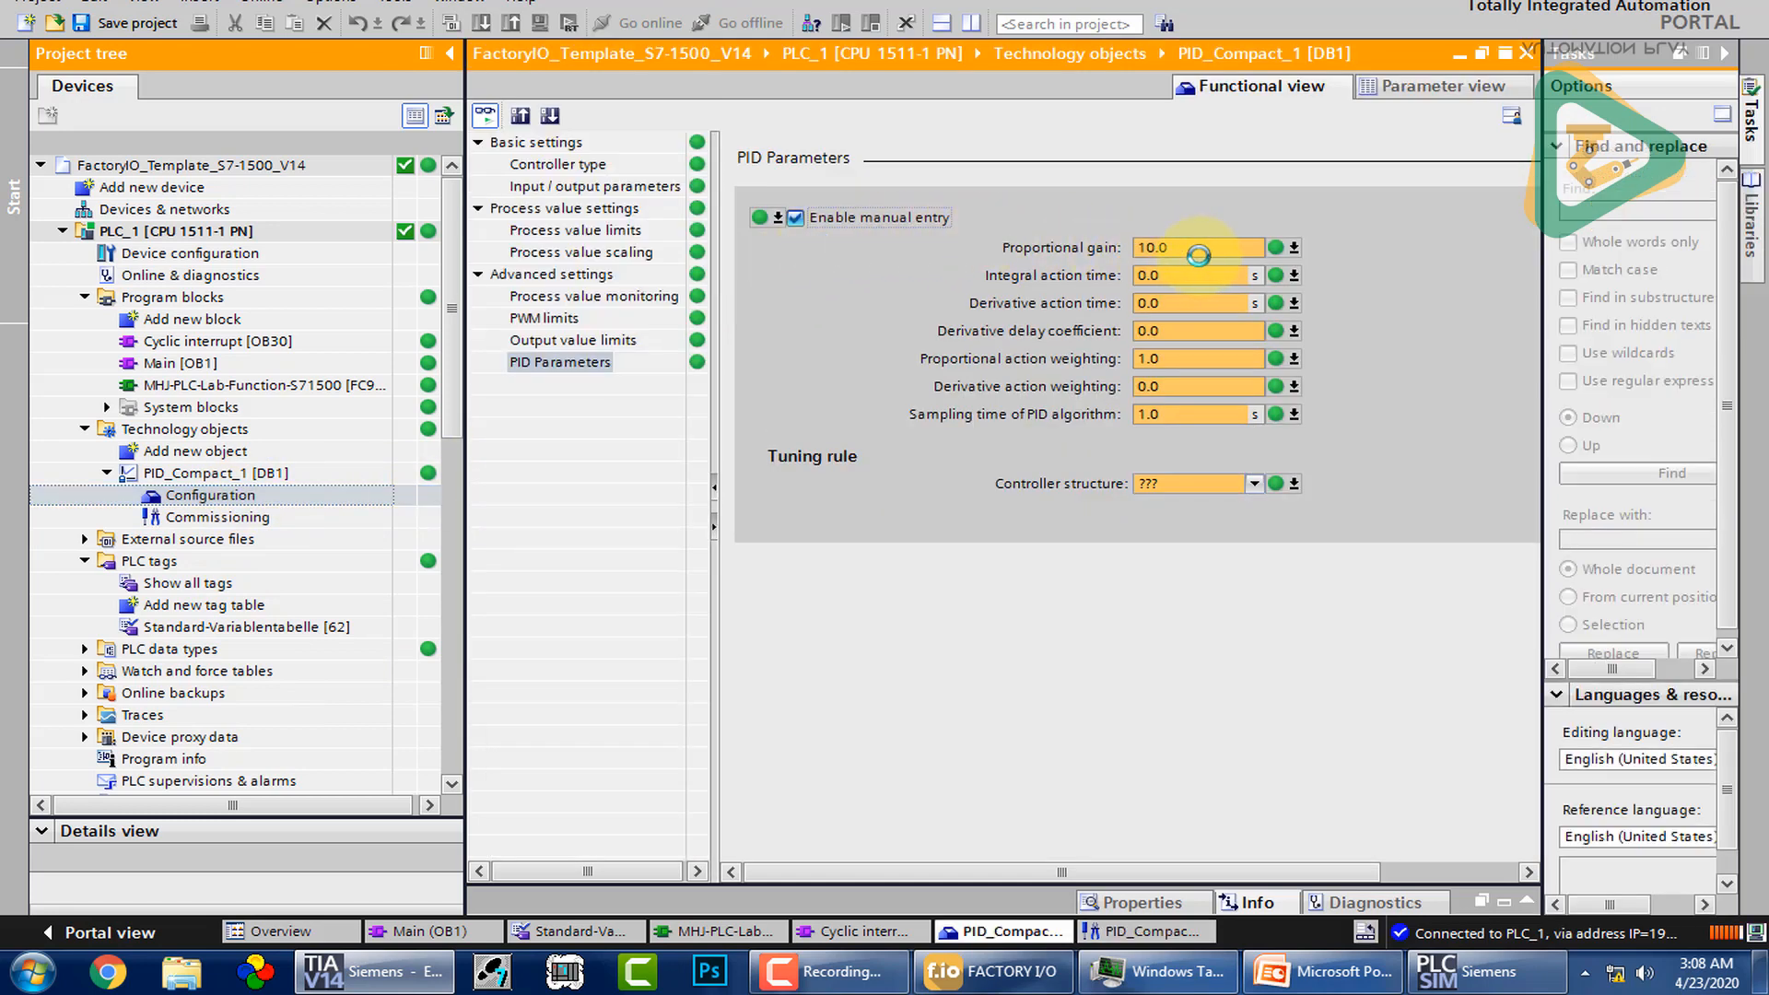
left_click_drag(1186, 246, 1117, 253)
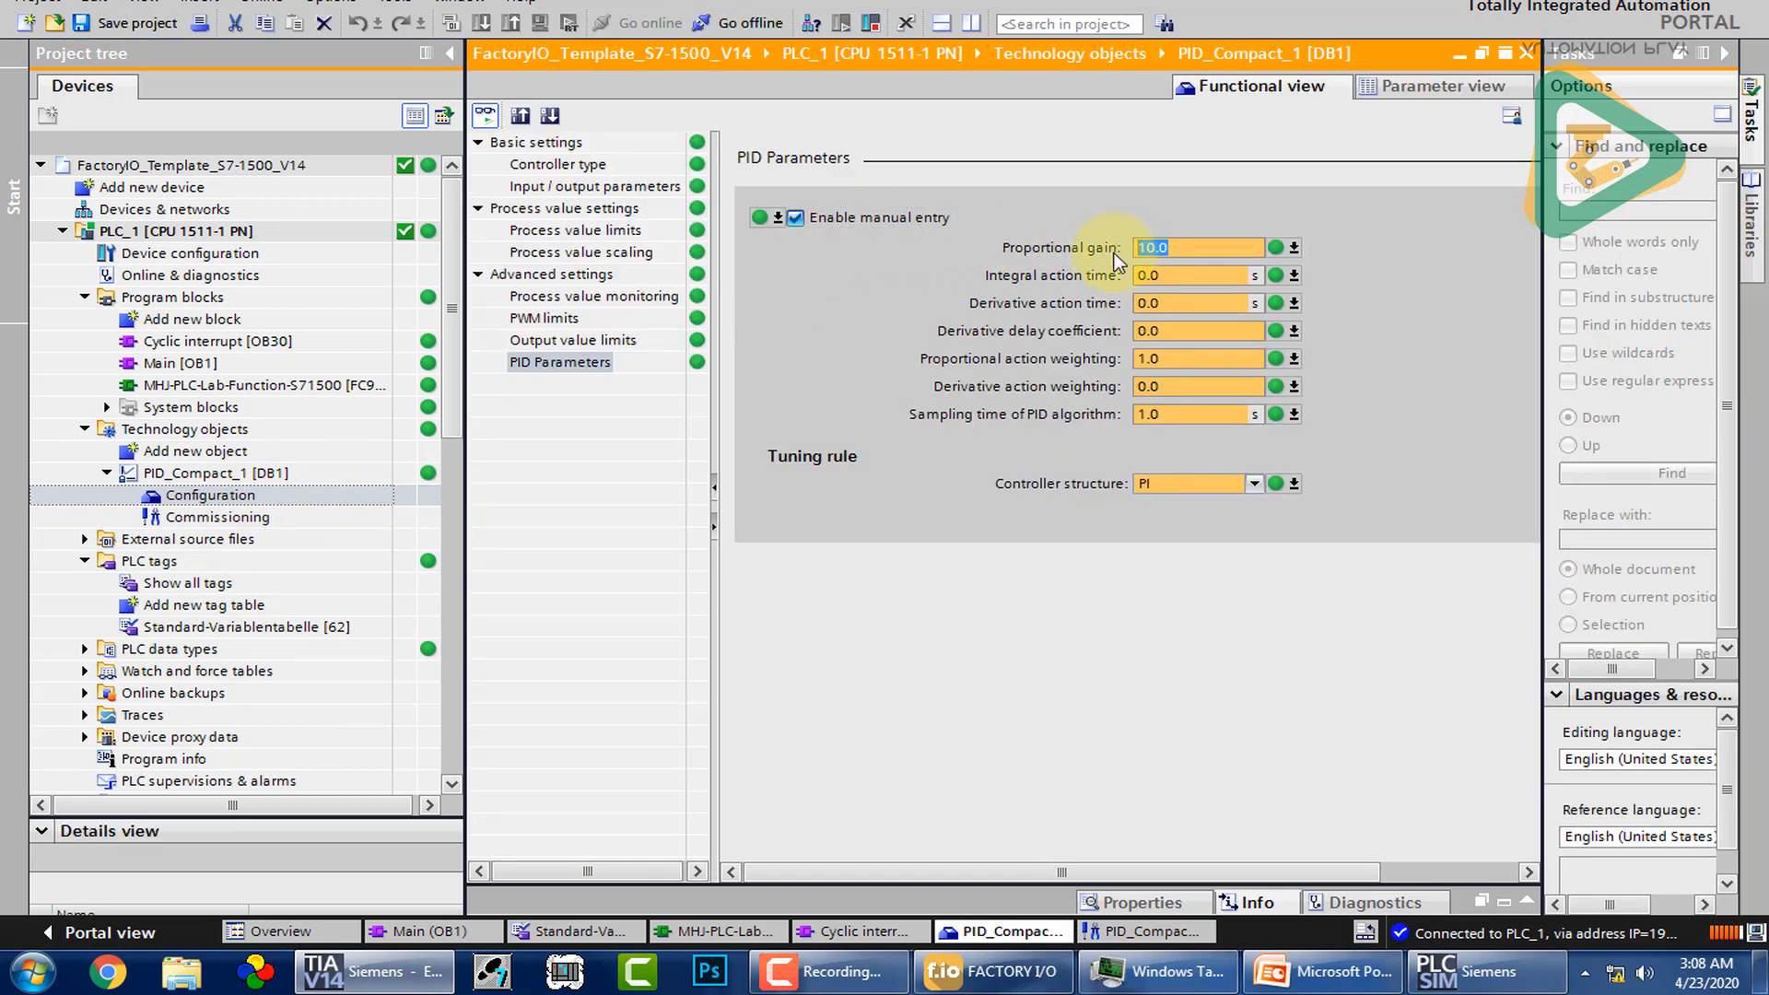
left_click(210, 517)
left_click(210, 517)
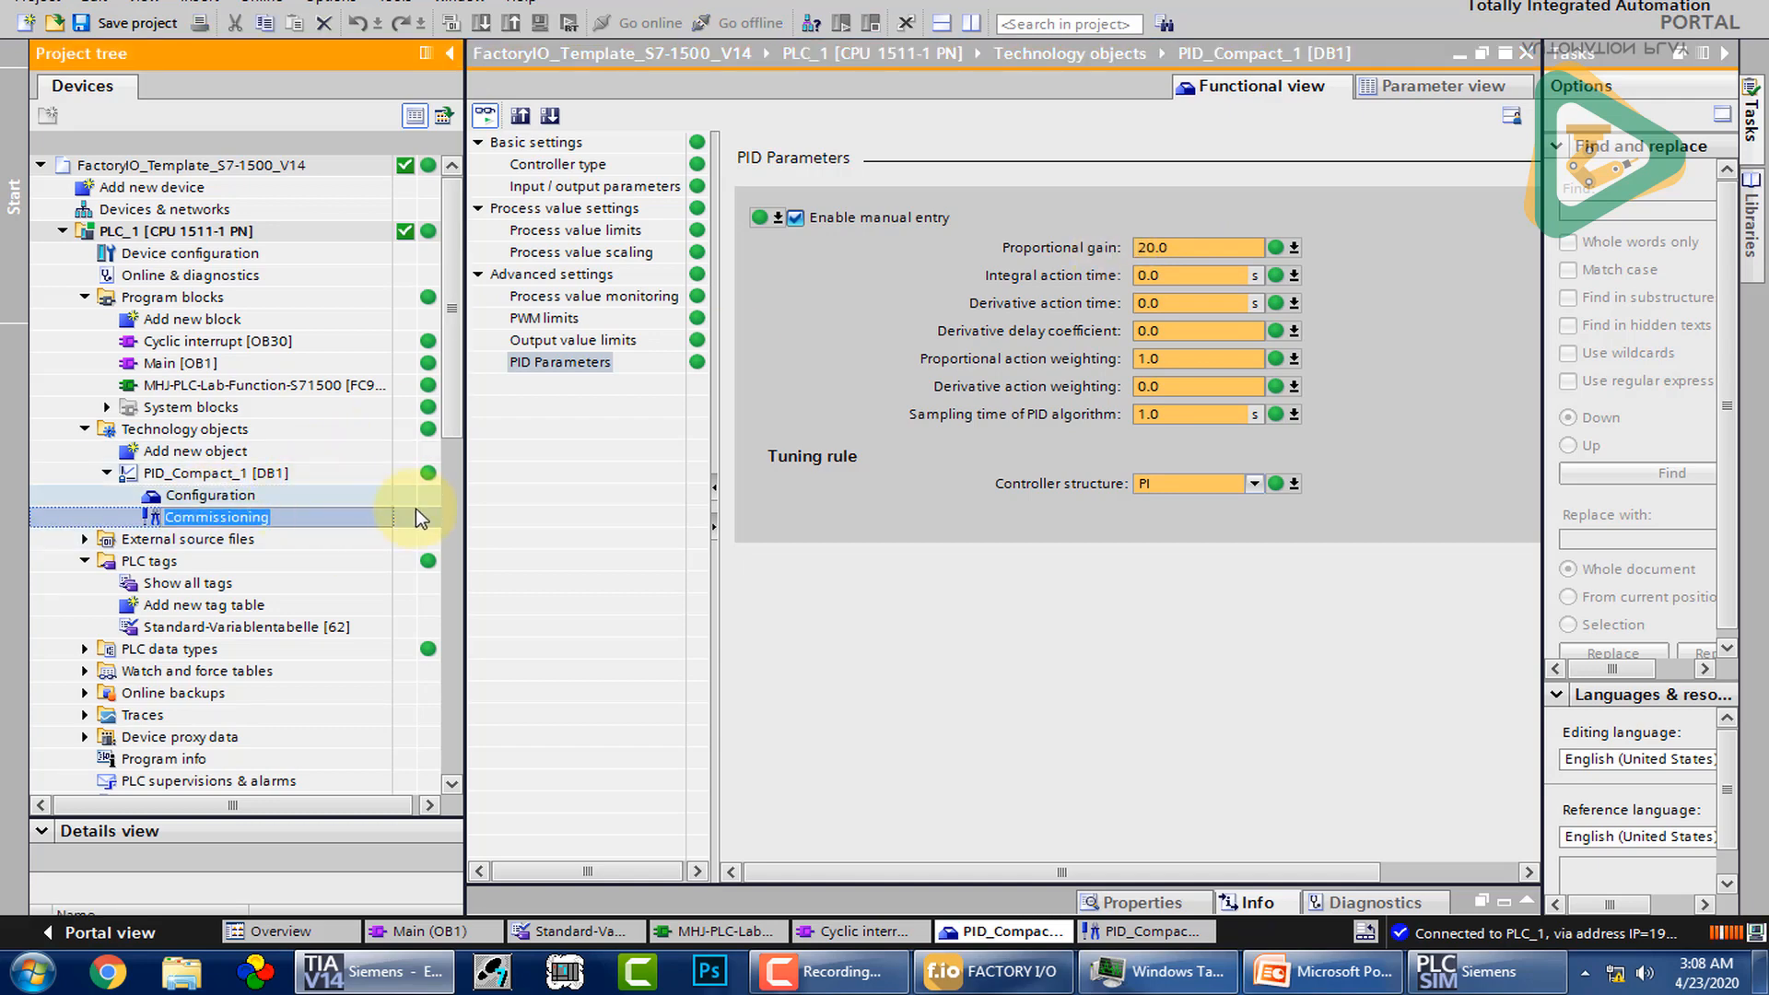
left_click(367, 511)
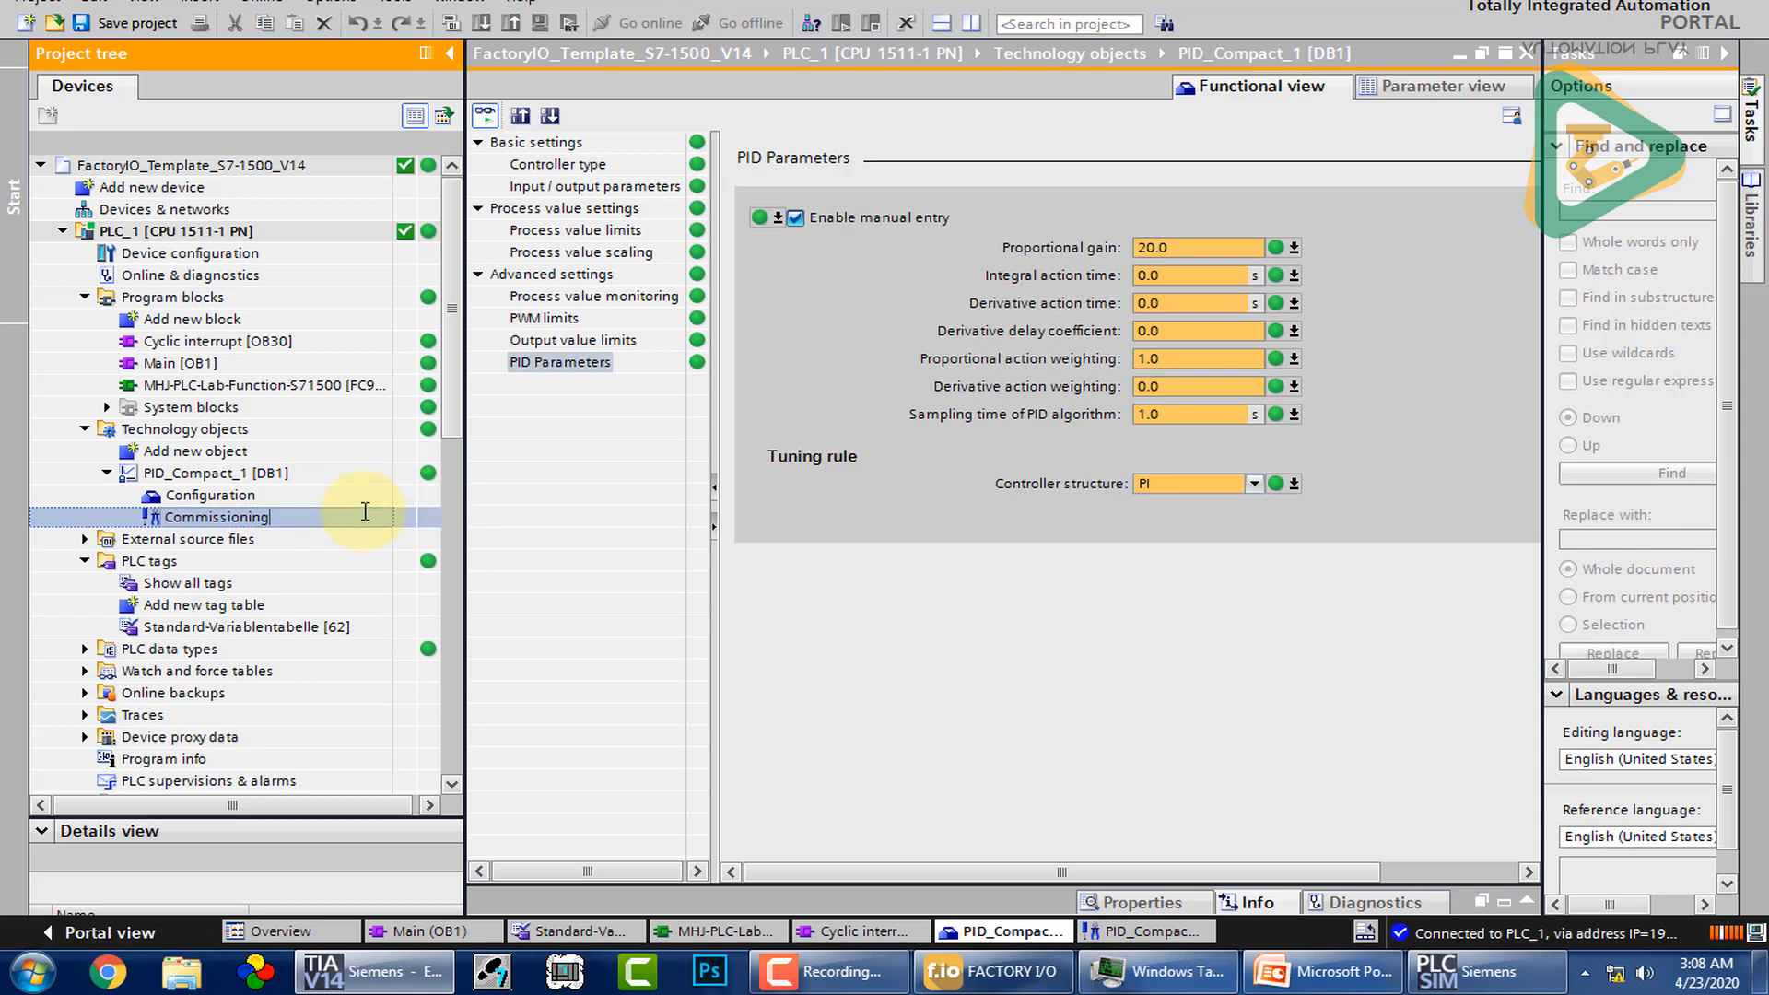
left_click(328, 492)
left_click(322, 523)
double_click(323, 524)
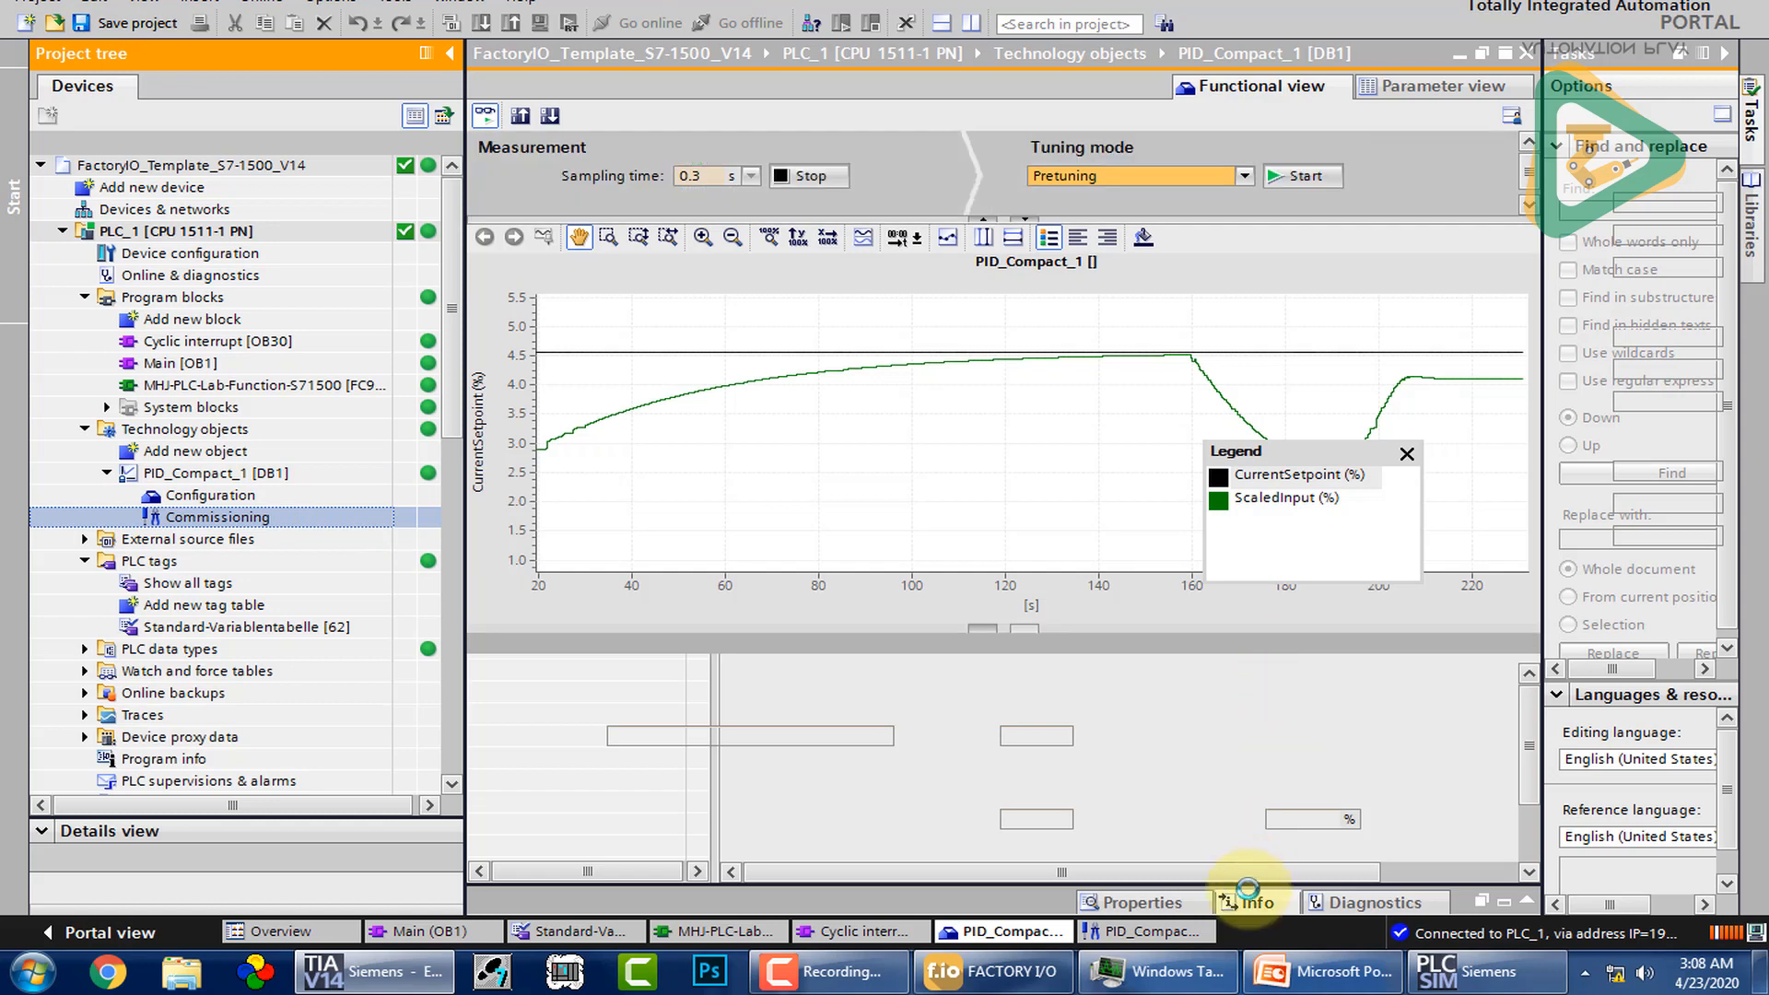
Step: Check the tank in FACTORY I/O, then place a smaller TIA Portal window beside it with the project tree and Trace pane collapsed
left_click(993, 975)
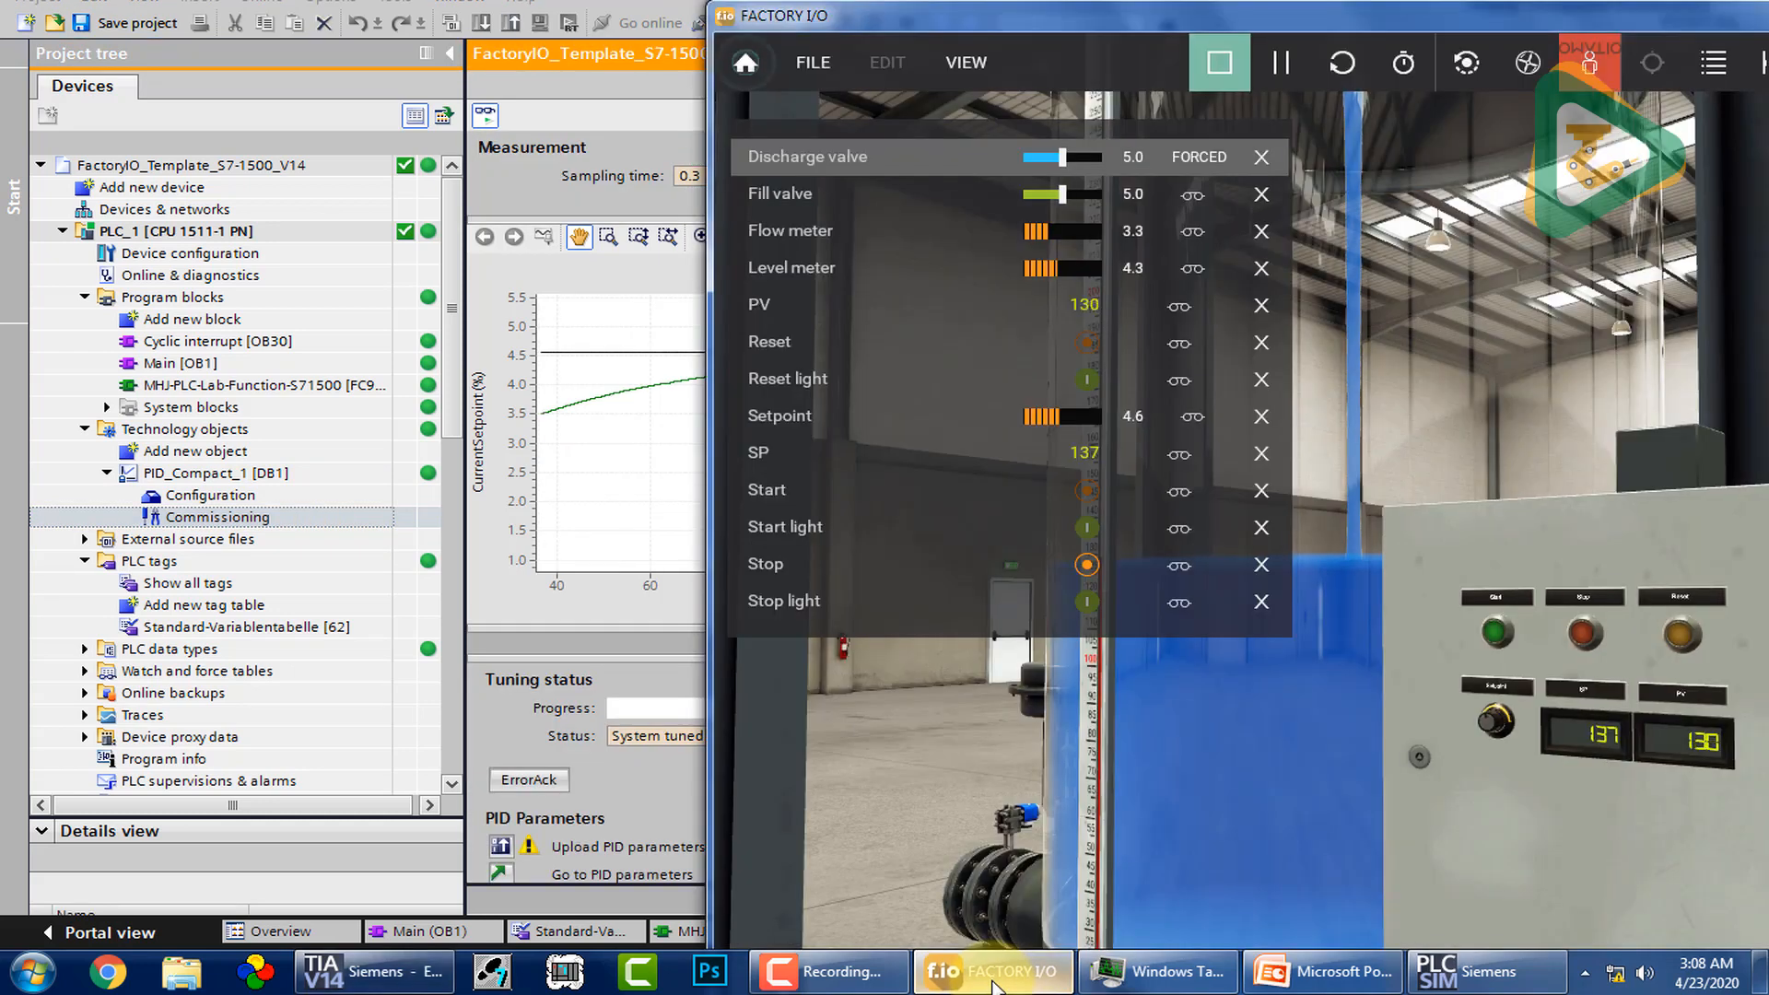
key("alt+Tab")
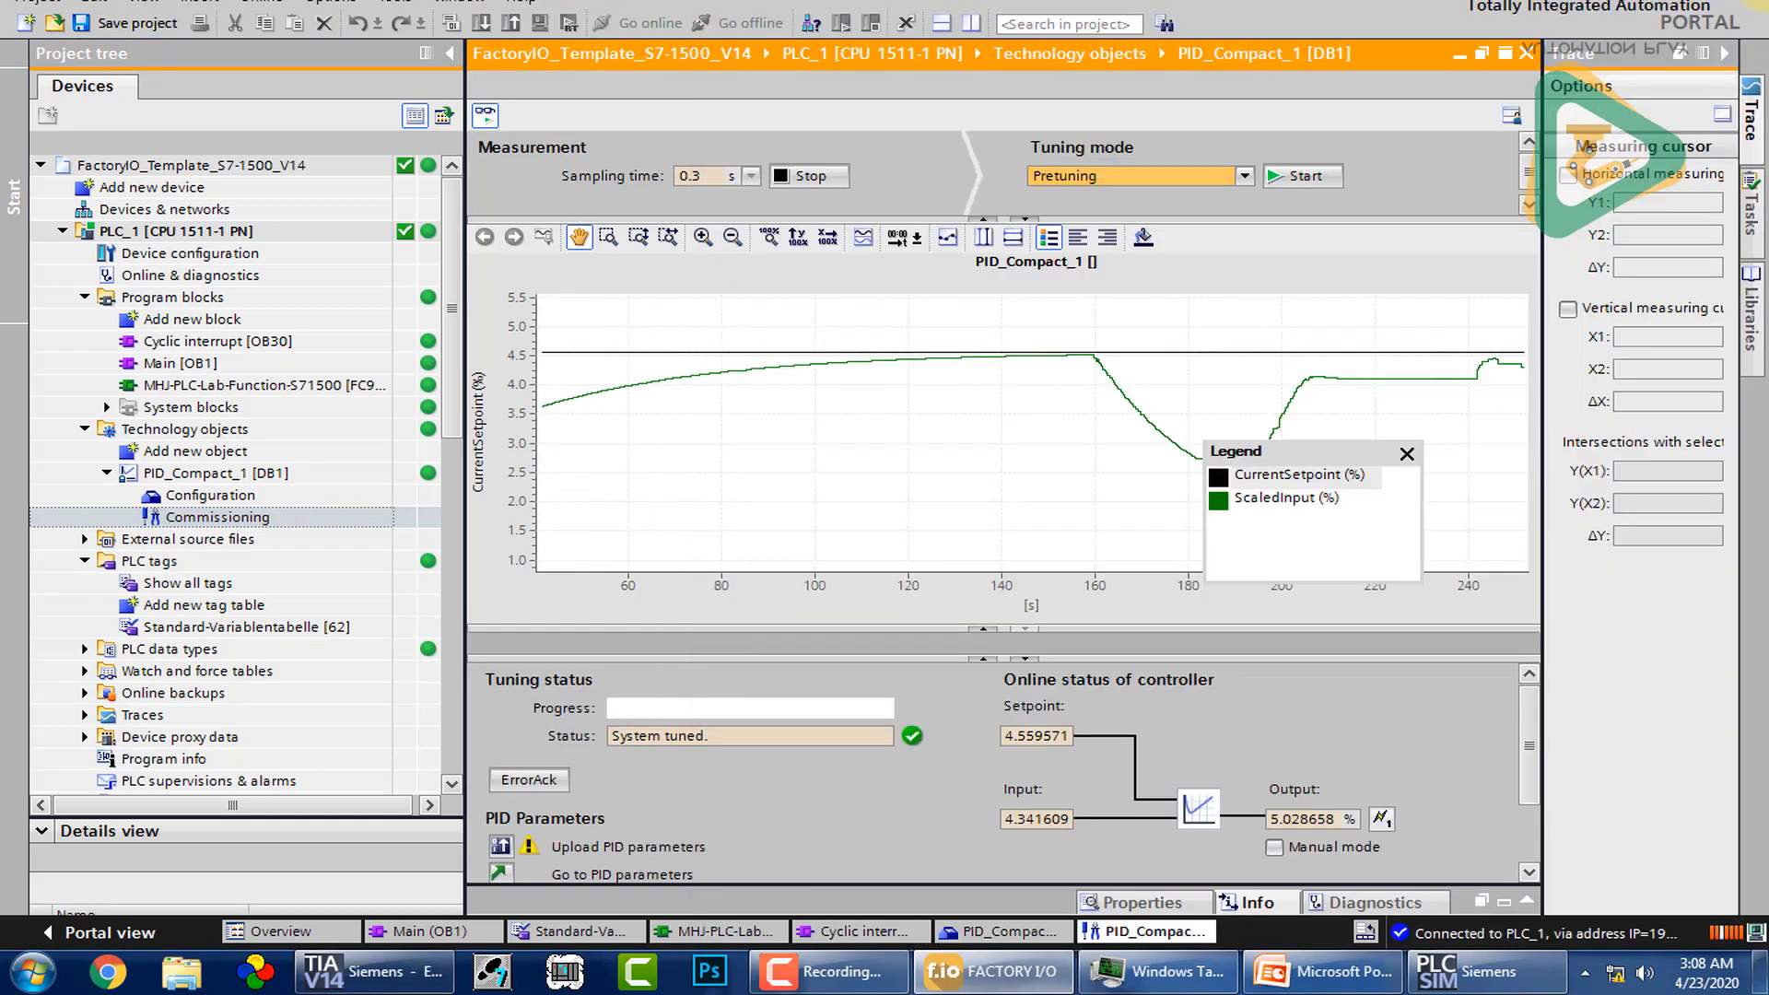
left_click(450, 55)
left_click(1707, 7)
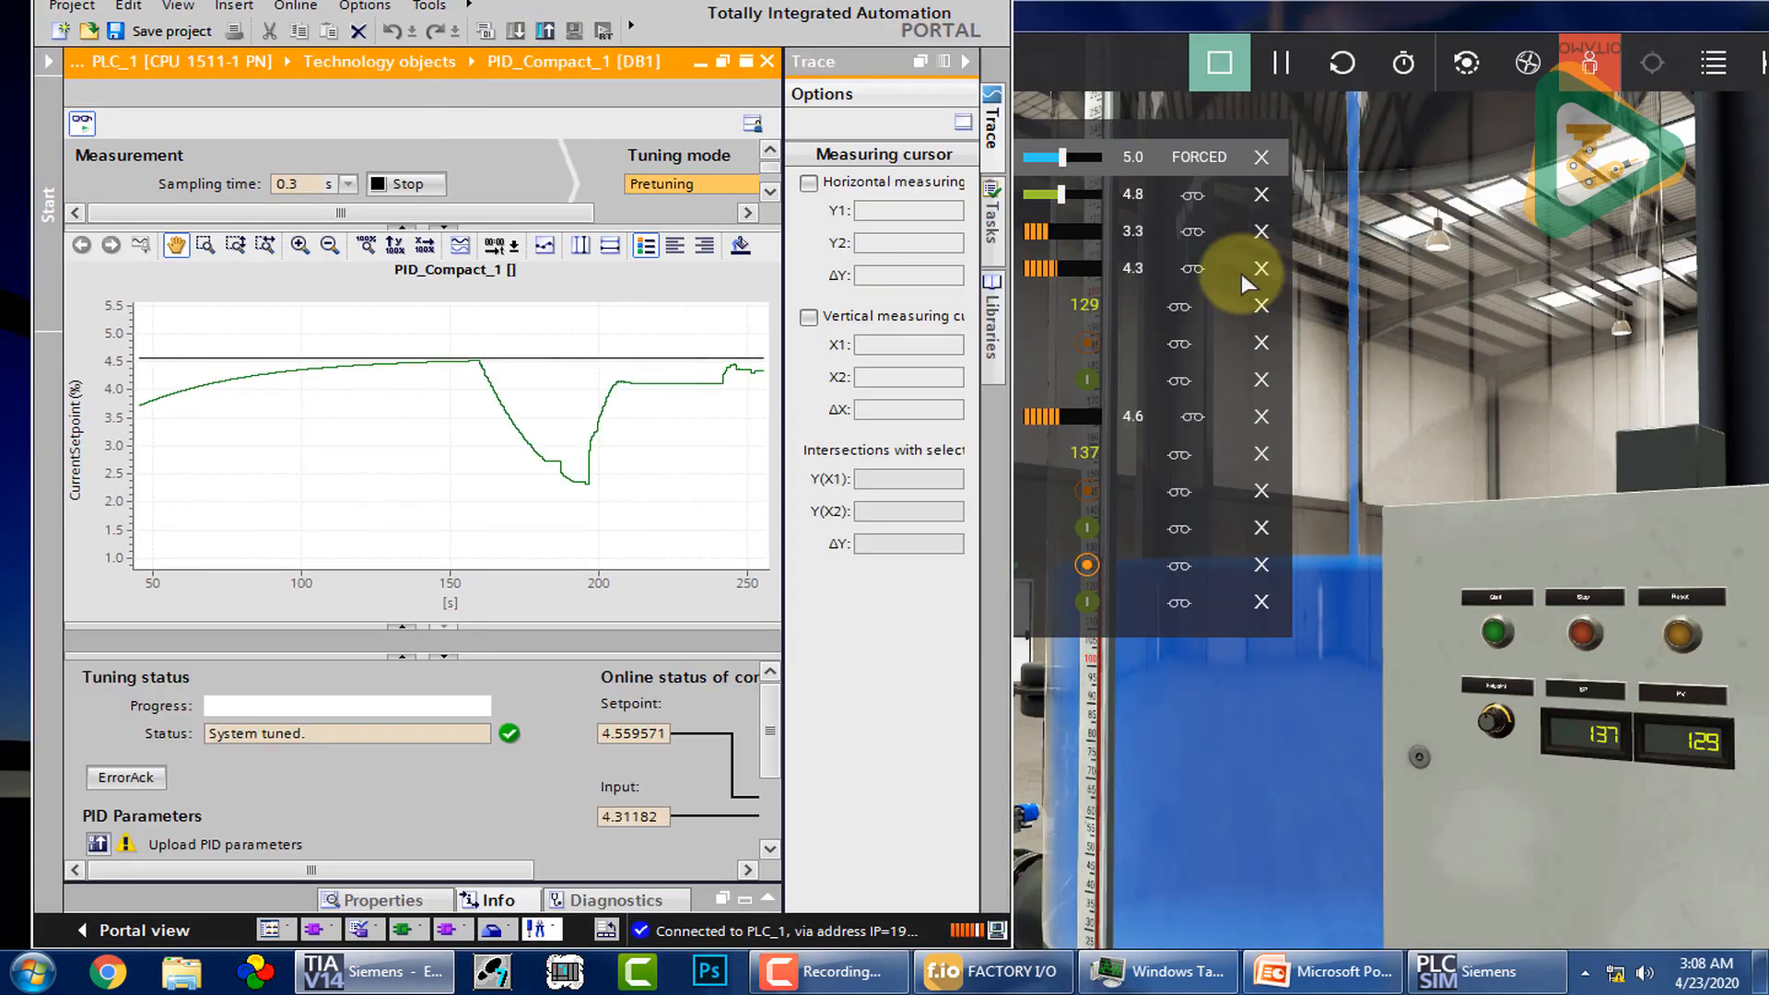
left_click(1224, 21)
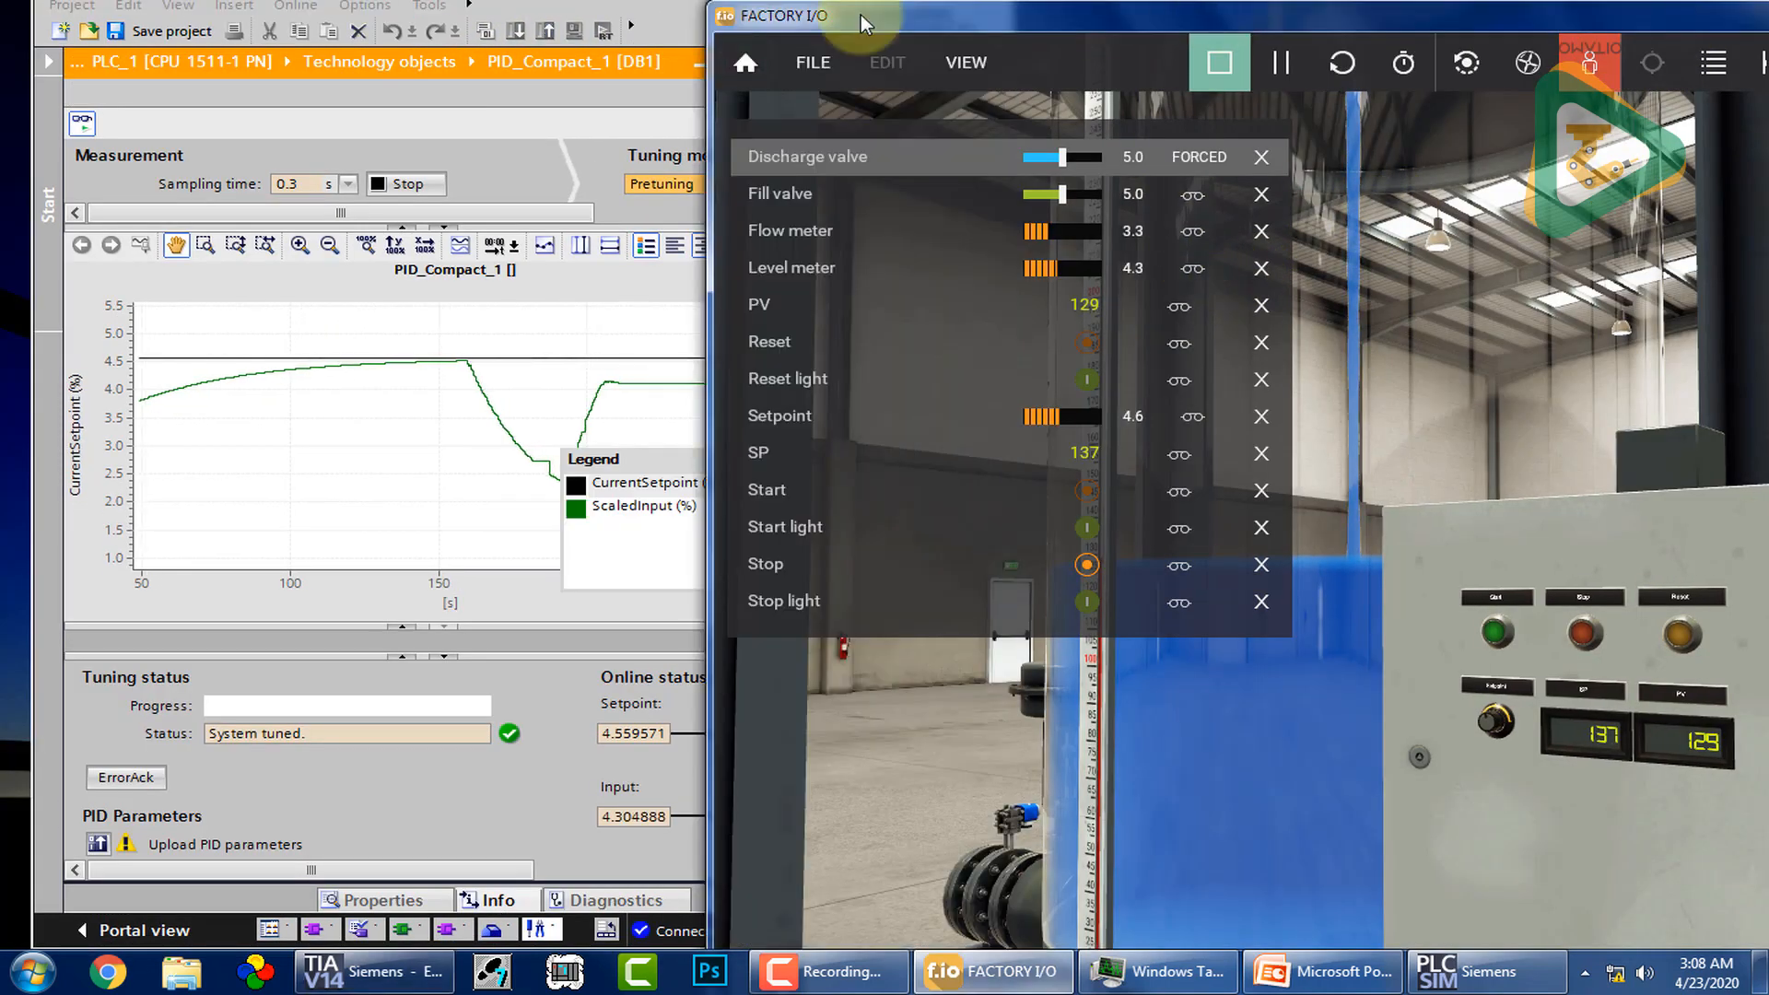
left_click(677, 13)
left_click(967, 65)
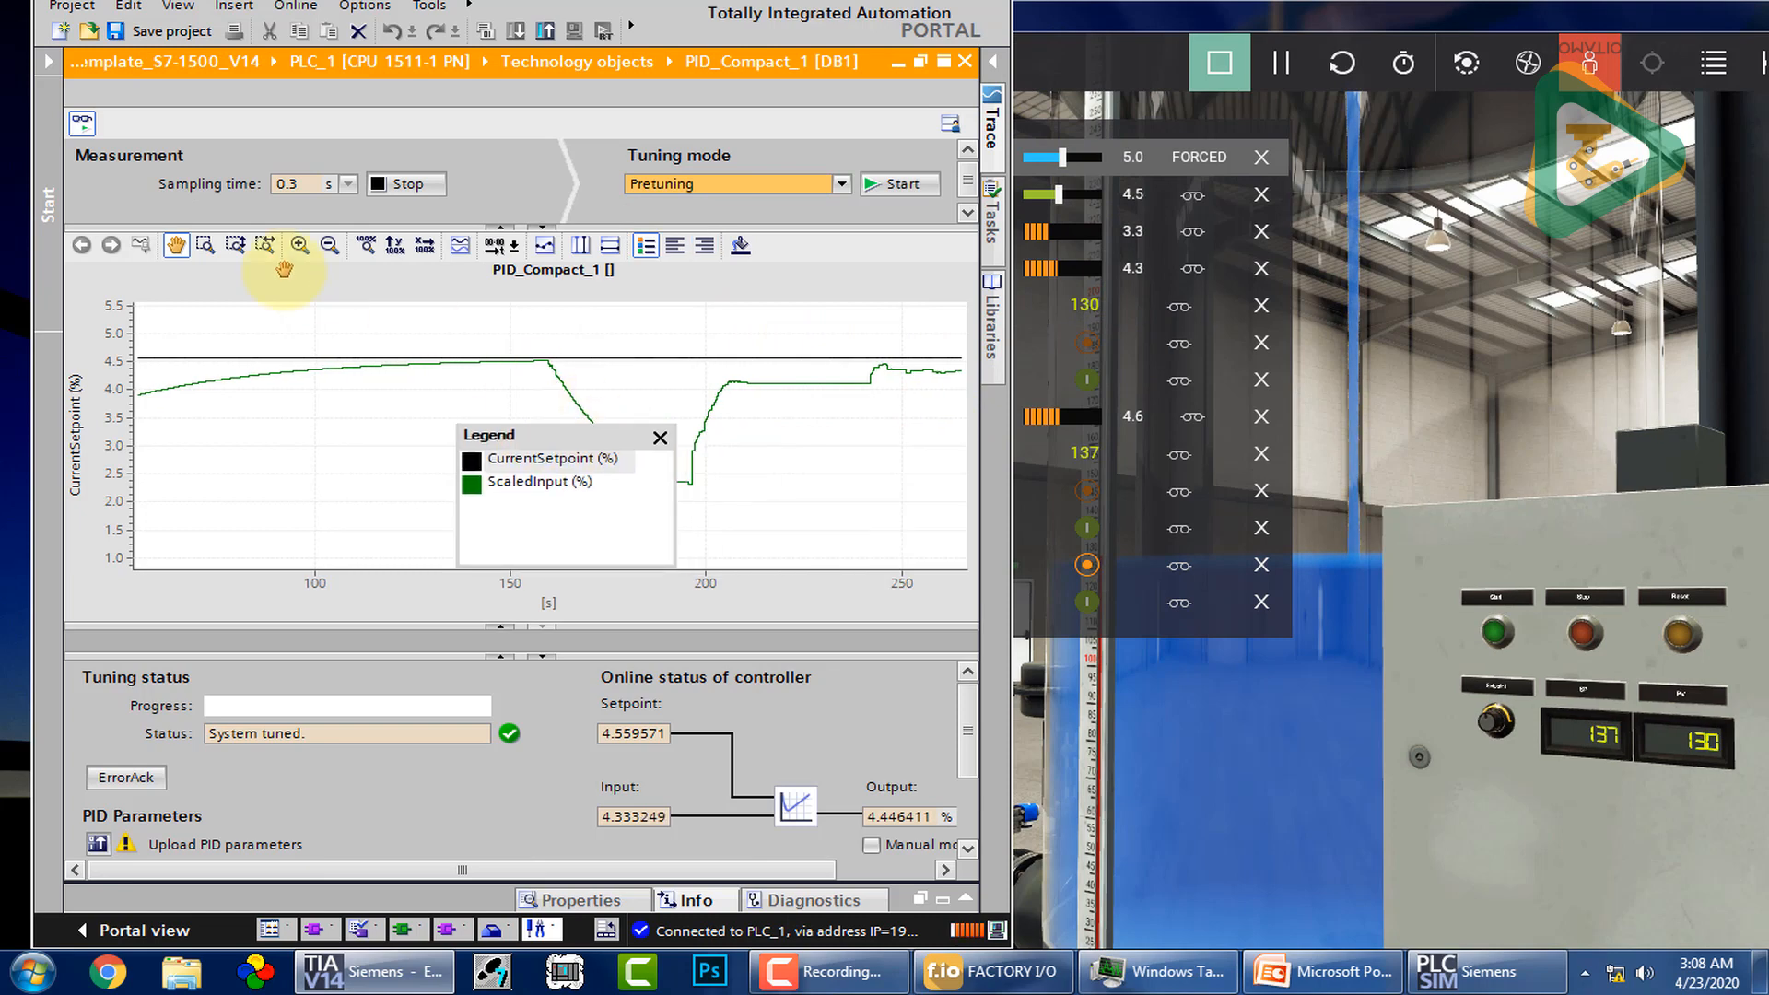
Step: Enlarge the trend around the setpoint and input curves, then upload the PID parameters from the controller
left_click(206, 246)
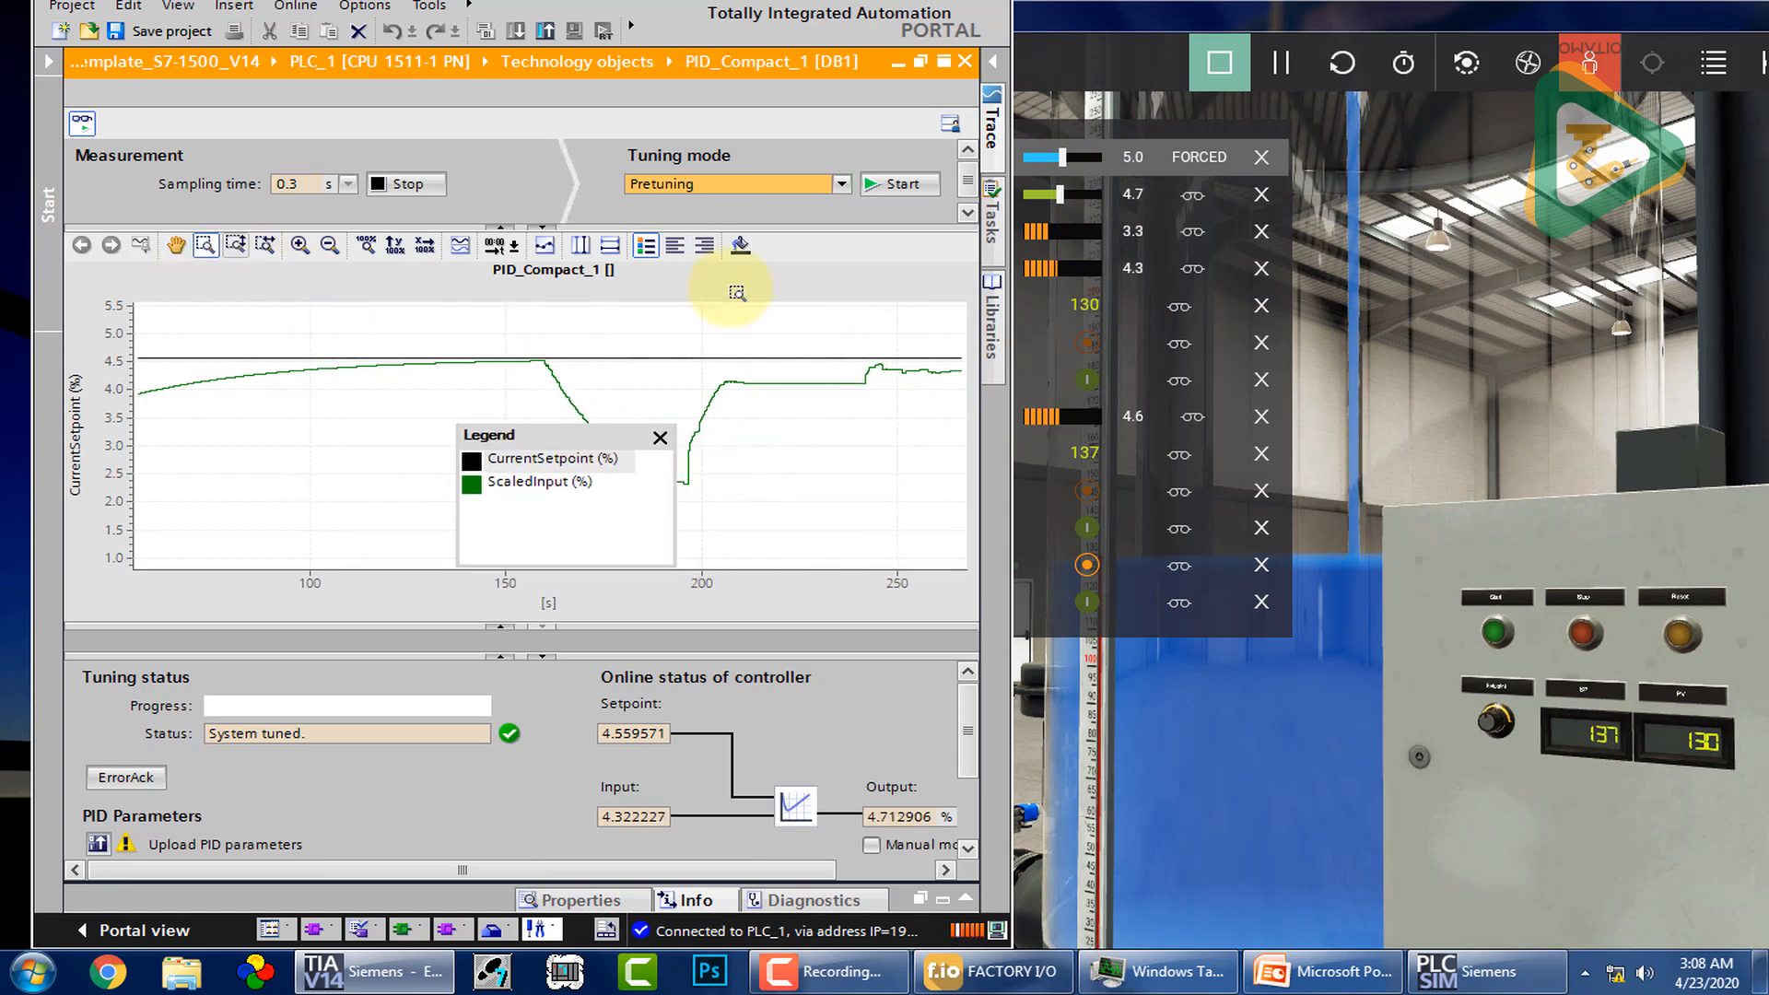
left_click_drag(1117, 452, 1117, 450)
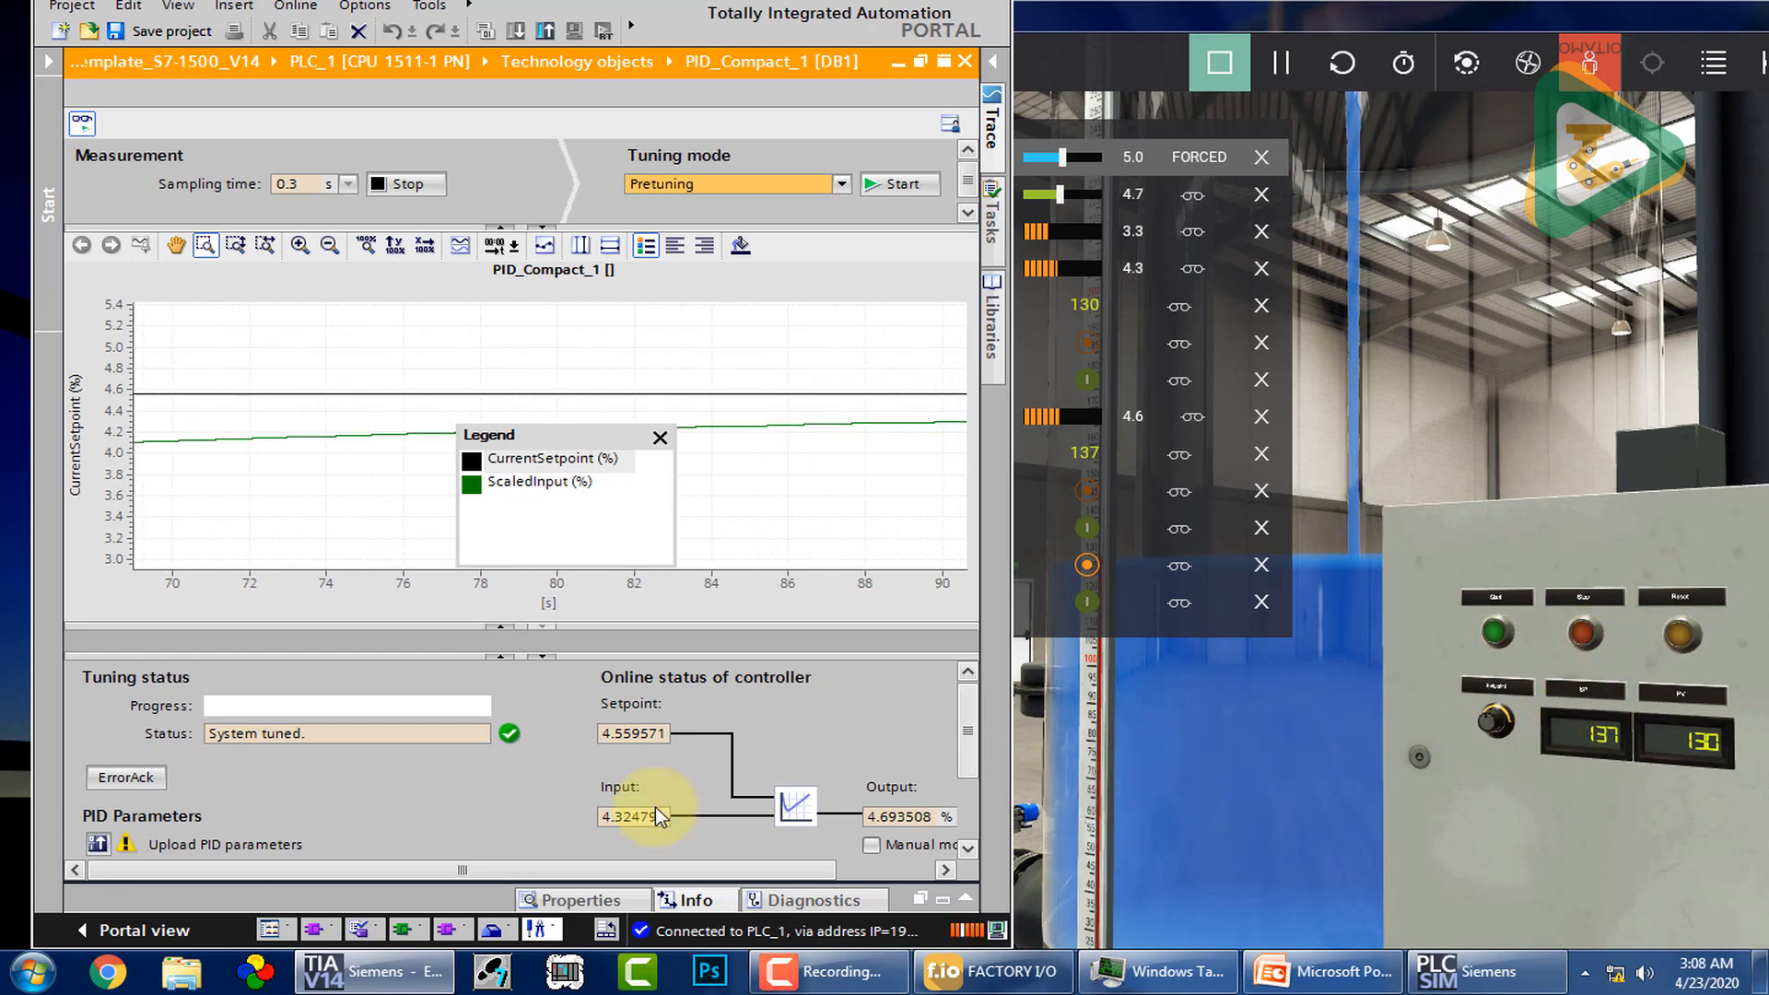
left_click(99, 844)
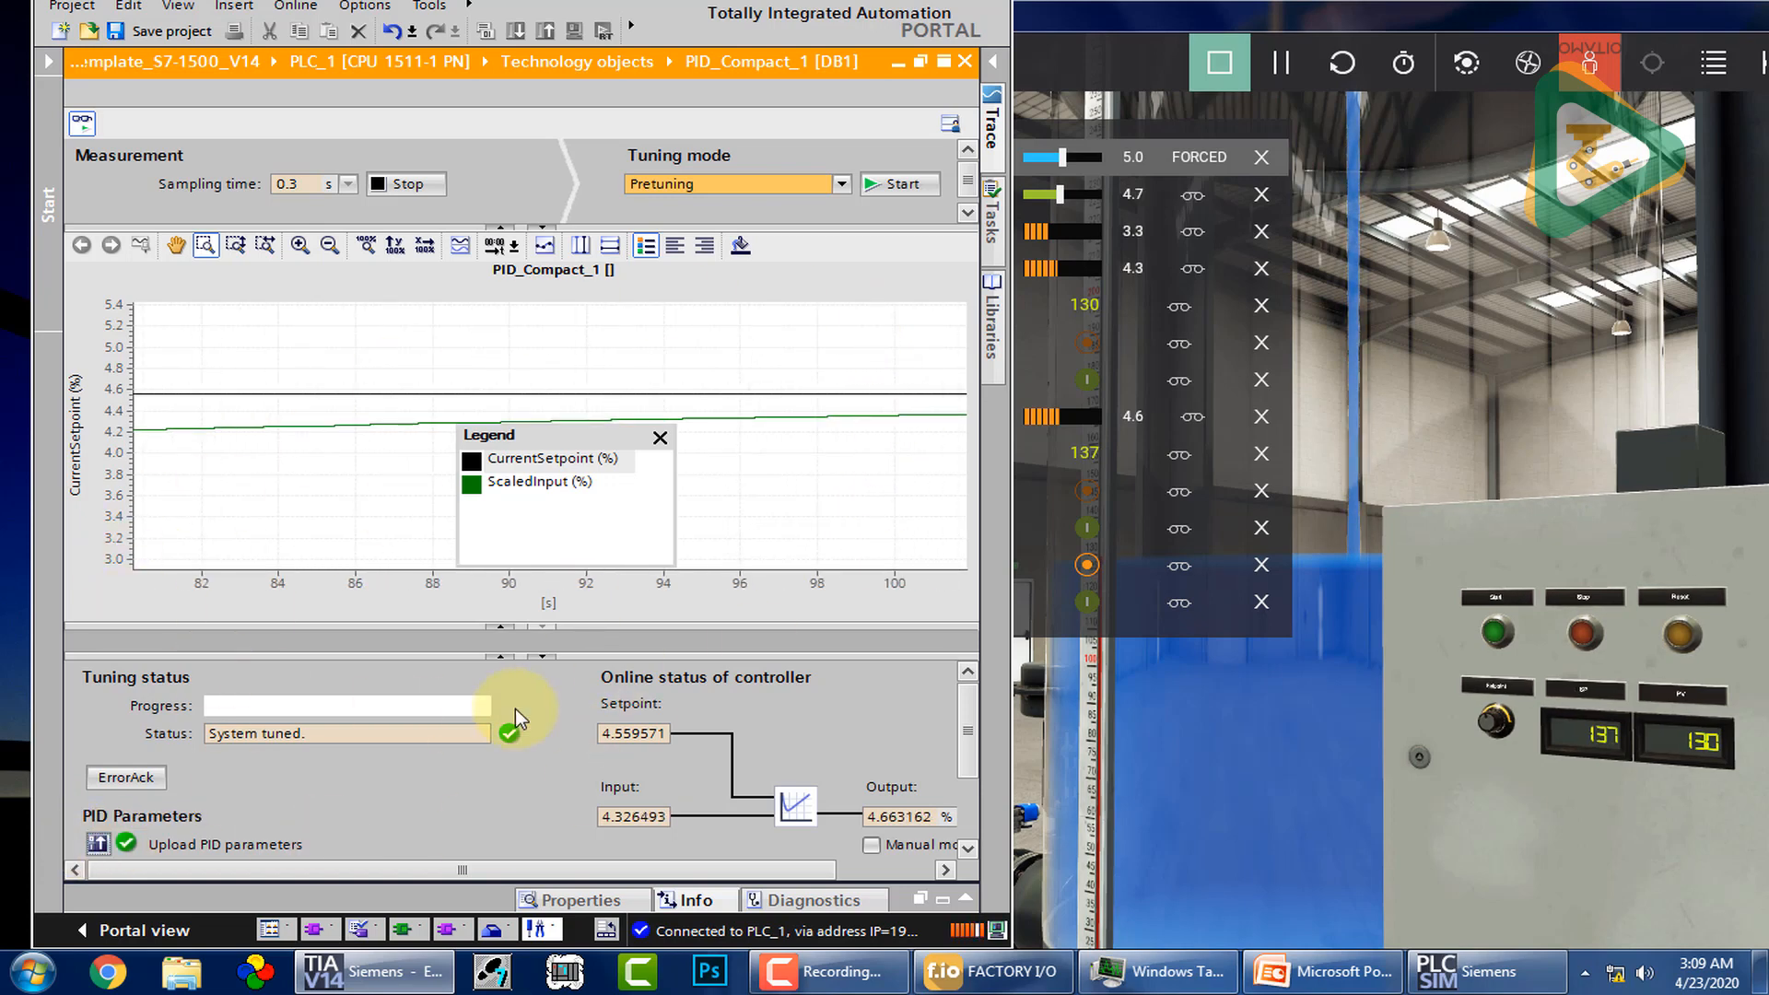
Step: Review the tuning mode options keeping Pretuning, then move the trend legend clear of the newest values beside the reopened project tree
left_click(827, 184)
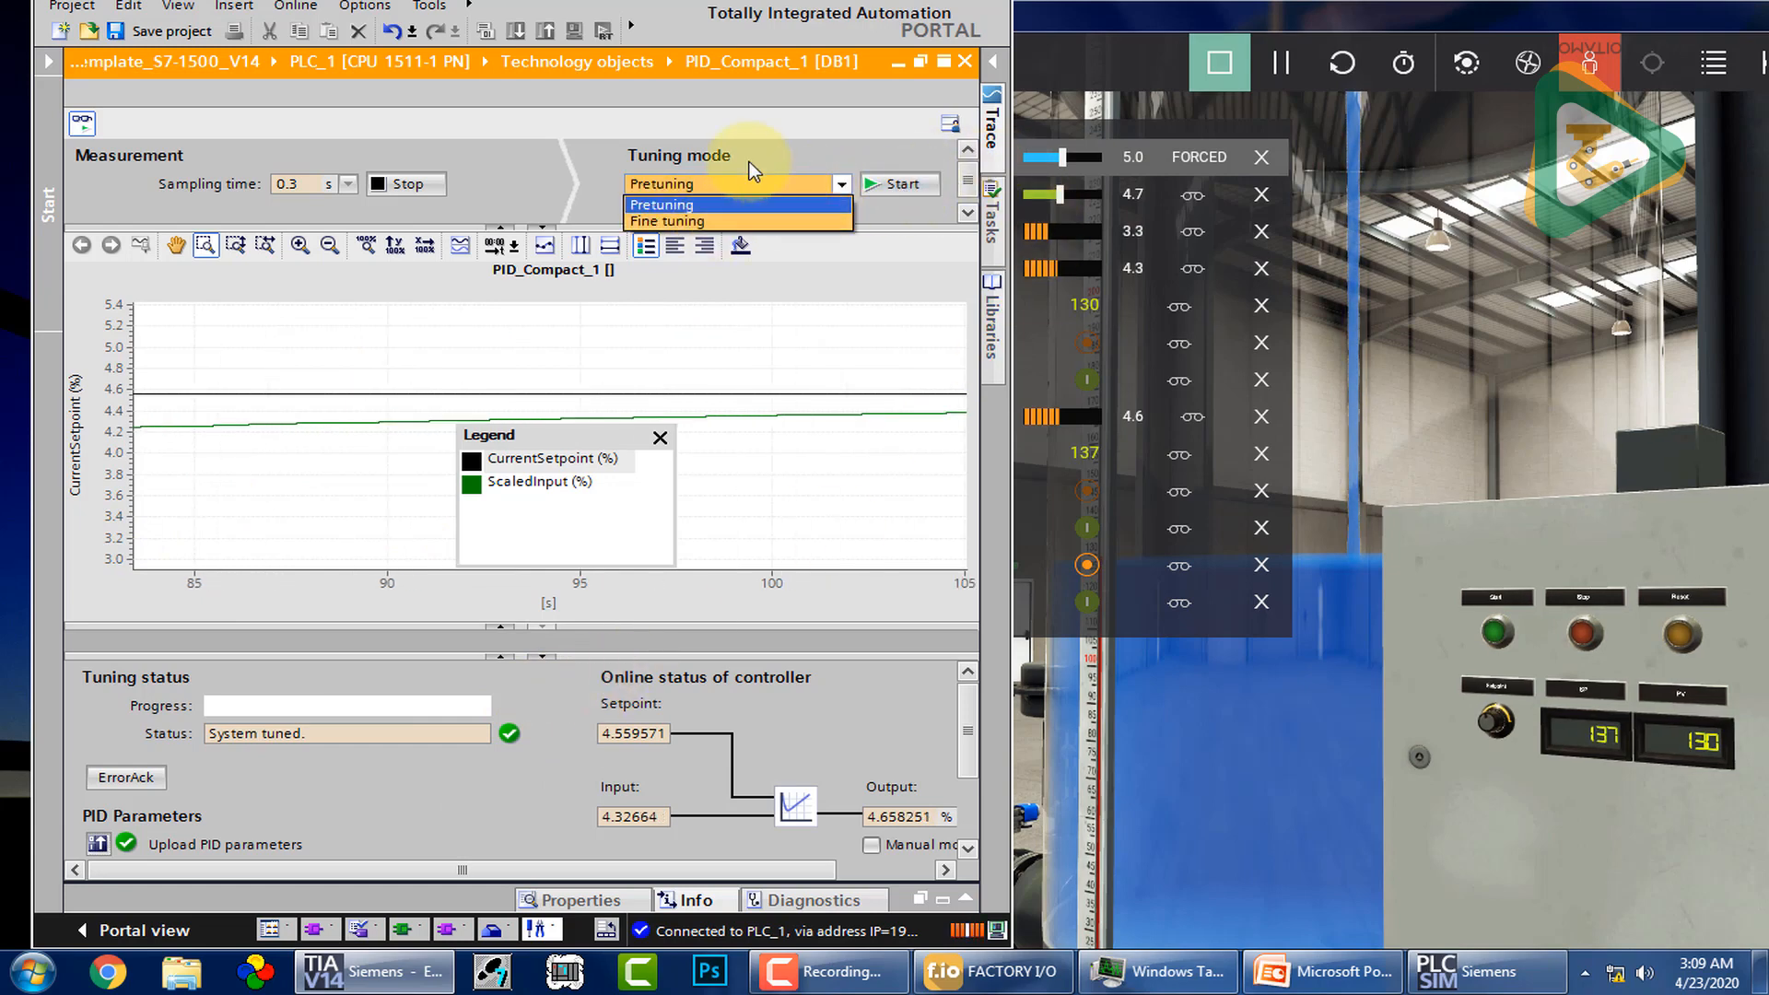
left_click(809, 146)
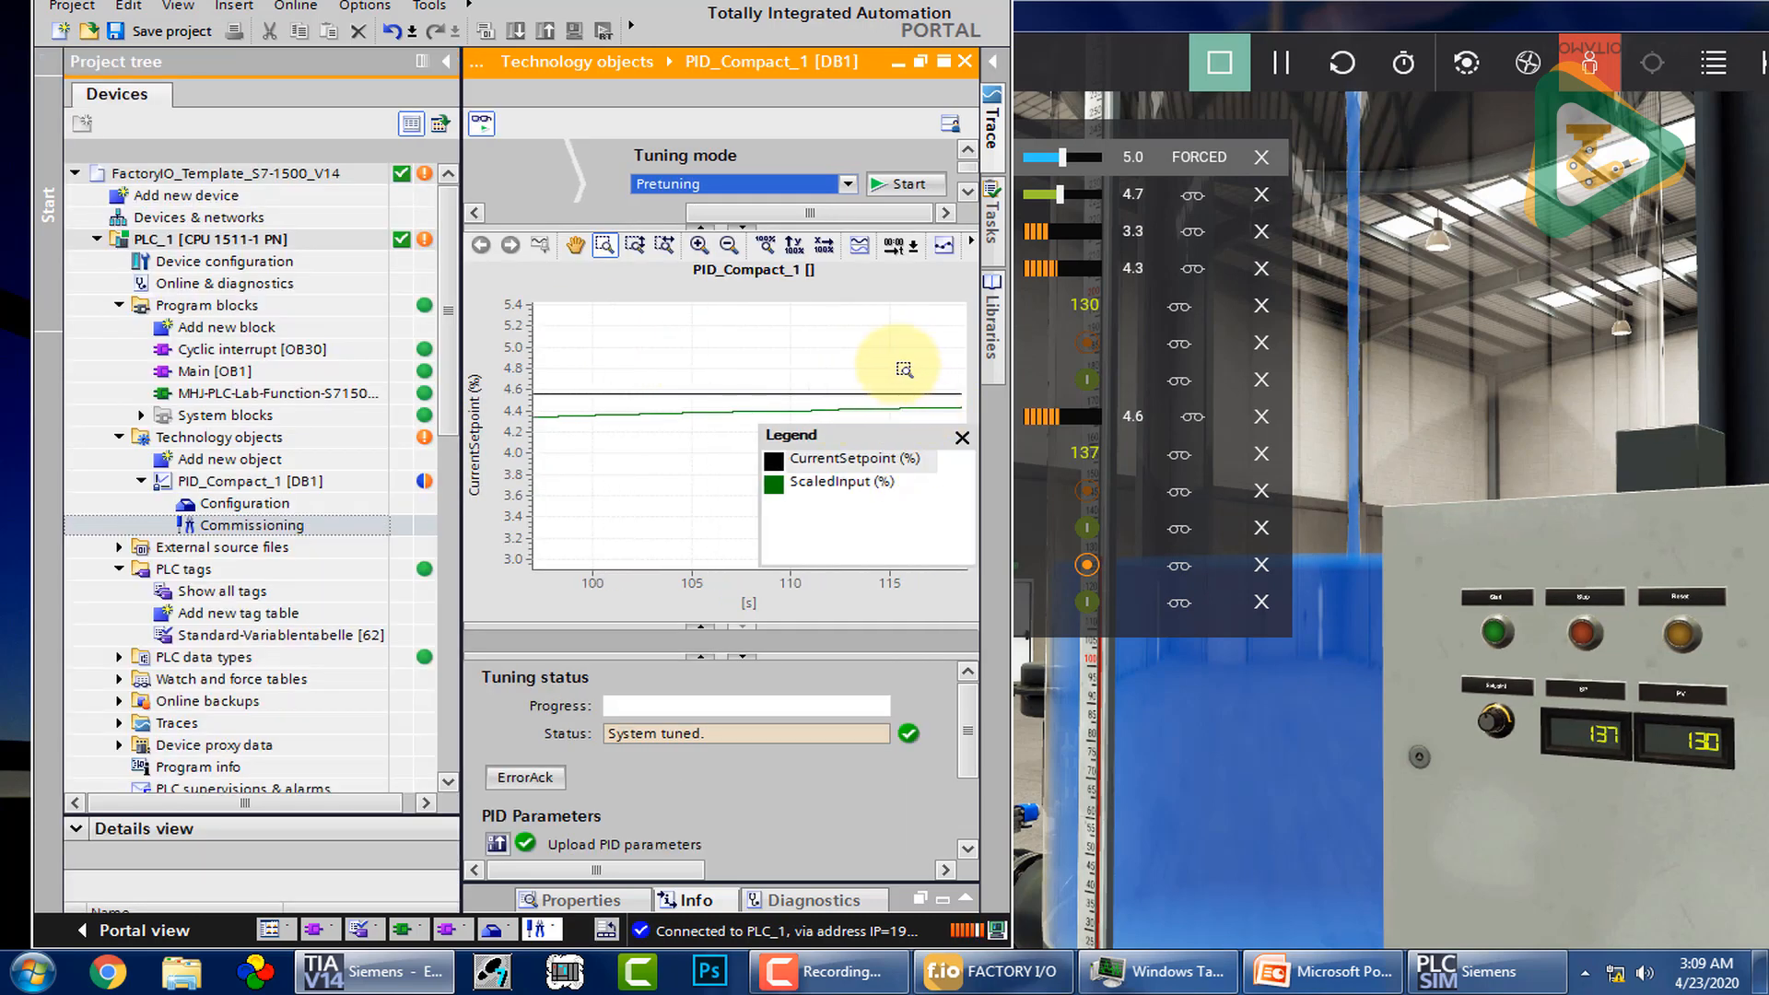
left_click(761, 425)
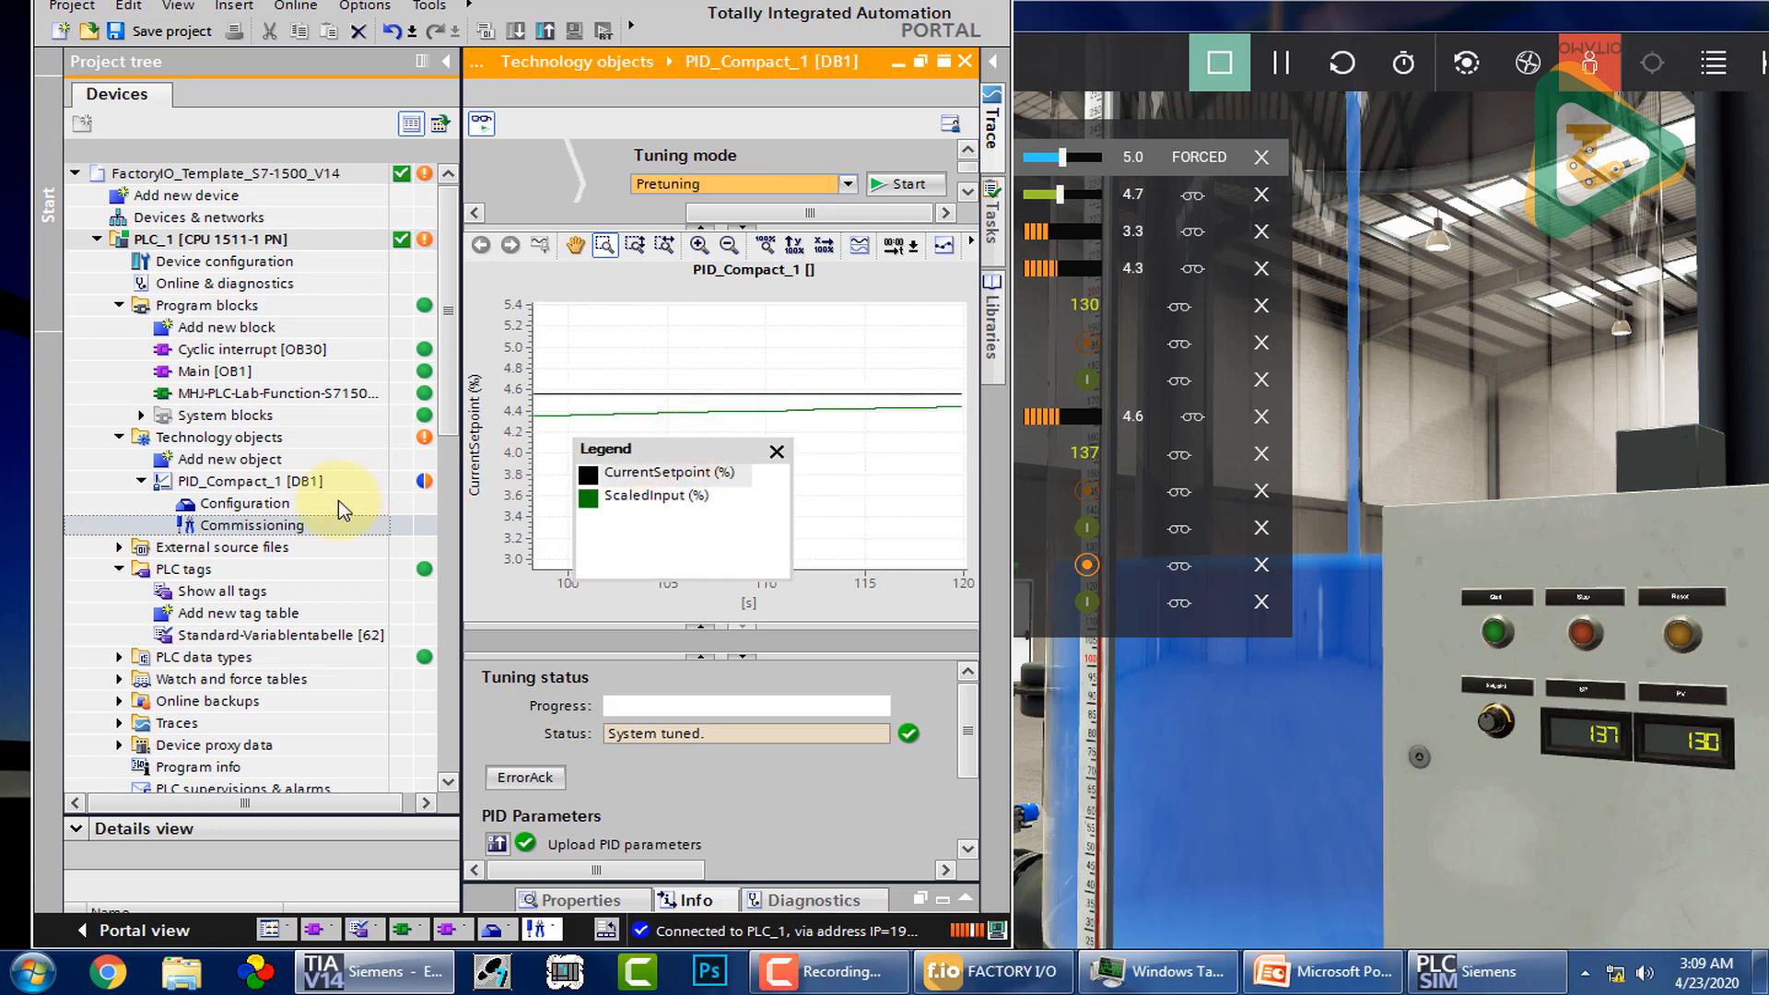
Step: Open the configuration of PID_Compact_1 and set its proportional gain to 25.0, with the project tree collapsed
left_click(258, 505)
double_click(267, 504)
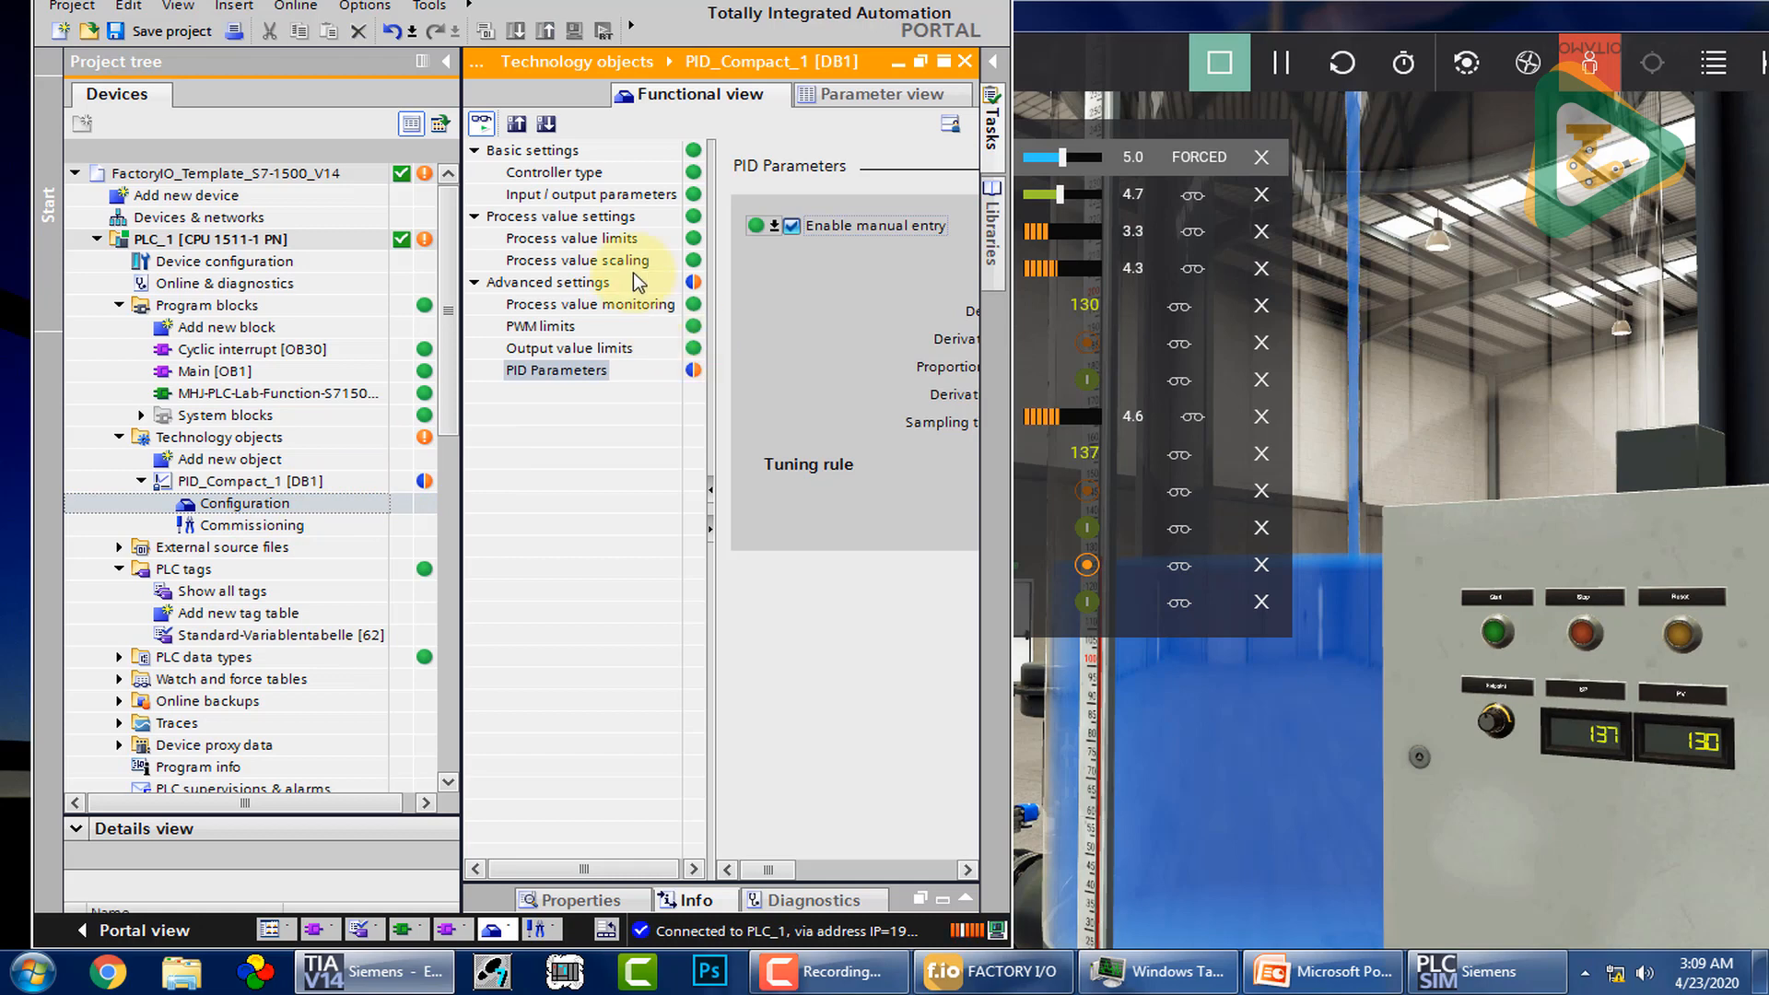
left_click_drag(774, 862, 868, 861)
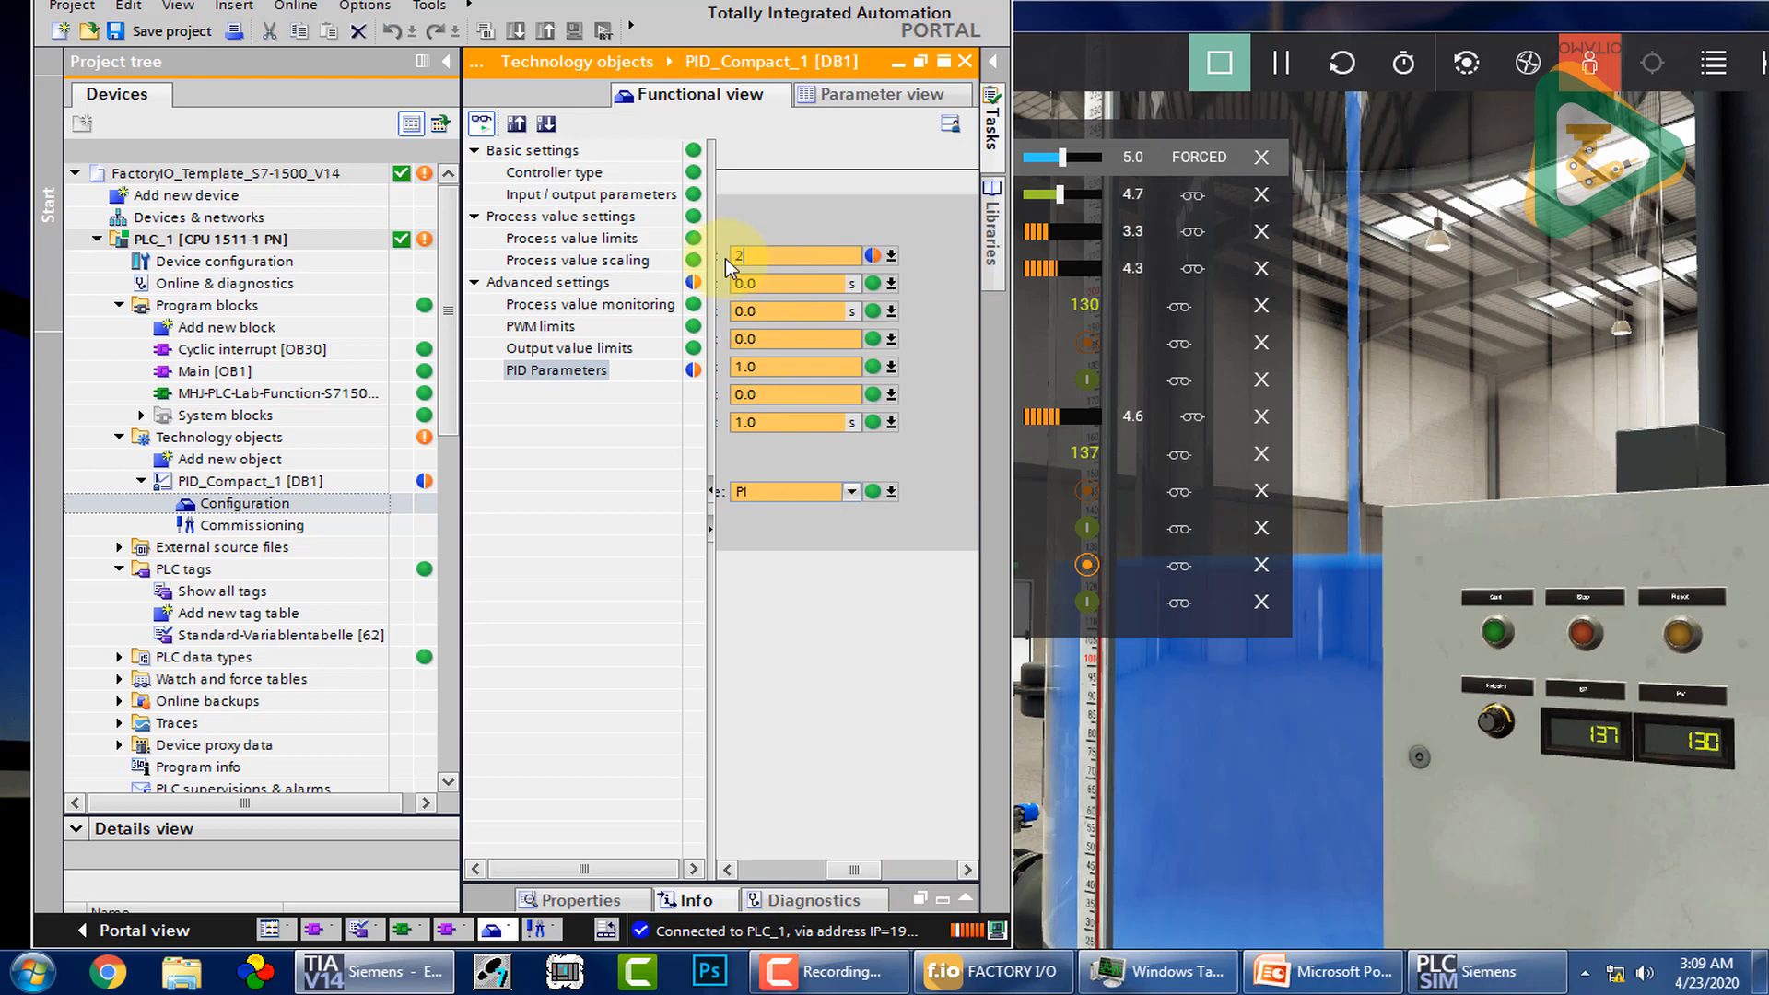
left_click(445, 61)
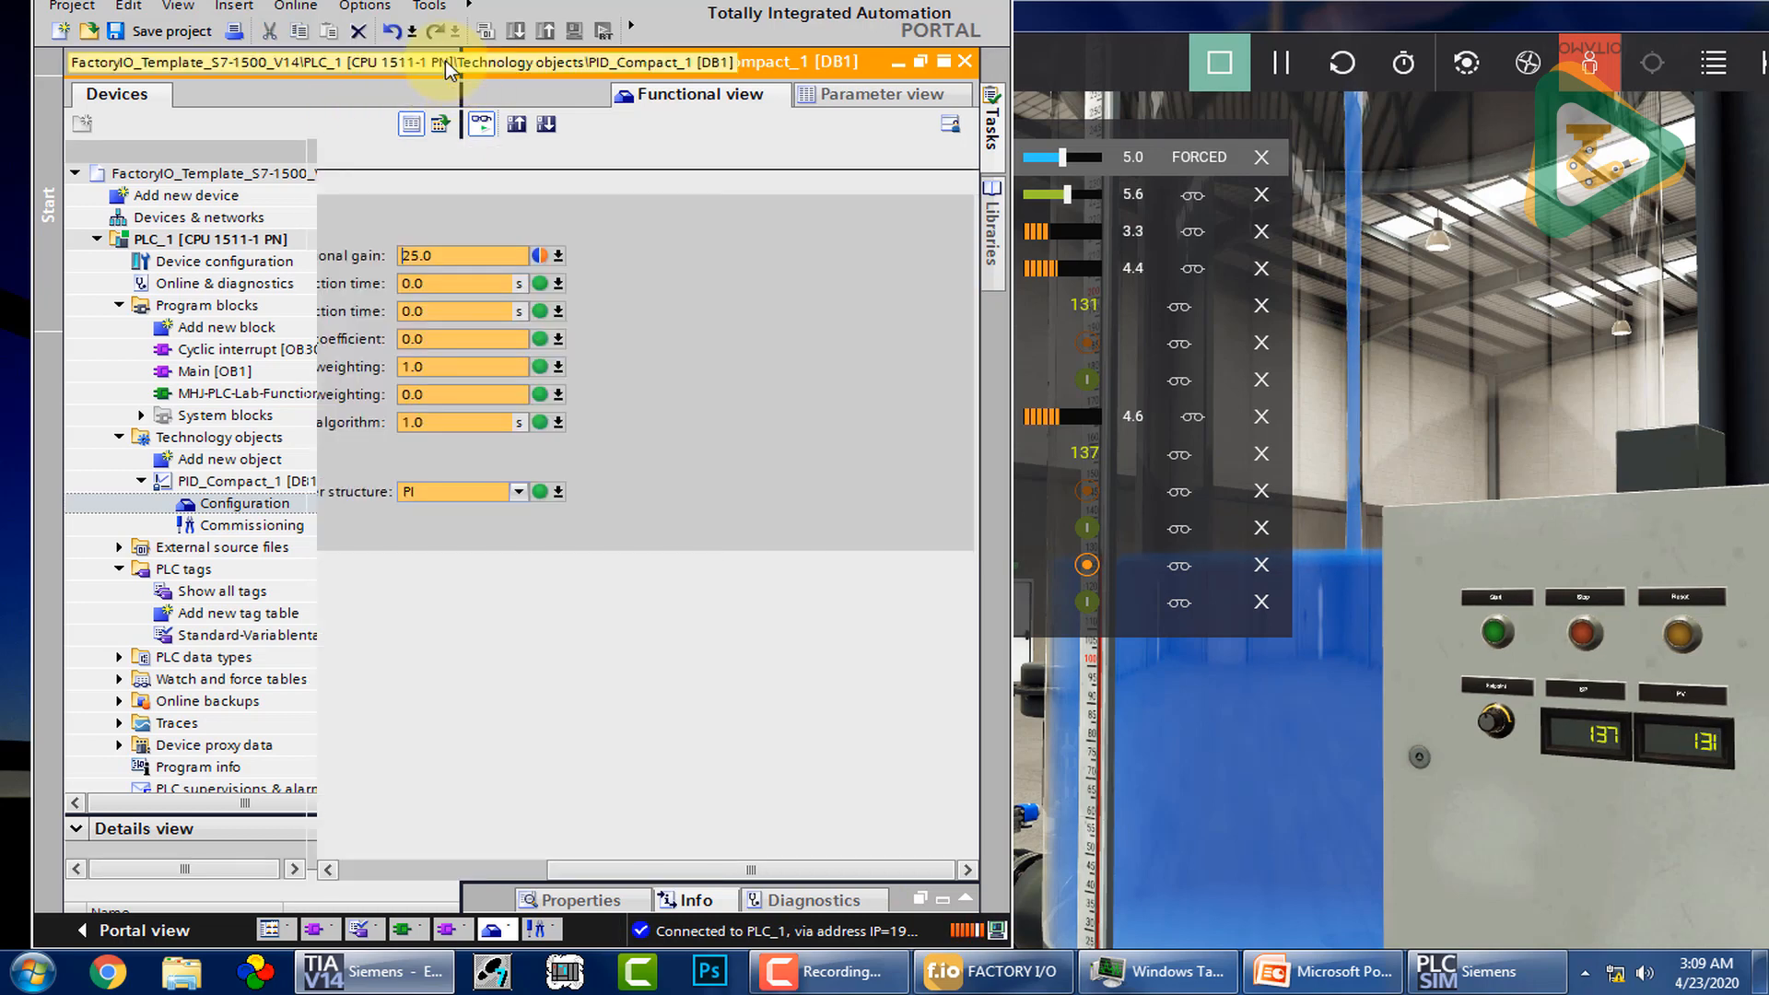
Step: Return to the commissioning view of PID_Compact_1, upload the PID parameters and enlarge the trend around the setpoint and input curves
left_click(538, 925)
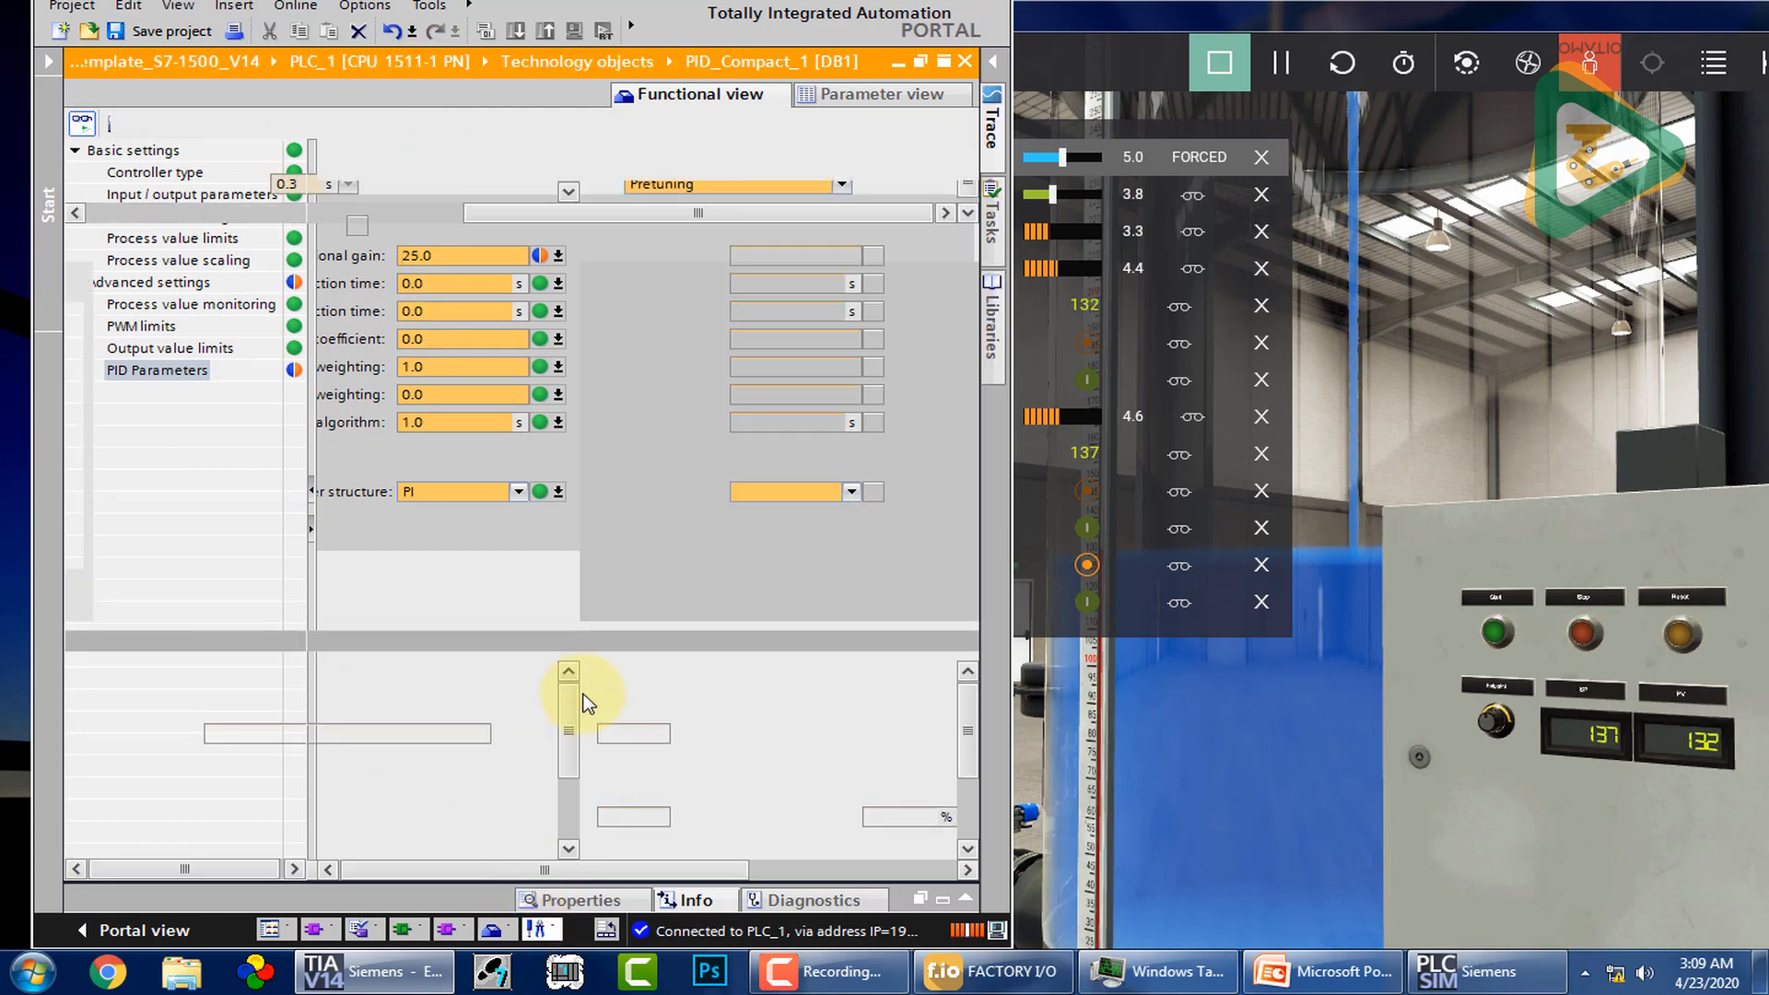
left_click(494, 927)
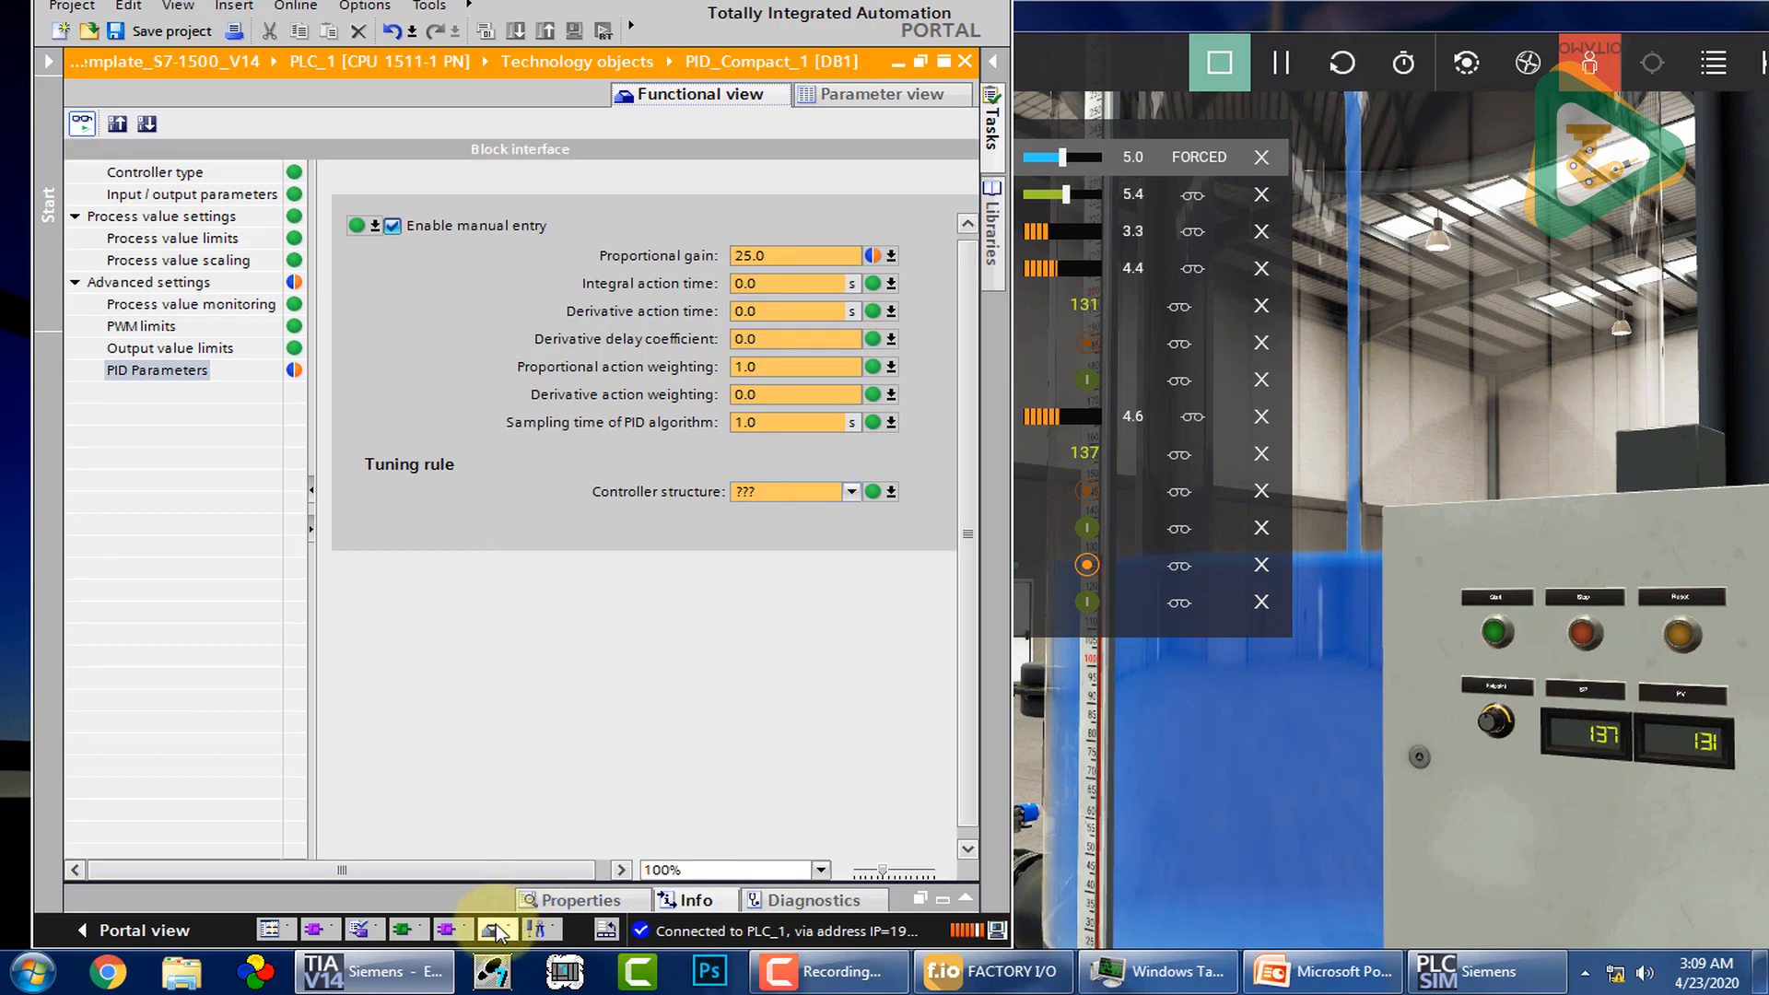
left_click(494, 927)
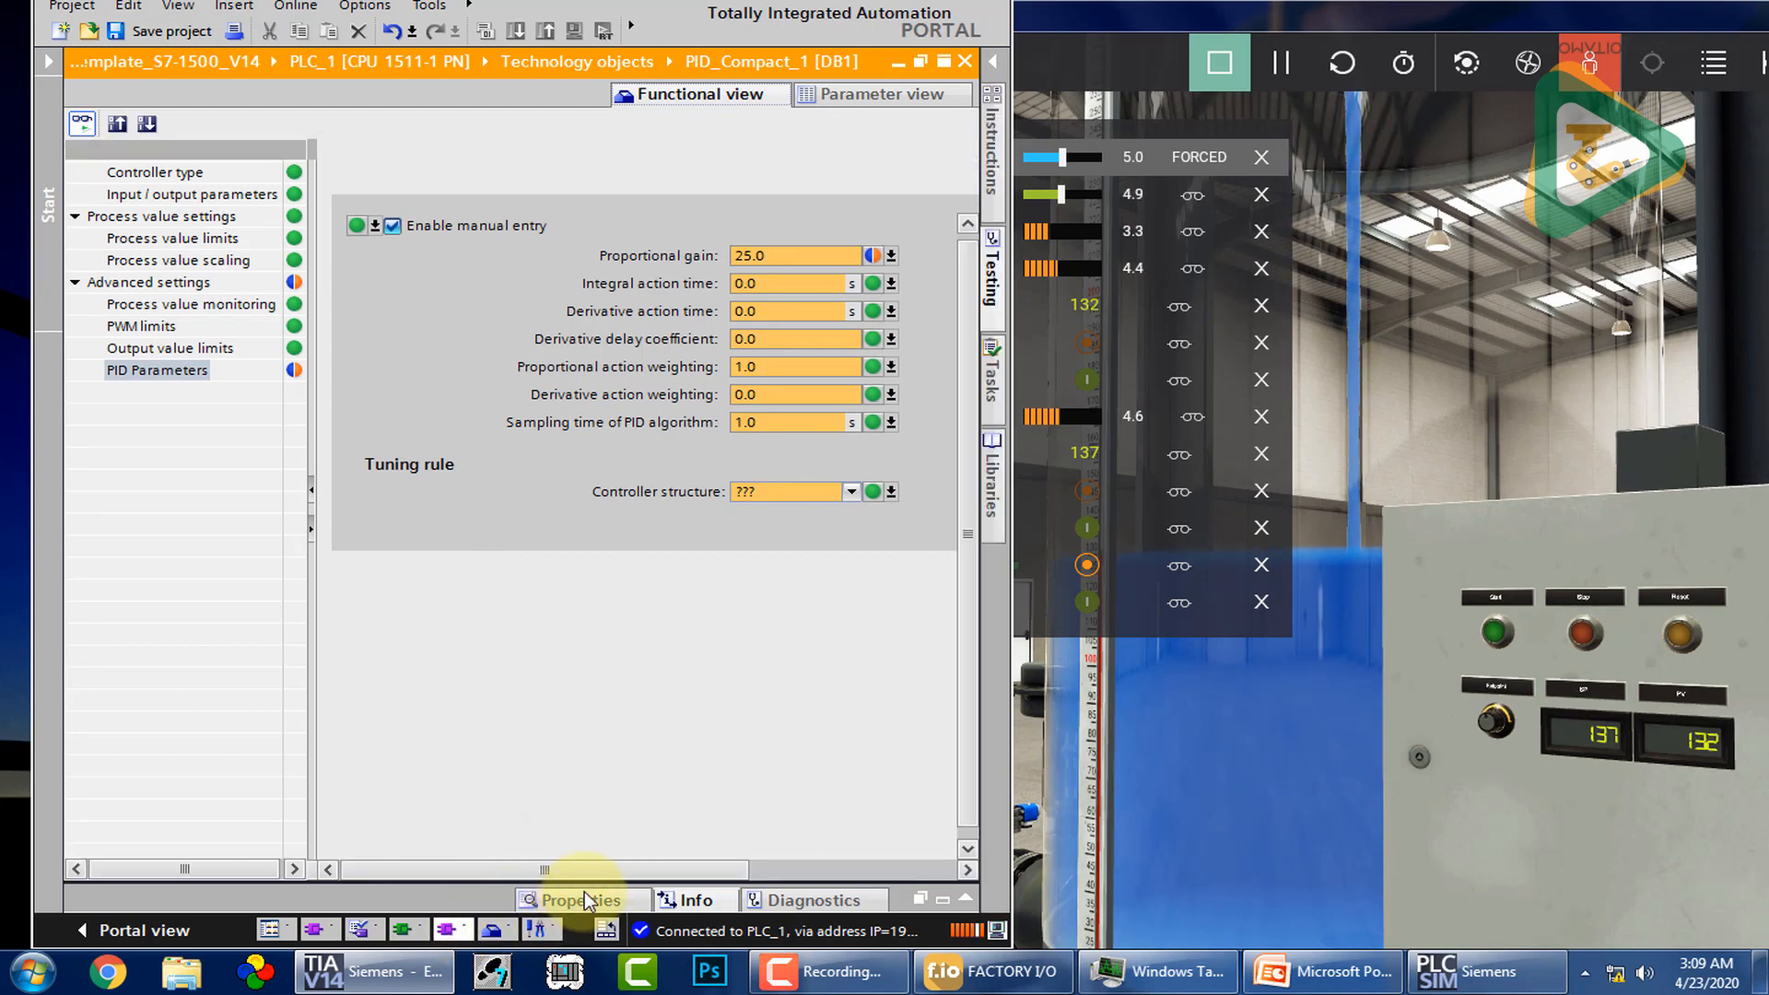
left_click(46, 61)
left_click(274, 523)
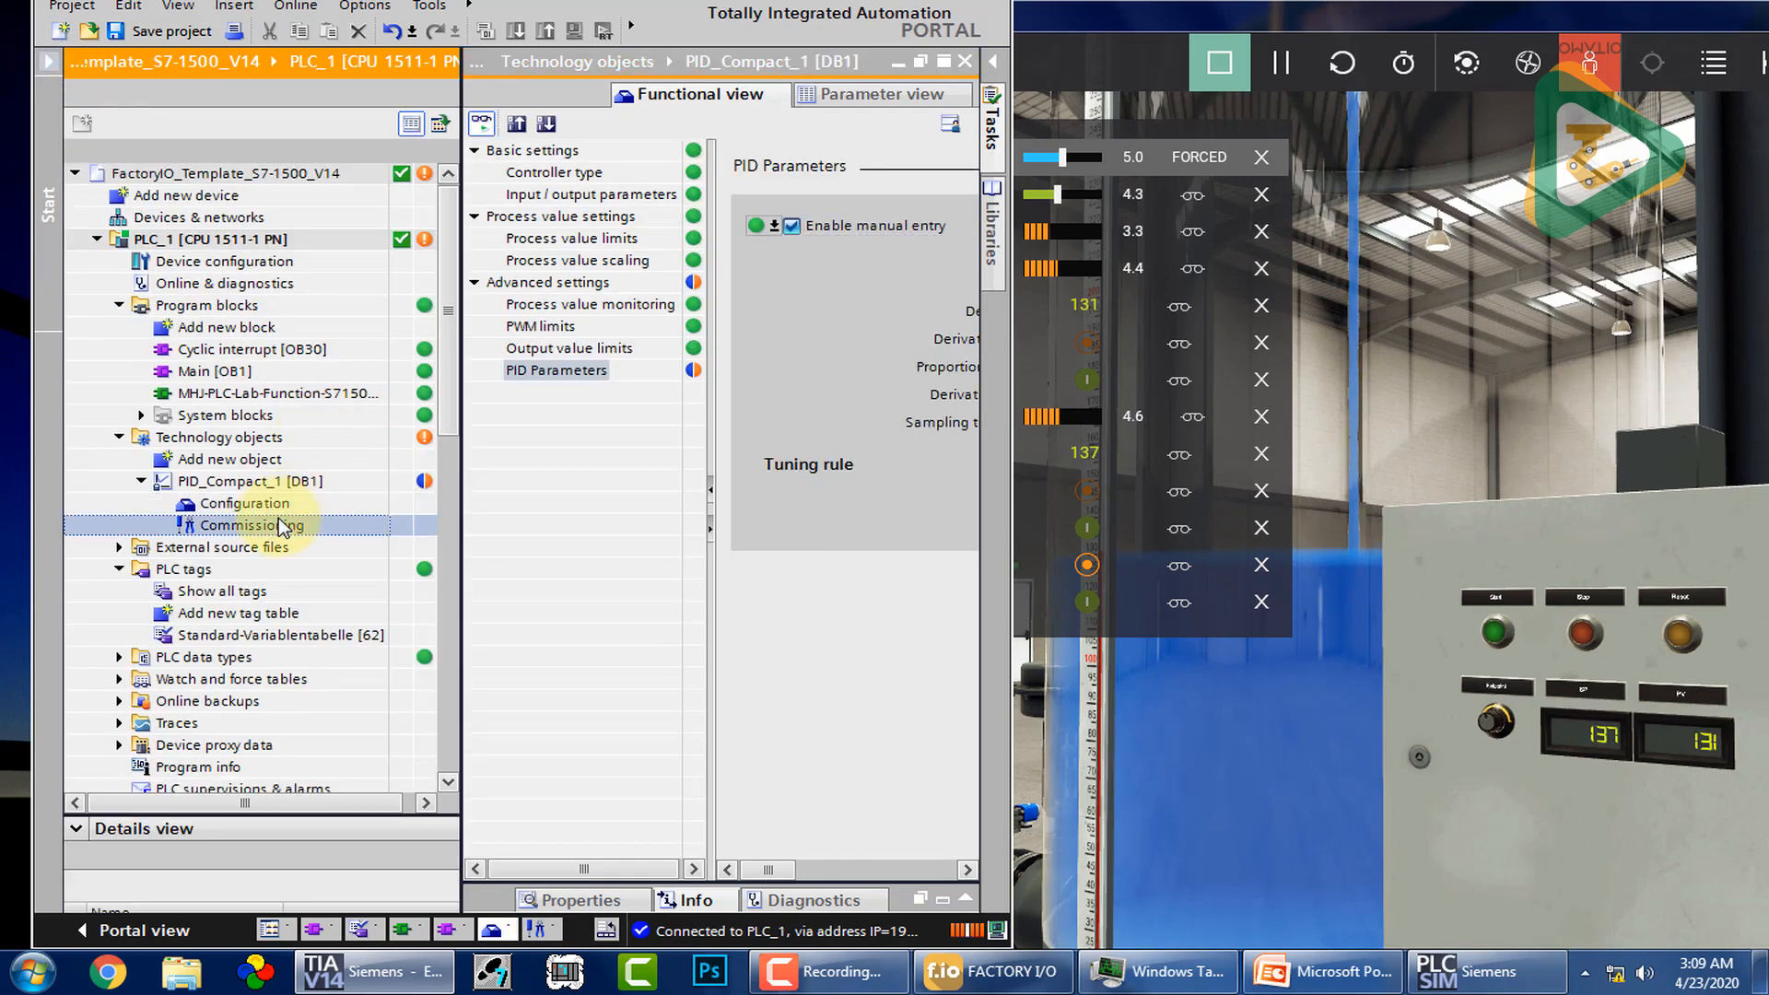
double_click(279, 522)
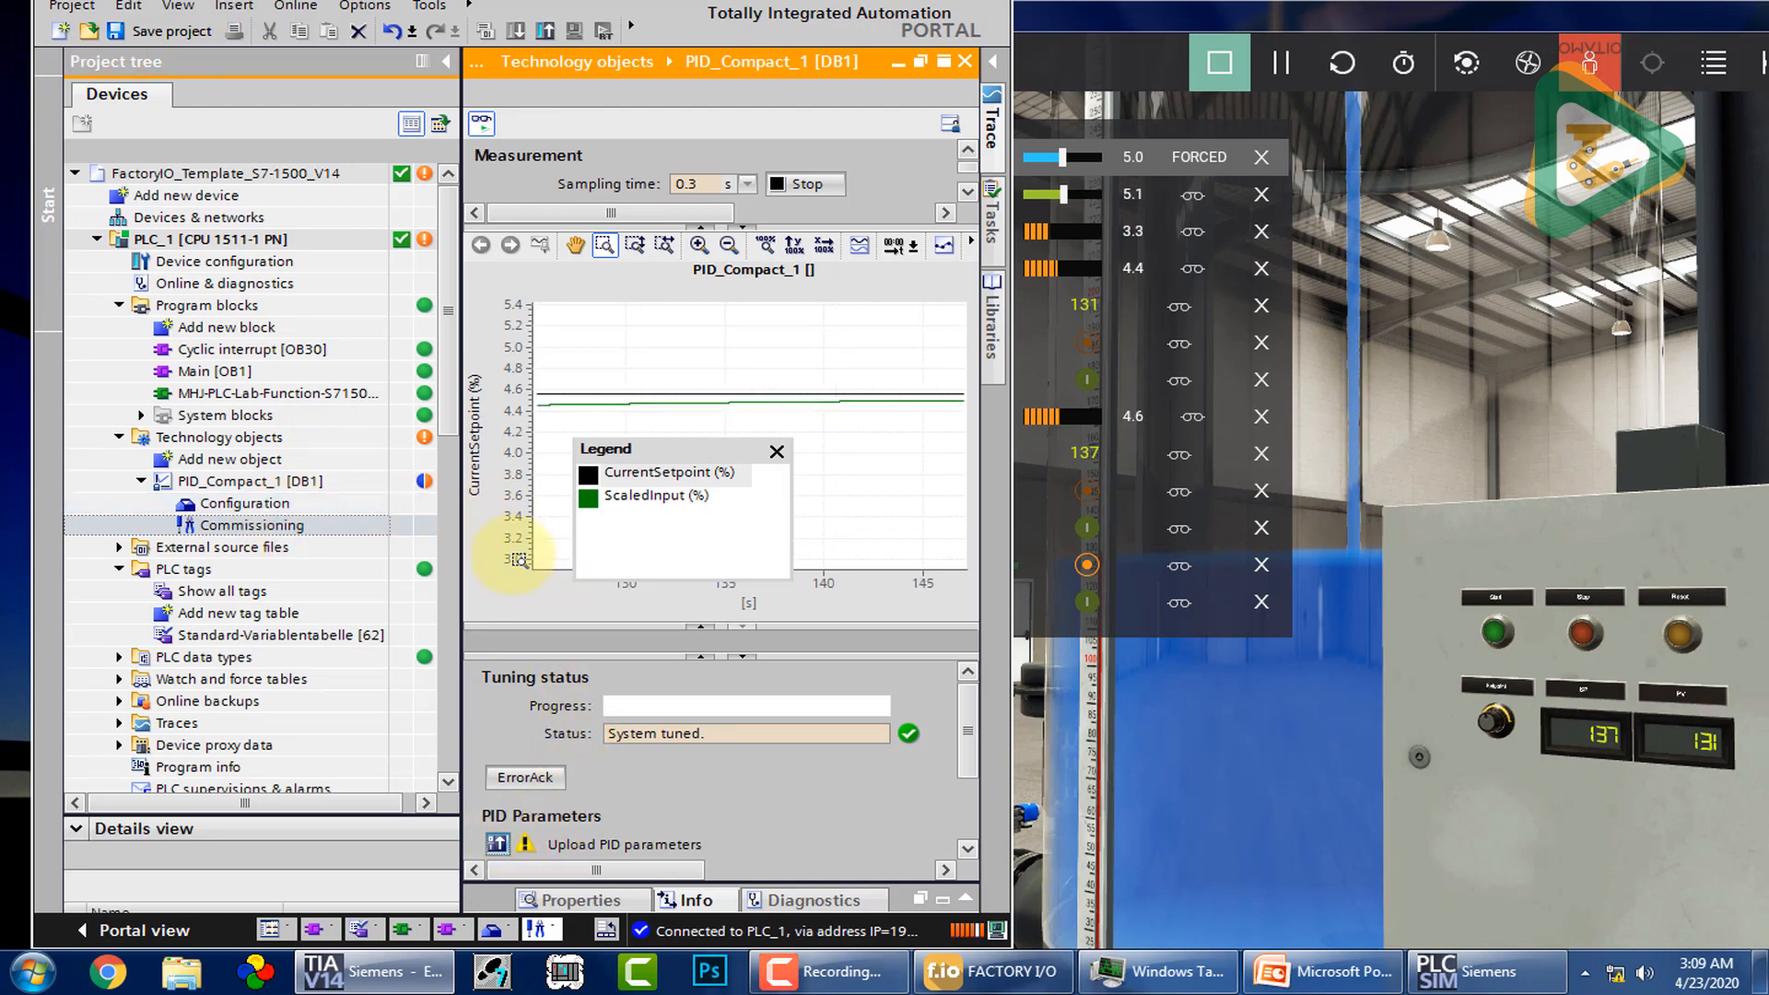
left_click(448, 61)
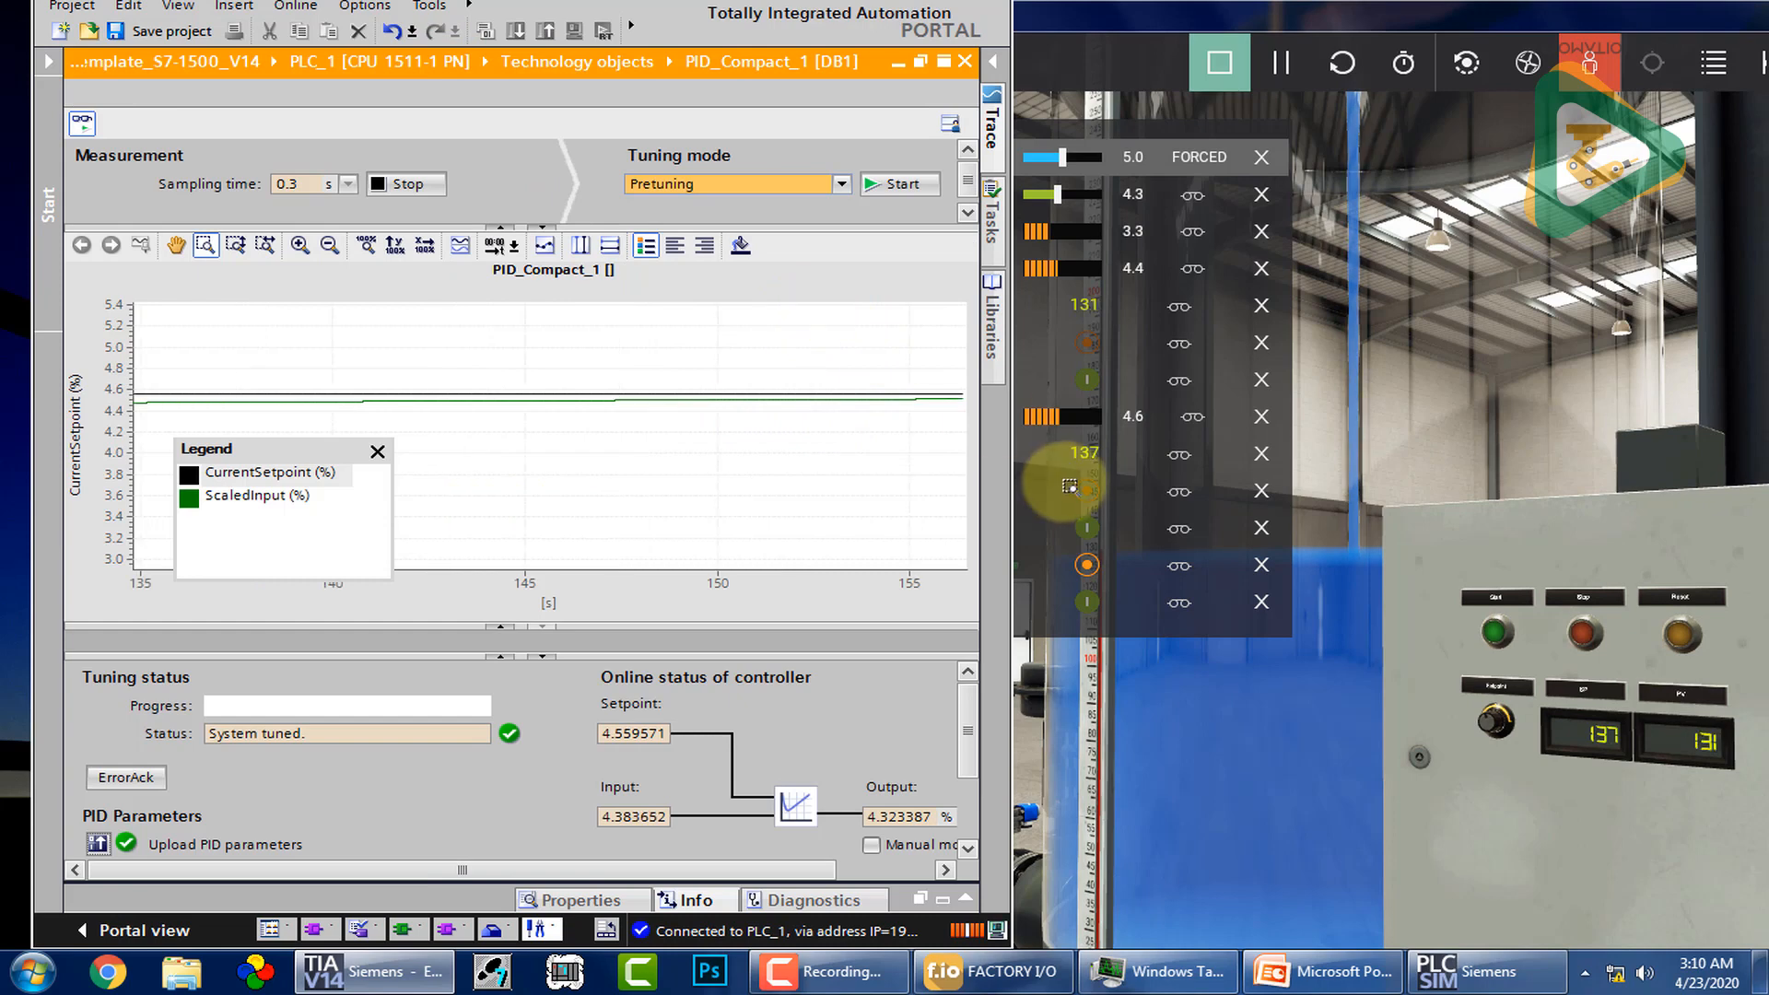
left_click(937, 448)
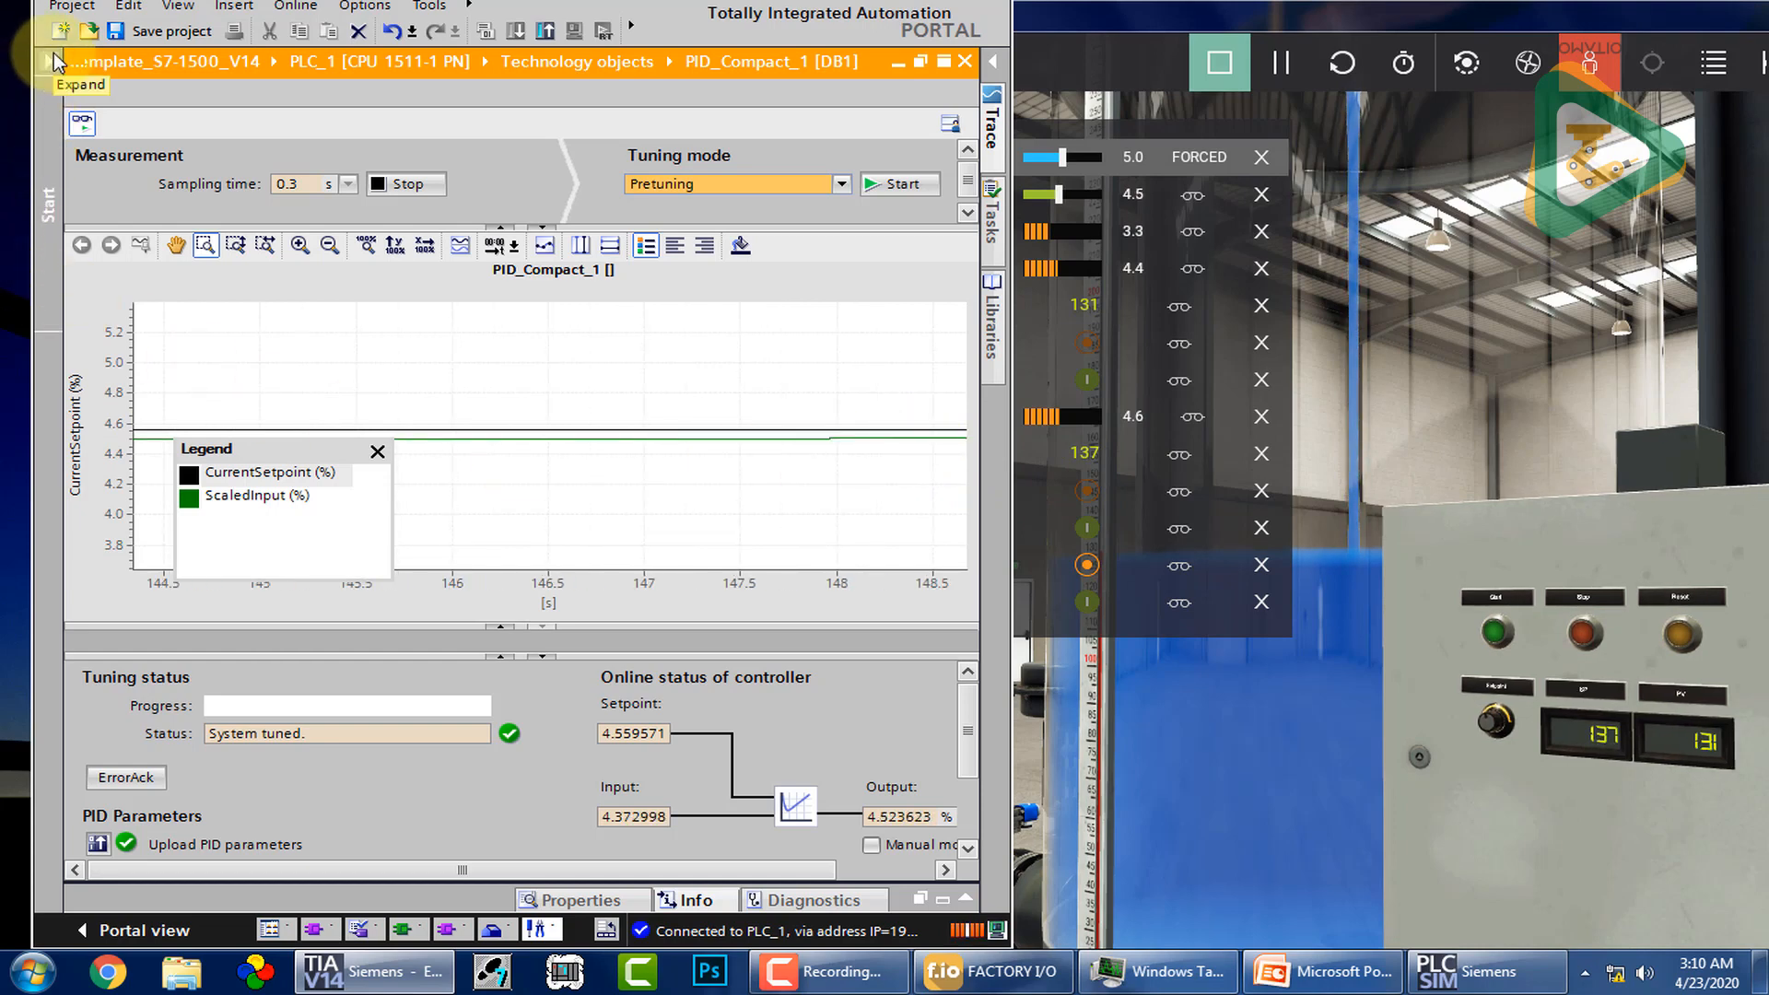
Step: Set the proportional gain of PID_Compact_1 to 30 and reopen its commissioning view with the project tree collapsed
left_click(53, 57)
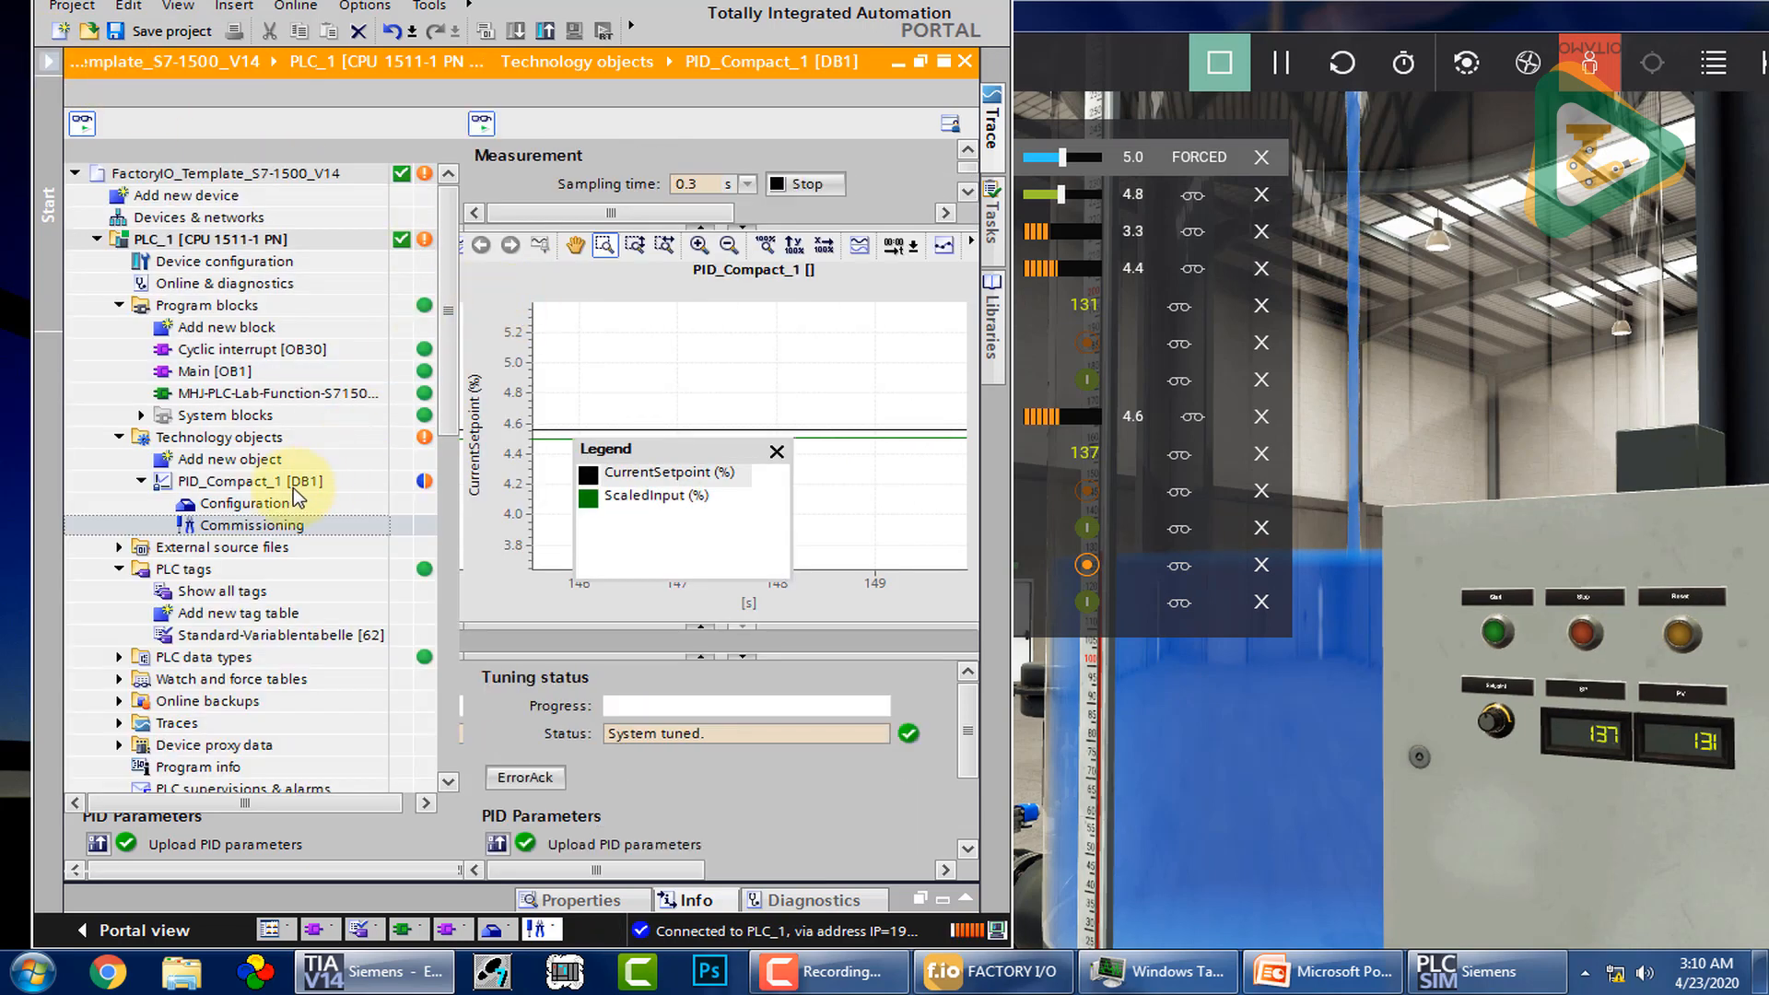
double_click(264, 505)
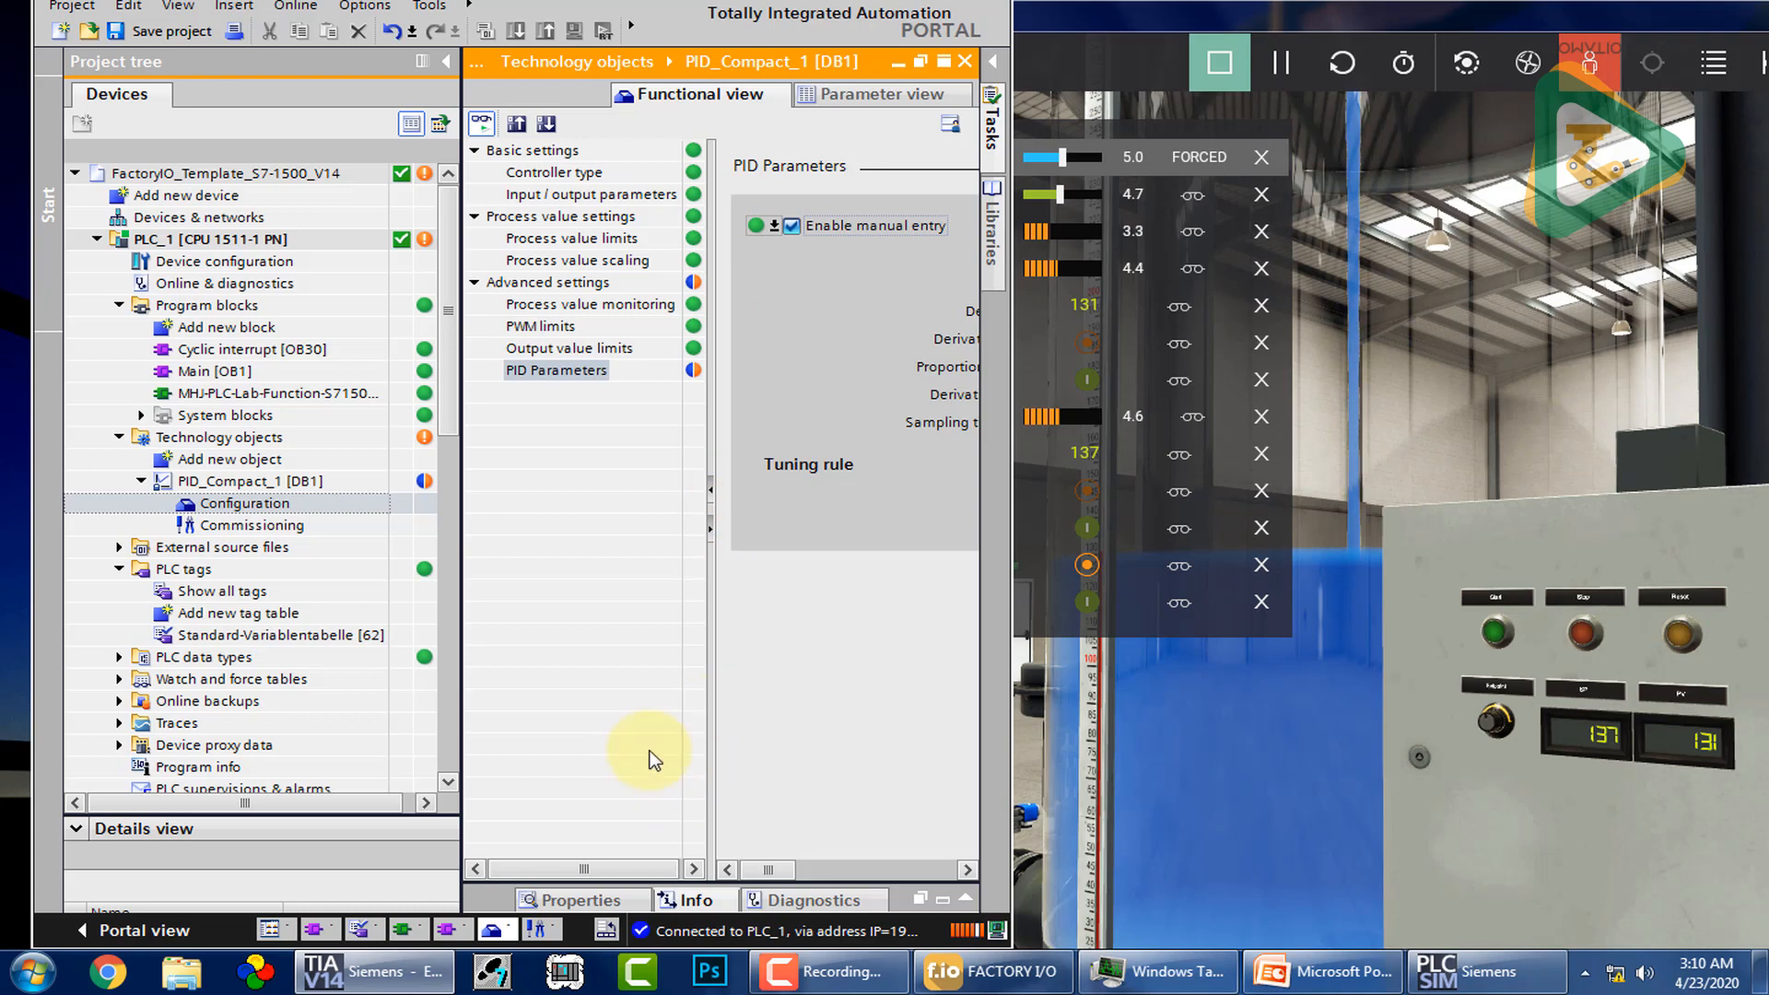
left_click_drag(770, 870, 827, 871)
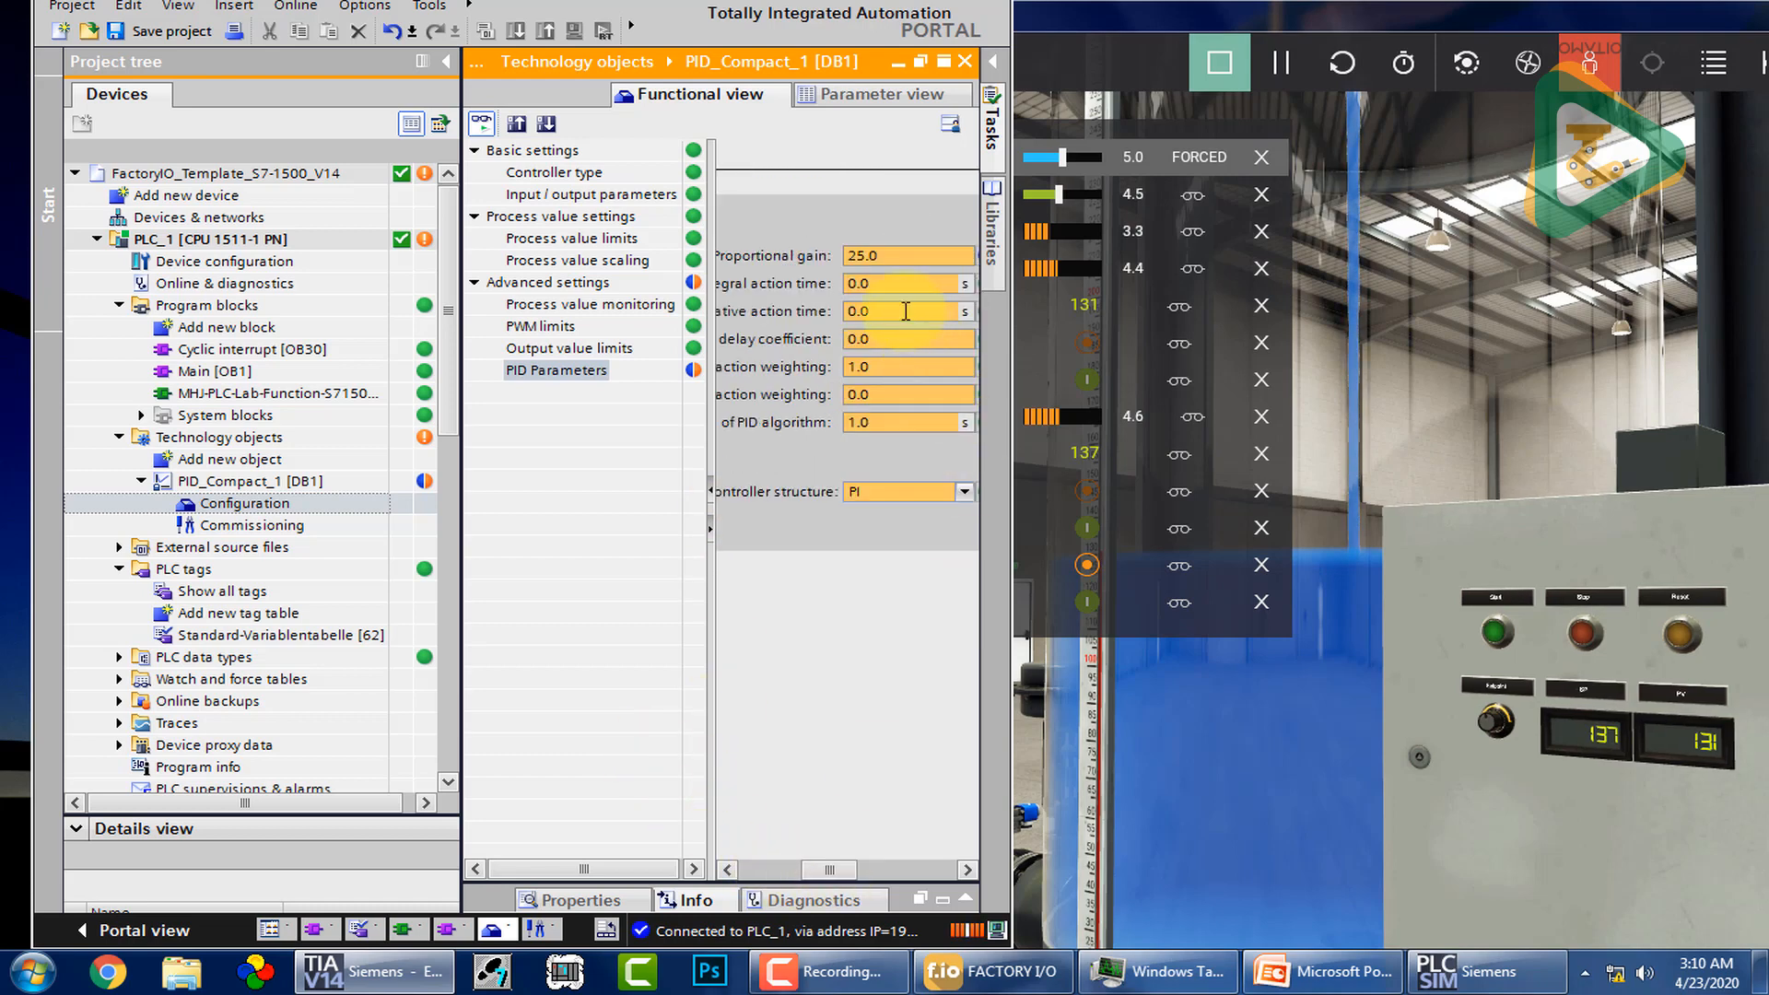
left_click_drag(880, 257, 806, 261)
type("30")
double_click(304, 525)
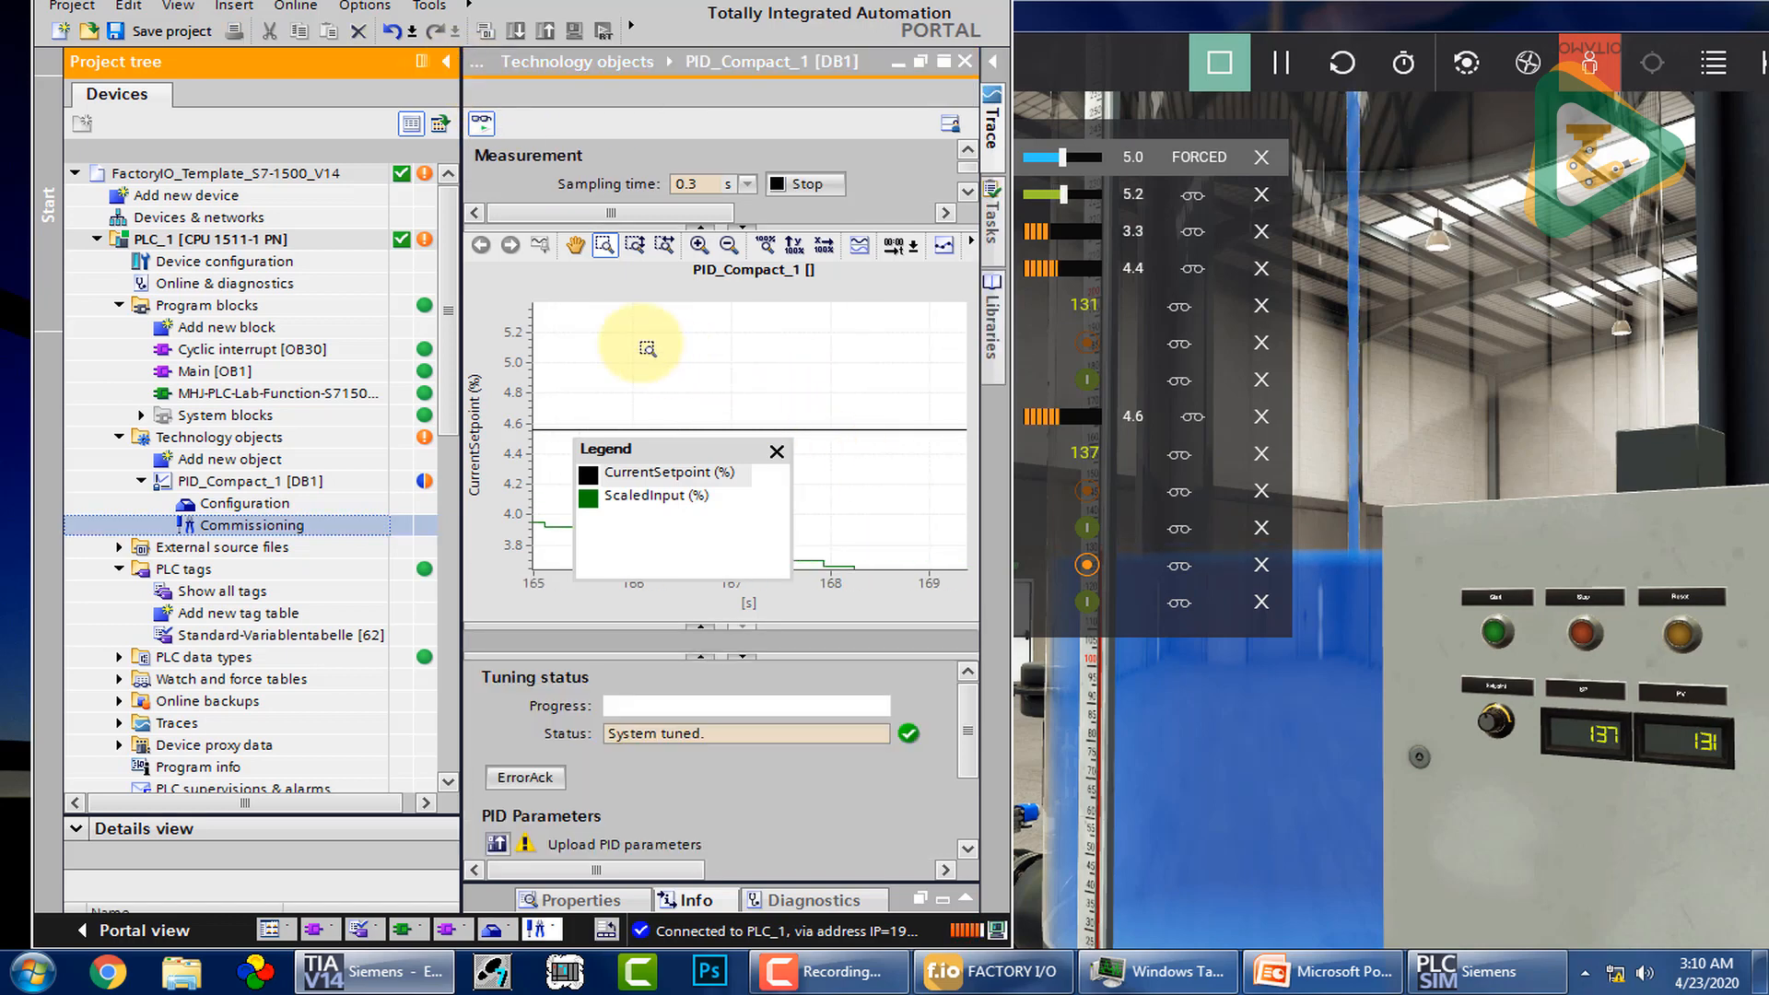
left_click(452, 62)
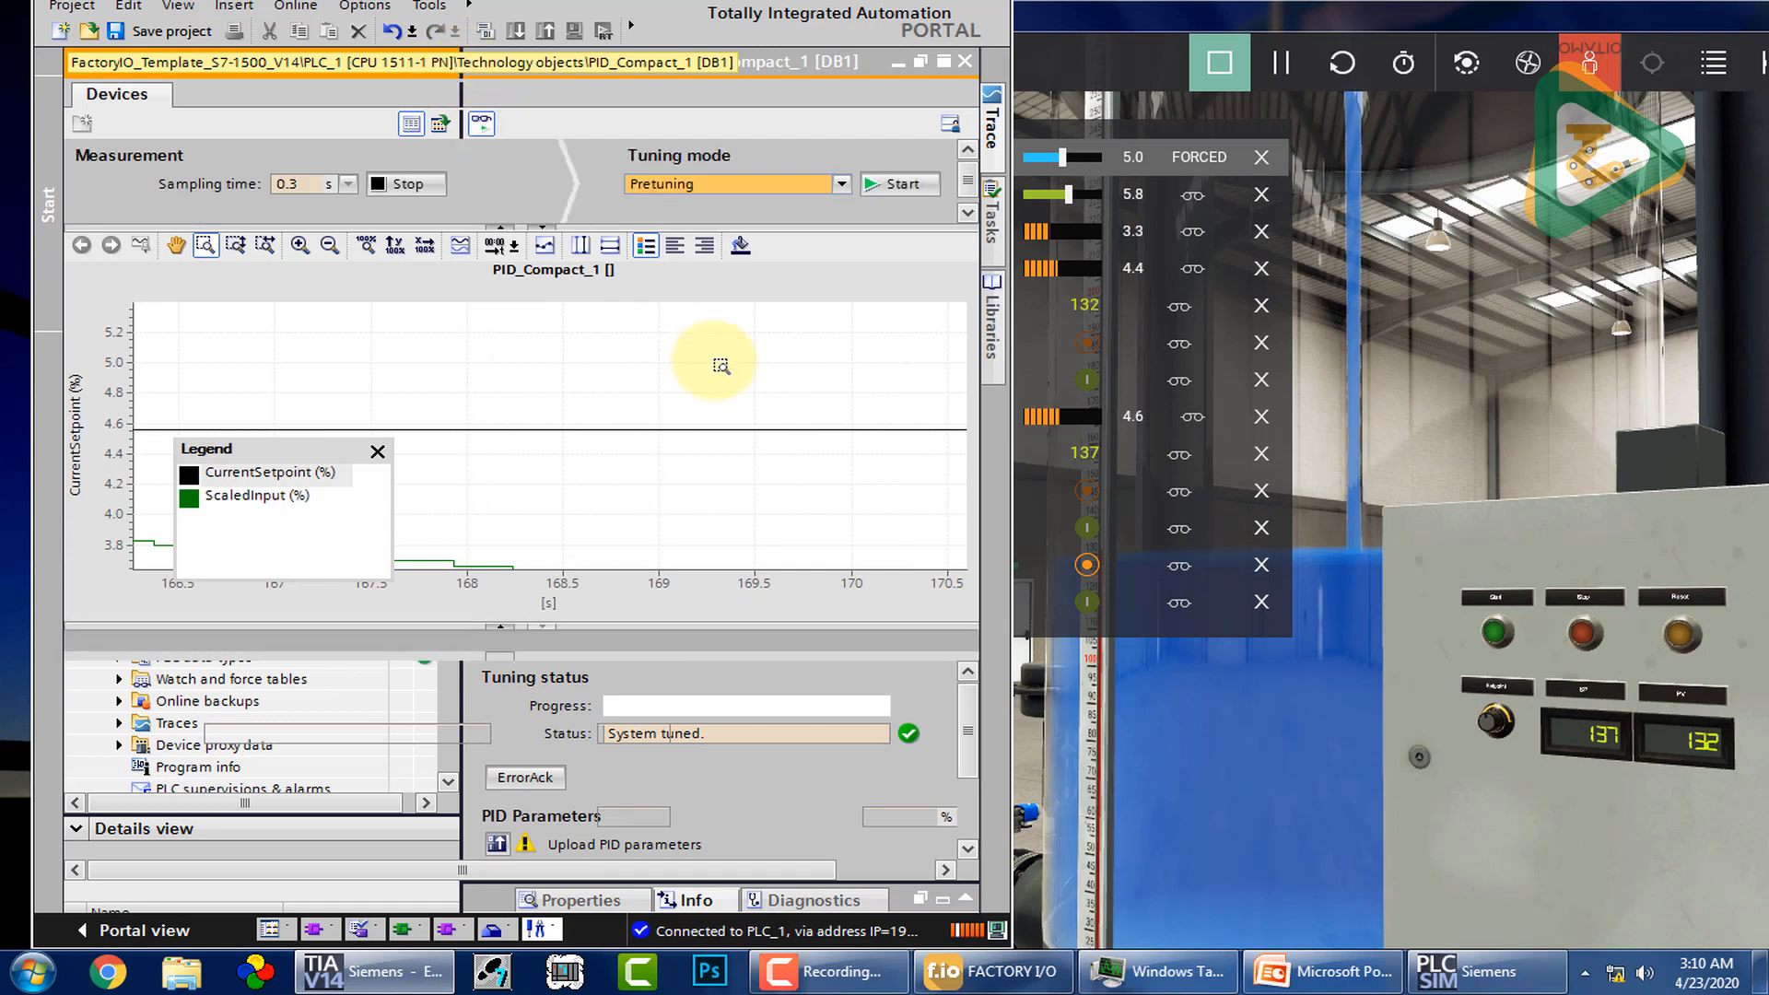
Step: Fit the whole recorded trend, shift it aside and zoom in on the newest setpoint and input values
left_click(367, 246)
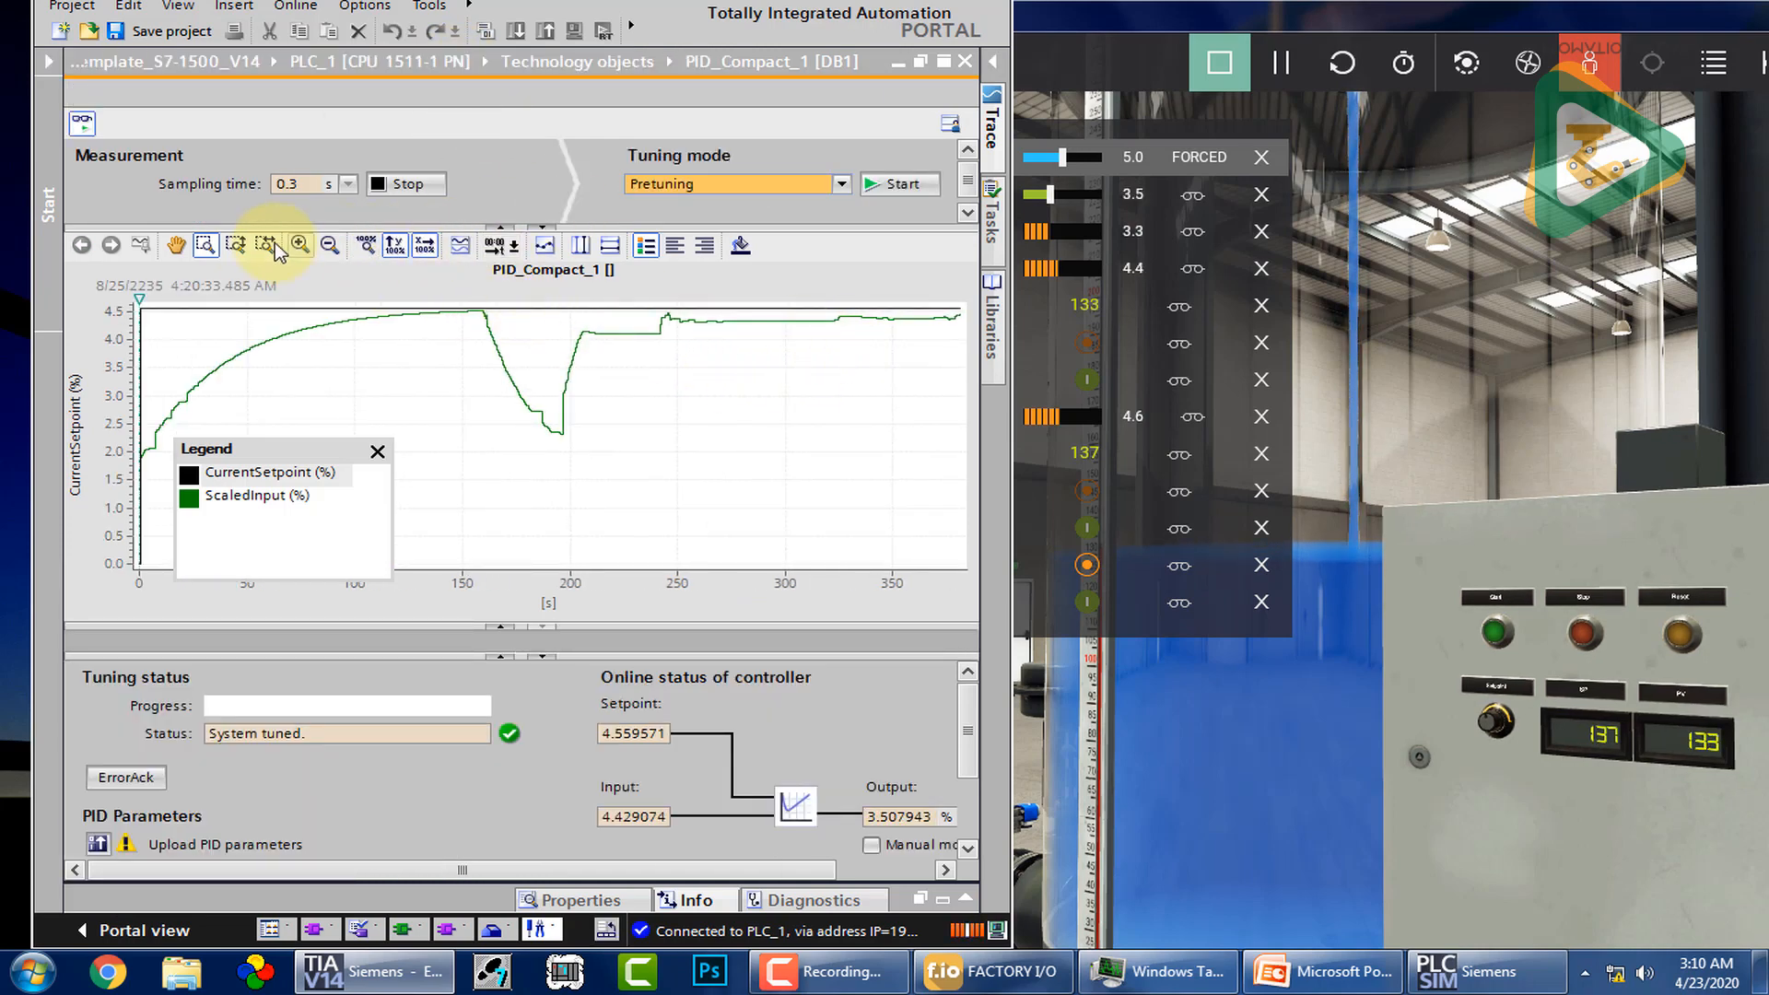
left_click(177, 245)
left_click_drag(770, 356, 695, 439)
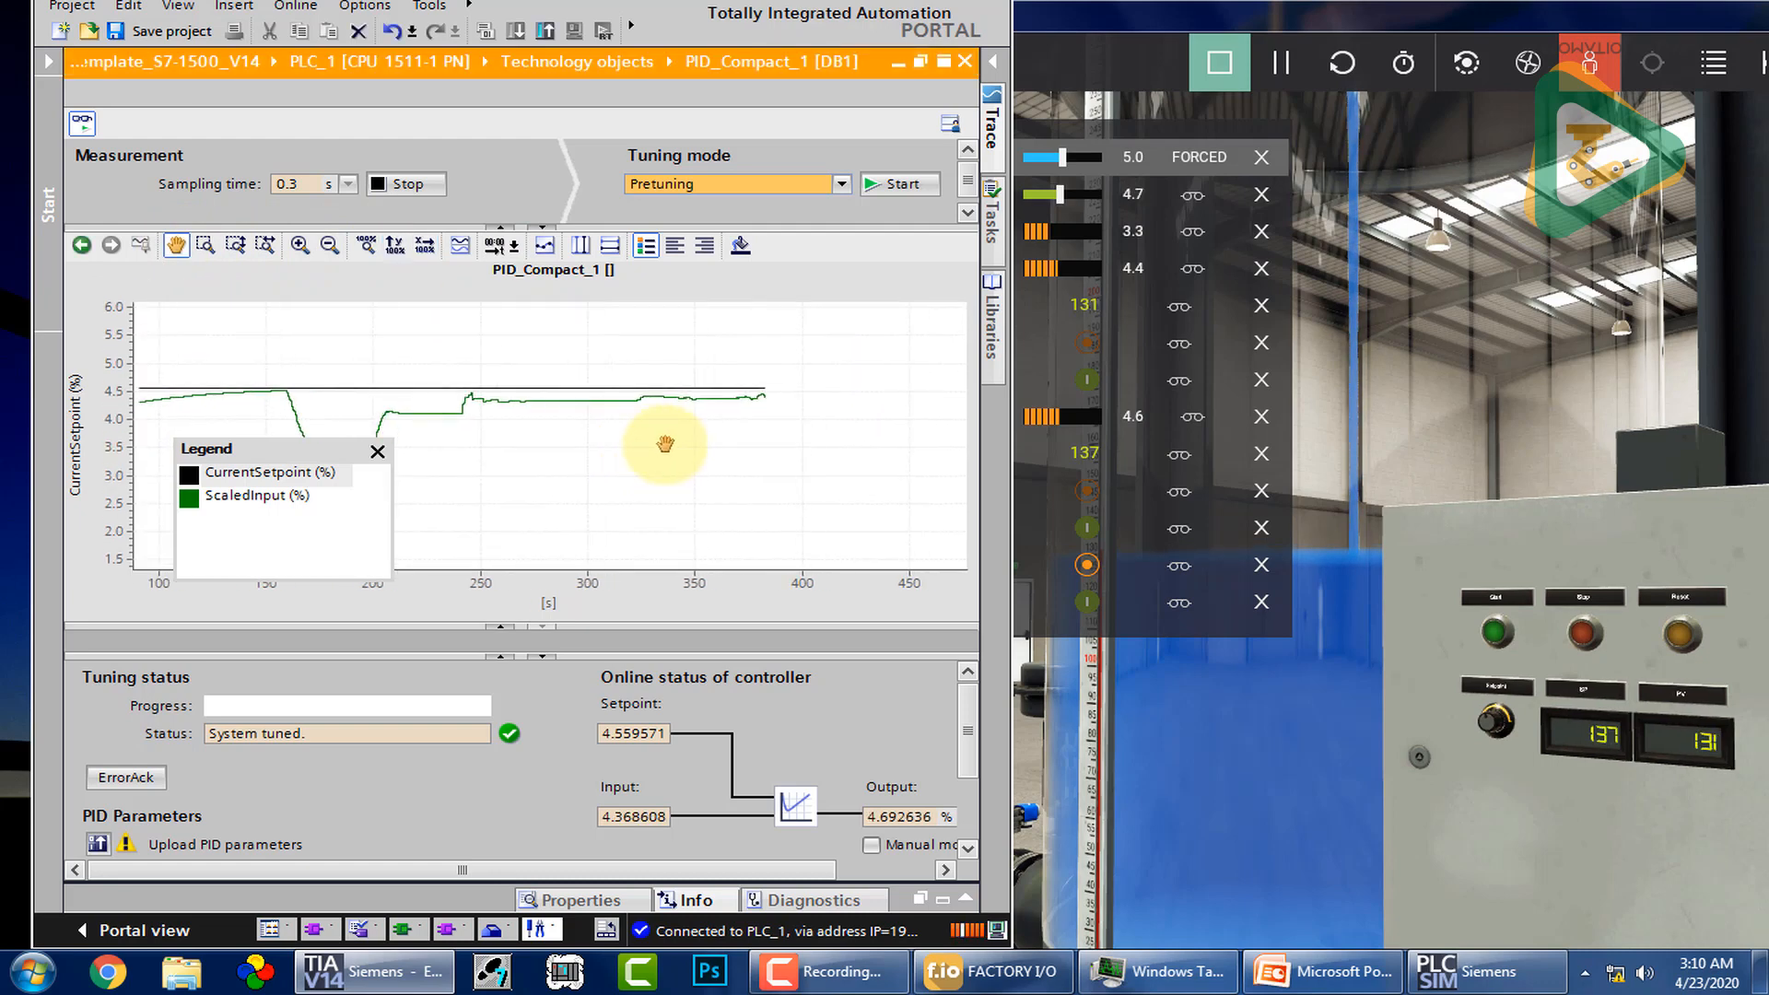
left_click(210, 246)
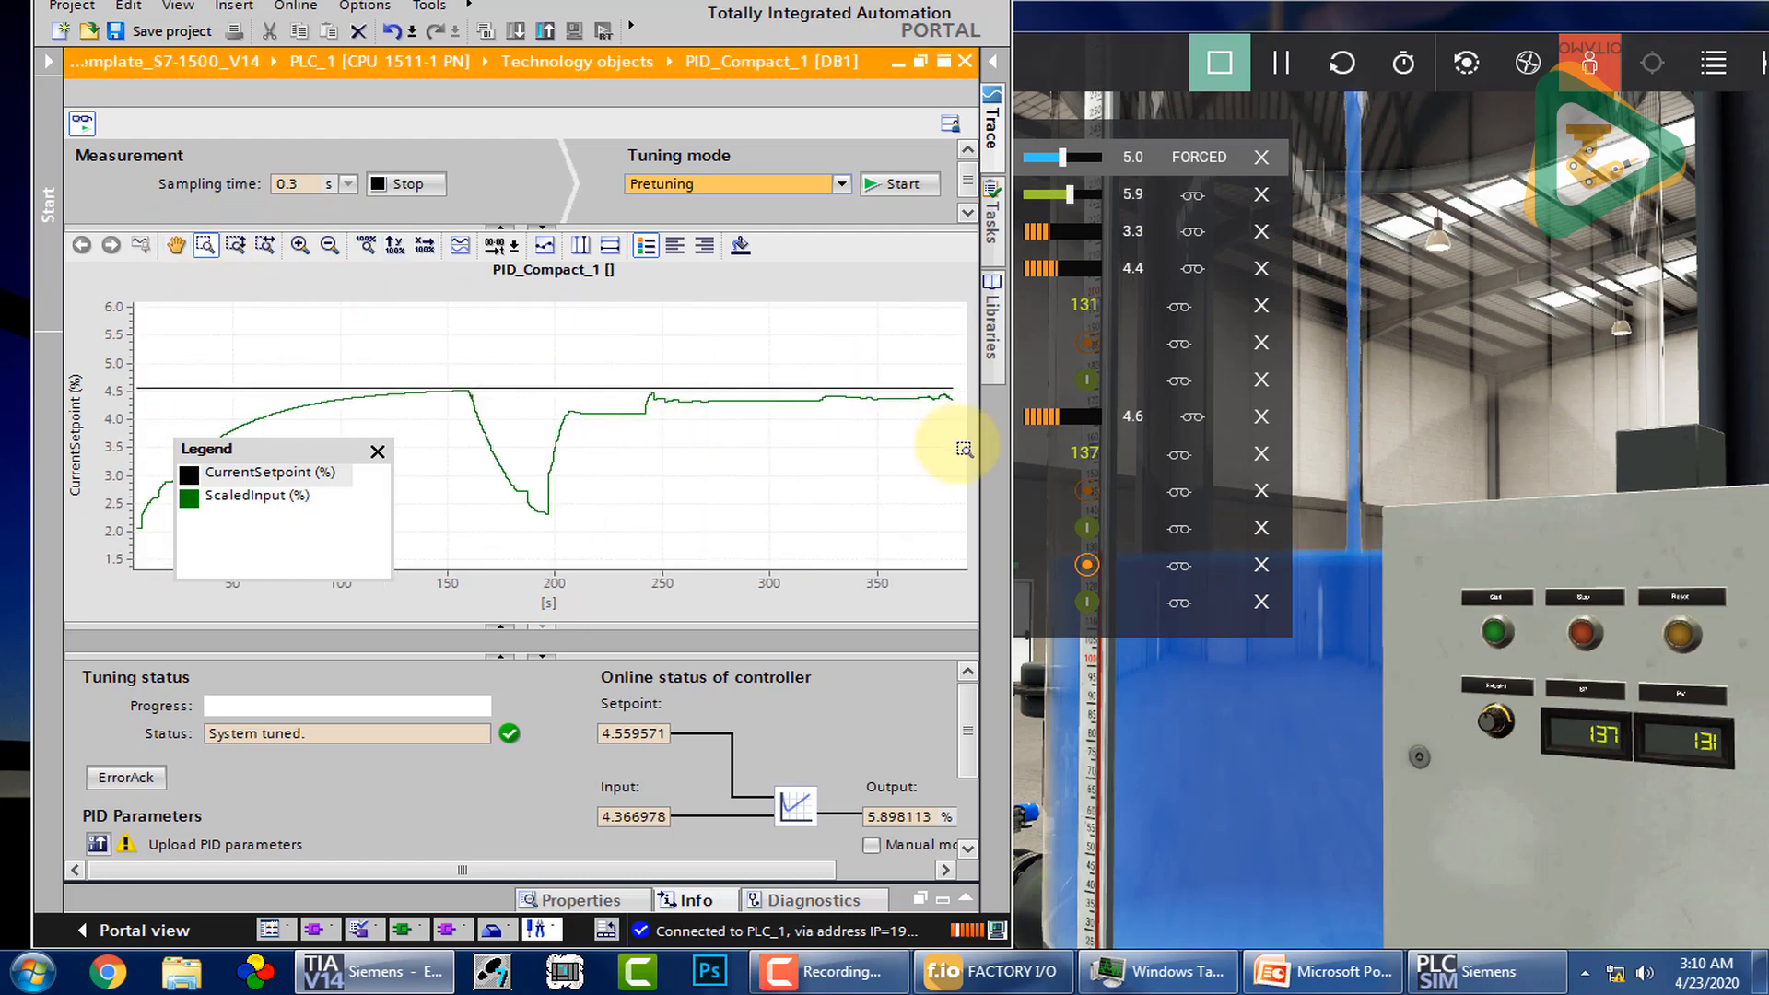
left_click_drag(851, 340, 1037, 451)
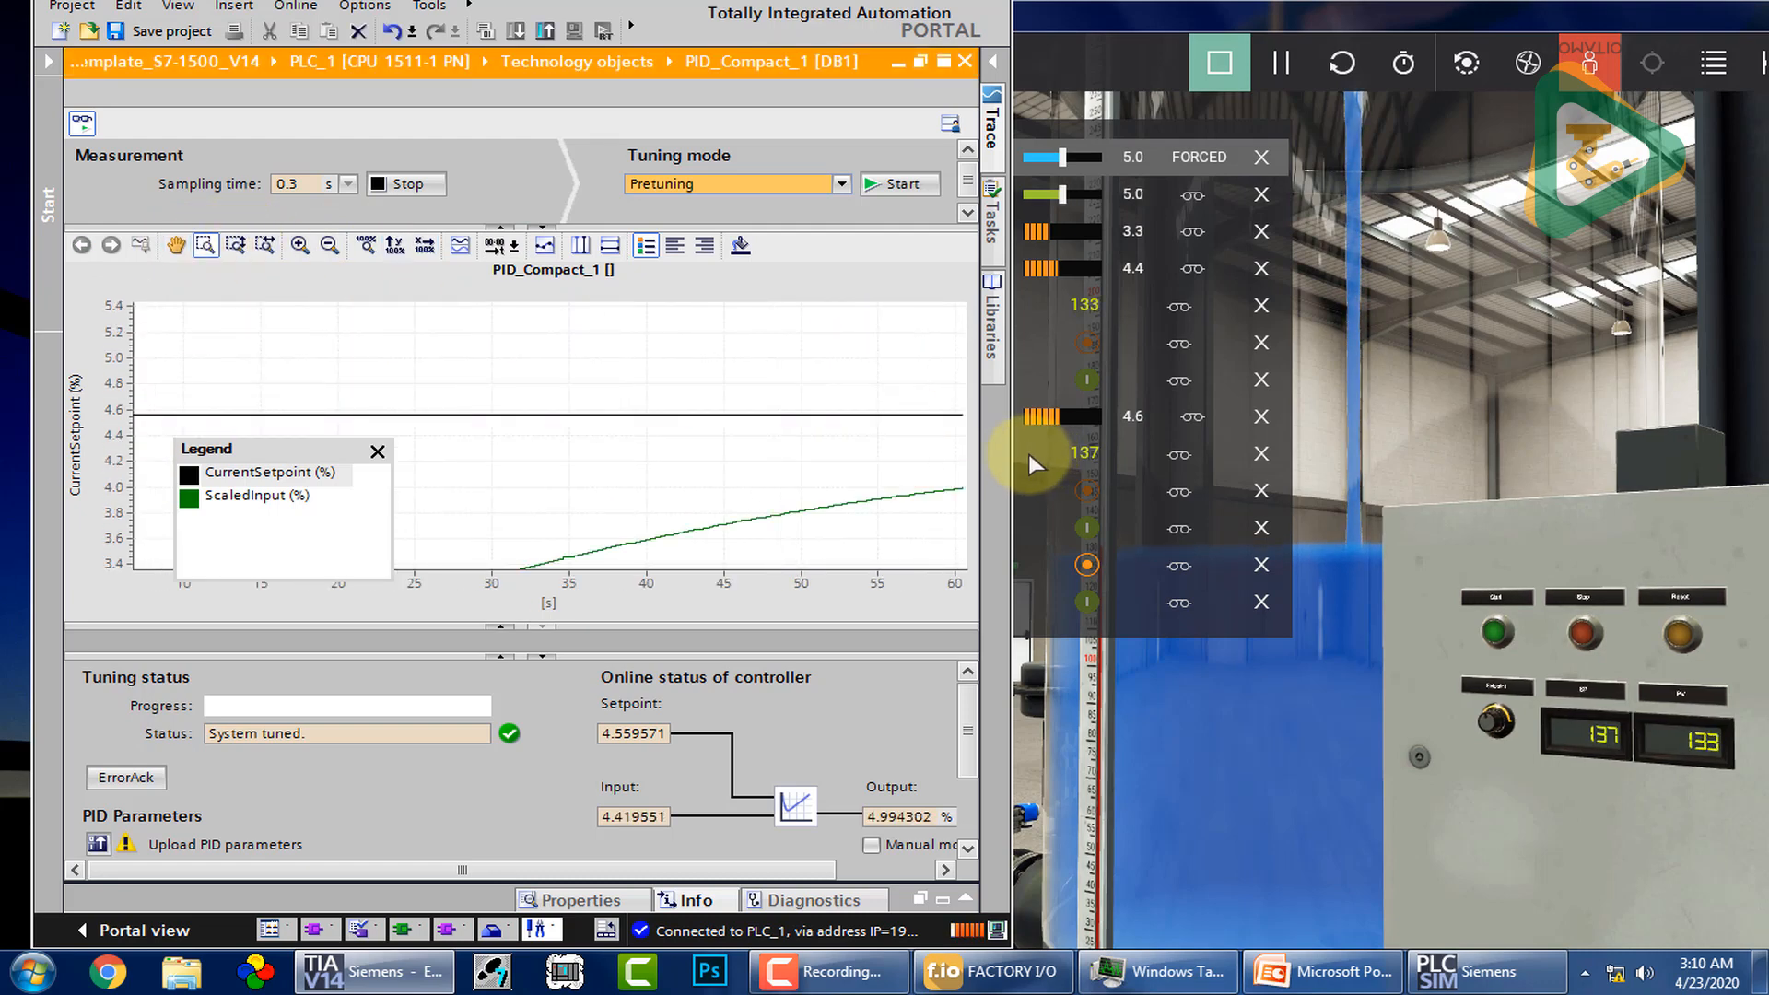
Step: Fit the full trend again and magnify the end of the input curve to compare it with the setpoint
left_click(364, 246)
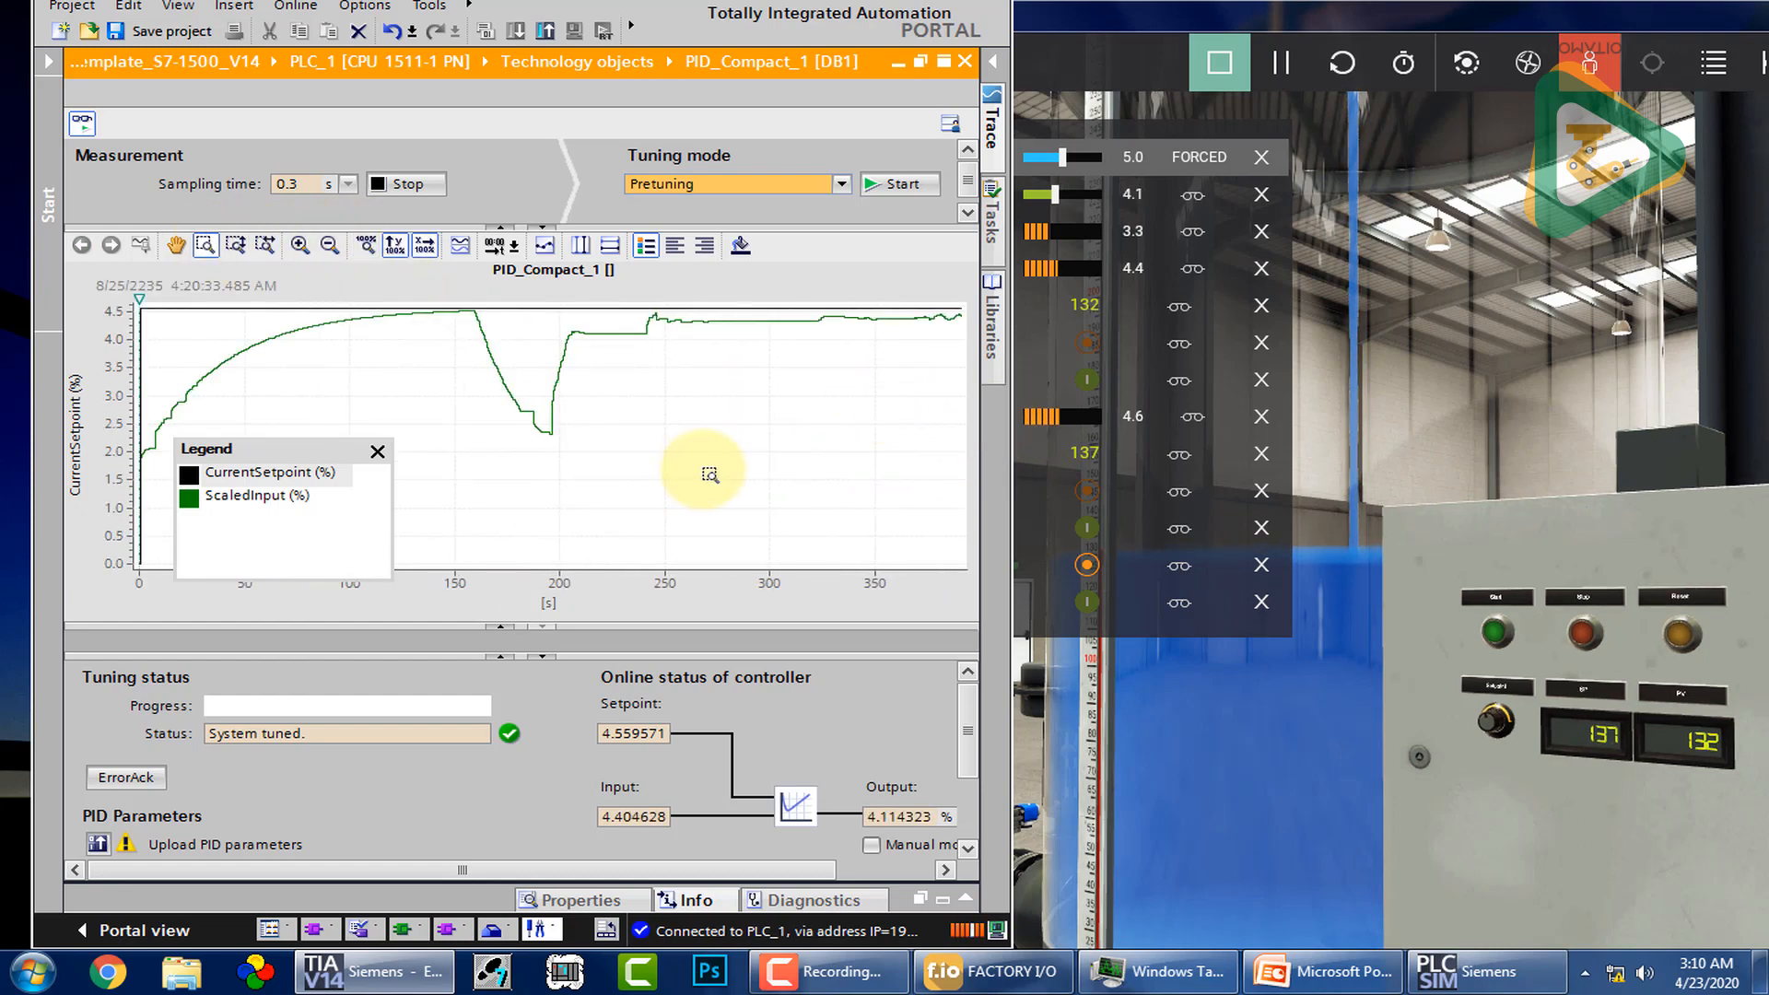
left_click_drag(726, 459, 820, 398)
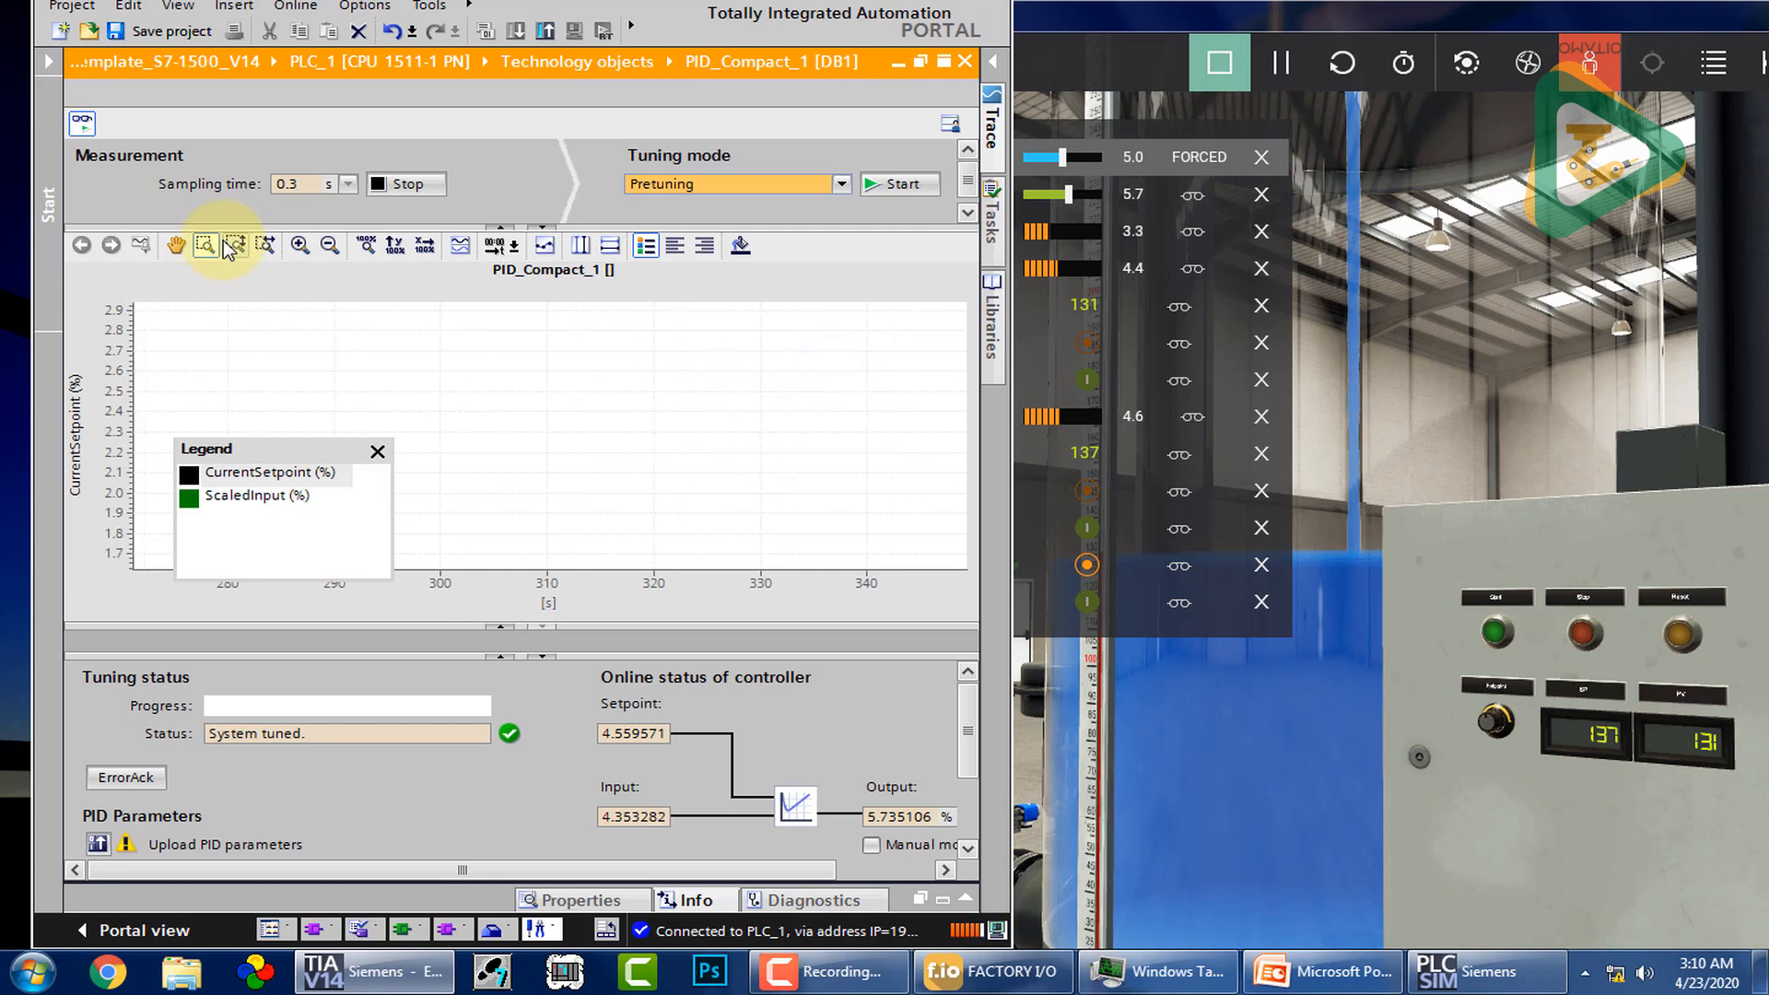
left_click(178, 244)
left_click(366, 245)
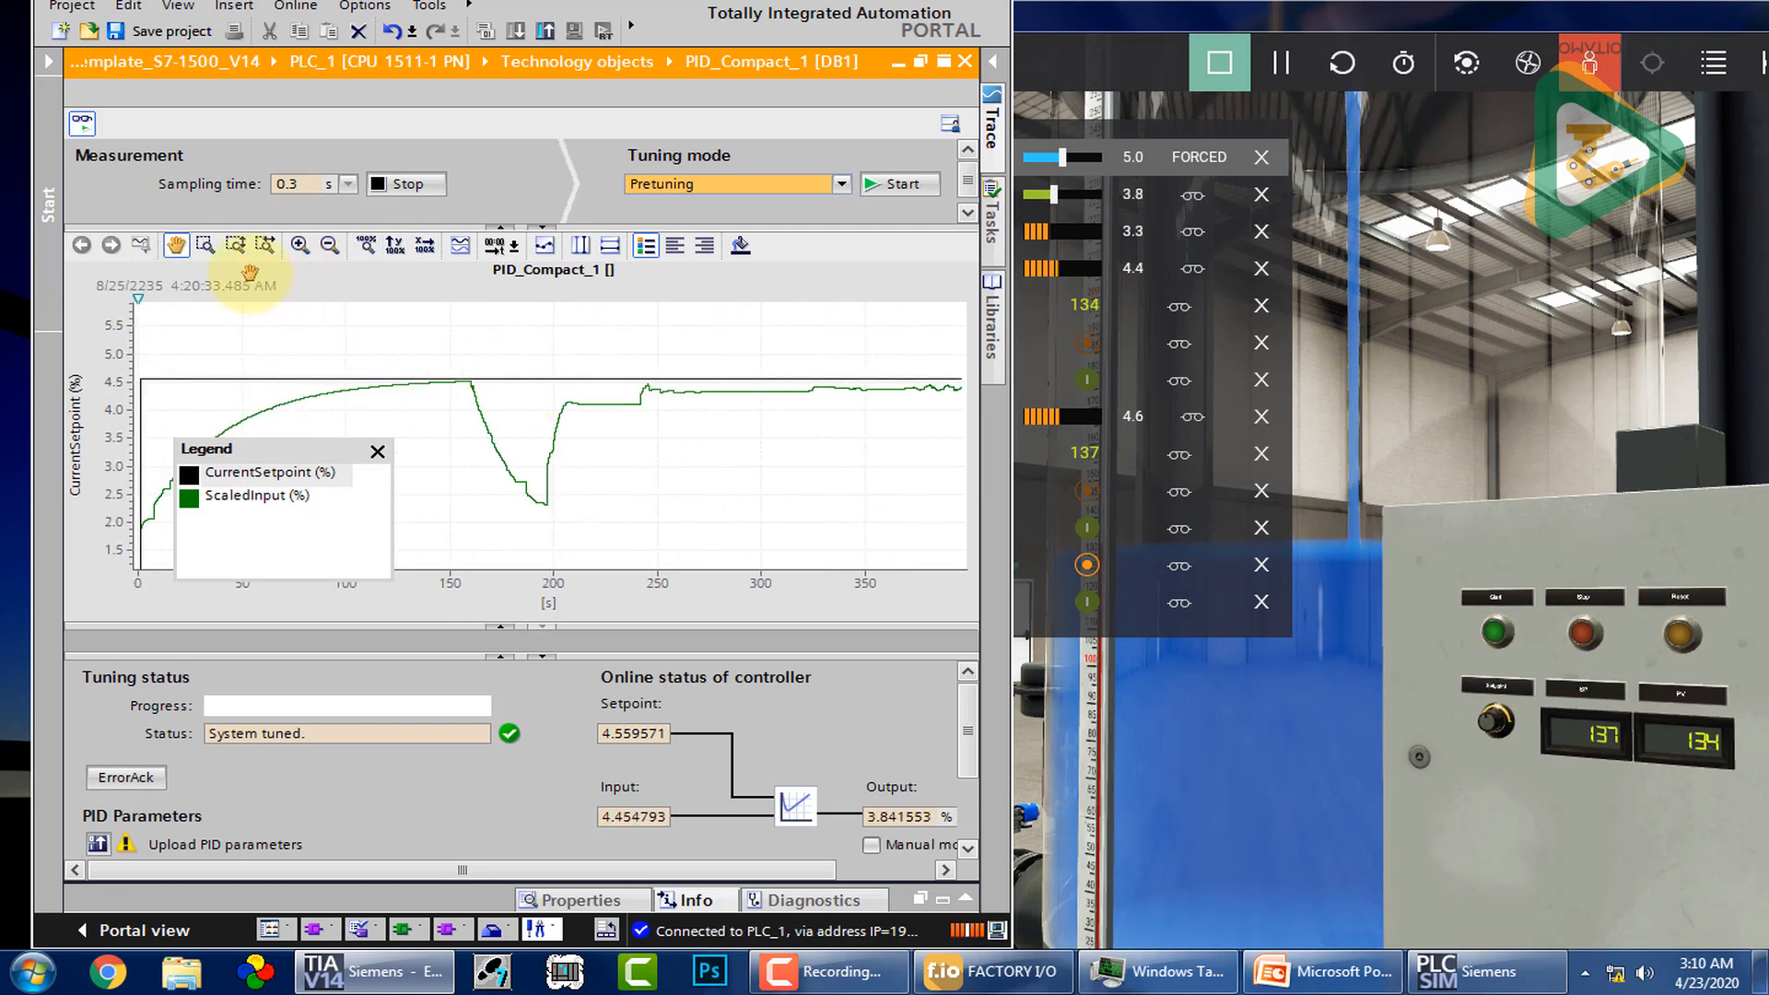
left_click(205, 244)
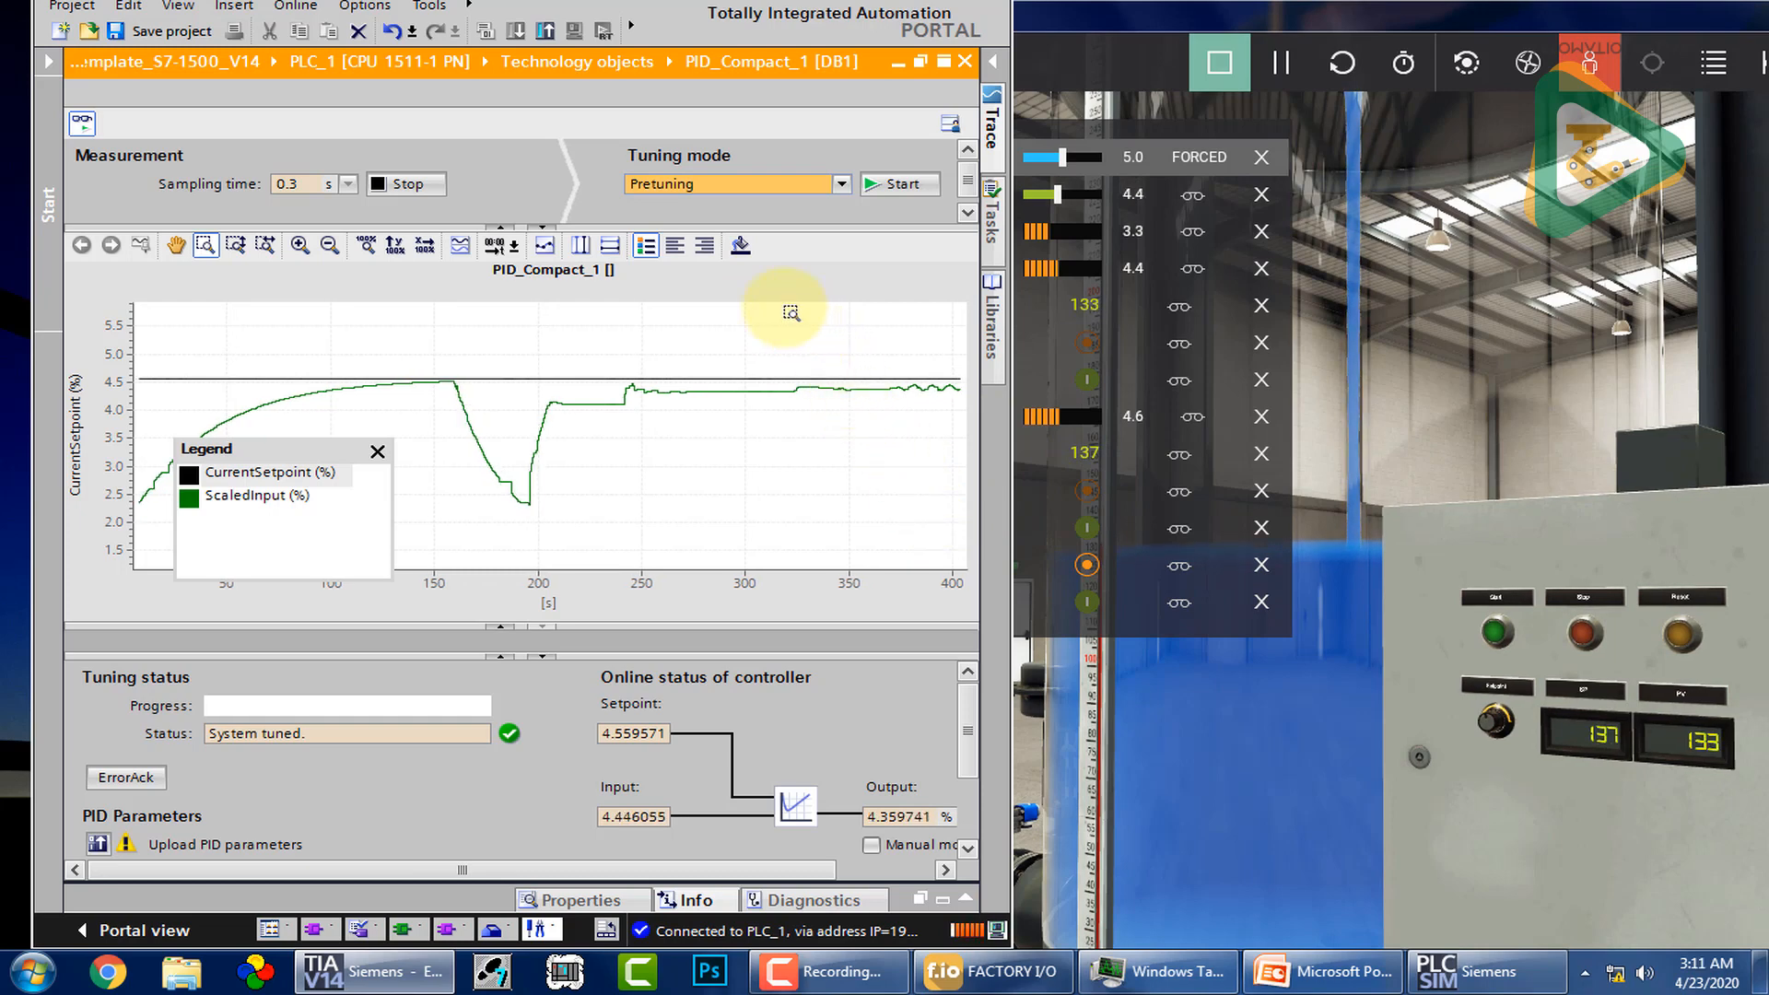
right_click(963, 466)
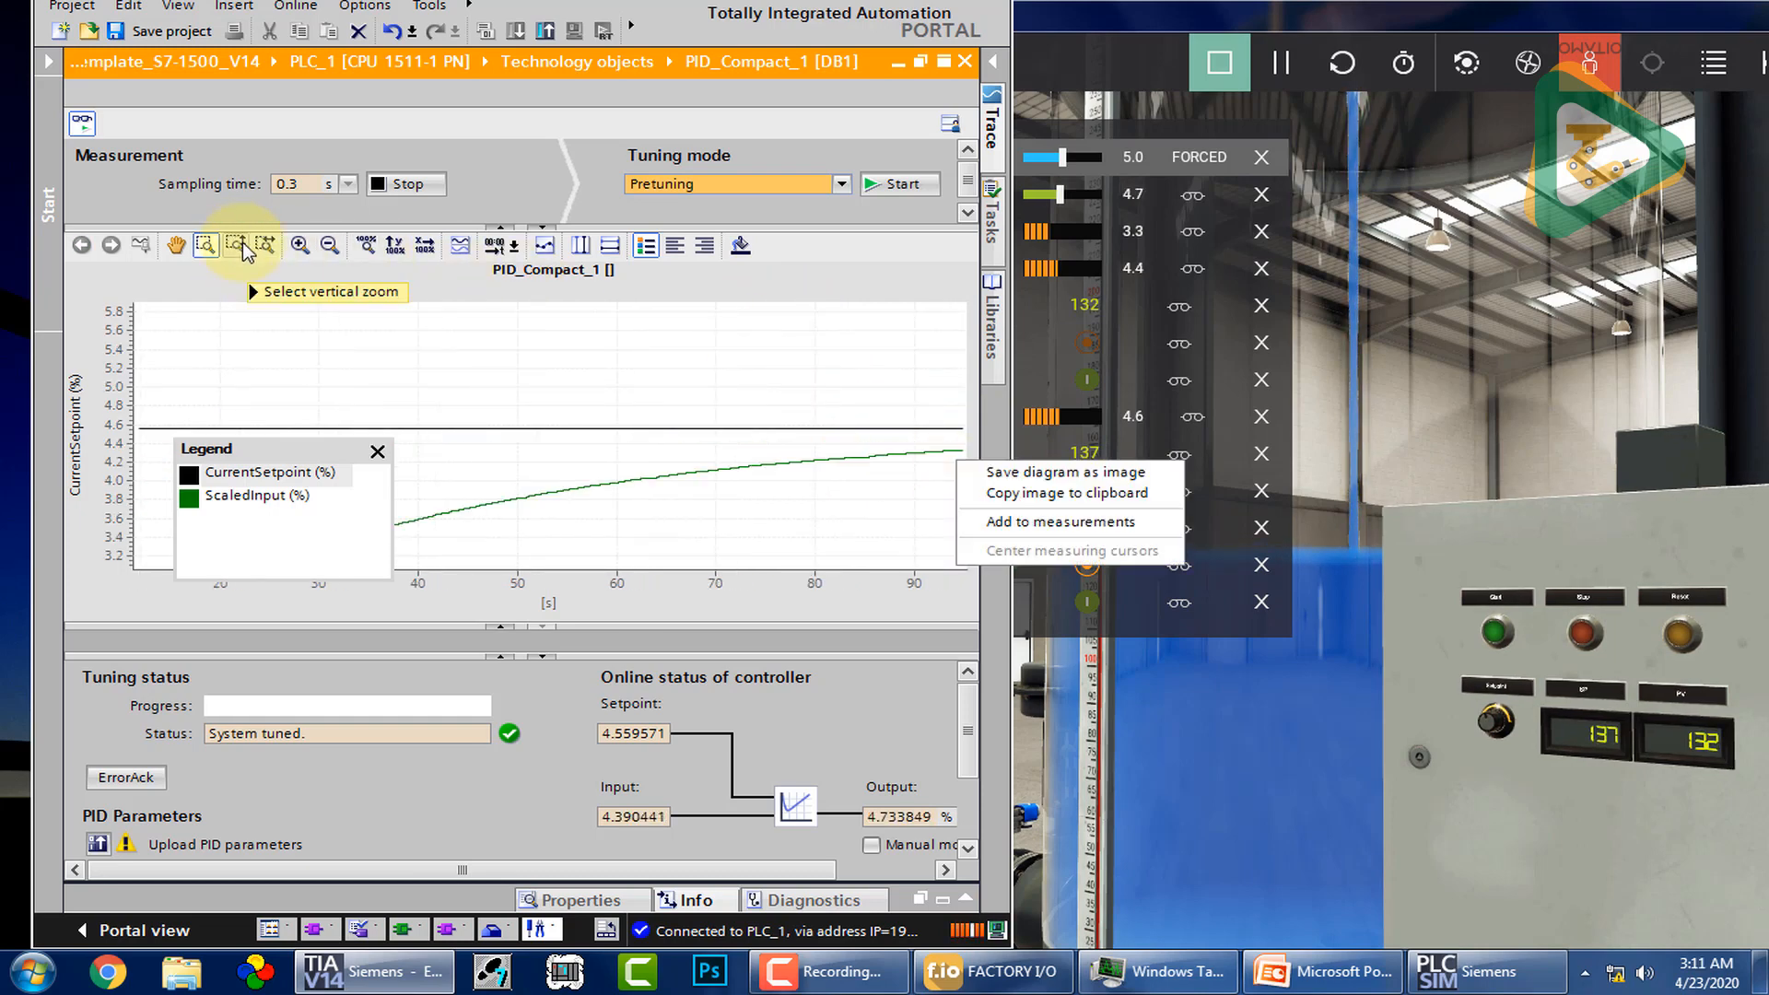
left_click(737, 403)
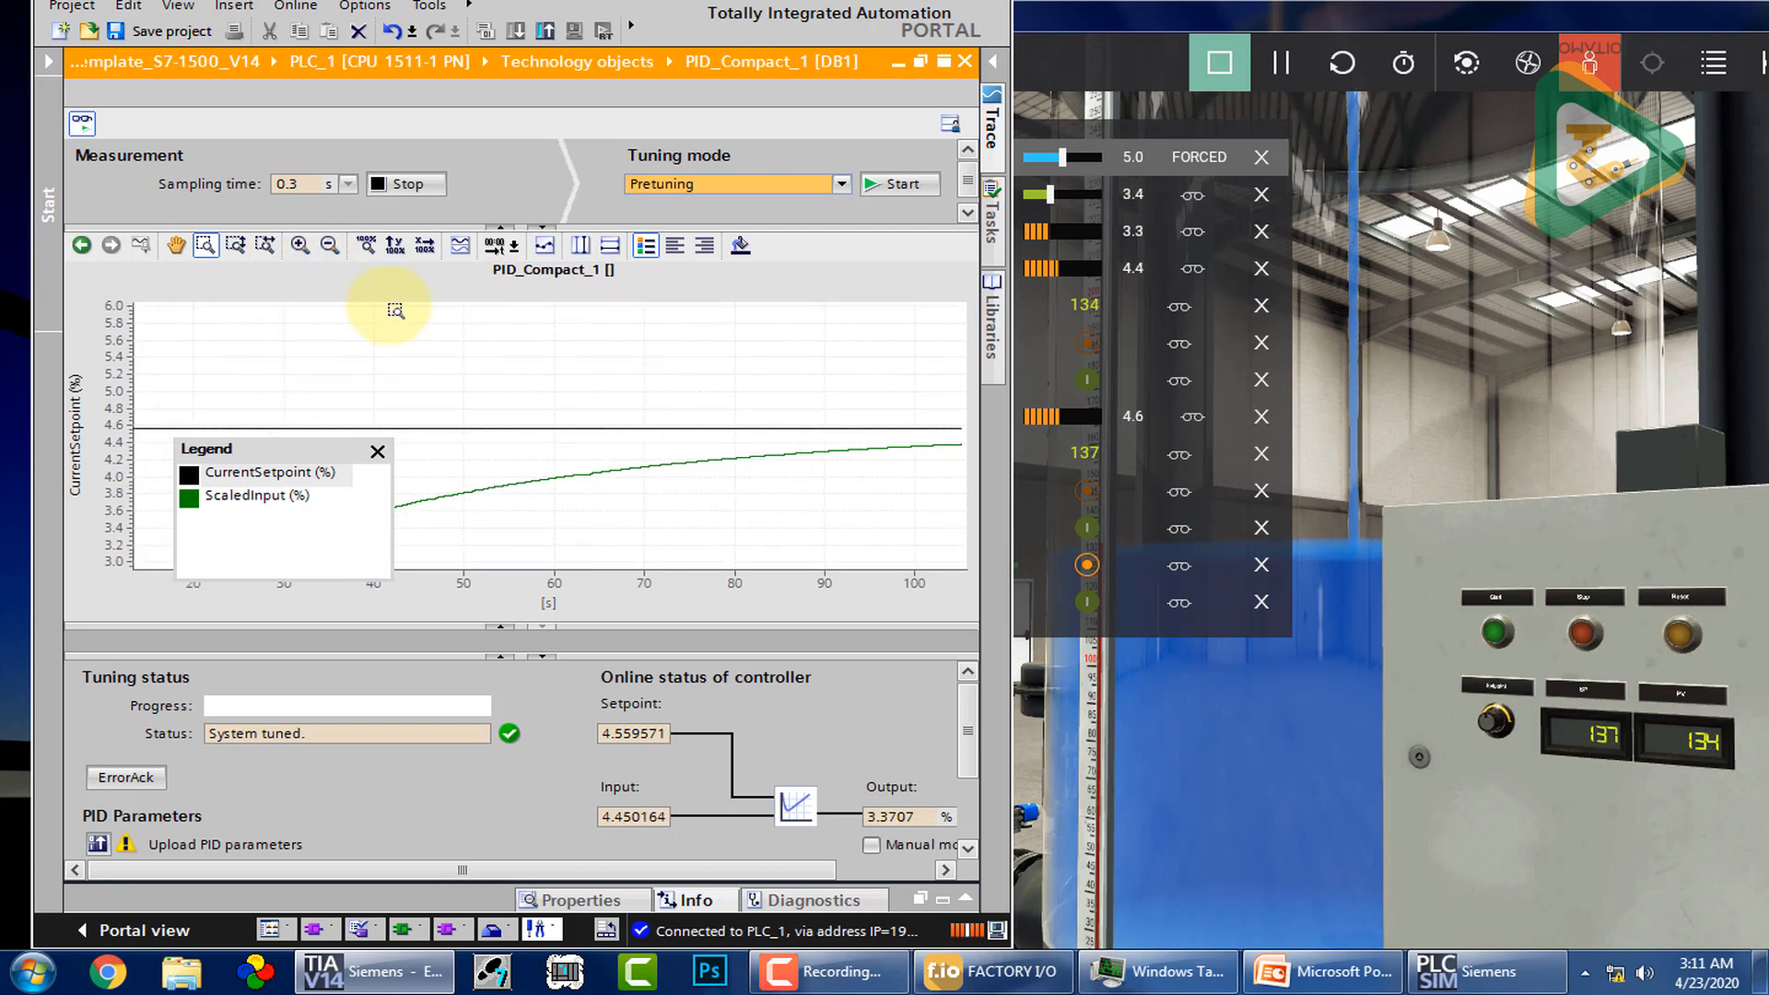
Step: Zoom the trend out repeatedly to examine the level's drop, recovery and remaining offset from the setpoint
left_click(329, 247)
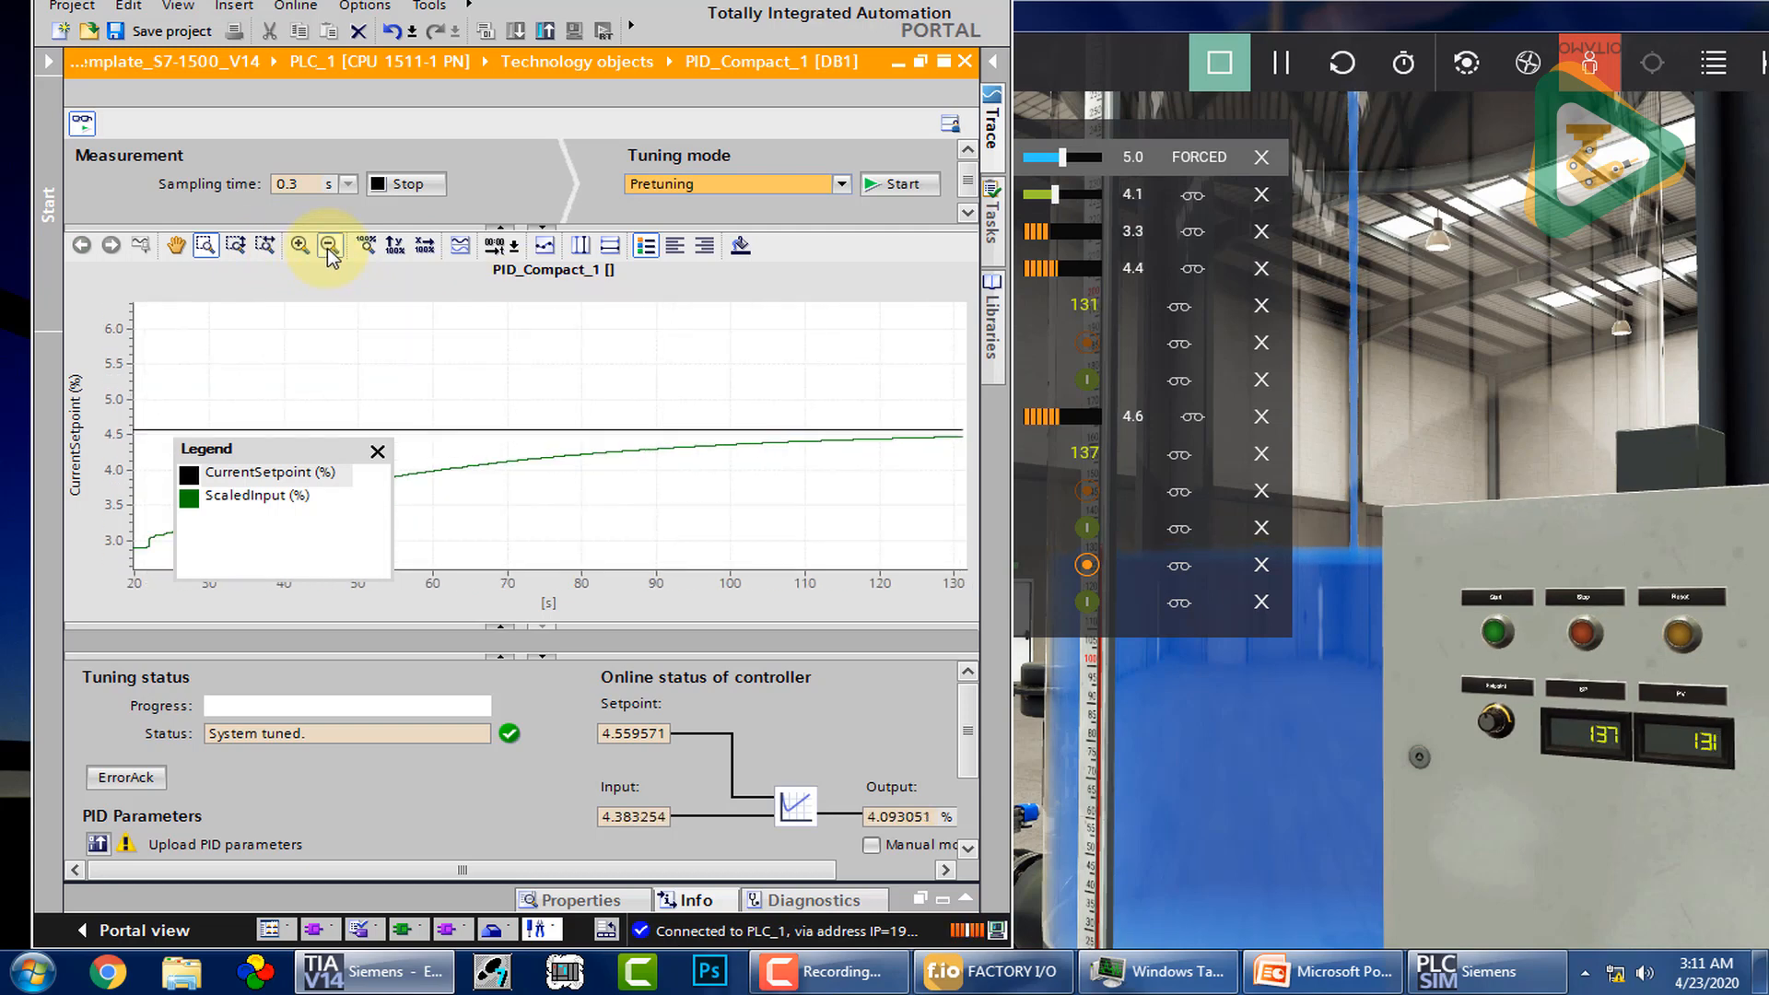
left_click(329, 247)
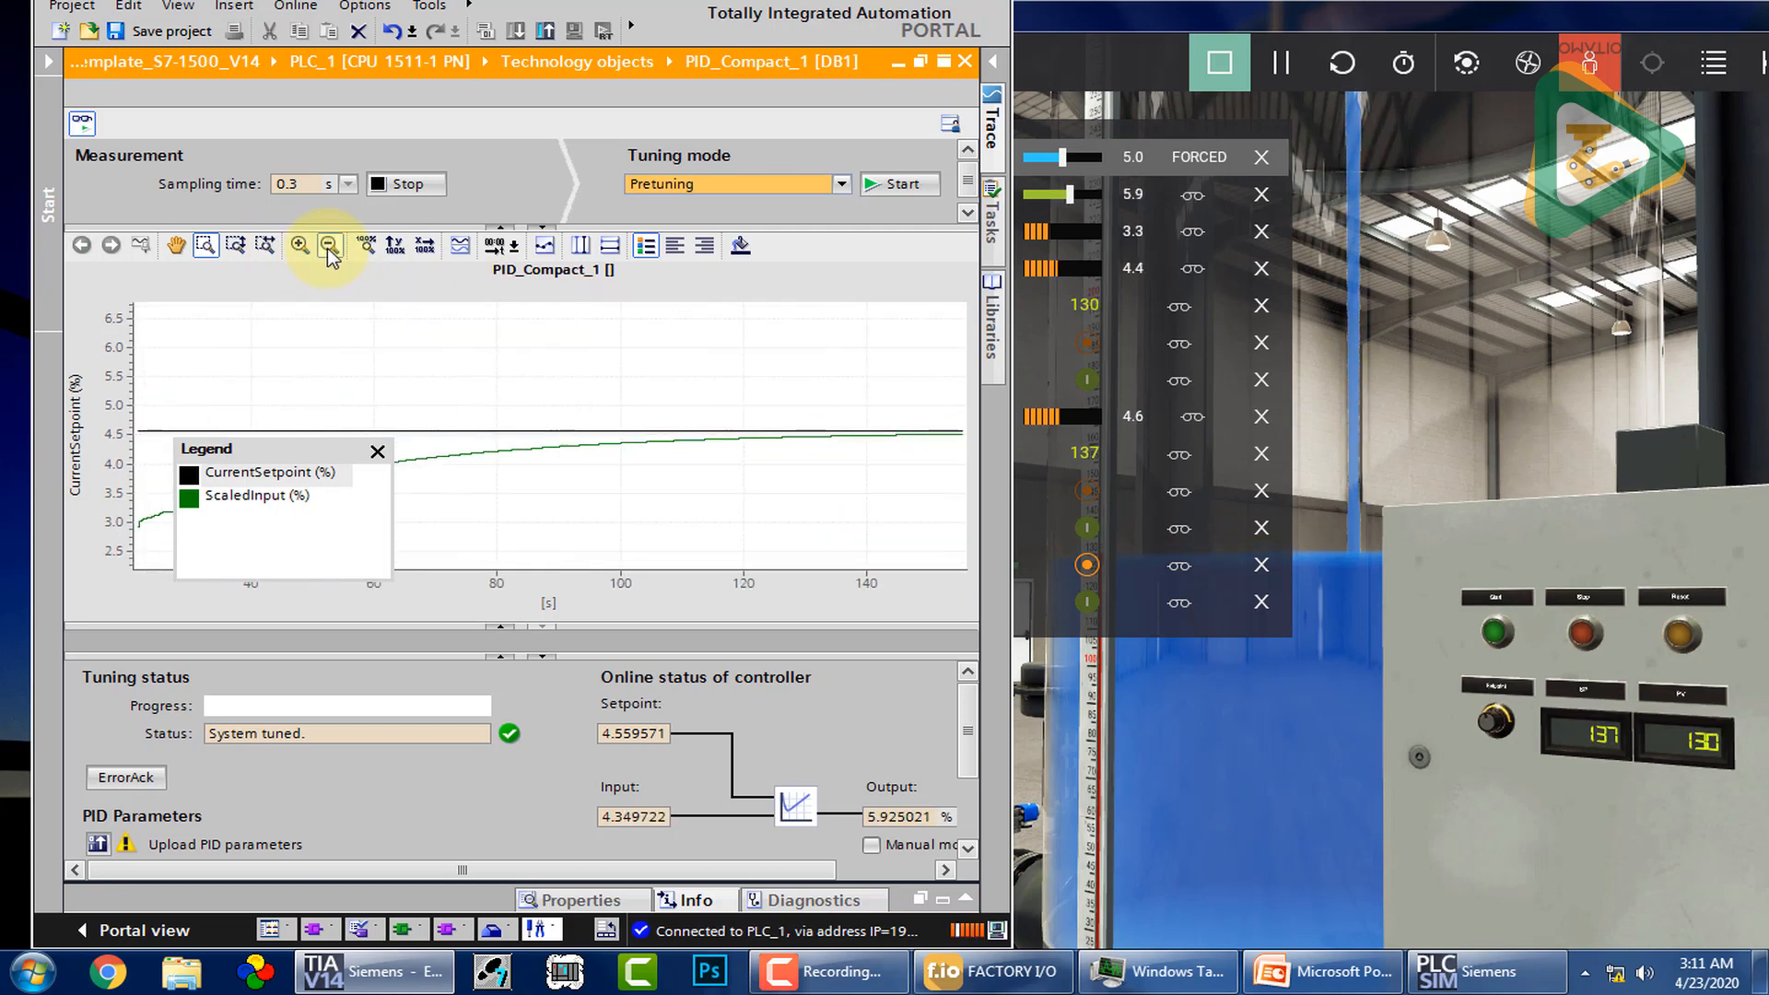
left_click(329, 247)
left_click(329, 247)
left_click(329, 247)
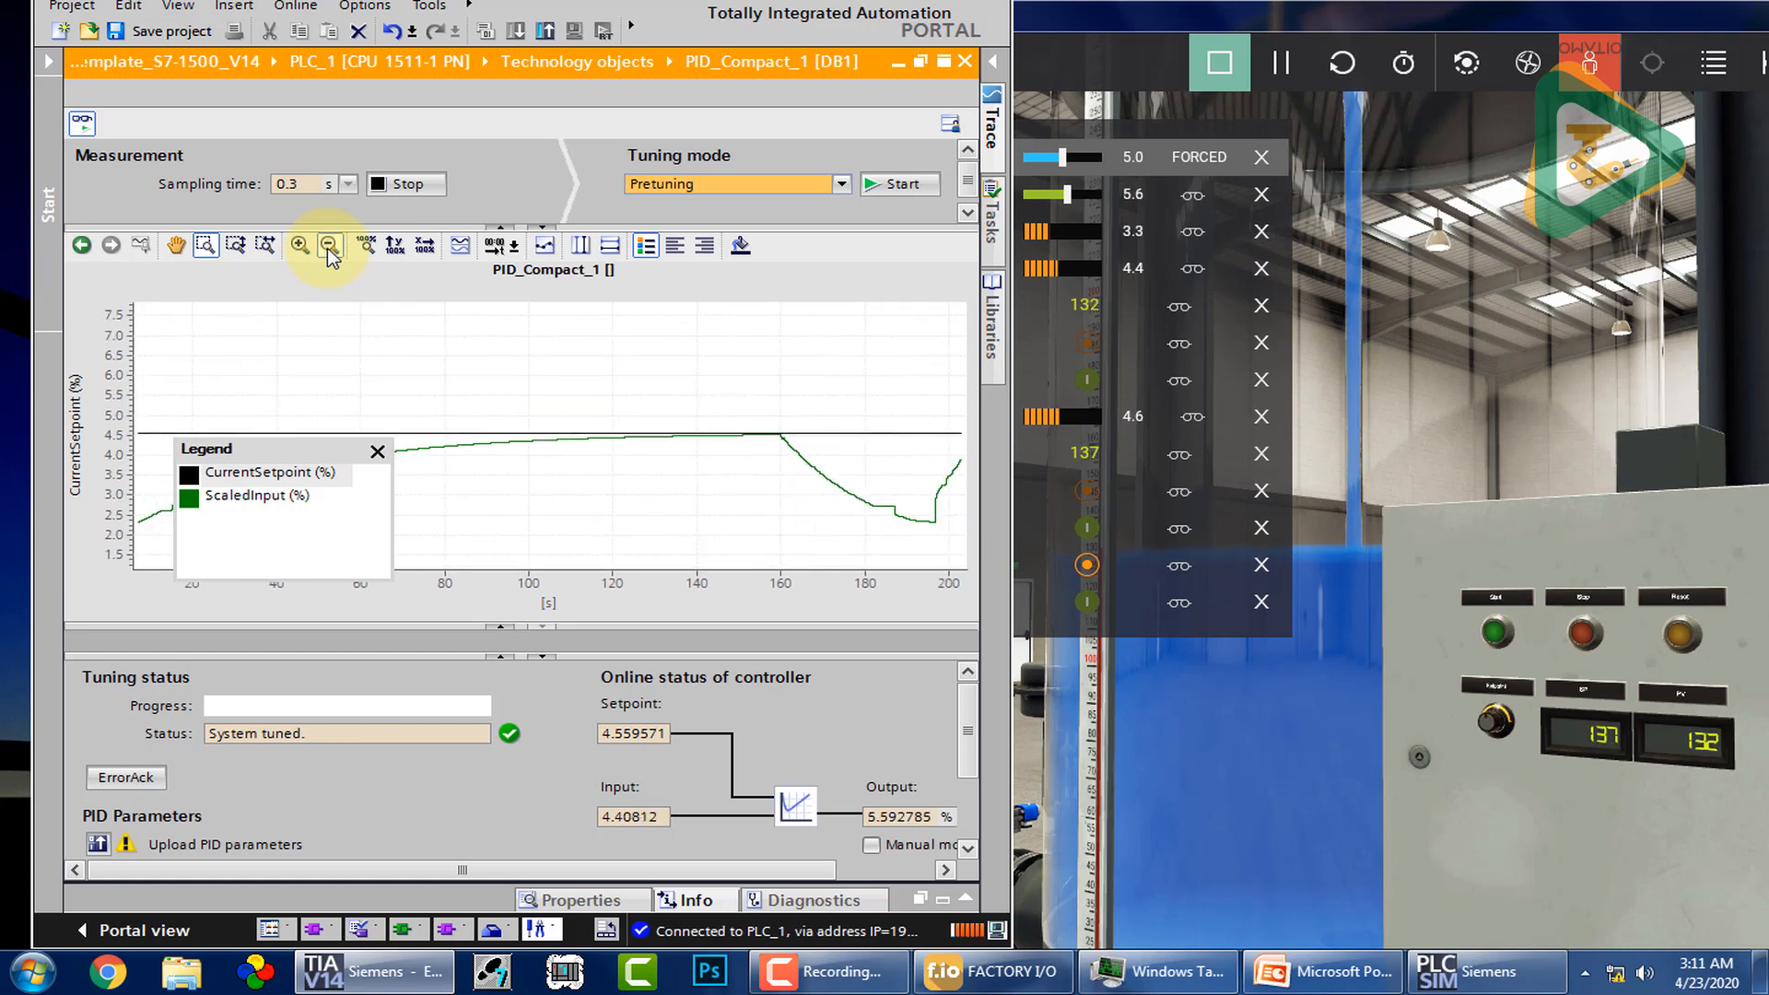
left_click(329, 247)
left_click(329, 247)
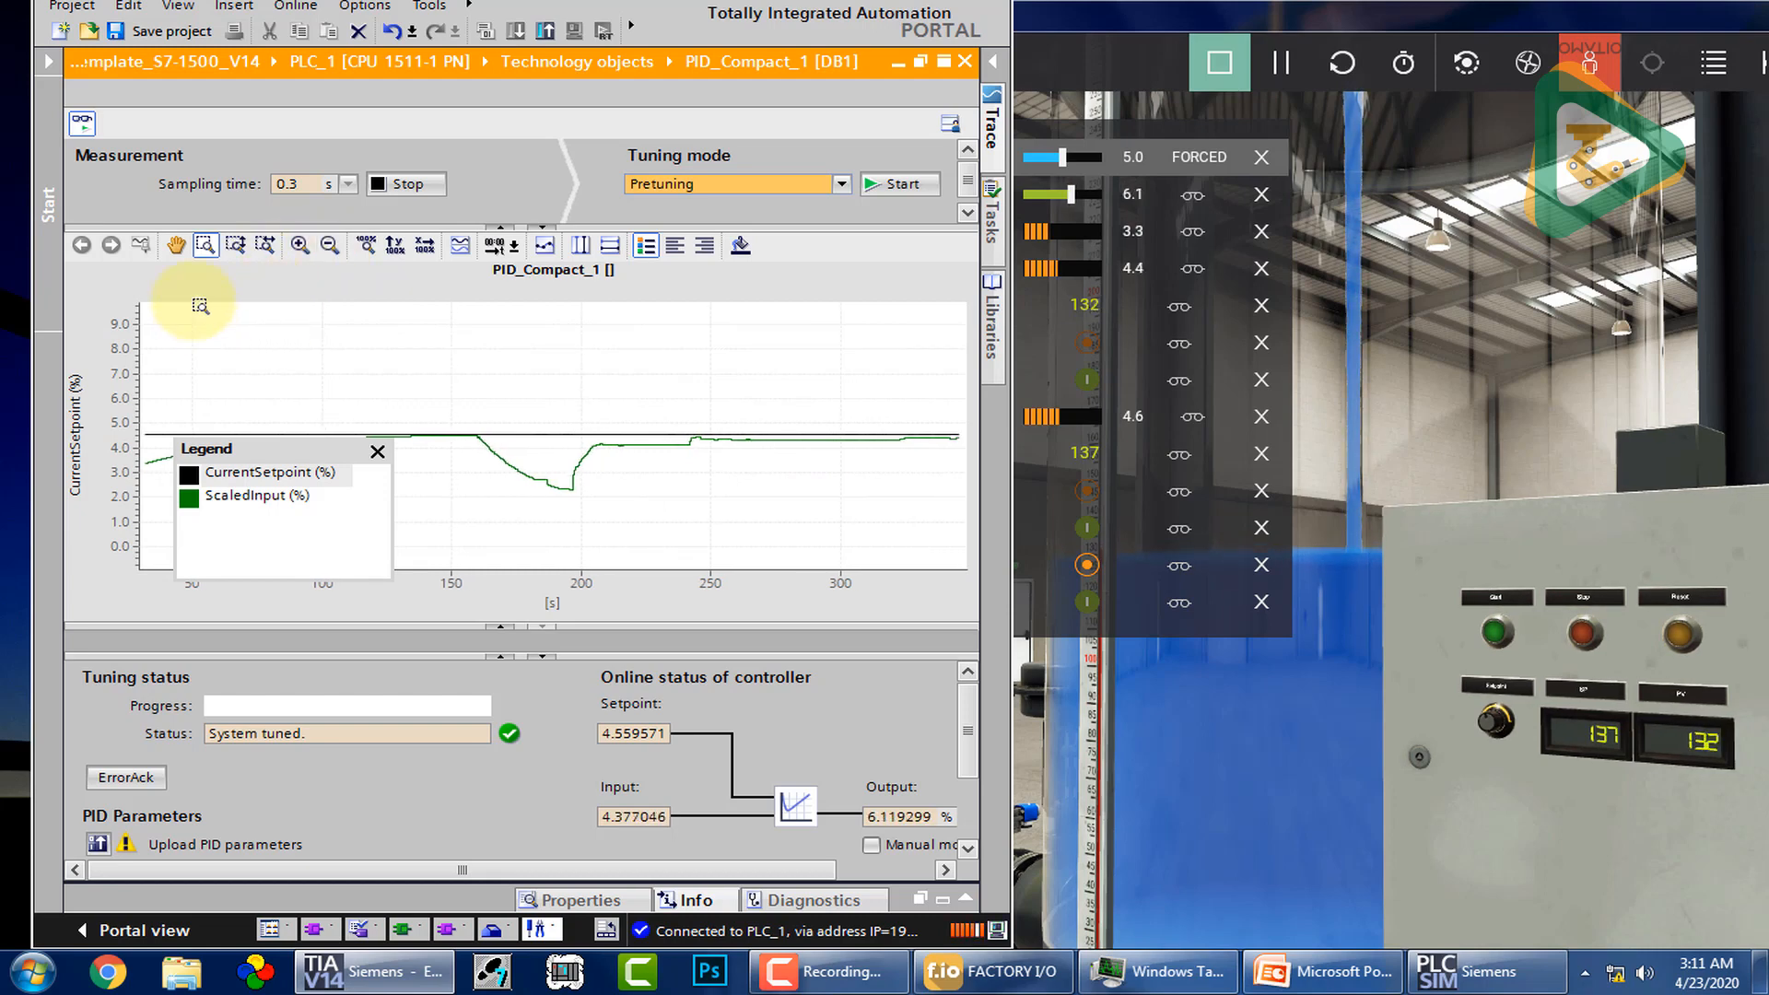
Step: Expand the project tree, zoom the trend in around the setpoint and upload the PID parameters from the controller
left_click(43, 71)
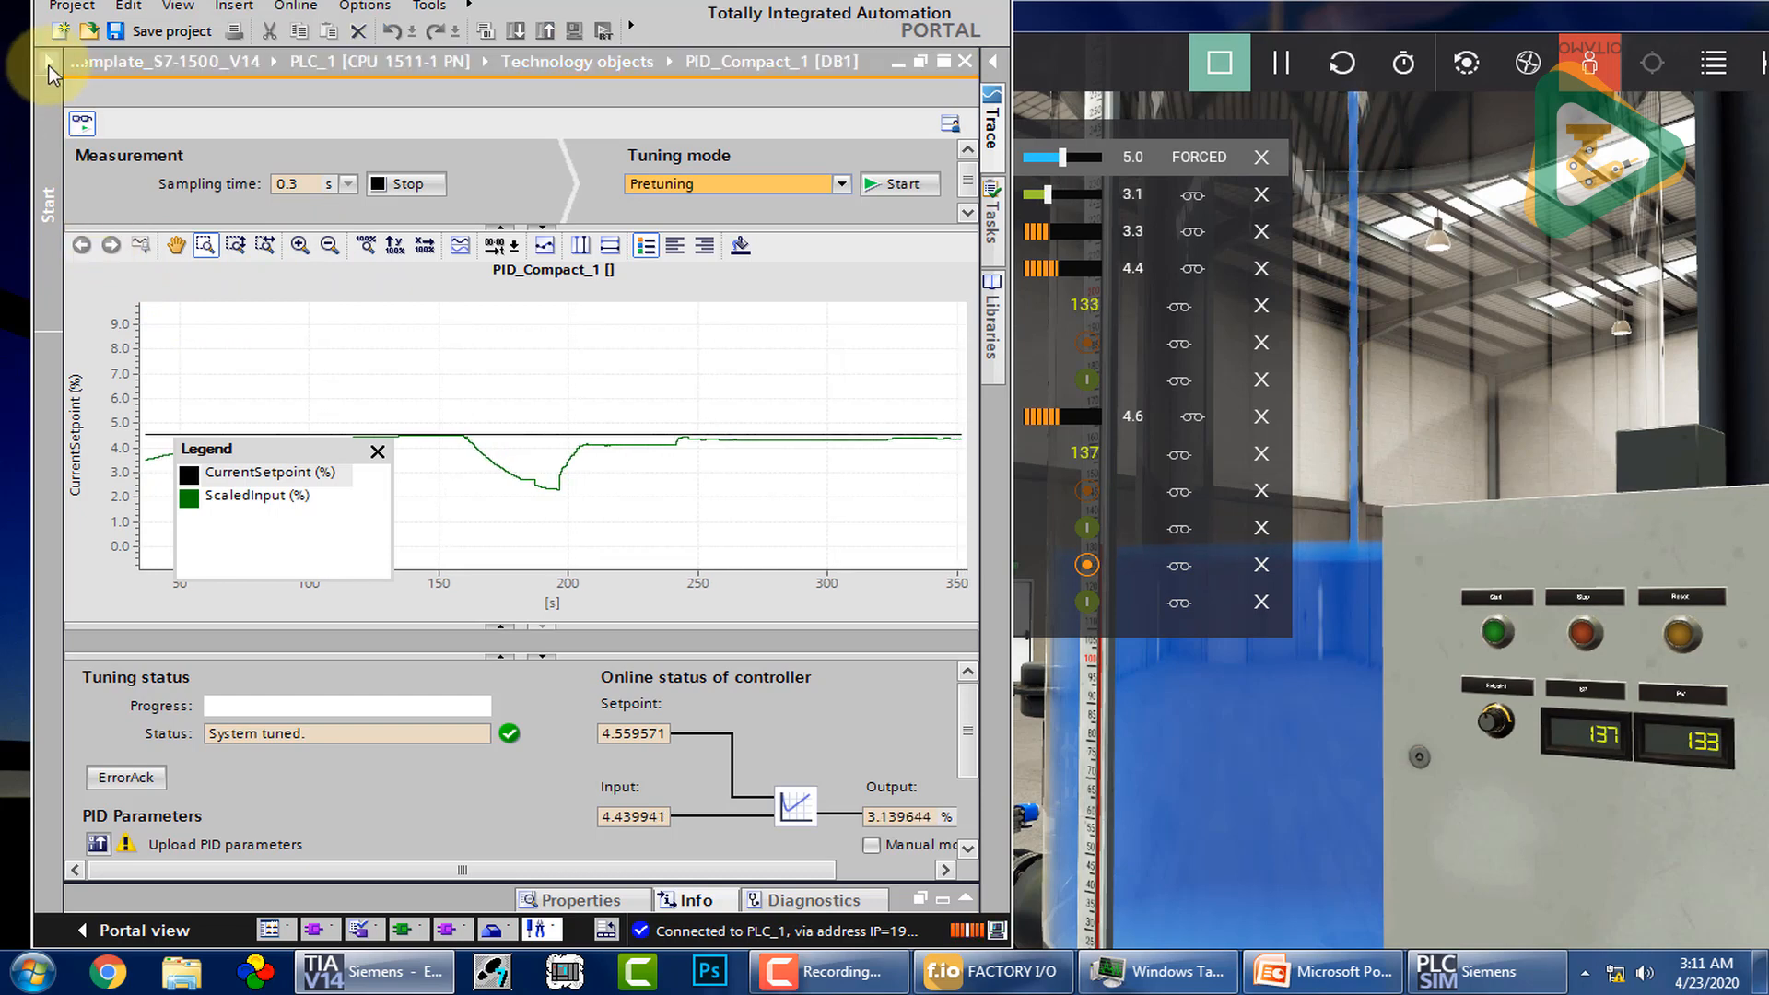
left_click(50, 62)
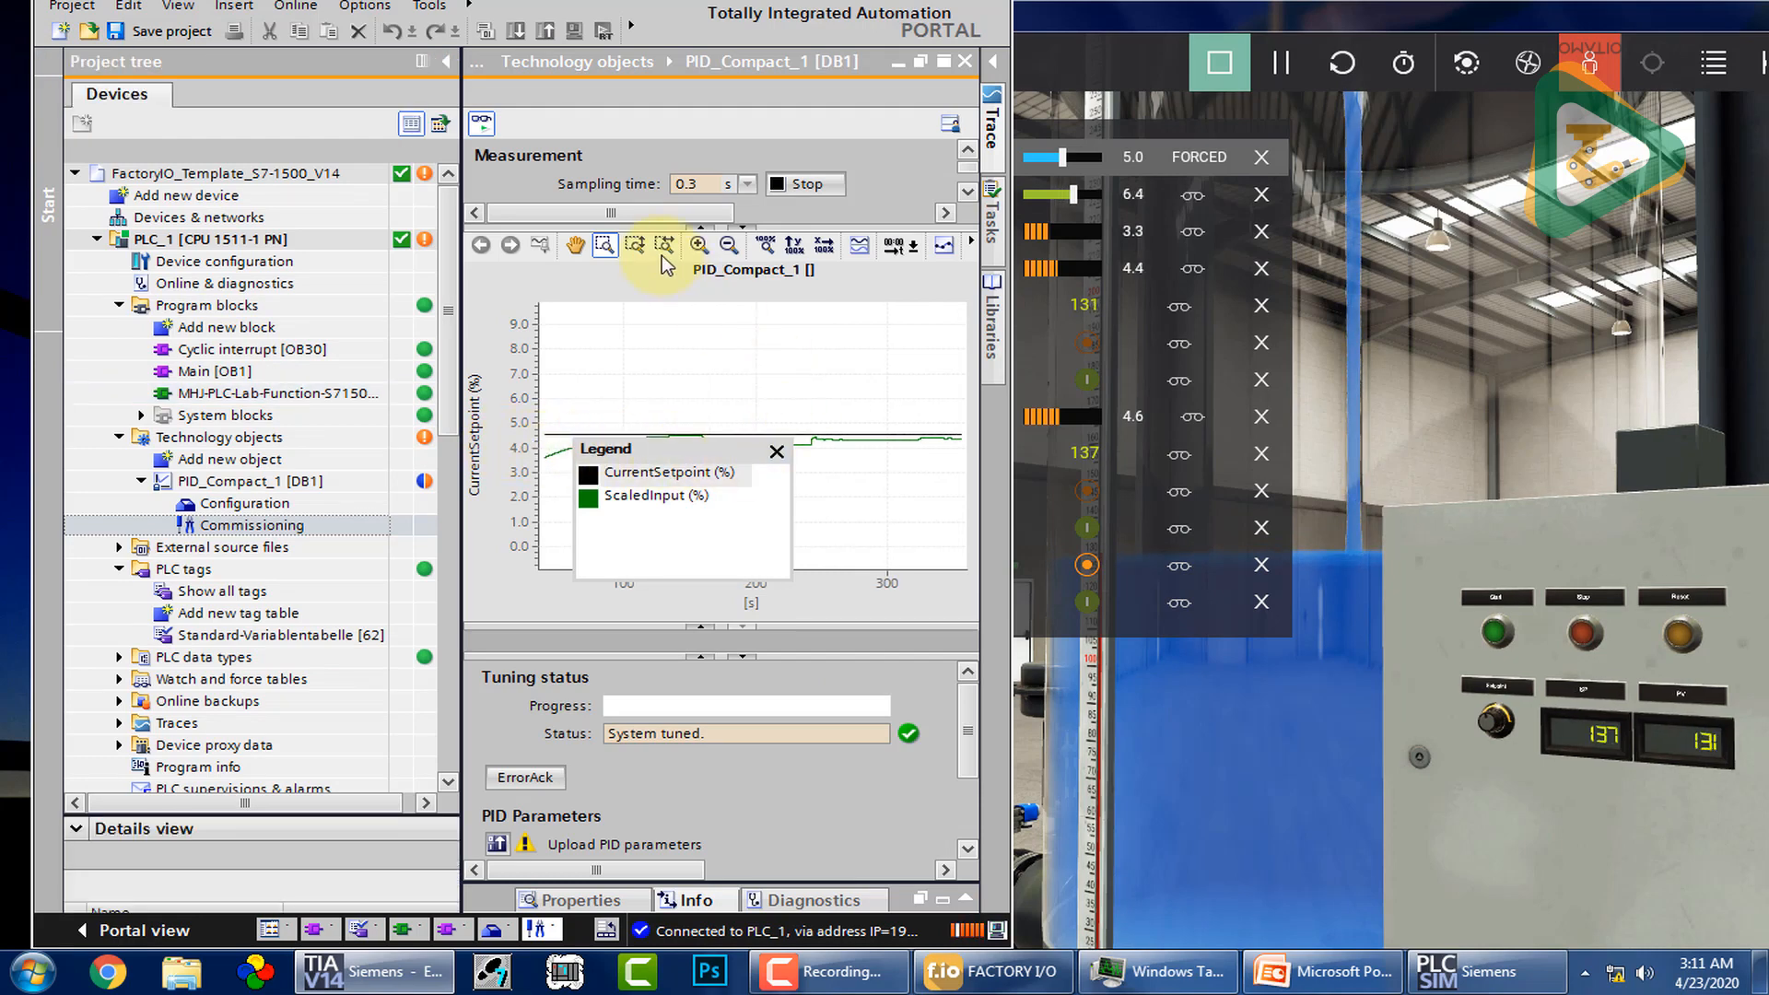
left_click(617, 247)
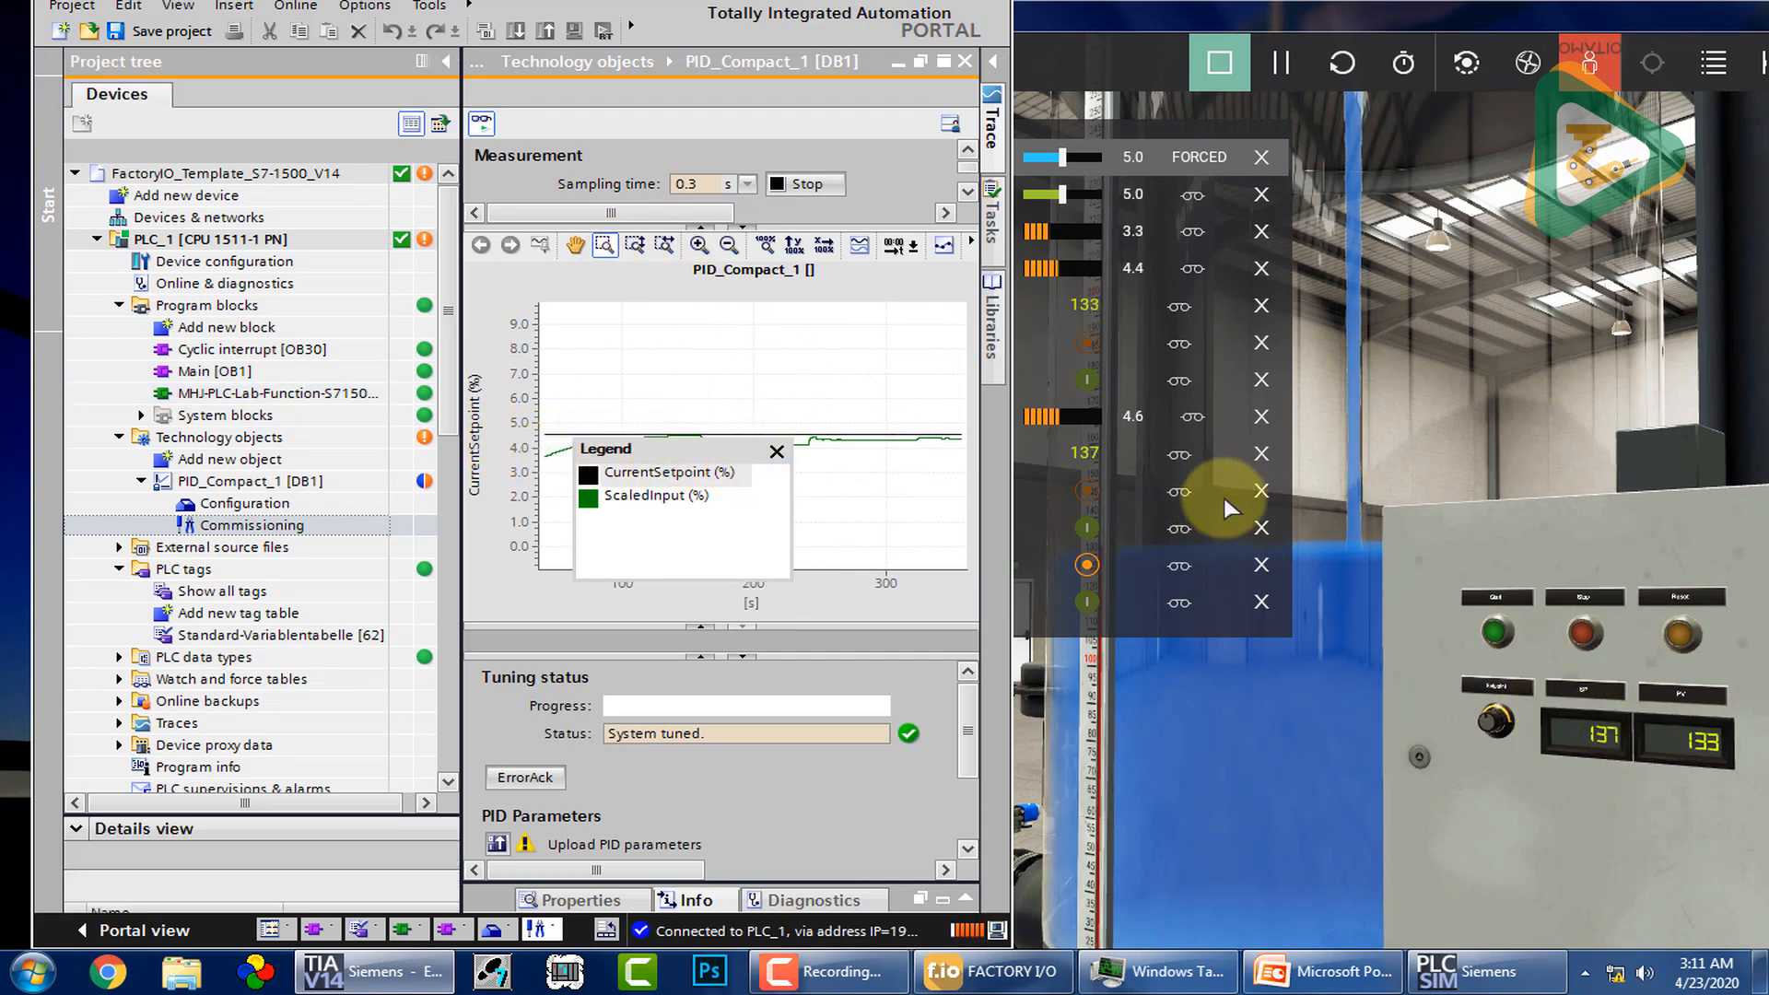
left_click_drag(911, 407, 998, 497)
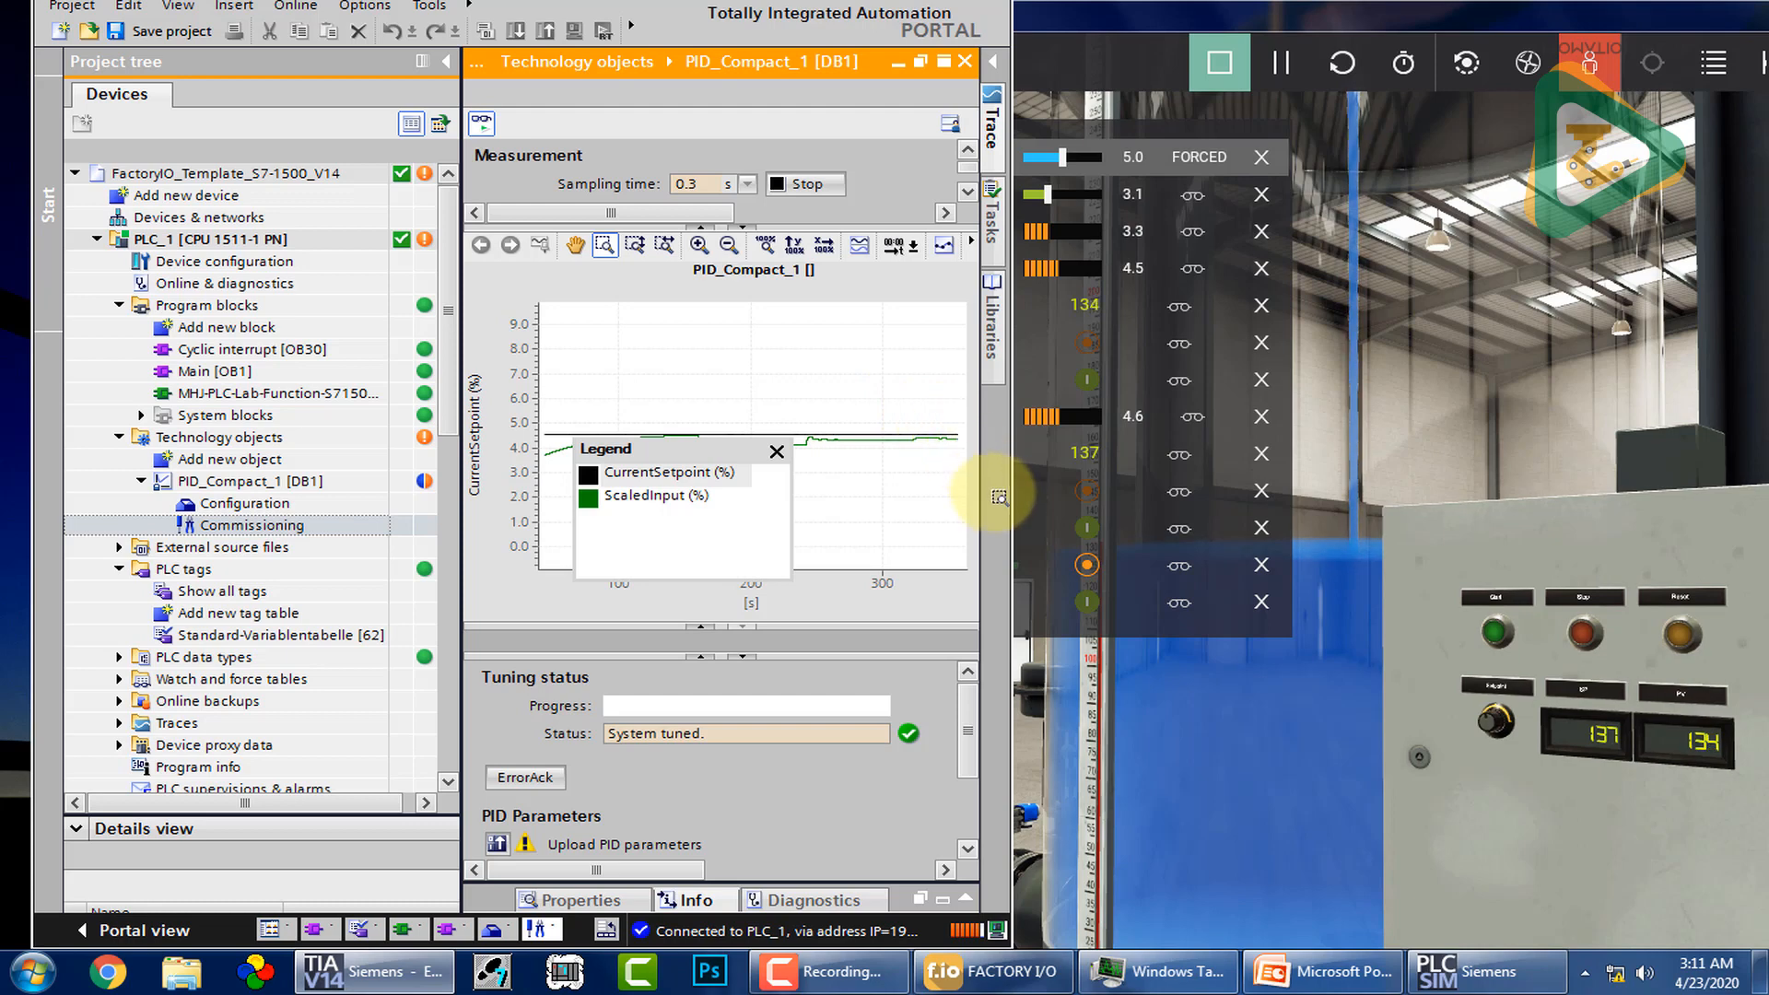
left_click(949, 489)
left_click(498, 844)
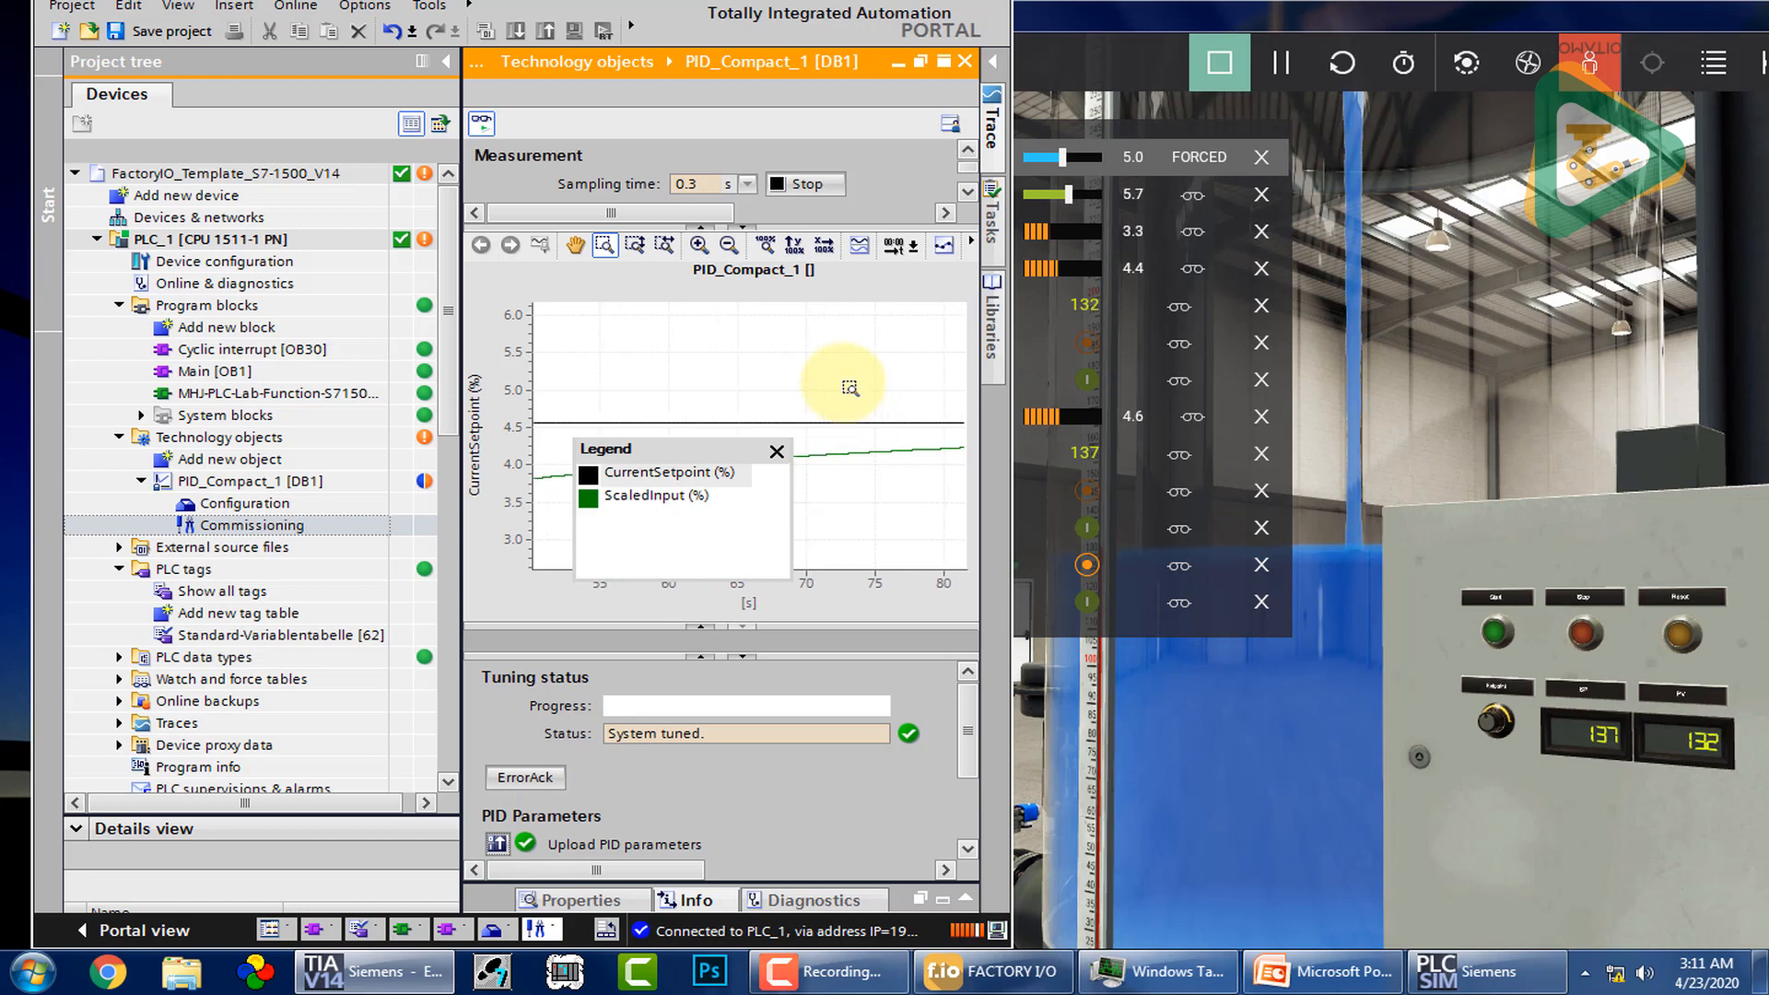
Step: Set the proportional gain of PID_Compact_1 to 35 and upload the PID parameters from commissioning
left_click(273, 506)
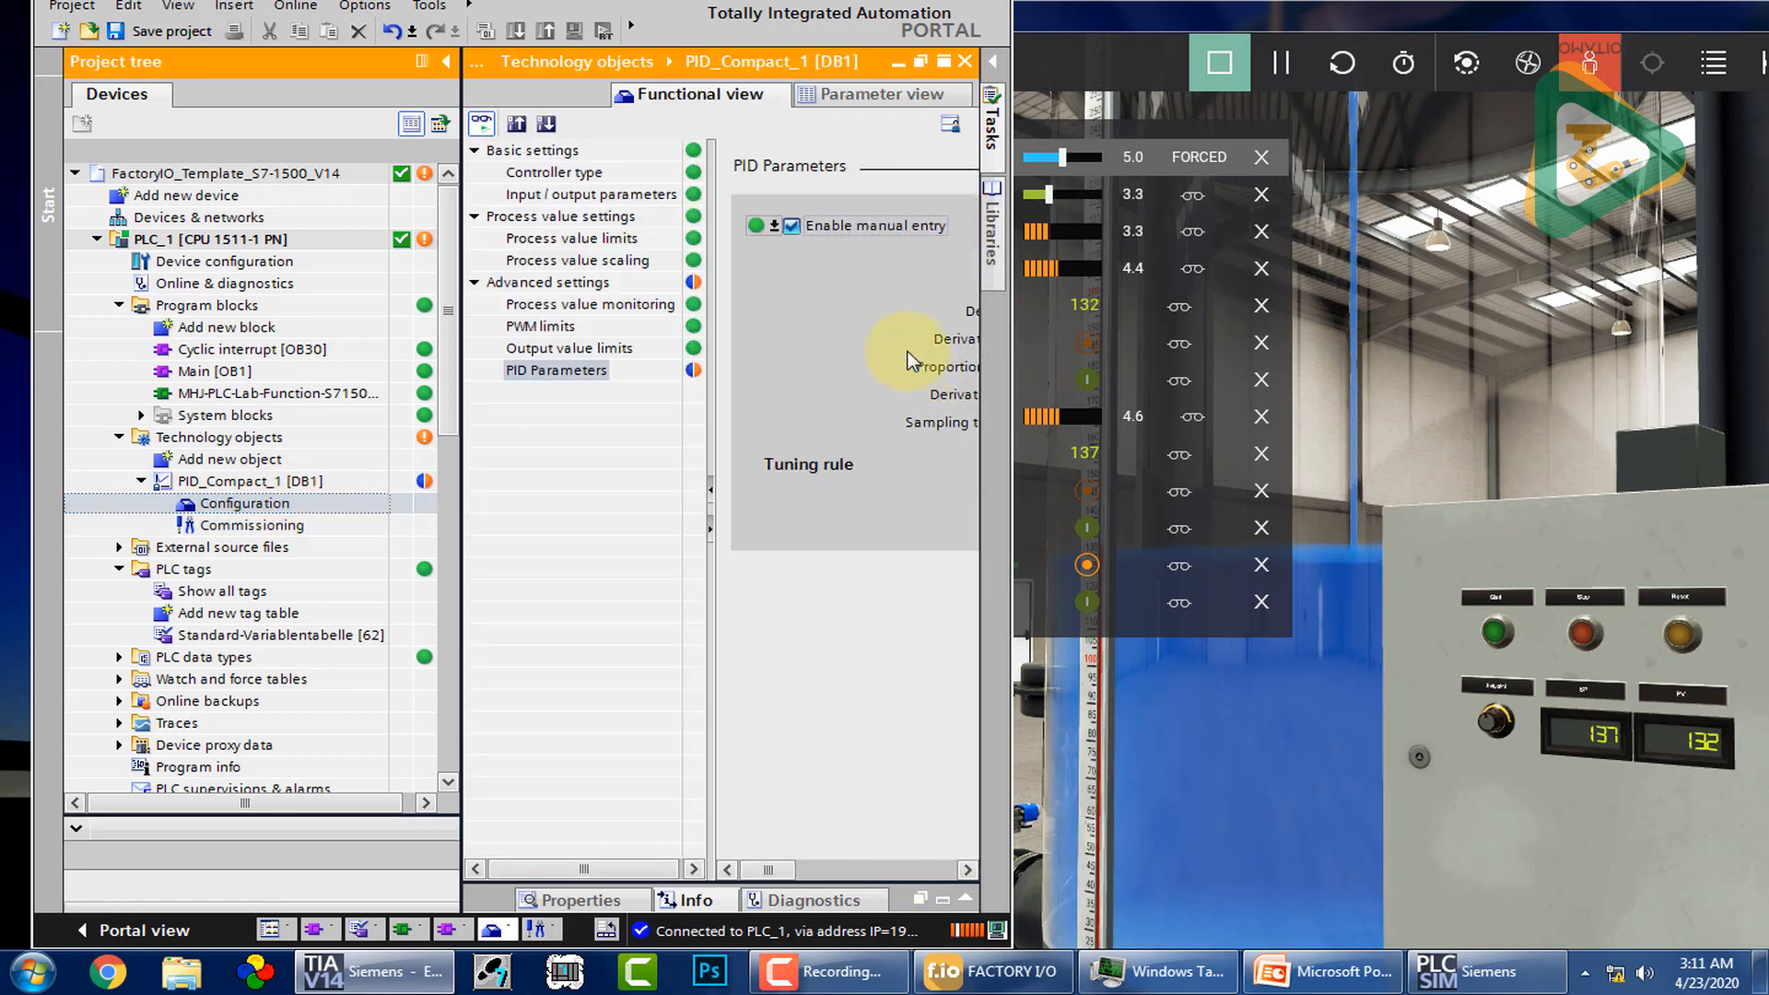
left_click_drag(784, 877, 847, 879)
left_click_drag(879, 257, 771, 252)
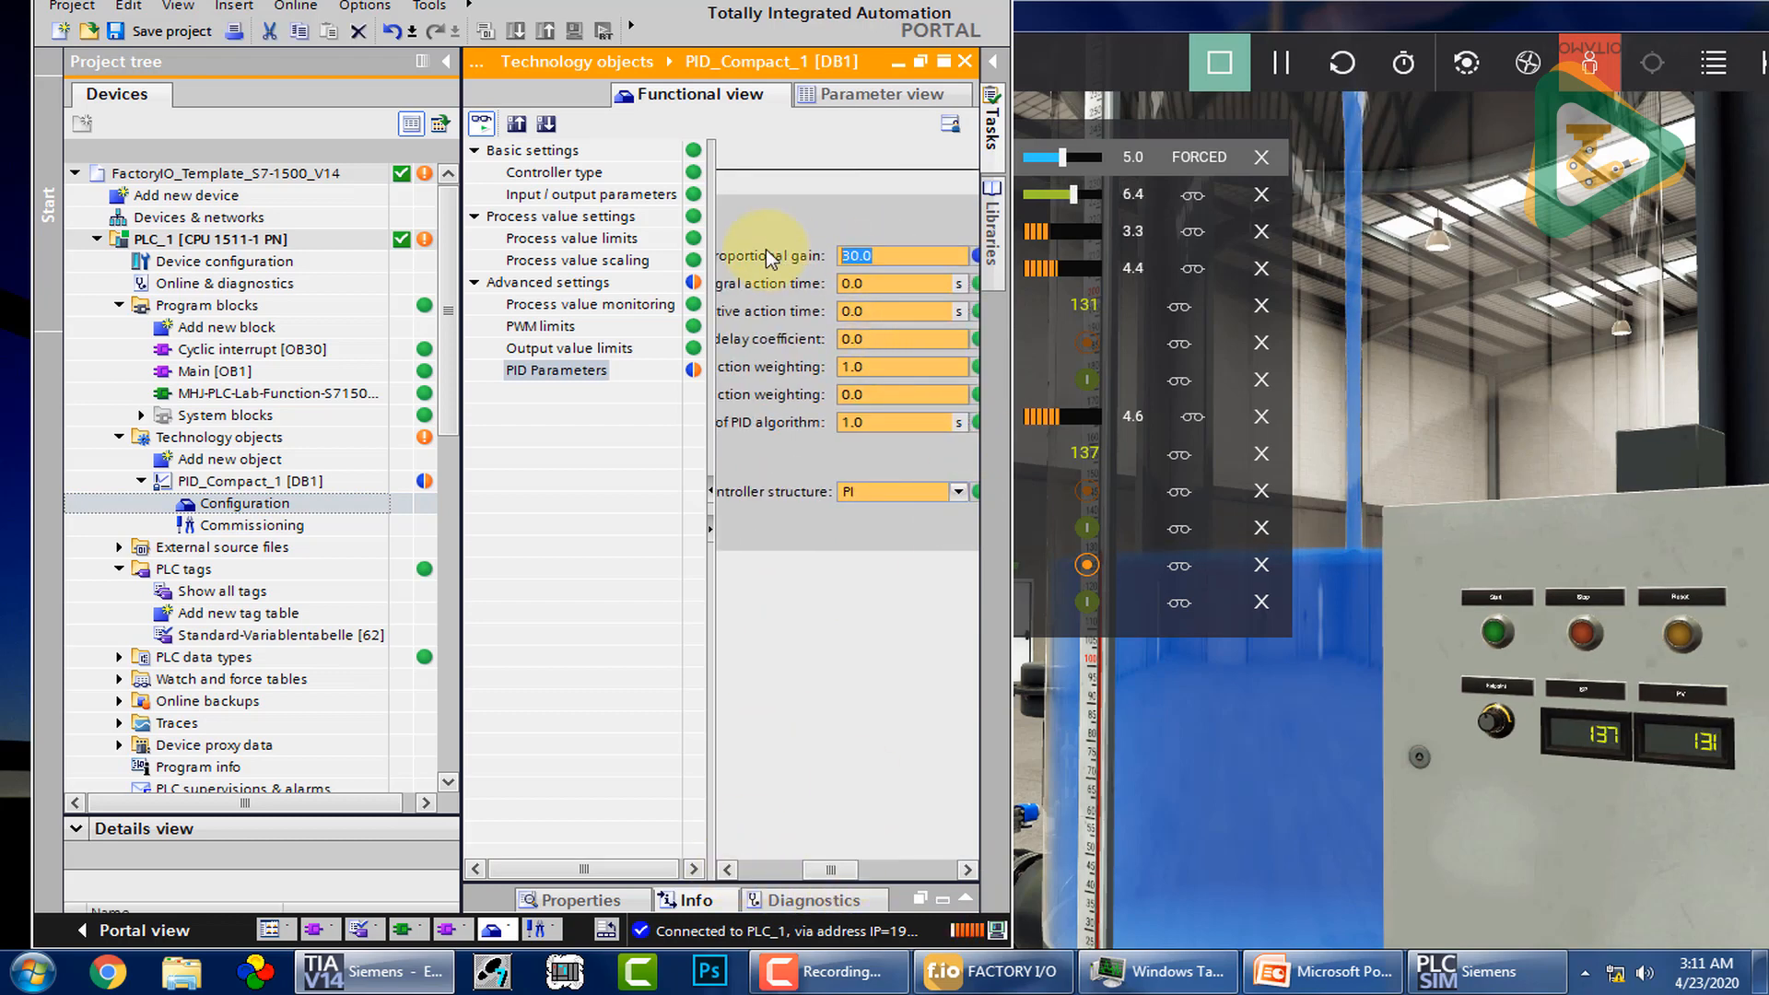
type("35")
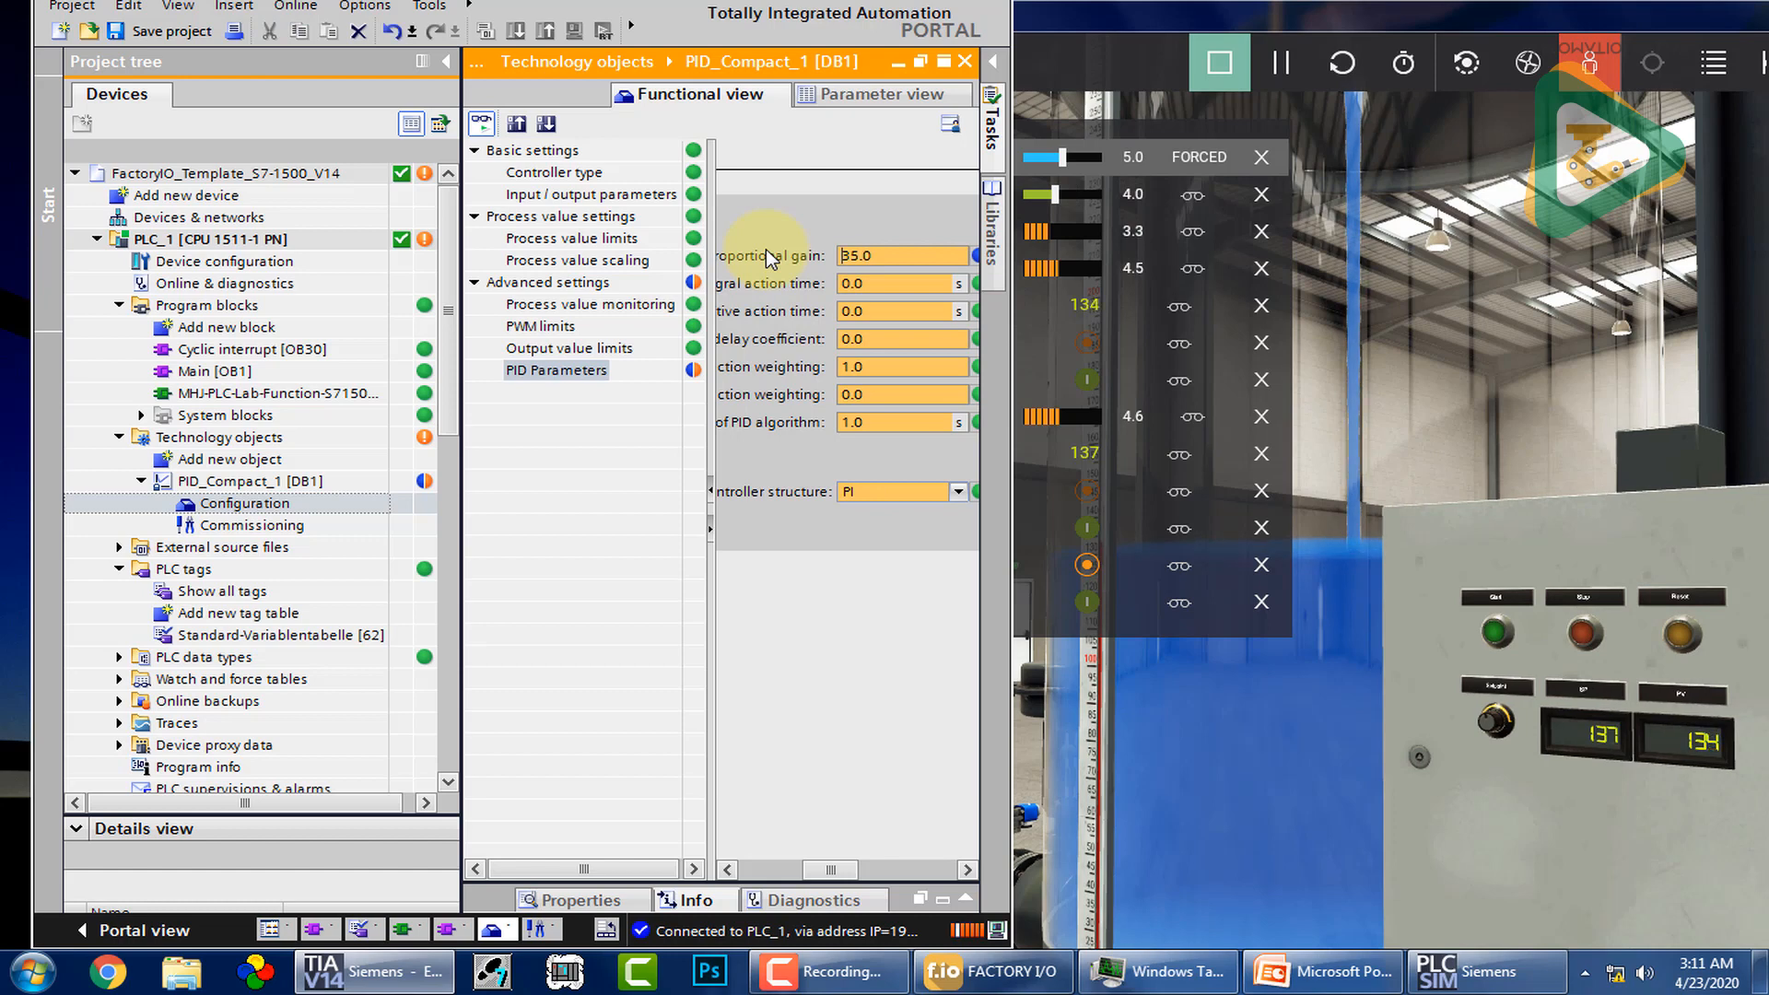
double_click(313, 526)
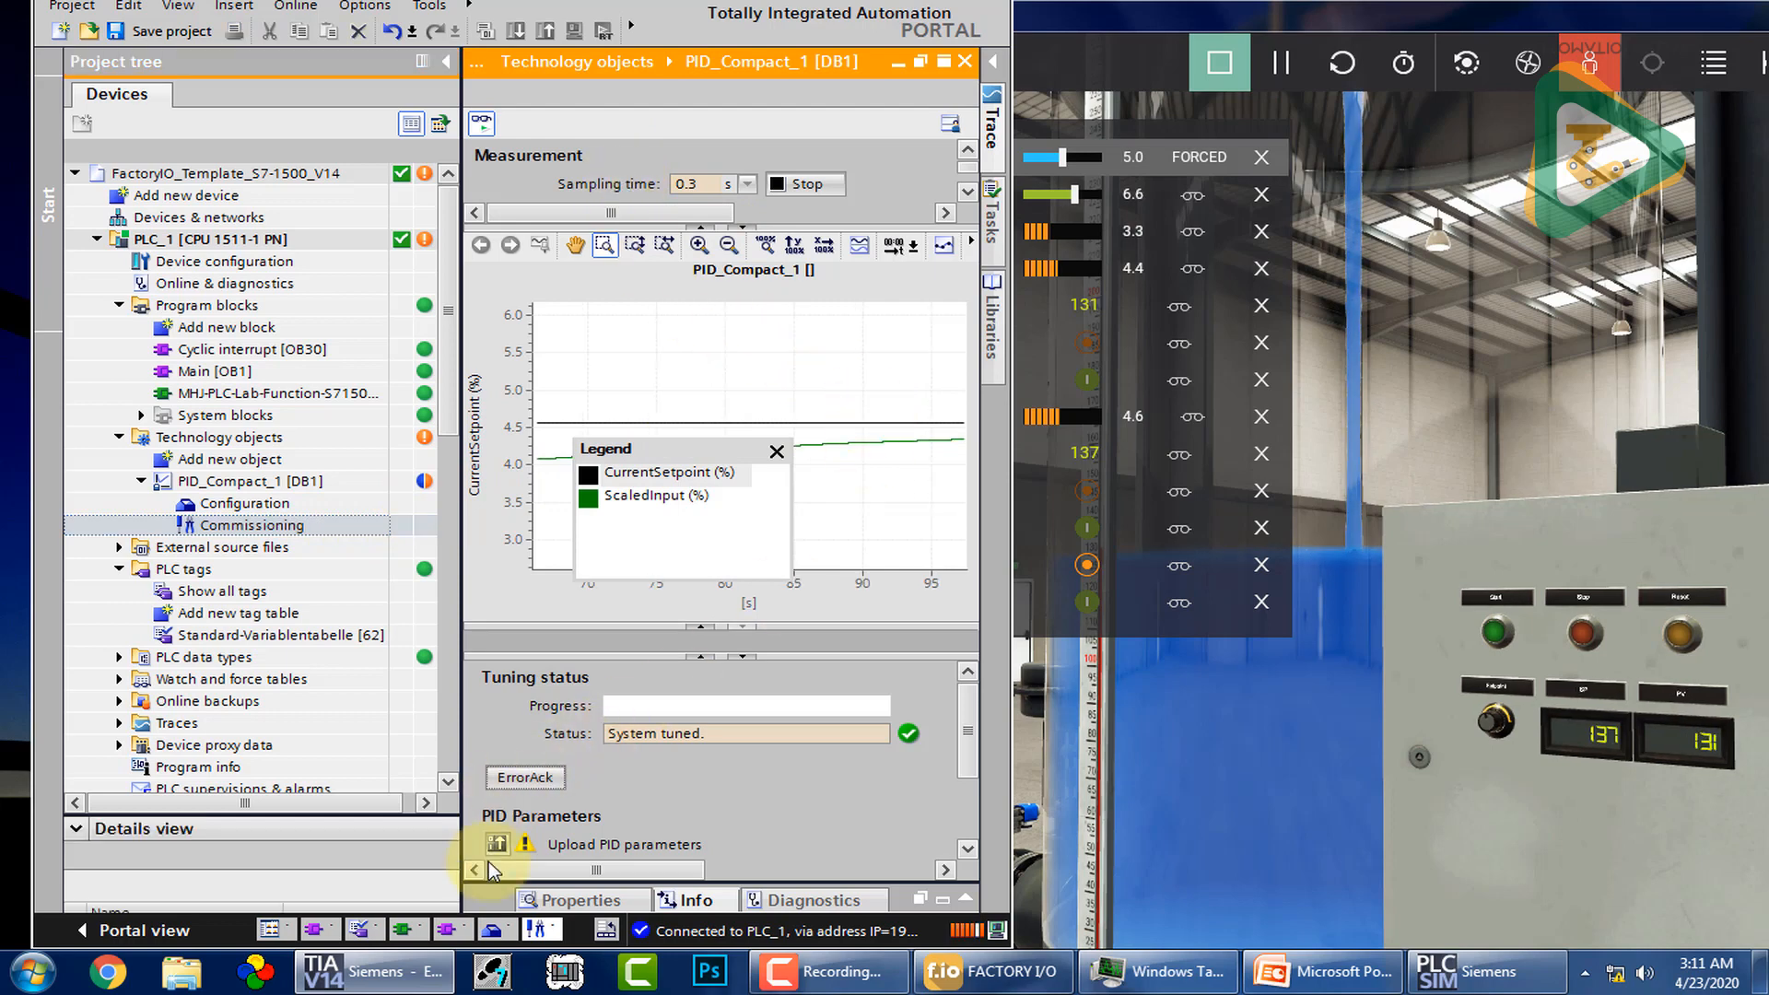
left_click(497, 844)
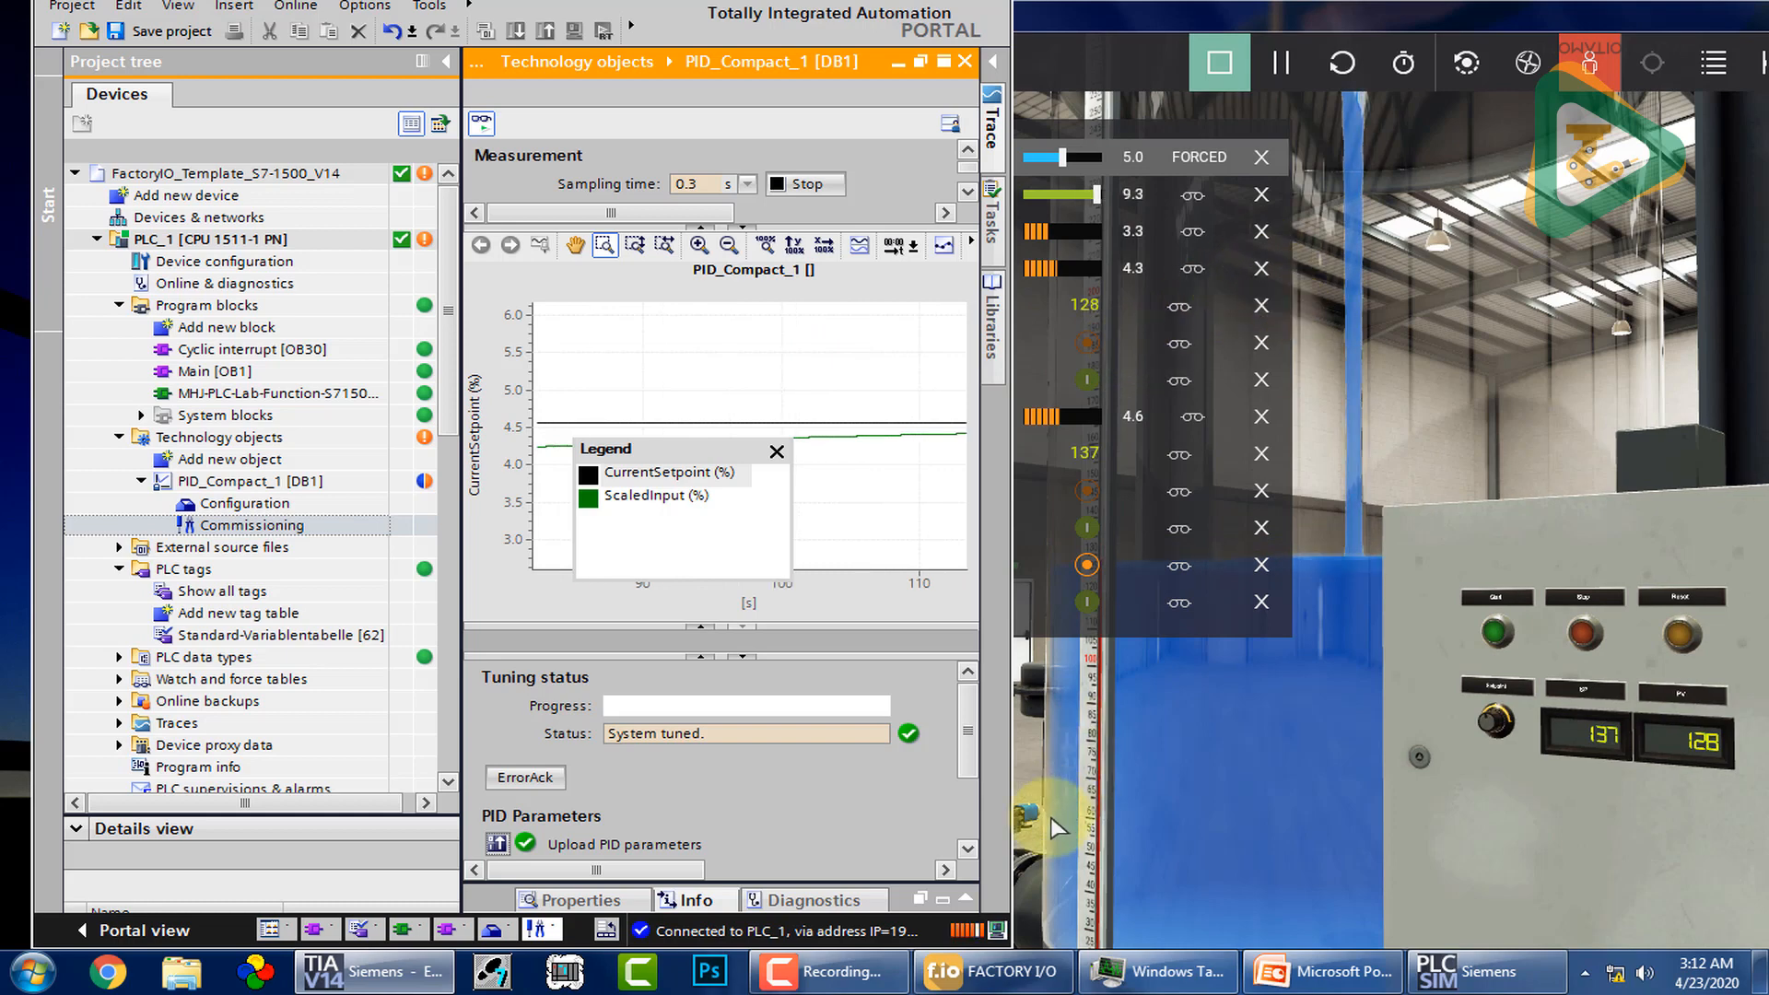
Step: Check the tank level in FACTORY I/O and review the PowerPoint slide on steady state error and oscillations in proportional control
left_click(1140, 11)
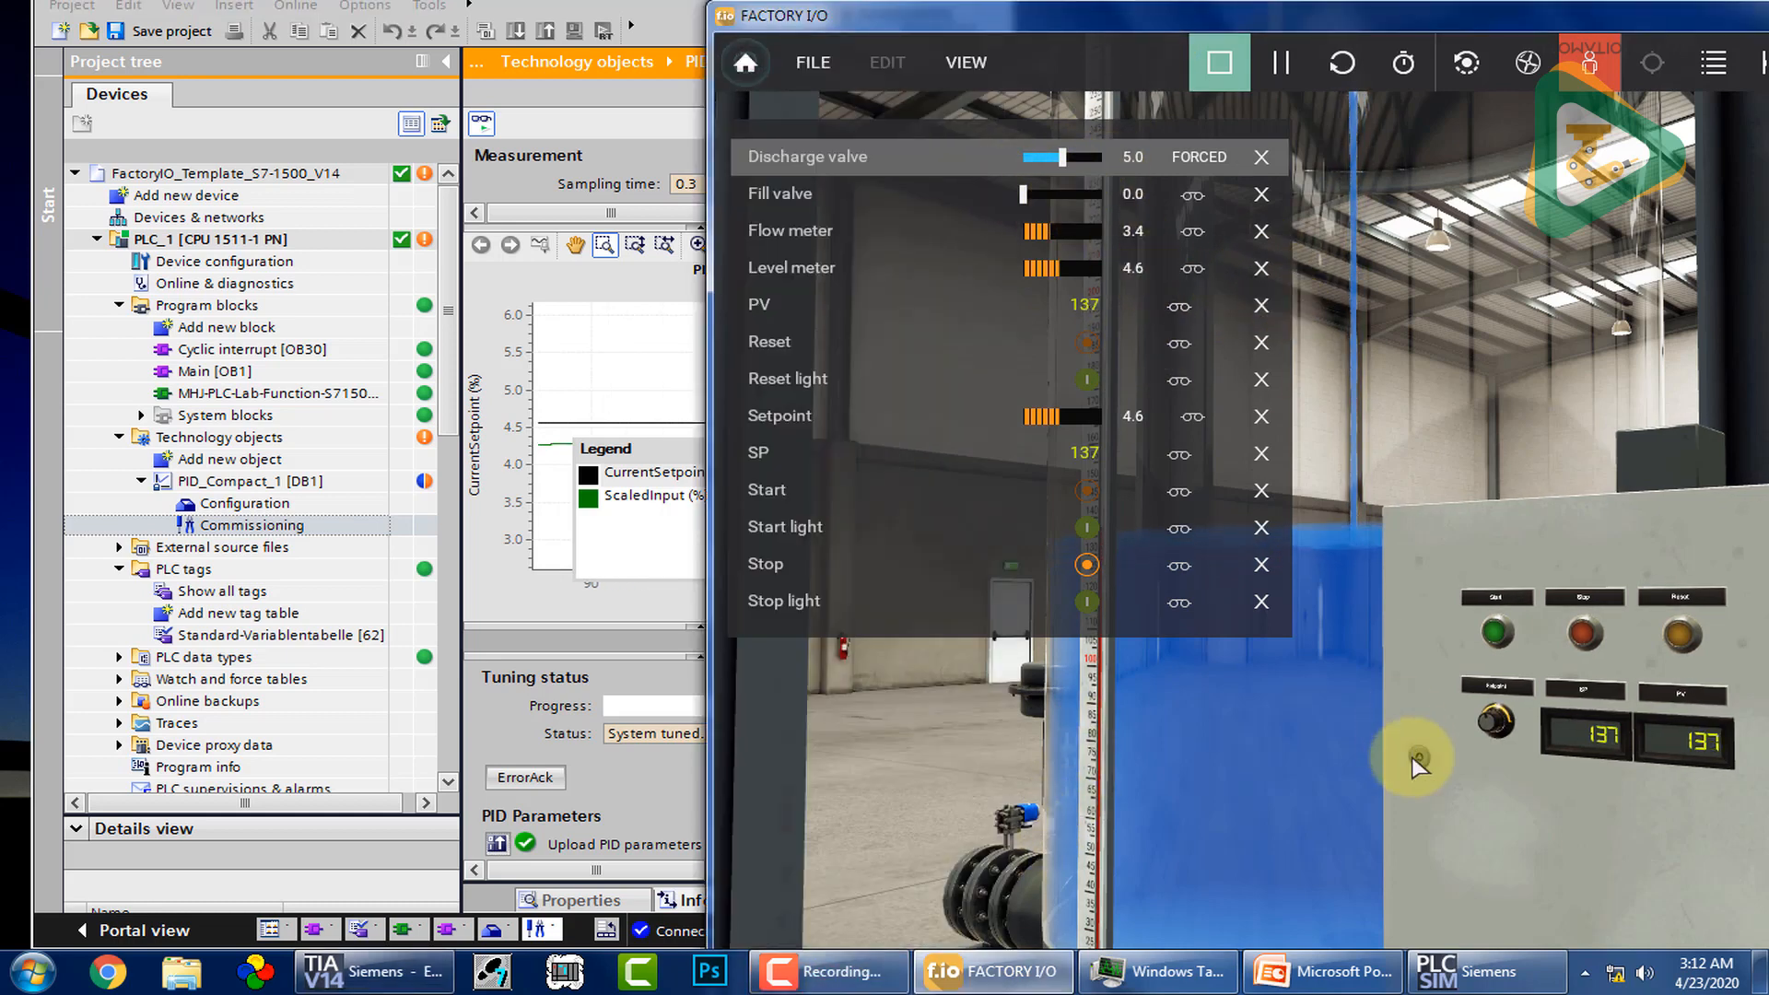
left_click(1324, 970)
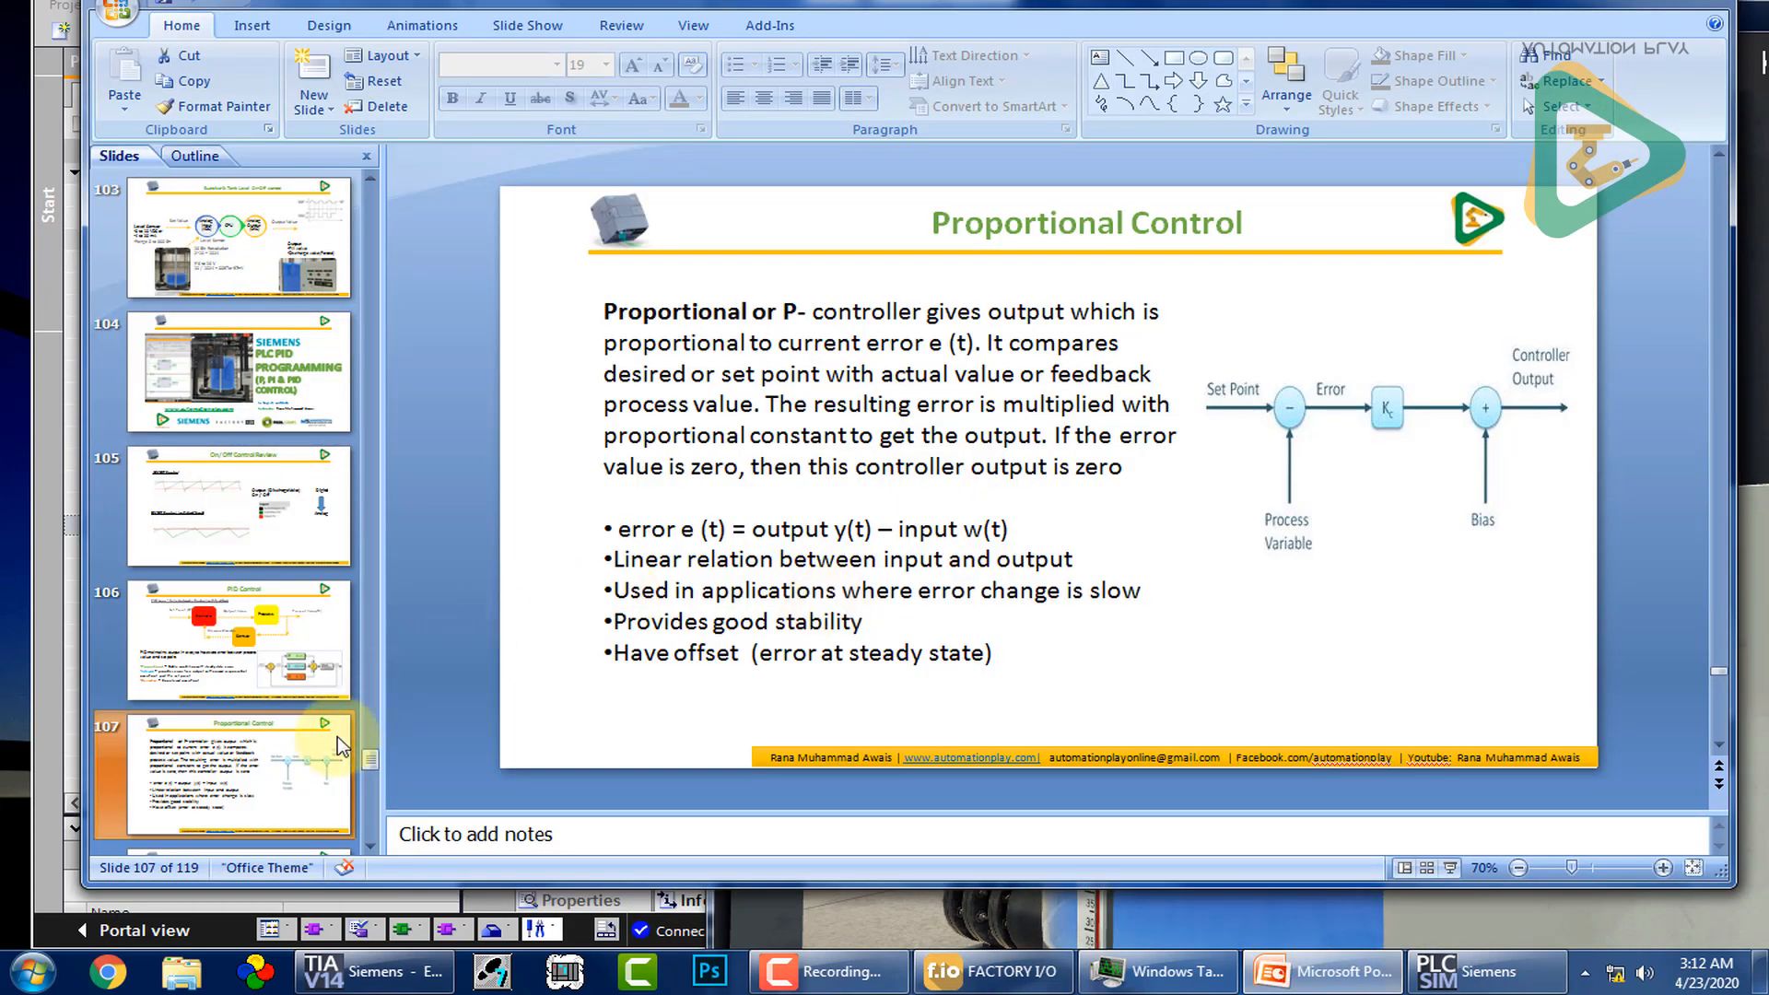
left_click(368, 846)
left_click(368, 845)
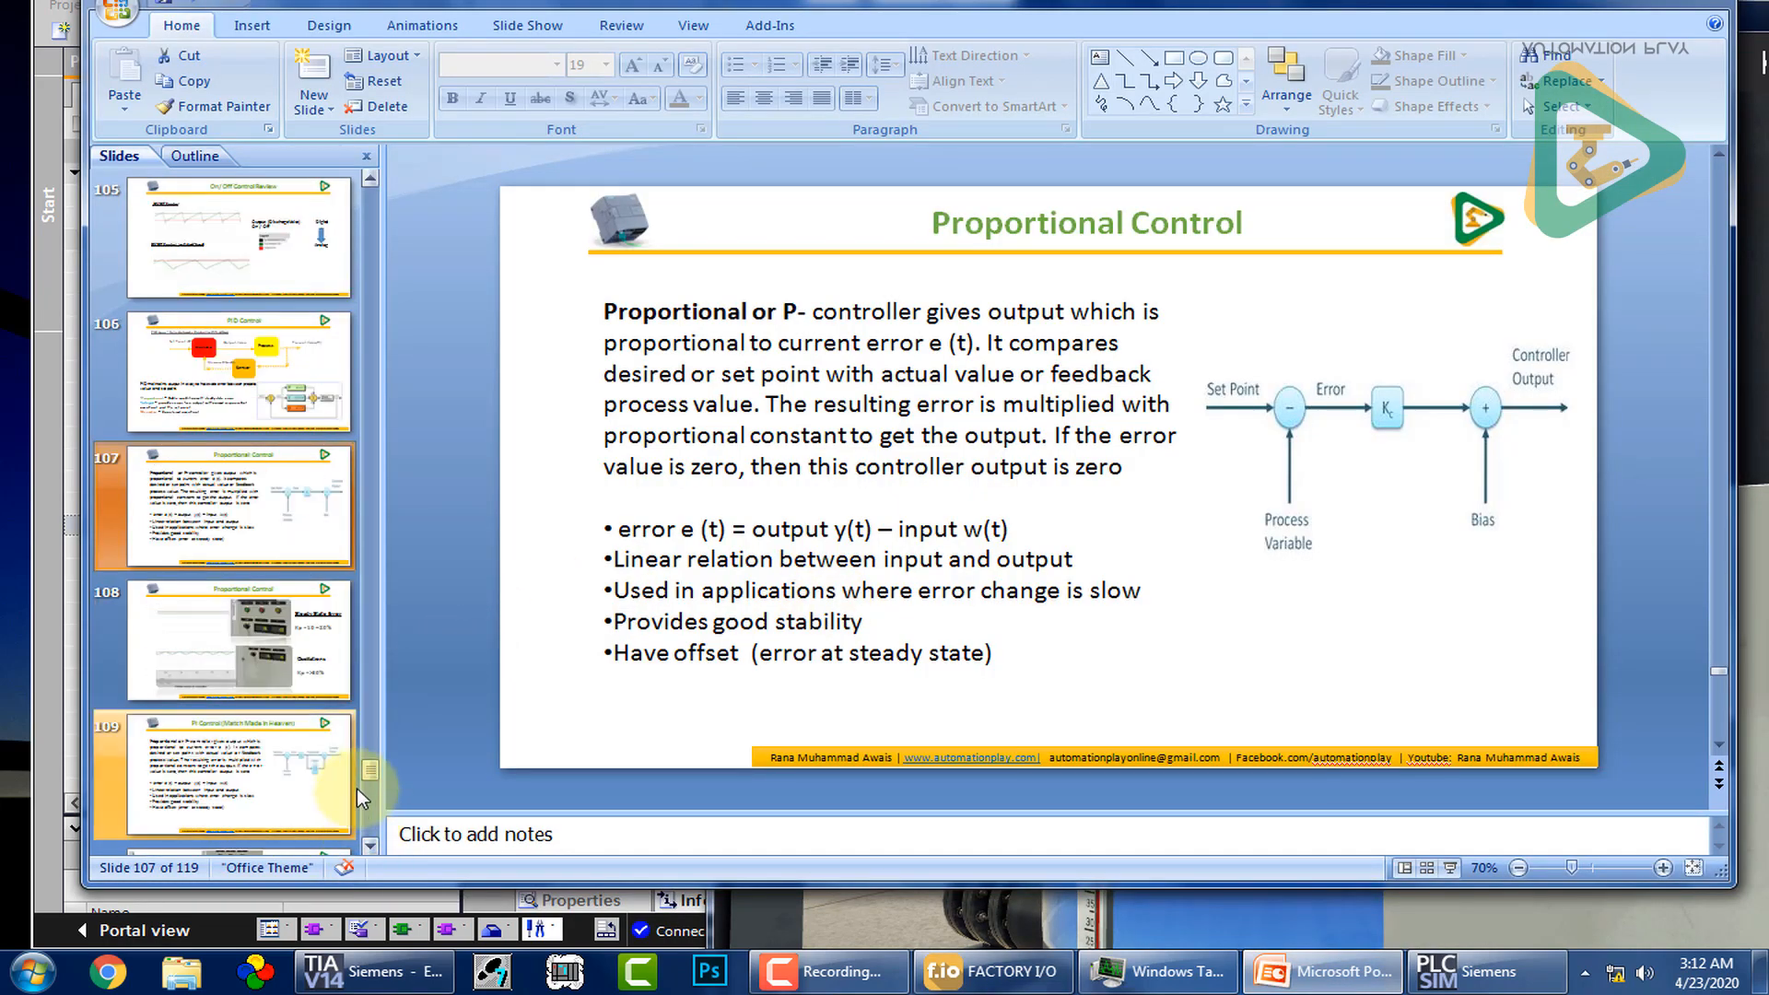
left_click(285, 633)
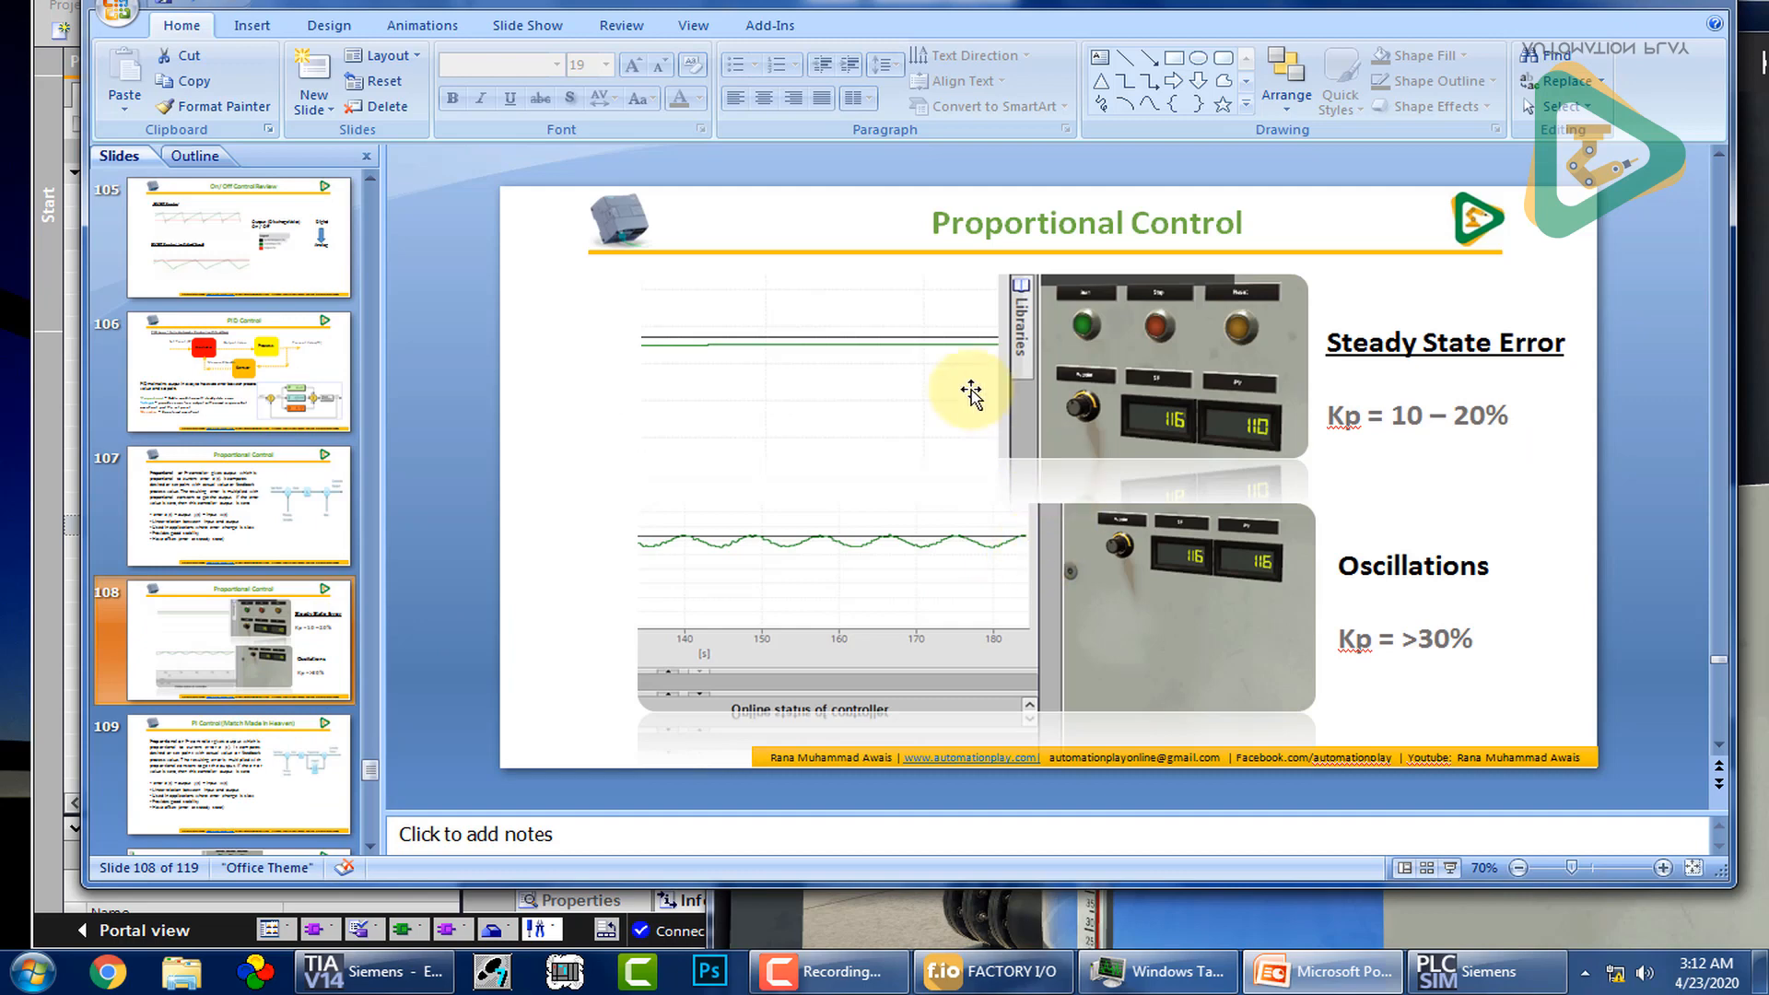
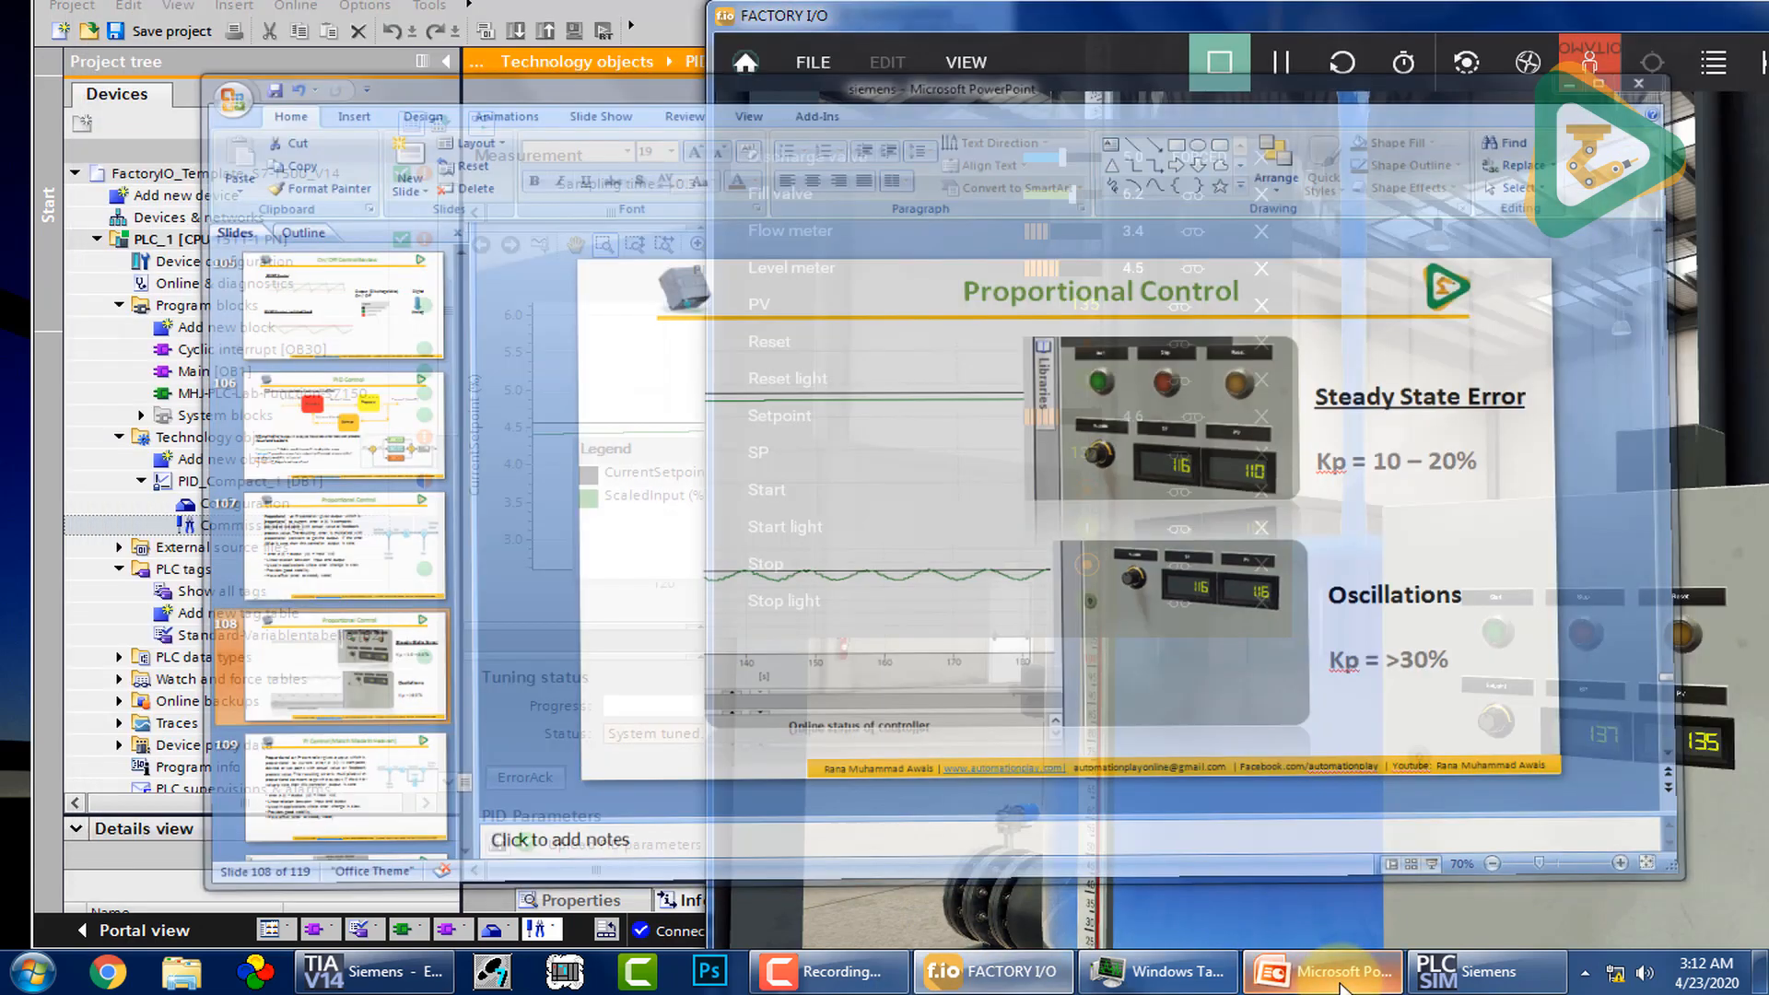
left_click(1340, 982)
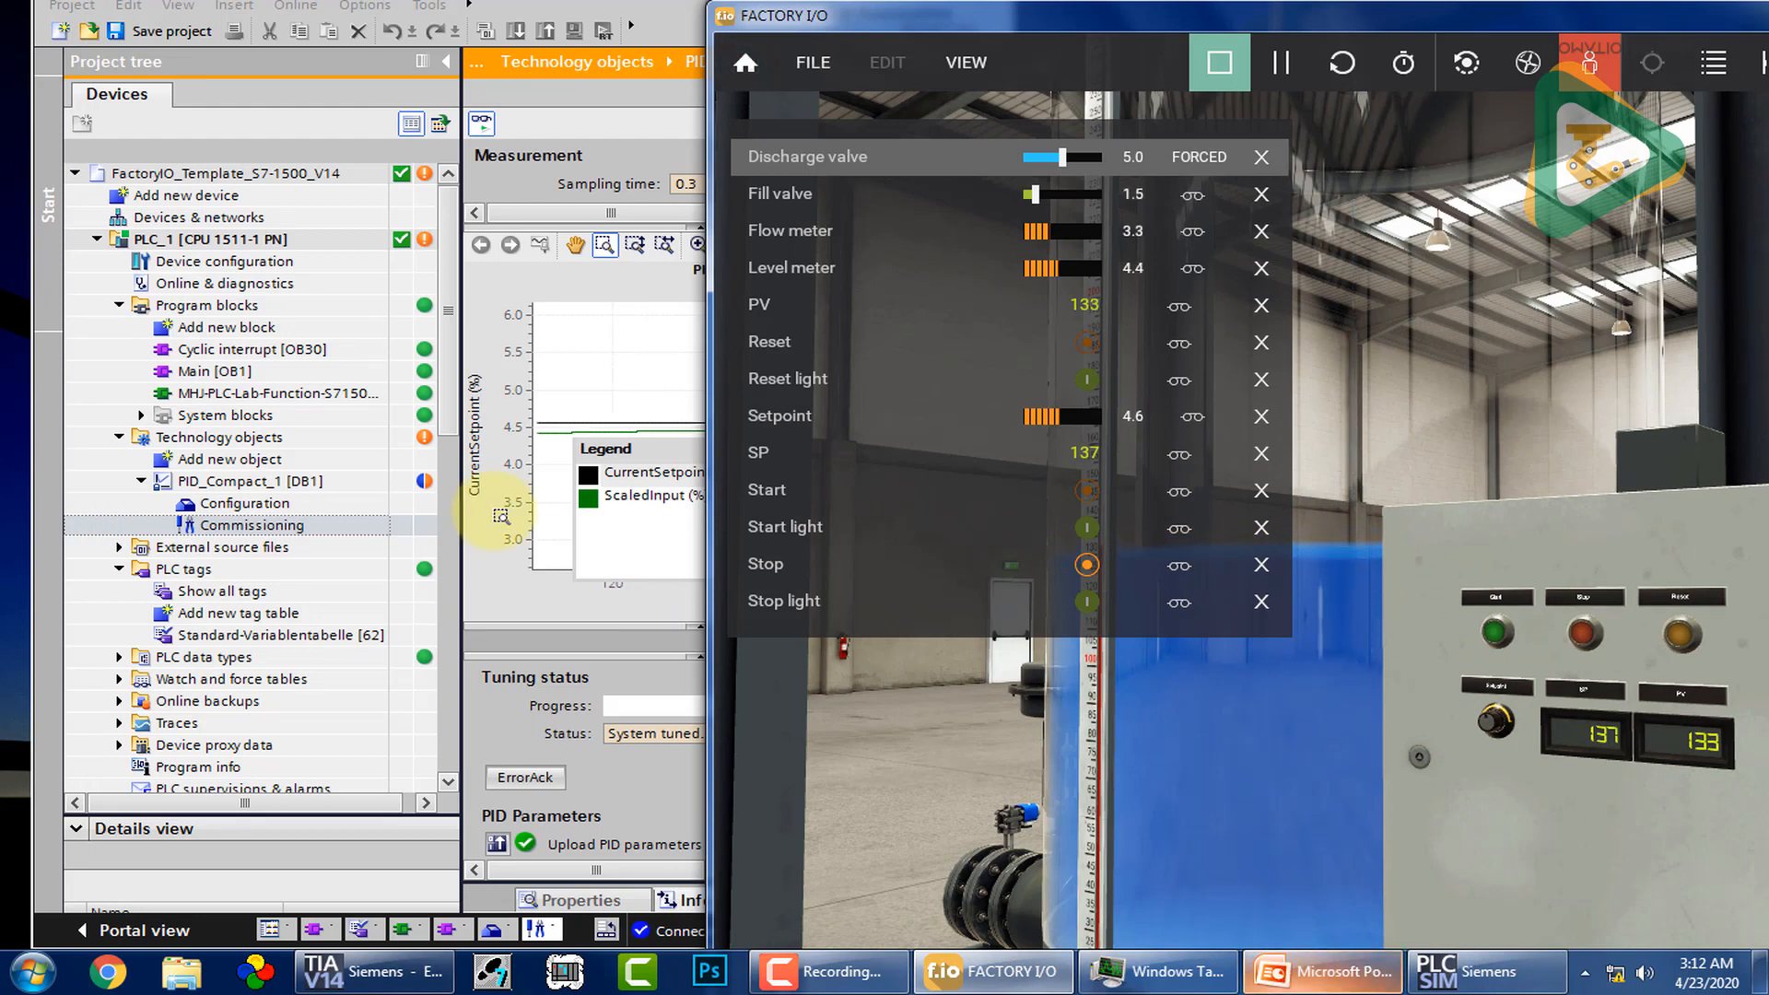
Step: Set PID_Compact_1's proportional gain to 20 and its integral action time to 1.0 s
left_click(300, 500)
double_click(300, 503)
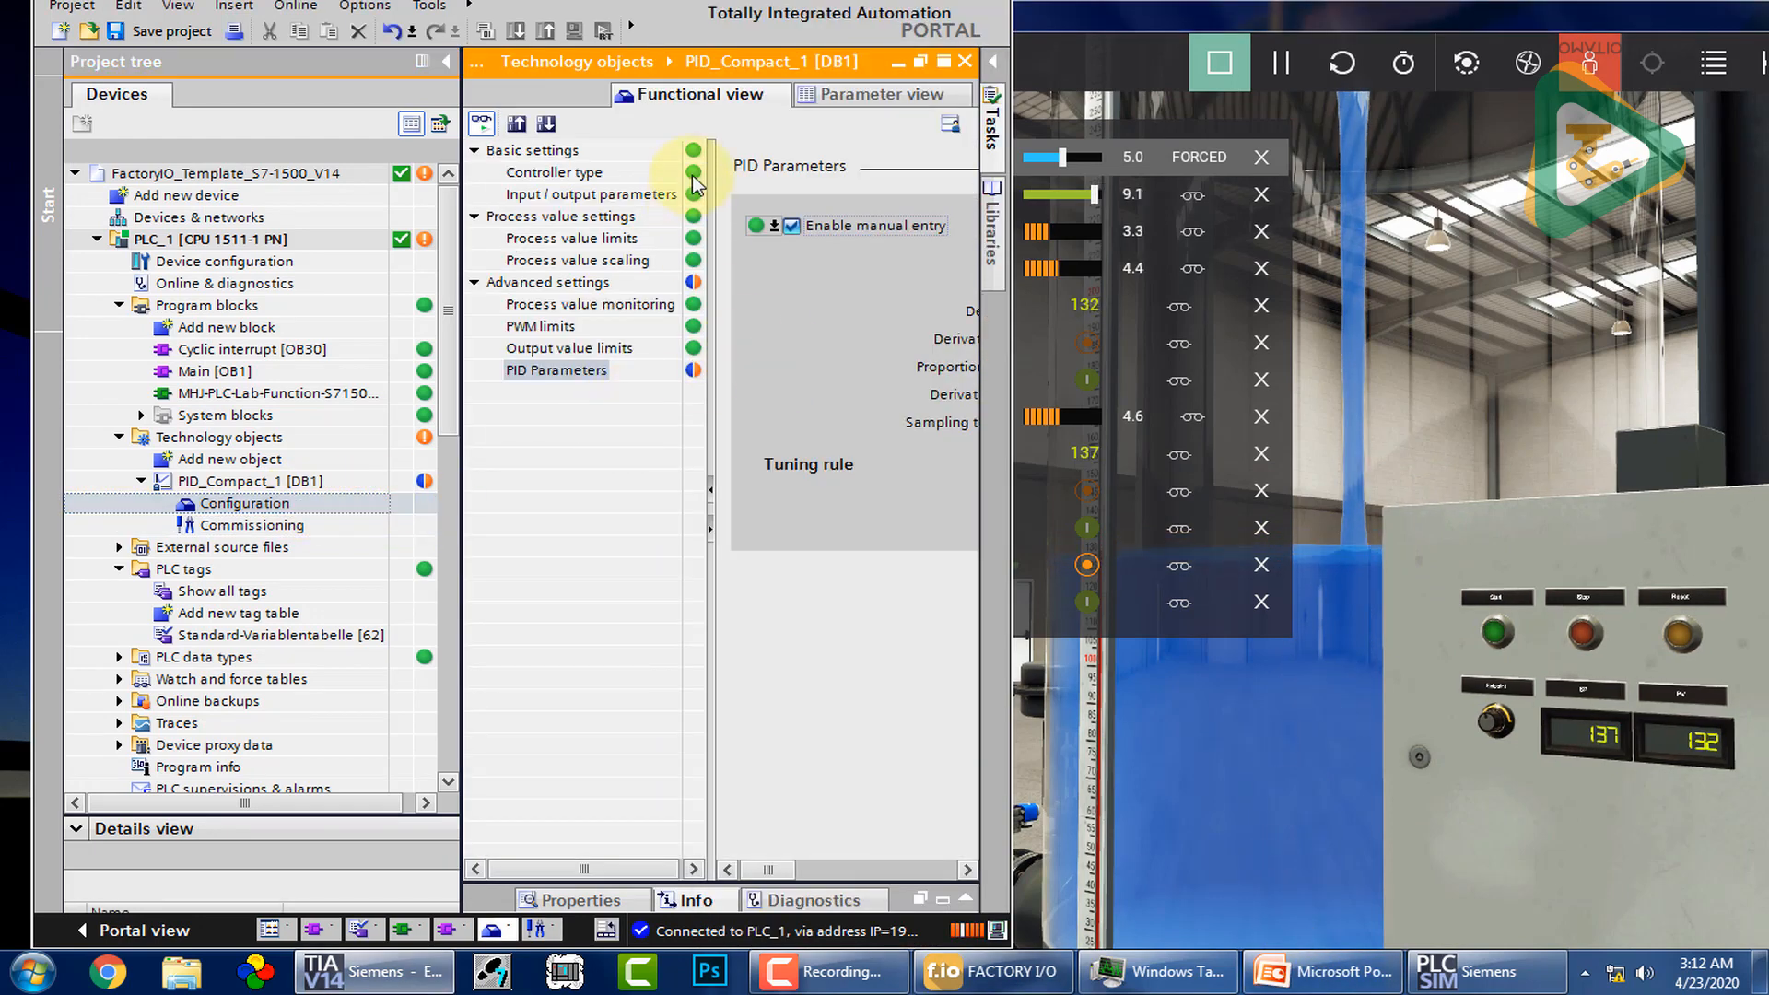
left_click_drag(776, 871, 833, 872)
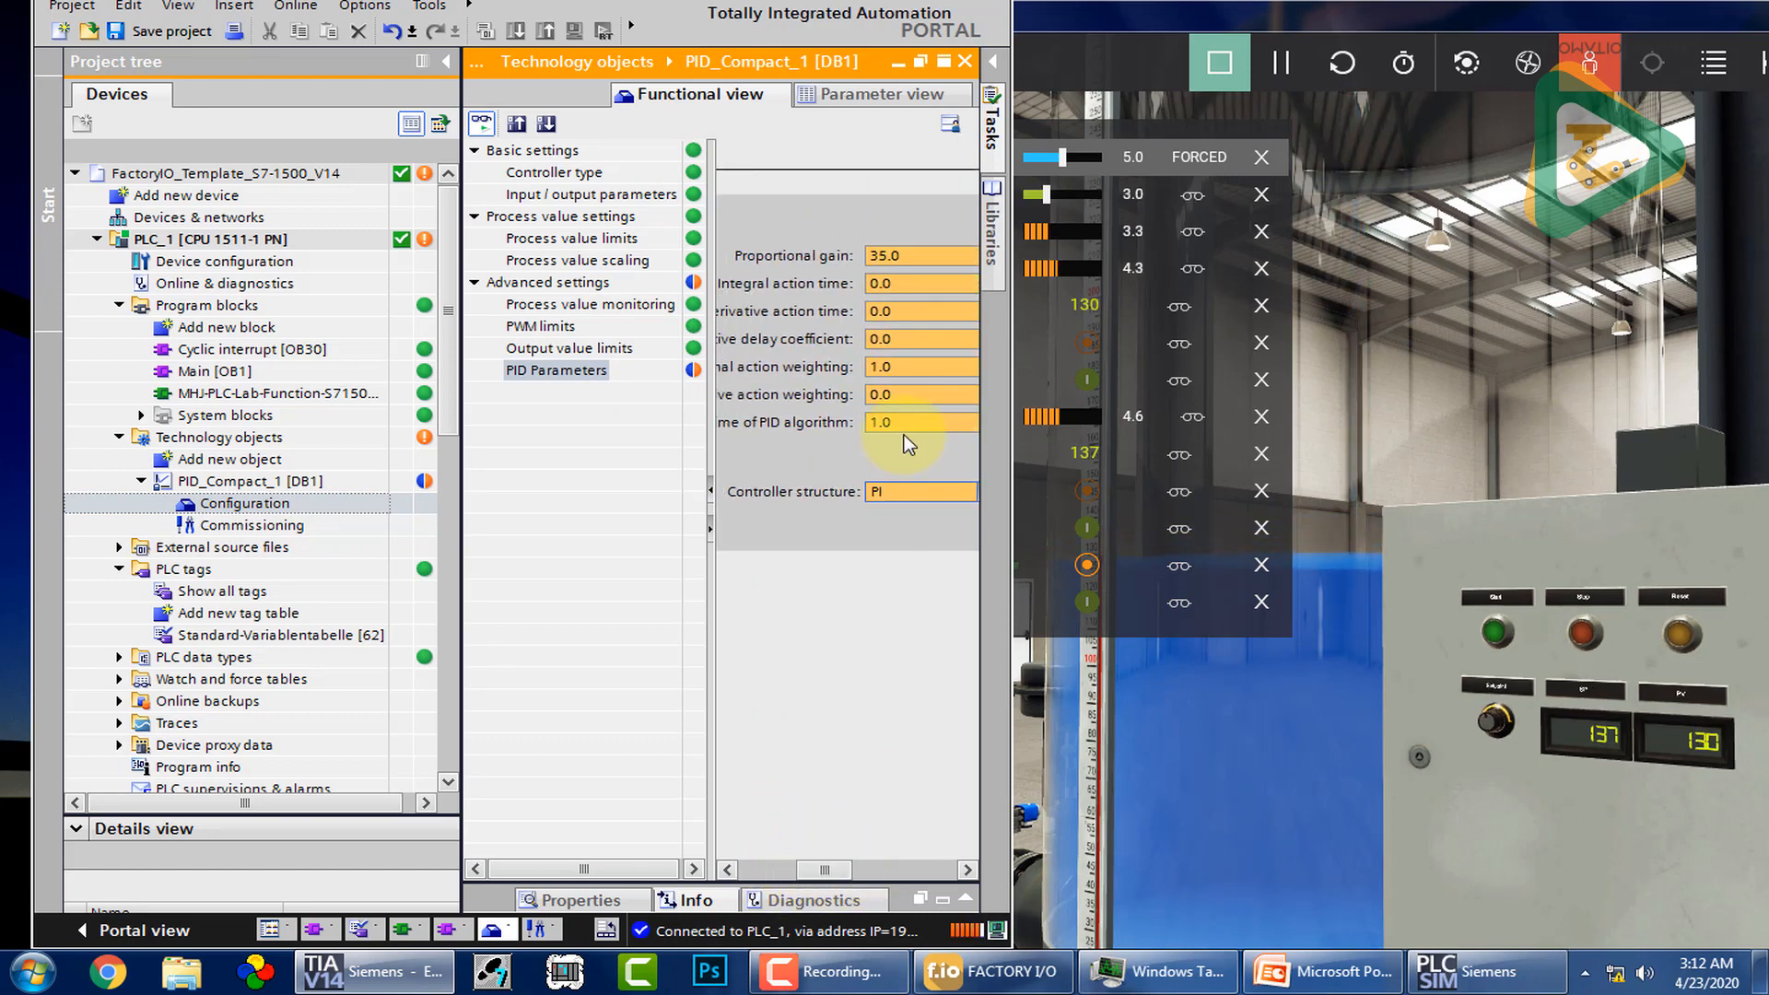
left_click(918, 258)
type("20")
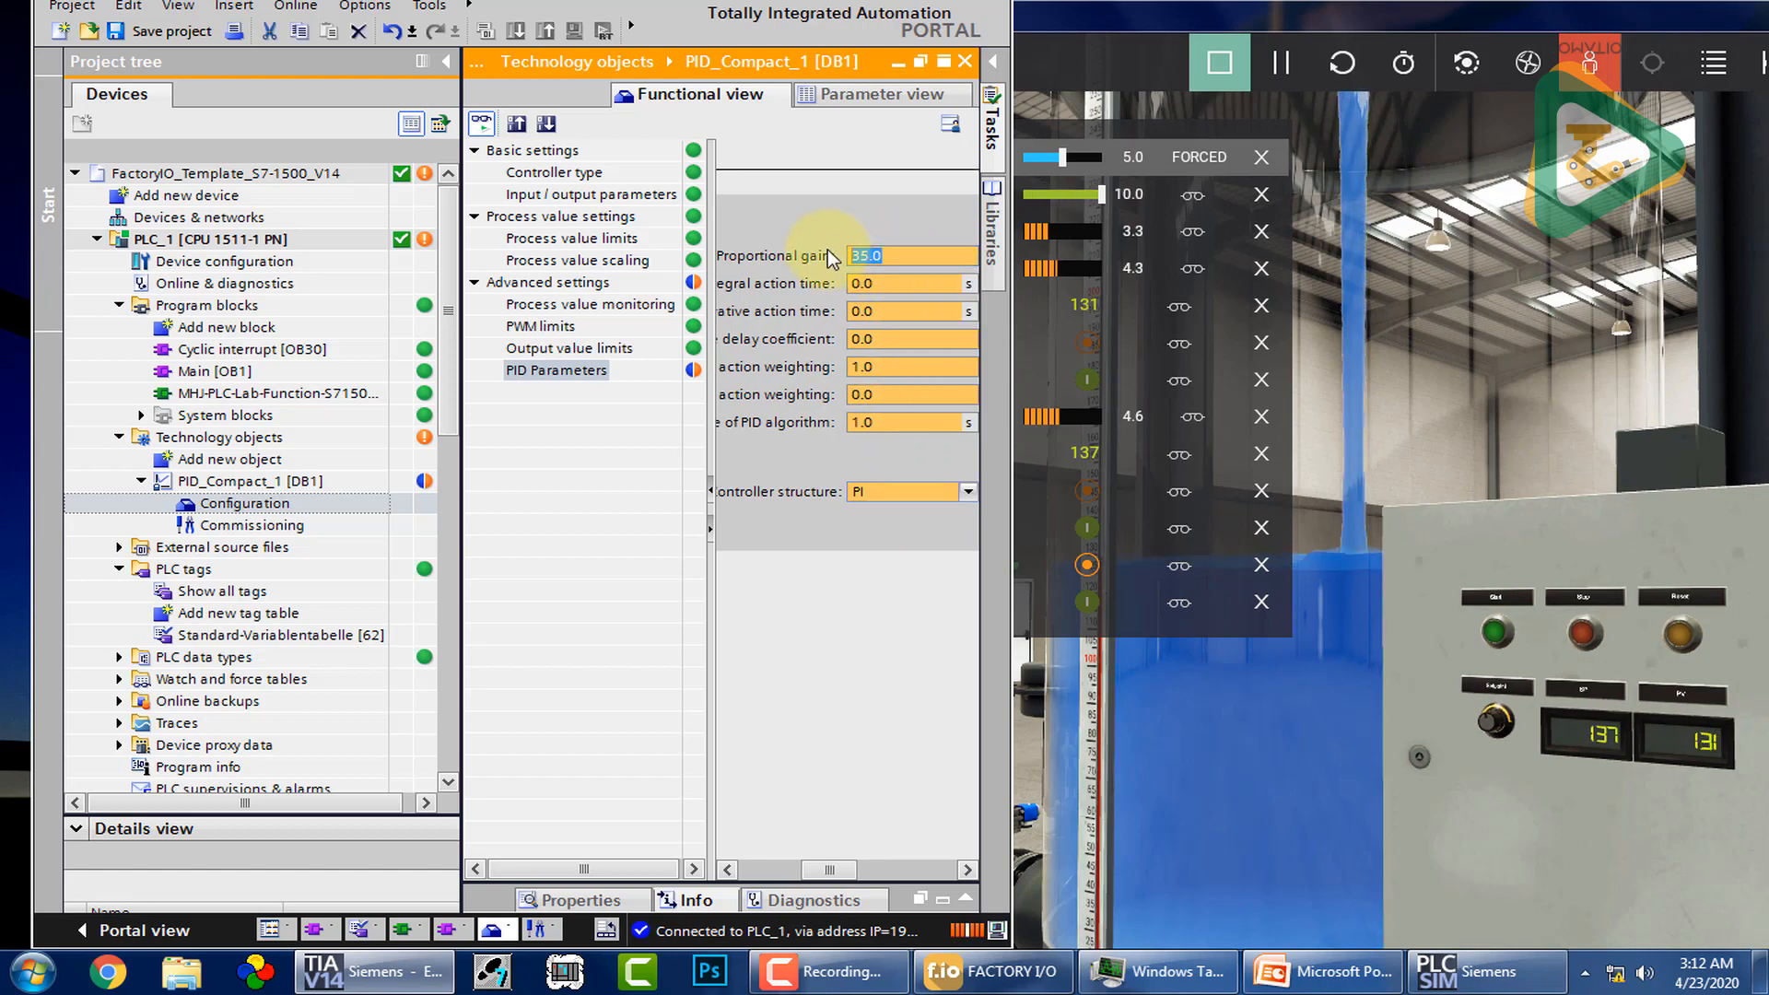
left_click(884, 283)
left_click(884, 283)
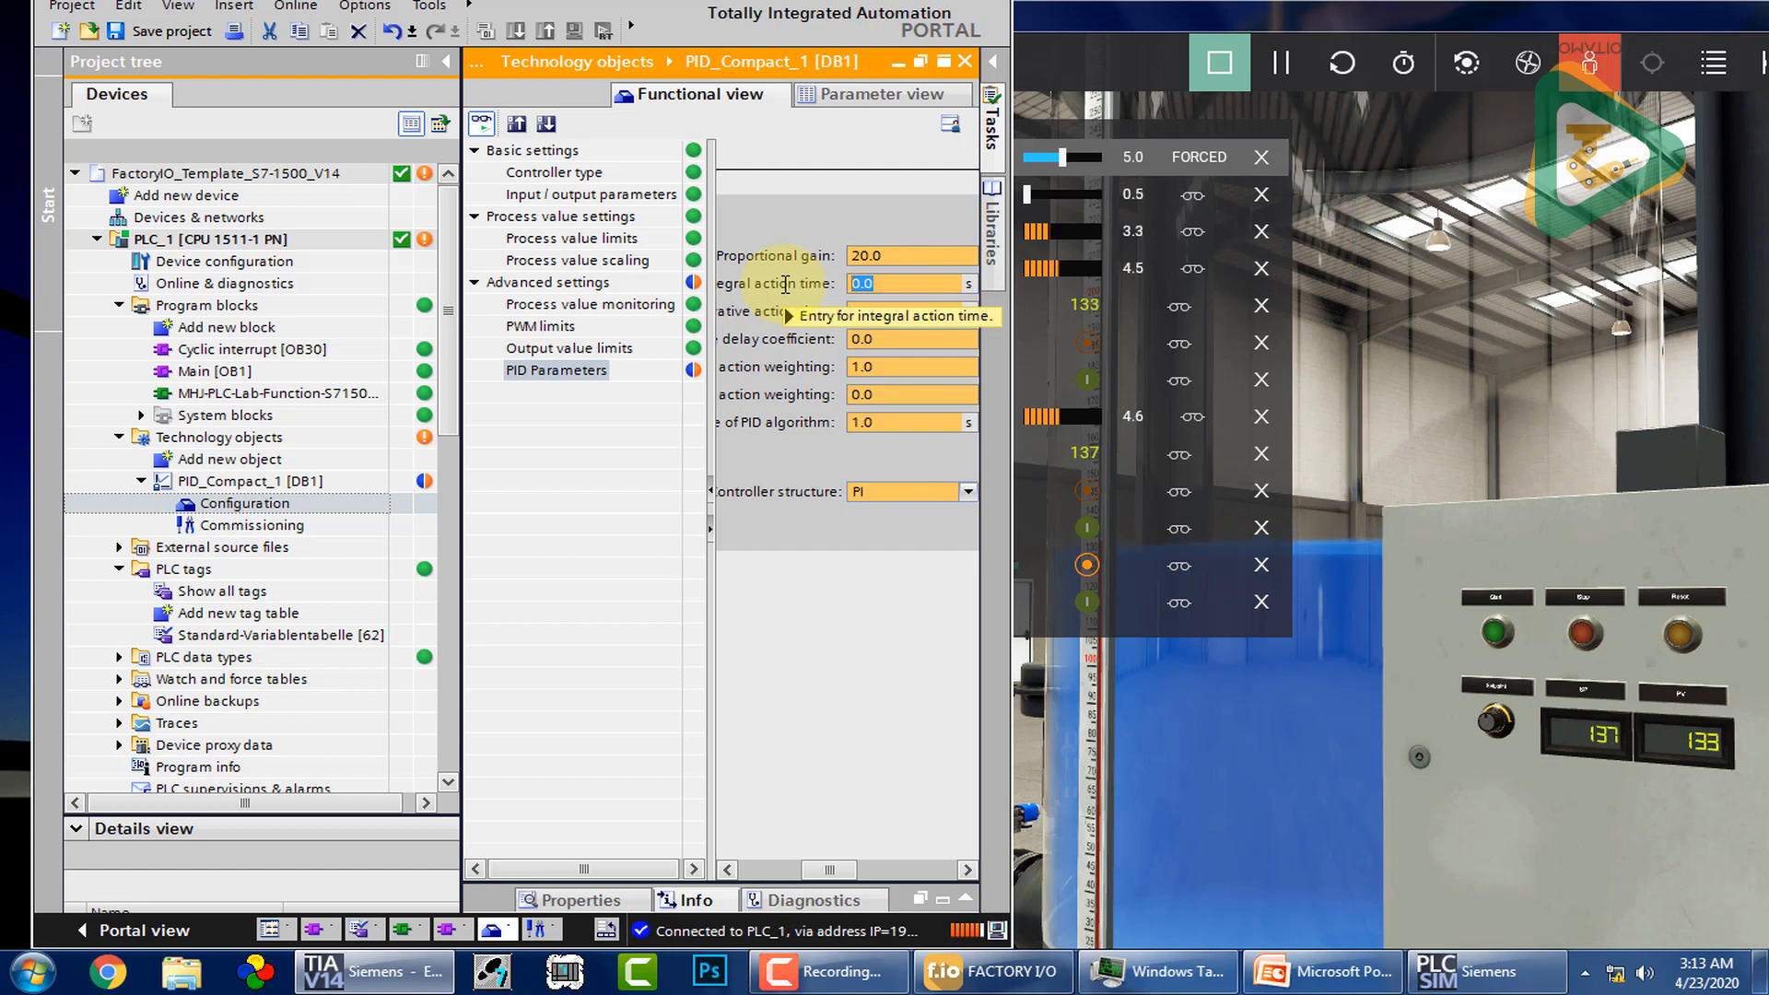
type("1.")
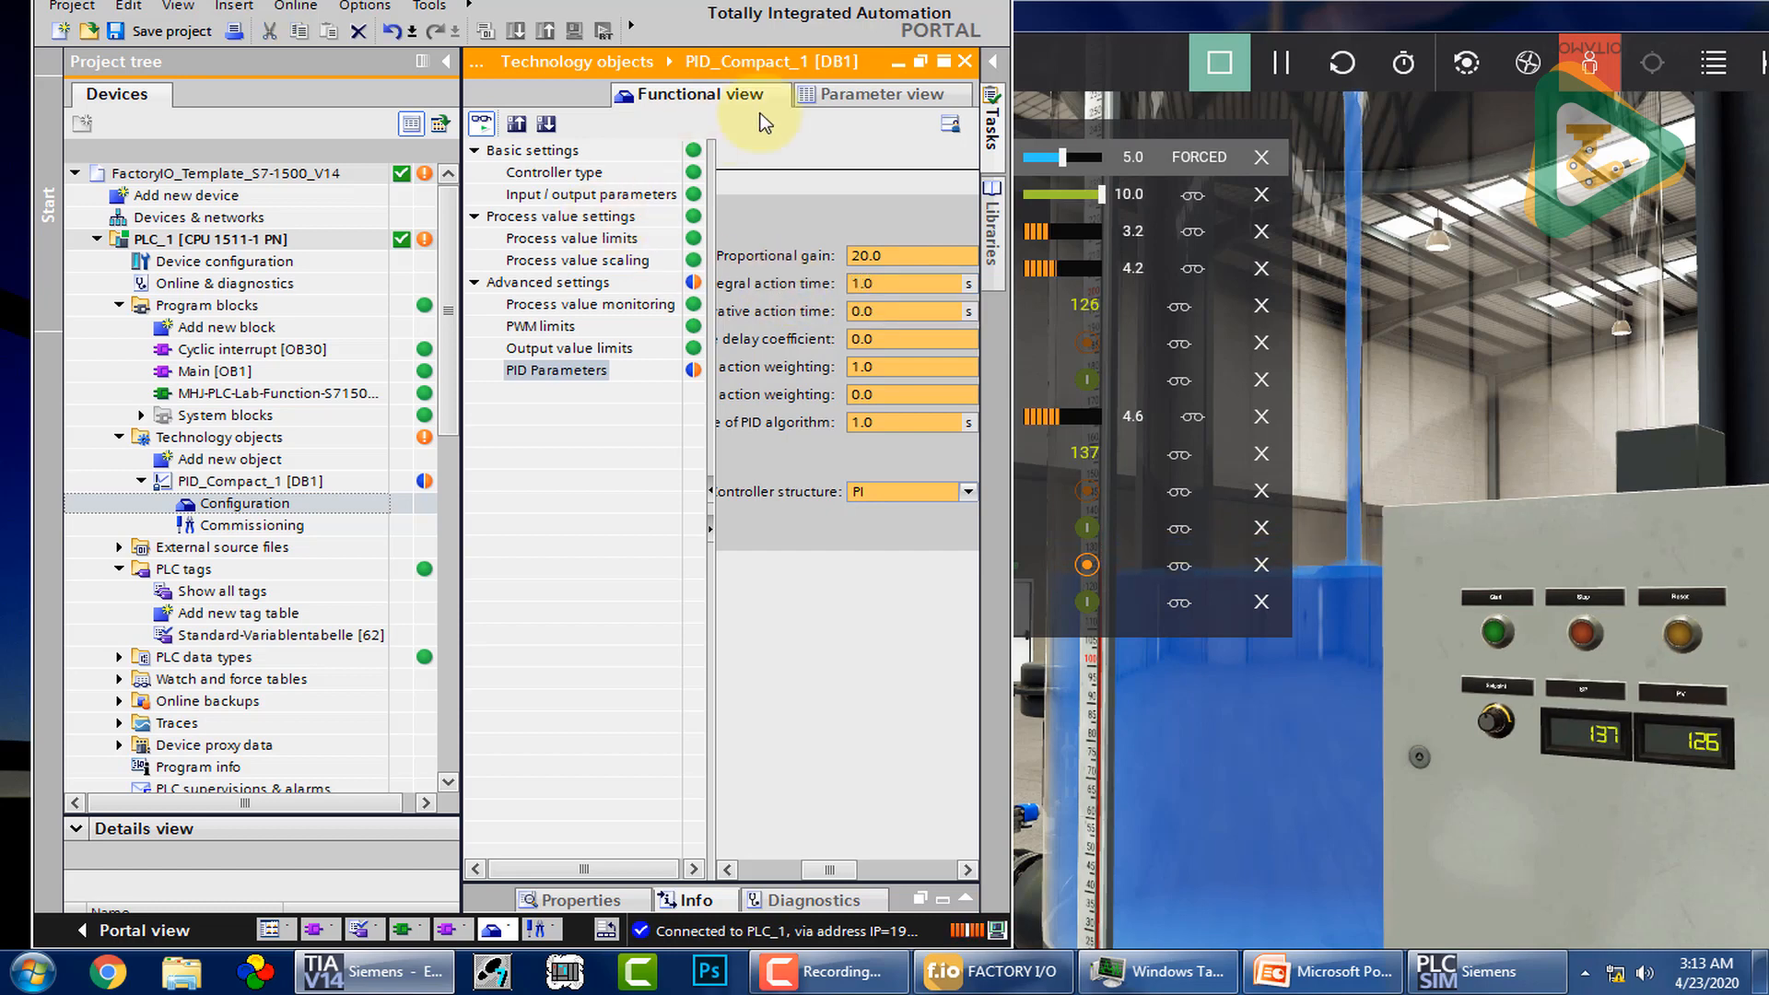
Step: Enlarge the TIA Portal window and download the technology objects' software to PLC_1
double_click(963, 5)
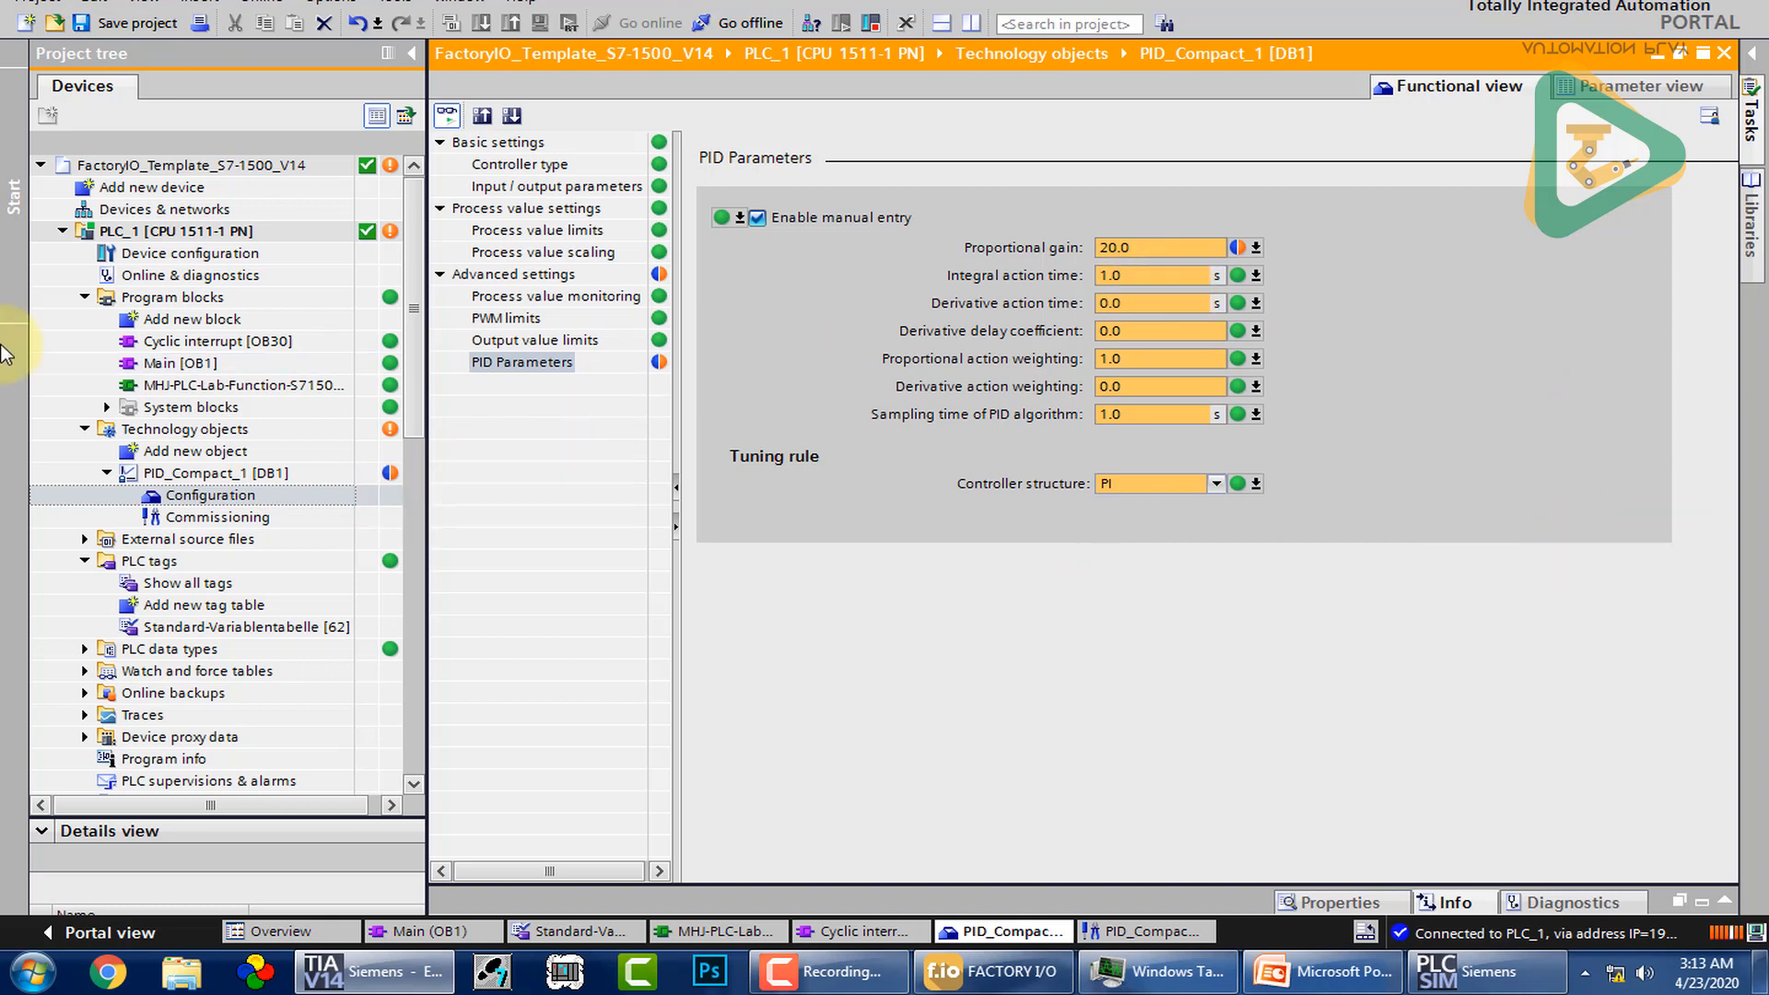
left_click(191, 430)
right_click(190, 430)
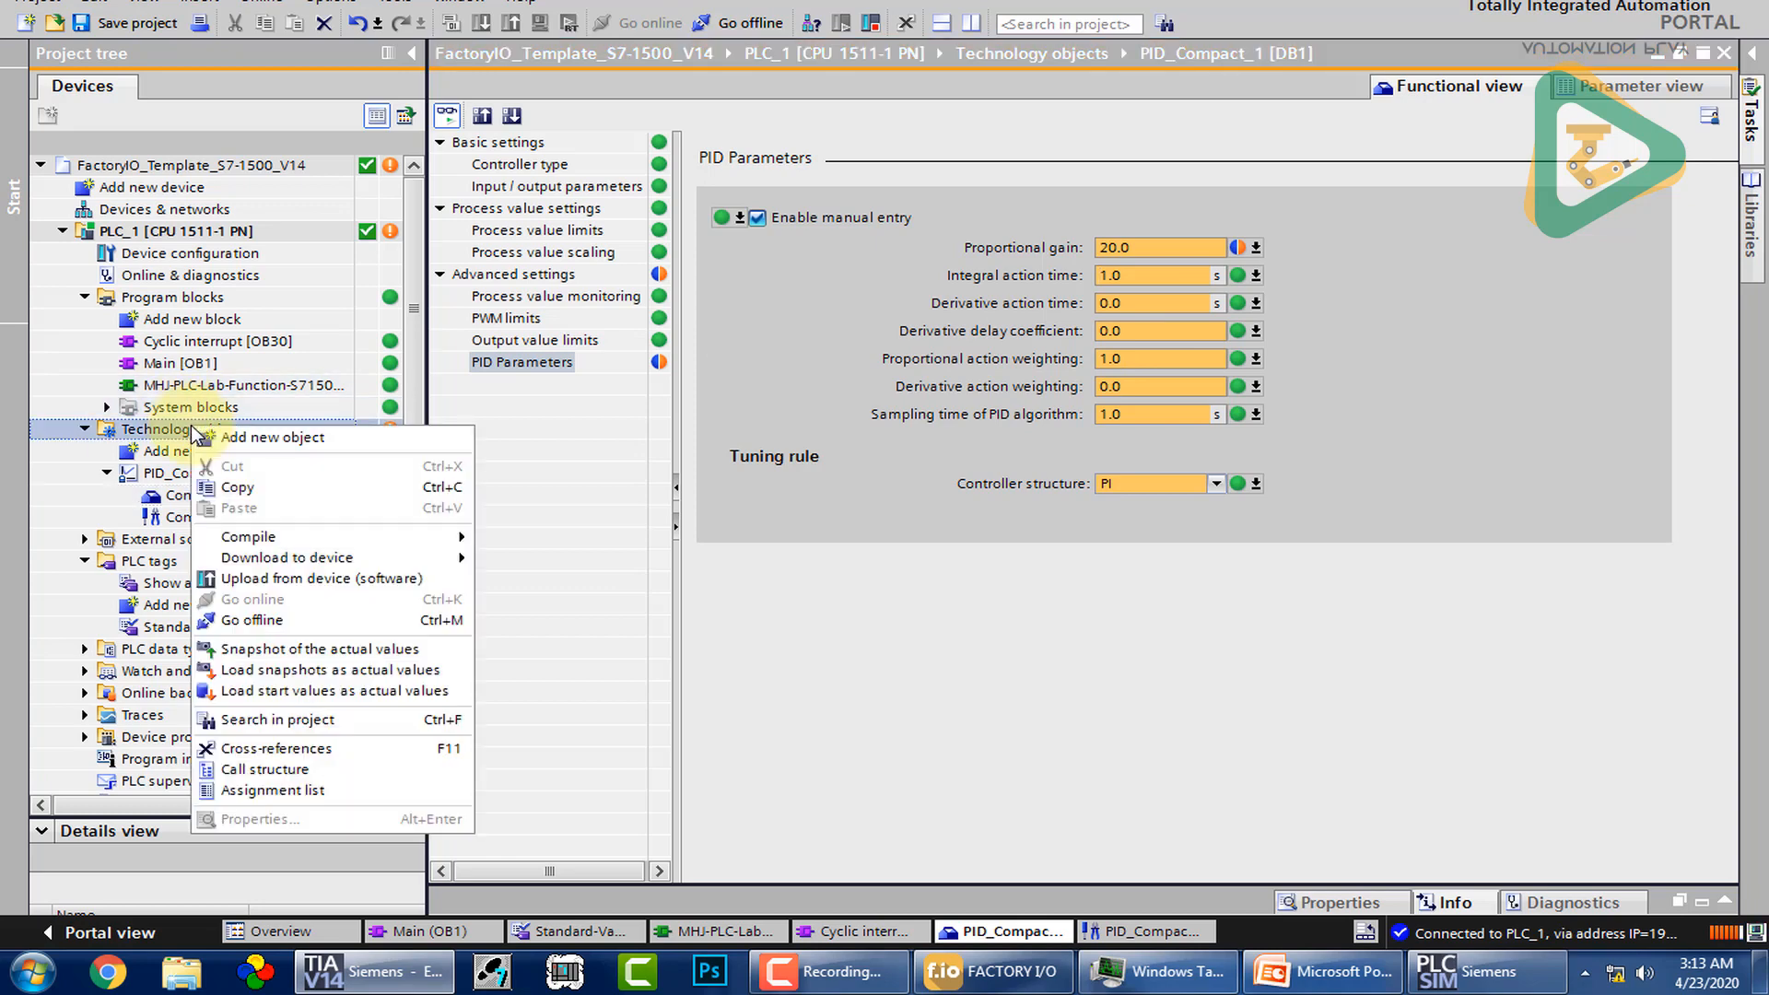
mouse_move(459, 559)
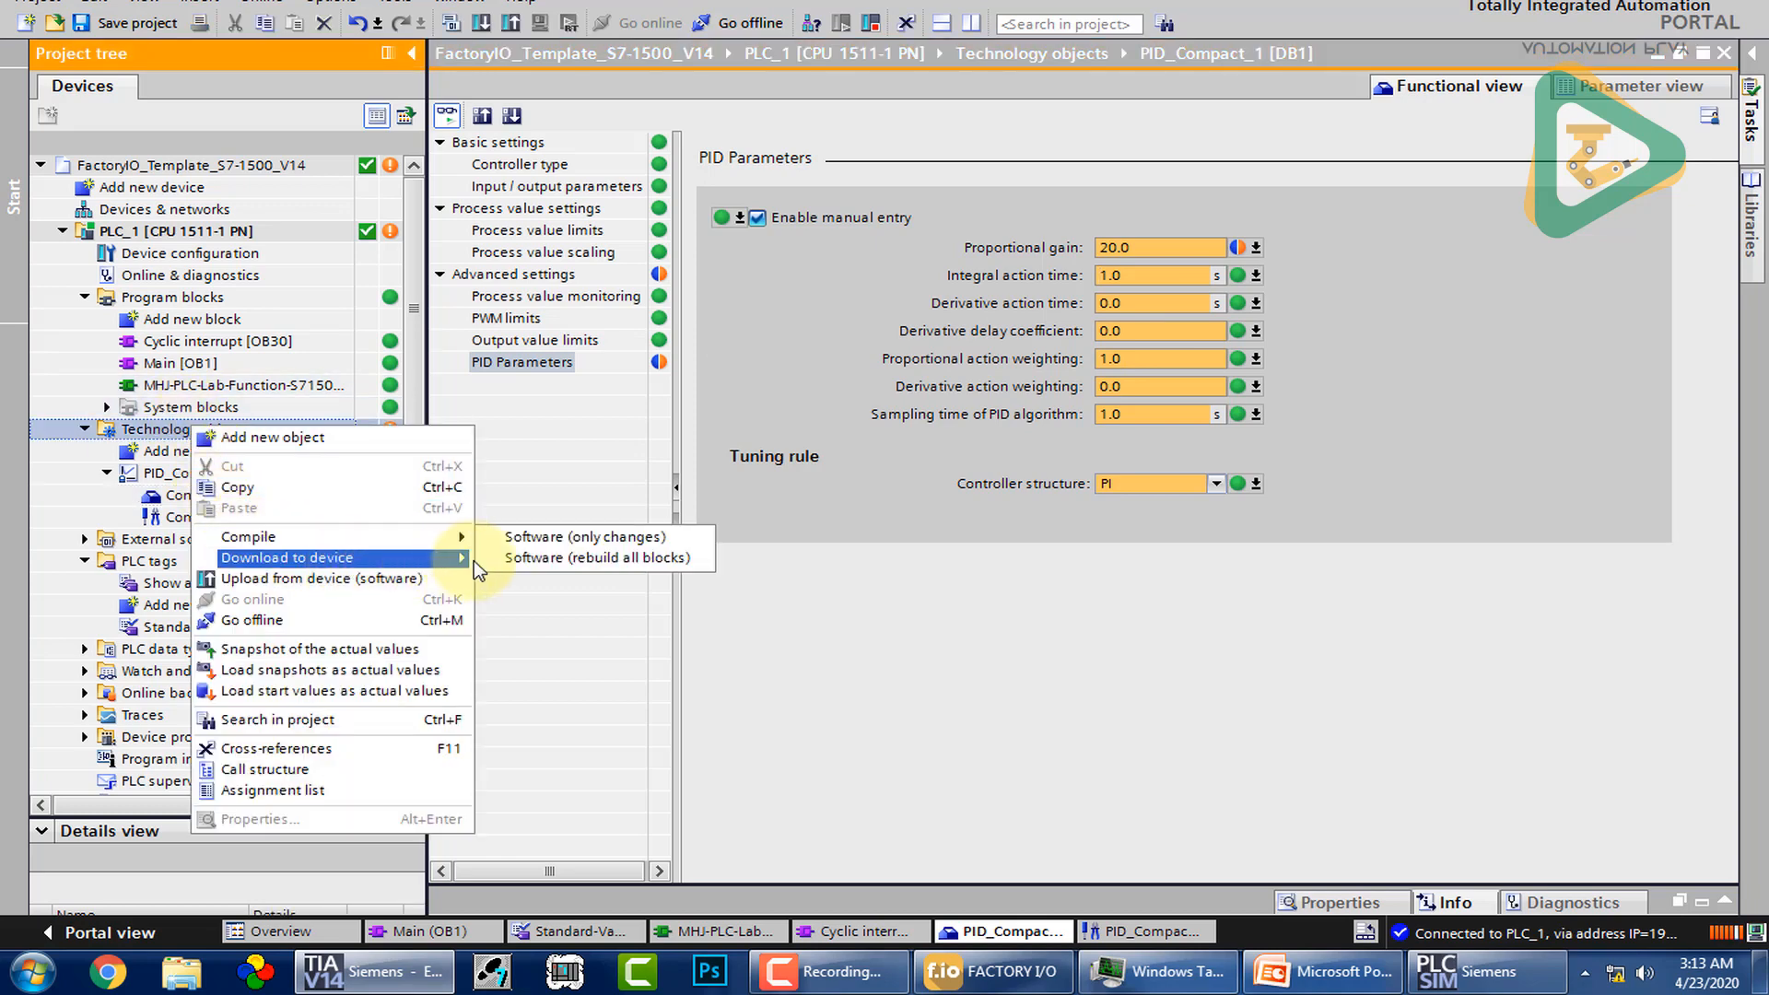
left_click(590, 557)
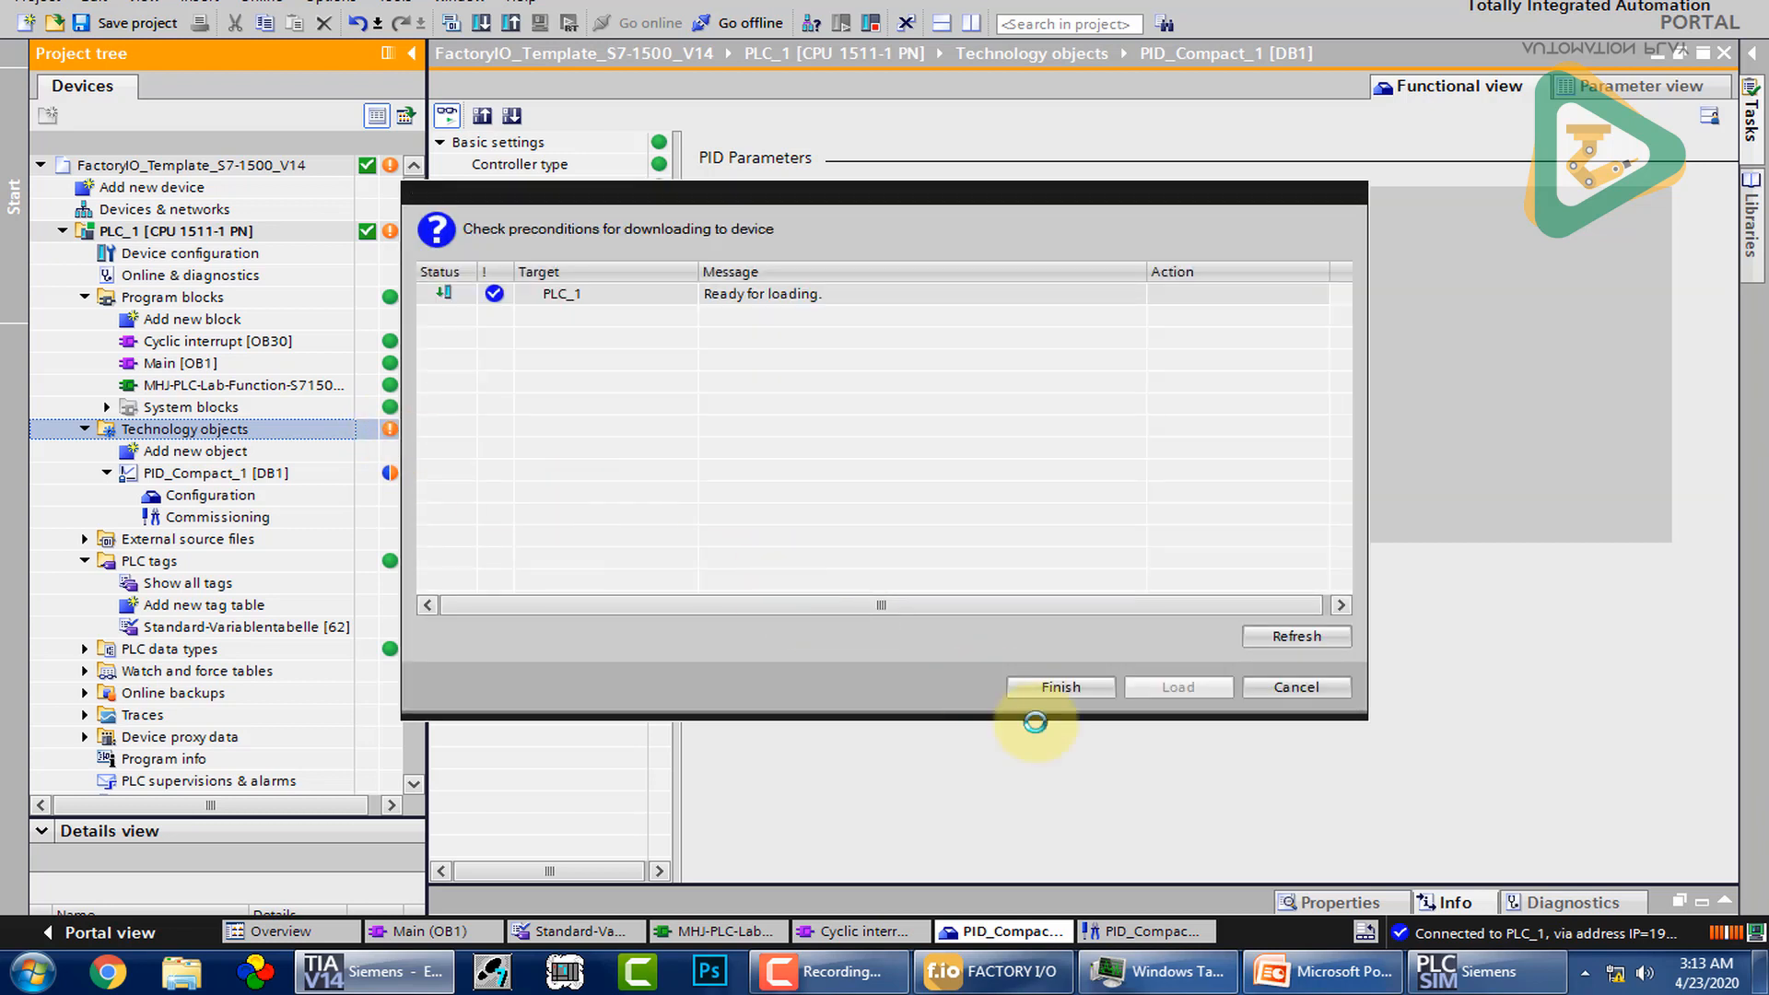
left_click(1041, 687)
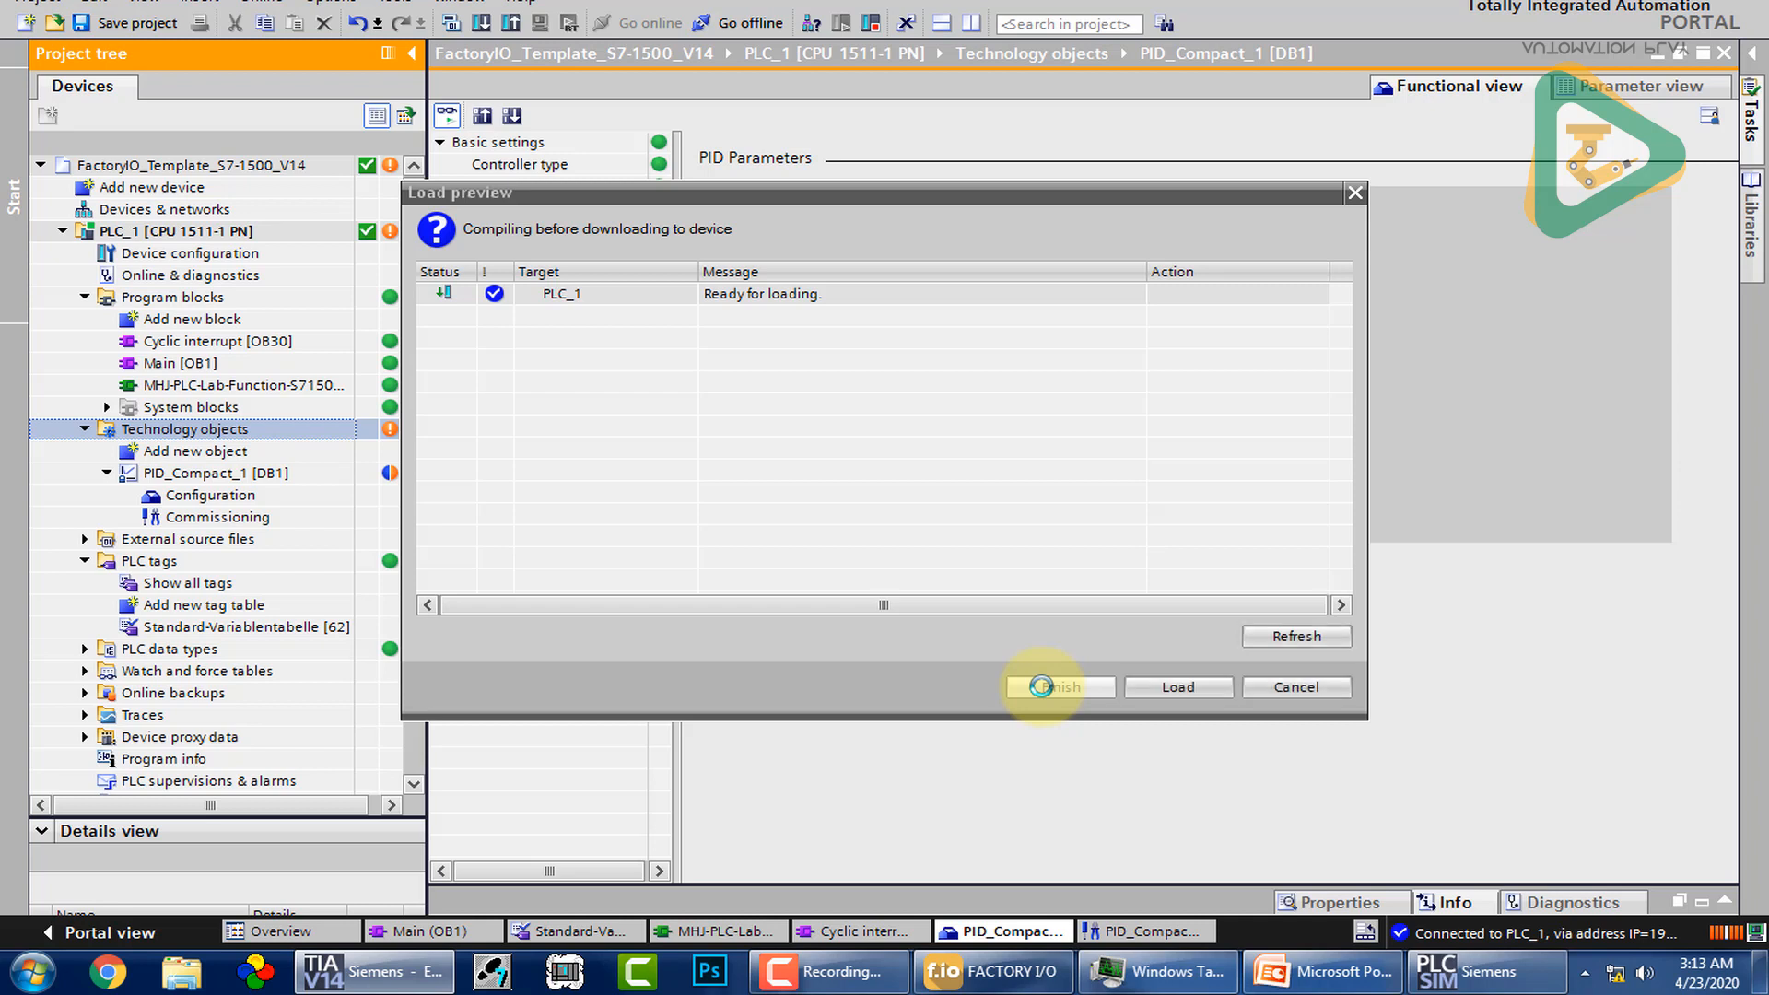
left_click(1186, 683)
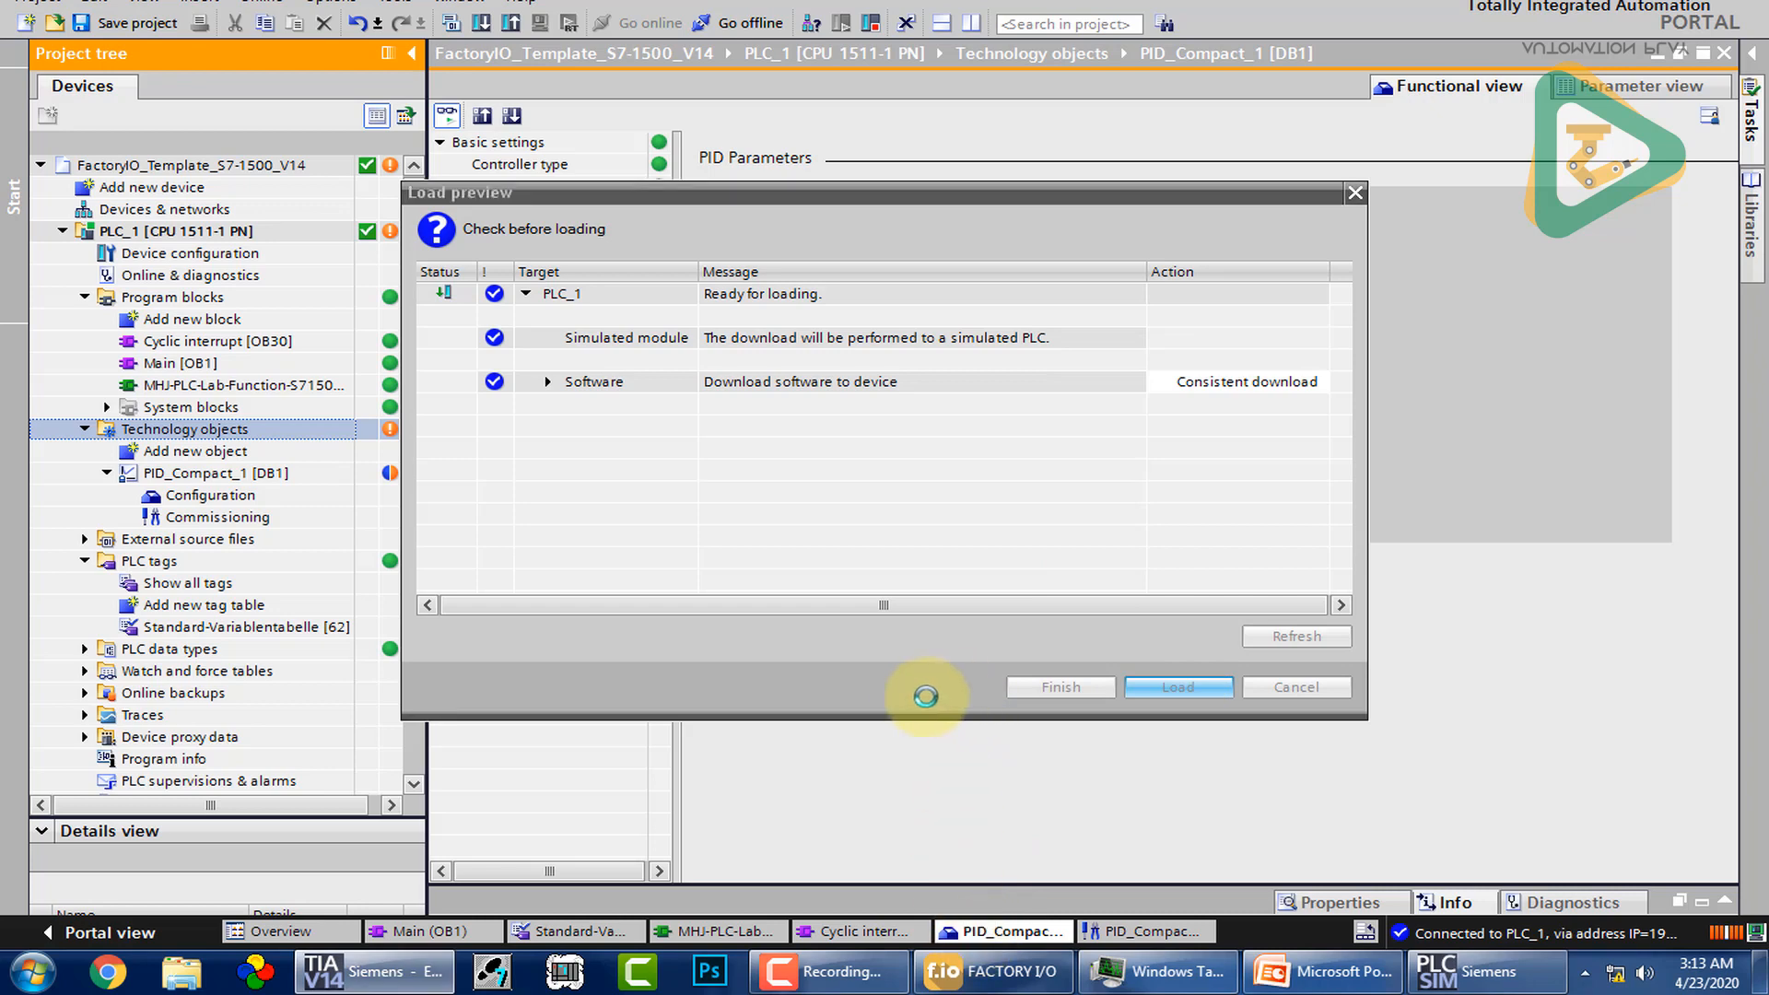
left_click(815, 971)
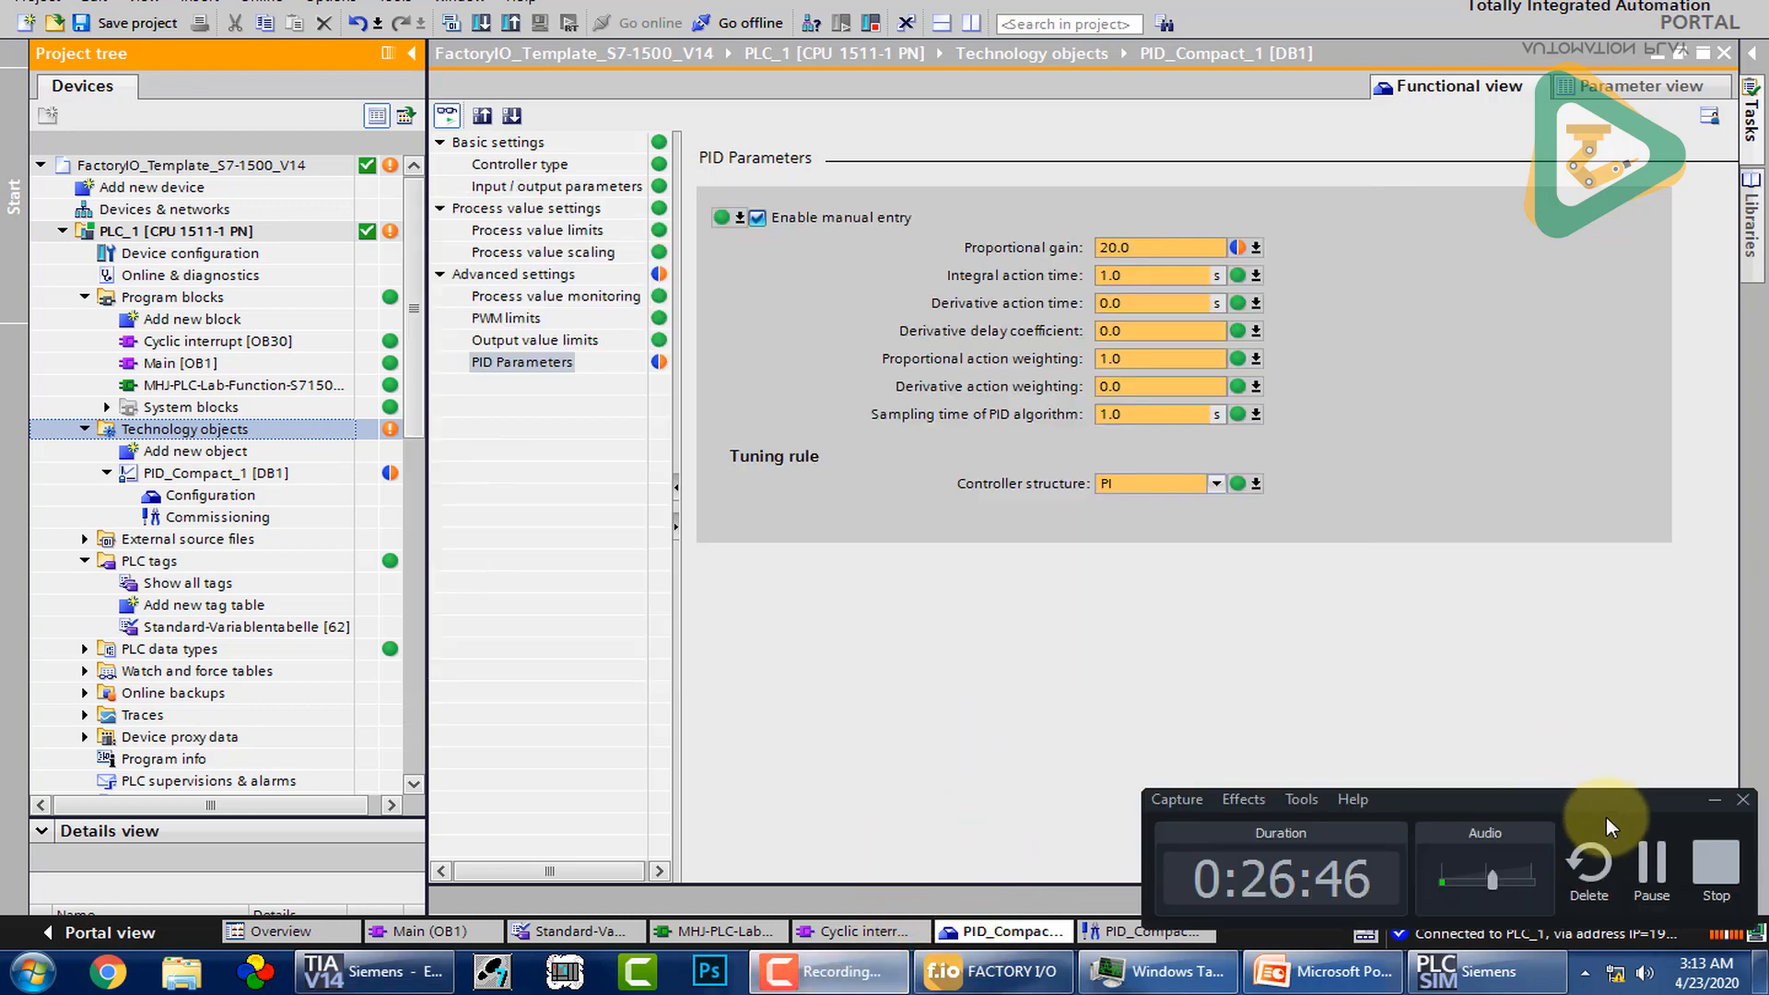
left_click(1654, 864)
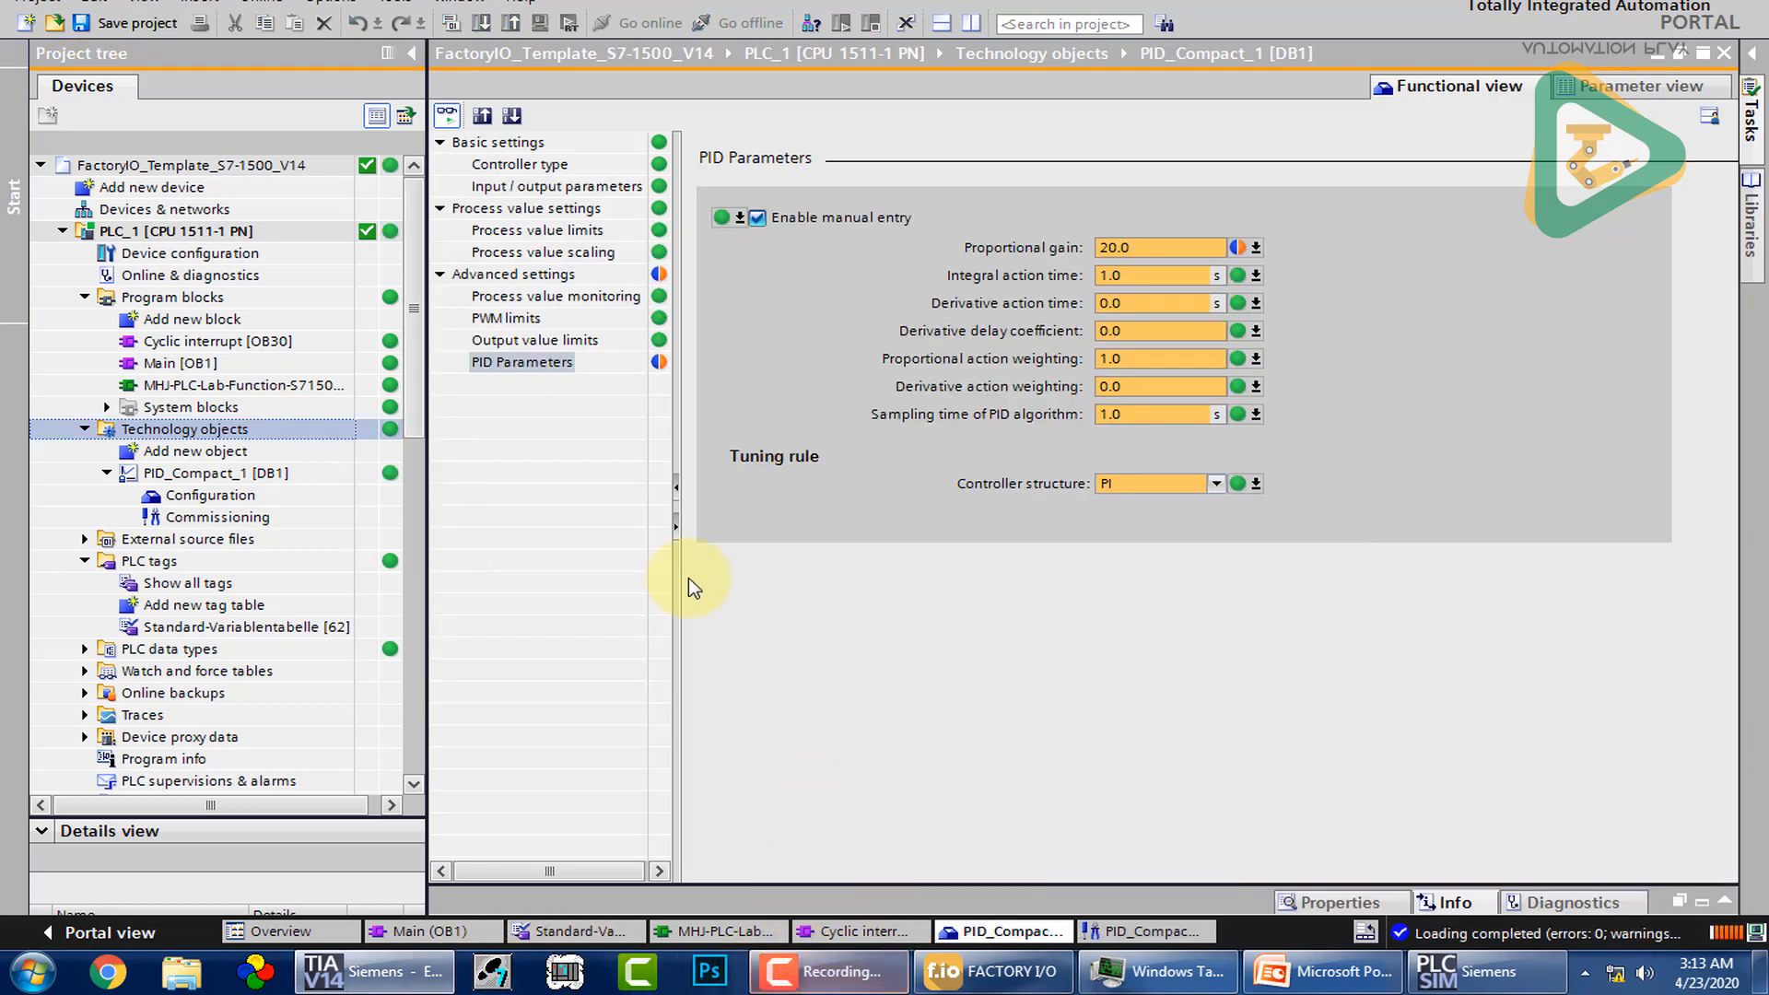
Step: Upload the PID parameters in PID_Compact_1's commissioning view and check the tank's level response in FACTORY I/O
double_click(263, 517)
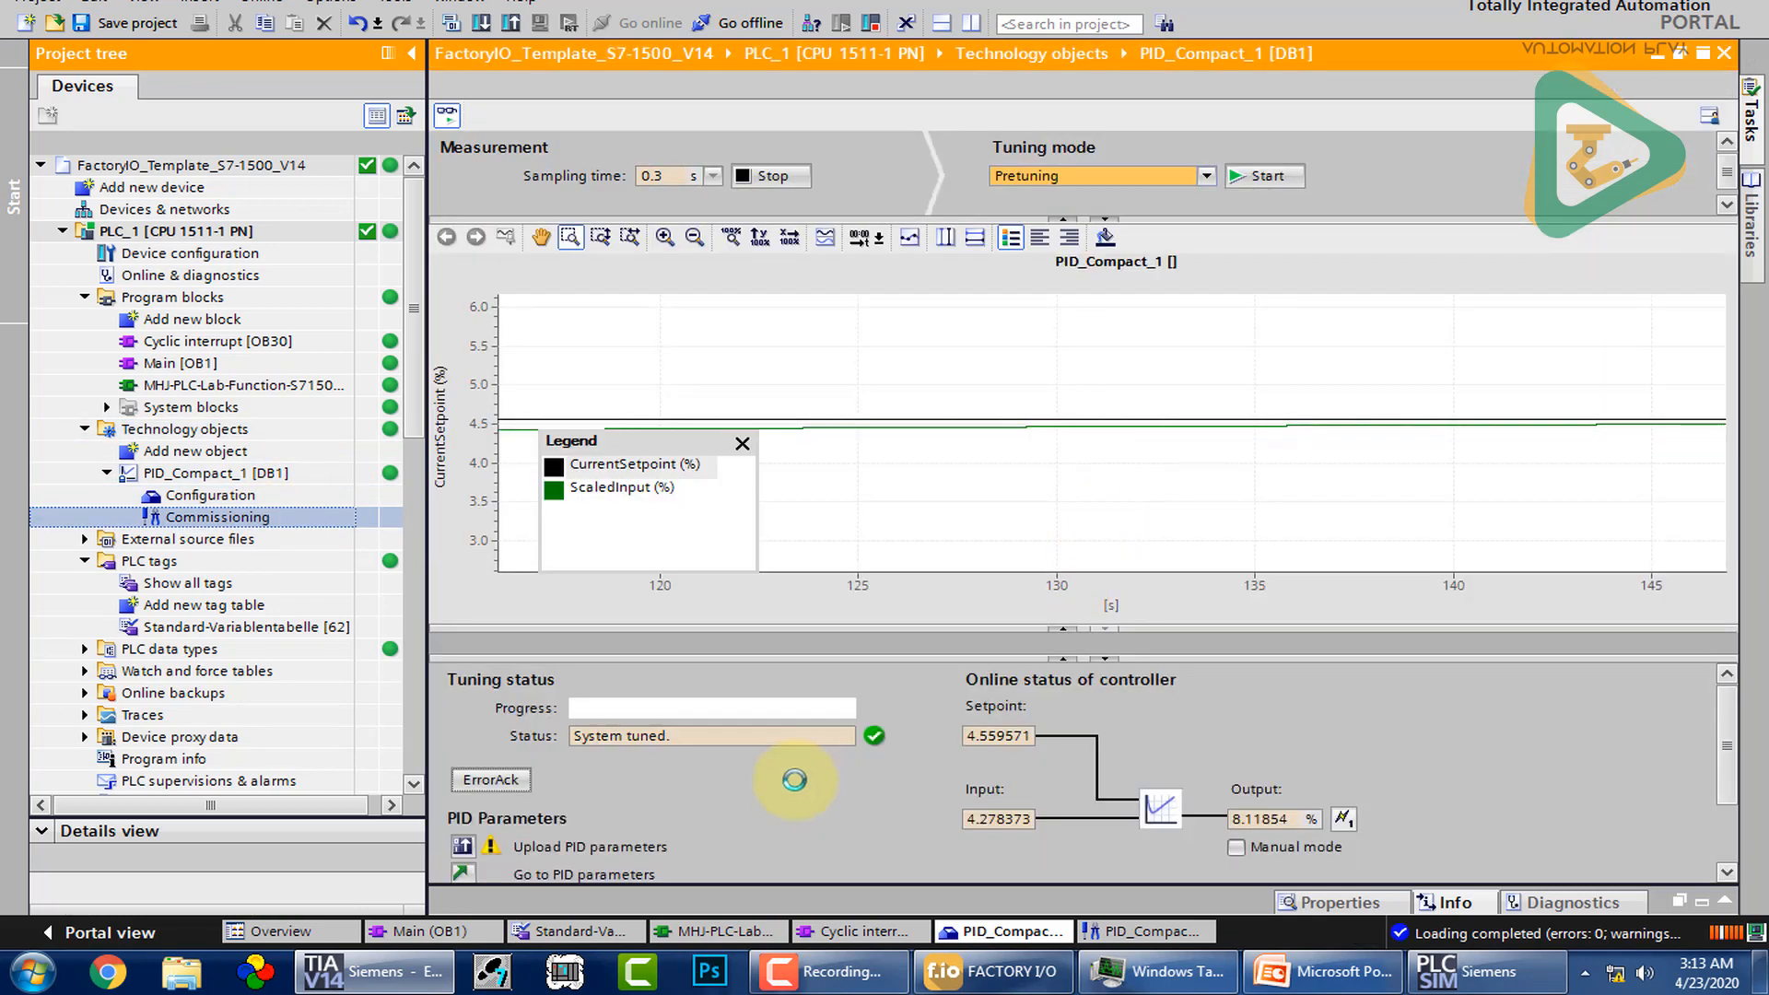
left_click(462, 846)
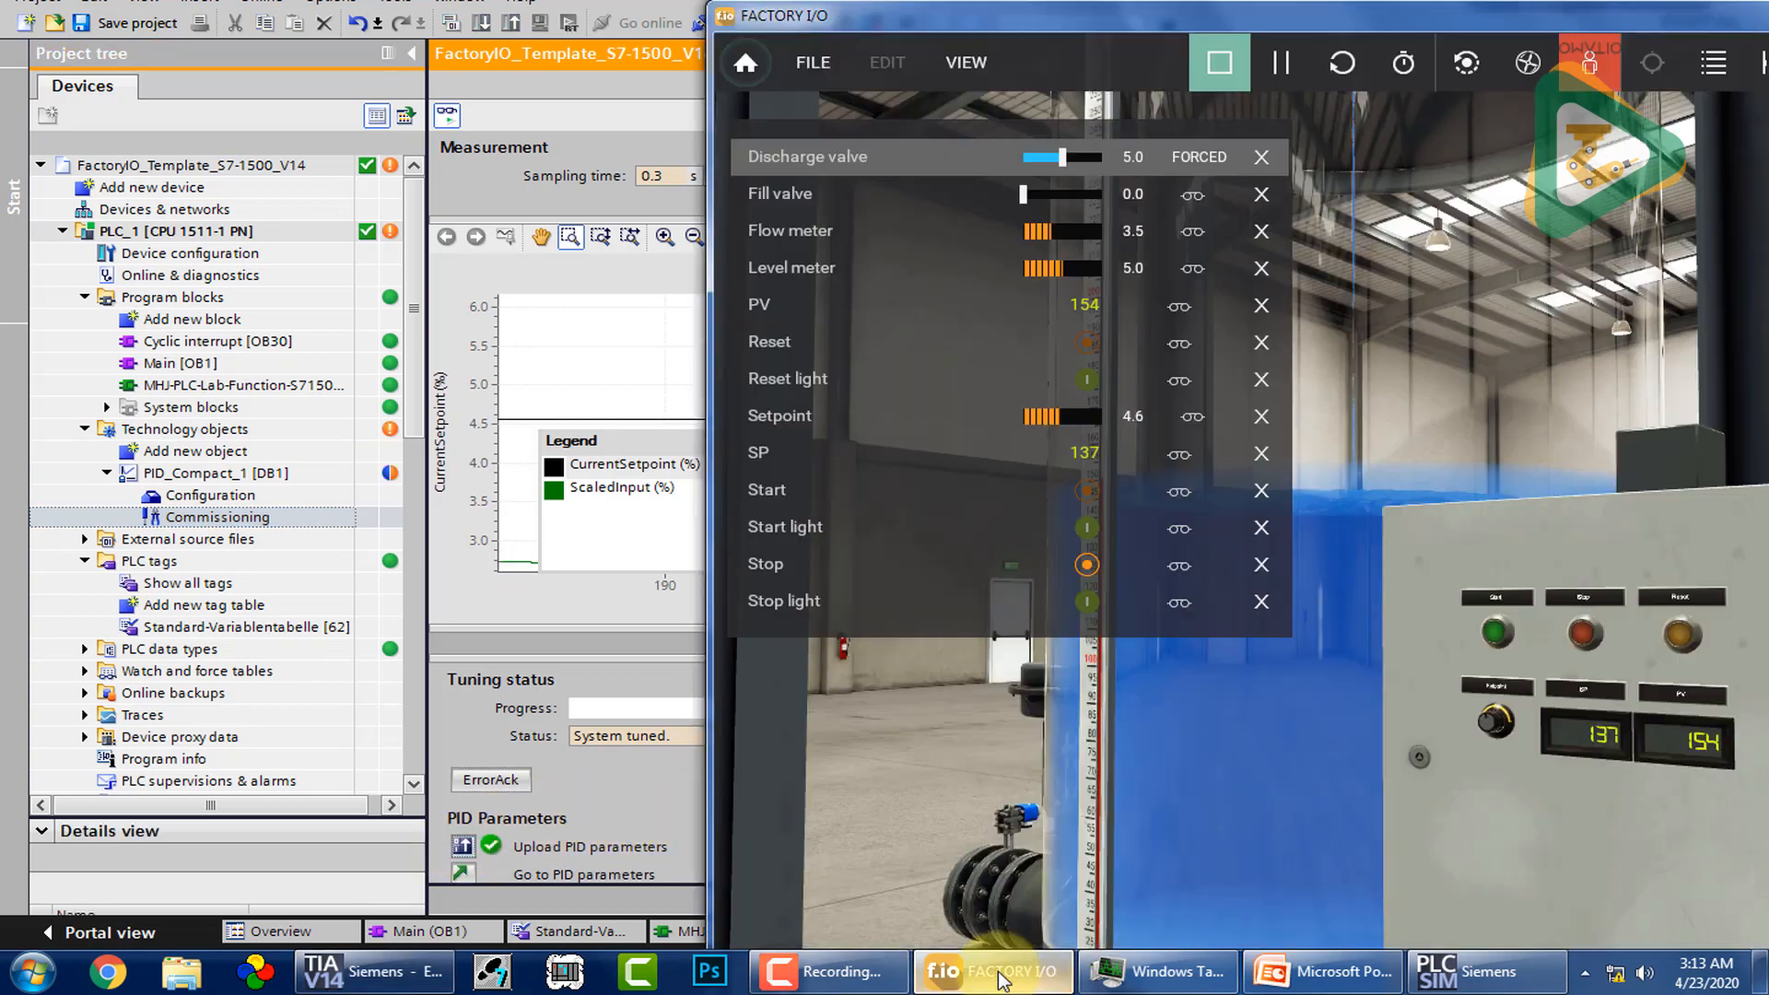
left_click(1000, 977)
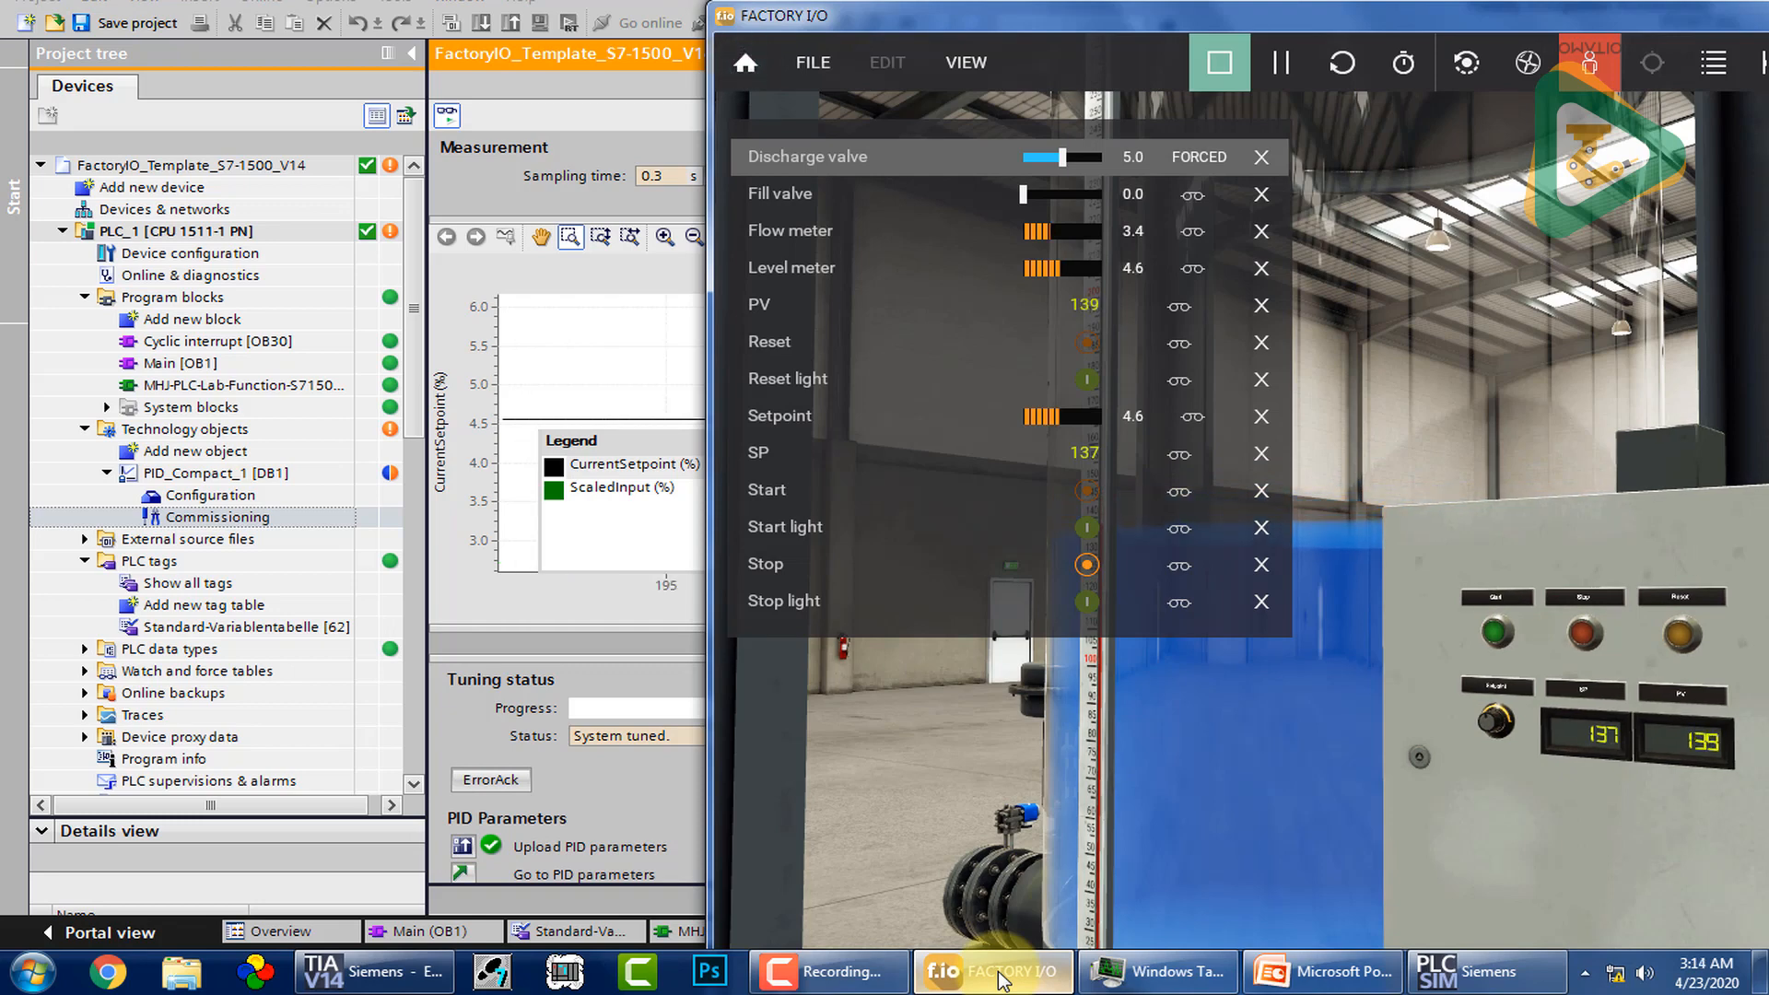
left_click(1470, 626)
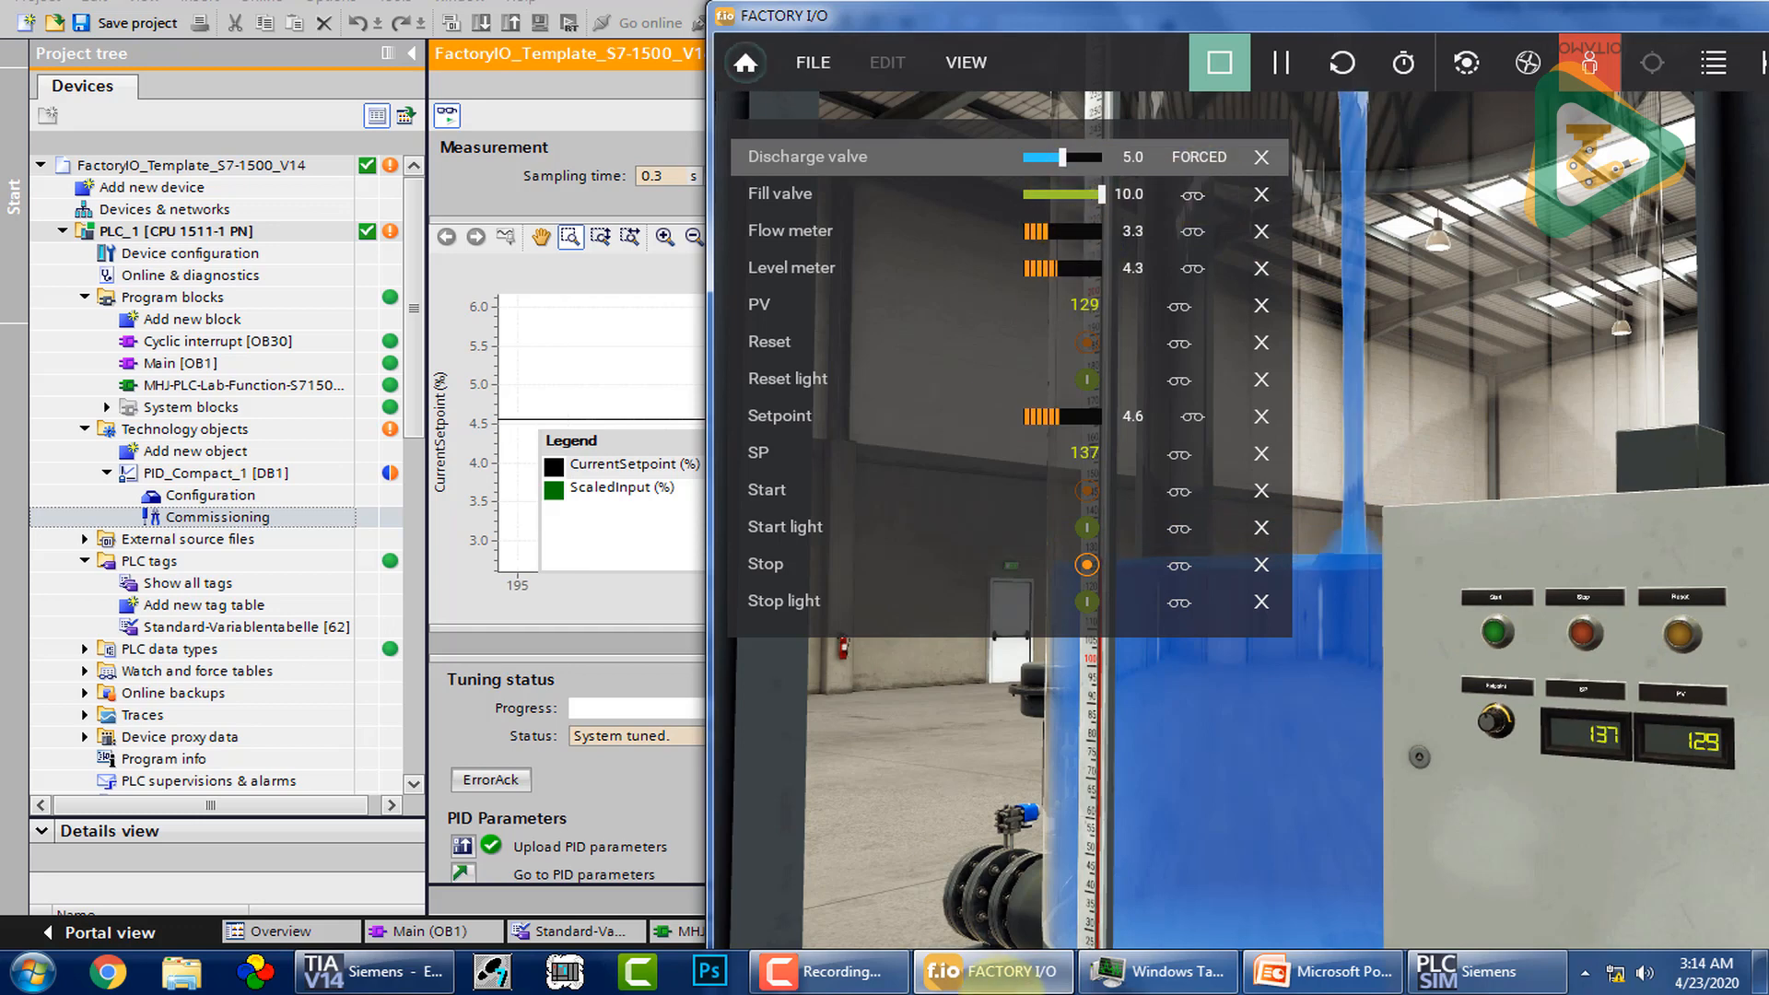
mouse_move(1004, 992)
left_click(1002, 990)
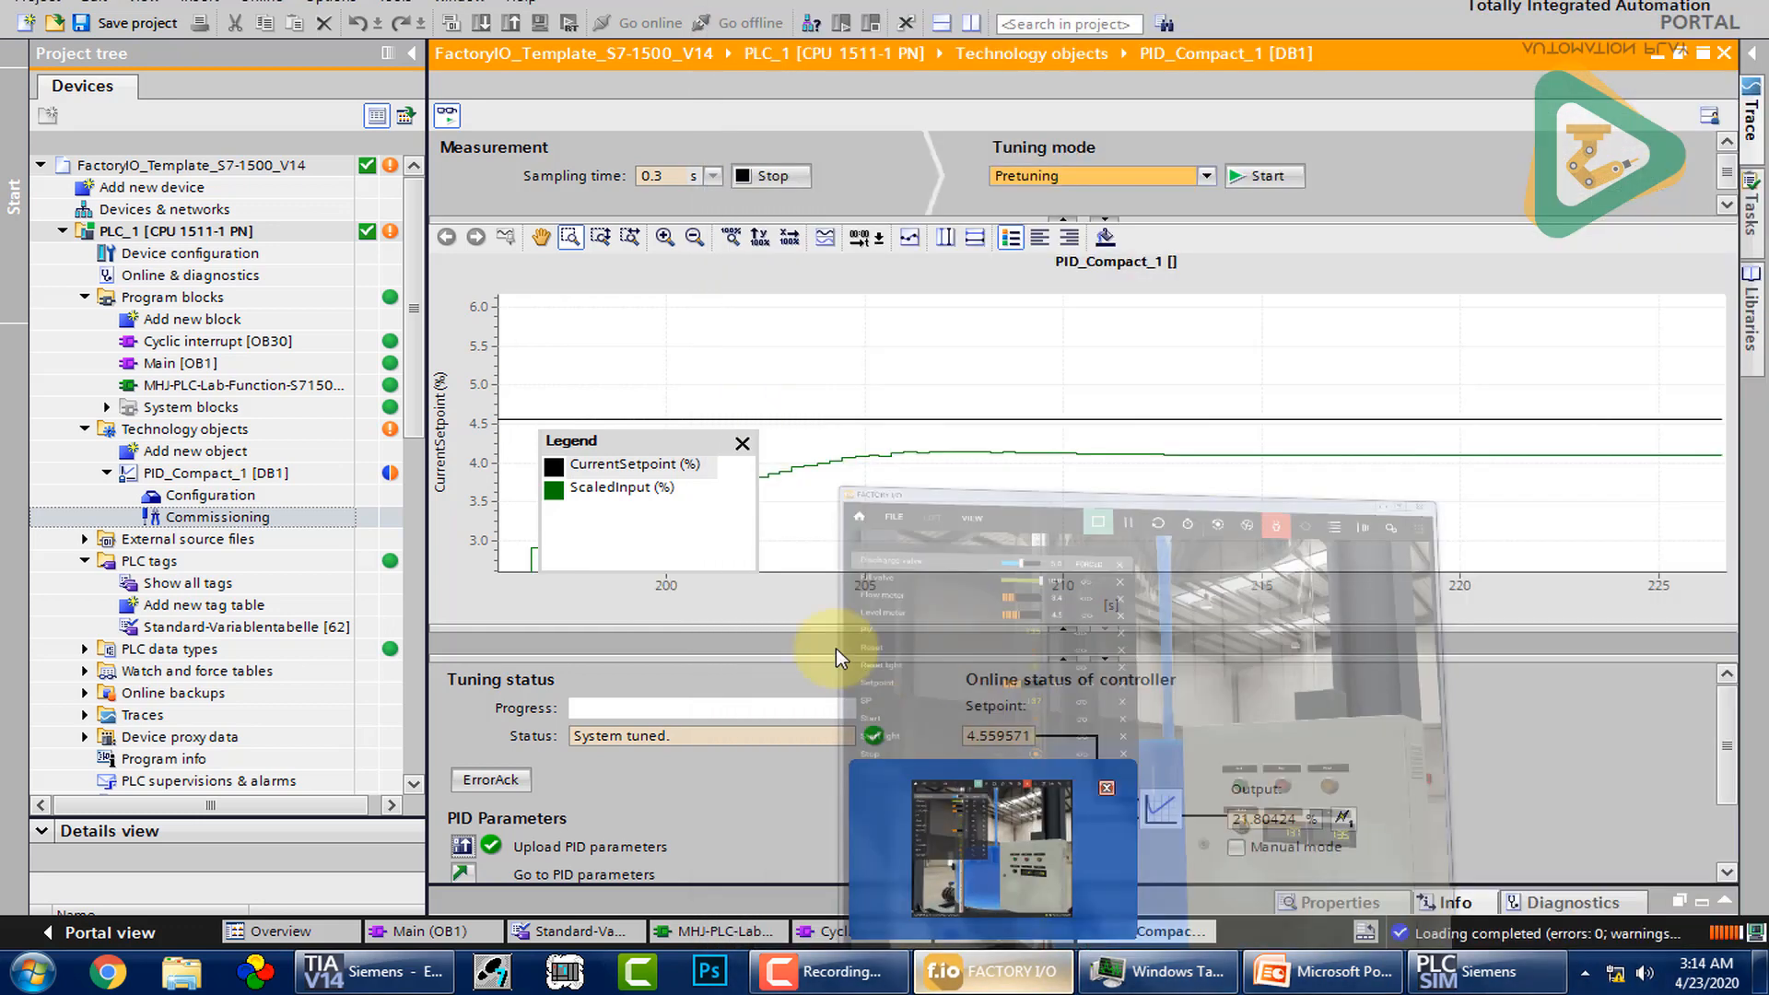
Step: Set PID_Compact_1's integral action time to 20 s and compare the tank level with the setpoint in FACTORY I/O
double_click(232, 497)
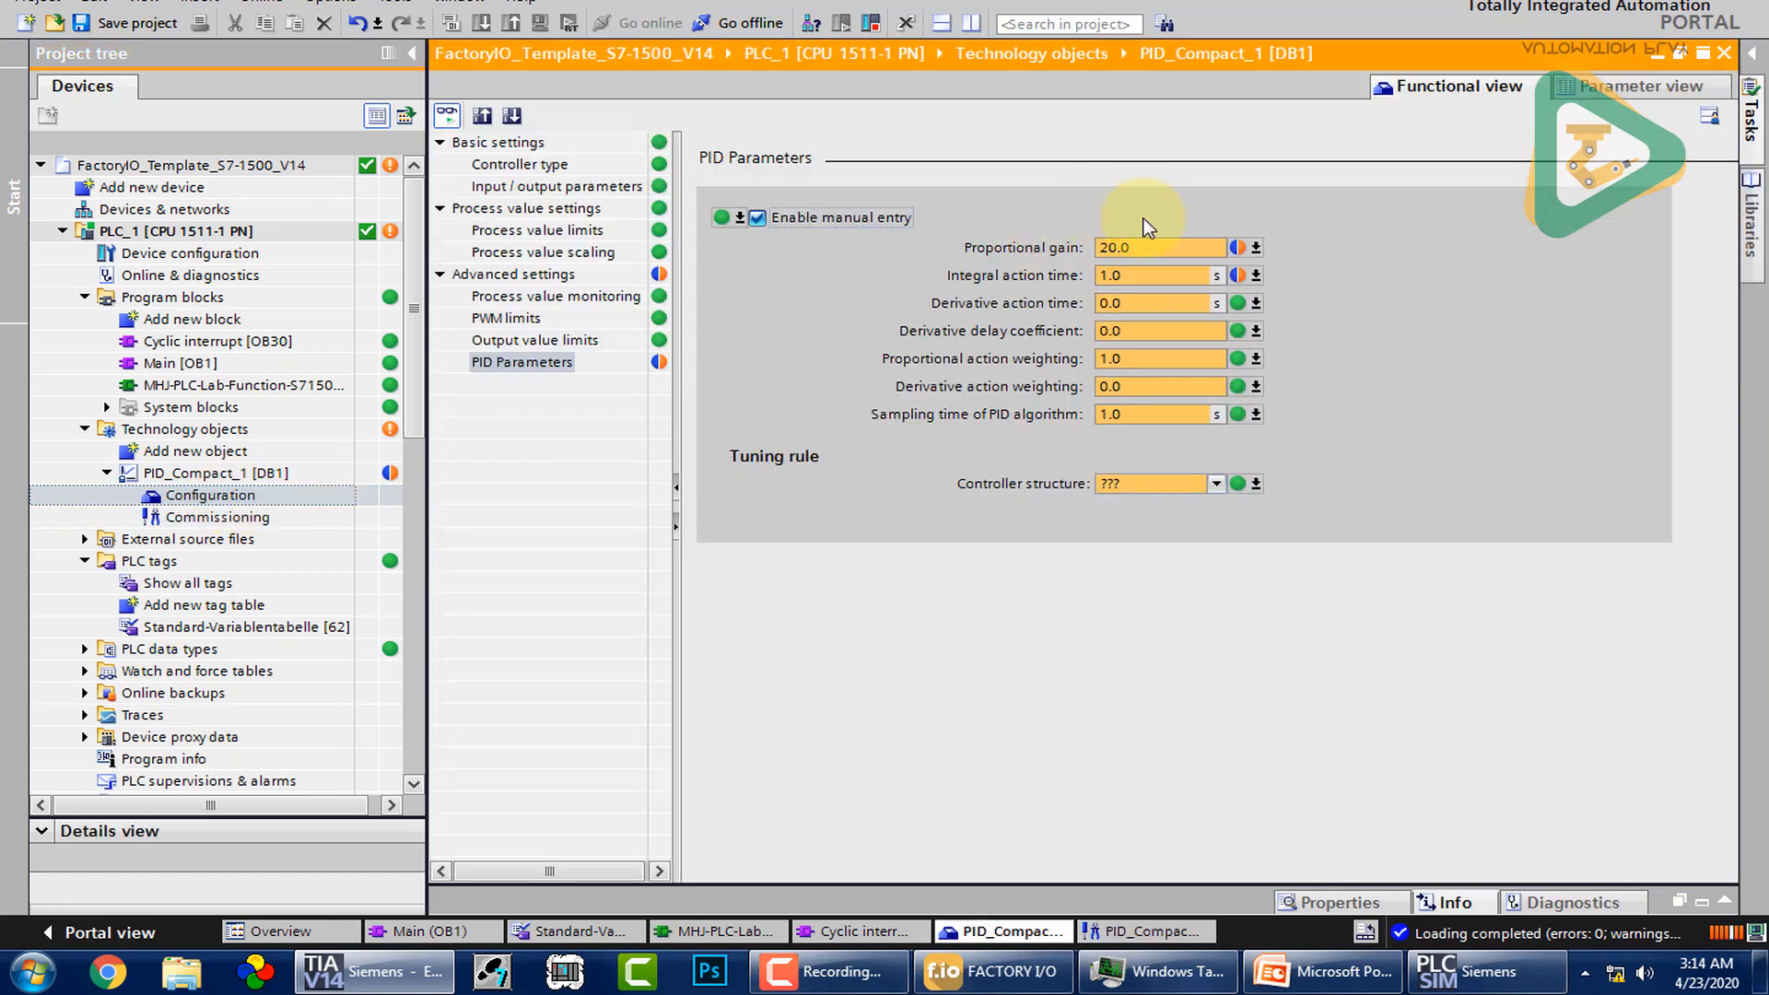
left_click(1129, 277)
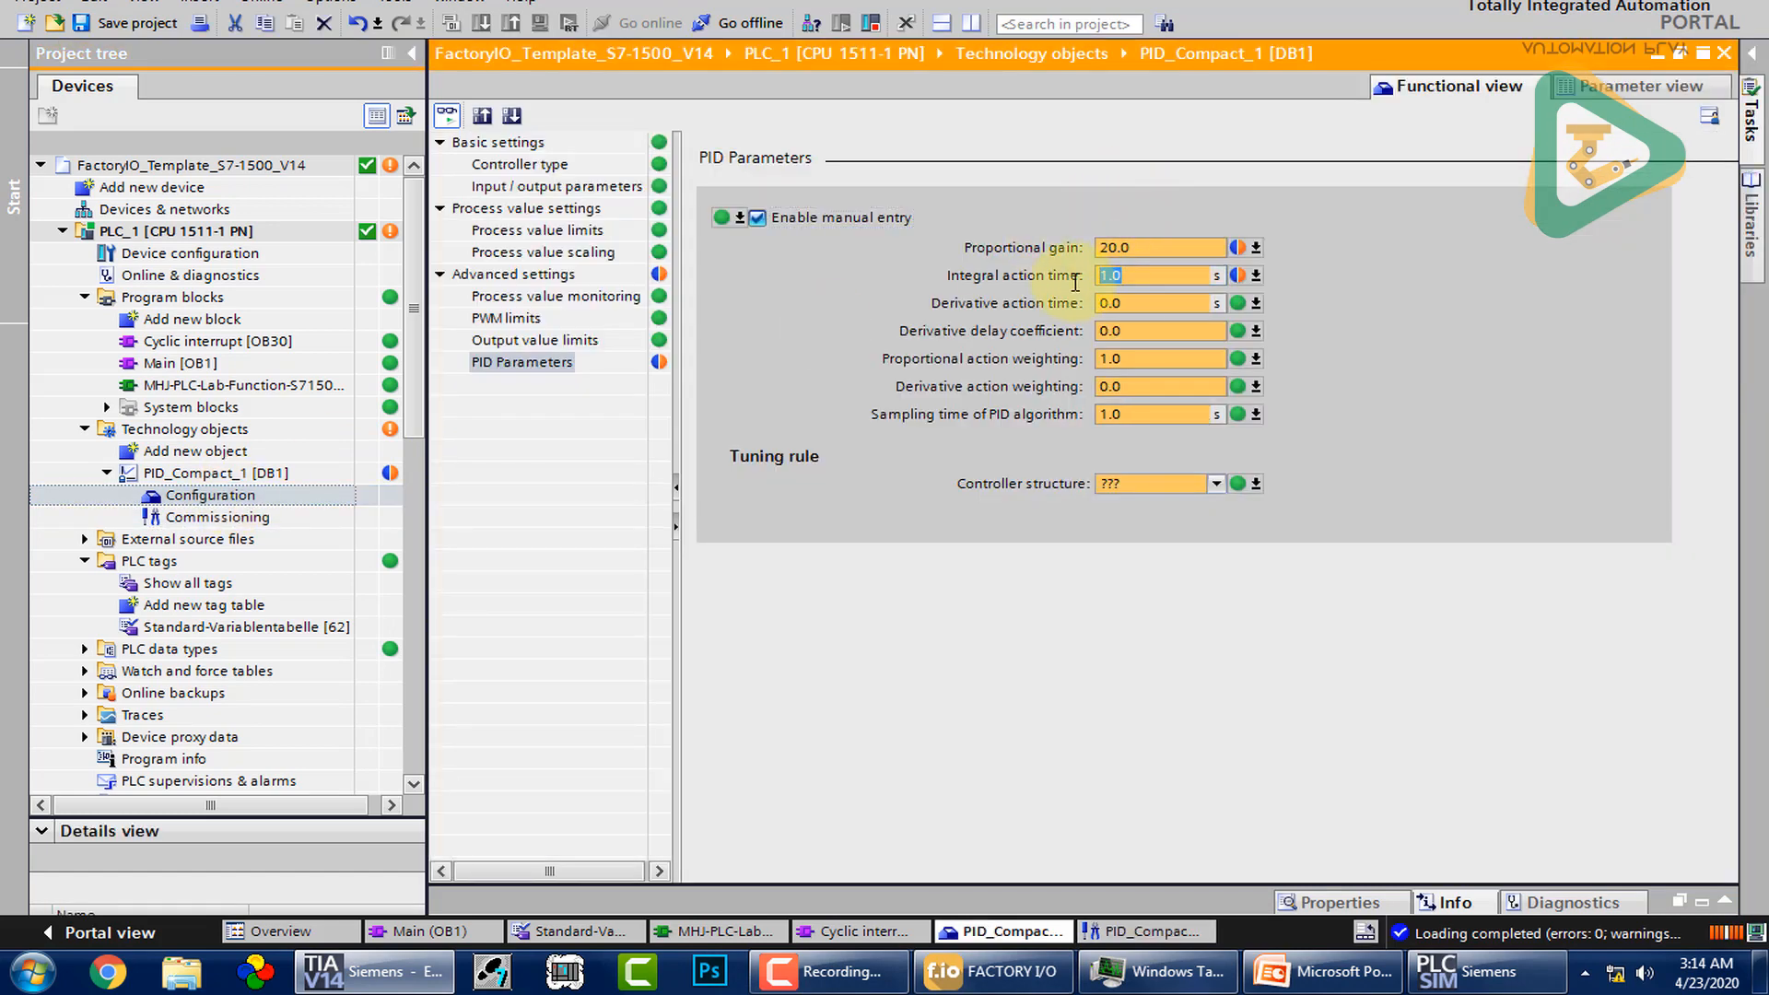
type("20")
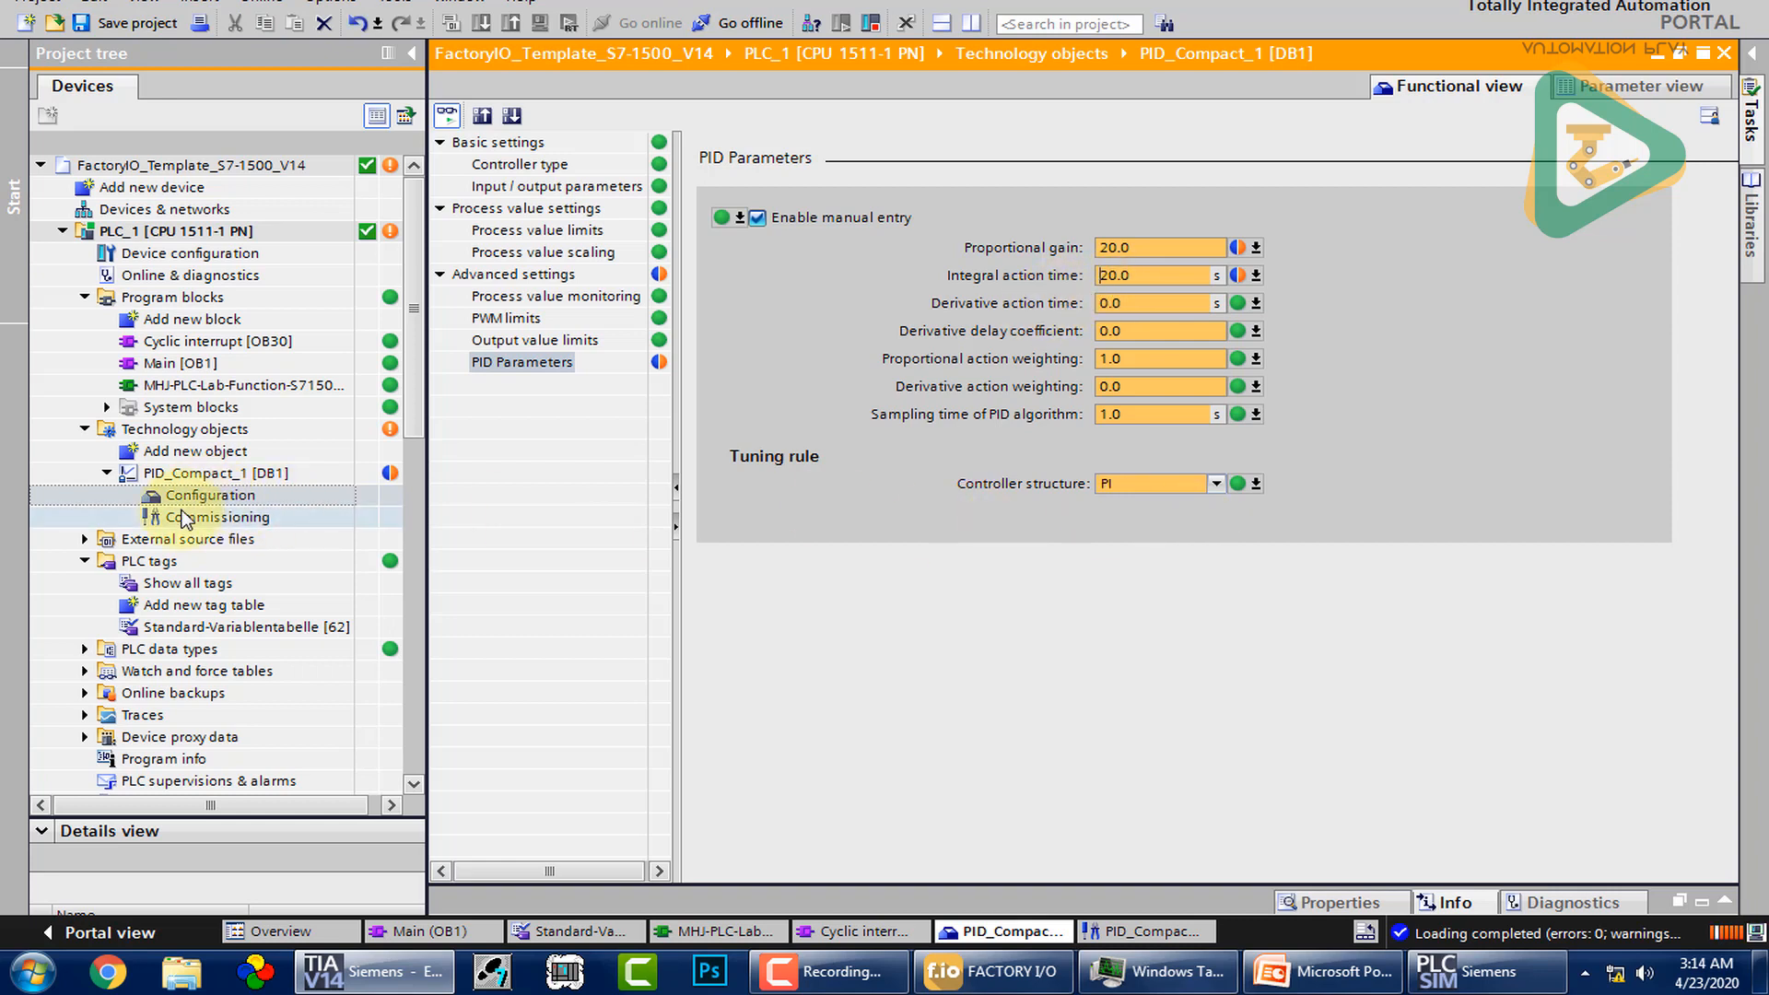
double_click(183, 521)
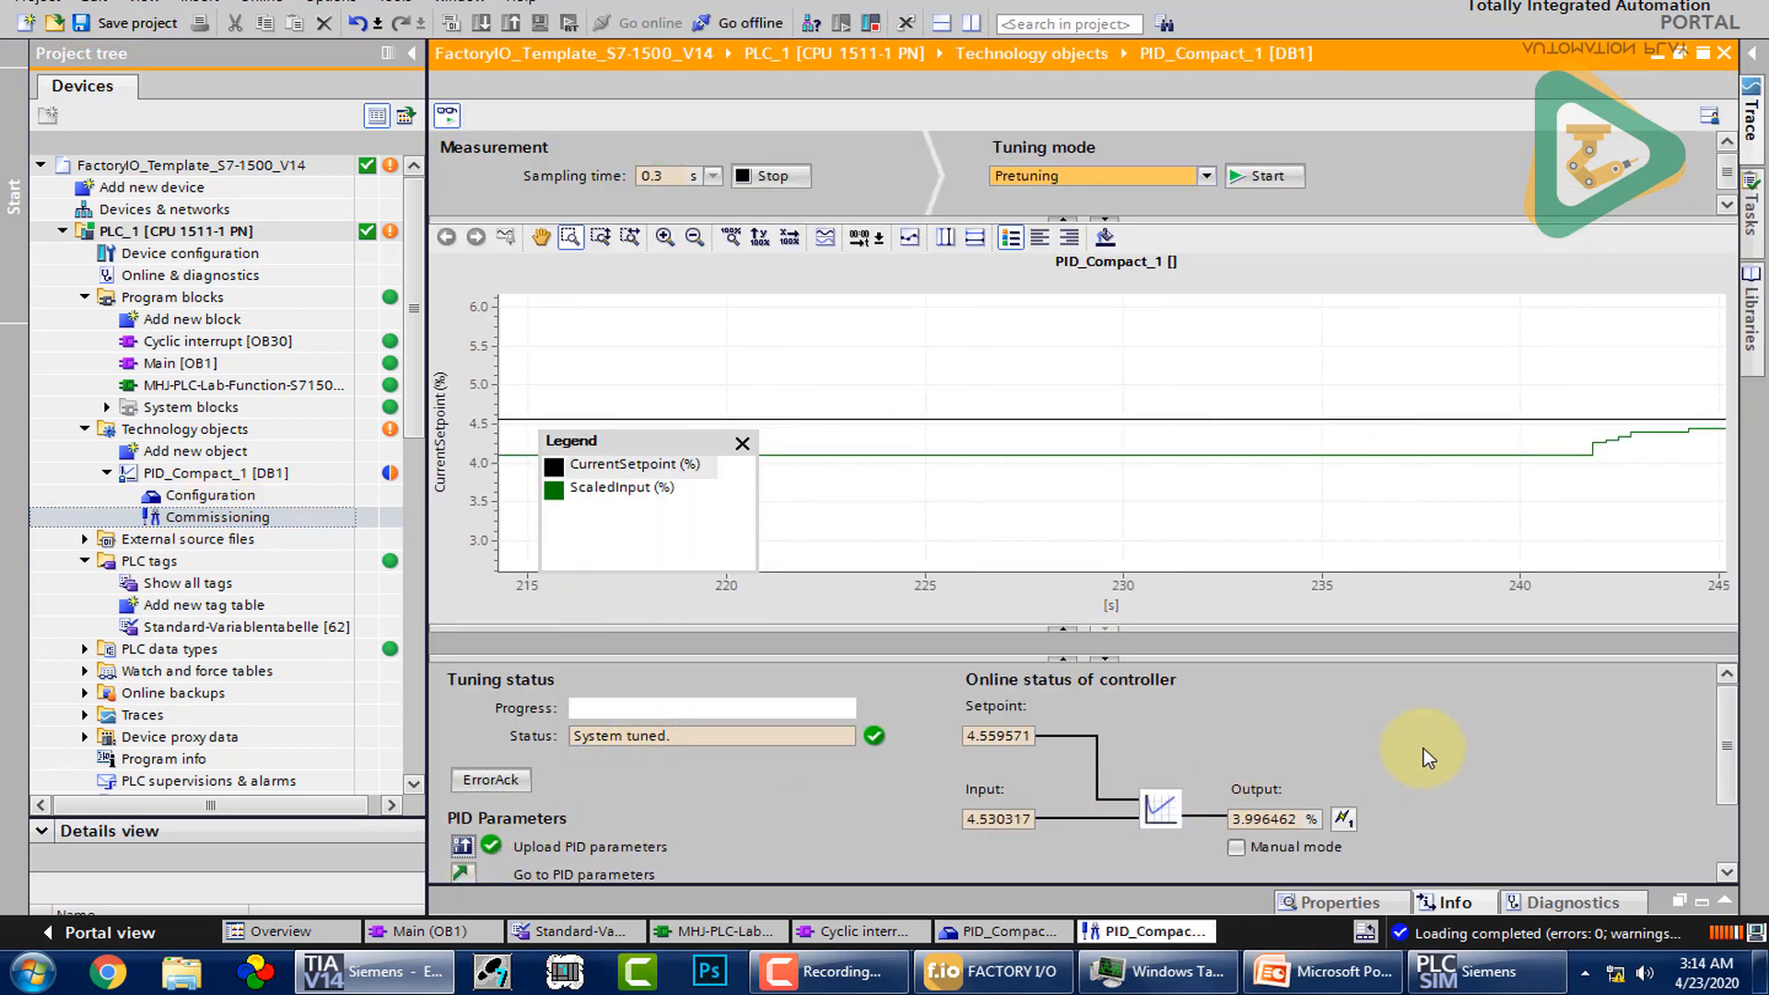
left_click(995, 976)
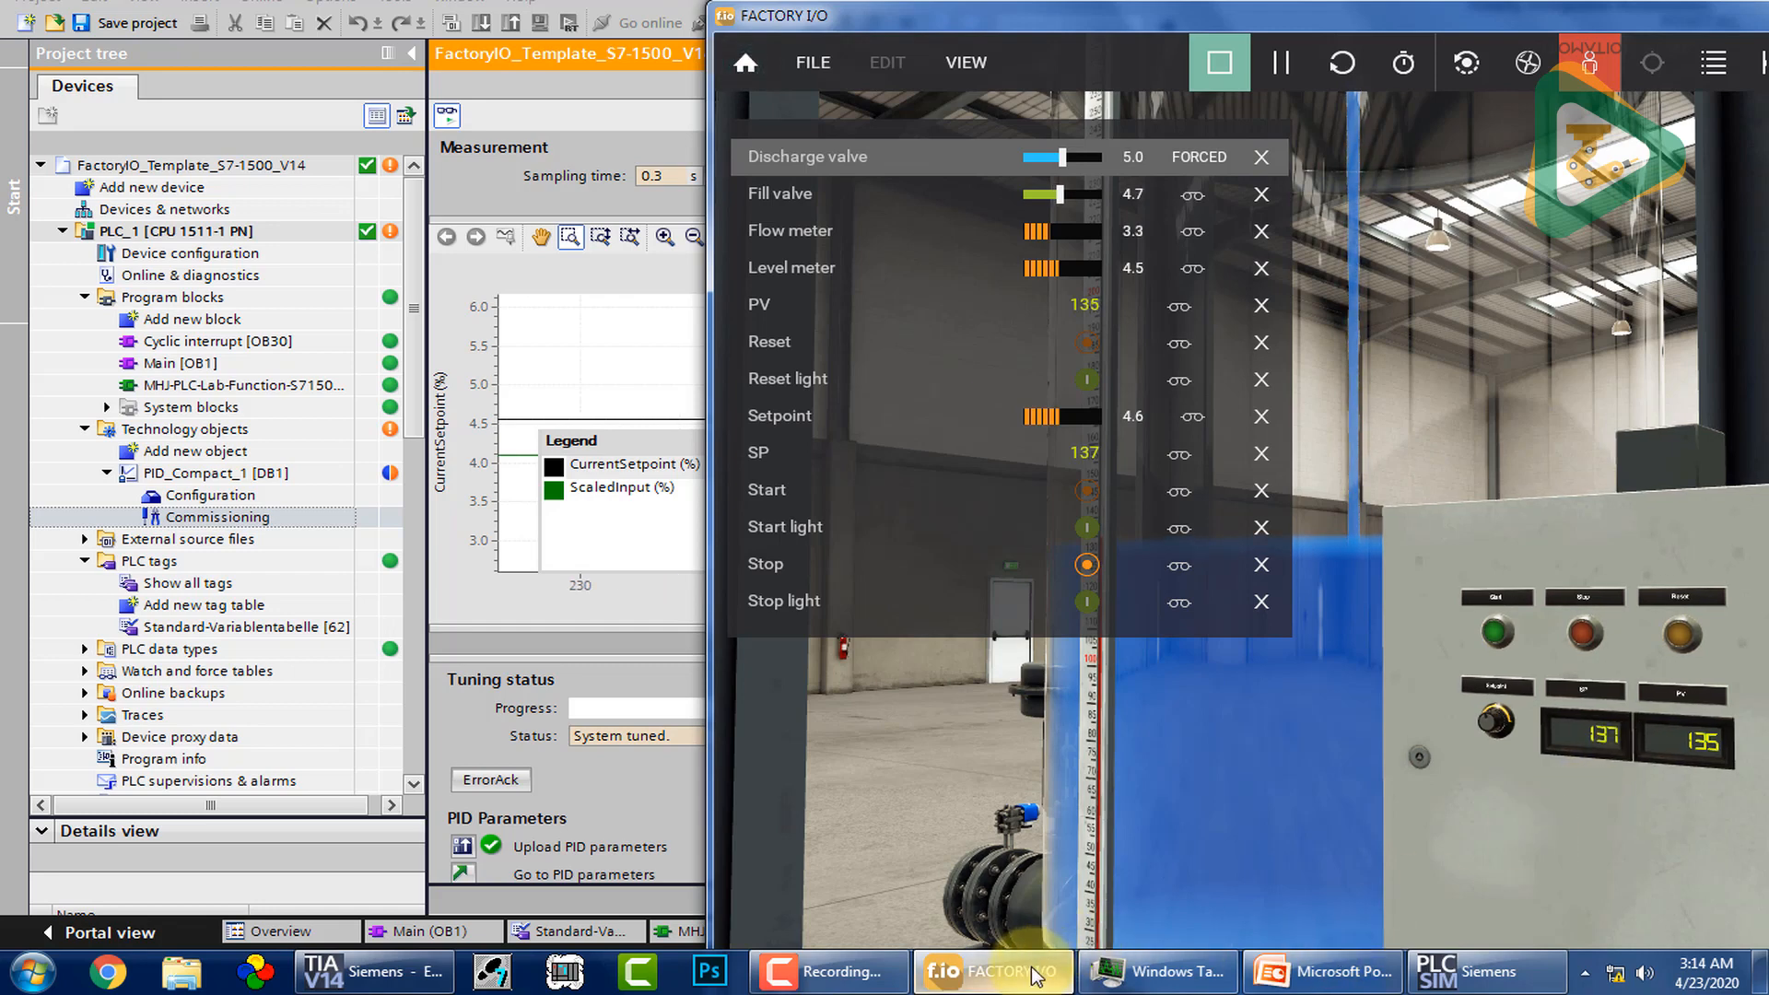
mouse_move(1030, 967)
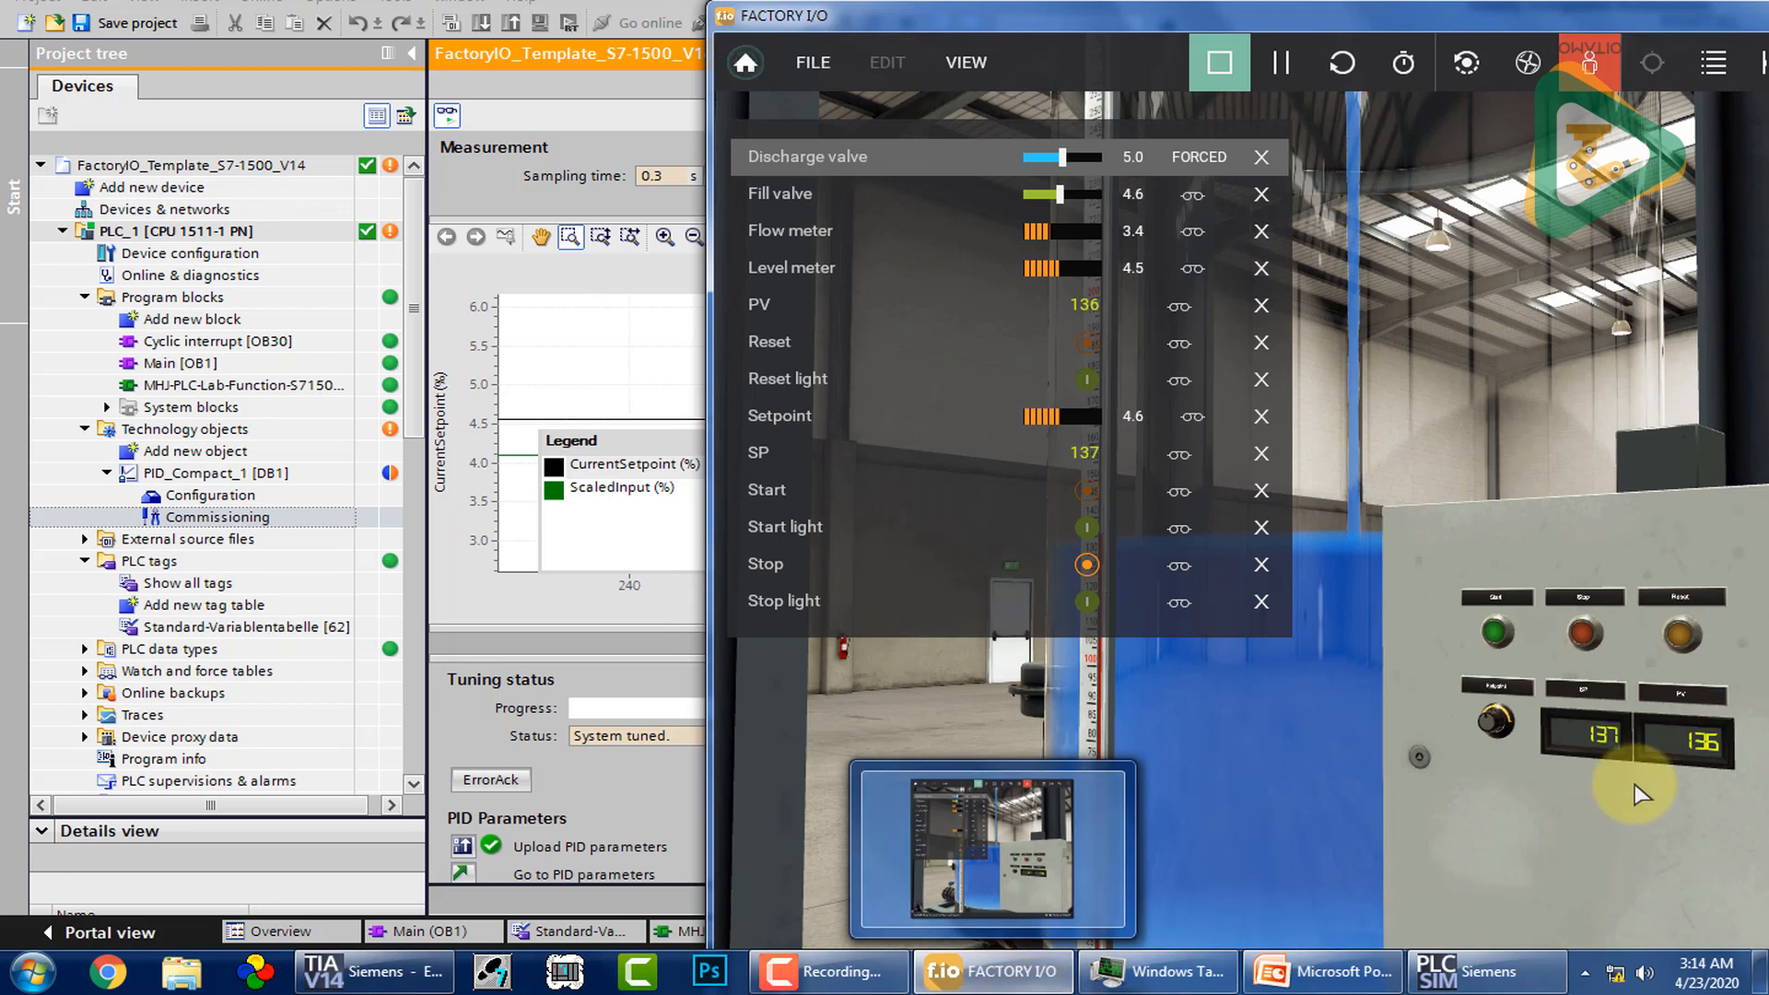
Step: Compare the setpoint, input and output in PID_Compact_1's commissioning view with the tank's SP and PV in FACTORY I/O
left_click(1032, 986)
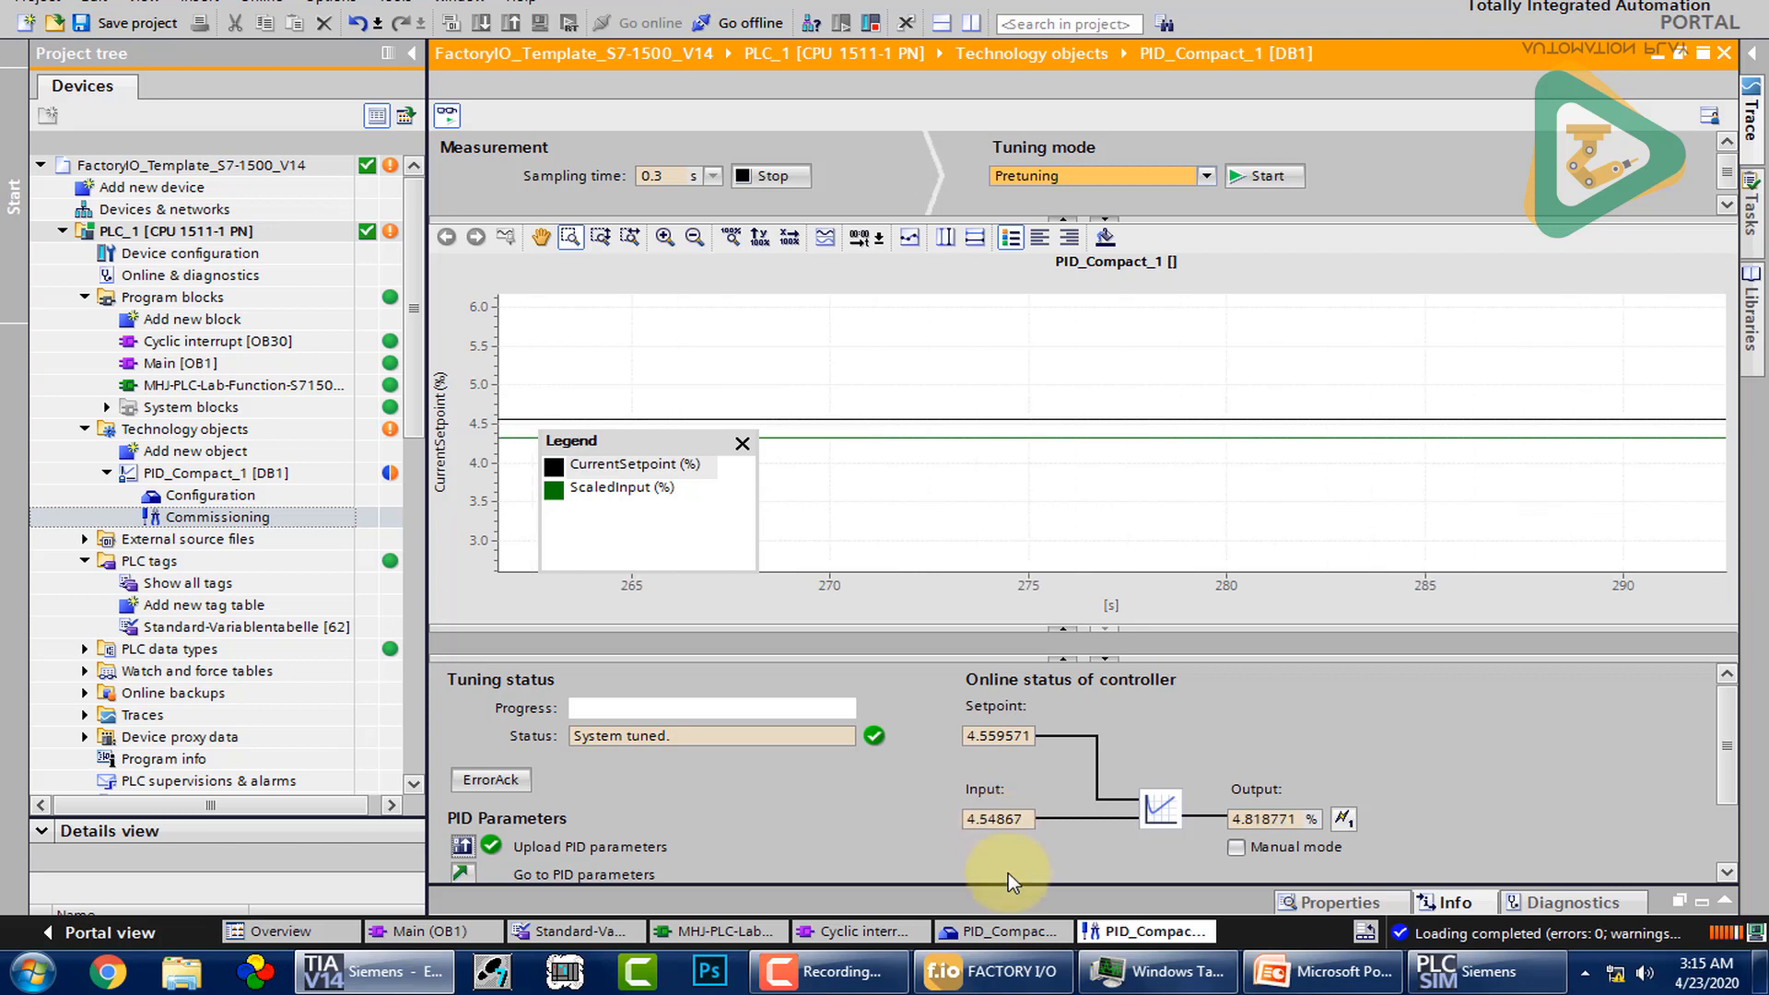
left_click(987, 971)
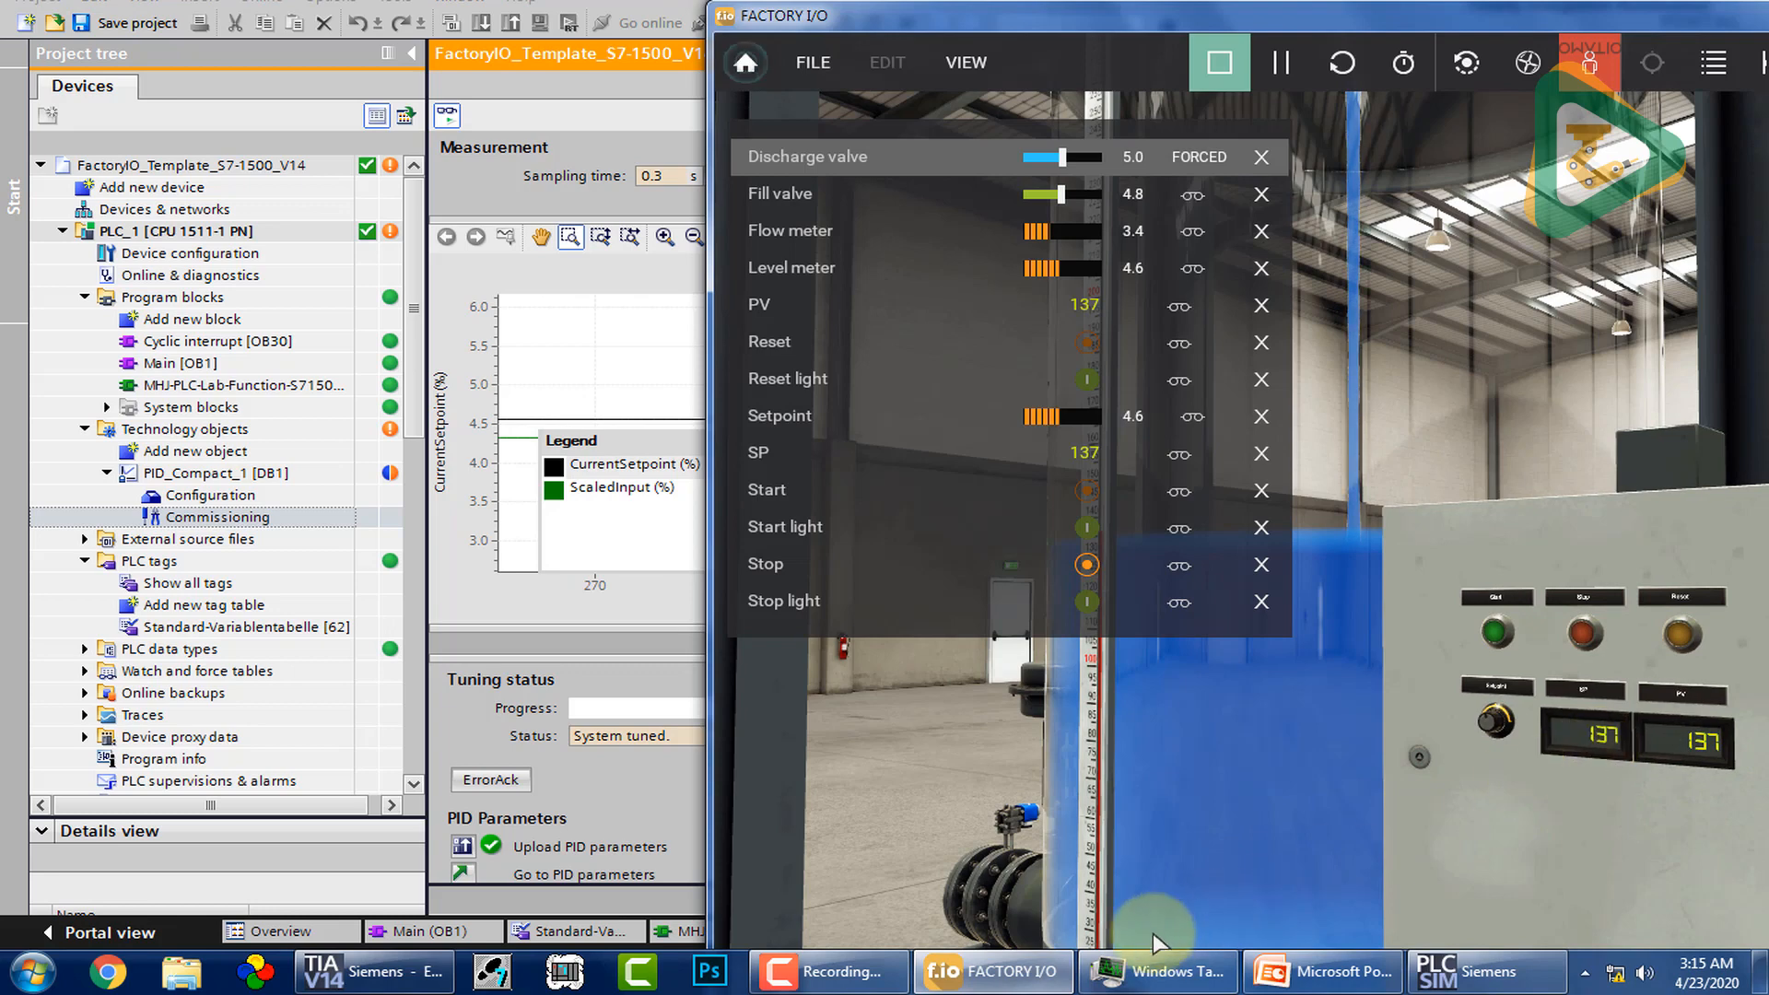
mouse_move(1005, 979)
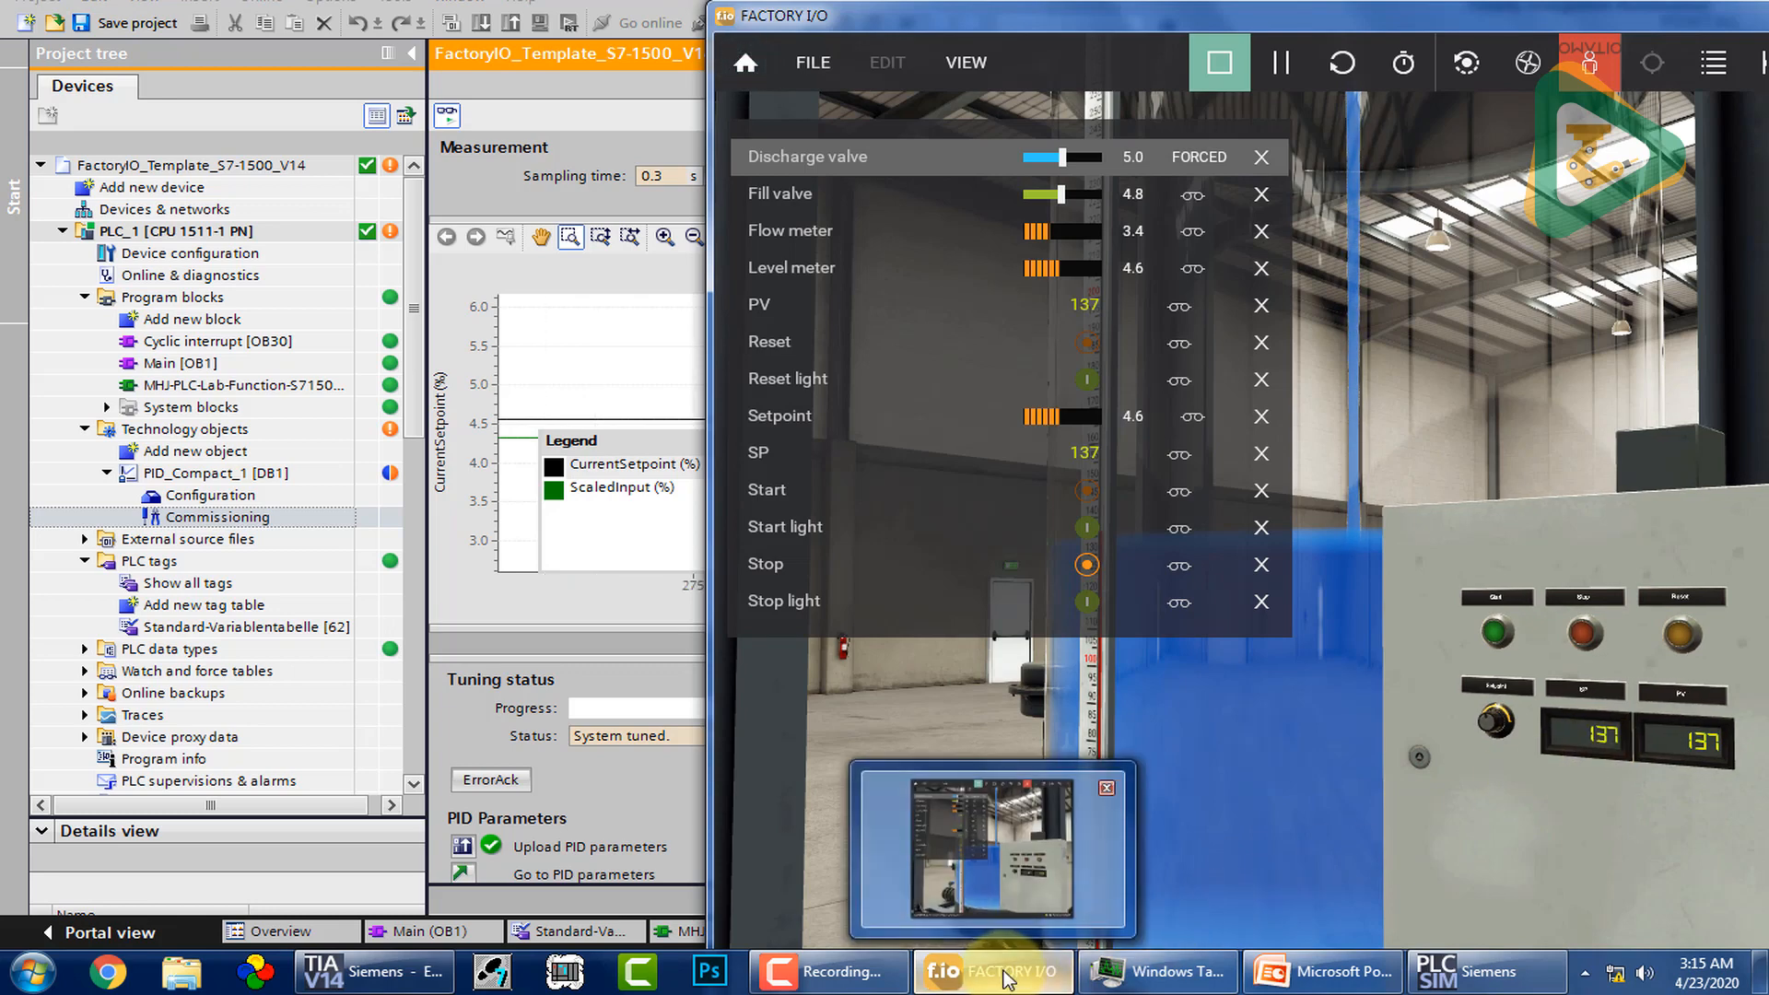
left_click(1004, 979)
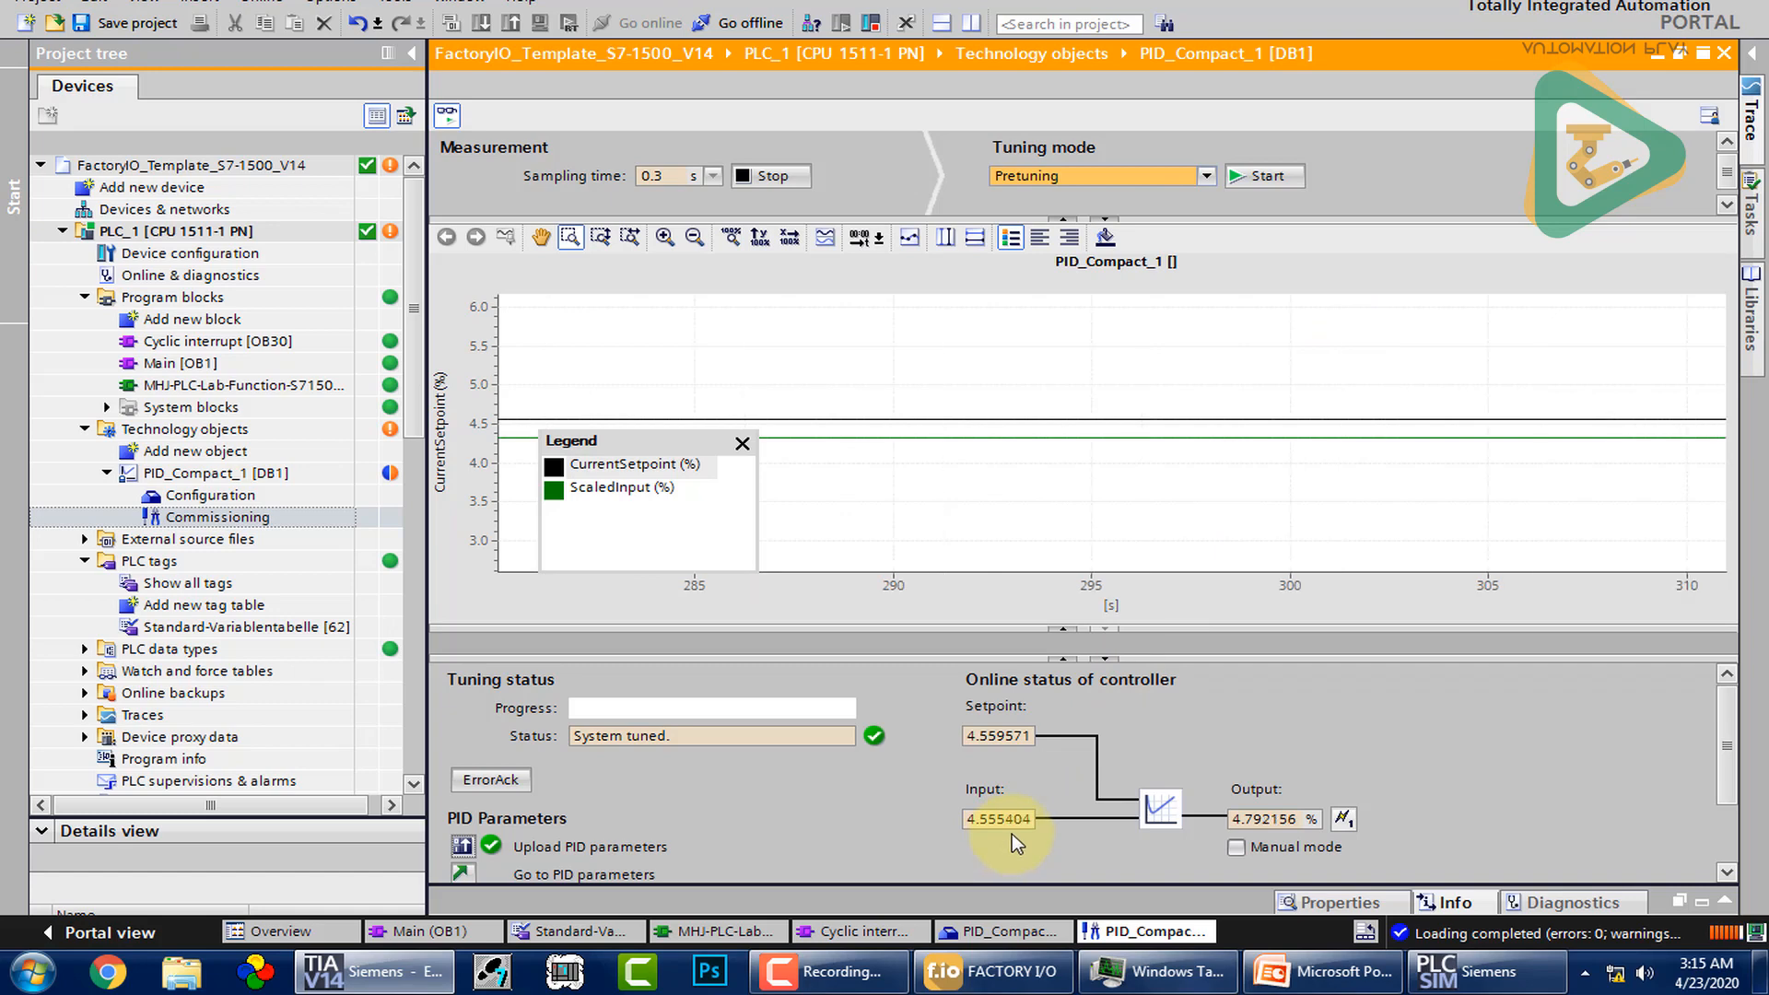
left_click(991, 972)
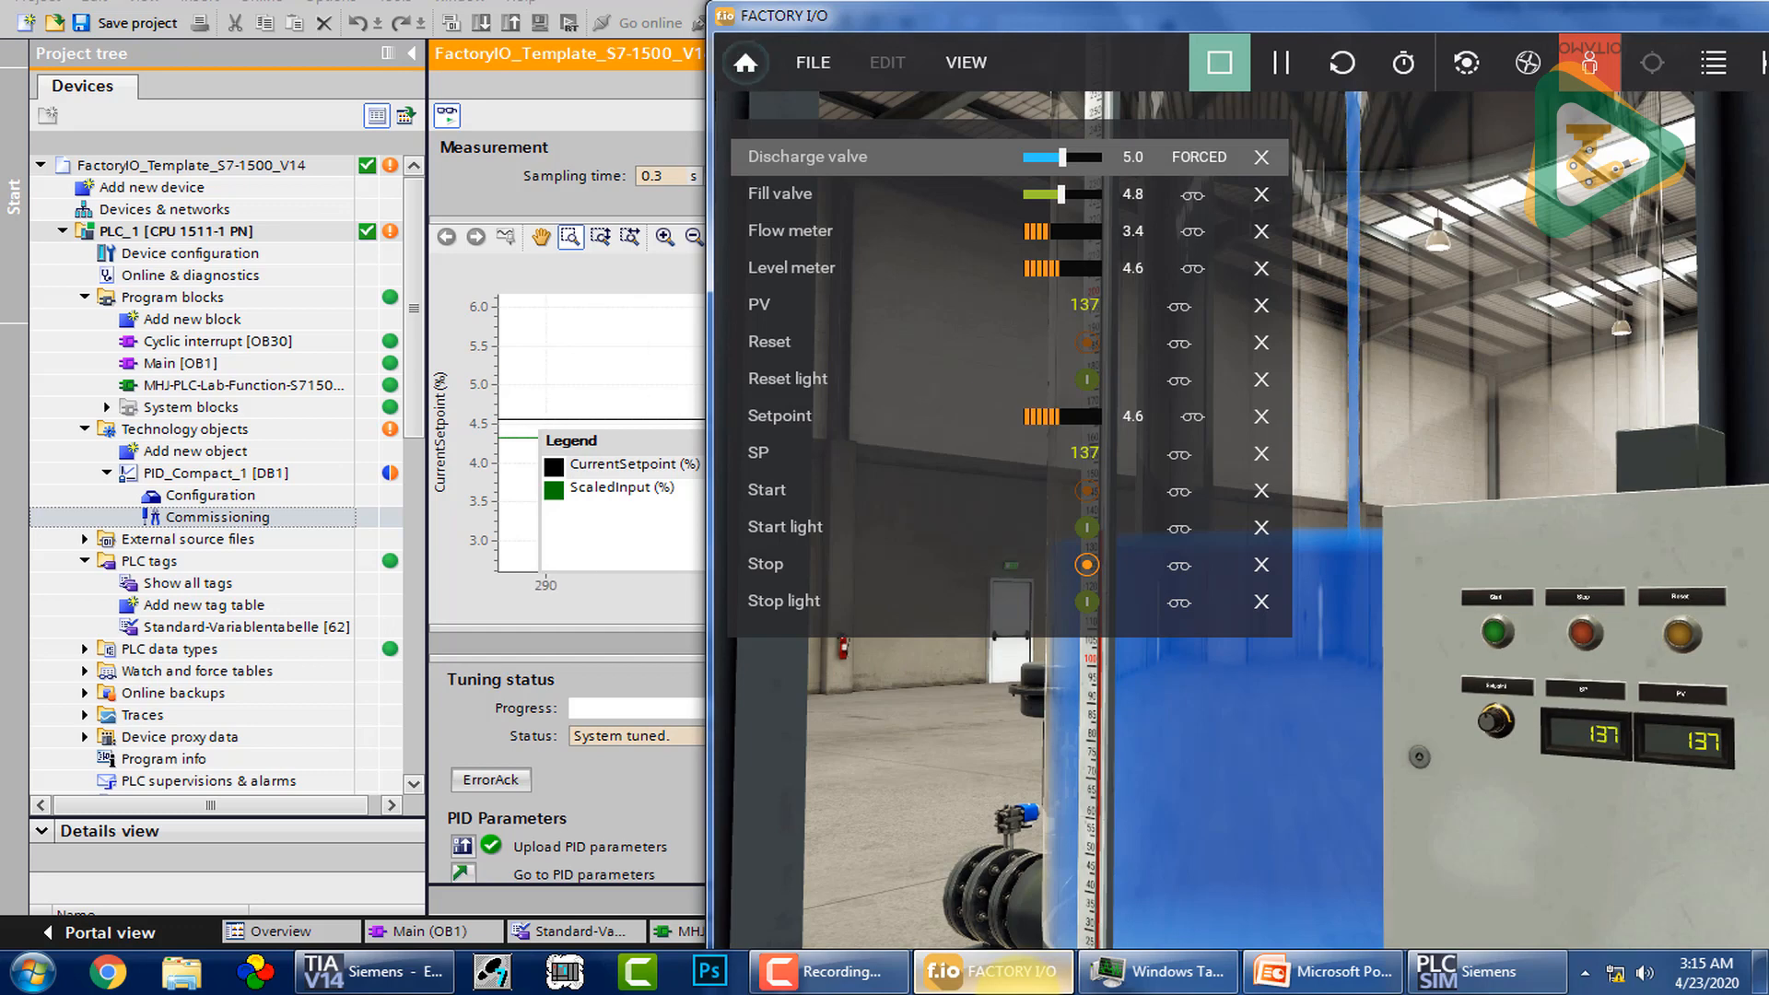
left_click(1017, 977)
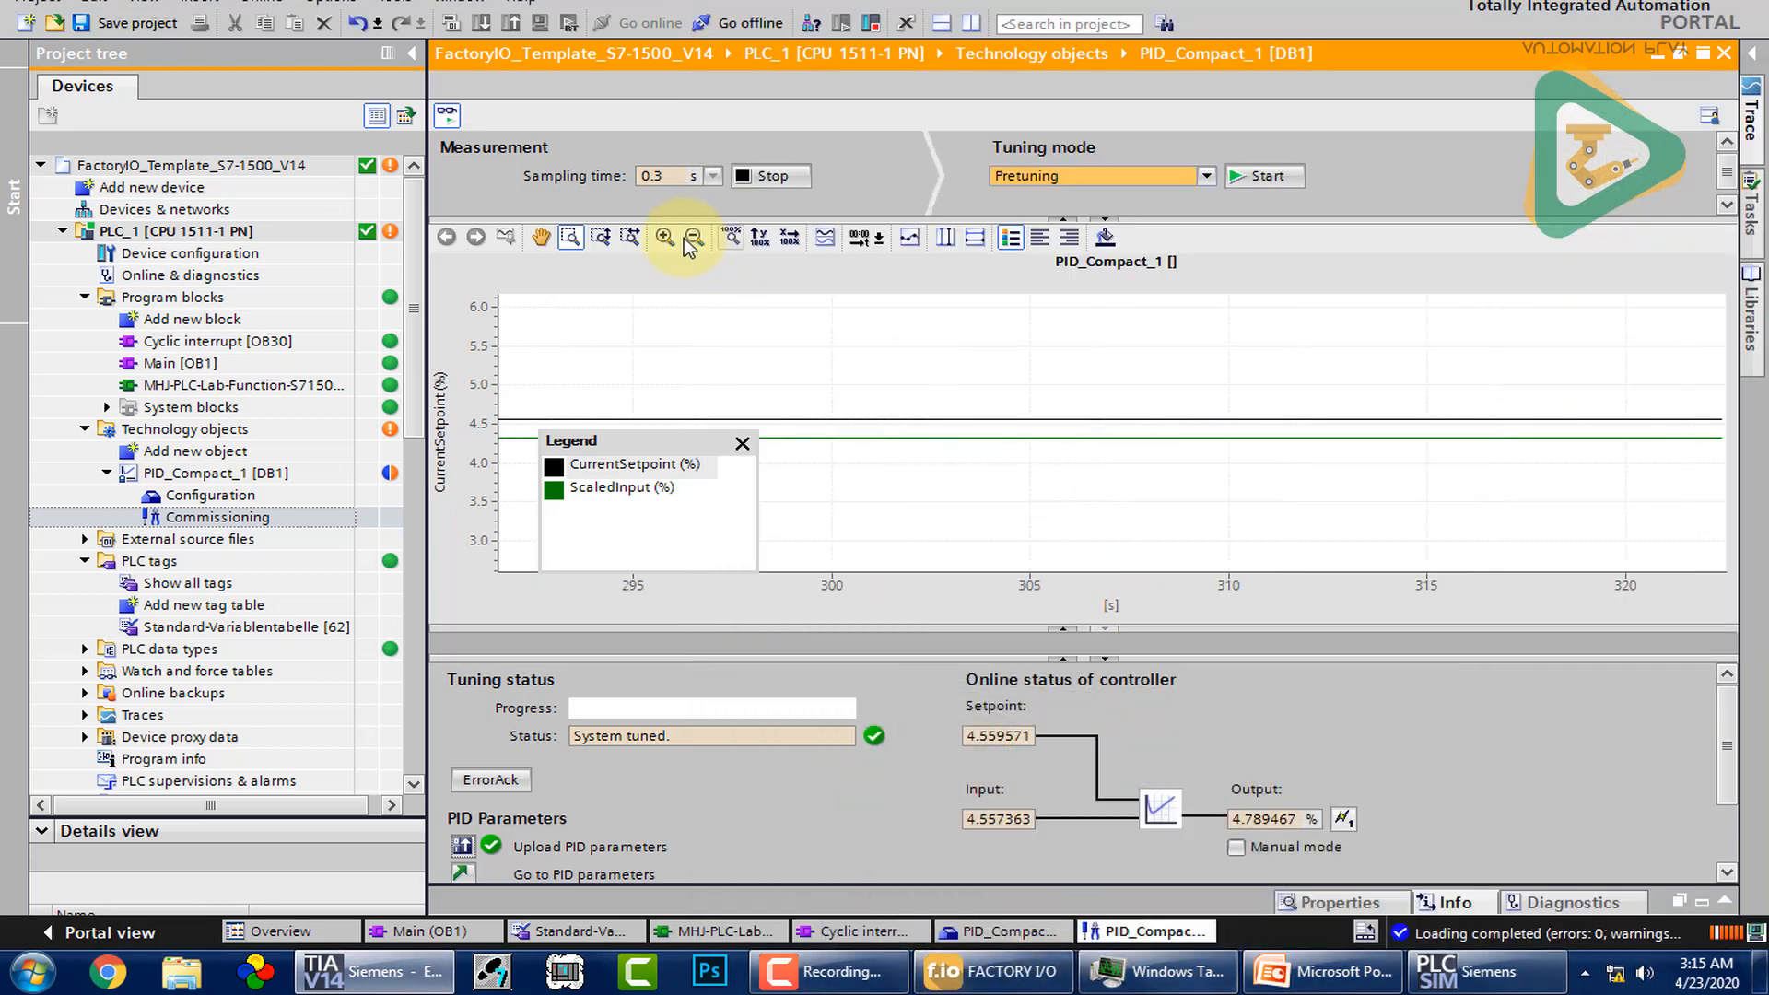
Step: Show the full recorded trend, enlarge its most recent section around the setpoint, and check the tank level in FACTORY I/O
left_click(731, 236)
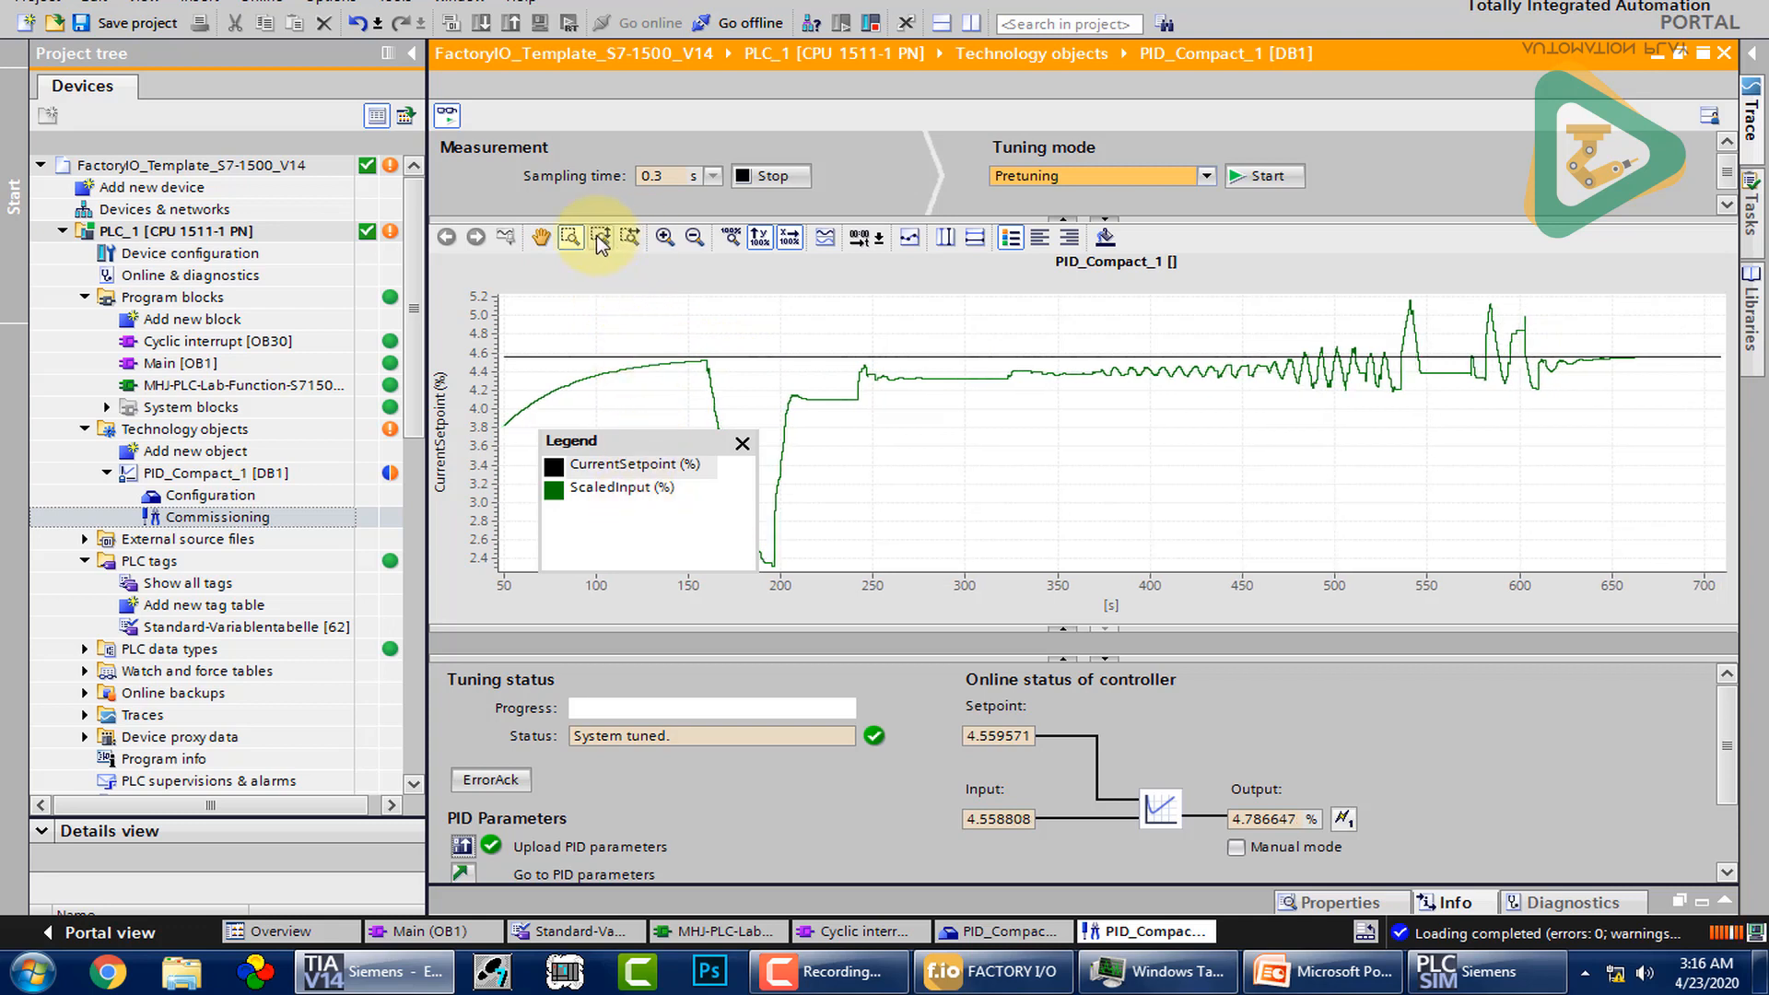
left_click(560, 243)
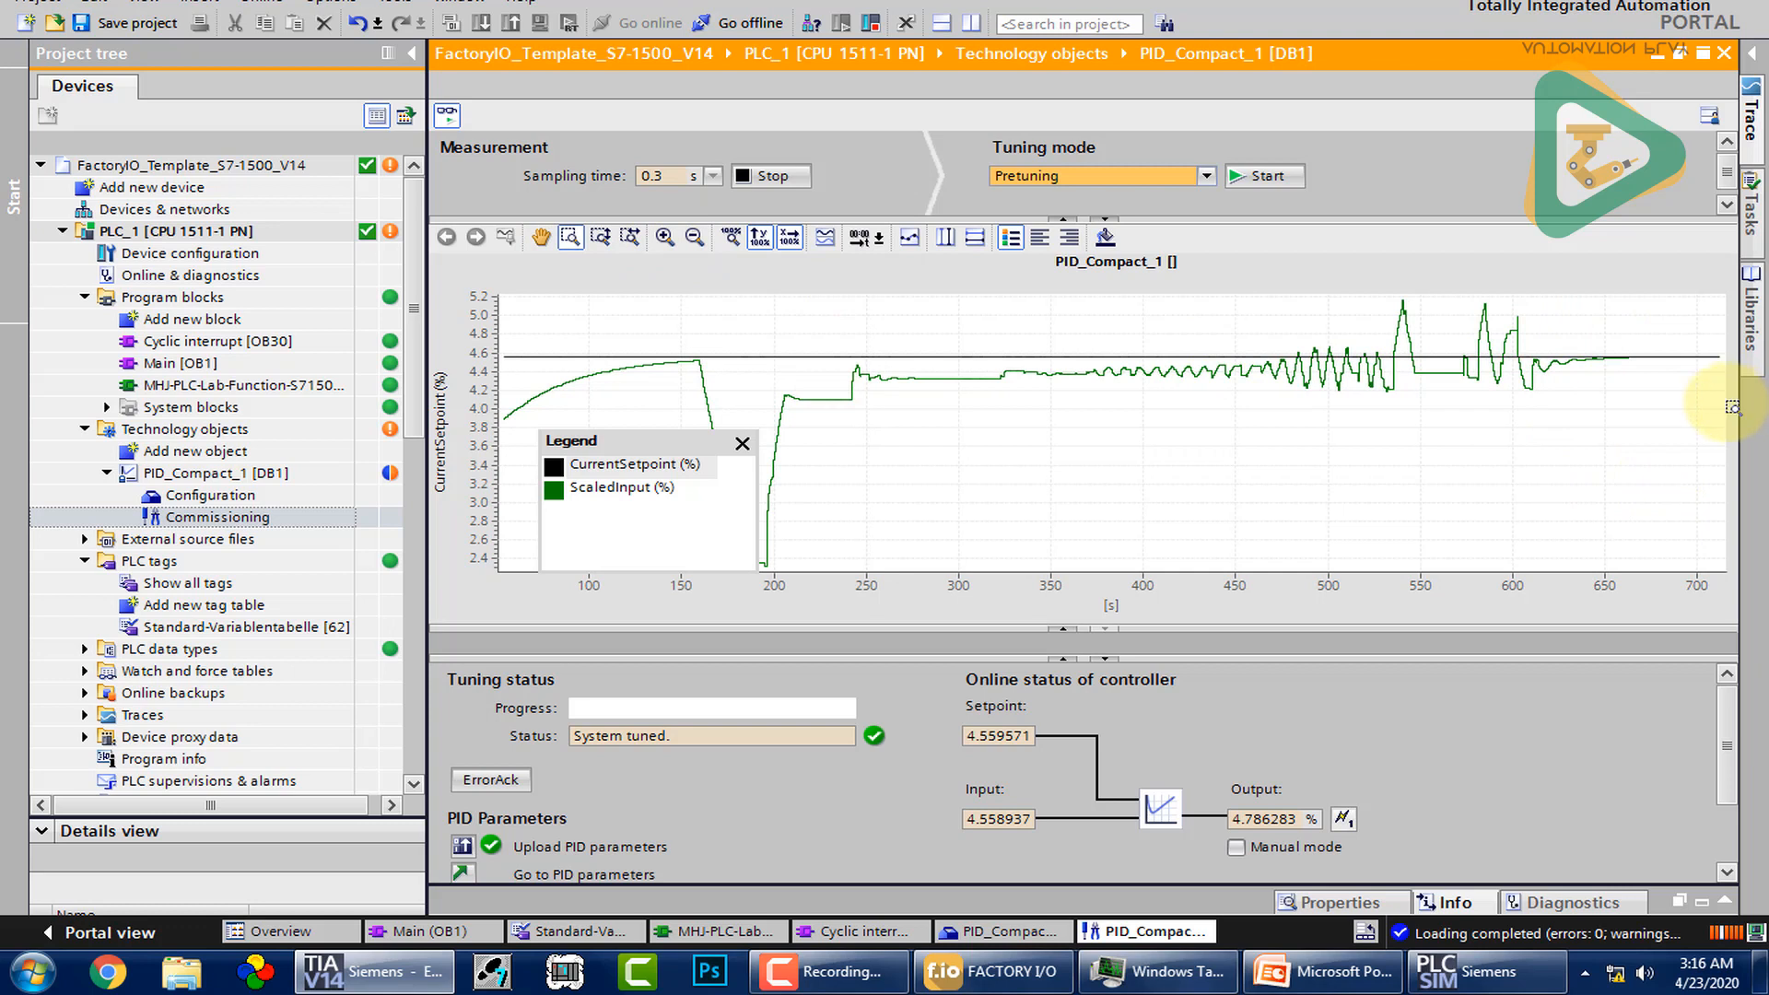
left_click_drag(1604, 305, 1734, 407)
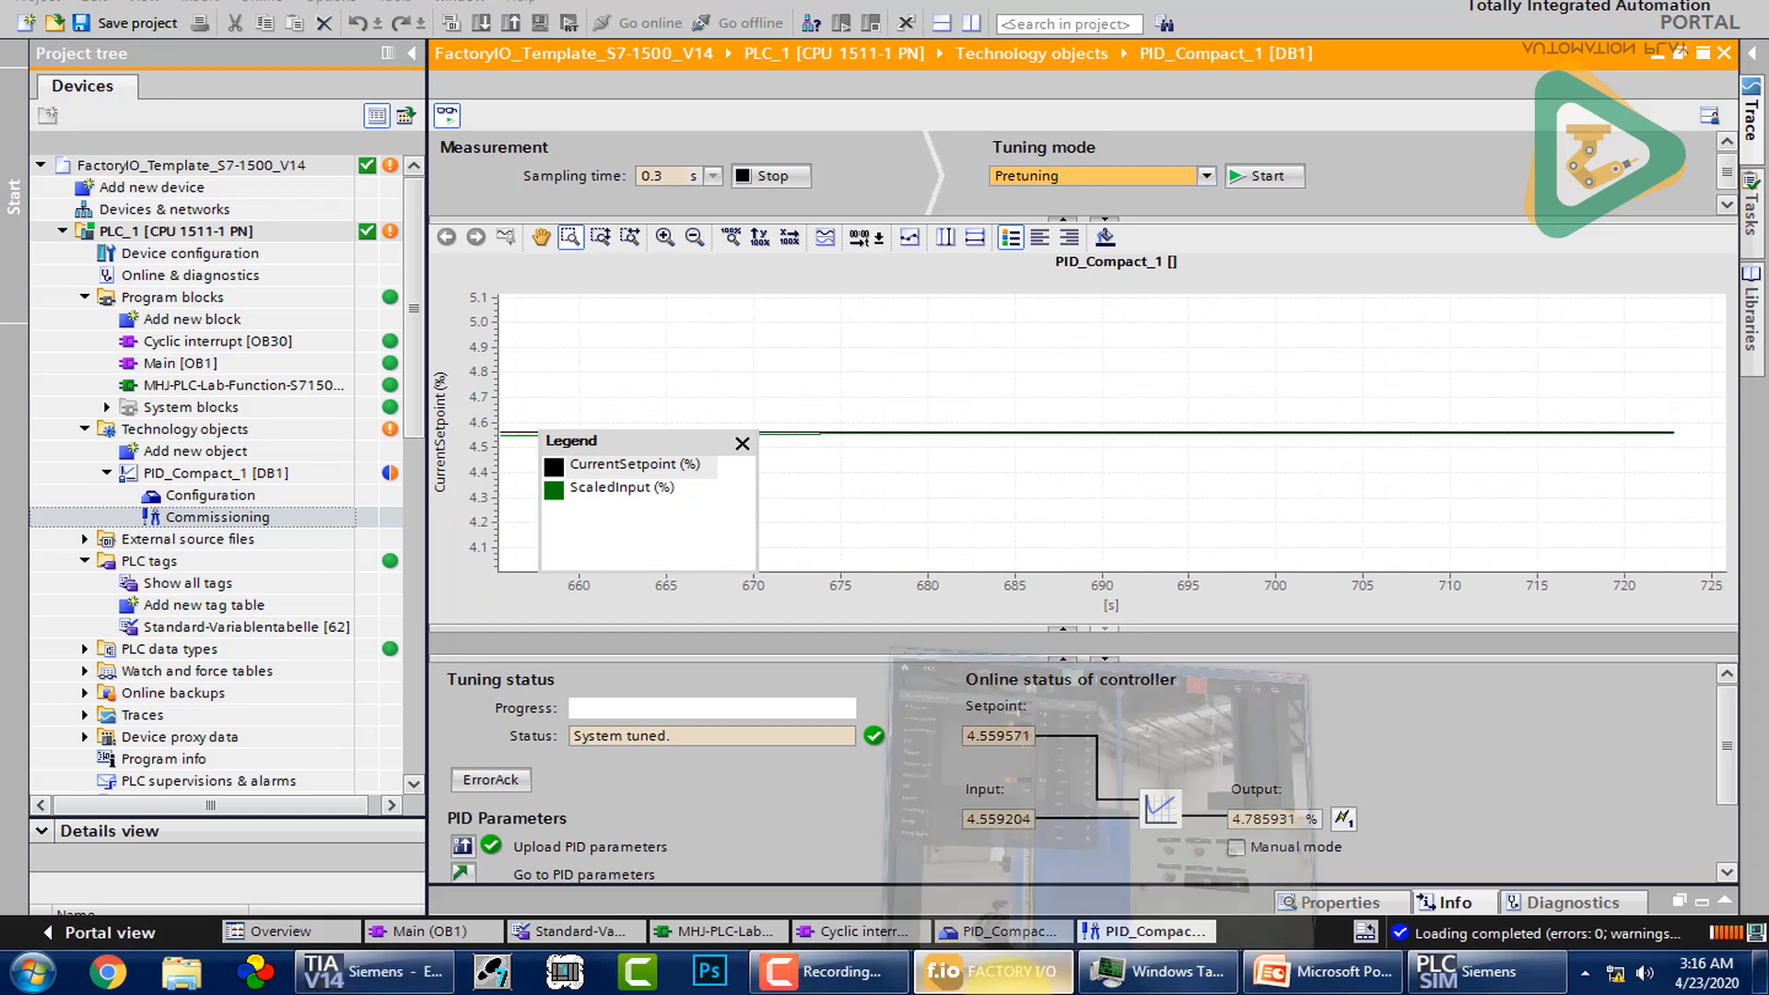
left_click(986, 972)
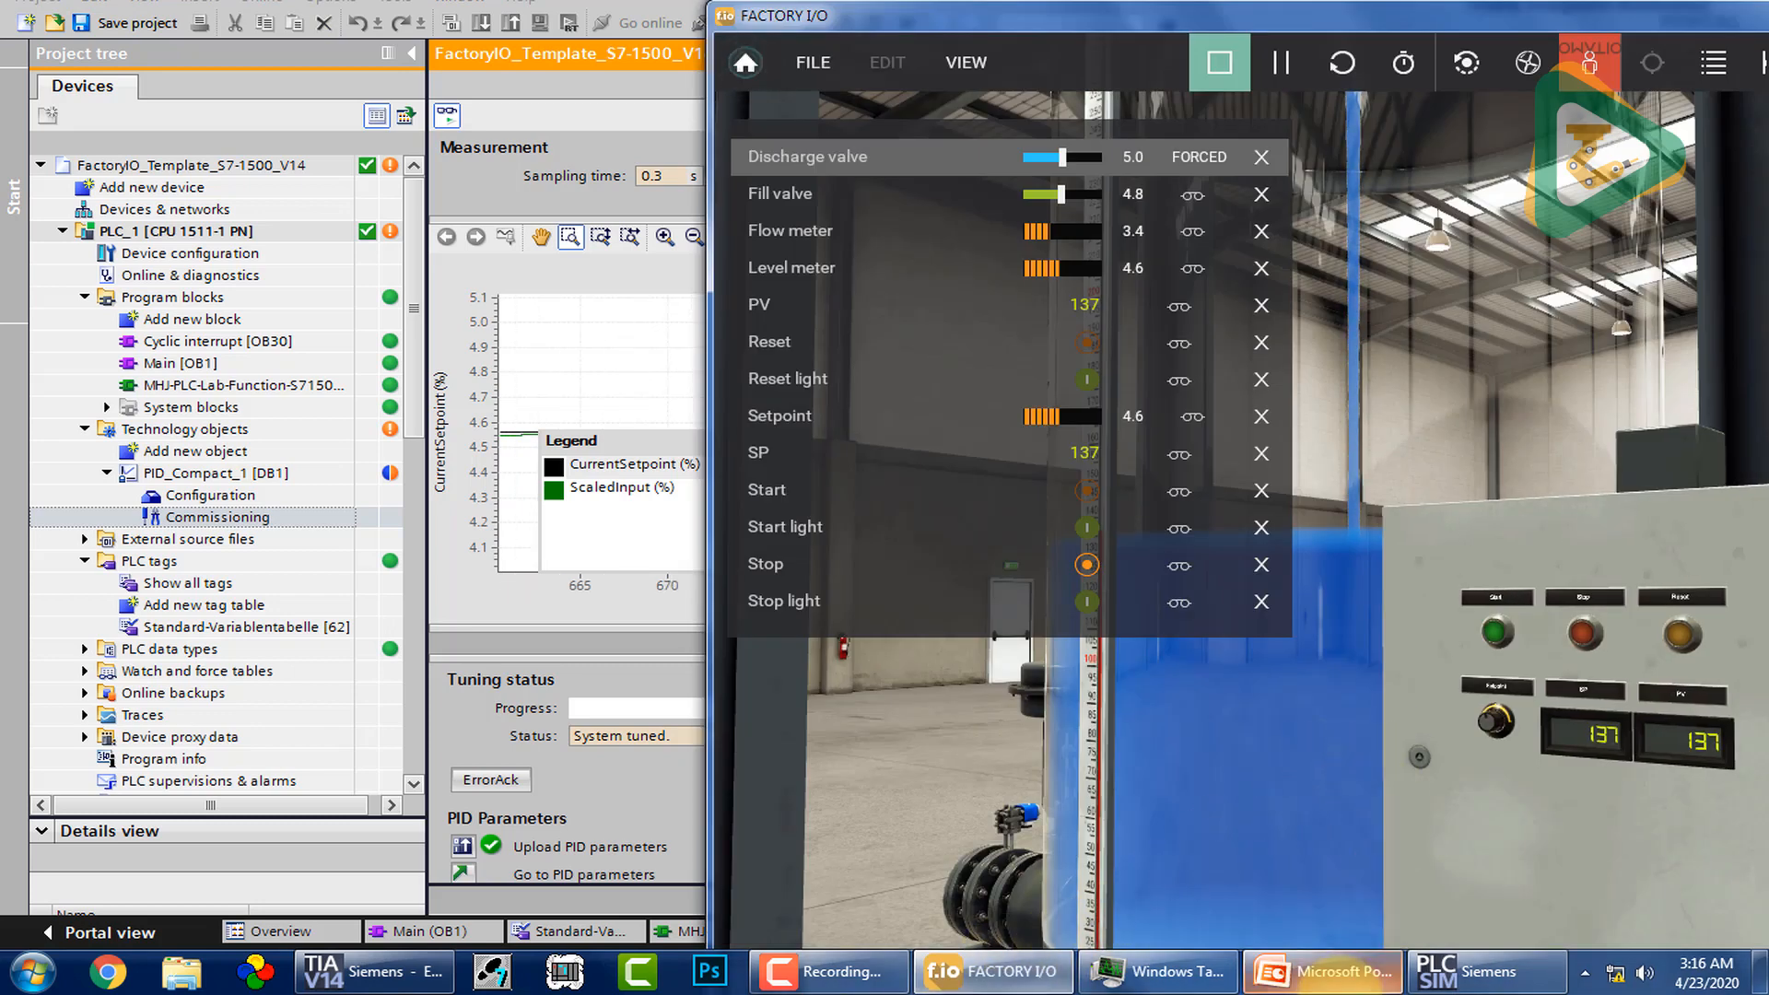
Step: Review the PID Control slide in the PowerPoint presentation and return to the tank scene in FACTORY I/O
left_click(1335, 986)
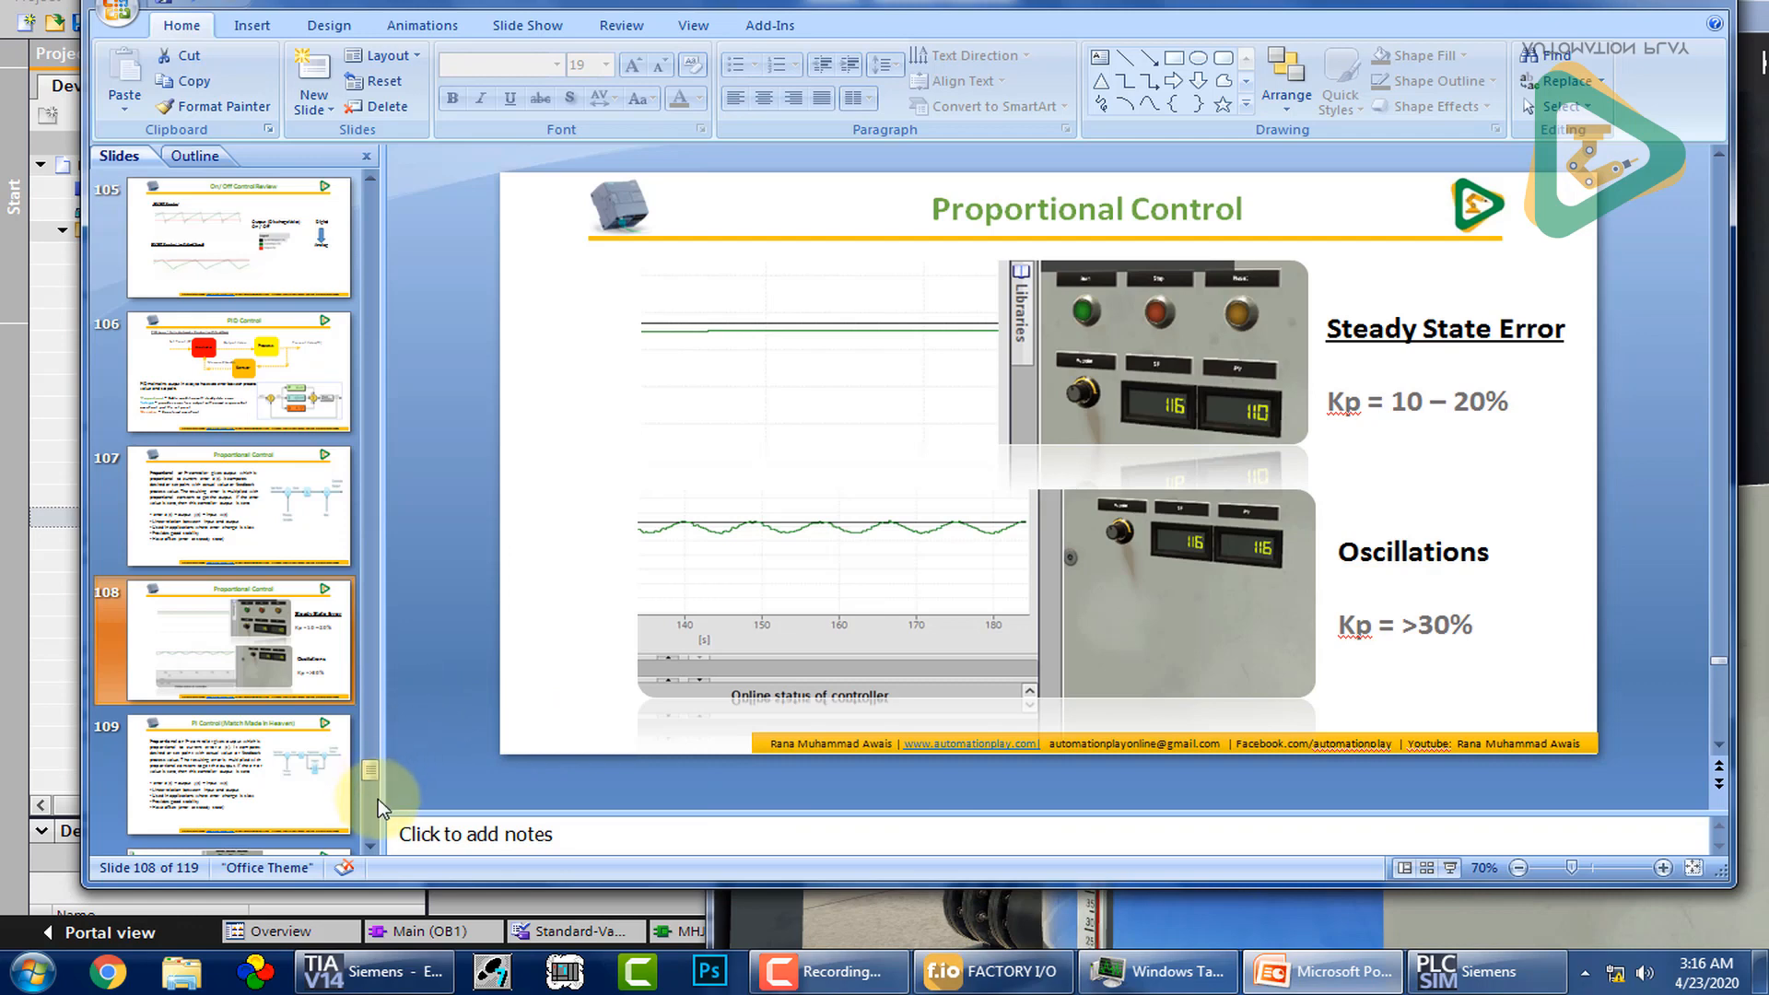
left_click(369, 846)
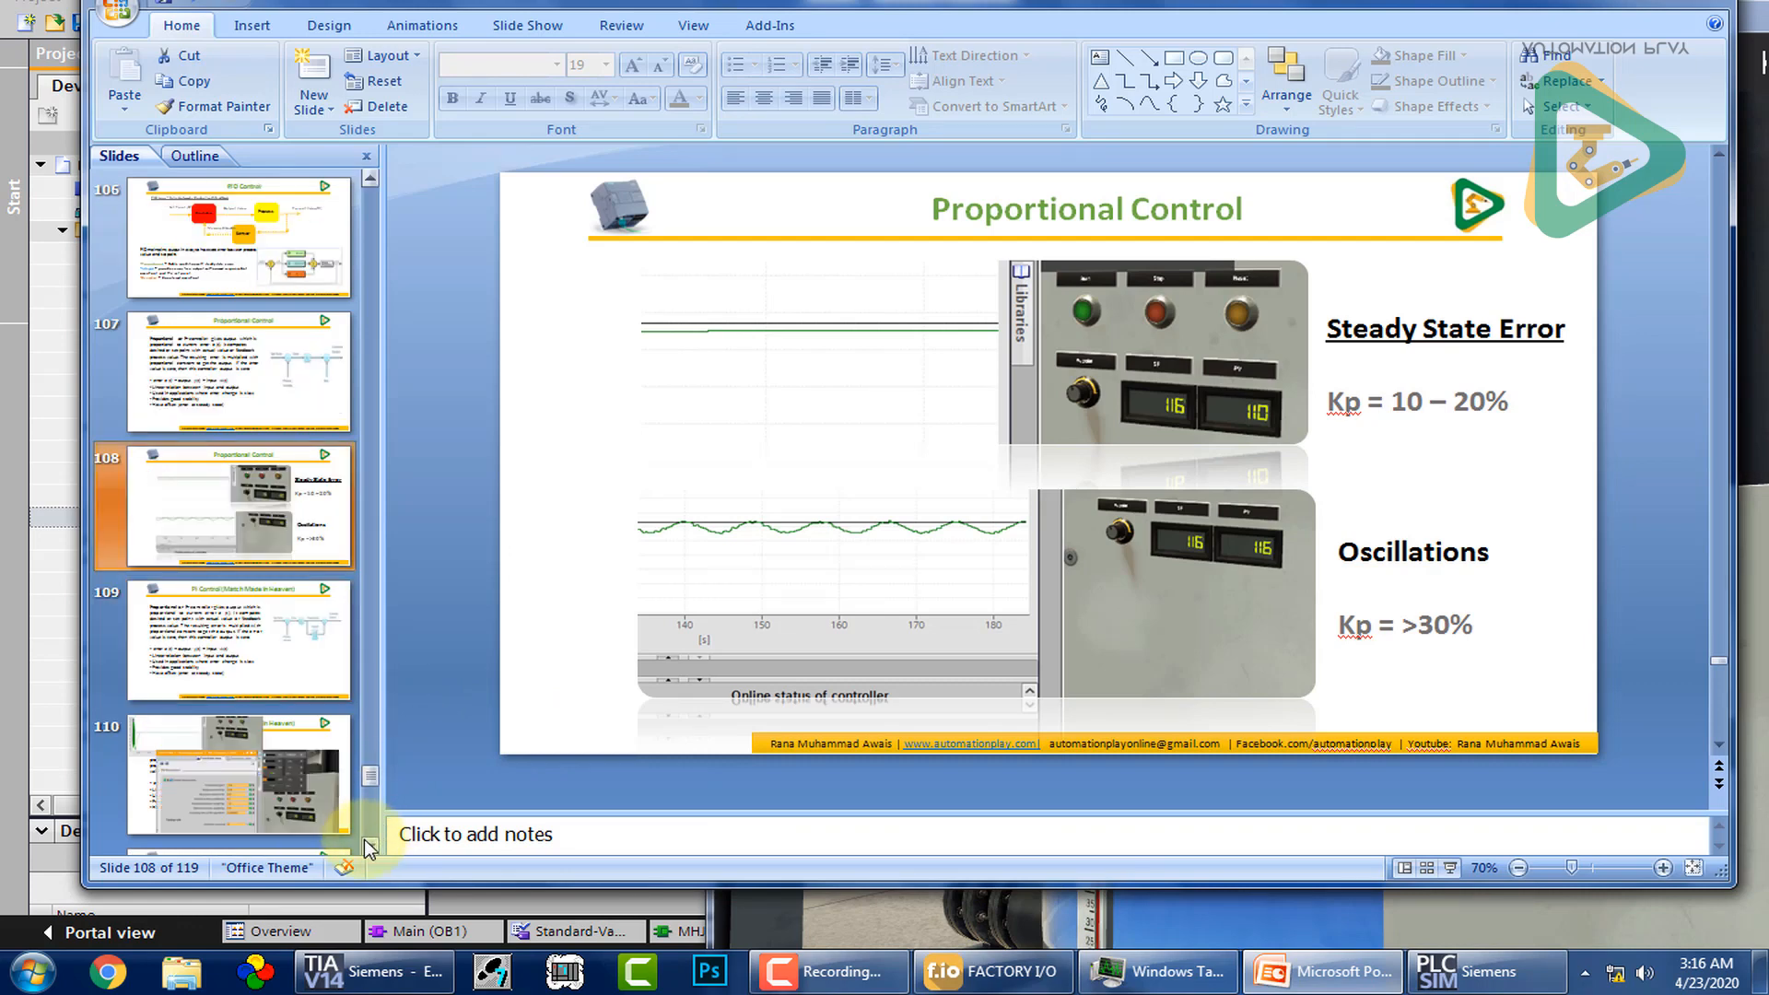
left_click(260, 244)
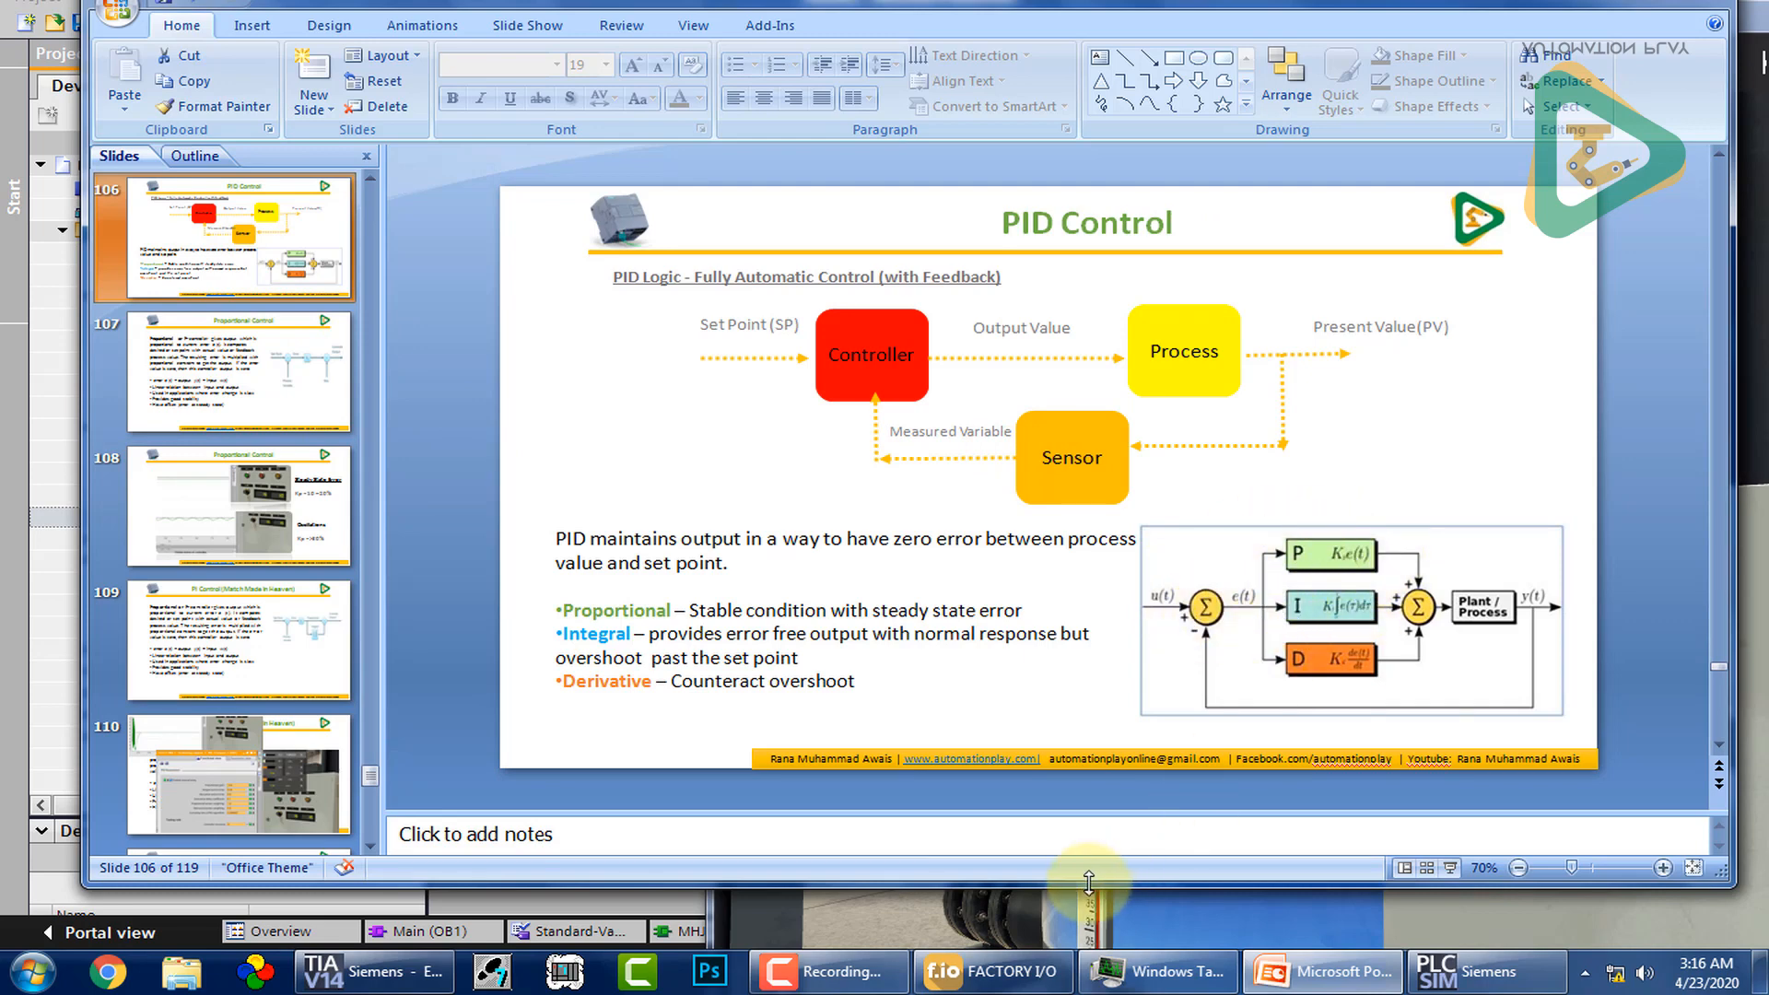
left_click(994, 972)
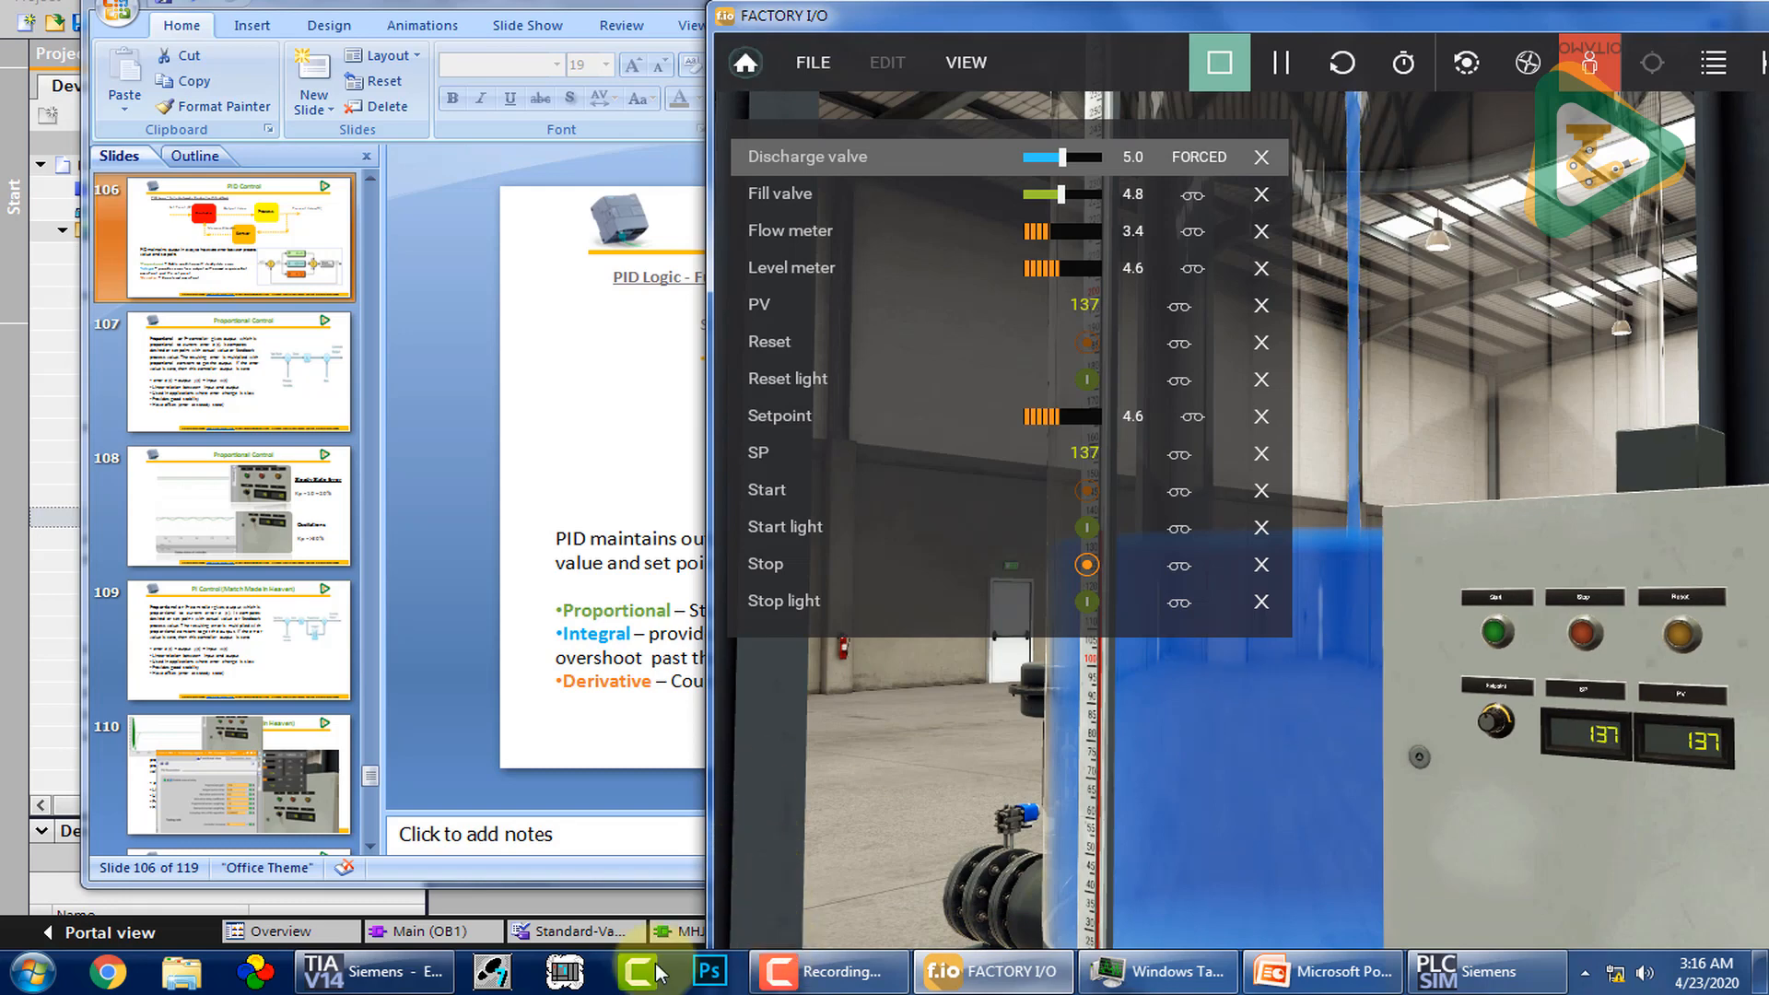
Step: Examine PID_Compact_1's PID parameters and its commissioning trend in TIA Portal, and compare them with the FACTORY I/O tank
left_click(373, 971)
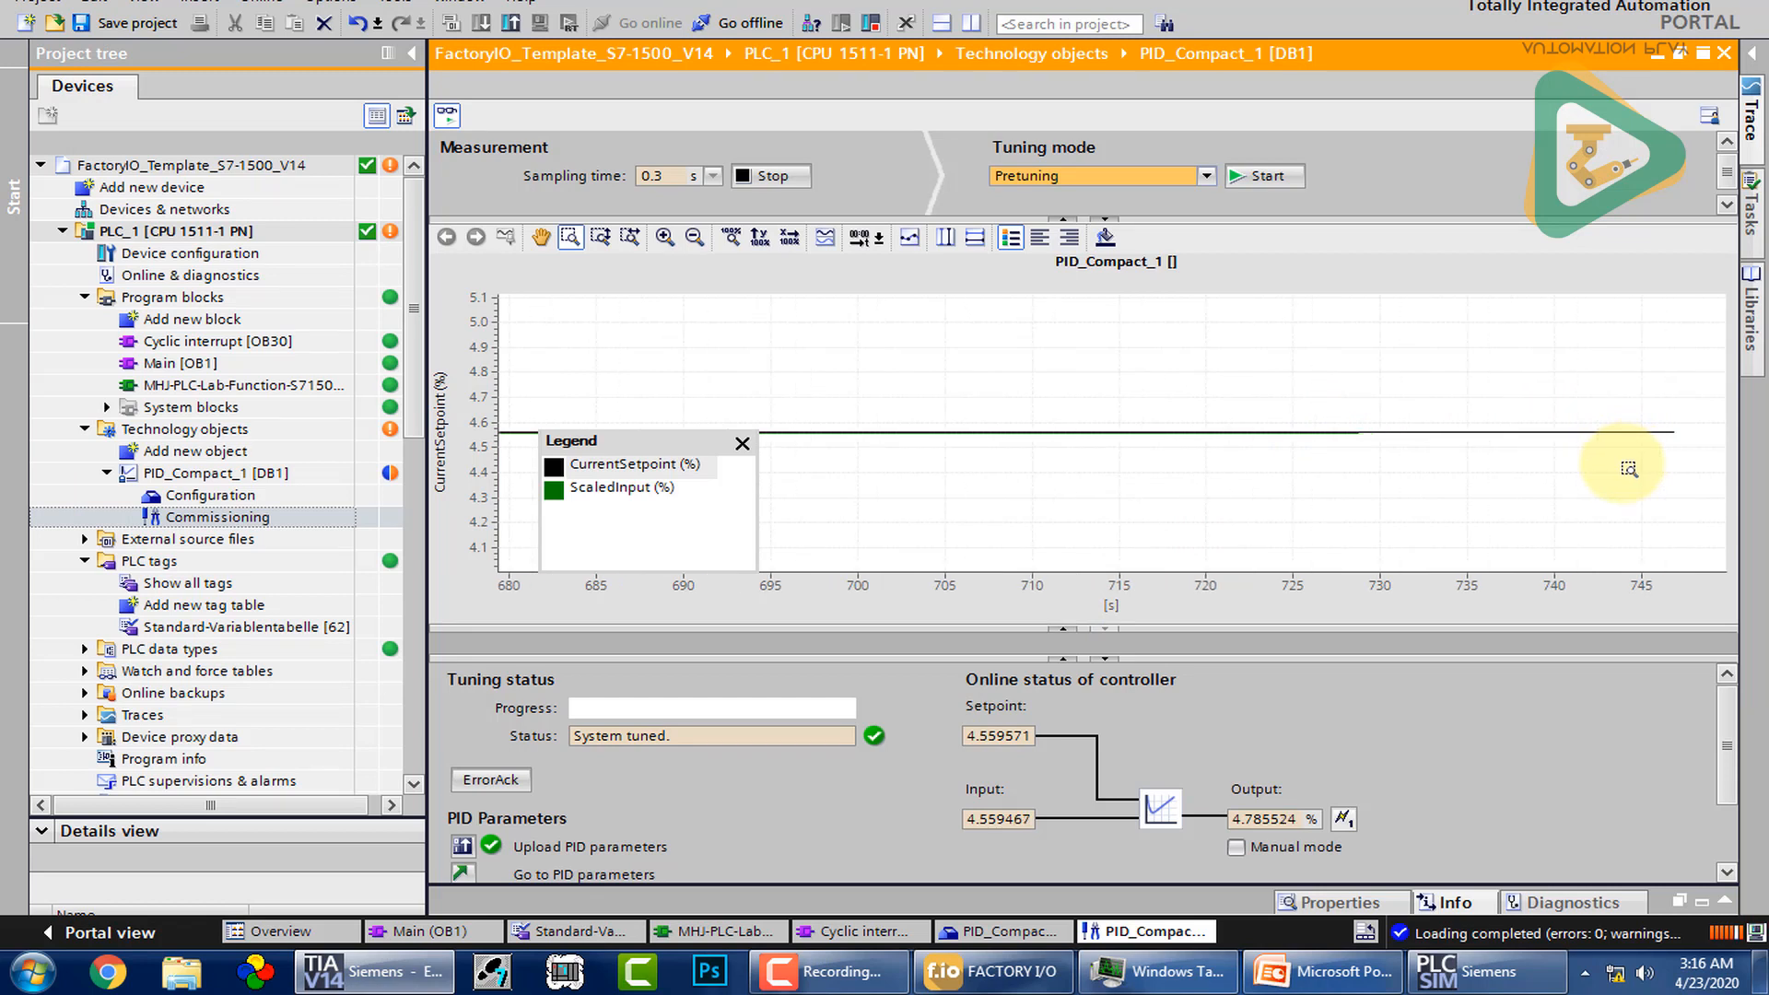
double_click(220, 495)
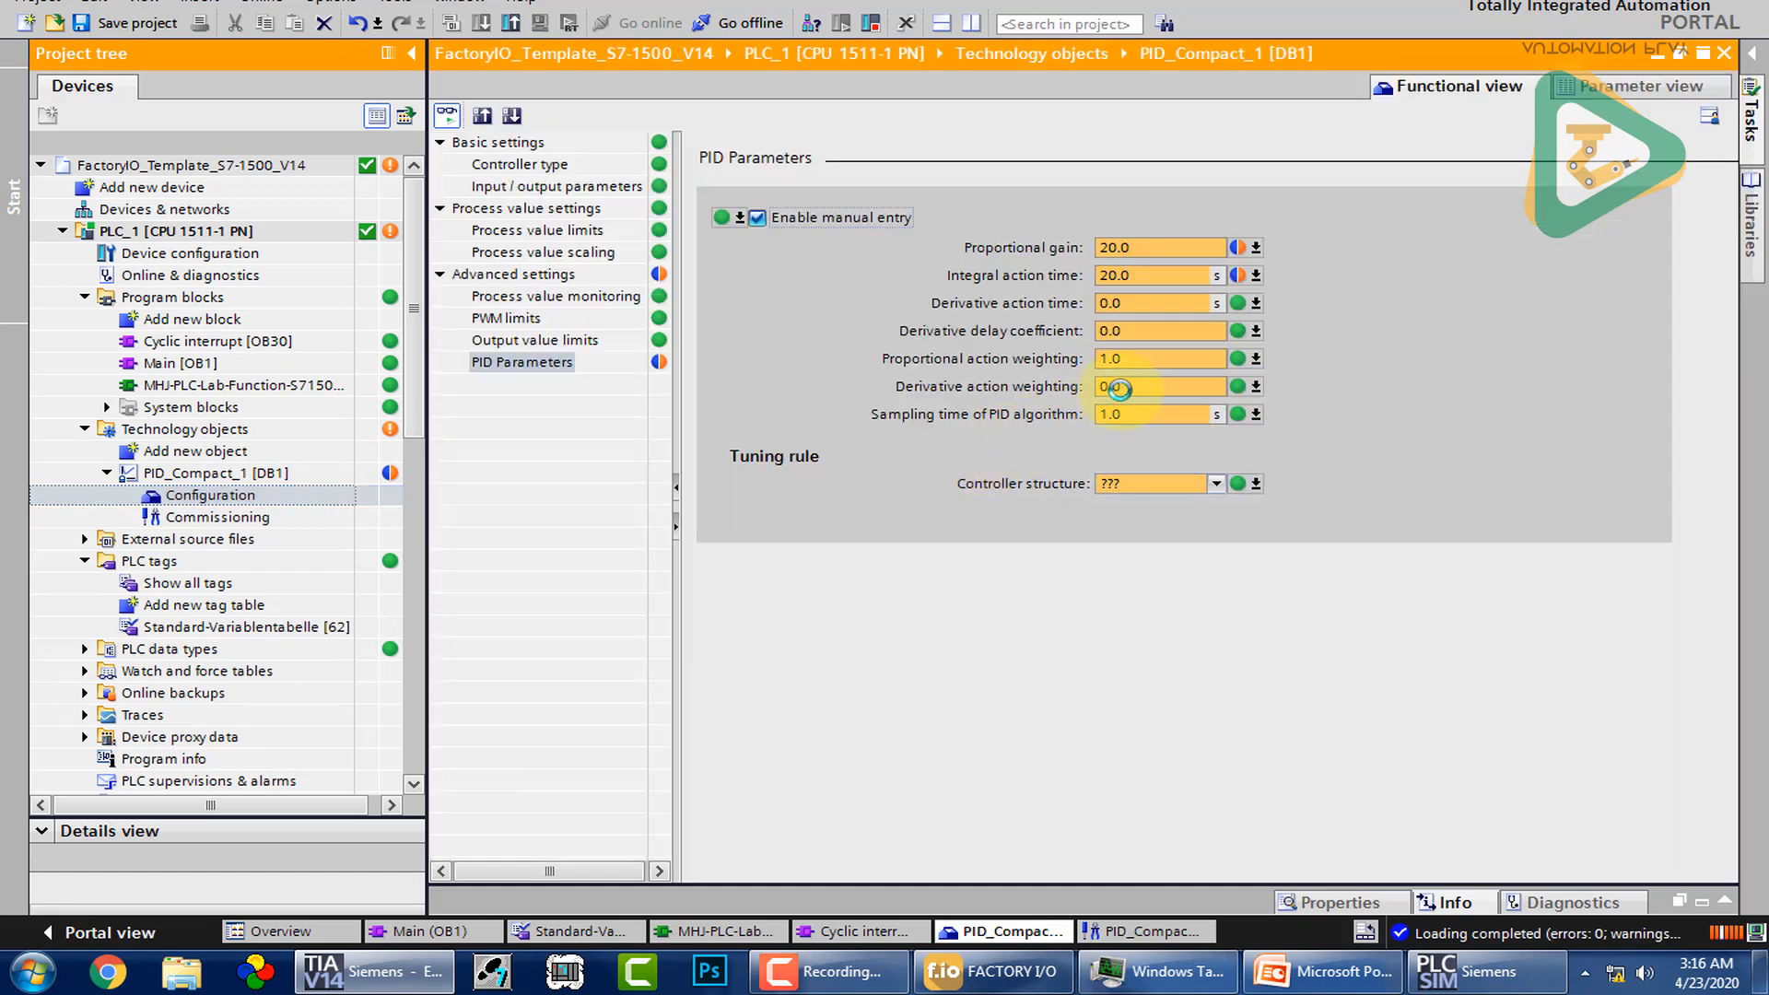
left_click(1118, 388)
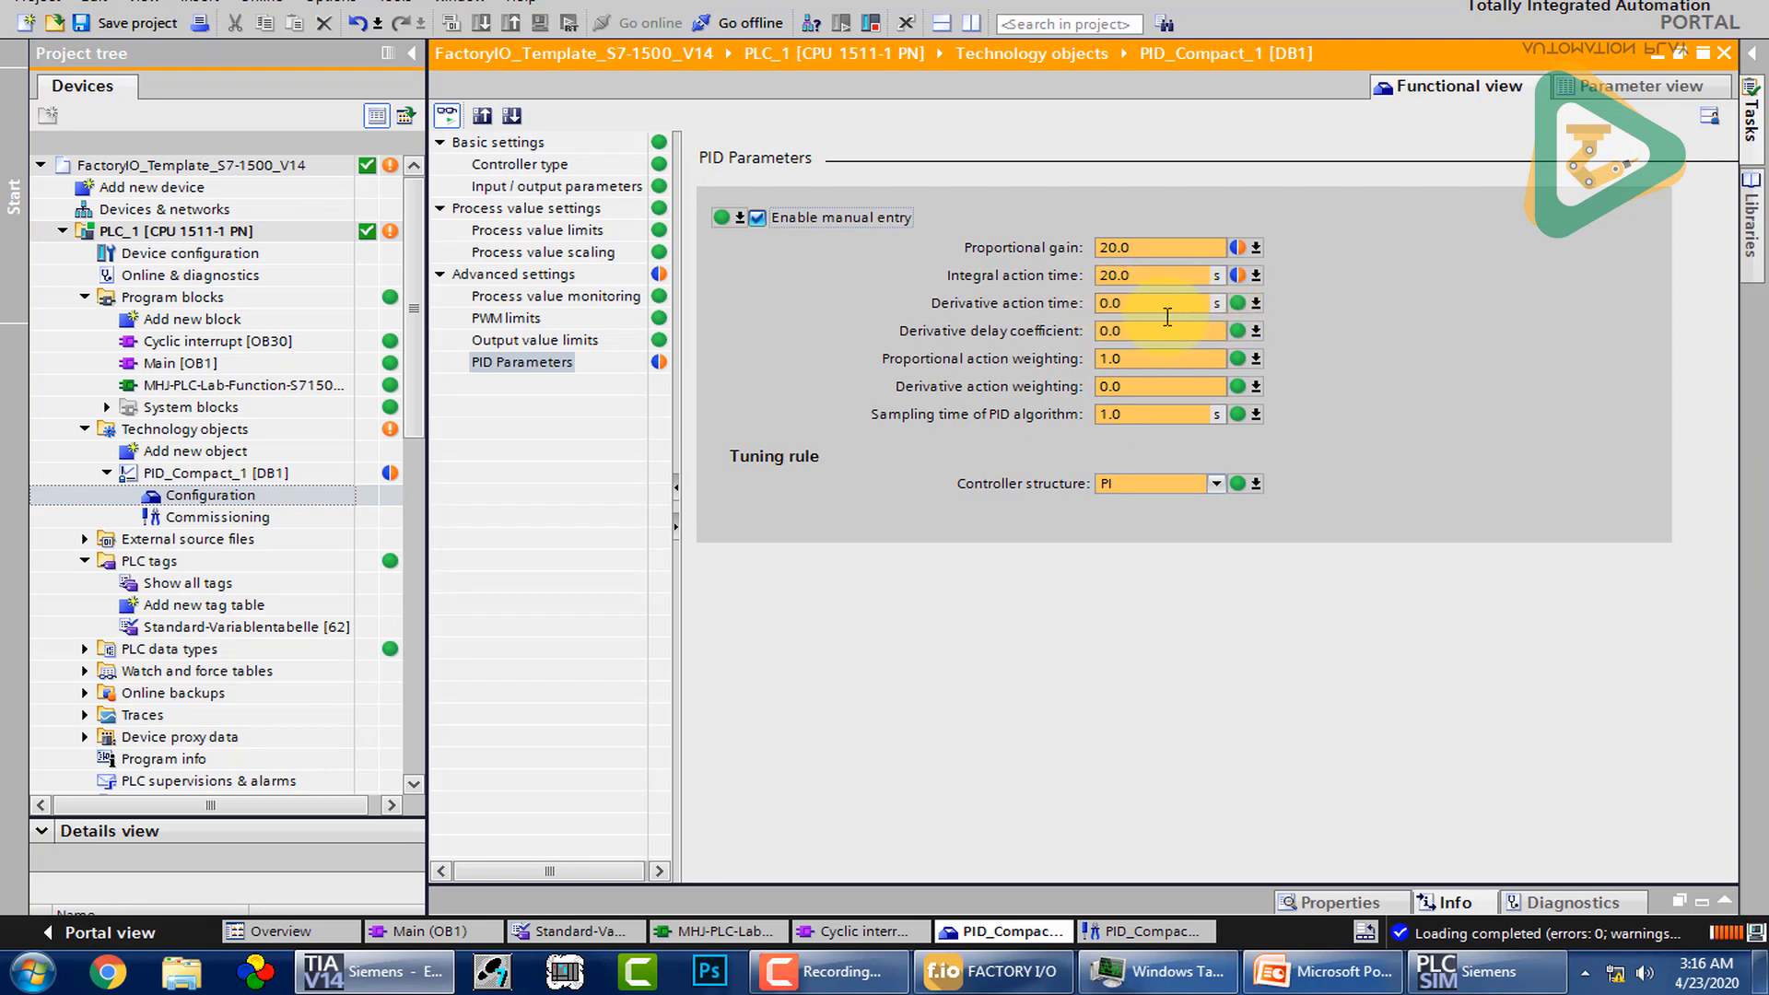
double_click(261, 517)
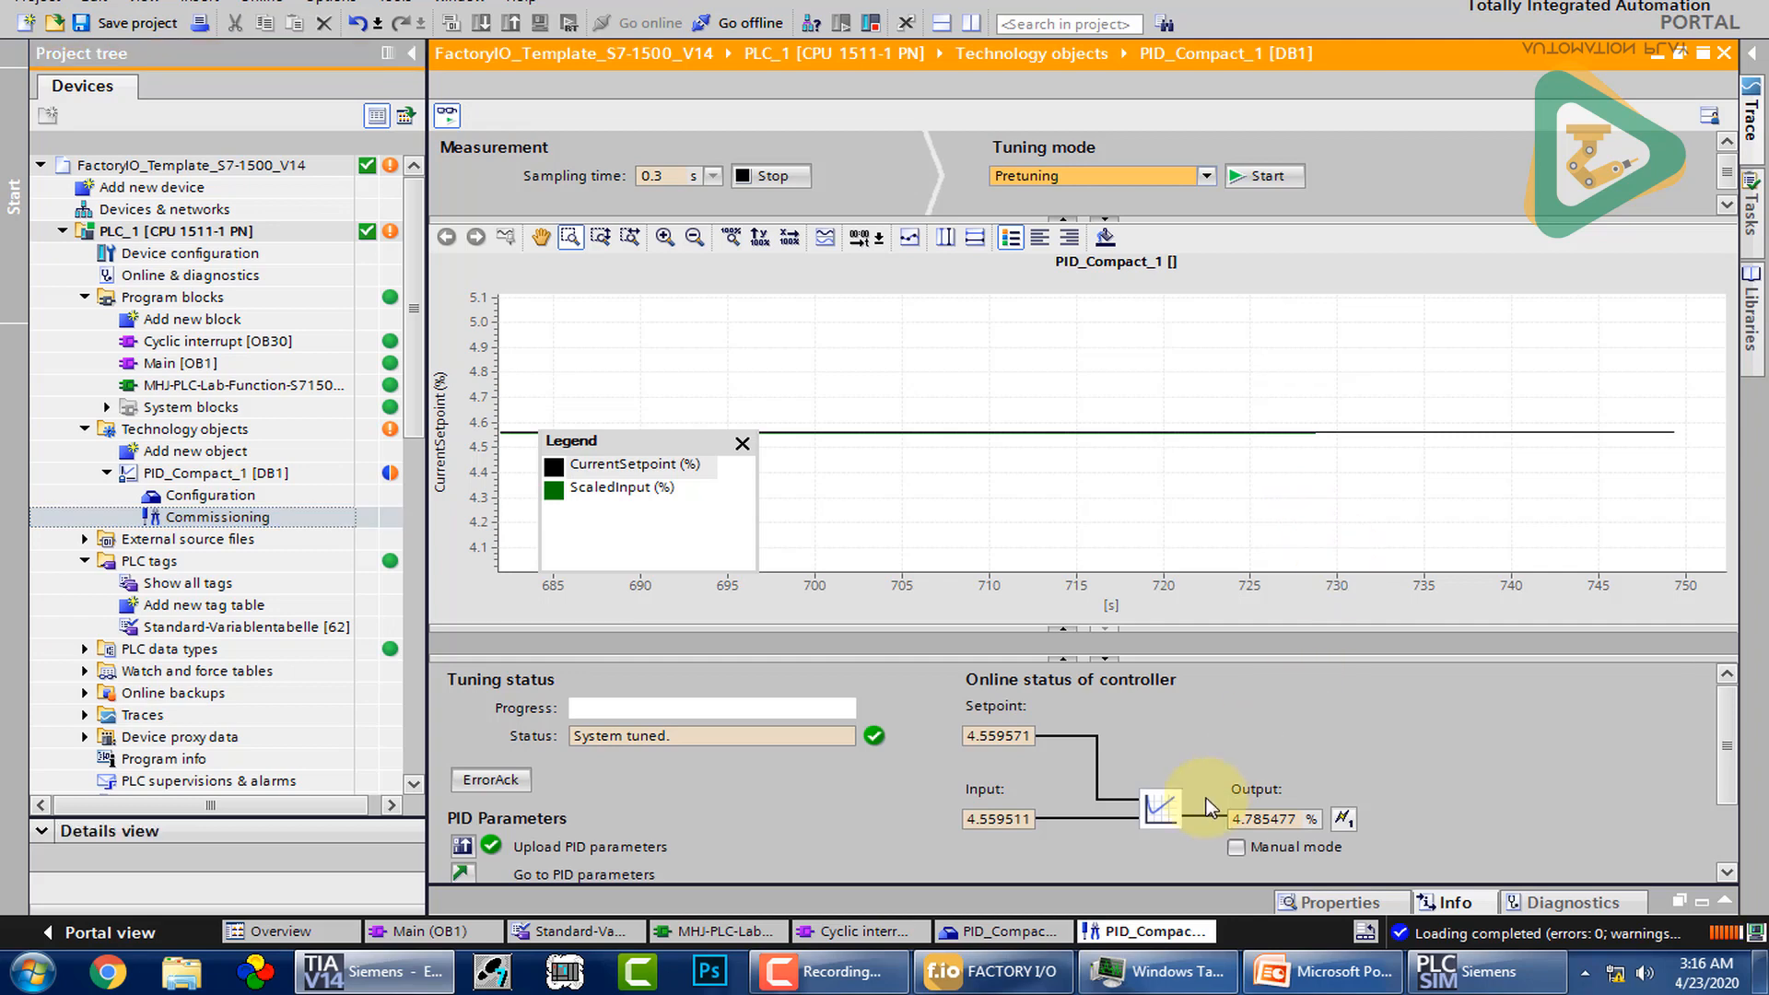
left_click(988, 982)
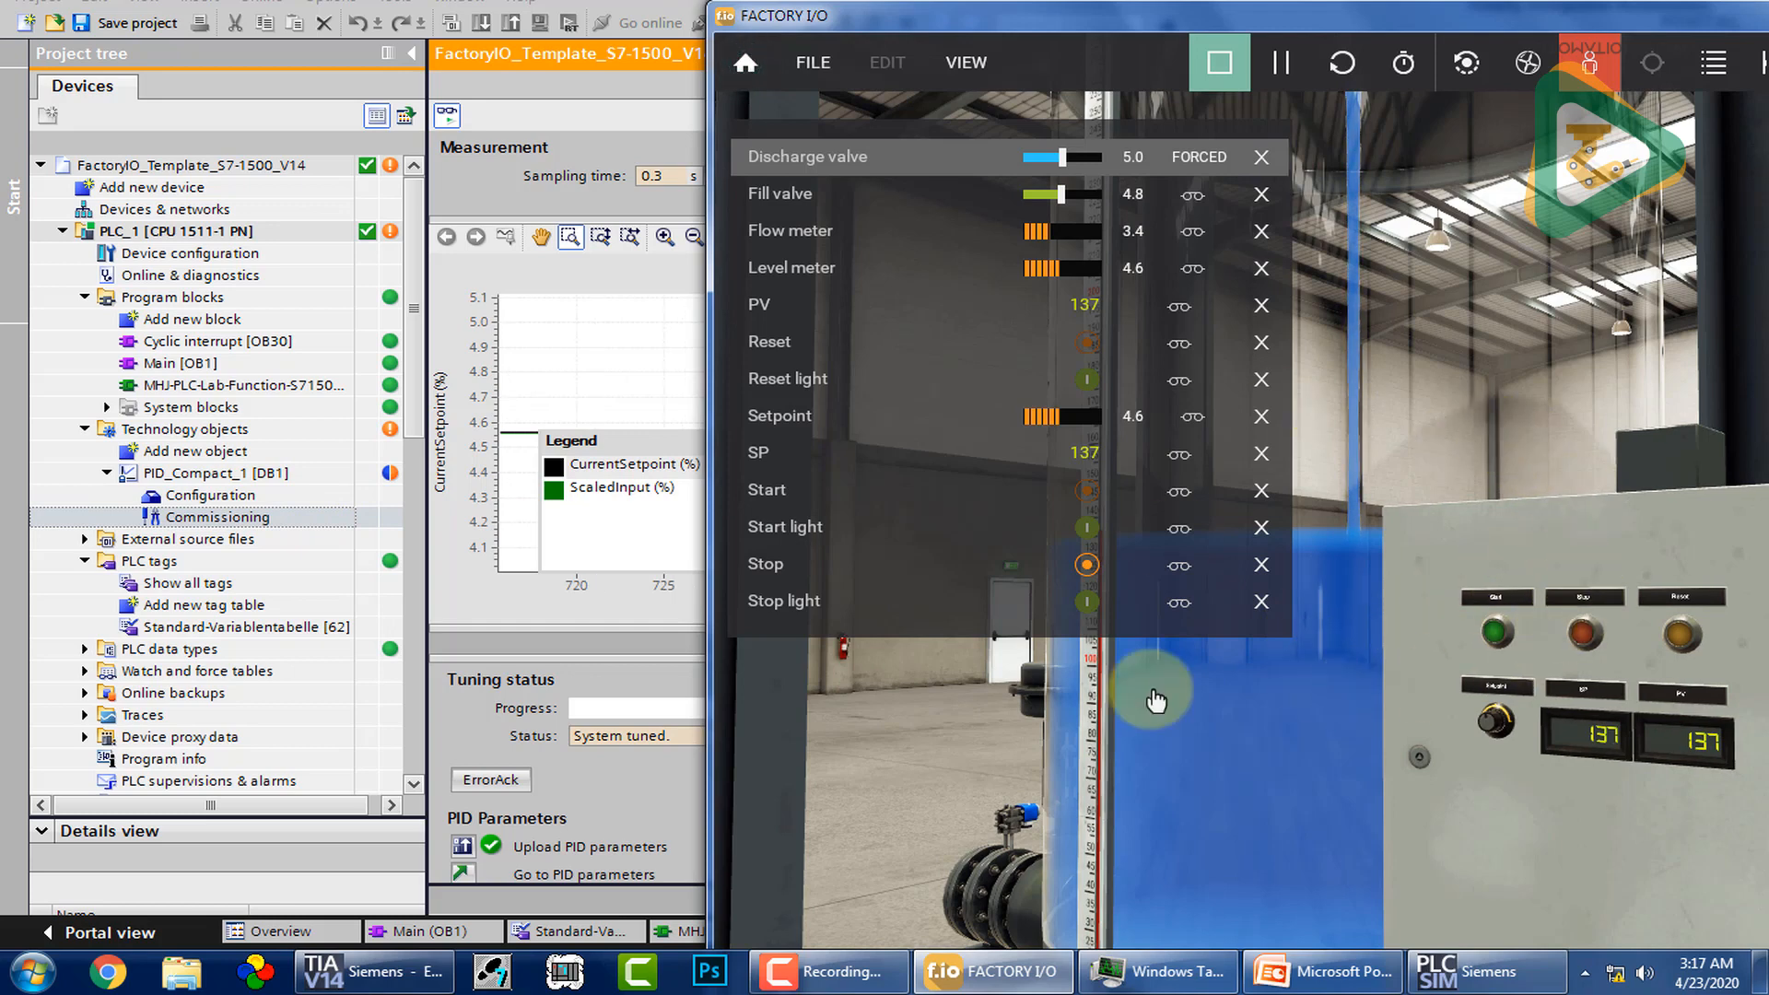
Step: Reopen PID_Compact_1's PID parameters in TIA Portal and check the gain and integral settings against the running FACTORY I/O scene
left_click(247, 498)
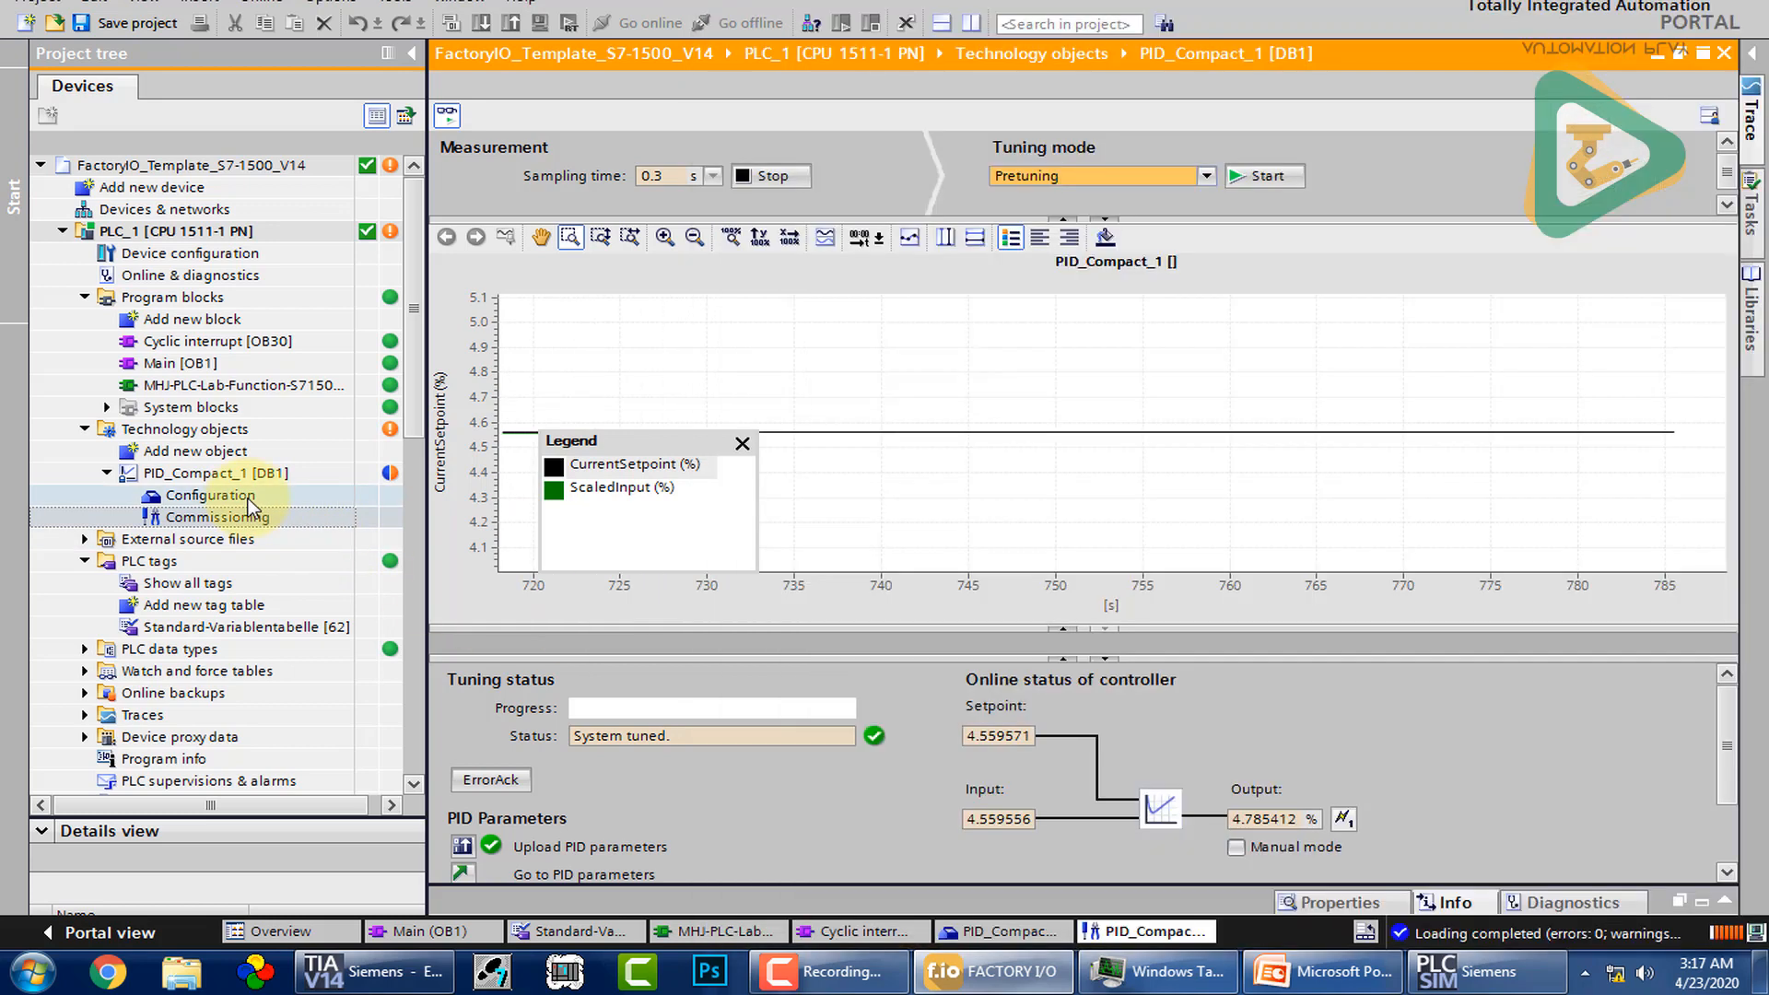
double_click(247, 497)
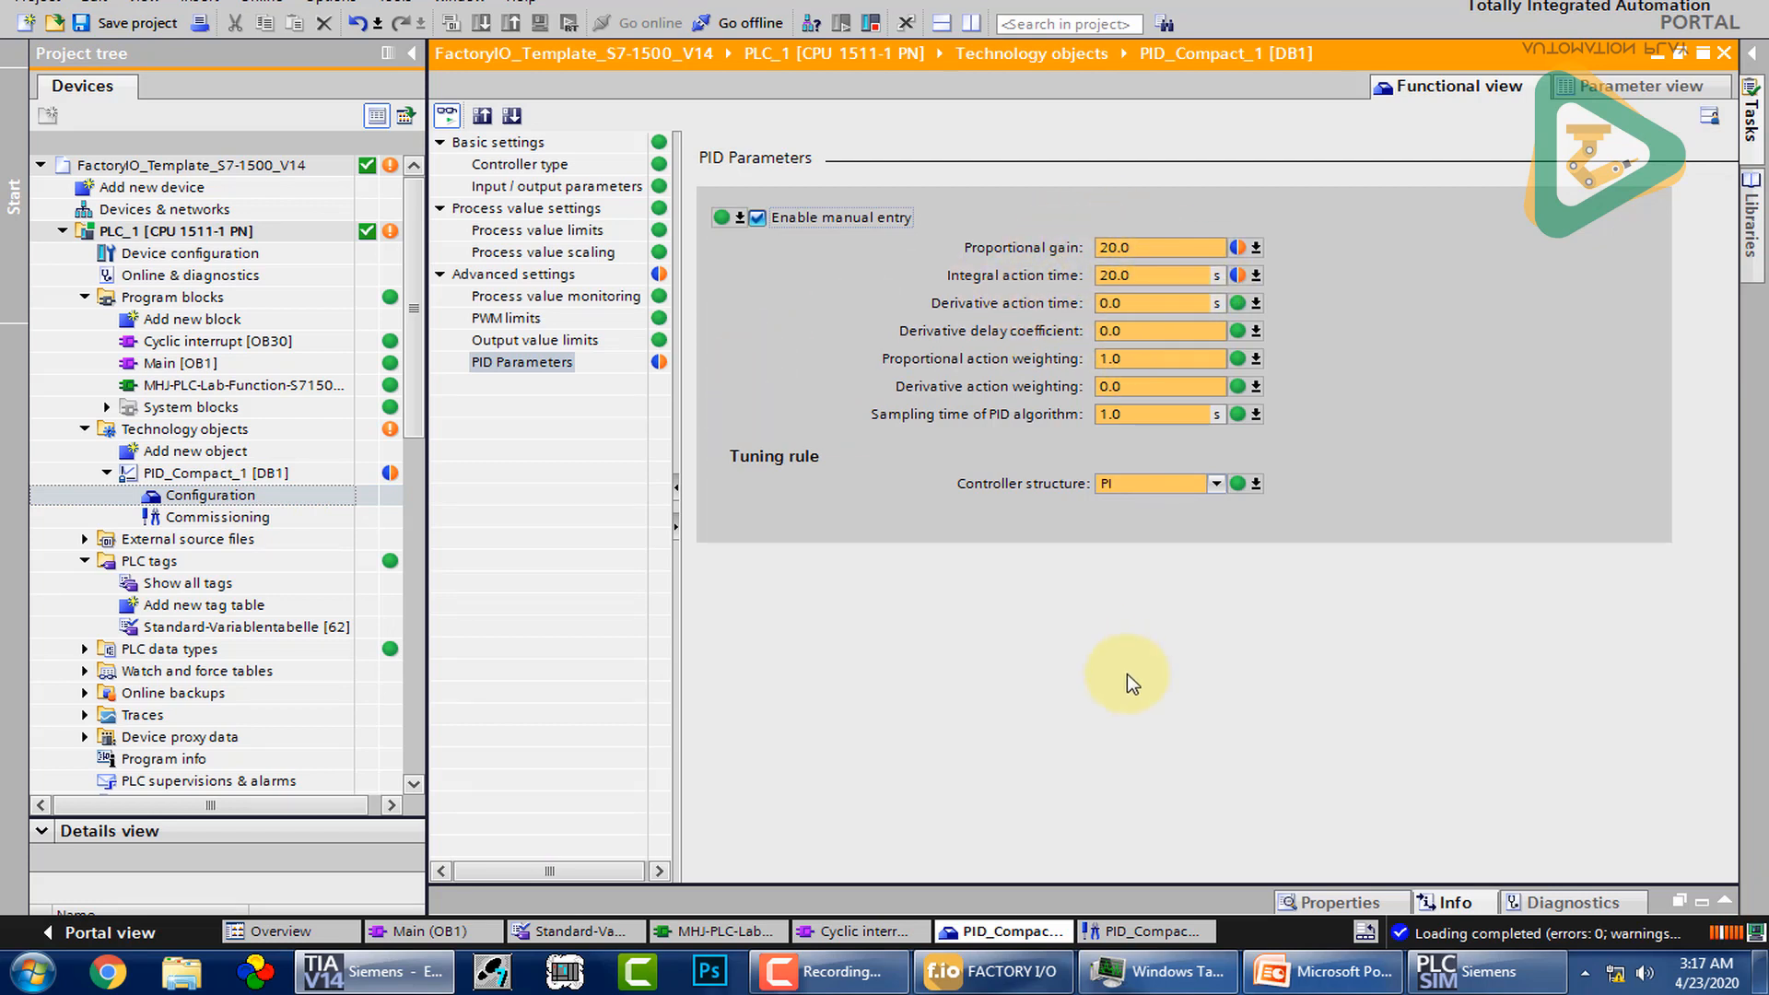
left_click(988, 970)
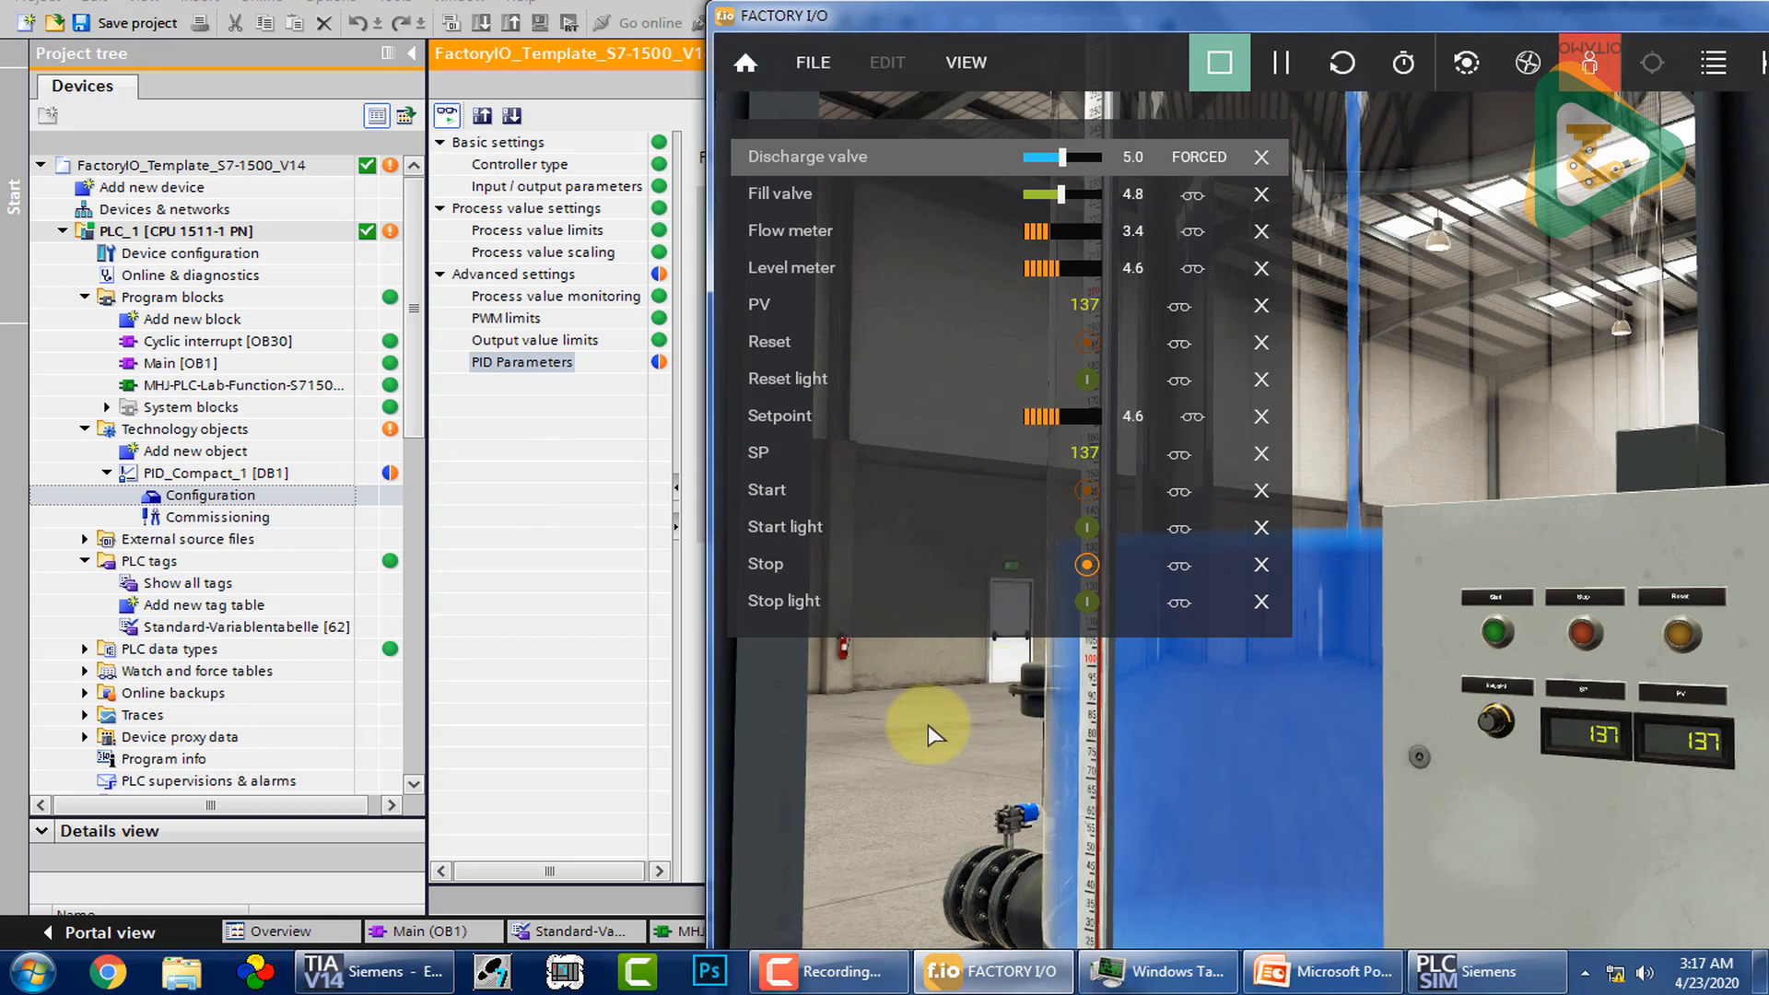
left_click(688, 601)
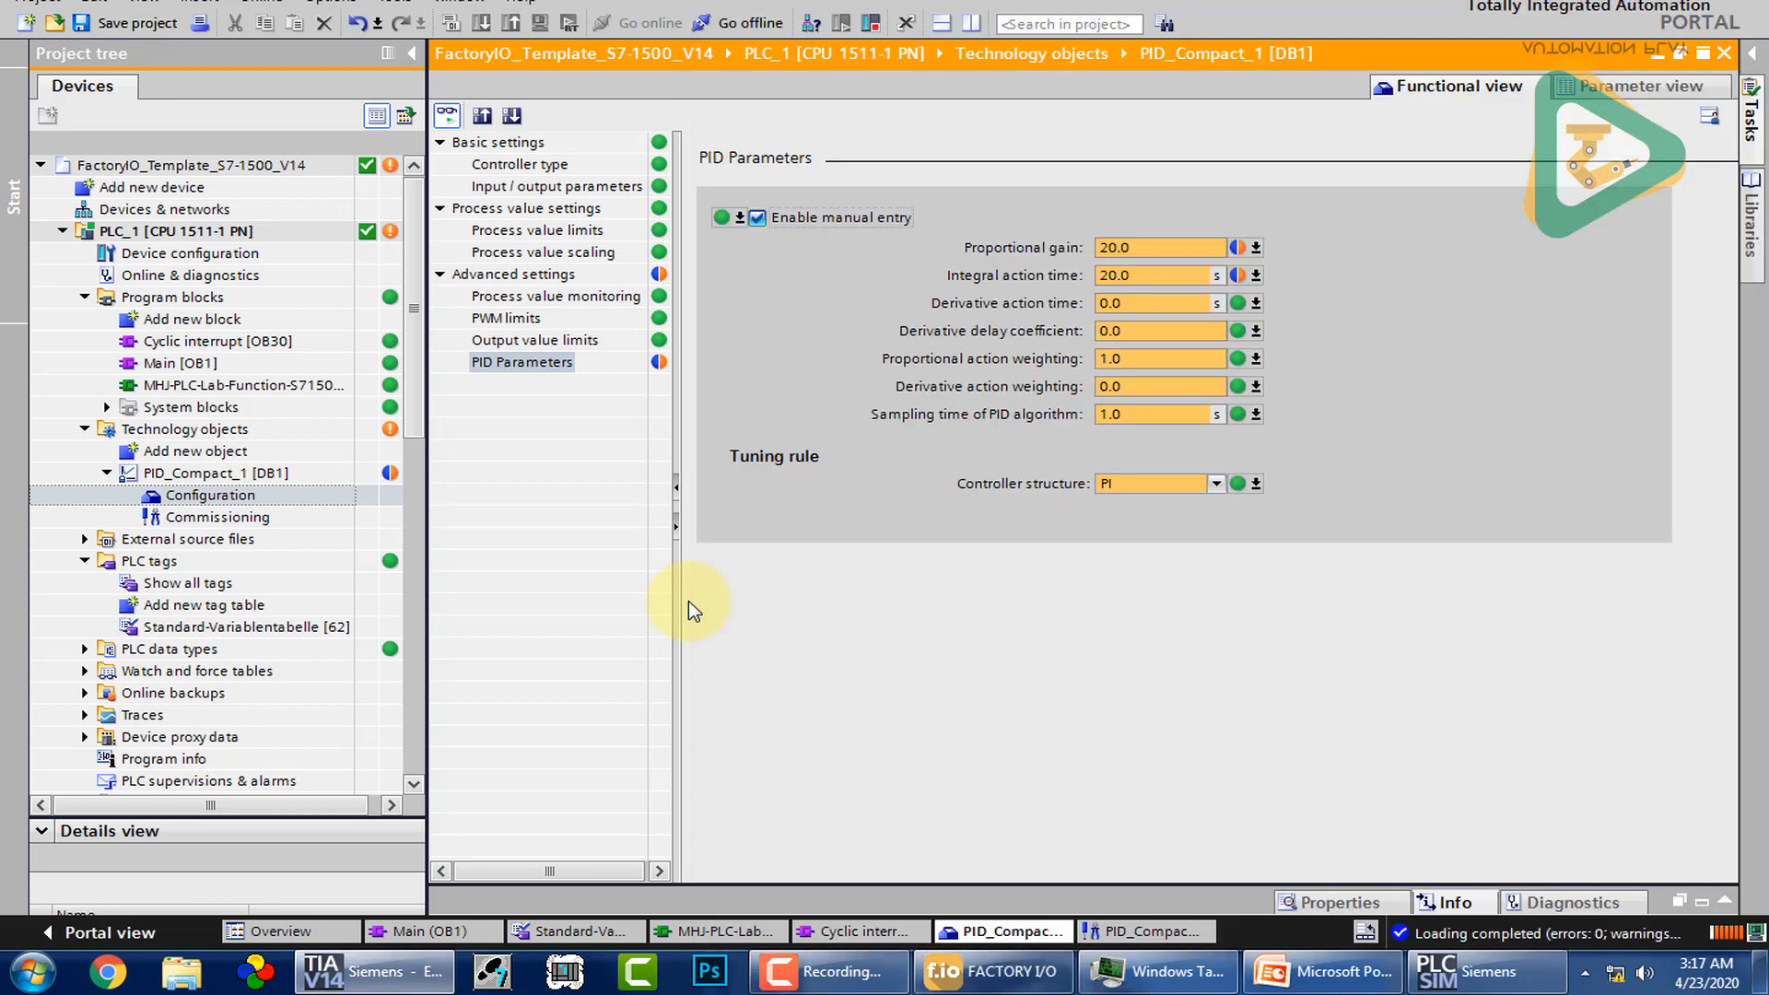
left_click(815, 971)
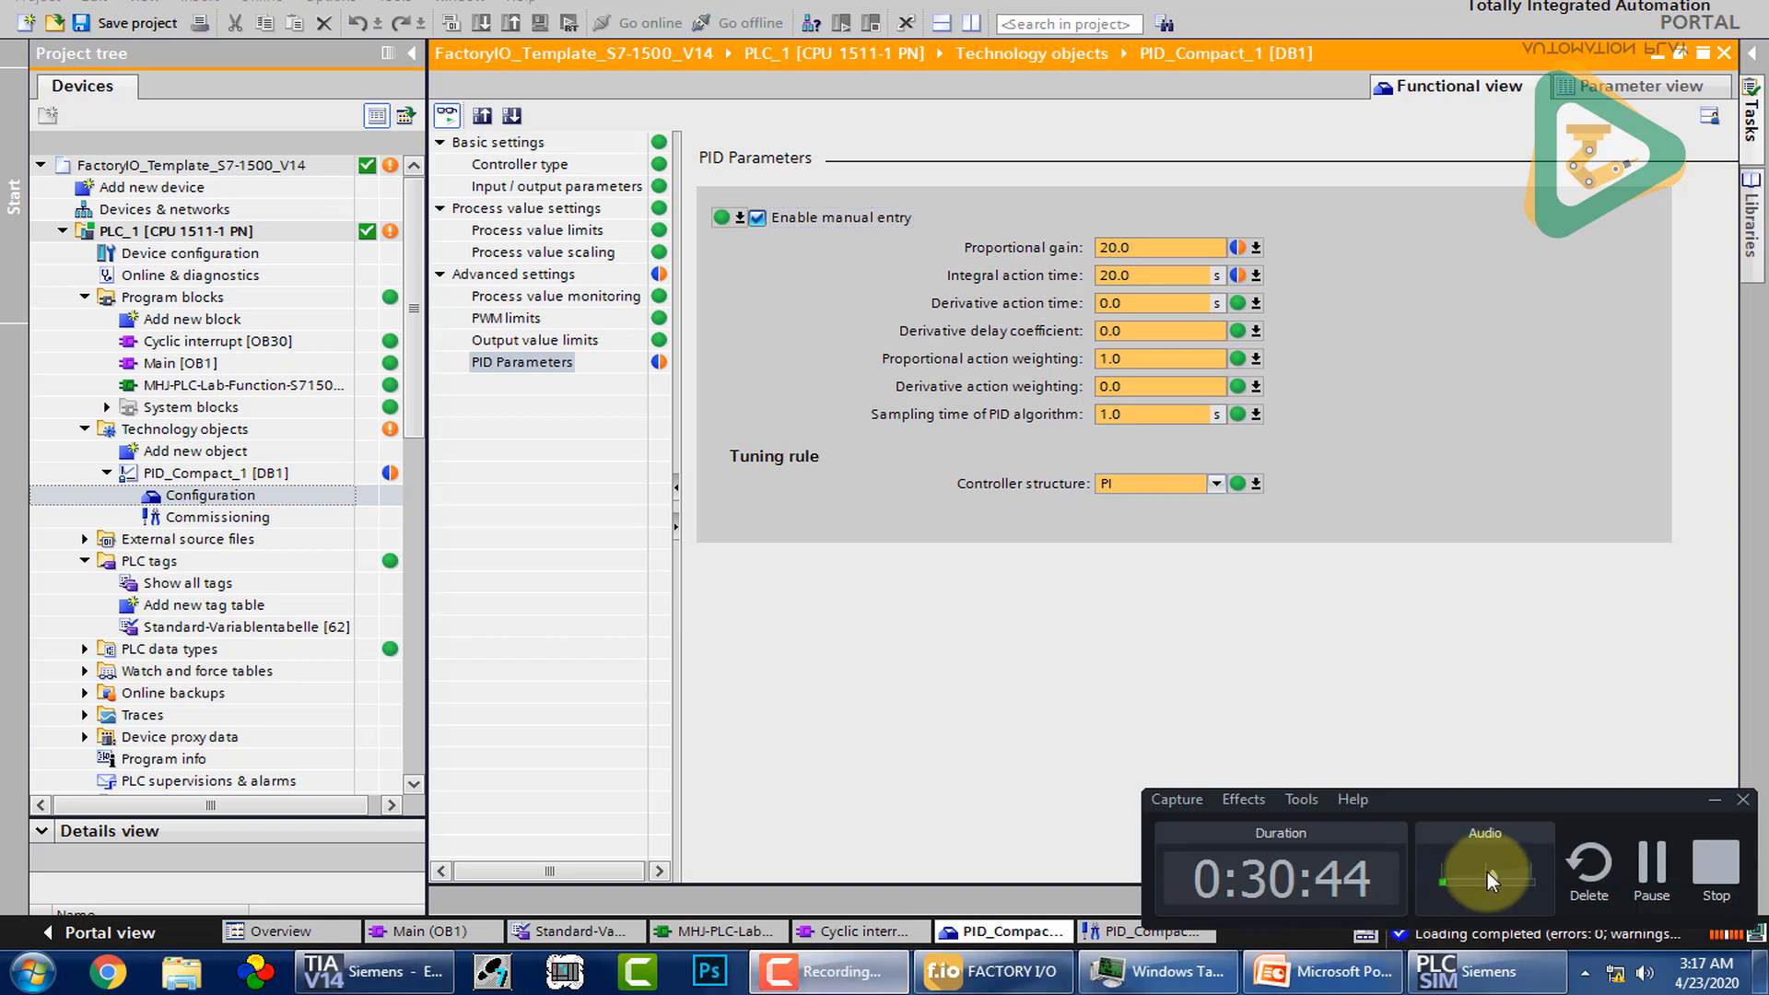
left_click(1719, 883)
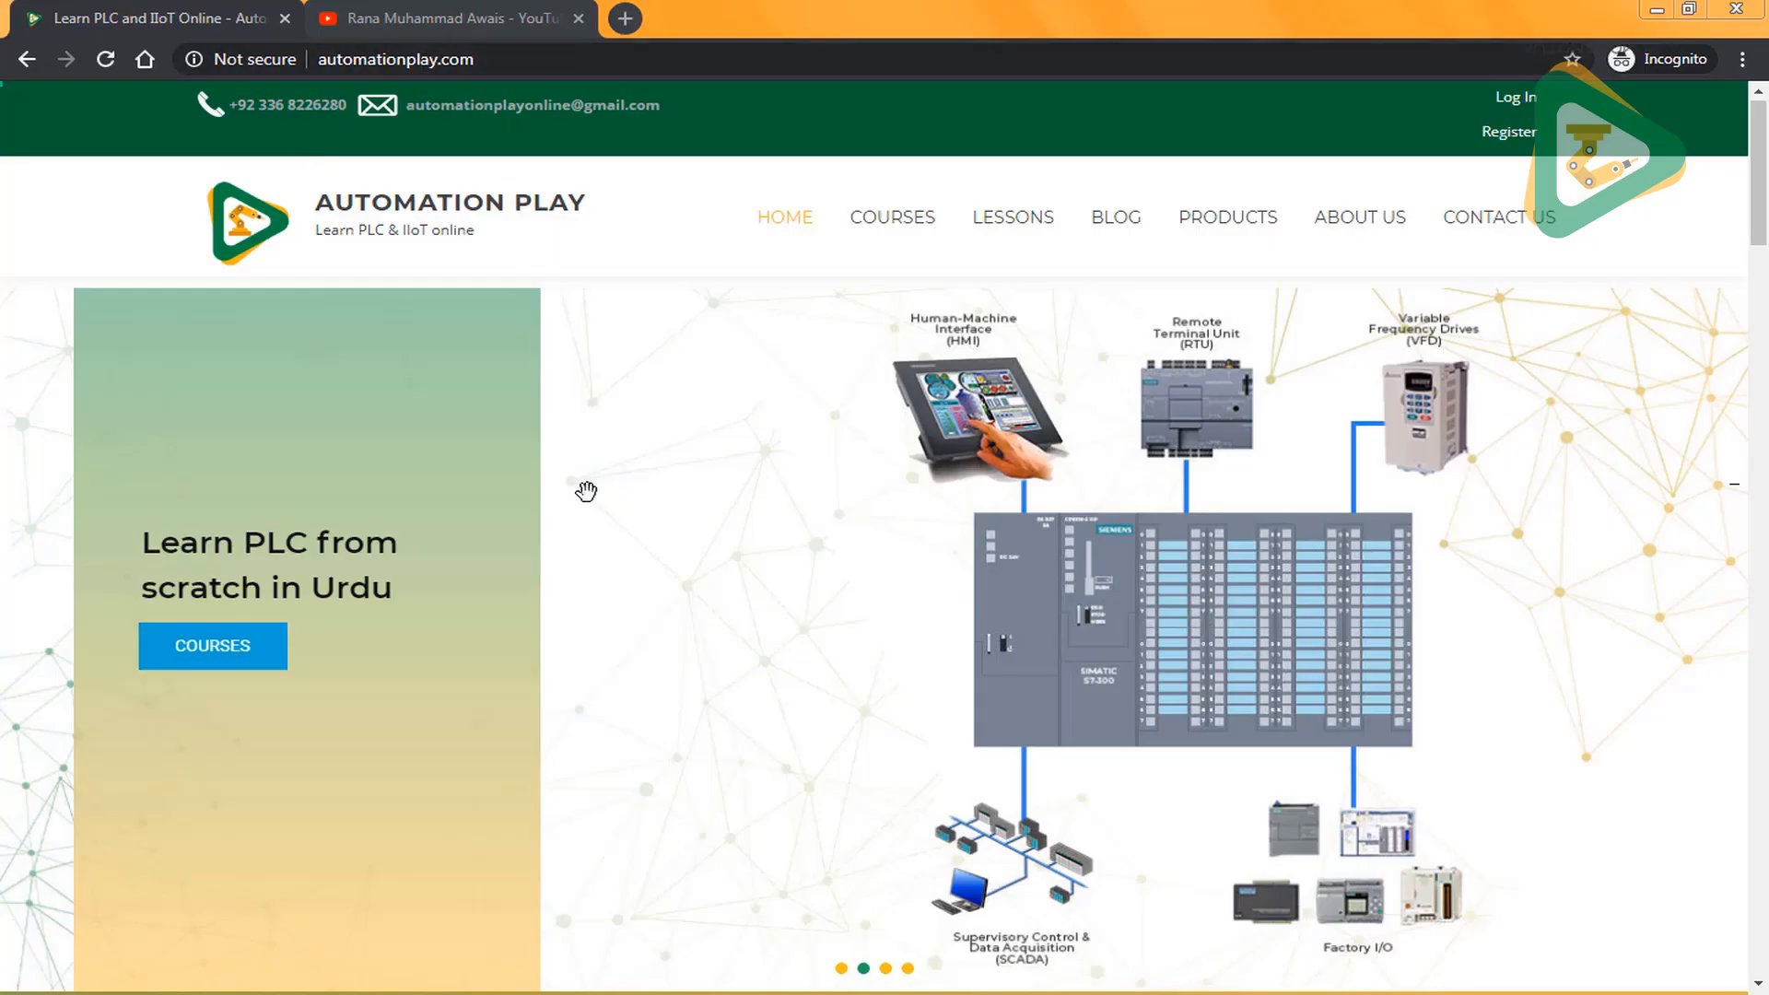
Step: In the browser, look through the Automation Play home page and its popular courses, and show the YouTube channel's videos
left_click_drag(1760, 176, 1765, 604)
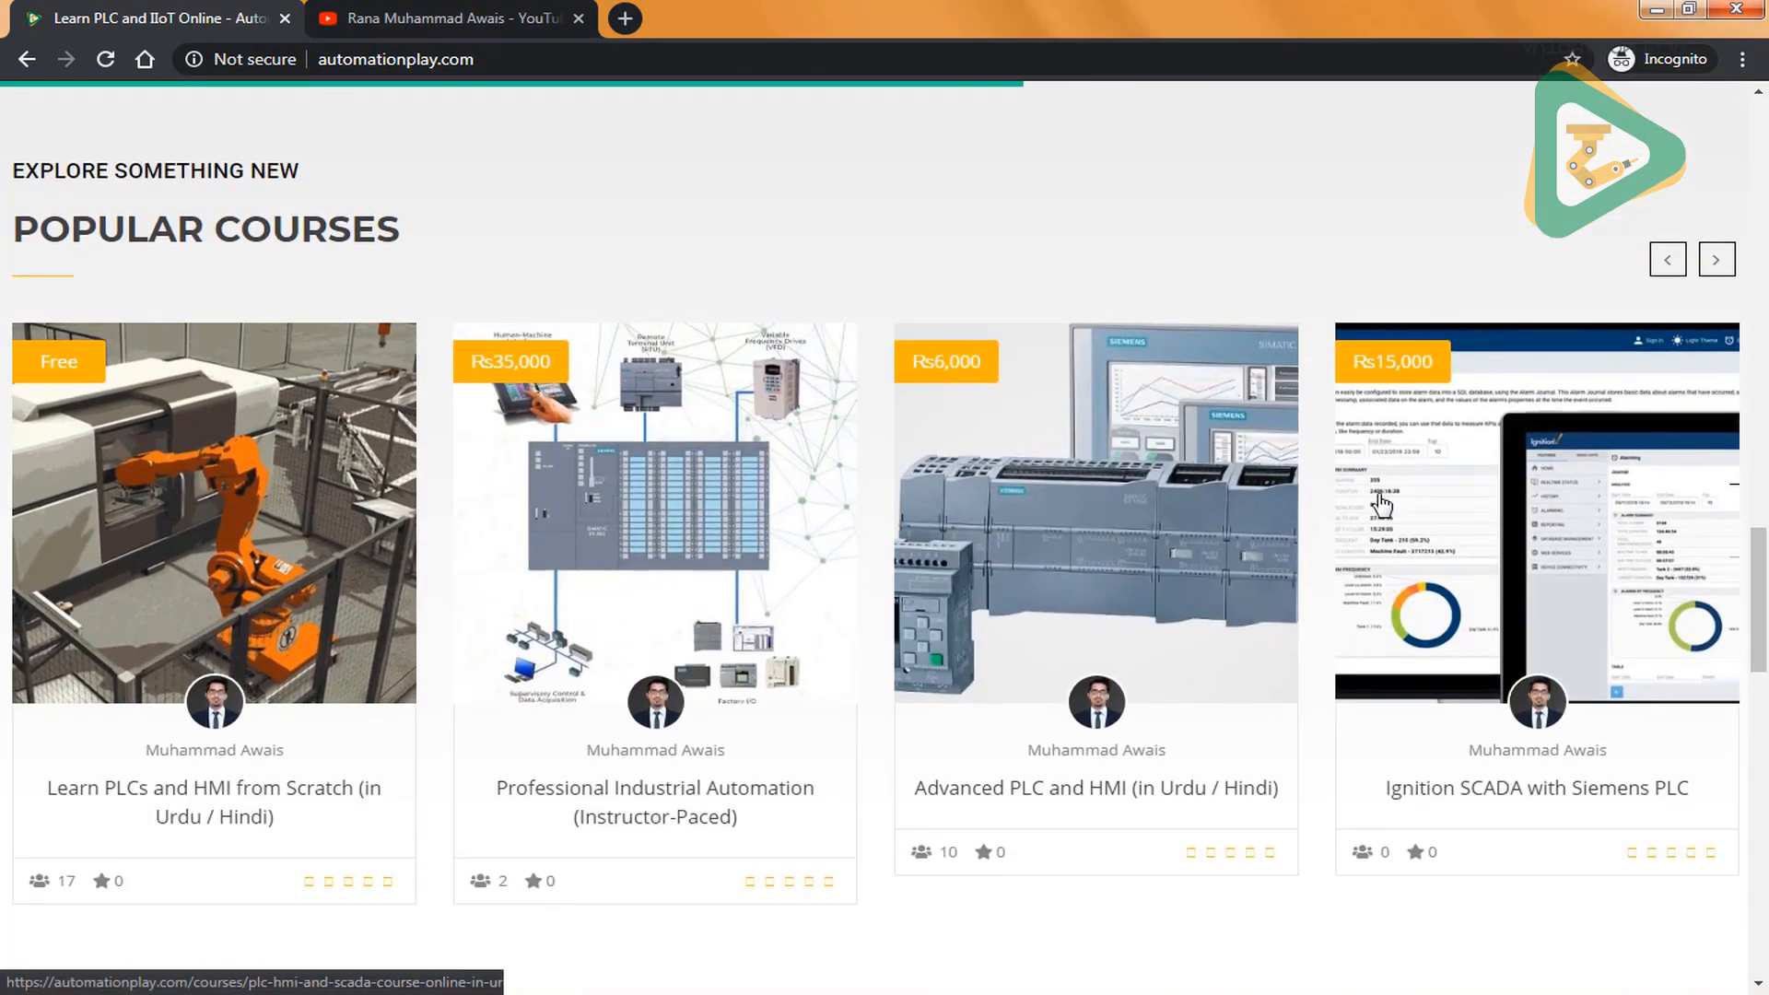
left_click_drag(1764, 546, 1763, 92)
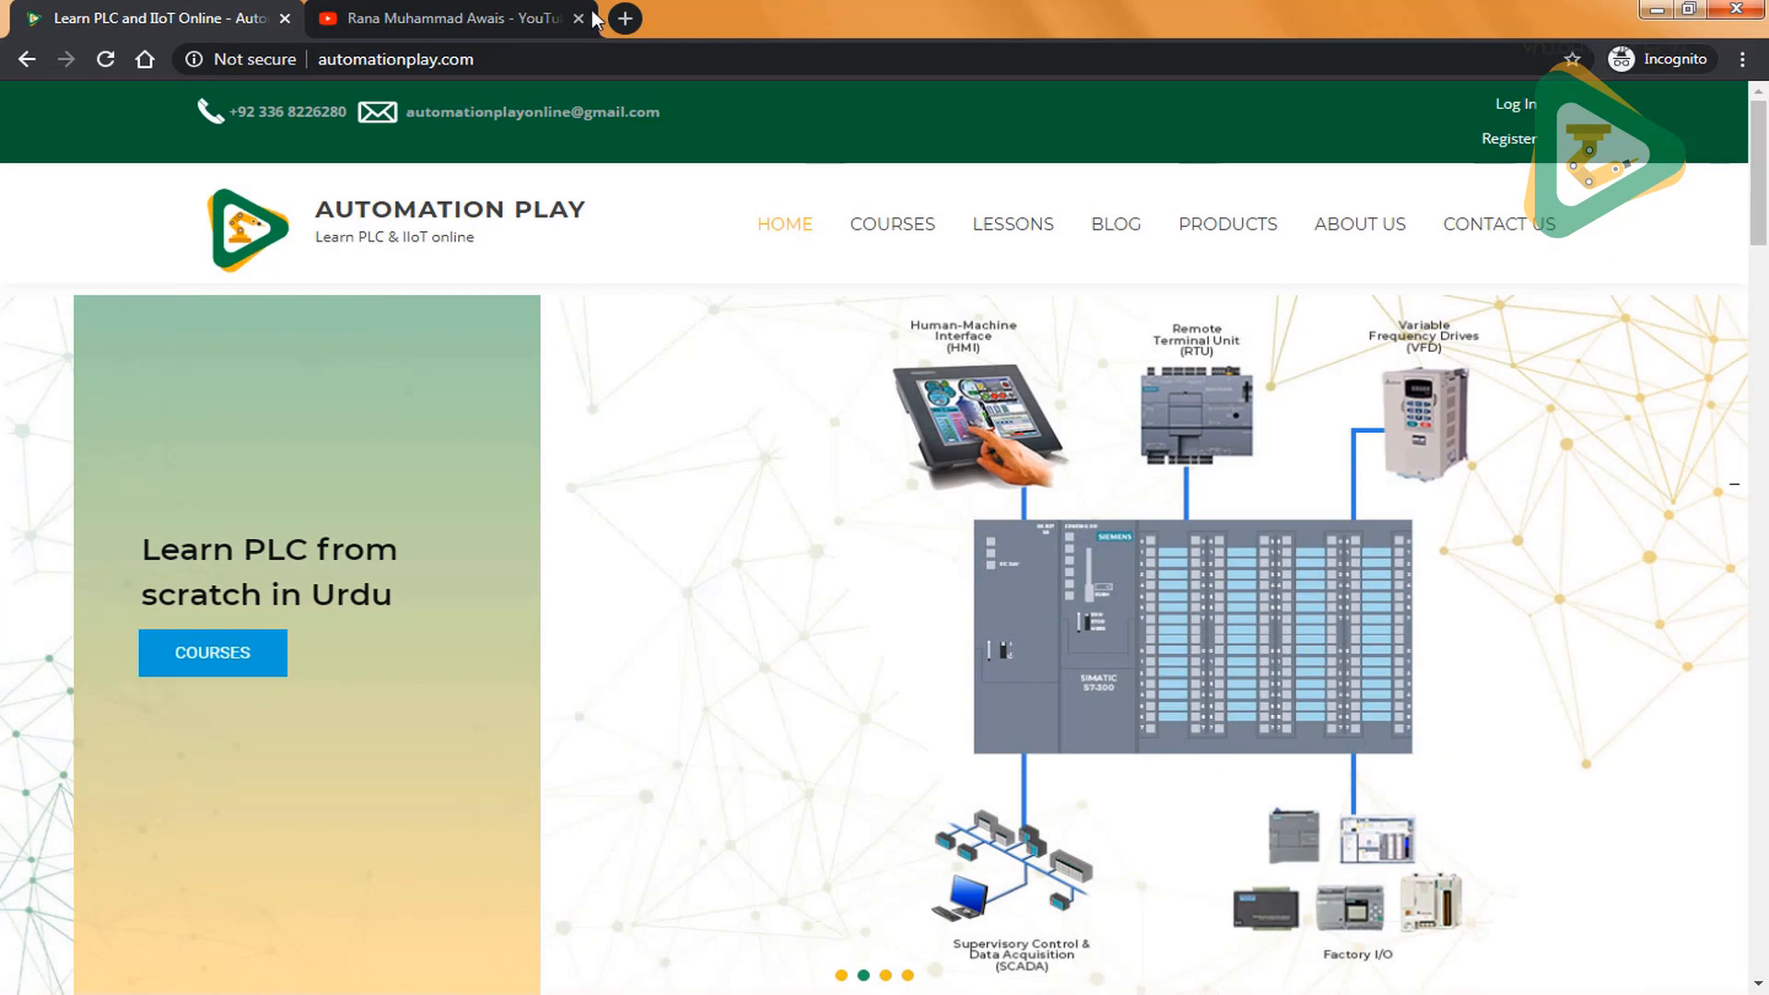
left_click(479, 18)
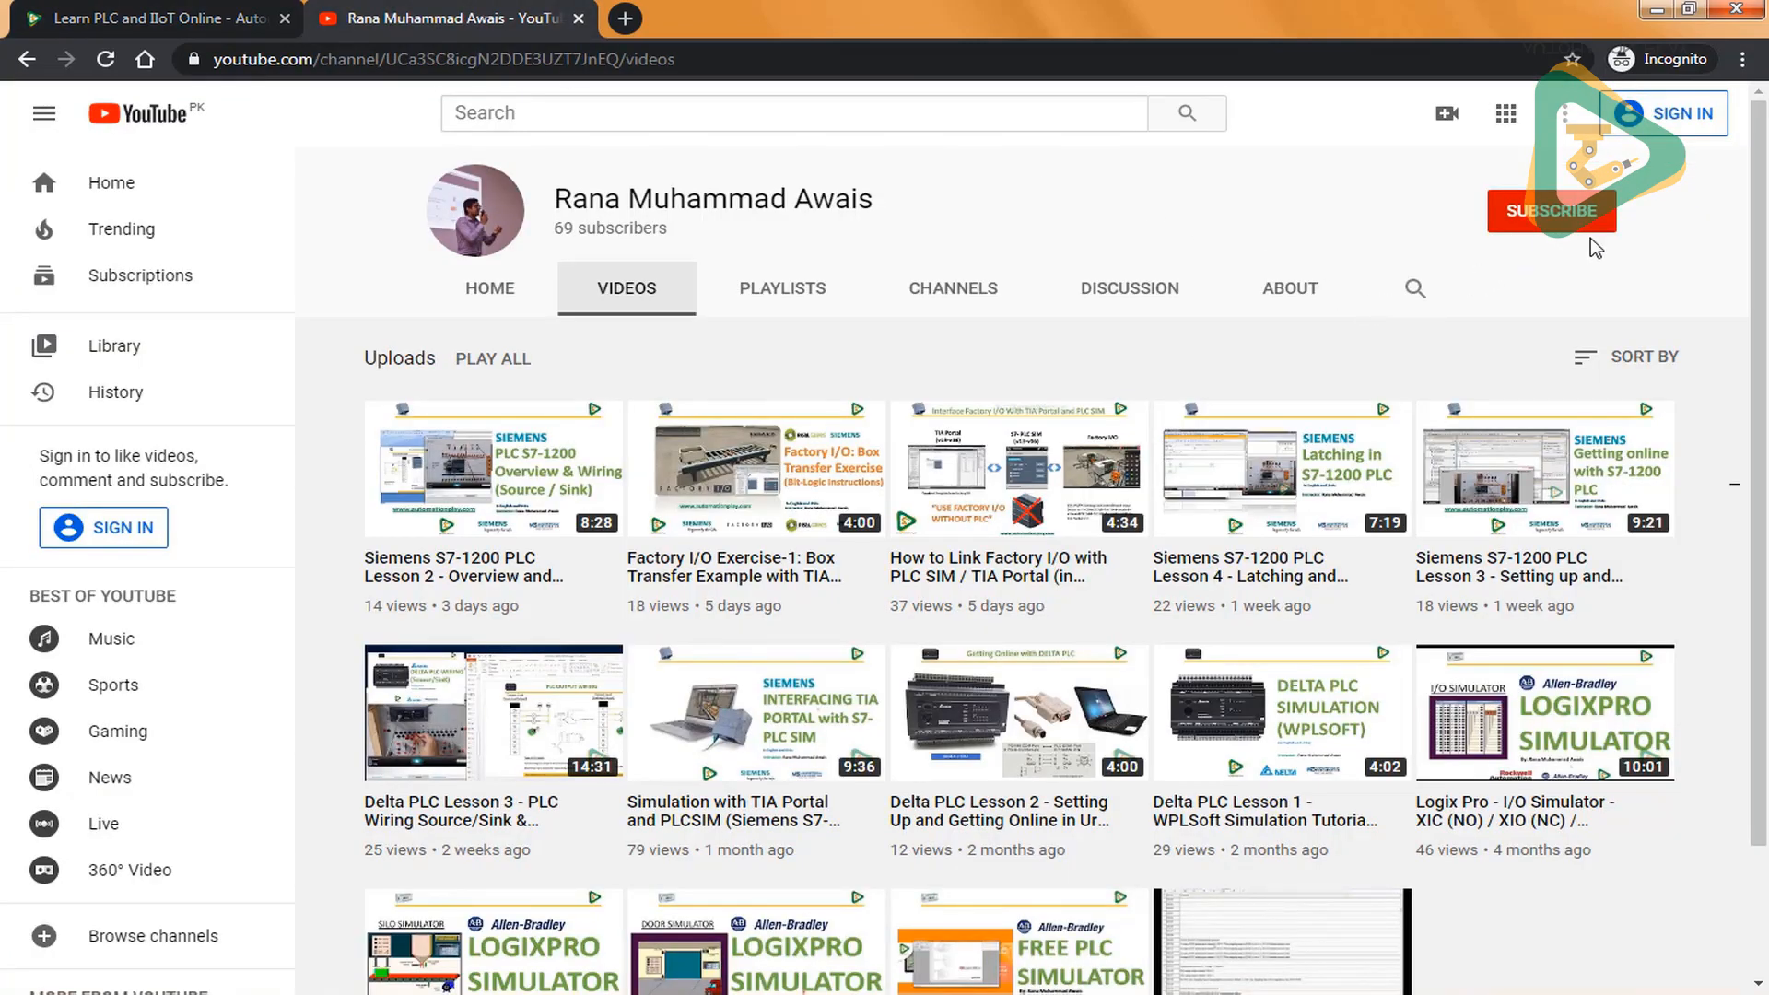